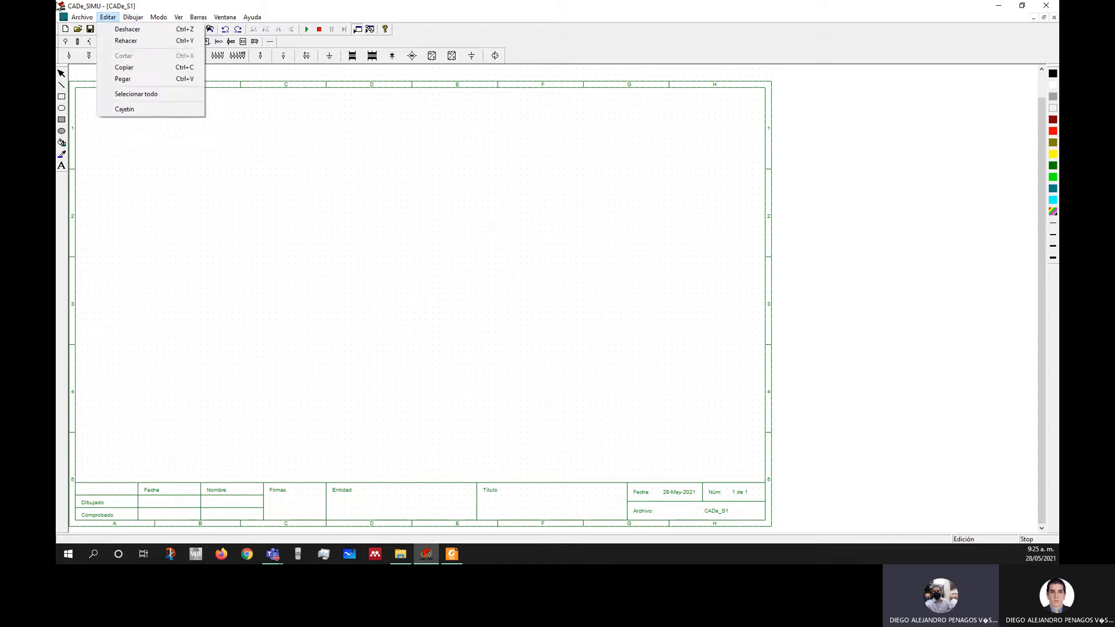
Step: Add the text "Práctica" in the upper middle of the drawing sheet
click(145, 121)
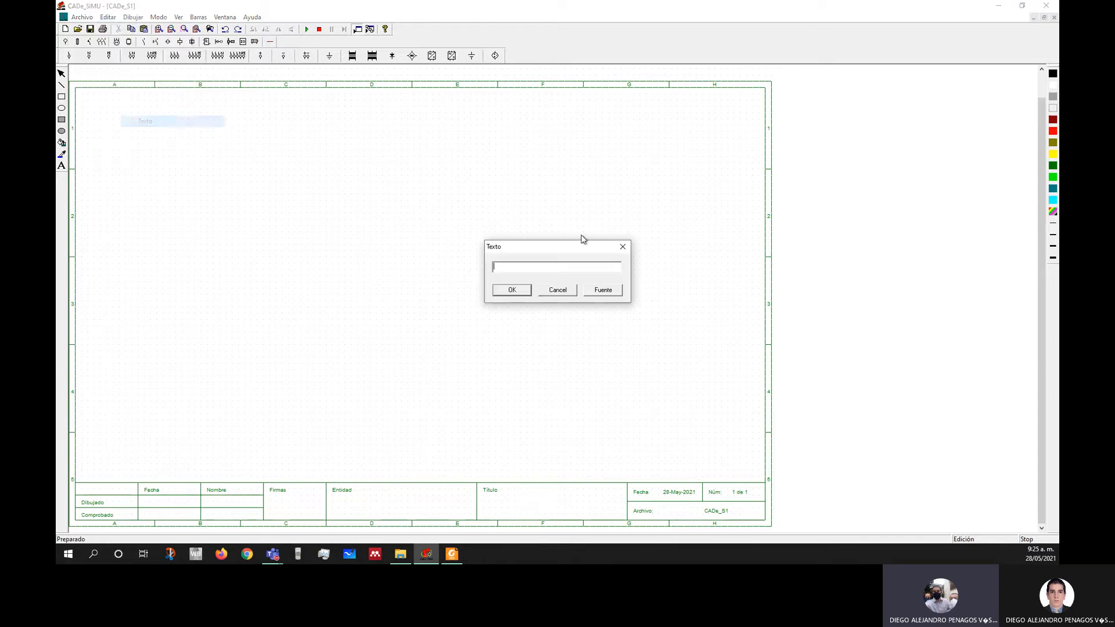
text(I)
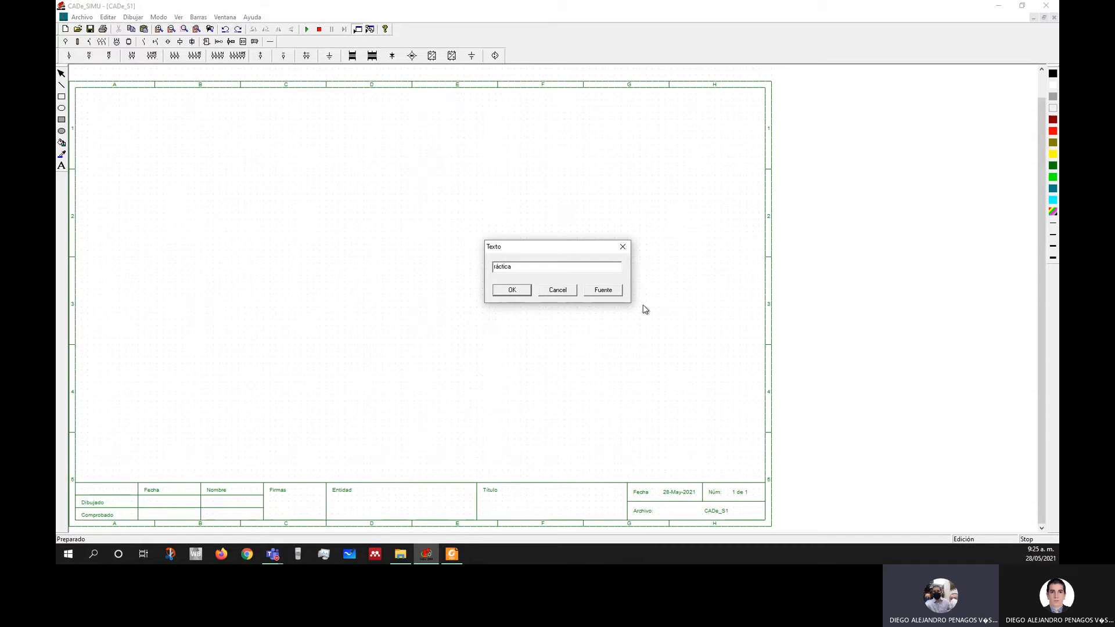
text(P)
click(511, 289)
click(437, 231)
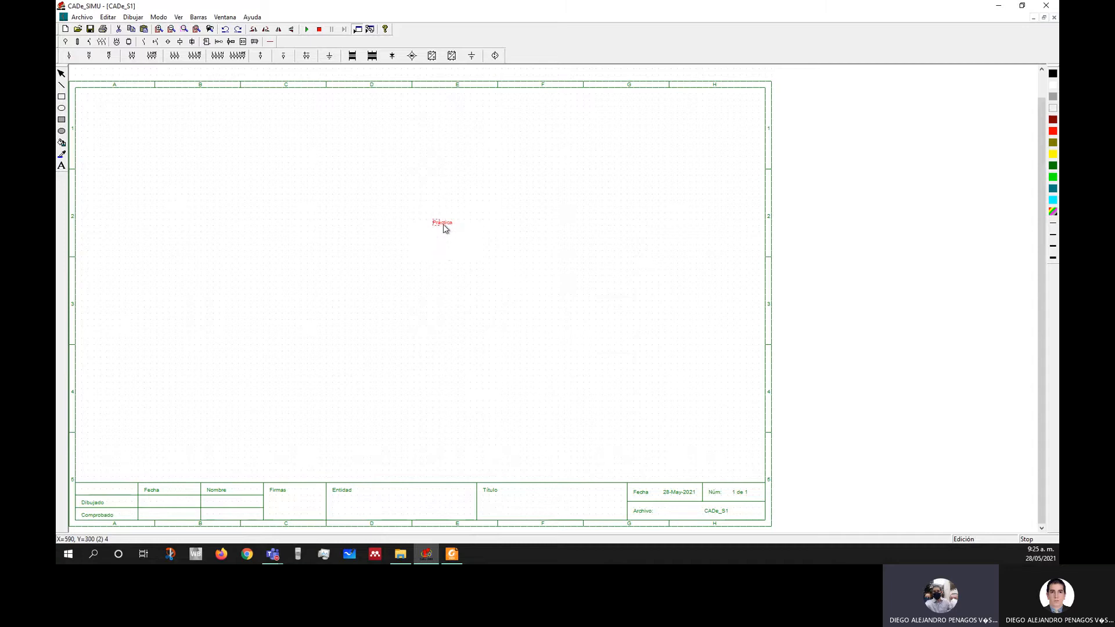
Step: Set the font style of the "Práctica" text to bold (Negrita)
double_click(446, 226)
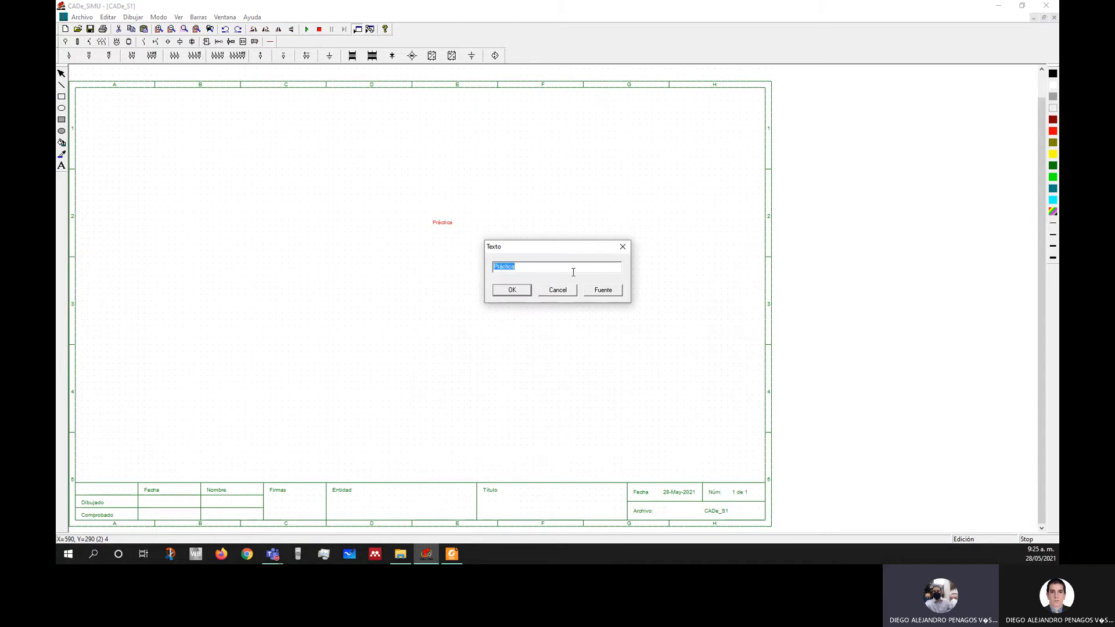
click(597, 289)
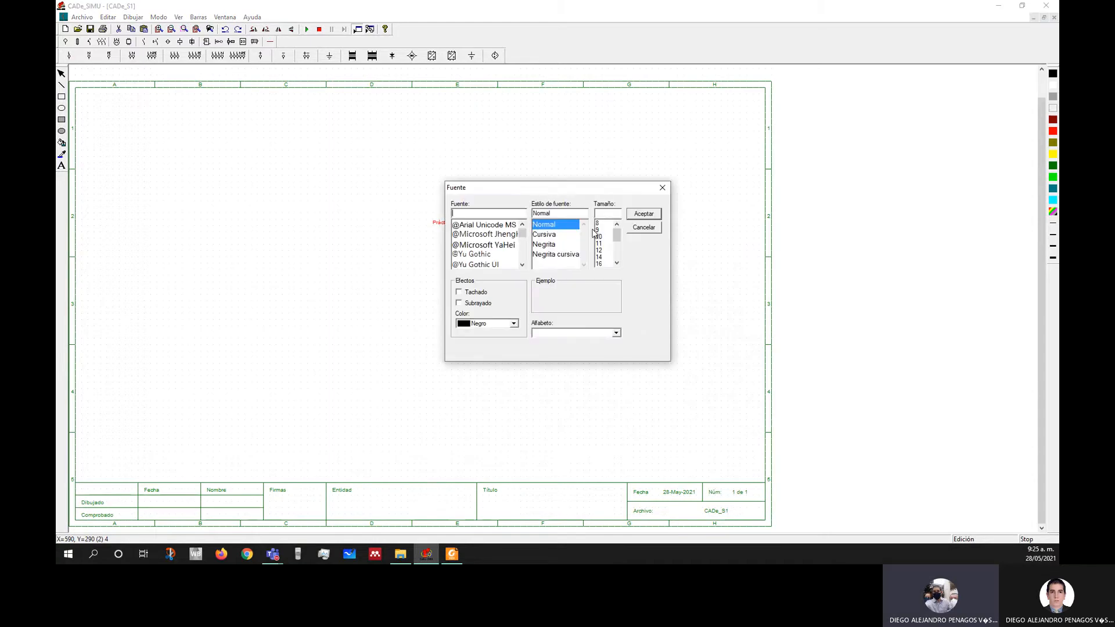
click(555, 244)
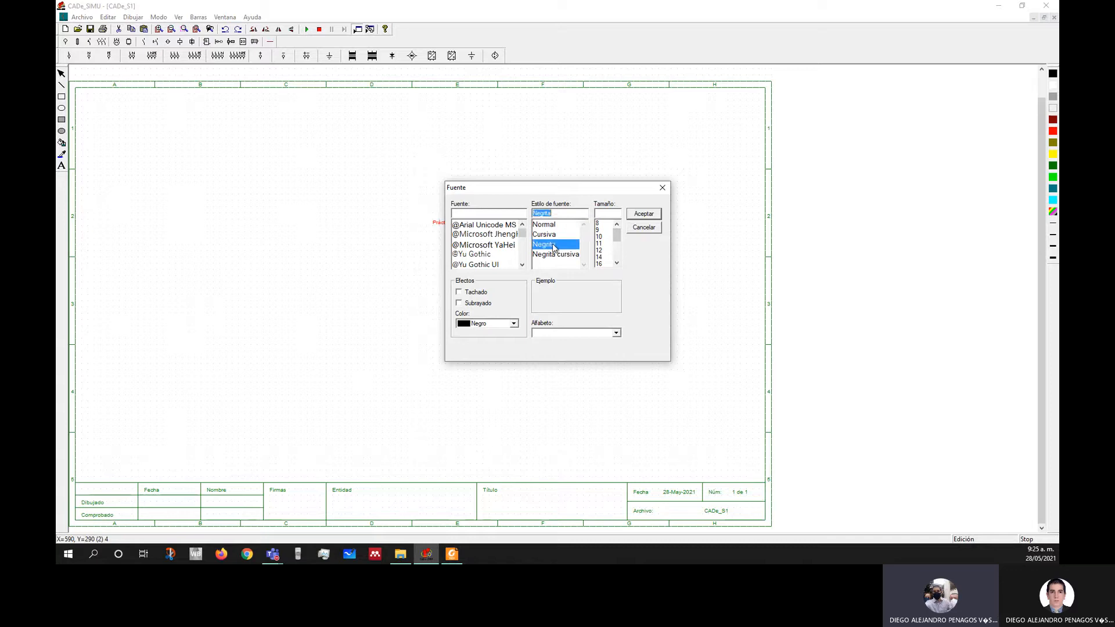
click(641, 220)
click(521, 292)
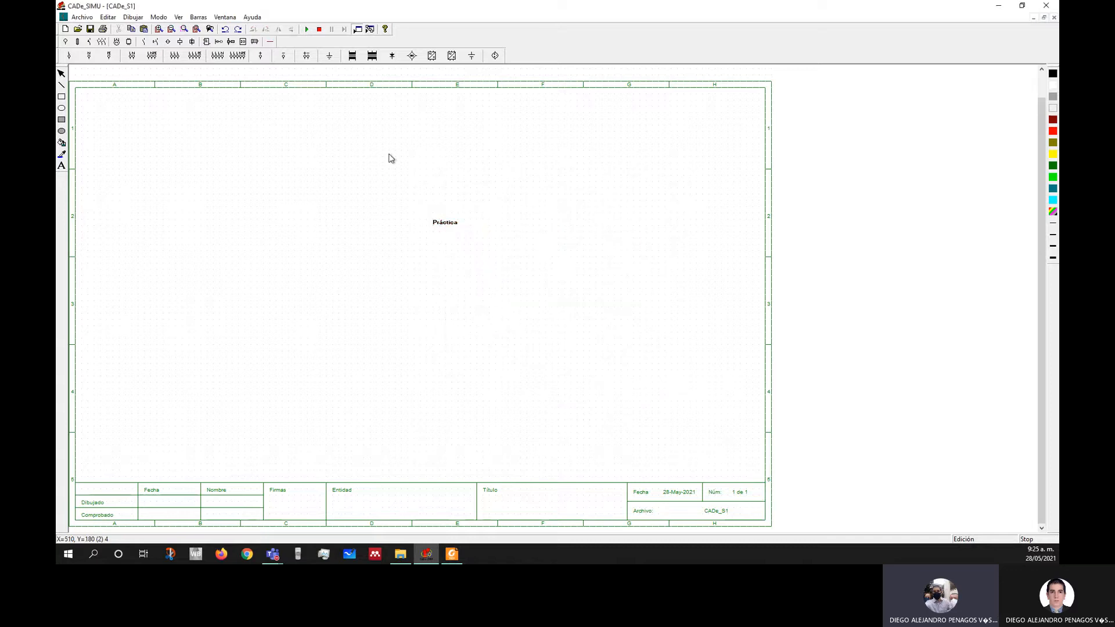
Step: Delete the "Práctica" text from the sheet
drag(383, 174, 638, 333)
key(Delete)
Step: Turn the drawing grid (Rejilla) off and back on
click(152, 17)
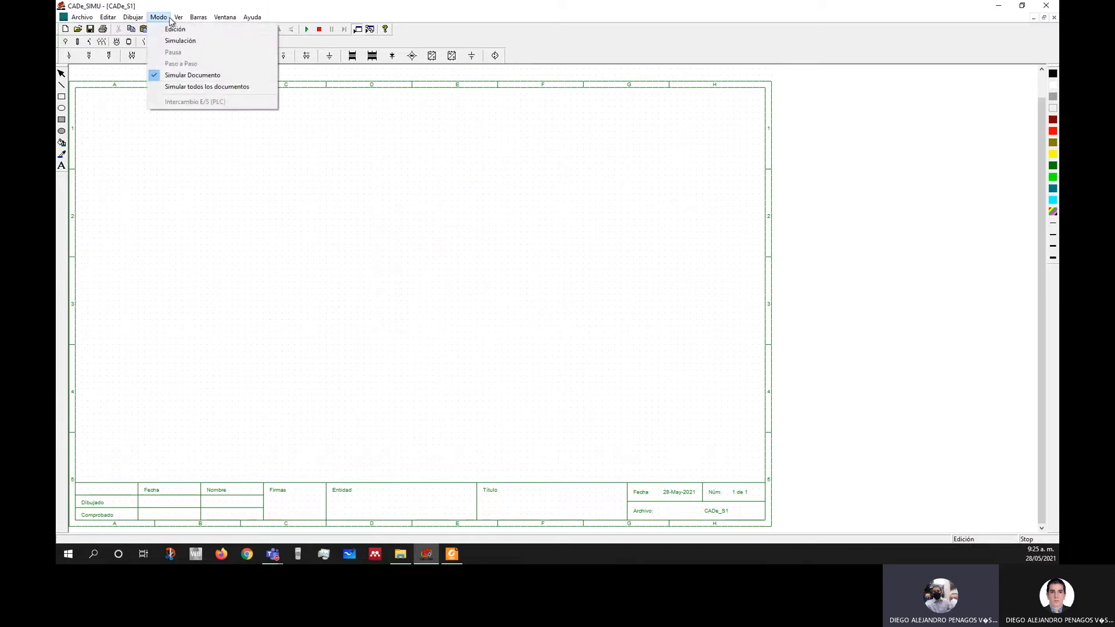
mouse_move(179, 19)
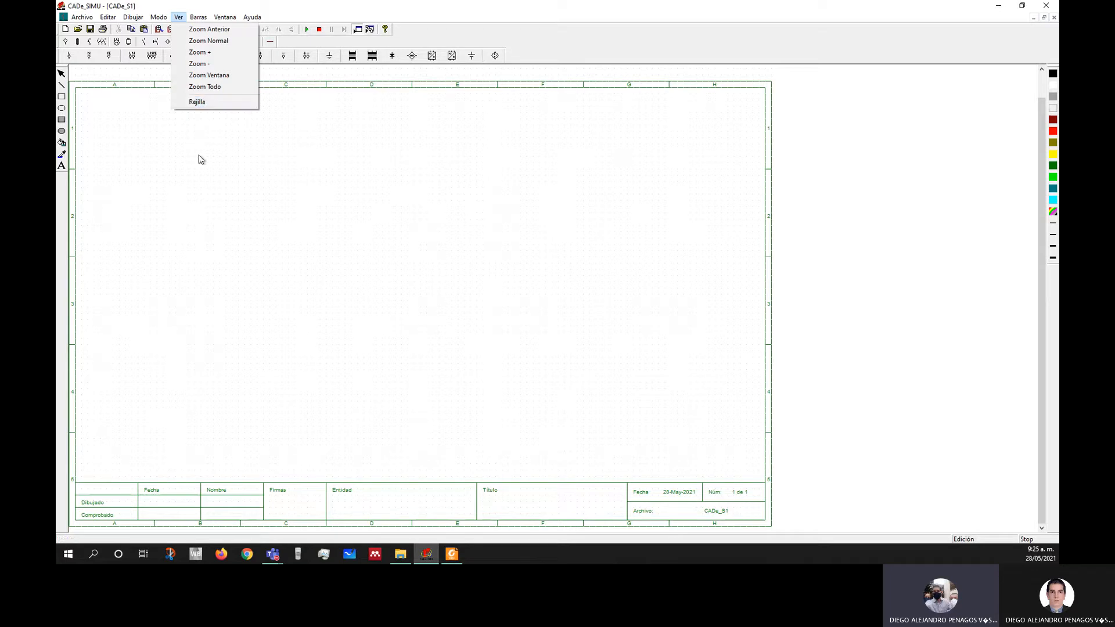
click(198, 102)
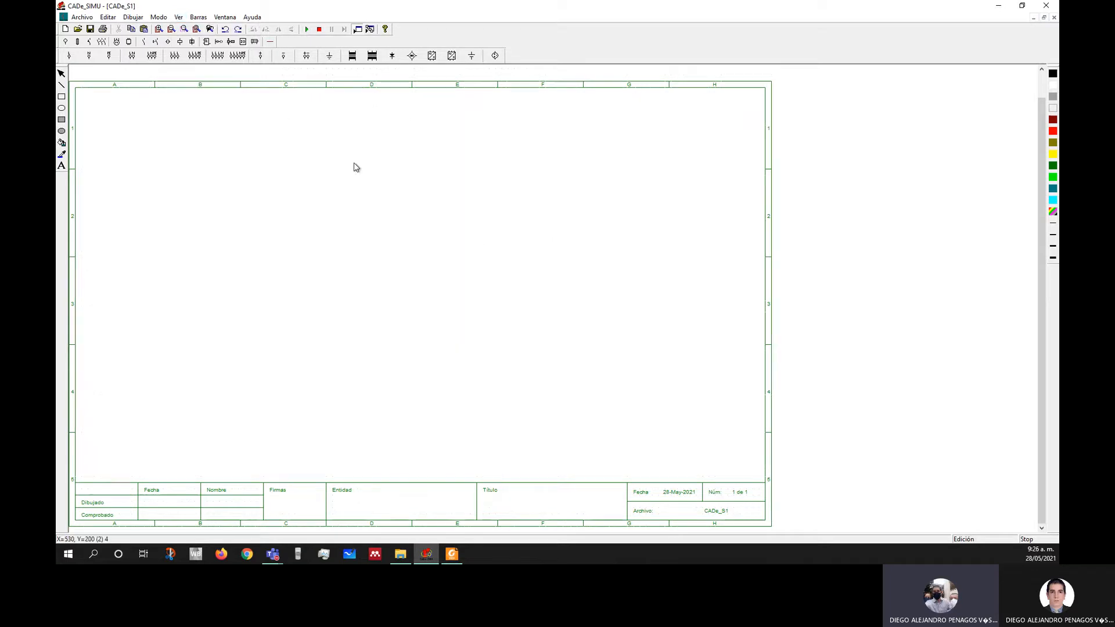
click(179, 17)
click(191, 103)
click(225, 17)
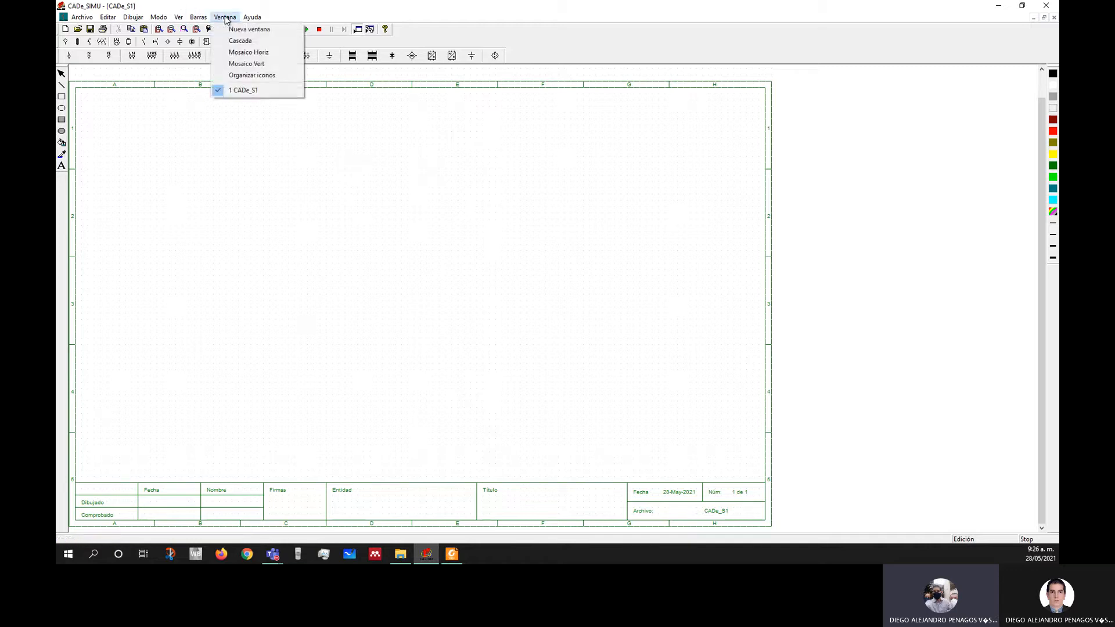
mouse_move(251, 19)
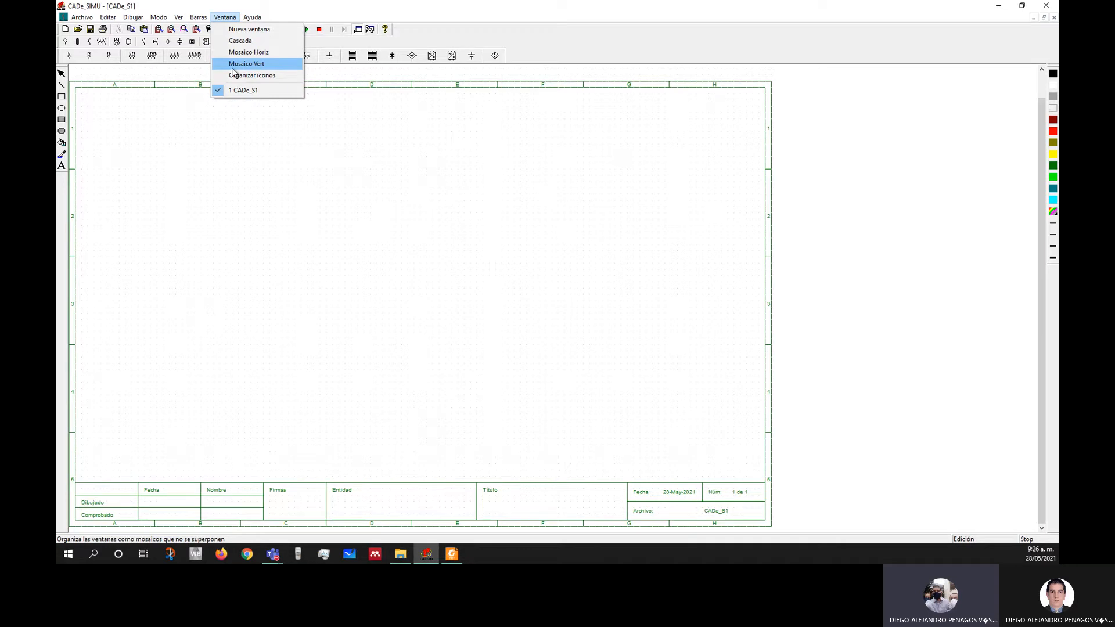
click(241, 91)
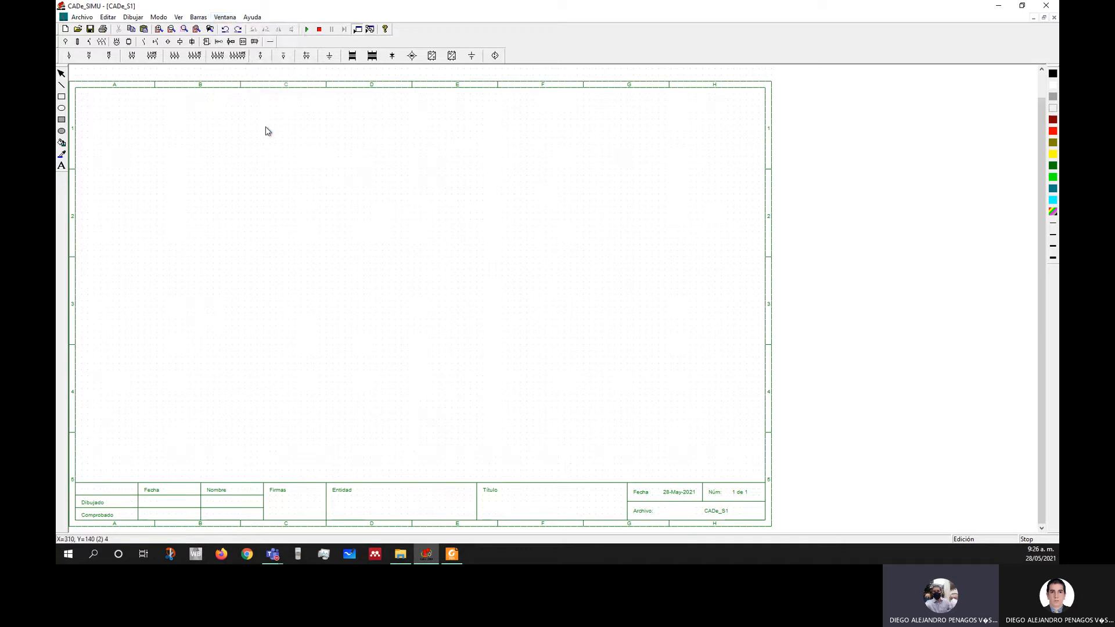
click(401, 554)
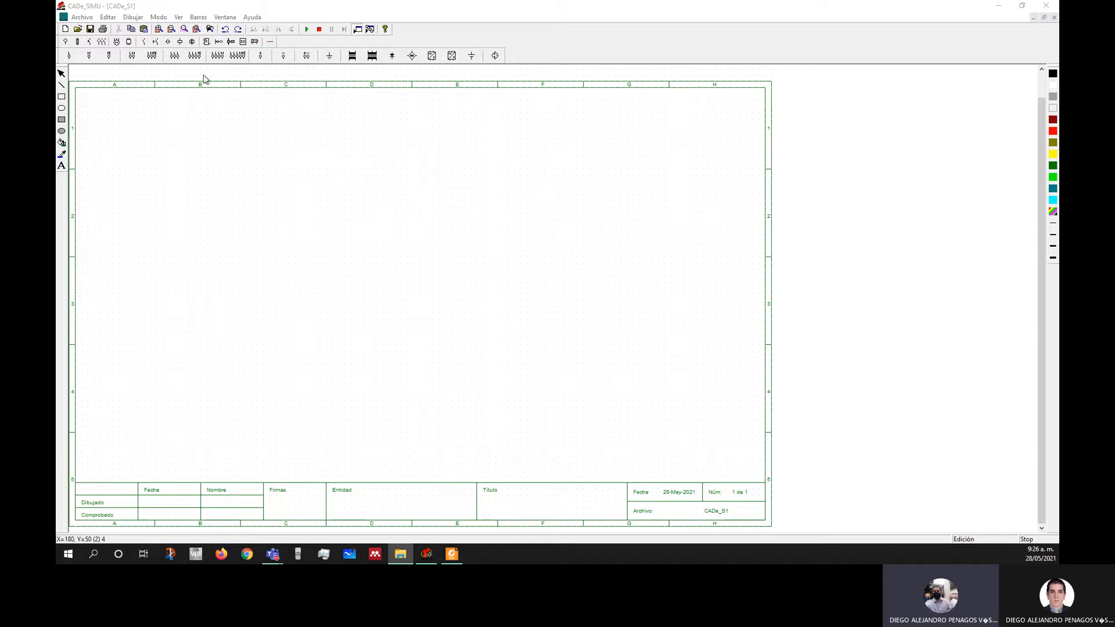
click(182, 99)
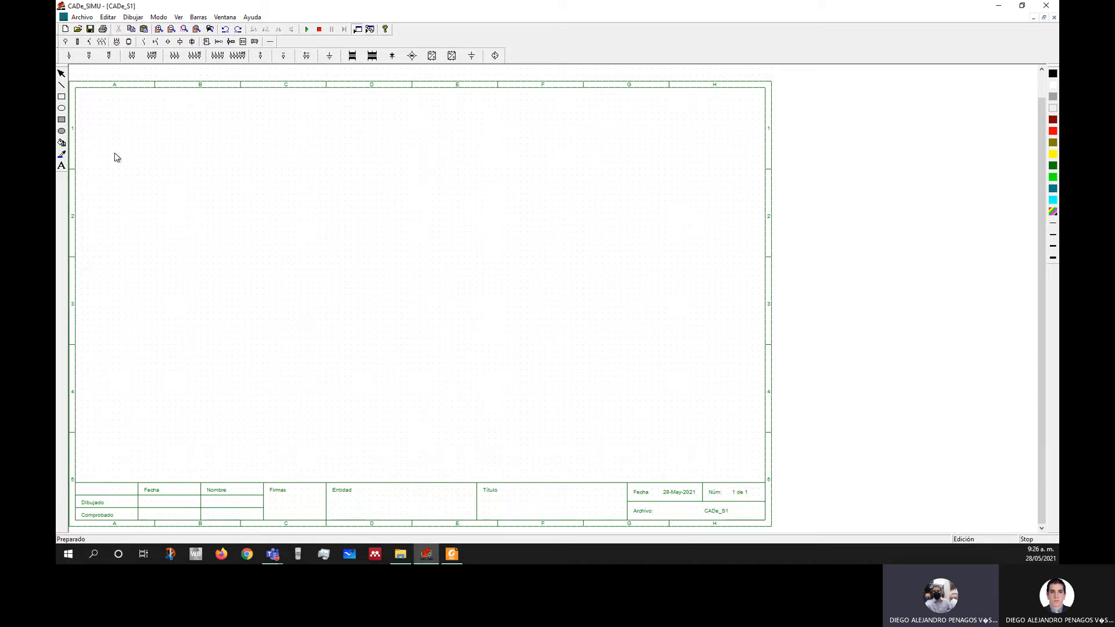
drag(68, 75, 529, 408)
Step: Switch to the lab guide in Foxit Reader and examine Table 1 for the Alimentación L1+L2+L3+PE route, returning to CADe_SIMU
click(452, 554)
scroll(478, 396, up, 9)
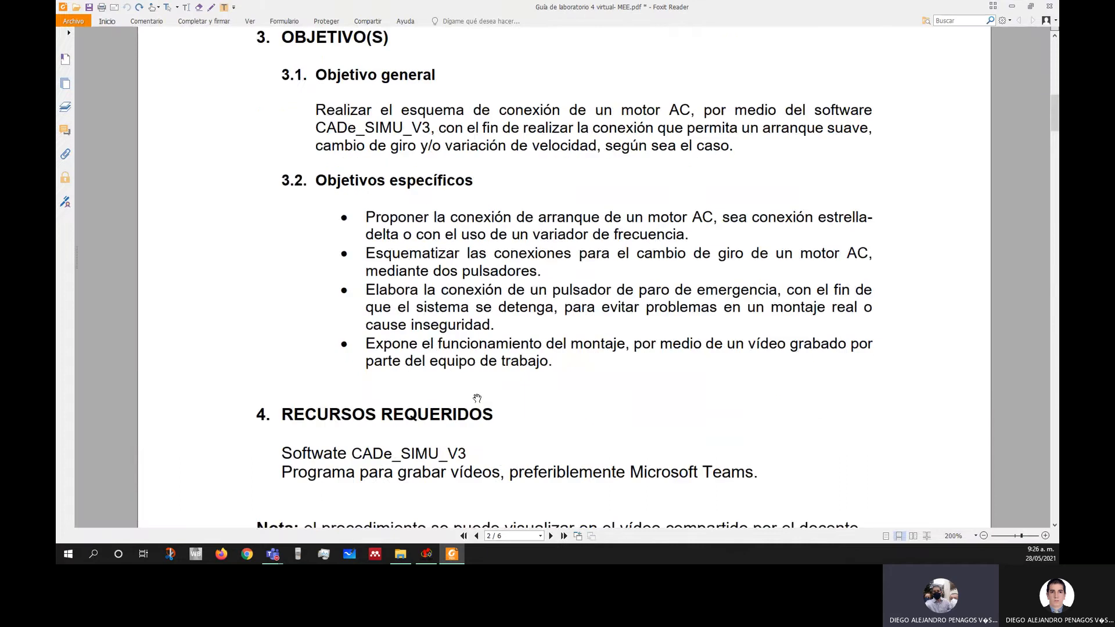
scroll(477, 398, down, 9)
scroll(477, 399, down, 15)
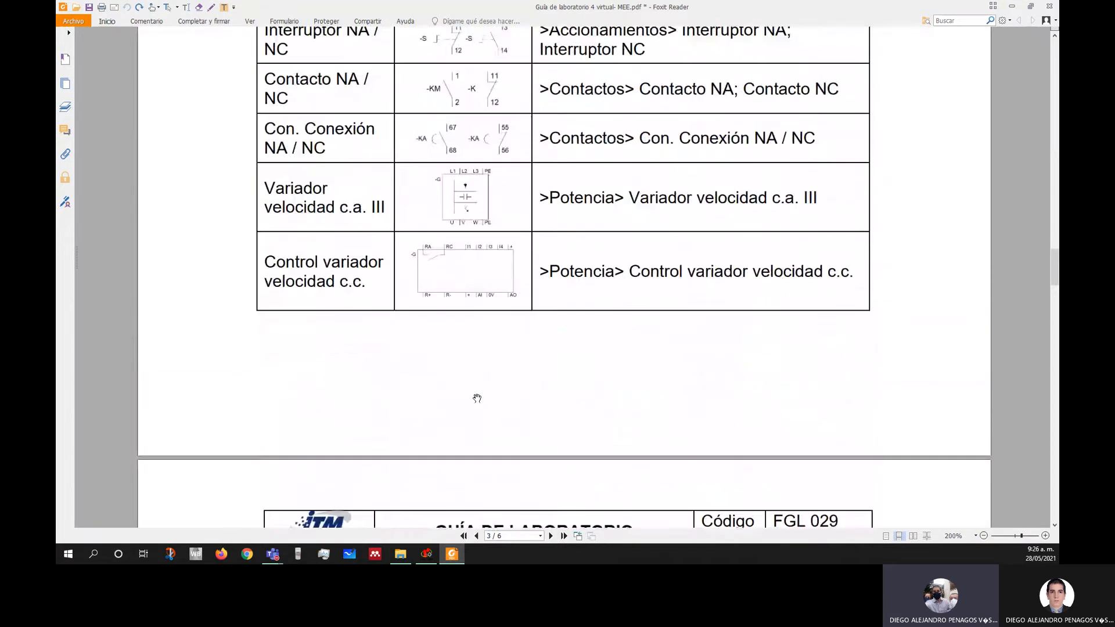
scroll(487, 387, up, 7)
scroll(487, 388, up, 3)
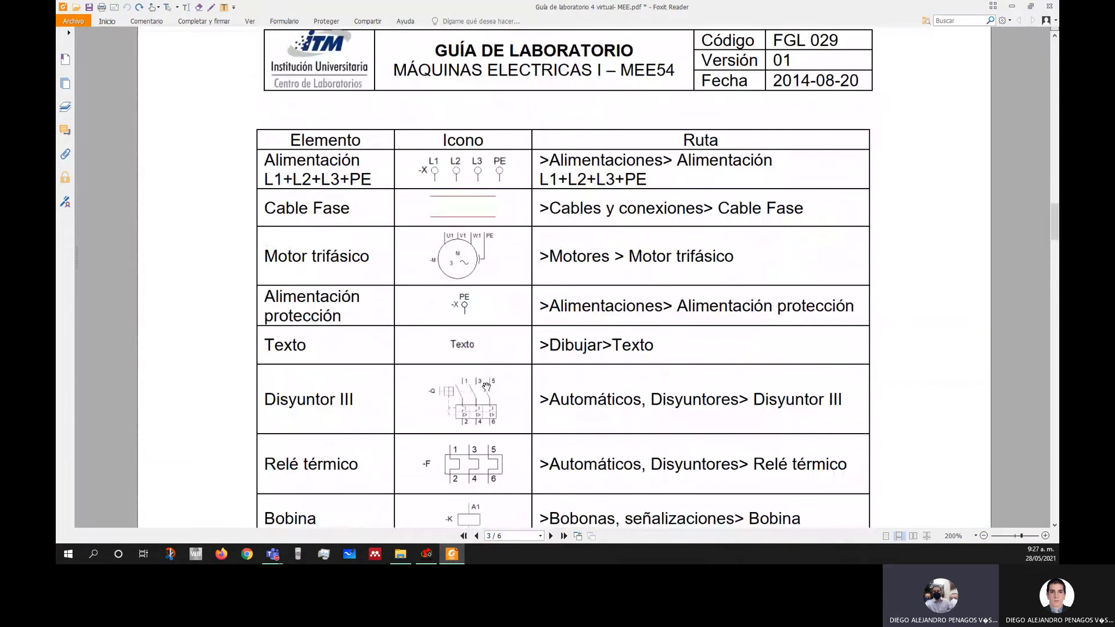
drag(559, 163, 648, 181)
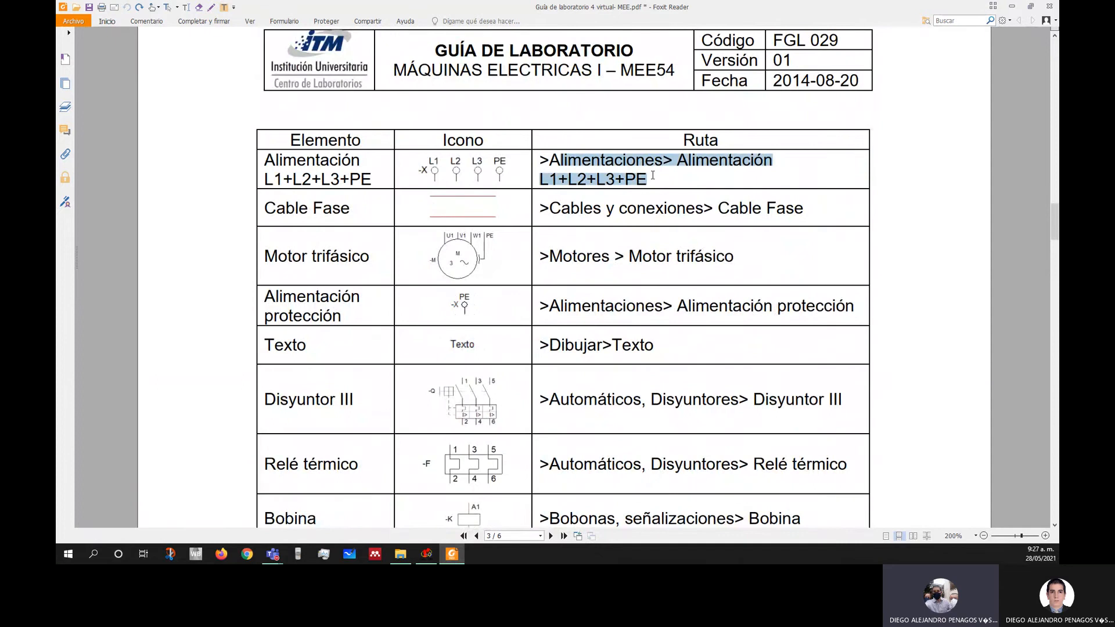
click(1011, 6)
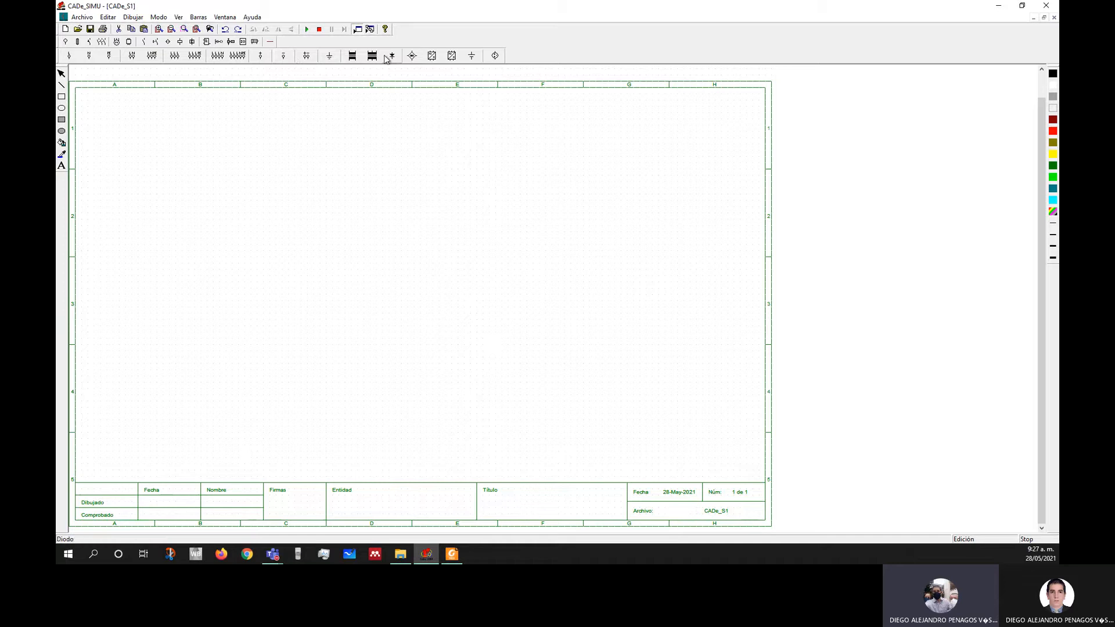
click(88, 42)
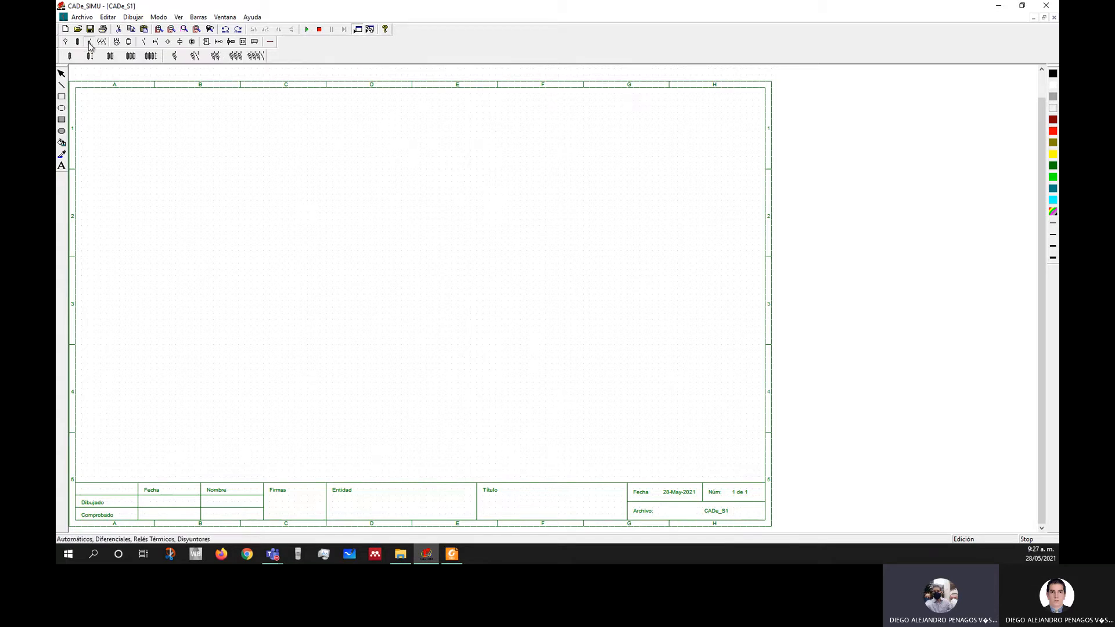
click(102, 42)
click(106, 41)
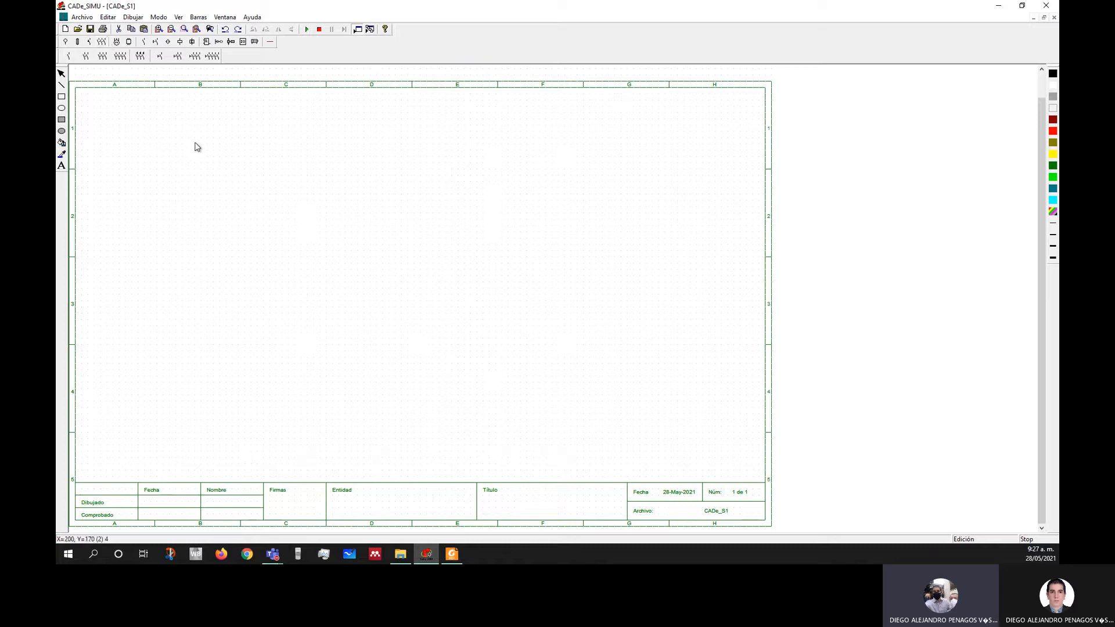
Step: Read the Esquema 1 description in section 5 of the lab guide in Foxit Reader, then return to CADe_SIMU
click(452, 554)
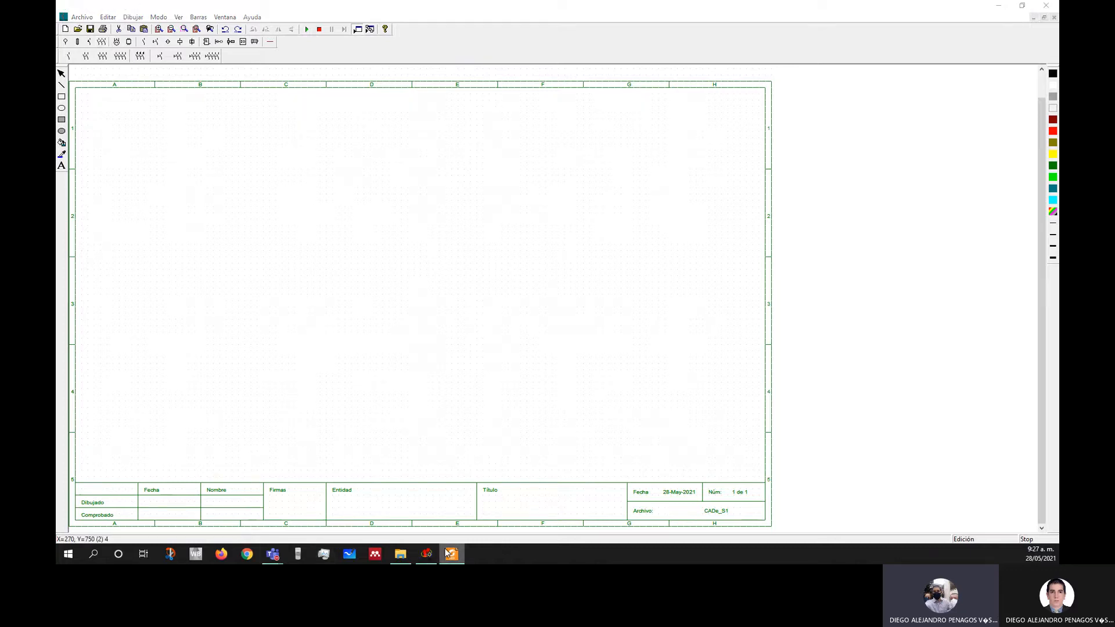
click(462, 311)
scroll(463, 311, up, 8)
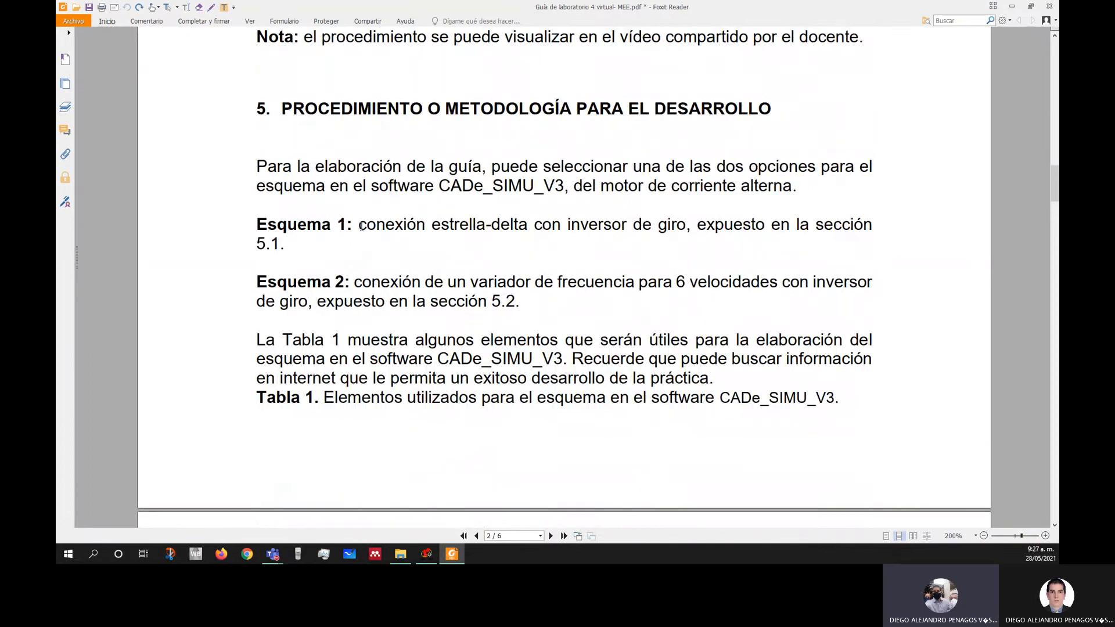
mouse_move(358, 225)
mouse_down()
mouse_move(810, 227)
mouse_move(351, 245)
mouse_up()
click(432, 253)
drag(566, 222, 693, 224)
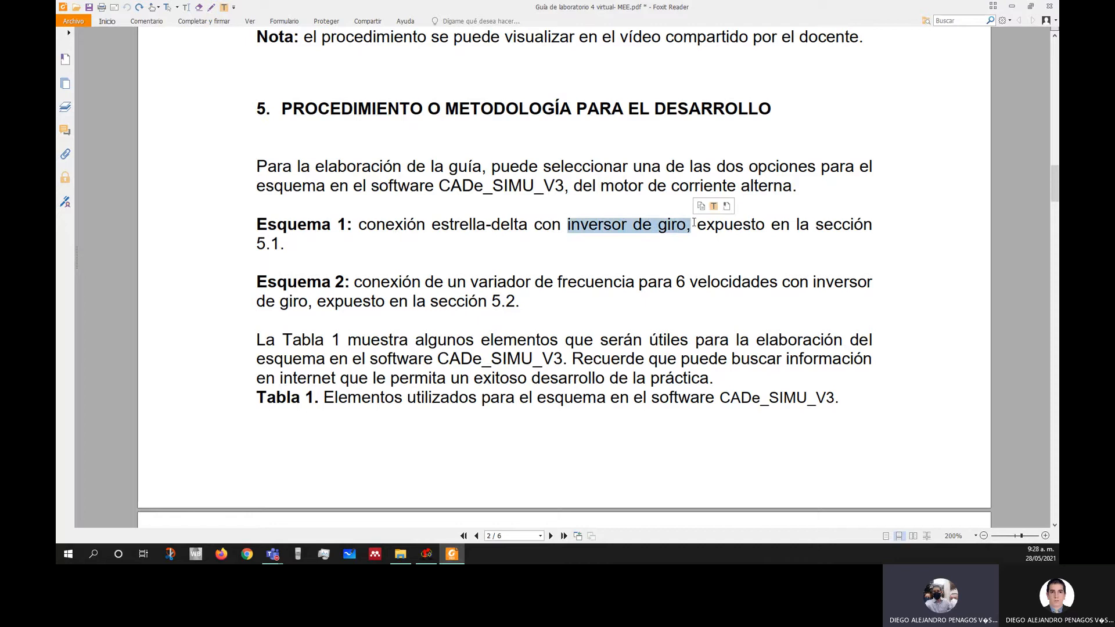
click(677, 266)
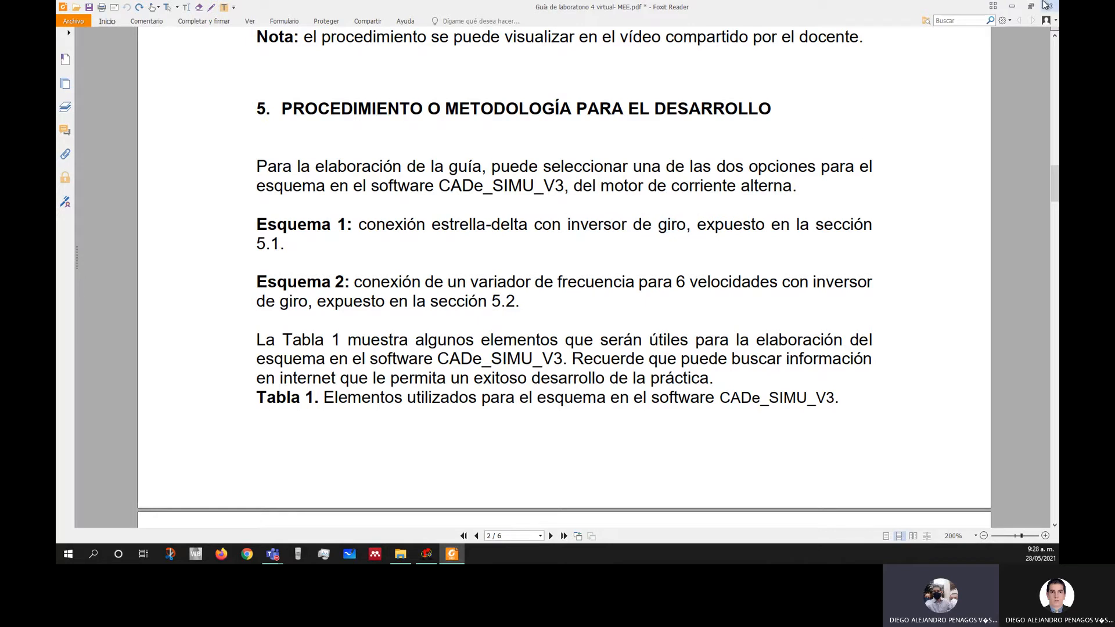
click(1012, 6)
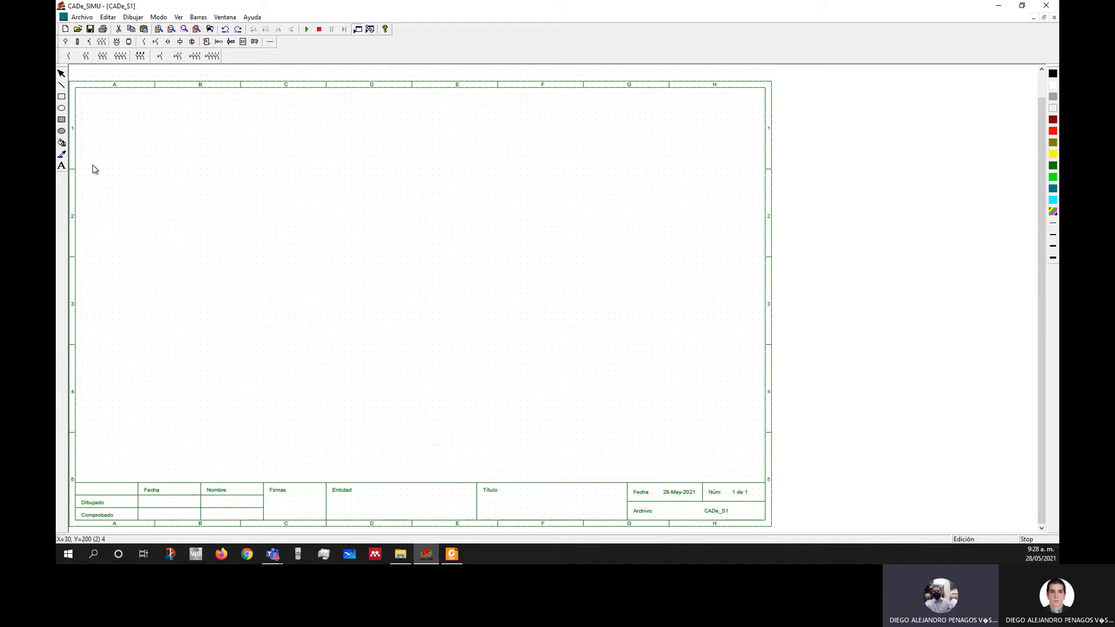
Step: Place an Alimentación L1+L2+L3+PE supply in zone A1 of the drawing sheet
click(75, 43)
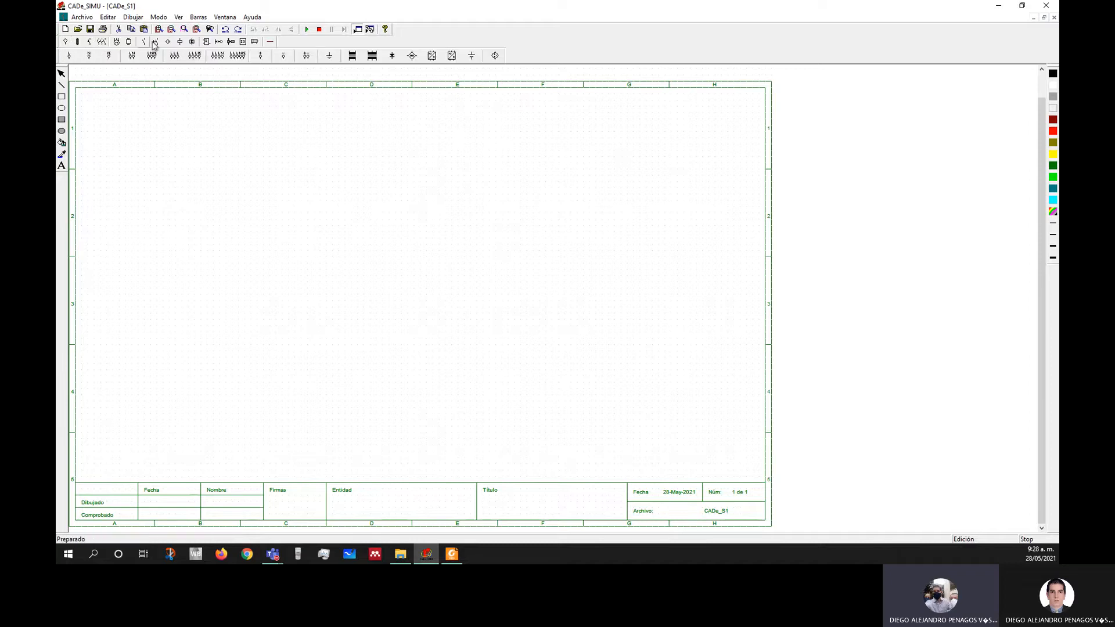
click(195, 56)
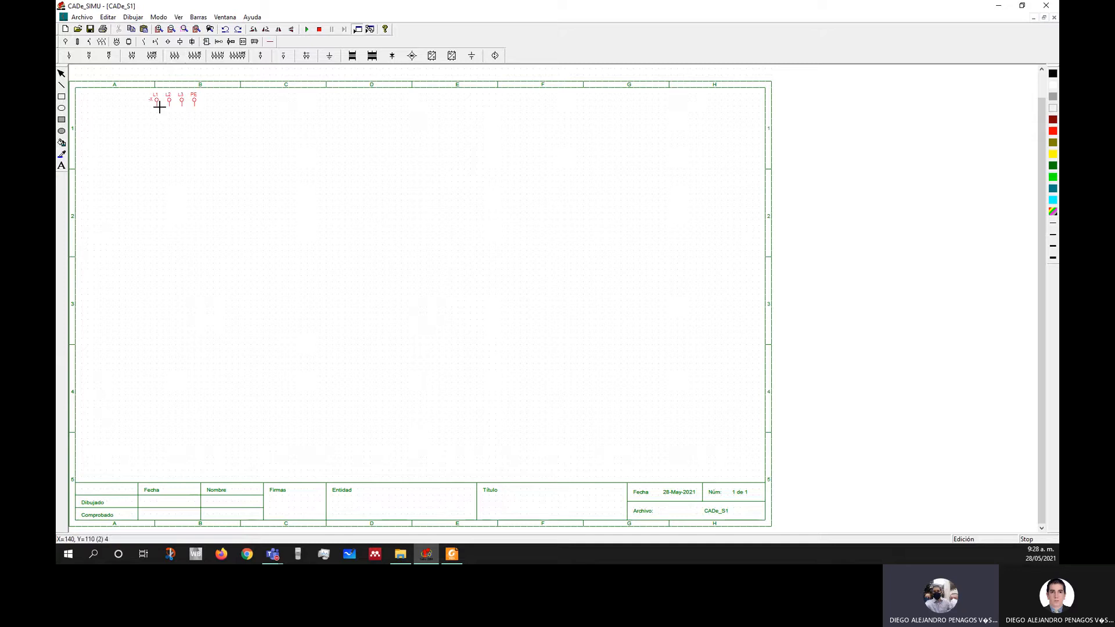
click(127, 122)
scroll(116, 116, up, 2)
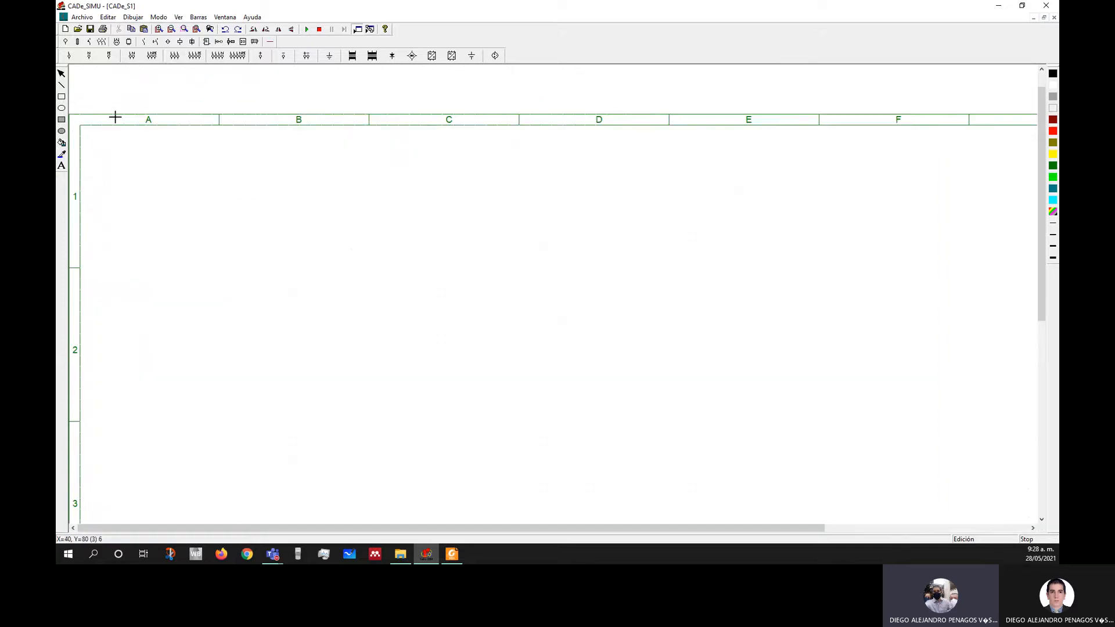
key(Escape)
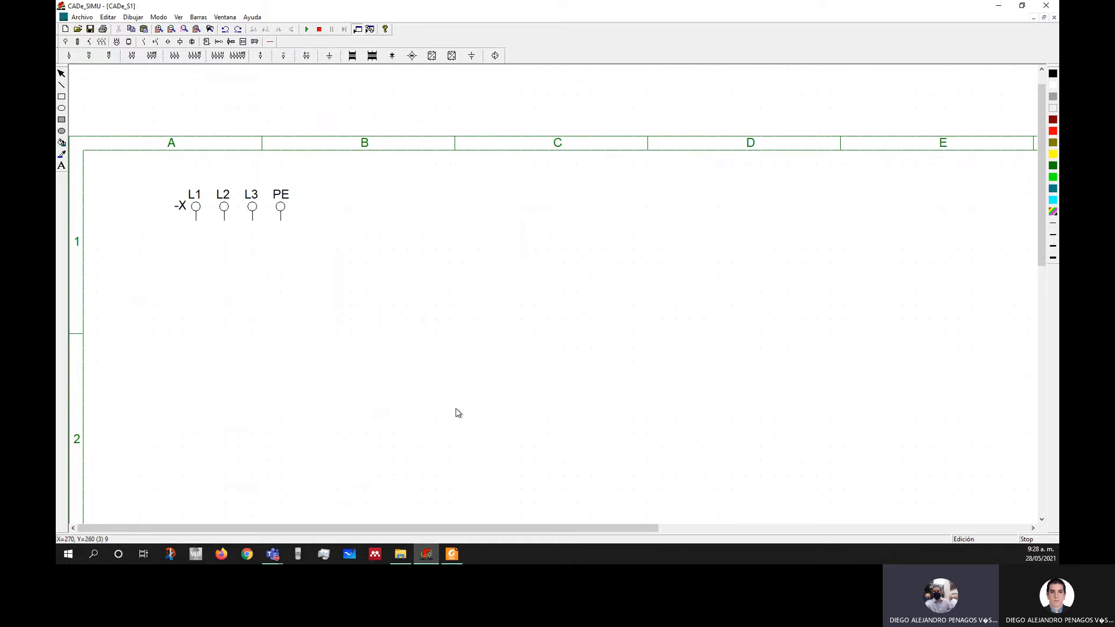
Step: Look up the Disyuntor III route in Table 1 of the lab guide in Foxit Reader, then return to CADe_SIMU
click(452, 554)
scroll(463, 284, down, 10)
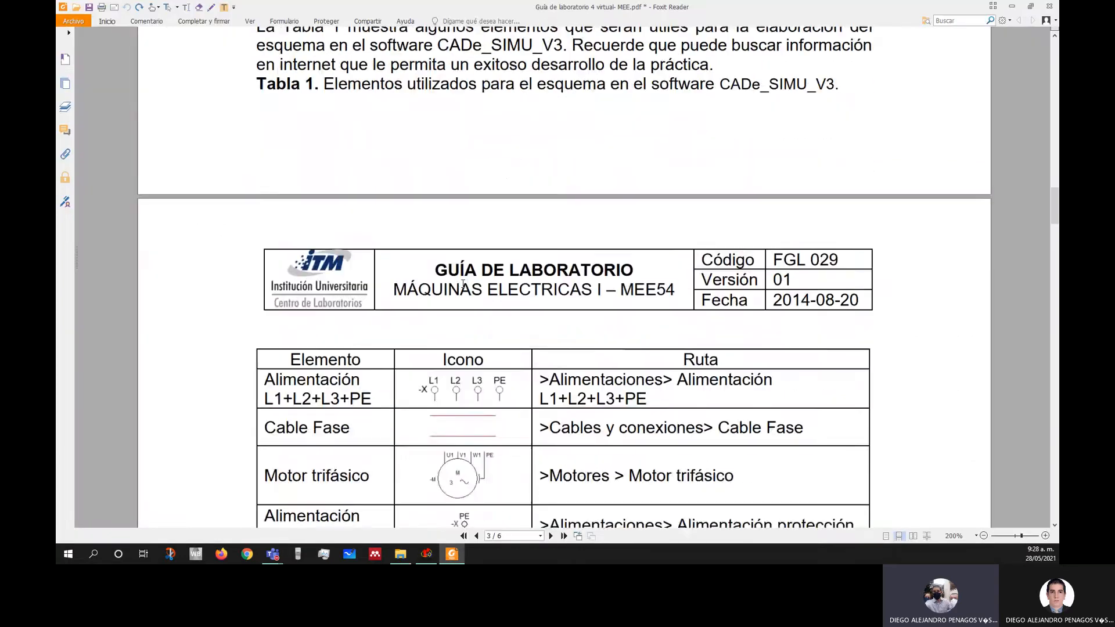
scroll(462, 284, down, 4)
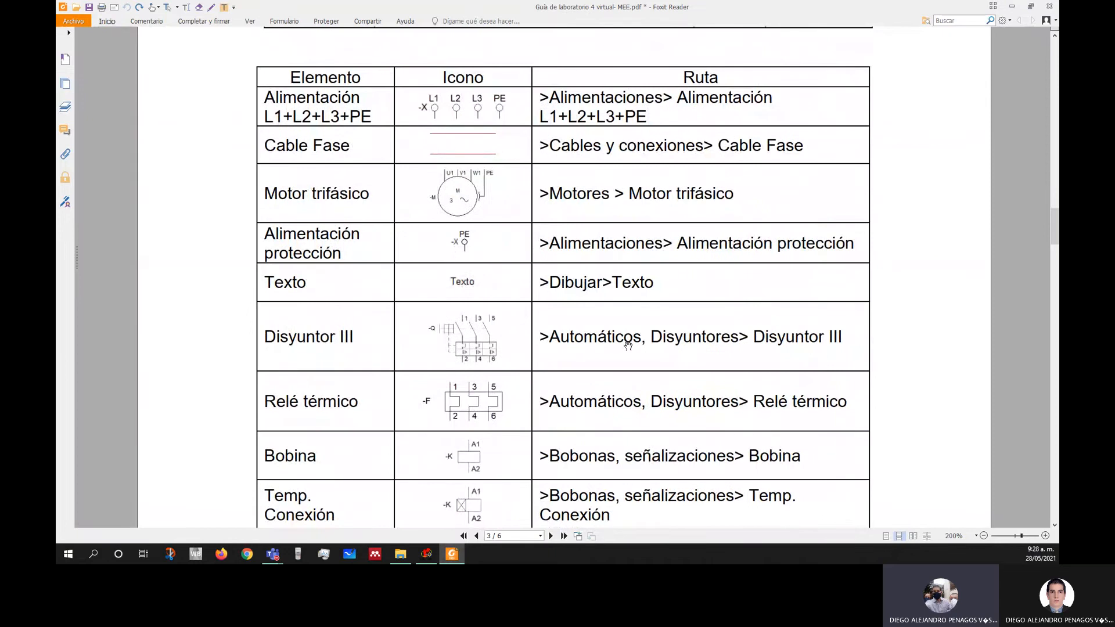
click(1012, 6)
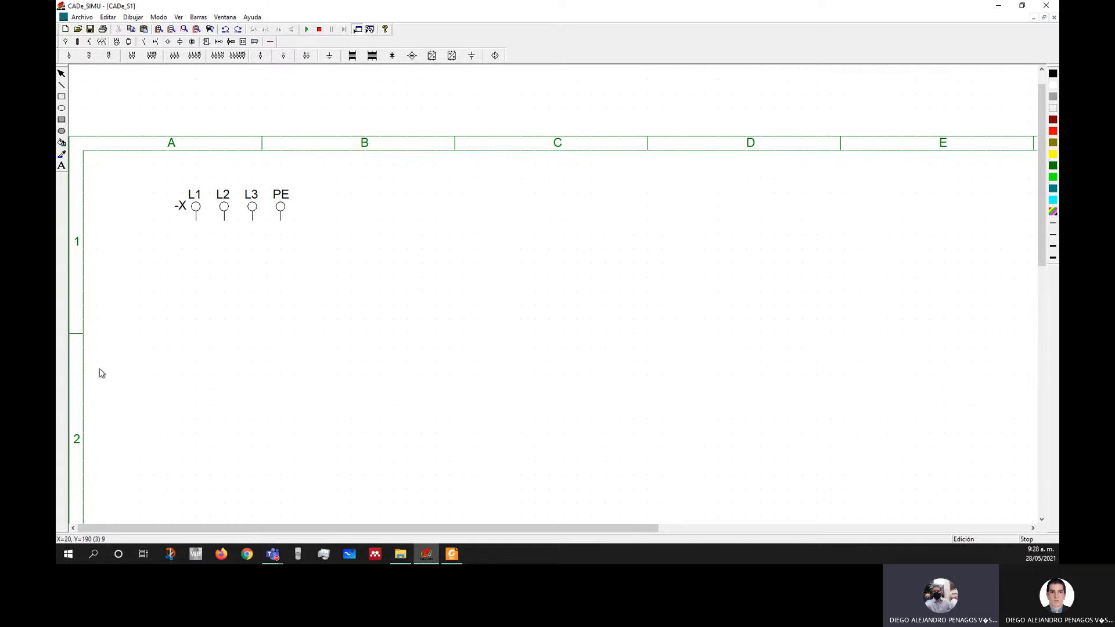
Step: Place a Disyuntor III circuit breaker in zone A1, aligned under supply terminals L1, L2 and L3
click(90, 44)
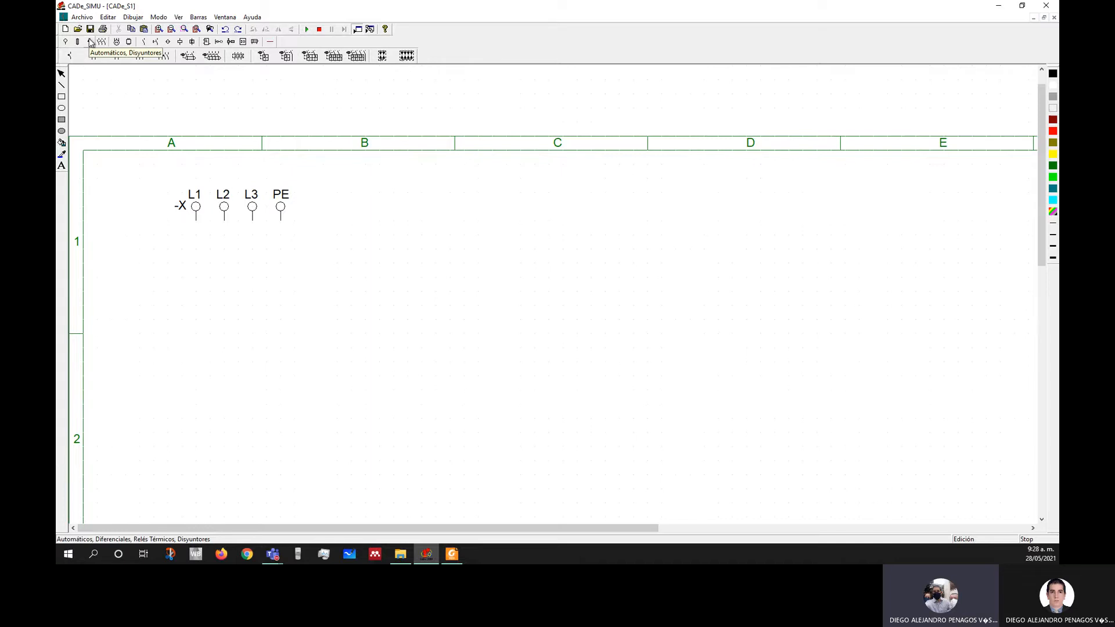
click(341, 59)
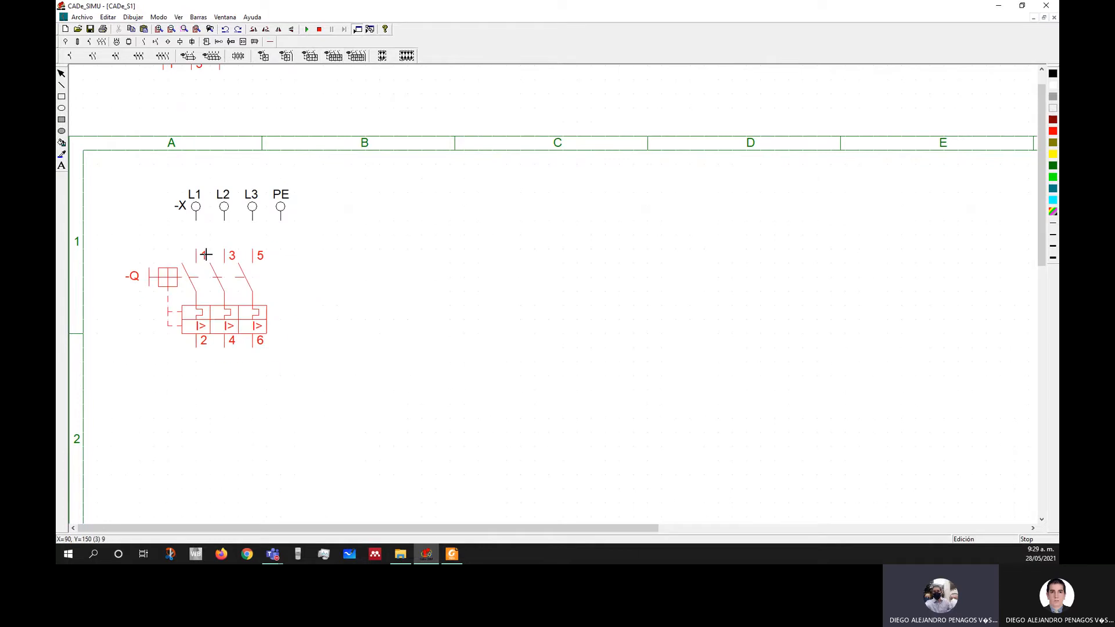
click(206, 254)
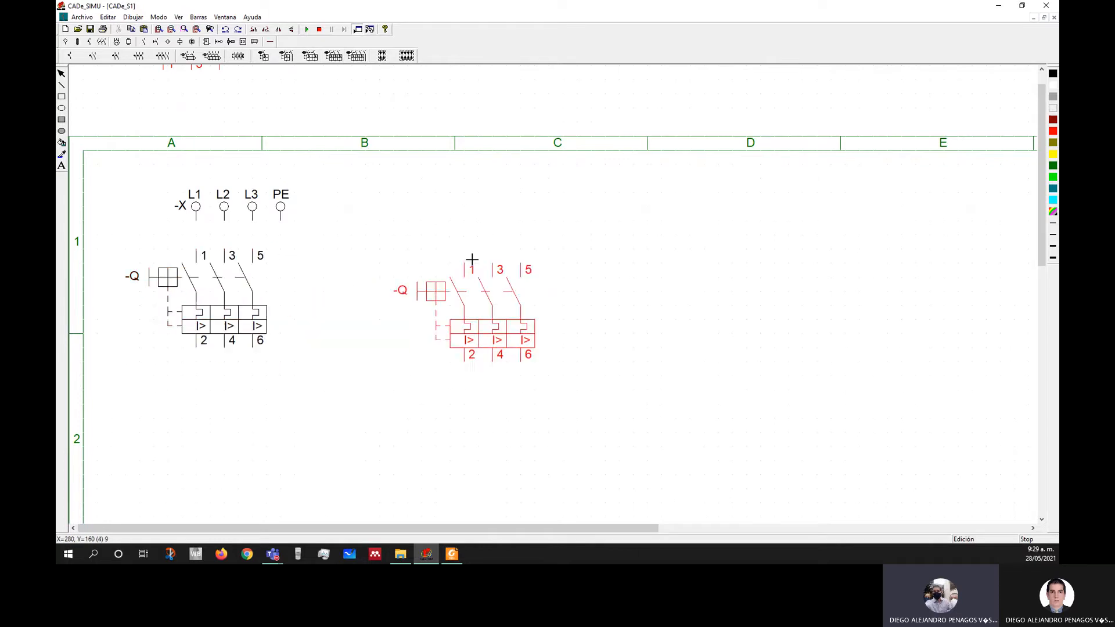
Step: Place a three-phase AC motor with U1, V1, W1 and PE terminals below the circuit breaker, aligned with its poles
scroll(559, 236, up, 1)
scroll(551, 244, down, 2)
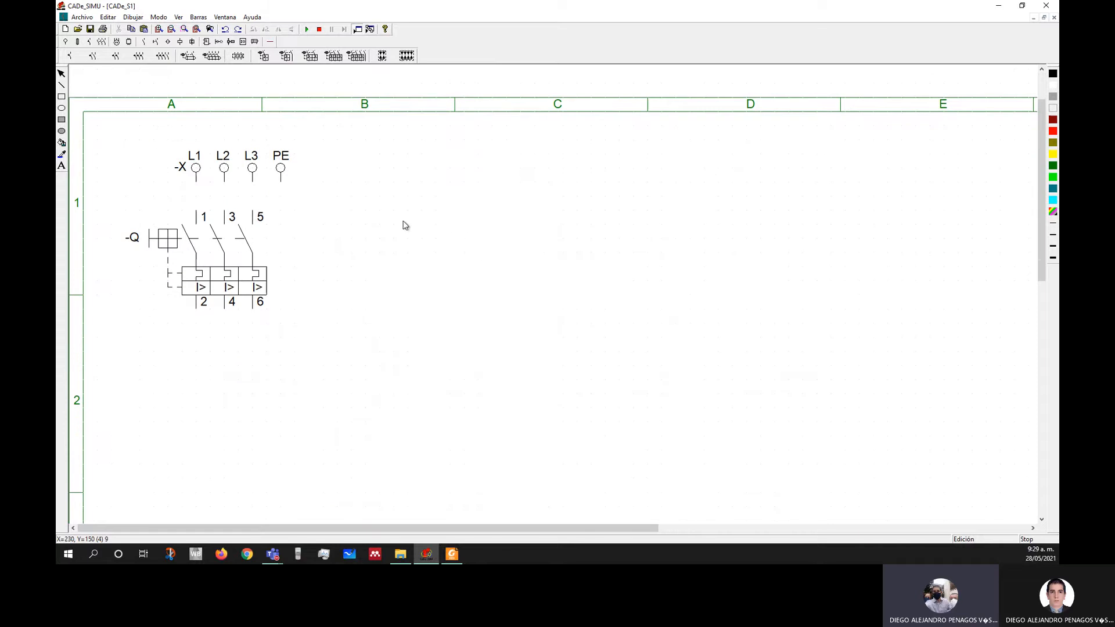
scroll(569, 227, down, 2)
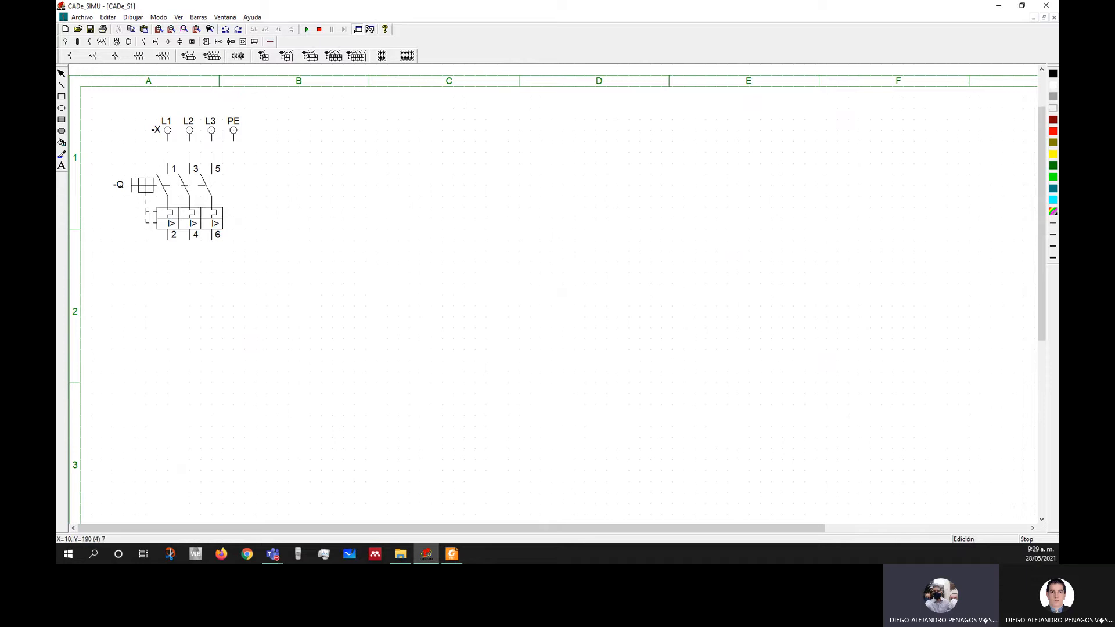
click(116, 42)
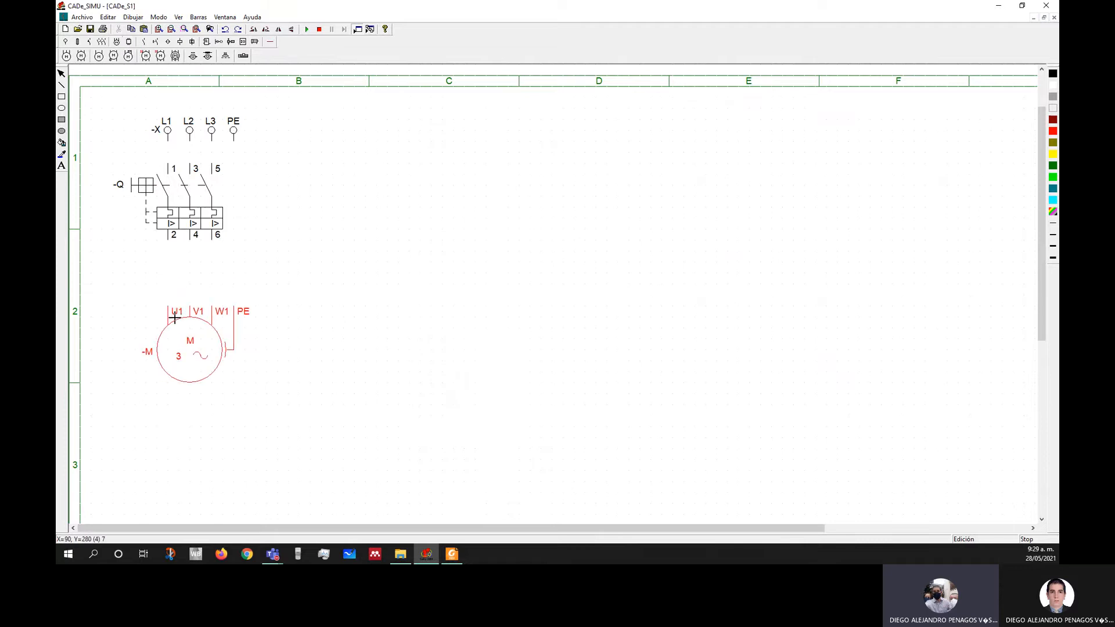
click(174, 352)
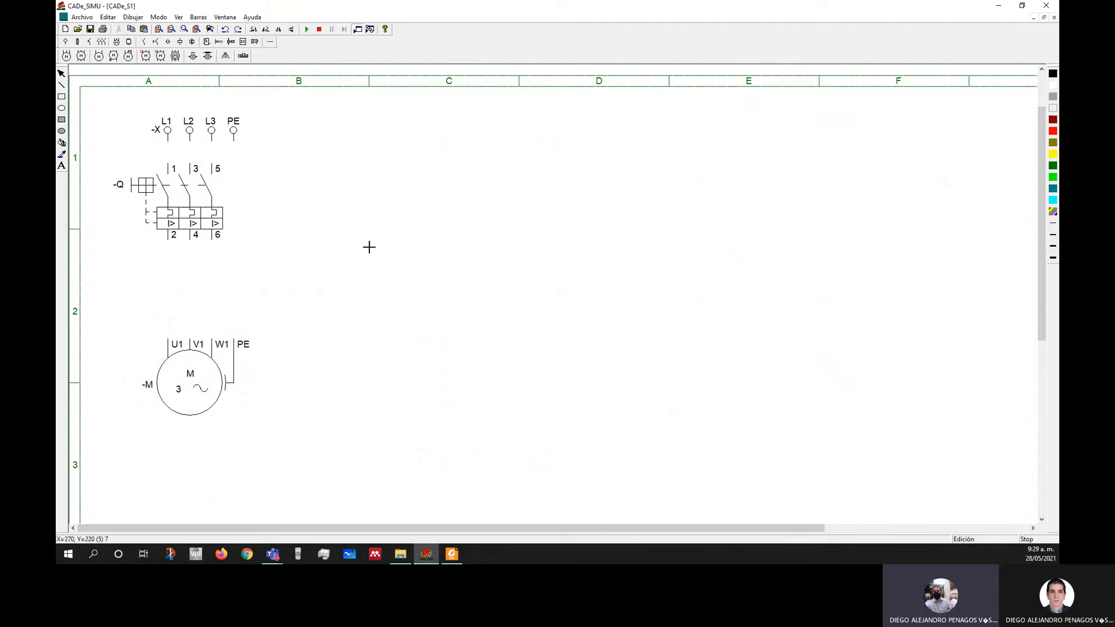
Step: Place a three-pole thermal relay between the circuit breaker and the motor, aligned with the breaker's poles
click(83, 42)
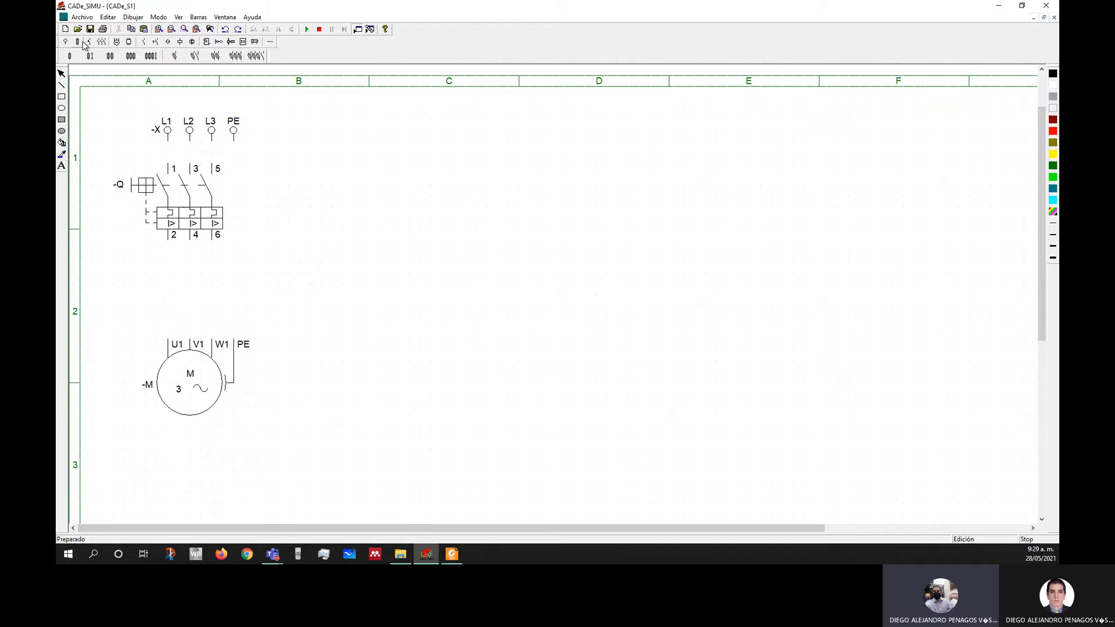
click(89, 42)
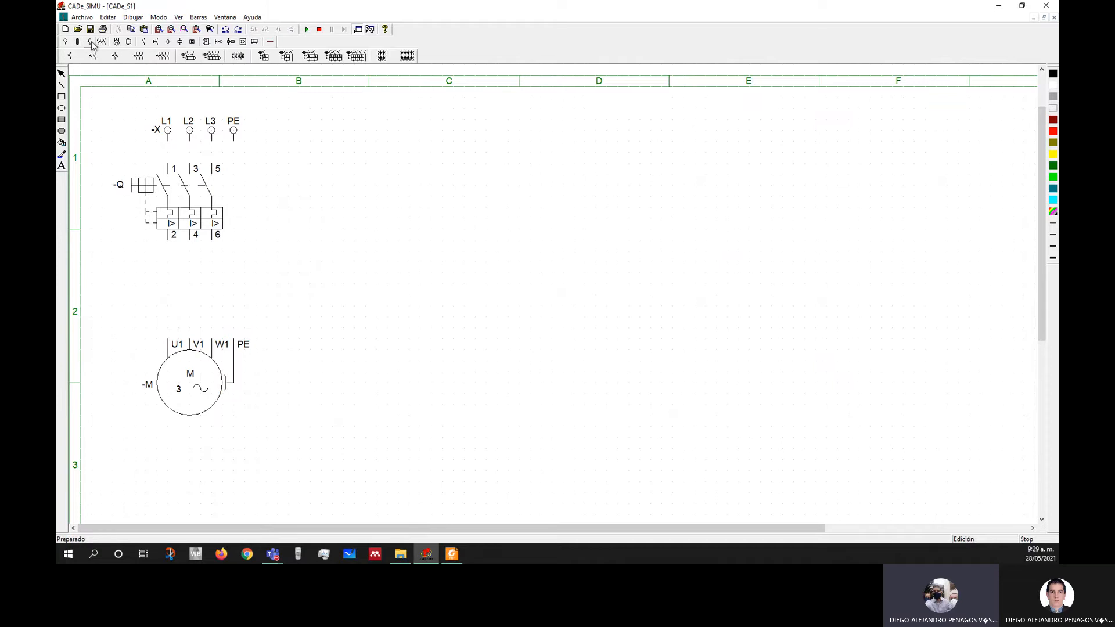
click(238, 56)
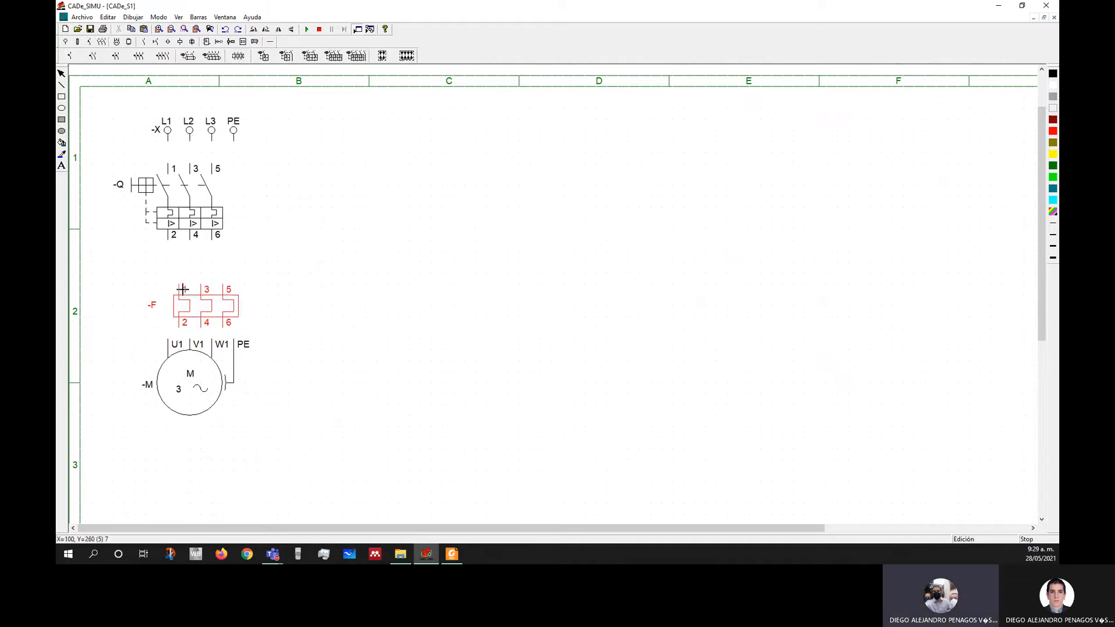
click(168, 268)
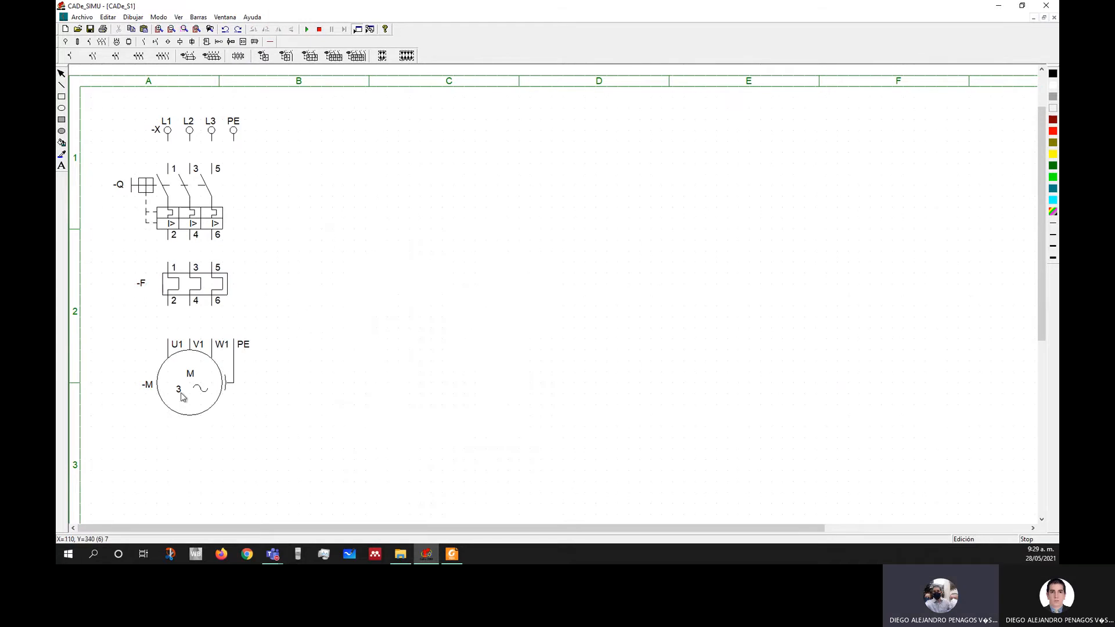
Step: Move the motor down into row 3 and the thermal relay down to just above it, leaving space below the circuit breaker
drag(192, 378, 194, 464)
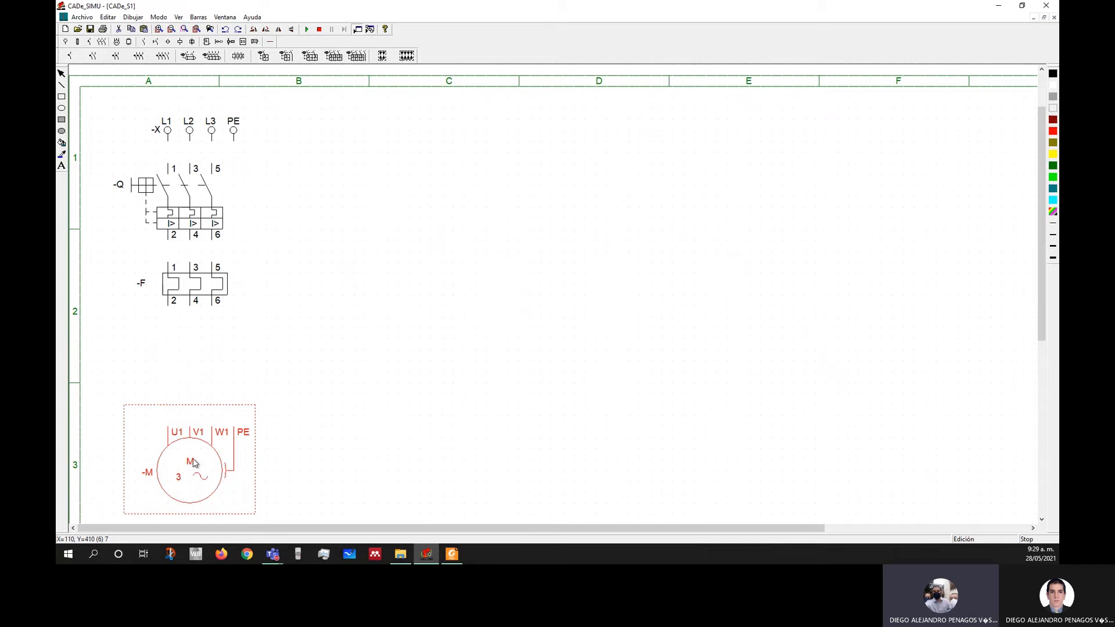
drag(200, 281, 202, 369)
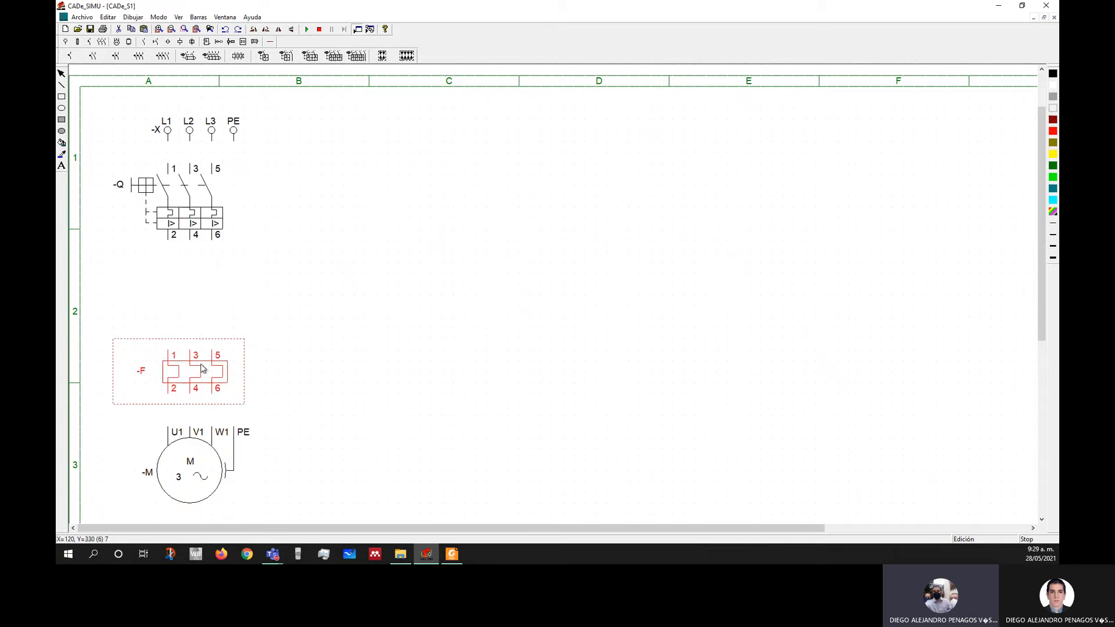
click(347, 352)
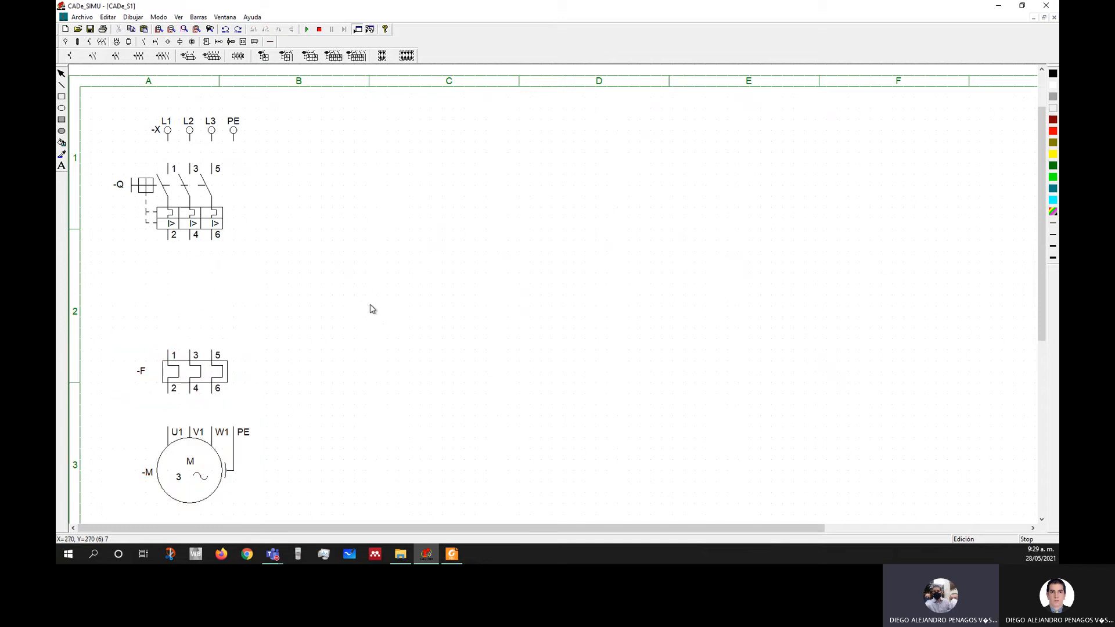
scroll(401, 331, down, 2)
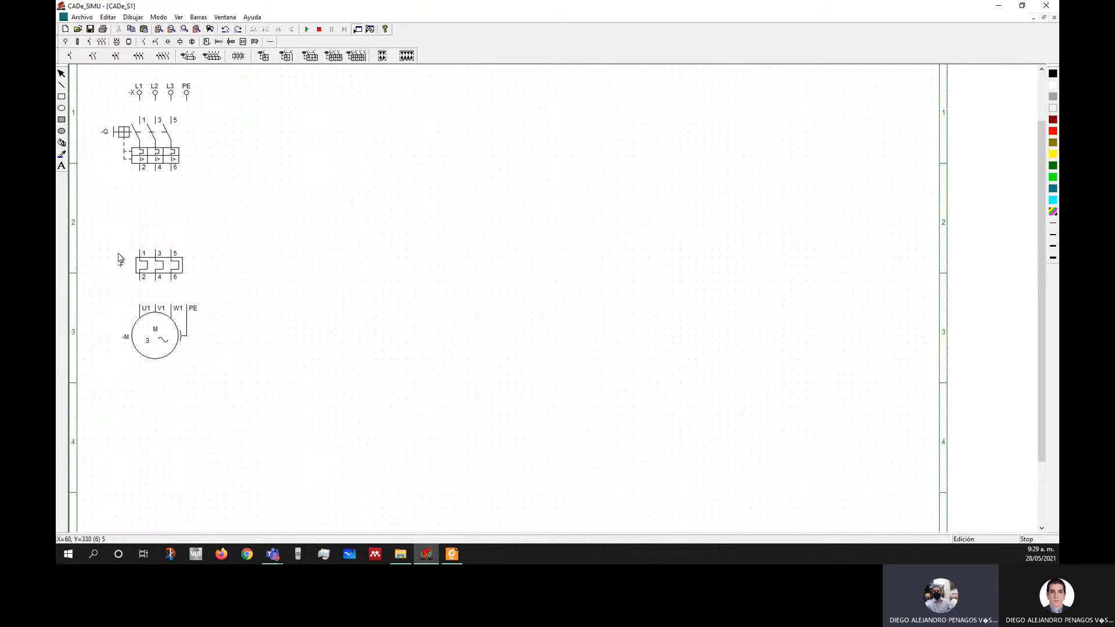
scroll(101, 291, up, 2)
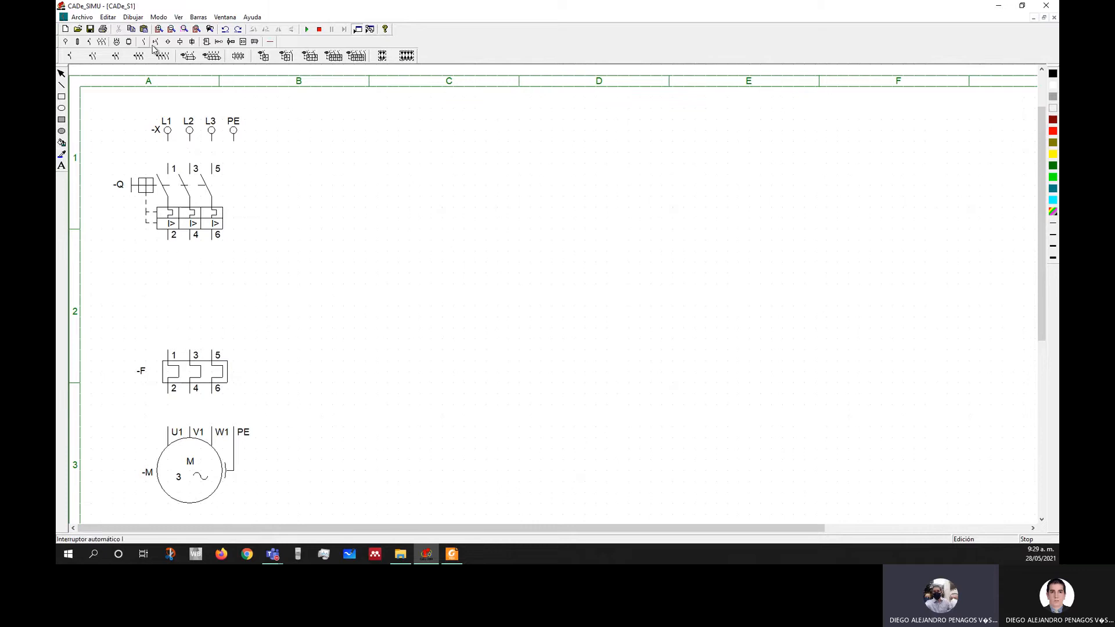
click(271, 41)
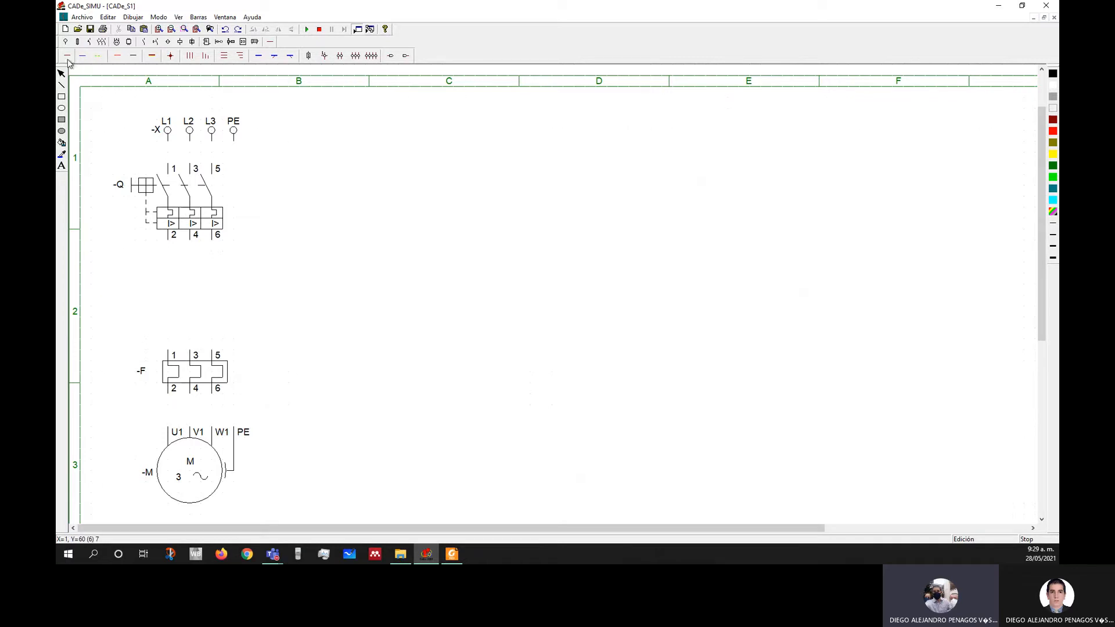
click(190, 56)
drag(410, 152, 399, 199)
key(Escape)
click(205, 58)
drag(410, 121, 430, 354)
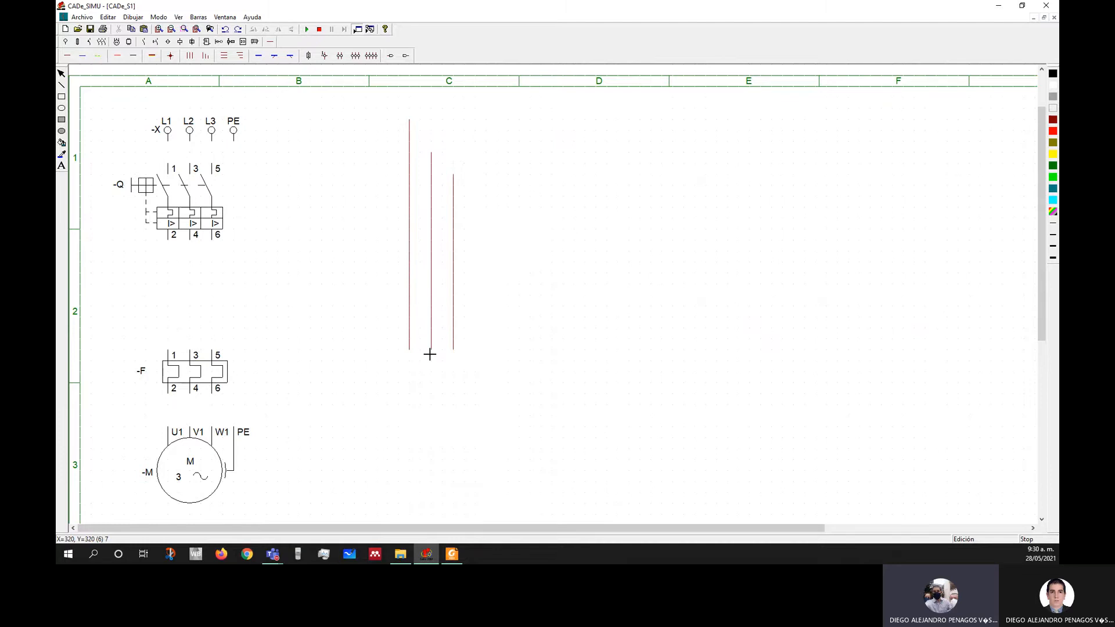
key(Escape)
click(189, 57)
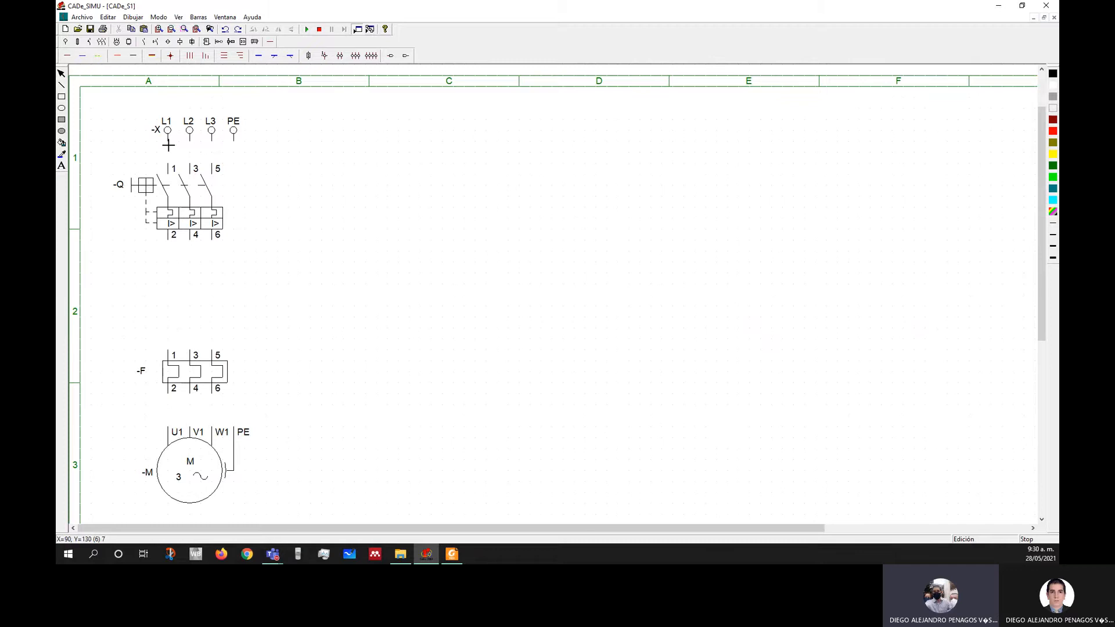
mouse_move(167, 139)
mouse_down()
mouse_move(167, 152)
mouse_move(157, 80)
mouse_move(160, 99)
mouse_up()
key(Escape)
click(191, 57)
scroll(203, 162, up, 2)
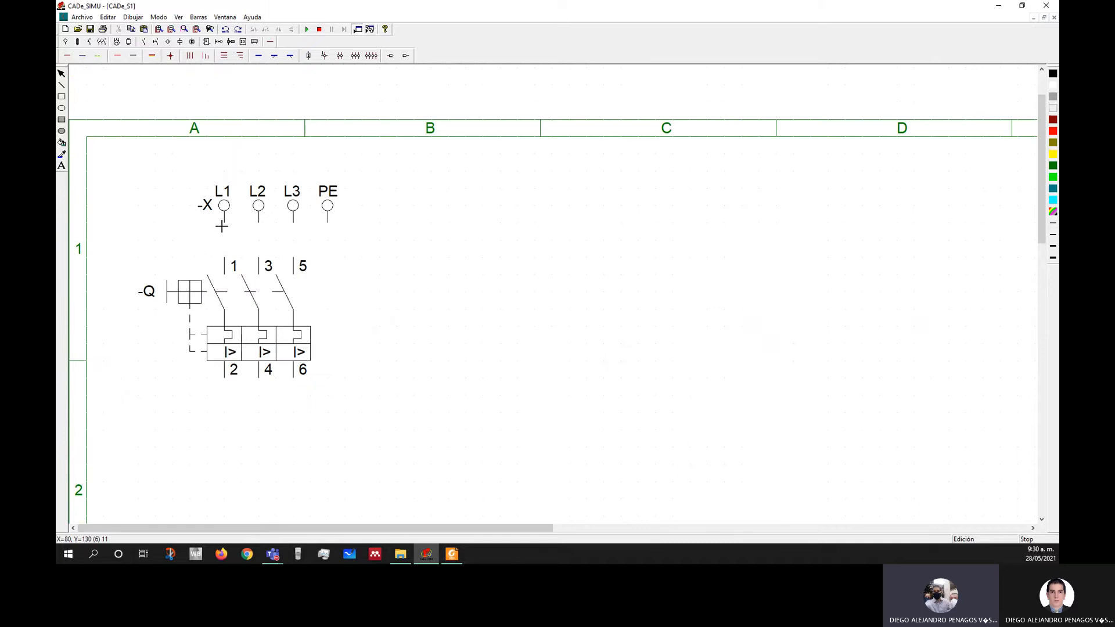
key(ctrl+z)
Step: Wire supply terminals L1, L2 and L3 to circuit breaker terminals 1, 3 and 5 with the parallel three-line power cable
click(192, 57)
drag(224, 222, 227, 262)
scroll(464, 204, up, 1)
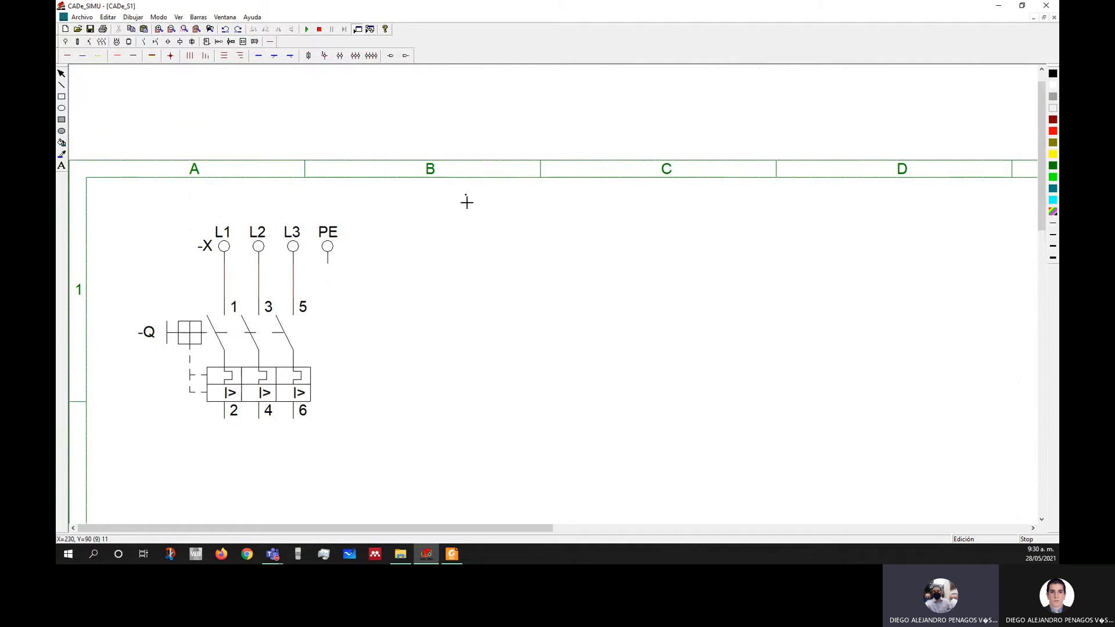
Step: Wire circuit breaker terminals 2, 4, 6 to the thermal relay inputs, and the relay outputs to motor terminals U1, V1, W1
scroll(465, 201, down, 2)
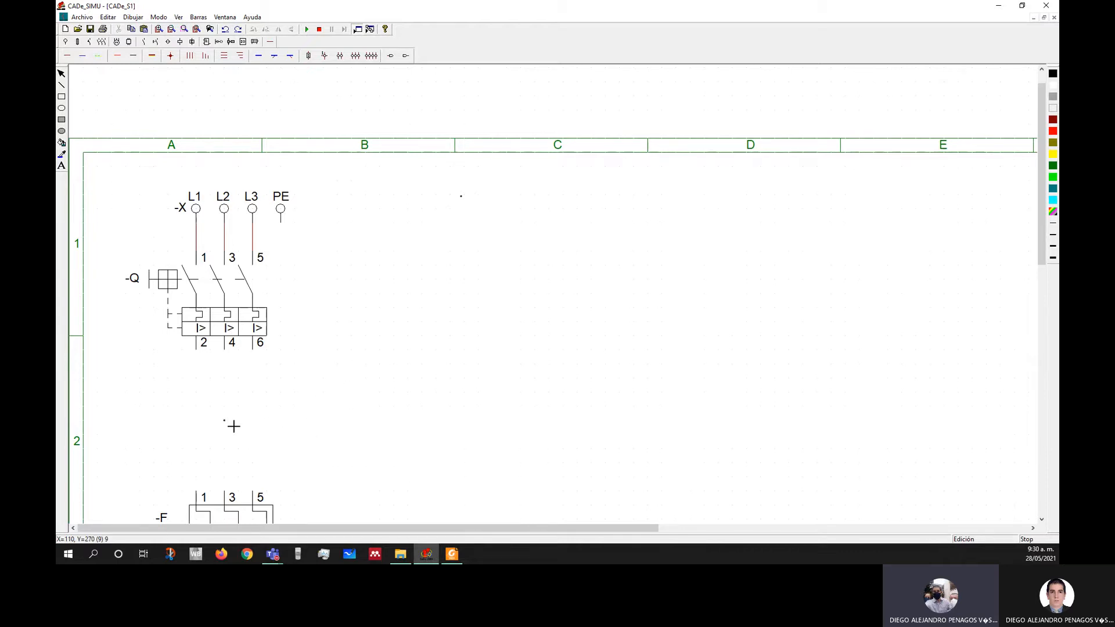
drag(204, 361, 214, 494)
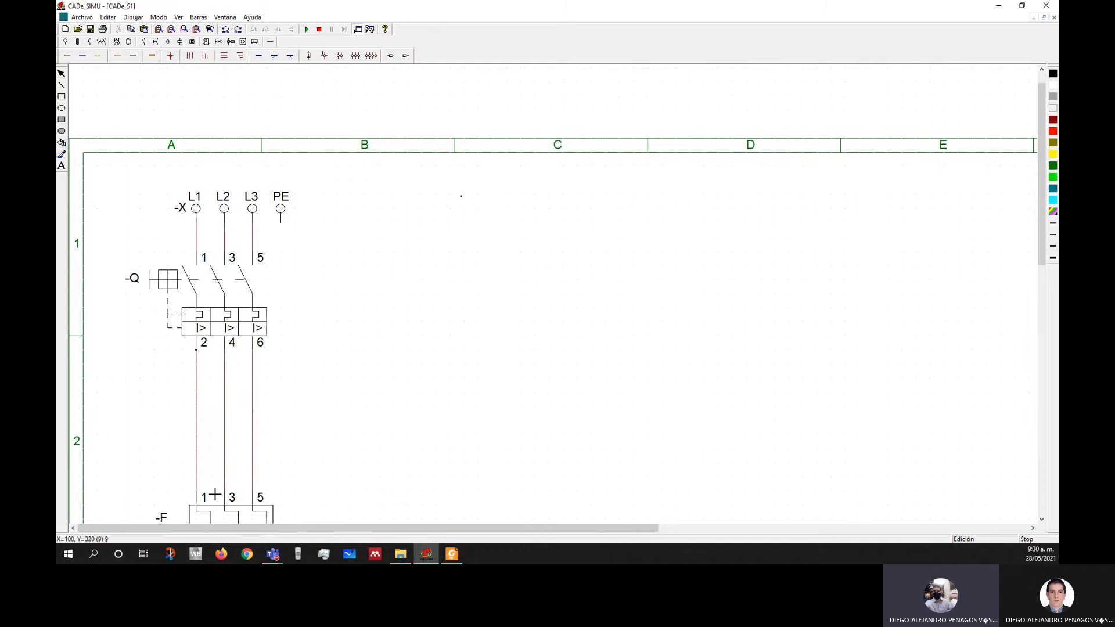
scroll(222, 424, down, 3)
drag(201, 359, 203, 399)
scroll(384, 367, up, 1)
scroll(384, 367, up, 1)
key(Escape)
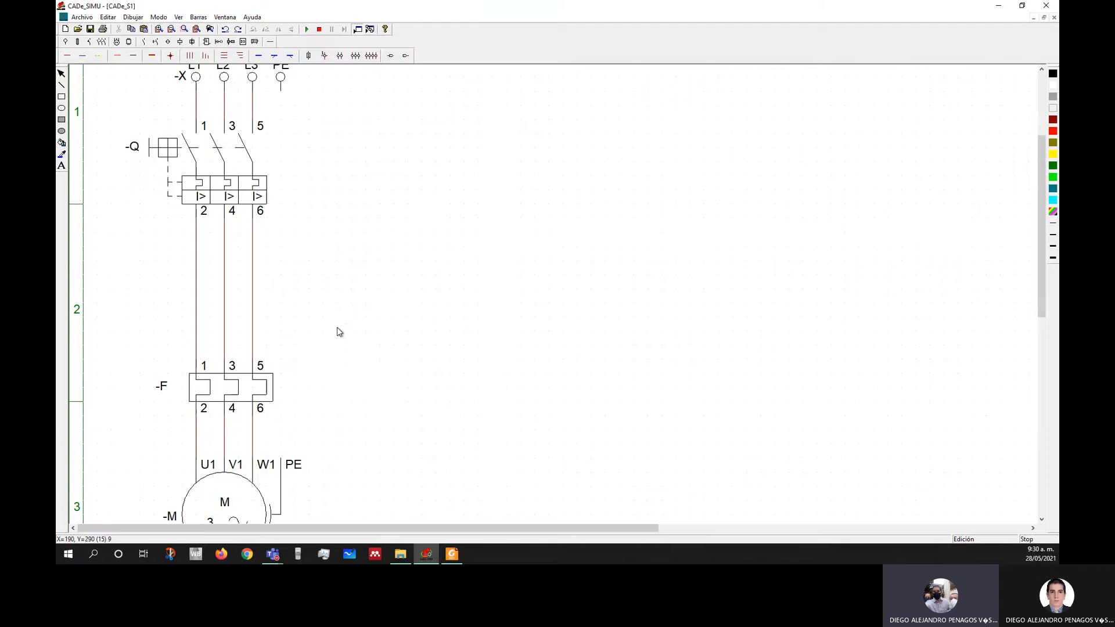
click(65, 41)
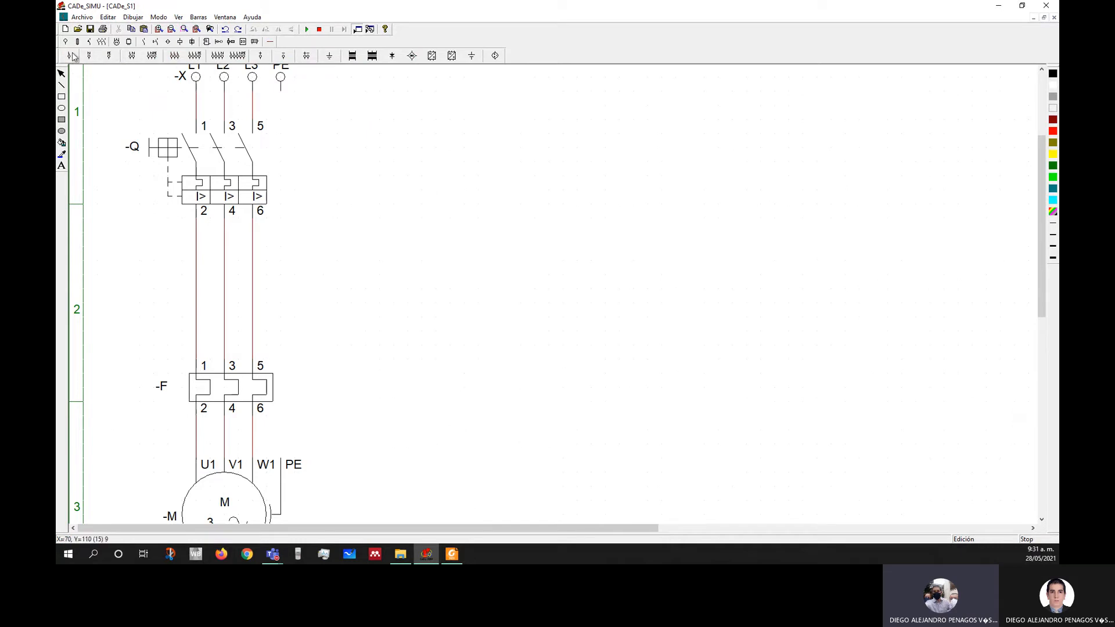
click(107, 55)
key(Escape)
scroll(313, 212, up, 1)
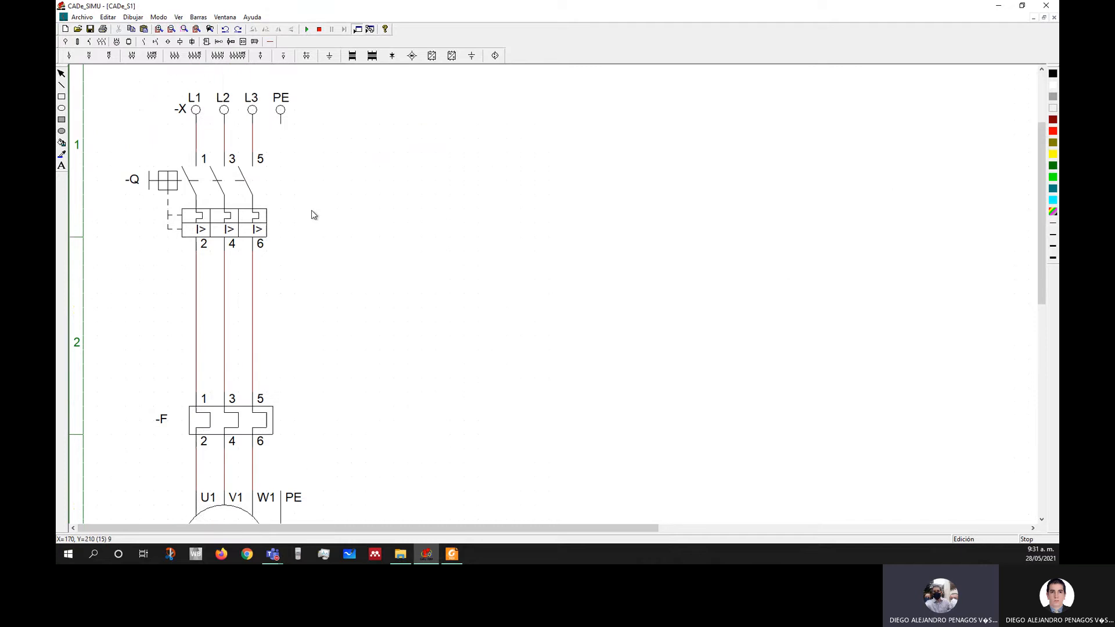
scroll(296, 199, down, 1)
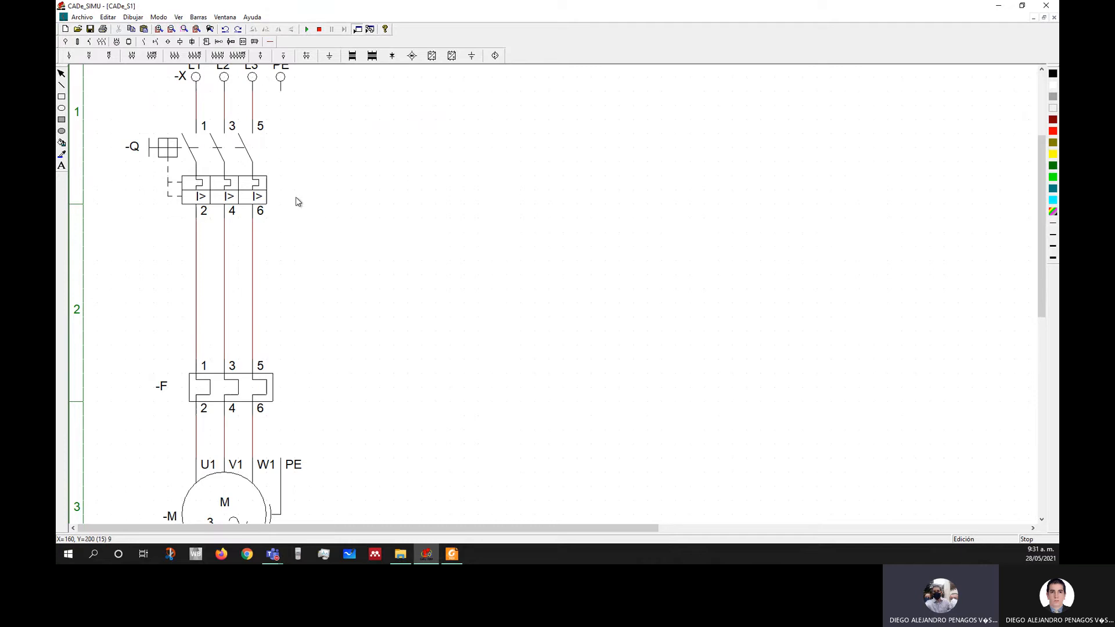
Step: Draw a protective earth conductor from the supply's PE terminal down to the motor's PE terminal
click(270, 42)
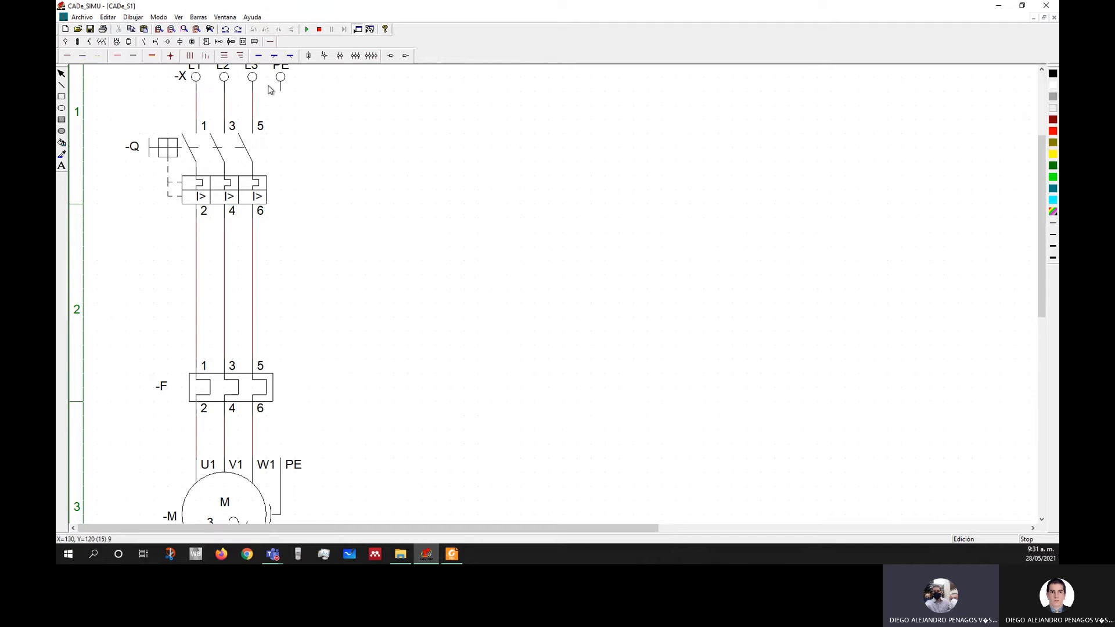
click(102, 60)
drag(285, 93, 318, 473)
right_click(458, 277)
scroll(315, 239, up, 2)
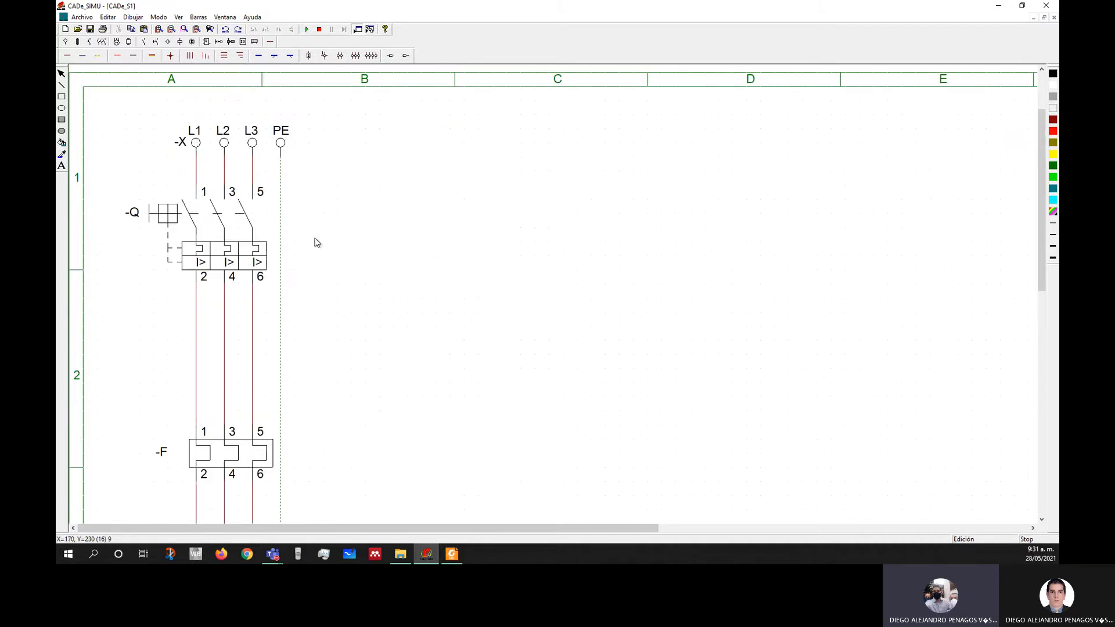
scroll(316, 243, down, 2)
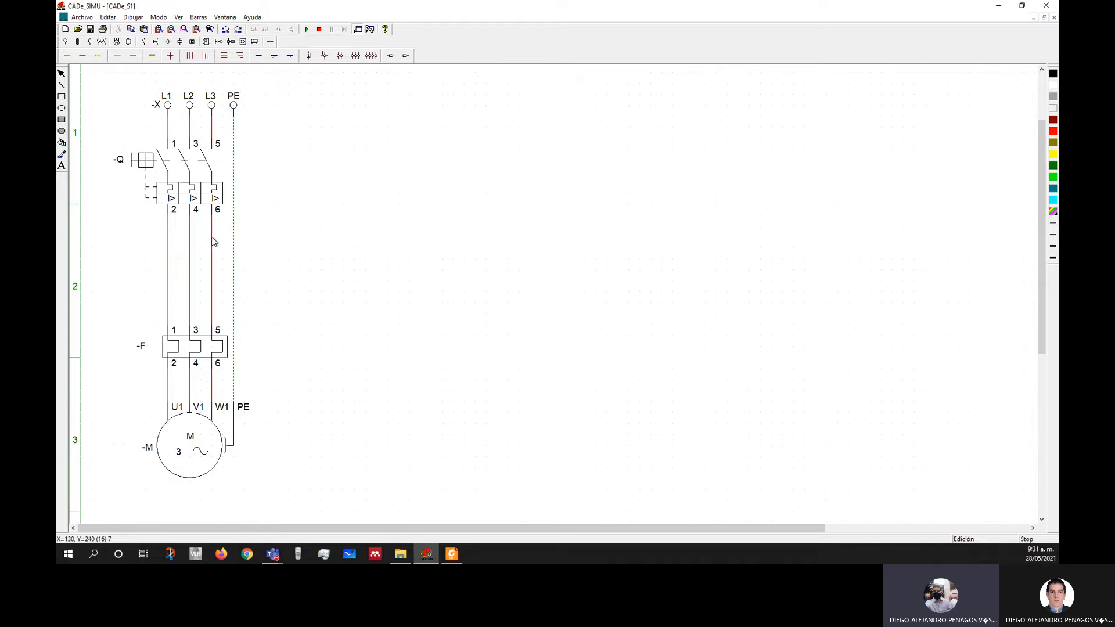
Step: Replace the motor with a six-terminal three-phase AC motor (U1, V1, W1, W2, U2, V2, PE), aligned with the existing wires
click(75, 44)
click(169, 439)
key(Delete)
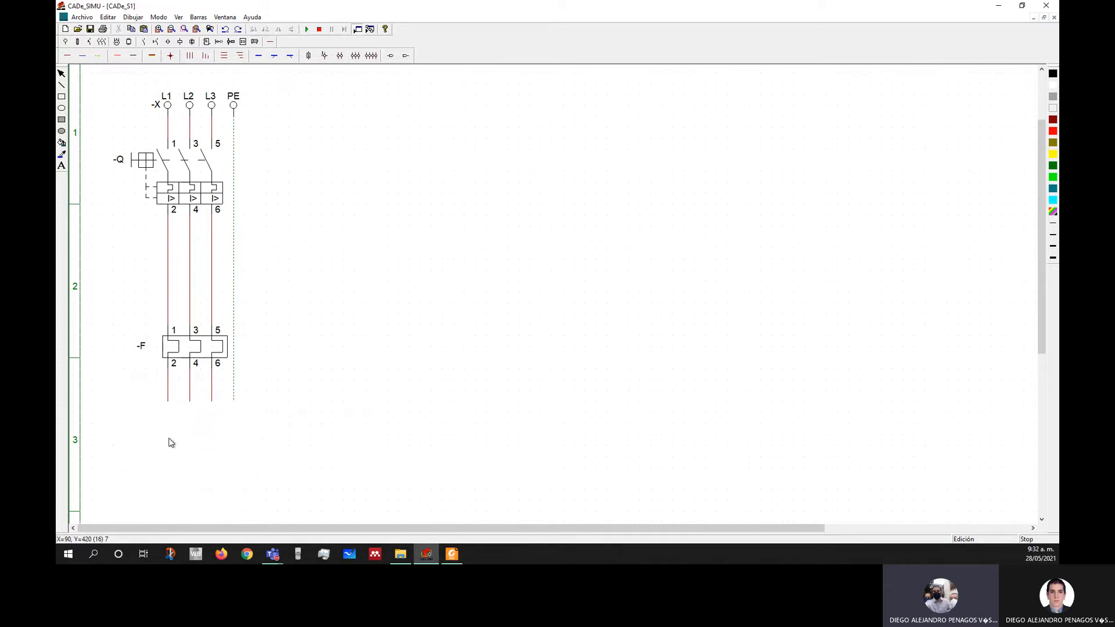
click(116, 41)
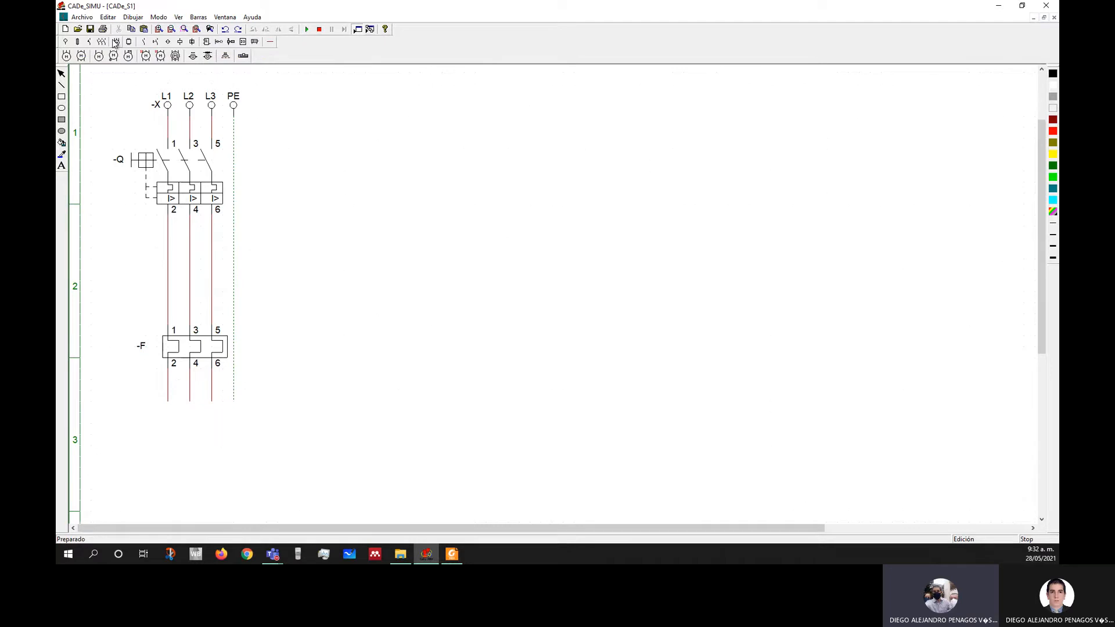
click(81, 56)
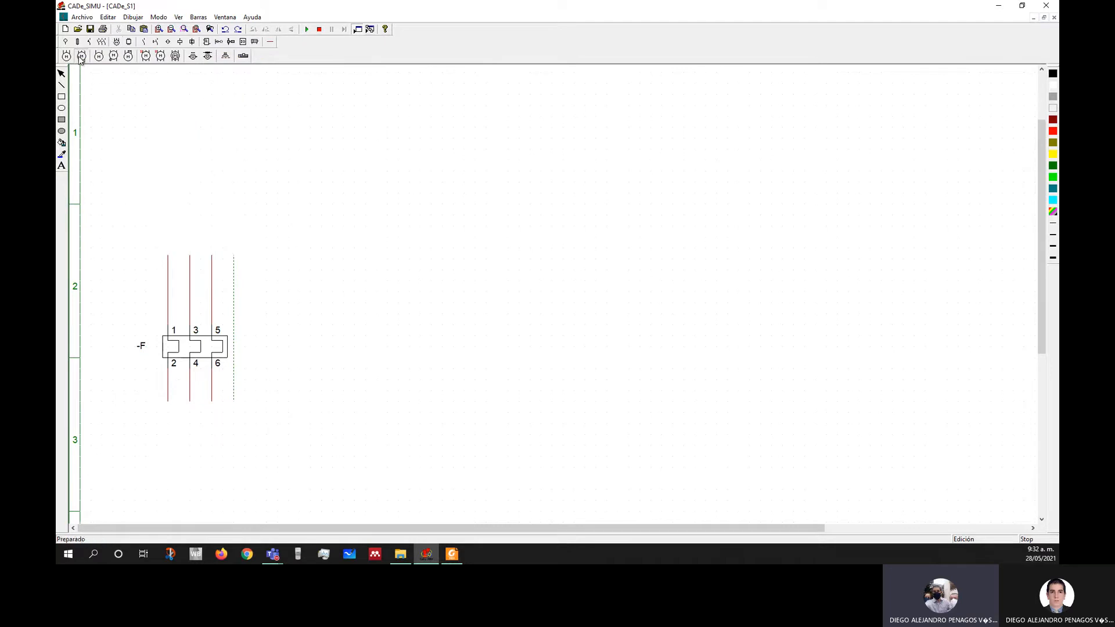
click(177, 406)
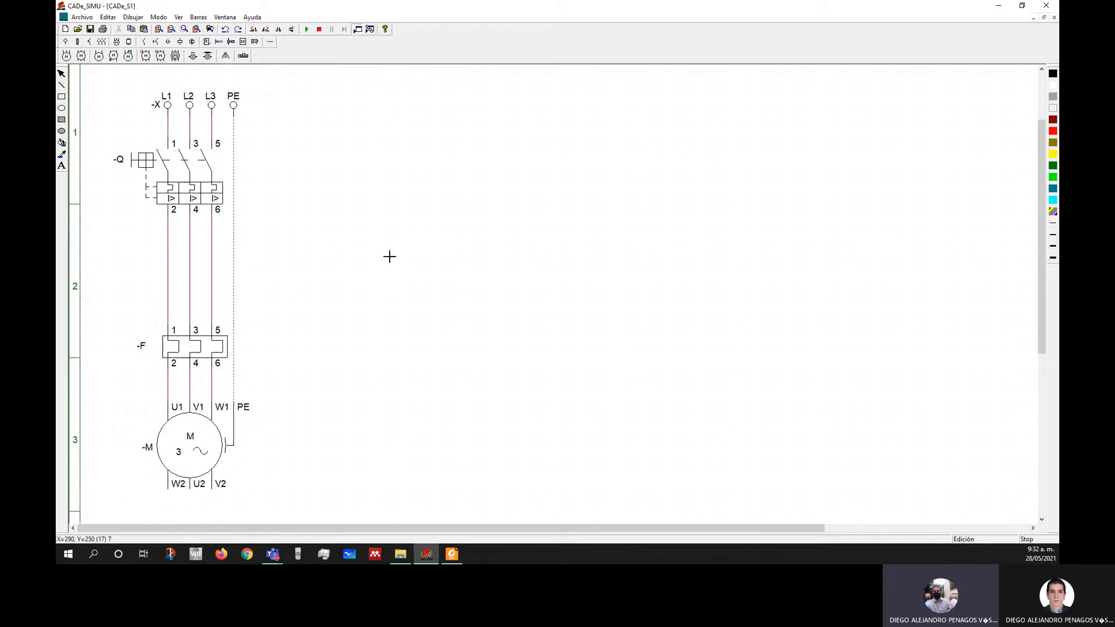
click(390, 256)
scroll(423, 314, down, 1)
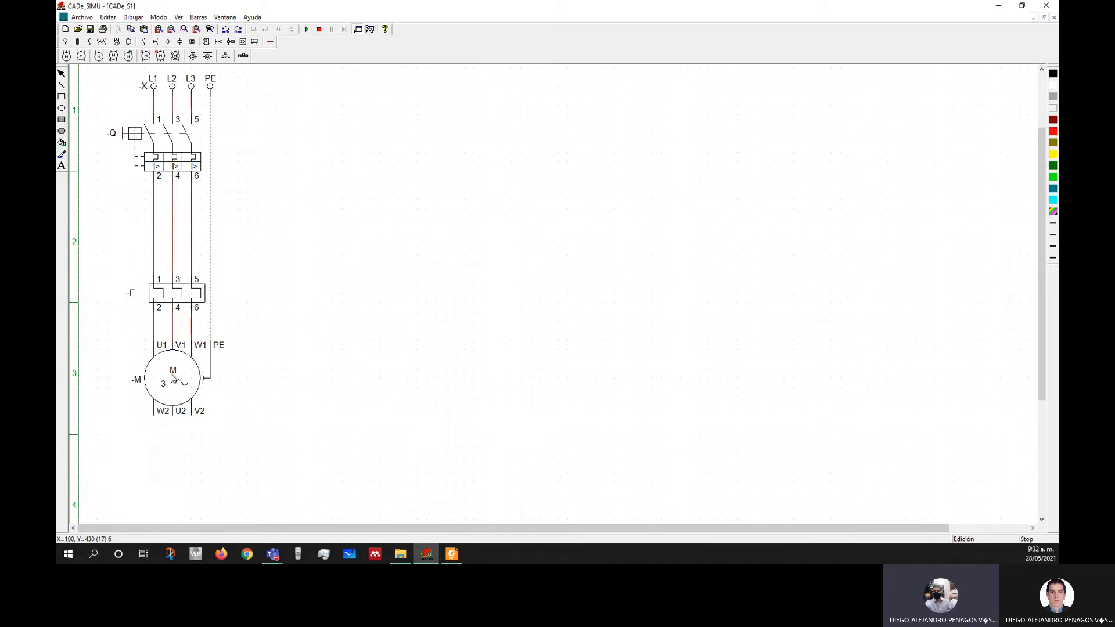
Step: Check the Motor trifásico entry and its route in the lab guide's element table, then return to the CADe_SIMU schematic
scroll(184, 323, up, 1)
click(177, 401)
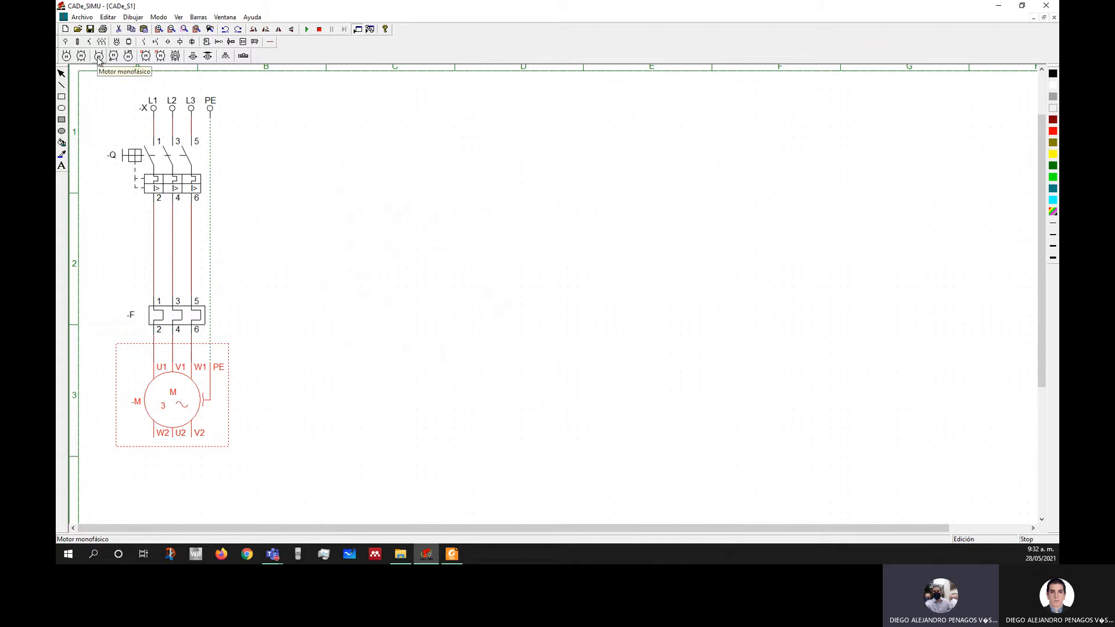
click(335, 495)
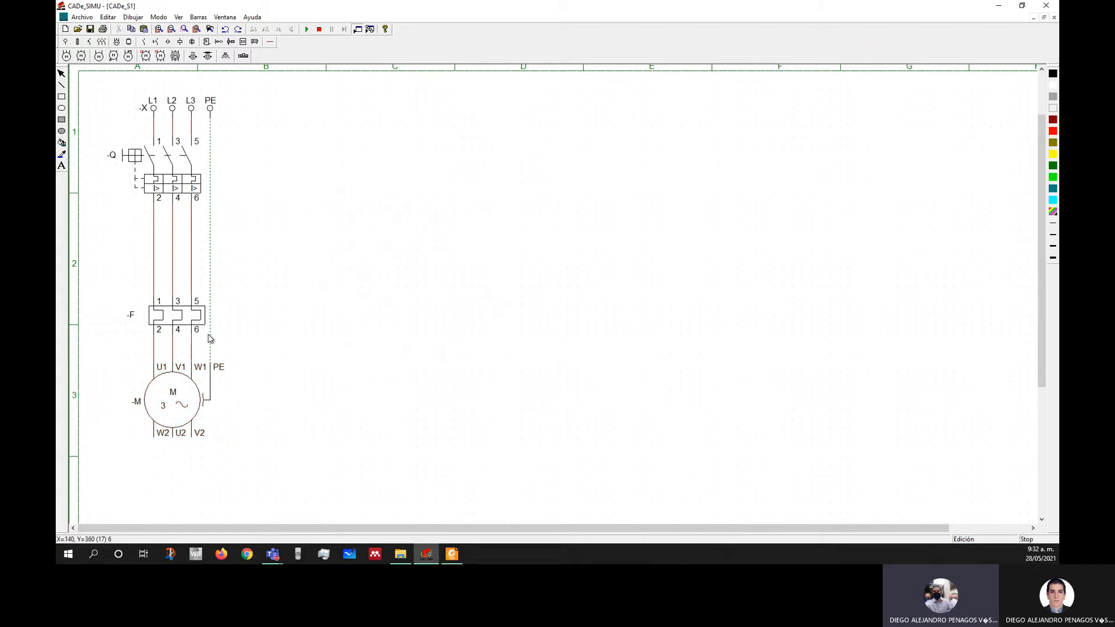
click(452, 553)
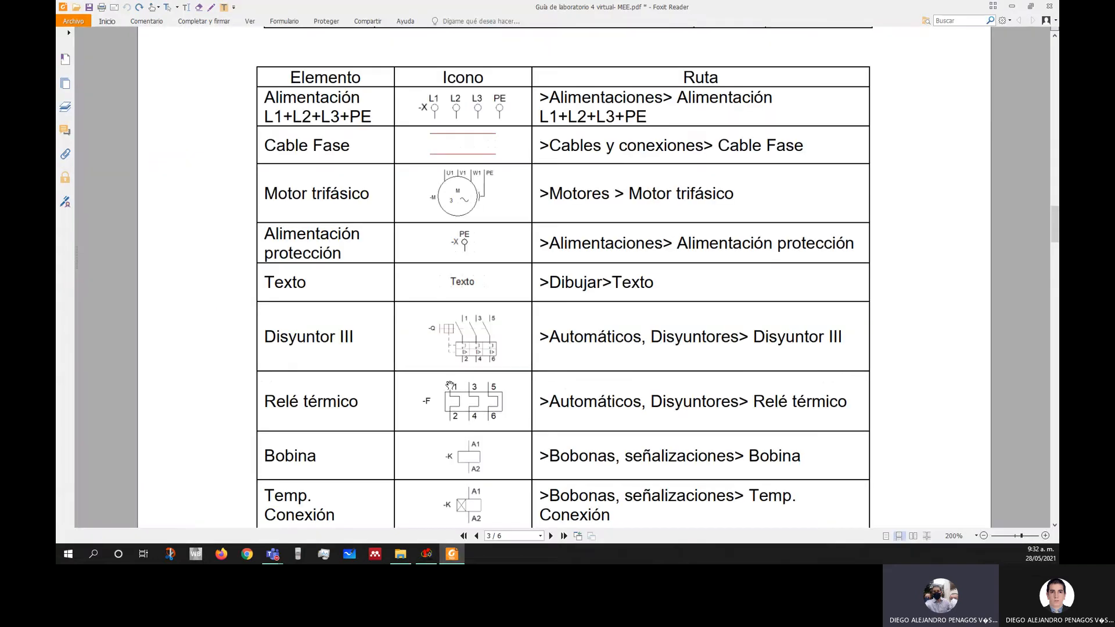
scroll(343, 271, up, 3)
drag(284, 287, 749, 285)
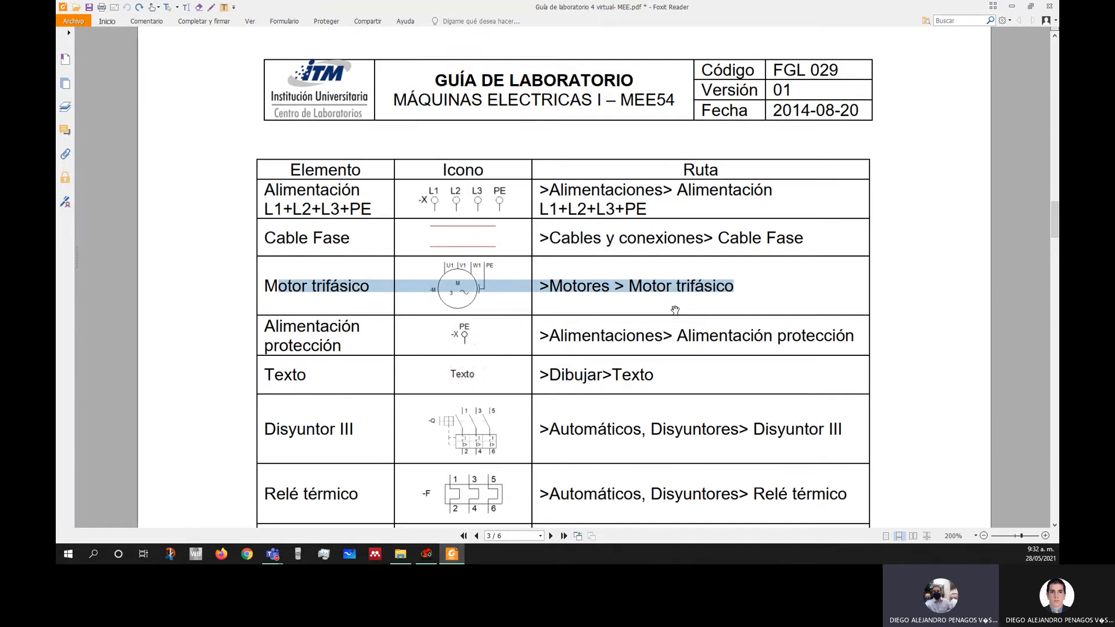
click(676, 310)
click(1011, 6)
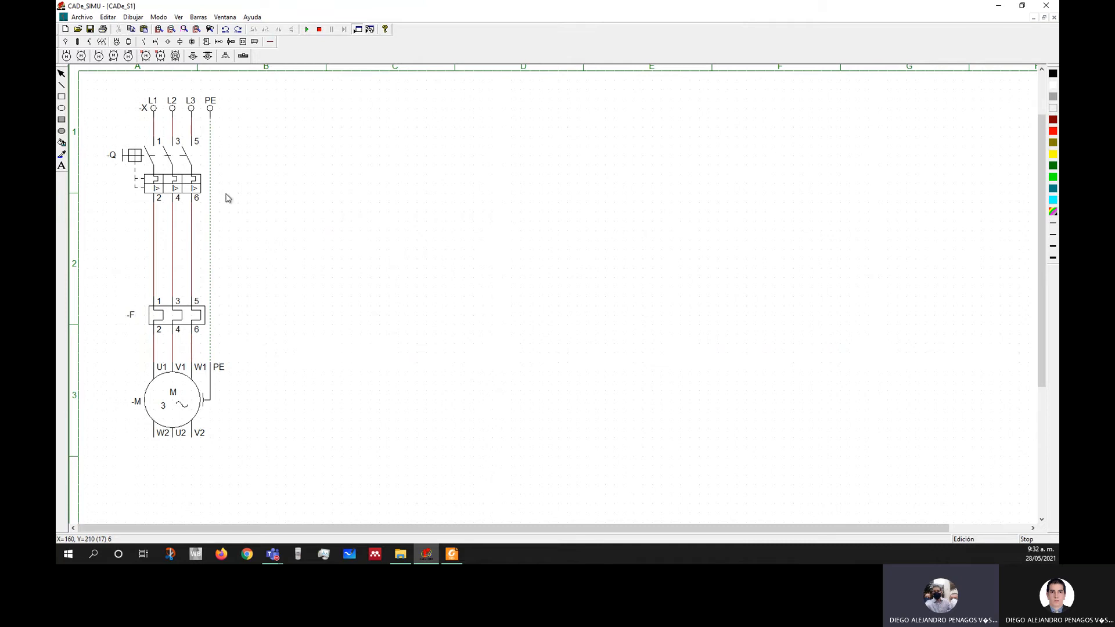
Step: Place two Contactor III elements side by side to the right of the wires between the circuit breaker and thermal relay
click(102, 43)
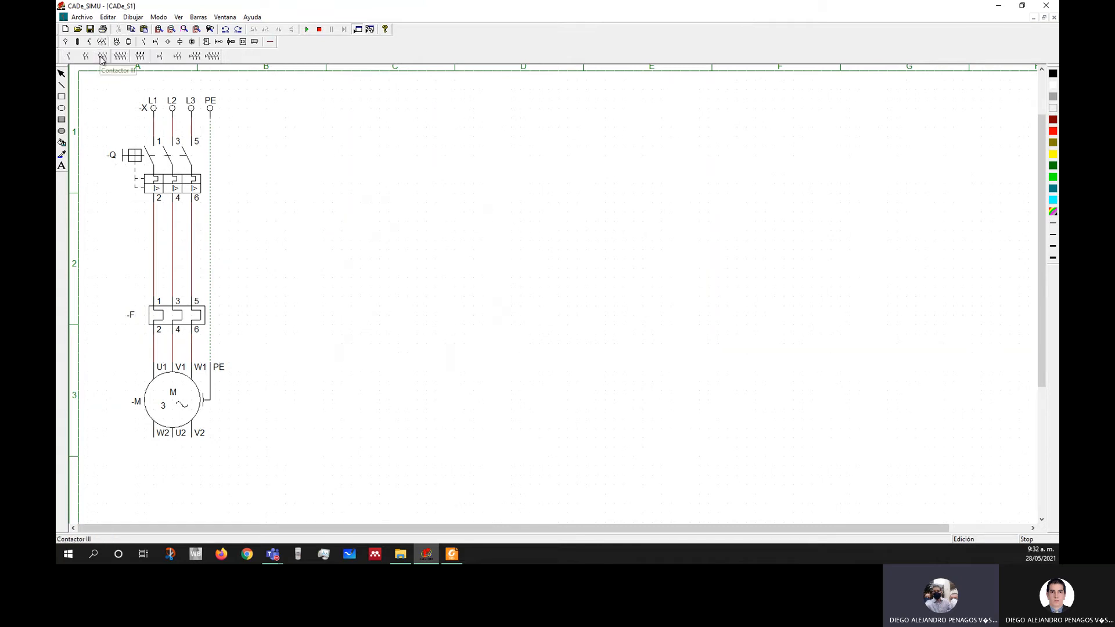
click(102, 56)
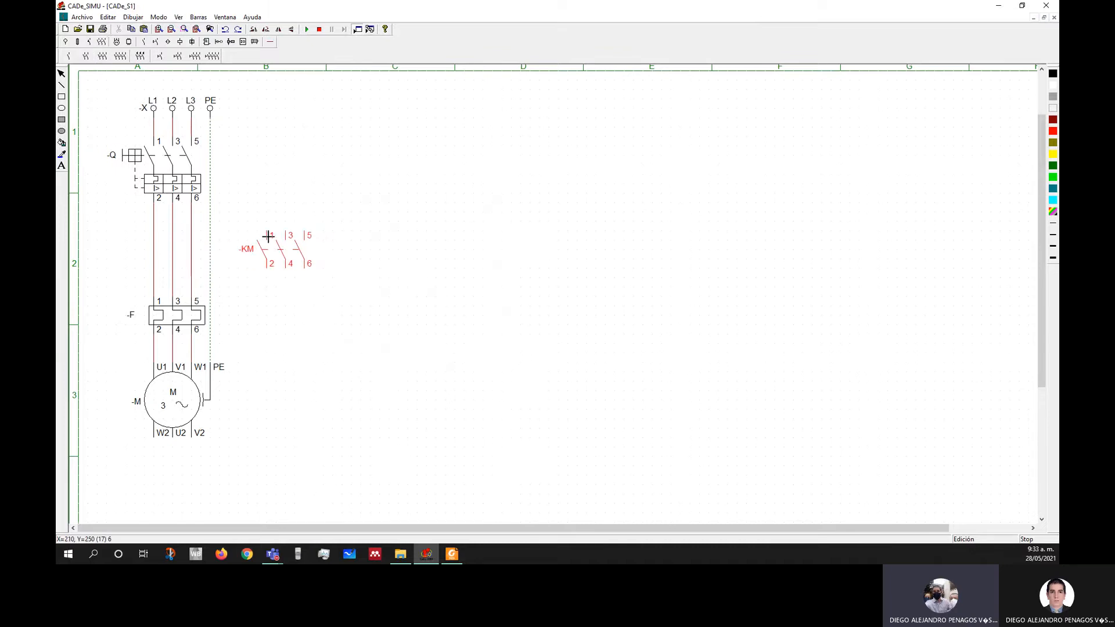
click(262, 236)
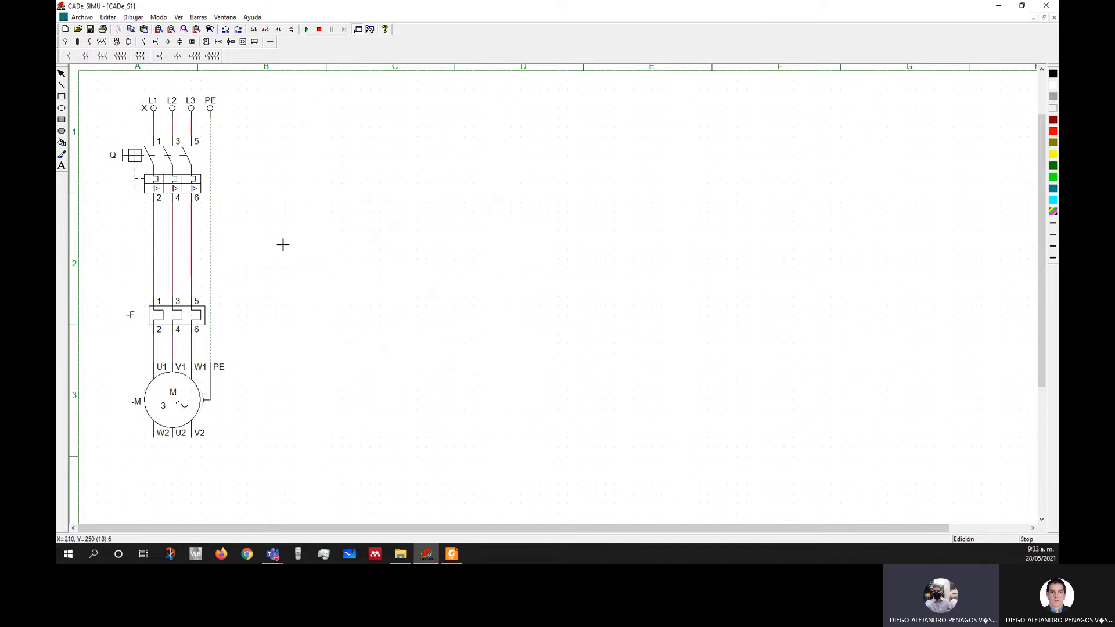
click(358, 235)
Step: Review the lab guide paragraph introducing Tabla 1 and its useful elements, then return to the CADe_SIMU schematic
click(453, 555)
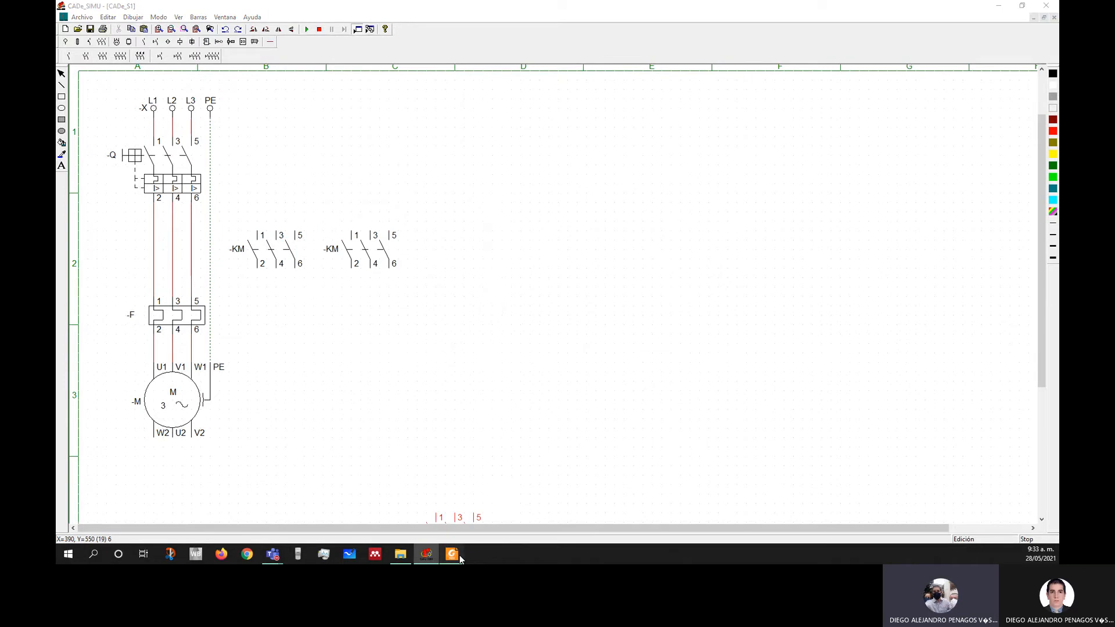
scroll(487, 268, up, 5)
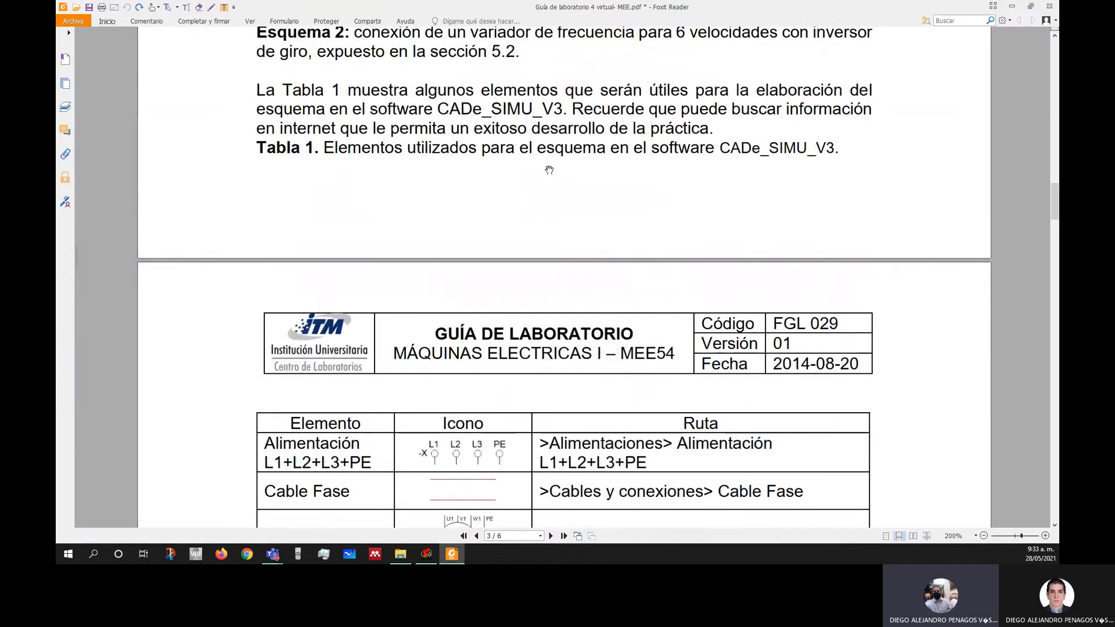
scroll(534, 168, up, 3)
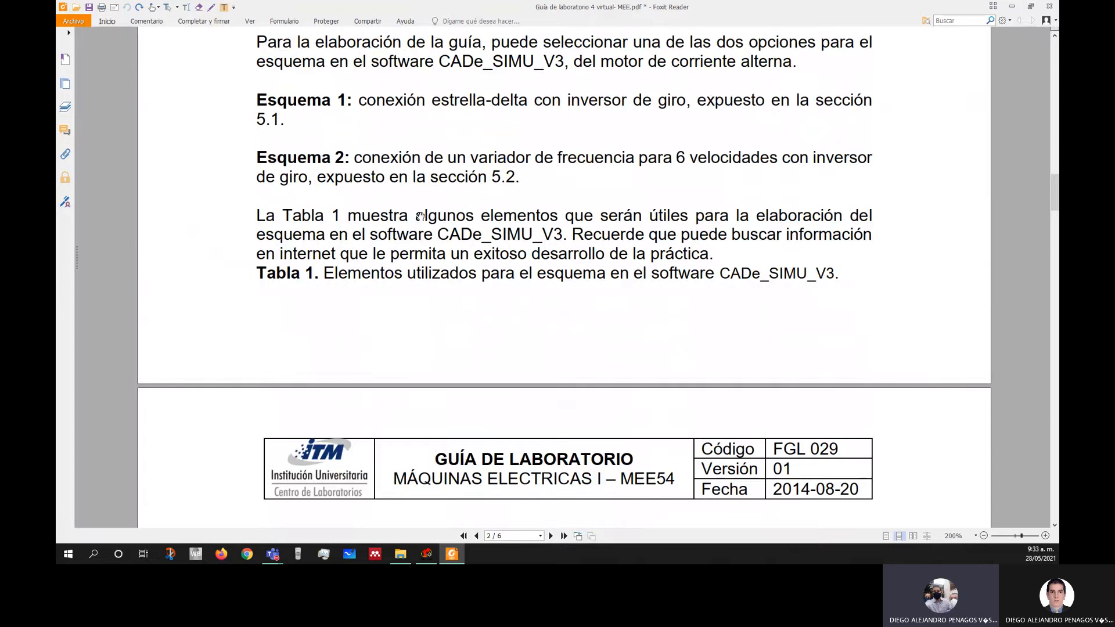
drag(415, 216, 558, 216)
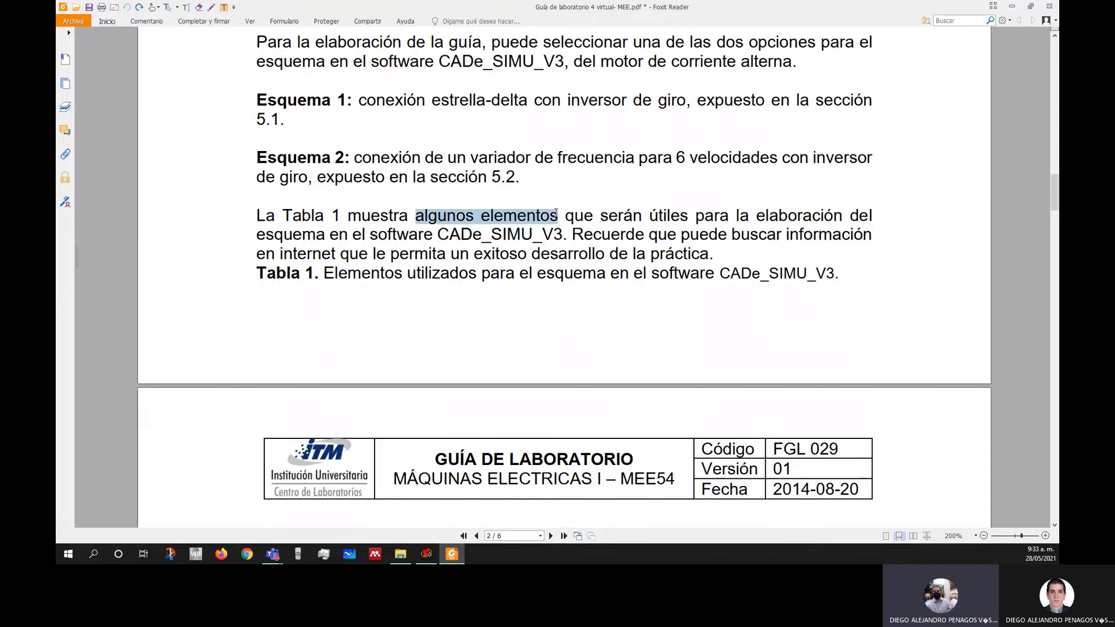
click(1012, 8)
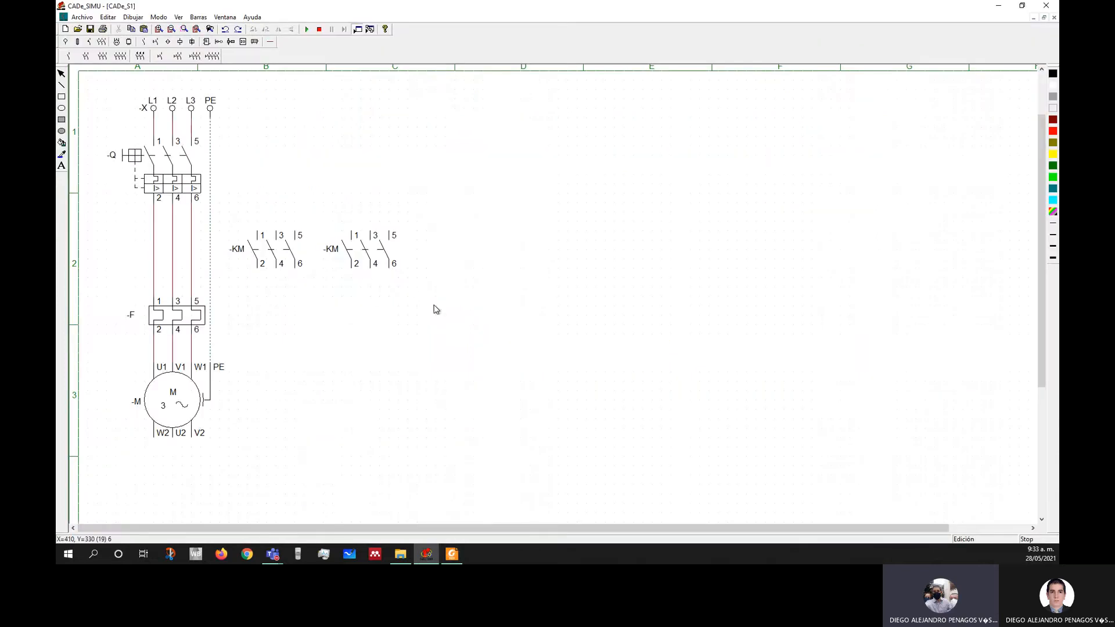
Step: Name the circuit breaker DISYU and the thermal relay RT
scroll(170, 302, up, 2)
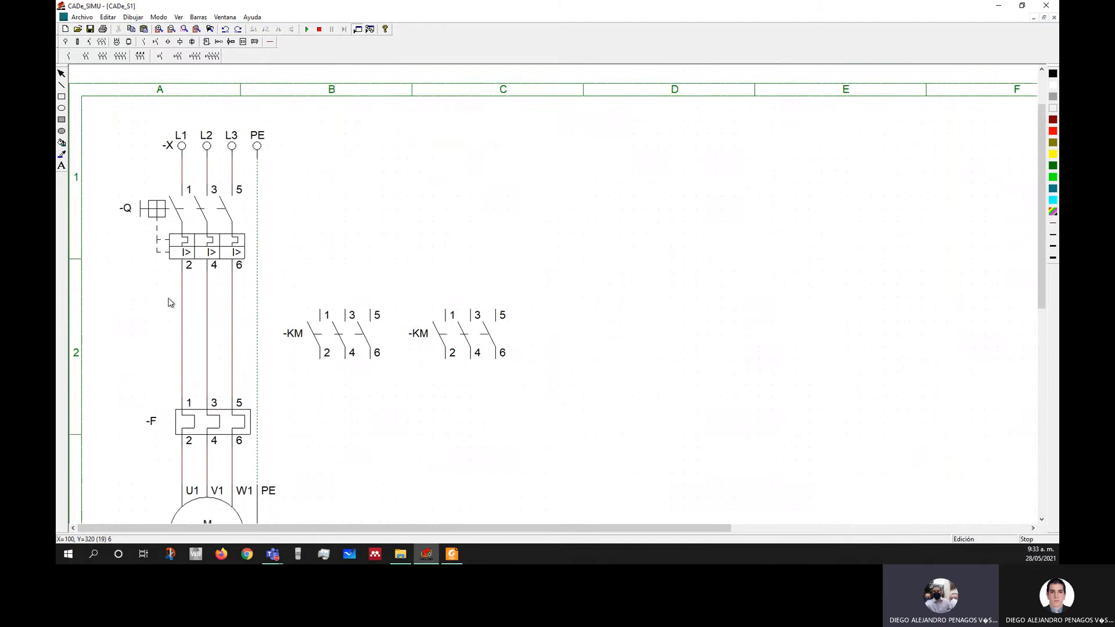
scroll(405, 319, down, 1)
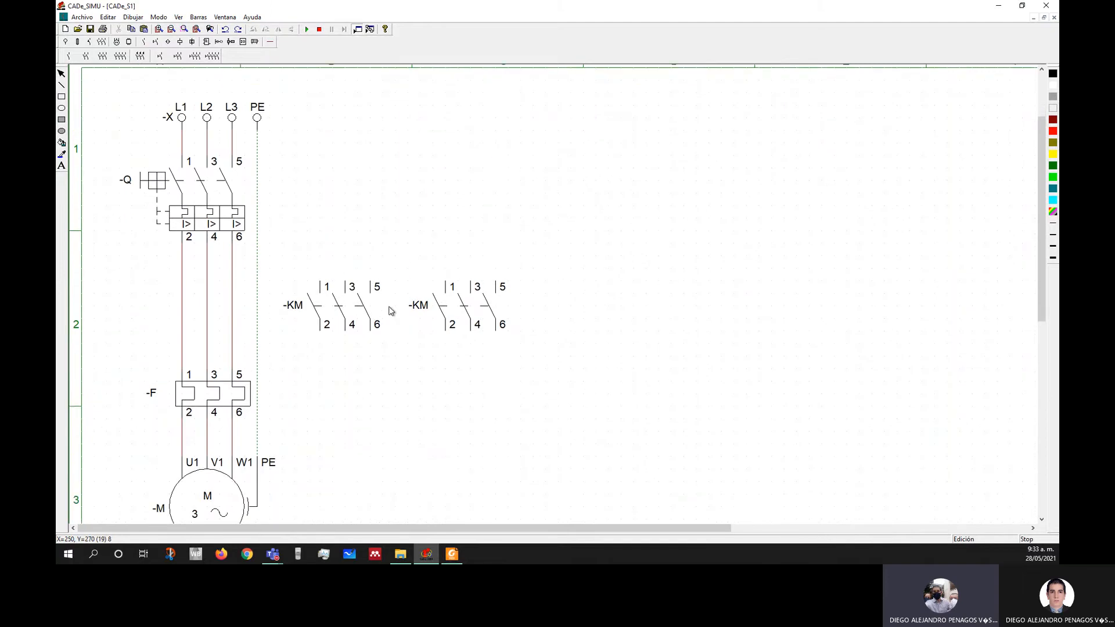
double_click(198, 219)
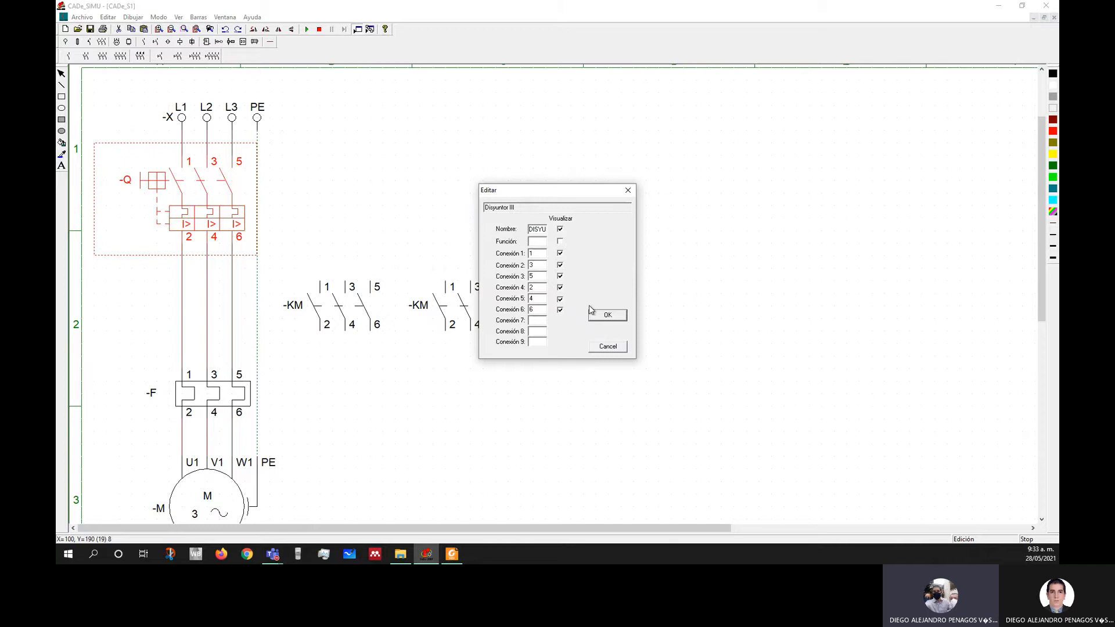
click(607, 315)
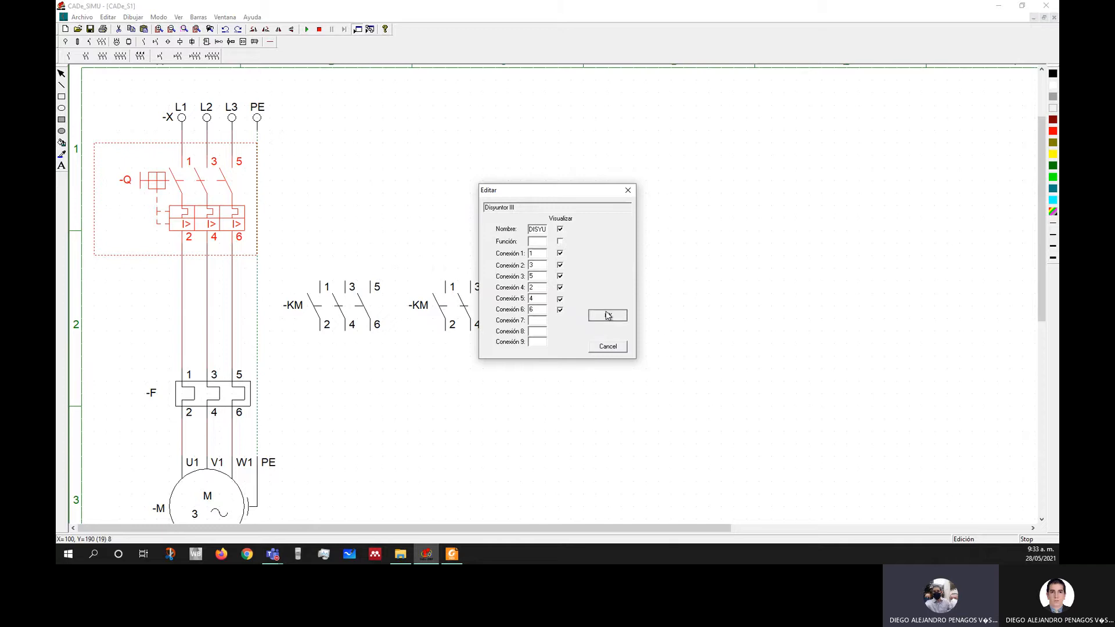
double_click(174, 427)
double_click(537, 231)
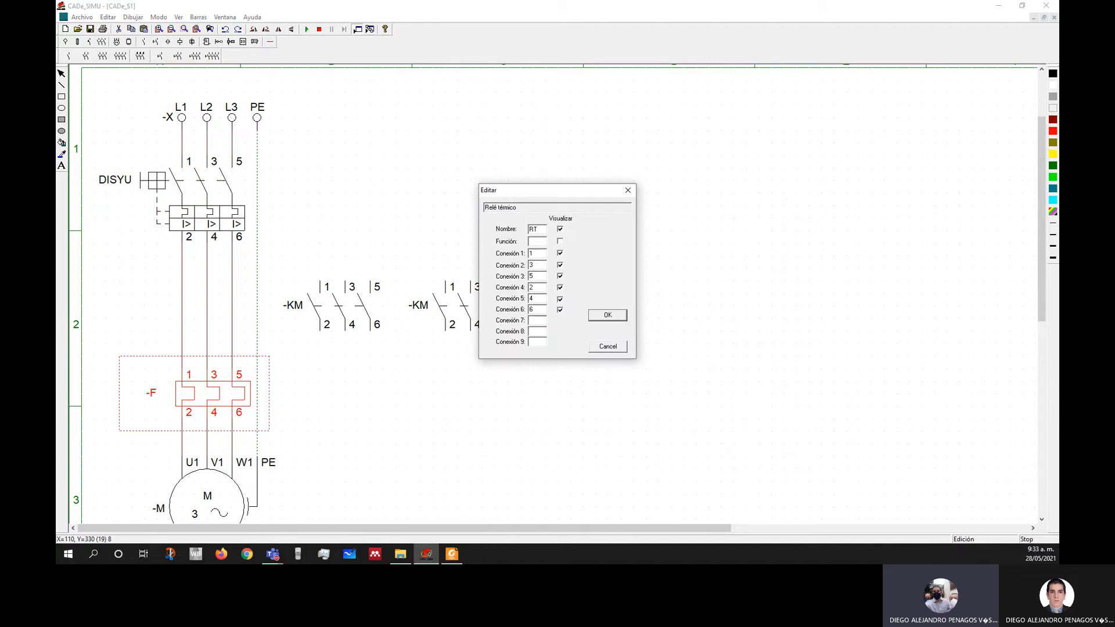
text(RT)
click(608, 315)
click(365, 305)
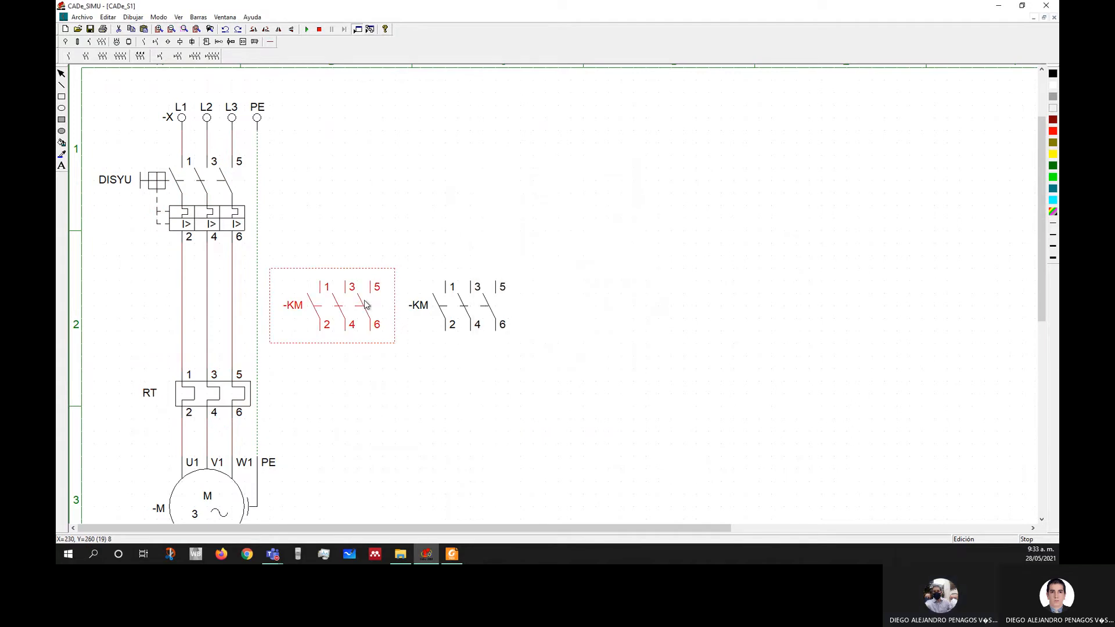
double_click(366, 305)
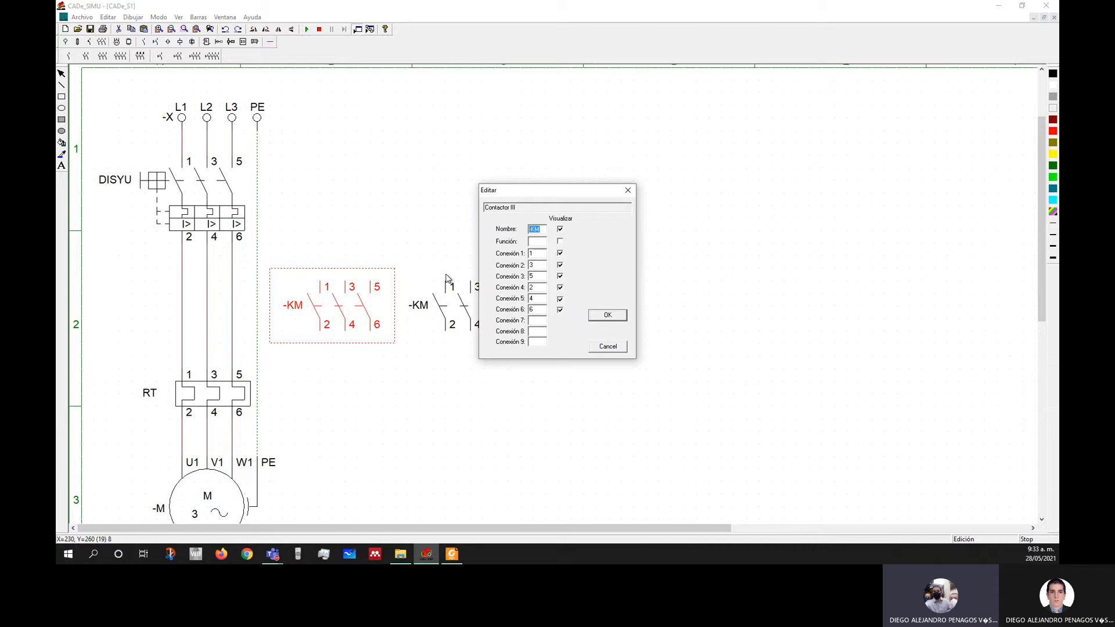
text(K)
click(593, 345)
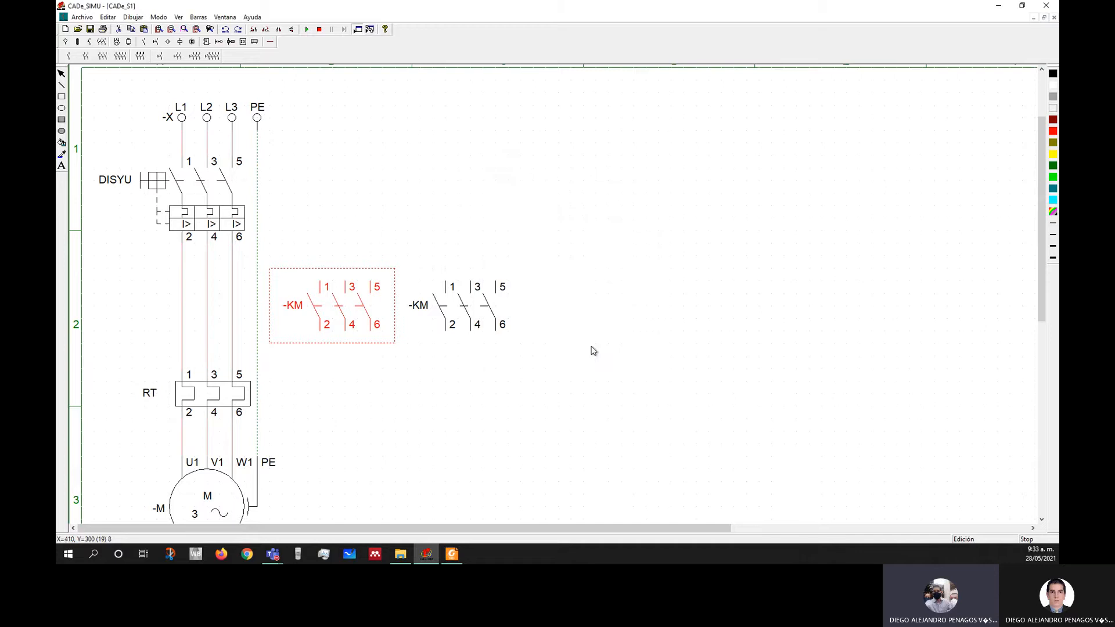
click(259, 262)
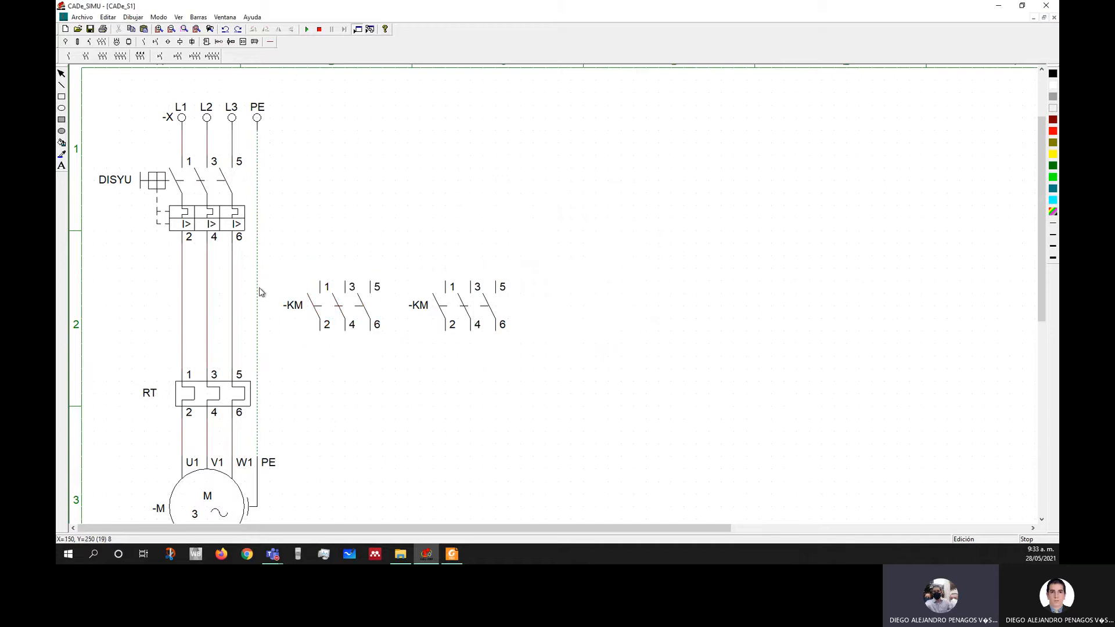
click(334, 314)
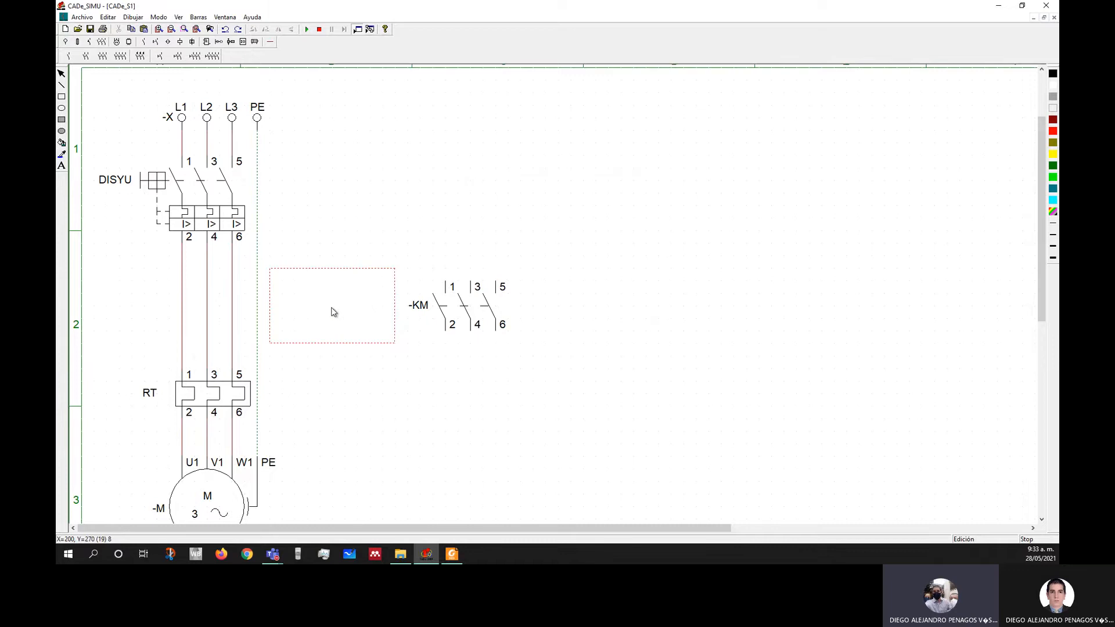
click(351, 238)
click(232, 211)
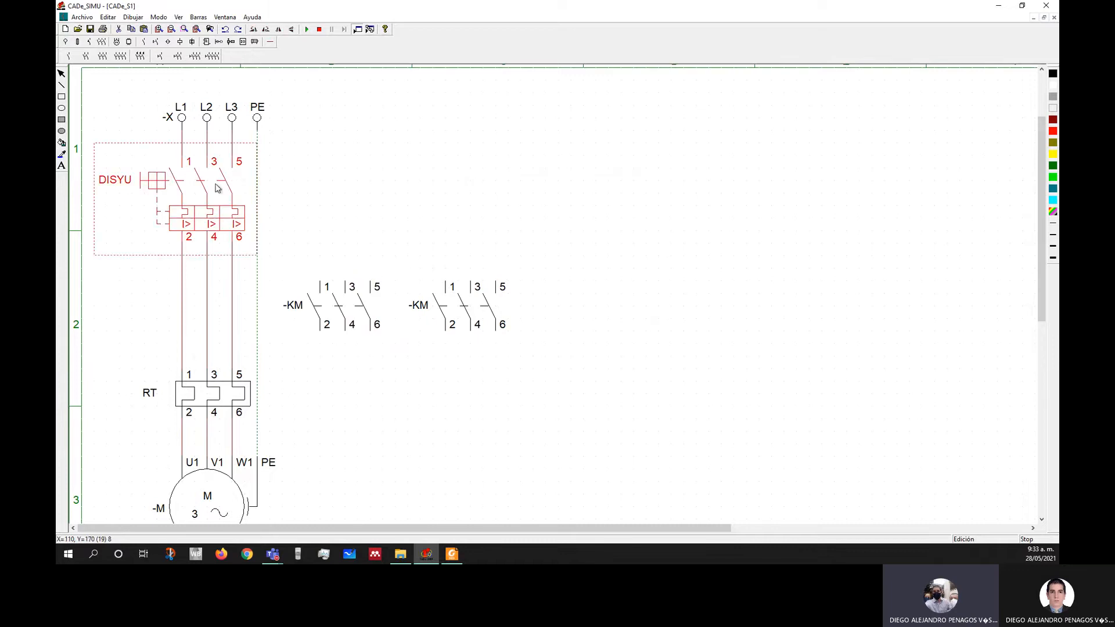
click(349, 200)
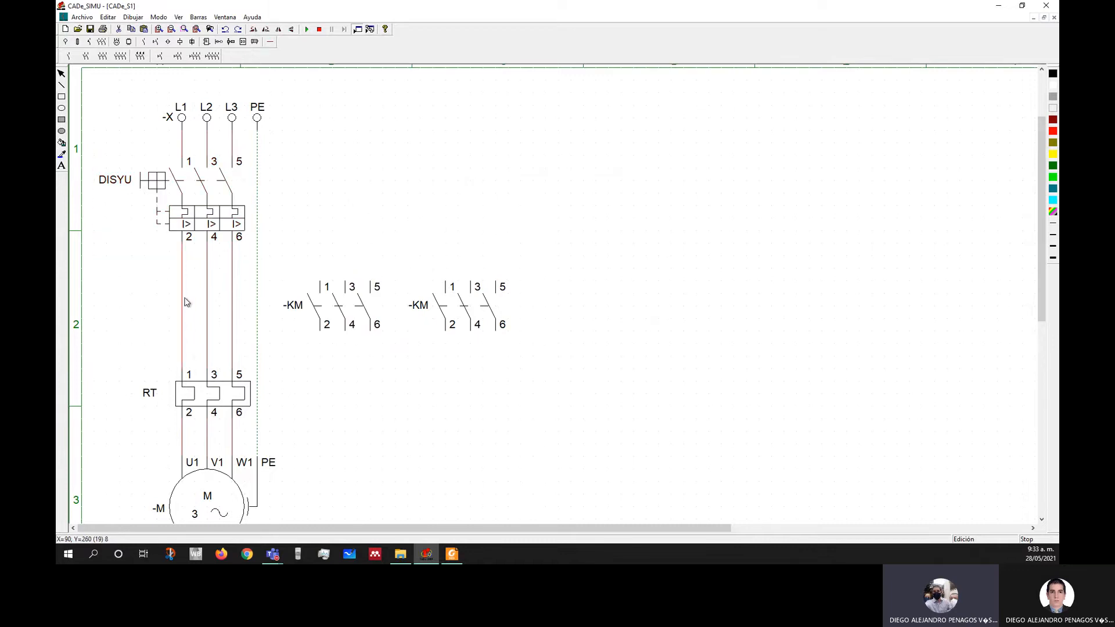
Step: Delete the three phase wires between the circuit breaker and thermal relay, and the protective earth conductor
key(Delete)
click(207, 301)
key(Delete)
click(231, 299)
key(Delete)
scroll(354, 274, up, 2)
scroll(334, 266, down, 3)
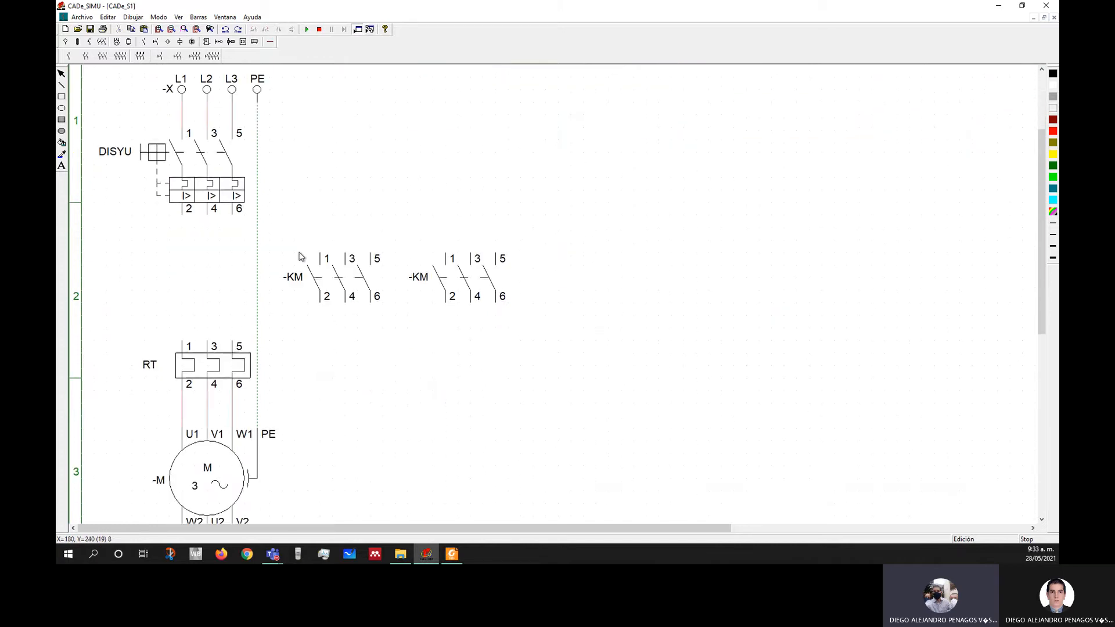
click(258, 269)
key(Delete)
Step: Move the thermal relay, the motor and their connecting wires down as a group to free space below the breaker
scroll(383, 256, down, 3)
drag(92, 174, 333, 431)
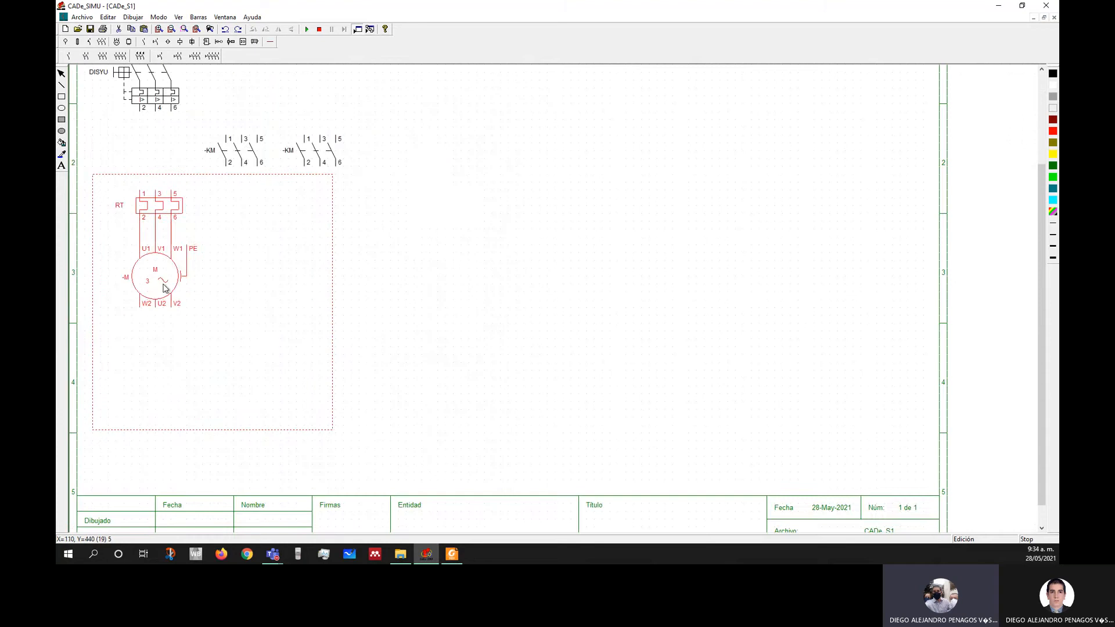
drag(166, 288, 165, 350)
click(149, 247)
Step: Copy a three-pole KM contactor and place the duplicate below the circuit breaker, aligned with its poles and the other two contactors
scroll(145, 237, up, 3)
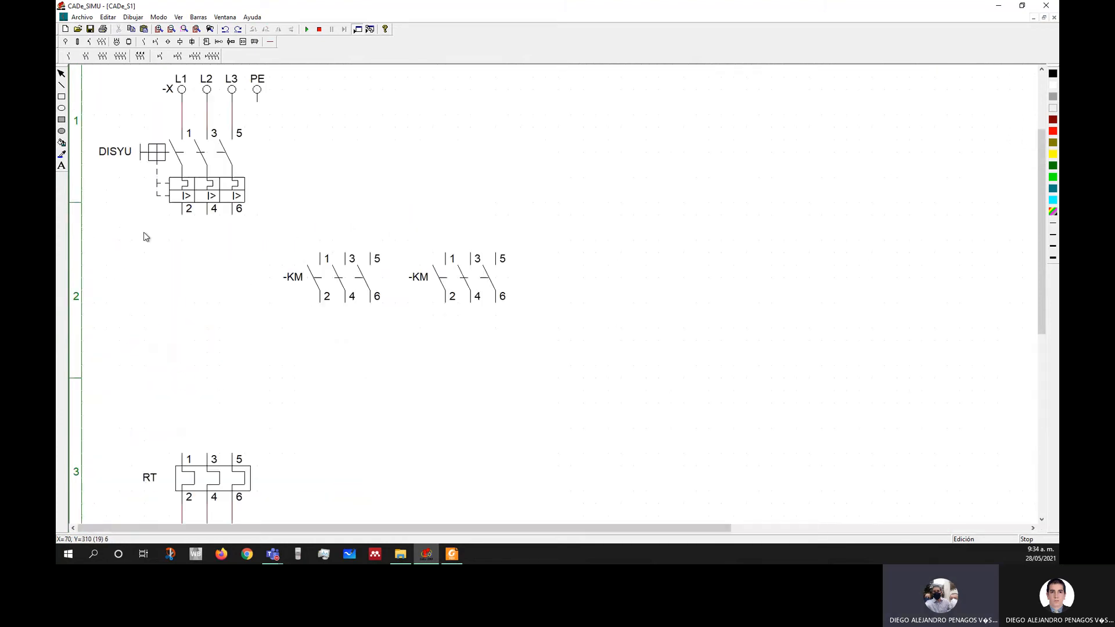
click(327, 276)
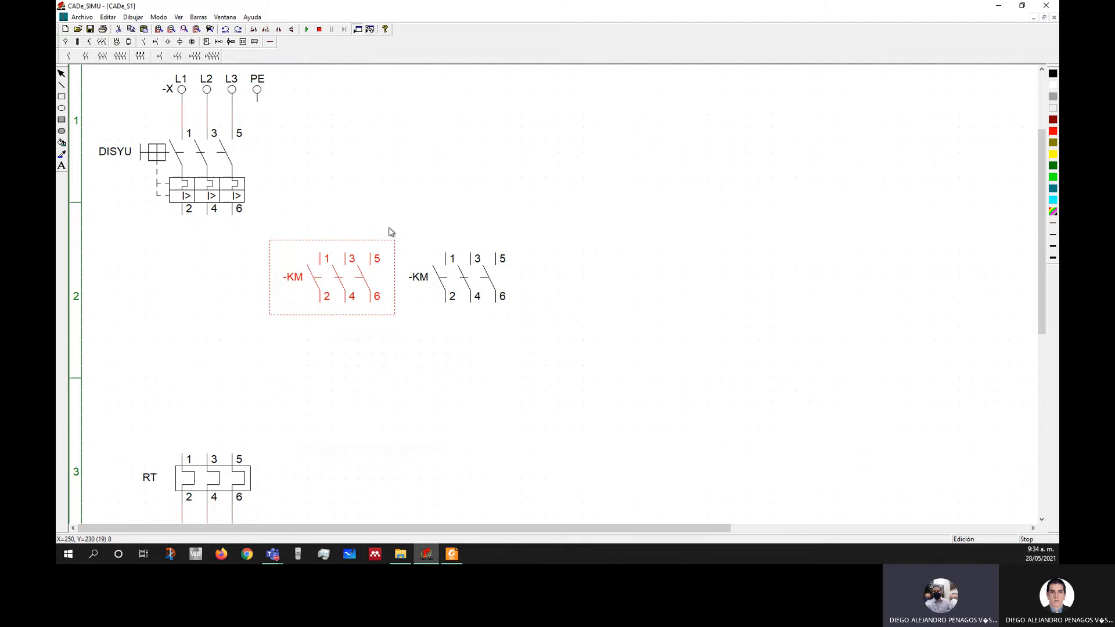
key(ctrl+v)
mouse_move(141, 103)
mouse_down()
mouse_move(220, 287)
mouse_move(208, 296)
mouse_move(205, 285)
mouse_up()
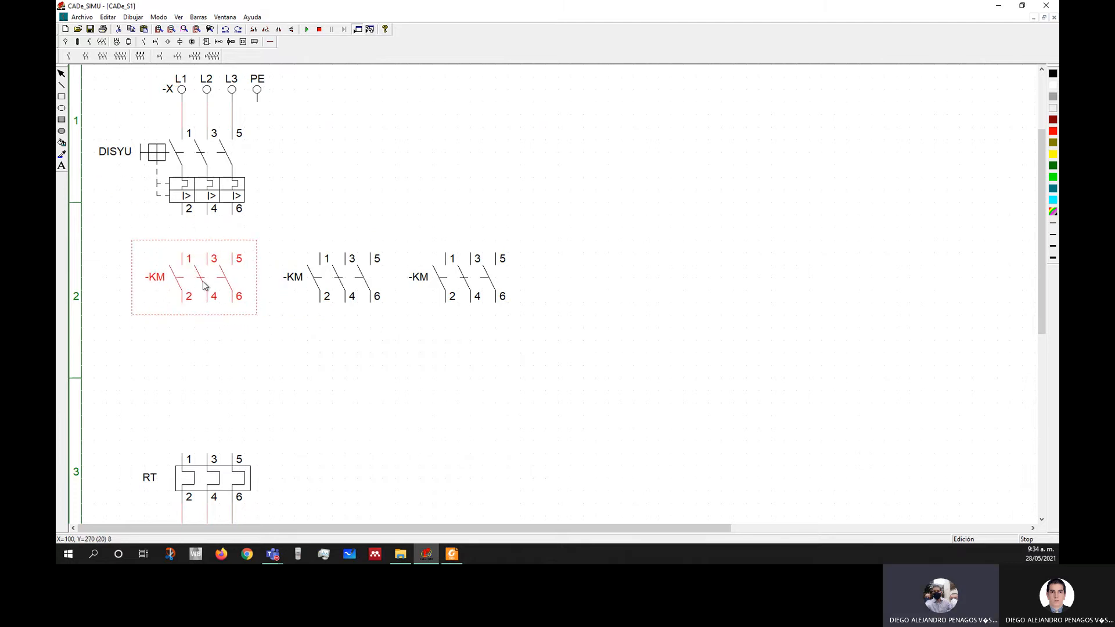
click(353, 198)
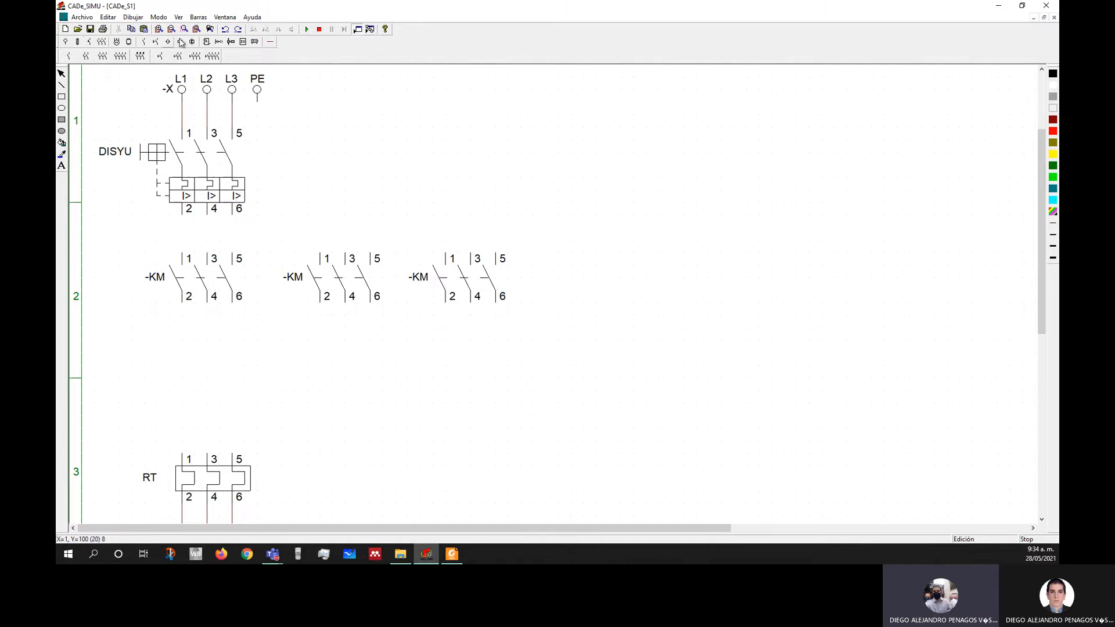
Step: Shift the wired thermal relay and motor group further down, keeping it vertically aligned under the first contactor
scroll(292, 311, down, 2)
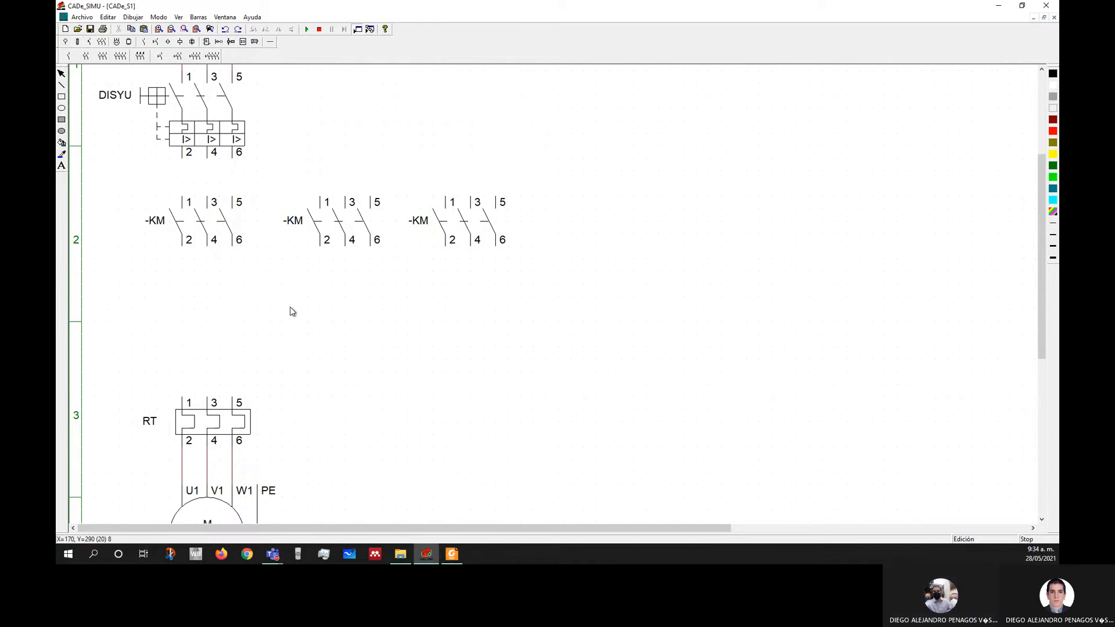
scroll(291, 313, down, 3)
drag(107, 218, 377, 493)
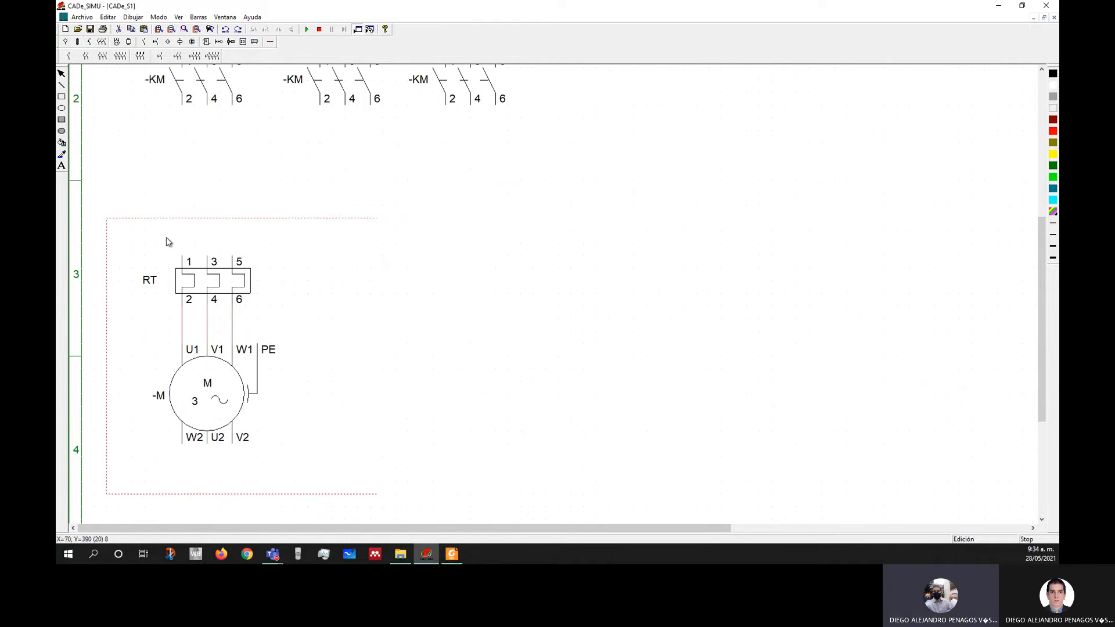
drag(107, 218, 358, 486)
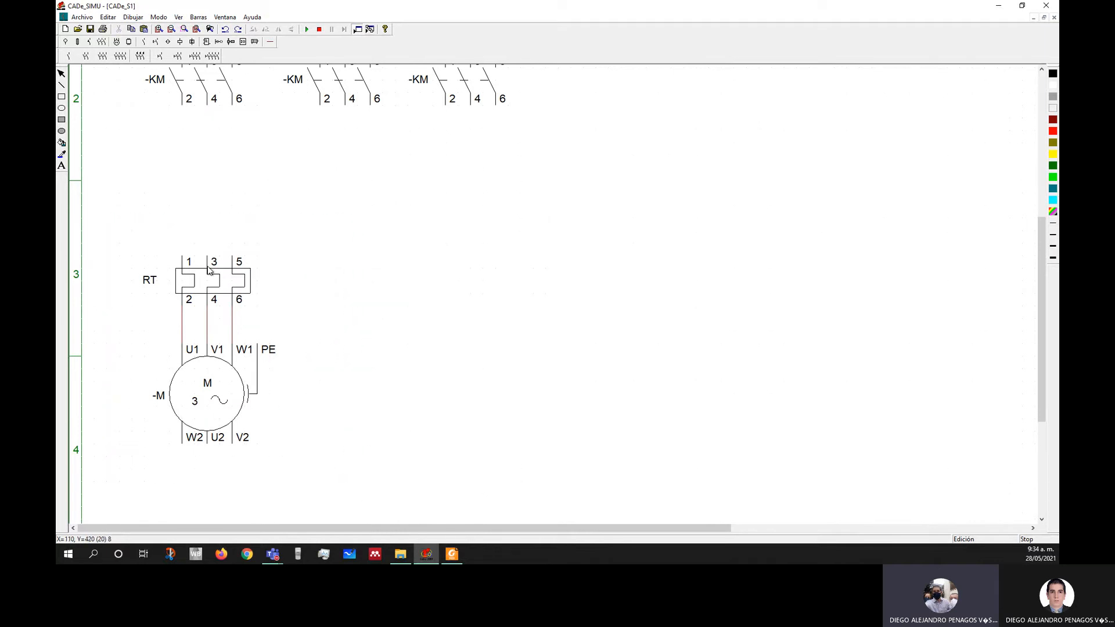
scroll(168, 261, down, 1)
drag(106, 161, 328, 425)
drag(231, 328, 230, 374)
click(460, 366)
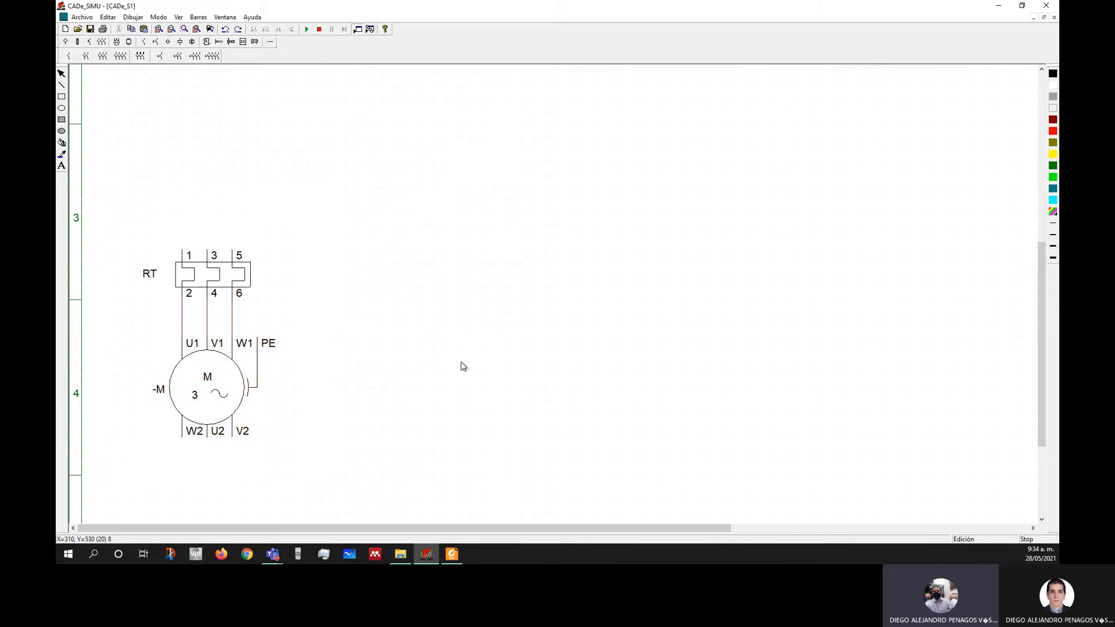
Step: Connect the circuit breaker's outputs 2, 4 and 6 to inputs 1, 3 and 5 of the first KM contactor with three-phase wiring
scroll(500, 418, down, 2)
scroll(523, 453, down, 1)
scroll(219, 284, up, 1)
scroll(131, 269, up, 1)
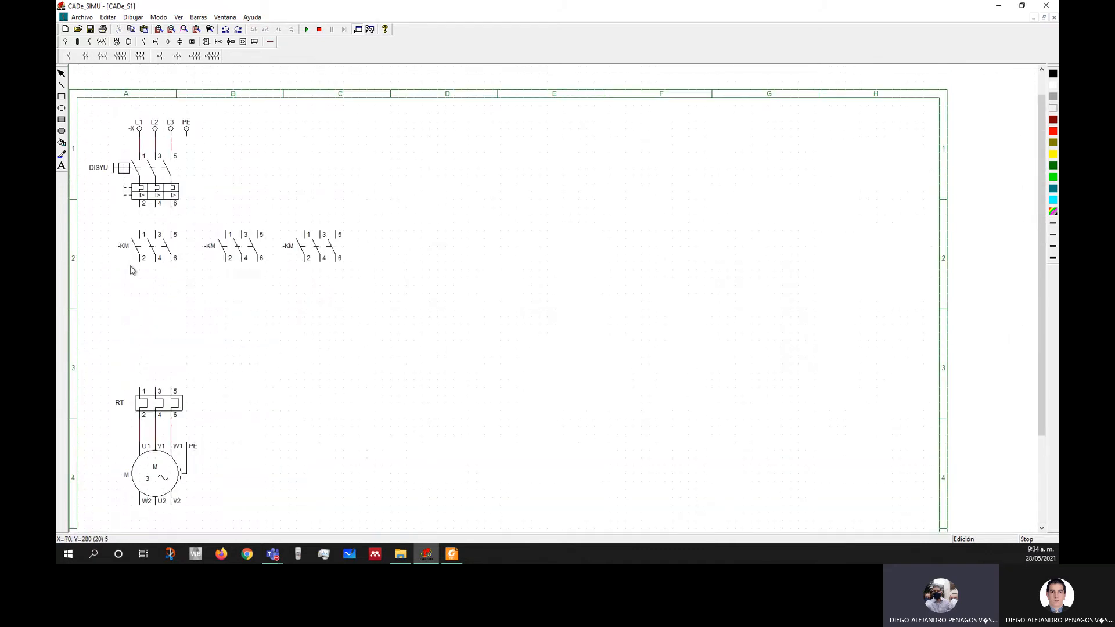
scroll(133, 266, up, 3)
scroll(132, 266, up, 1)
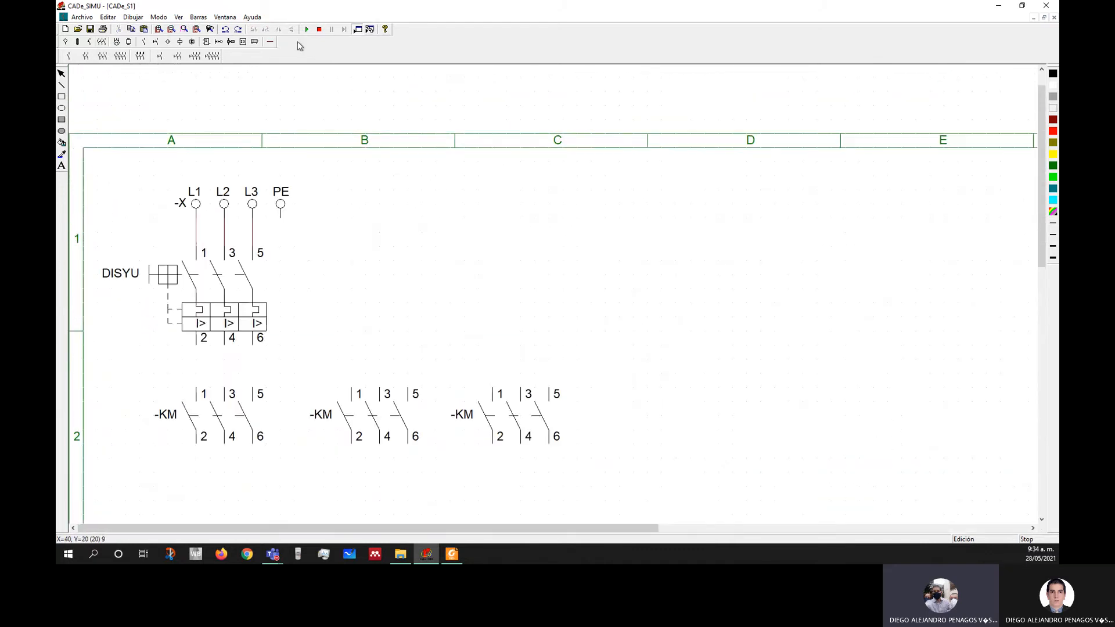
click(231, 43)
click(189, 55)
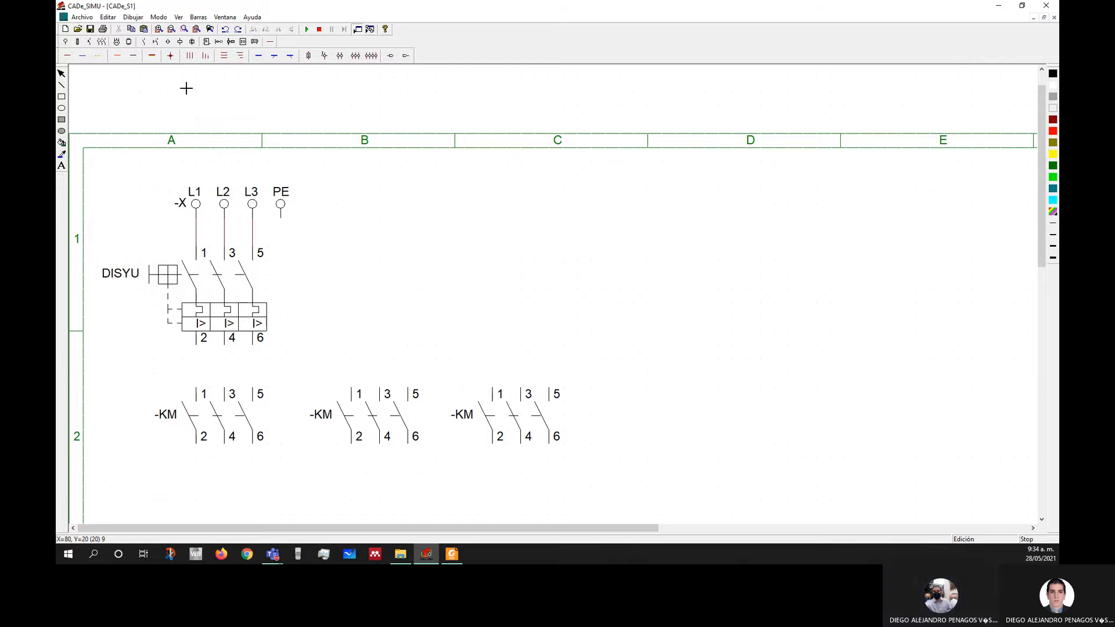
drag(199, 354, 200, 395)
scroll(298, 331, down, 1)
scroll(299, 329, down, 3)
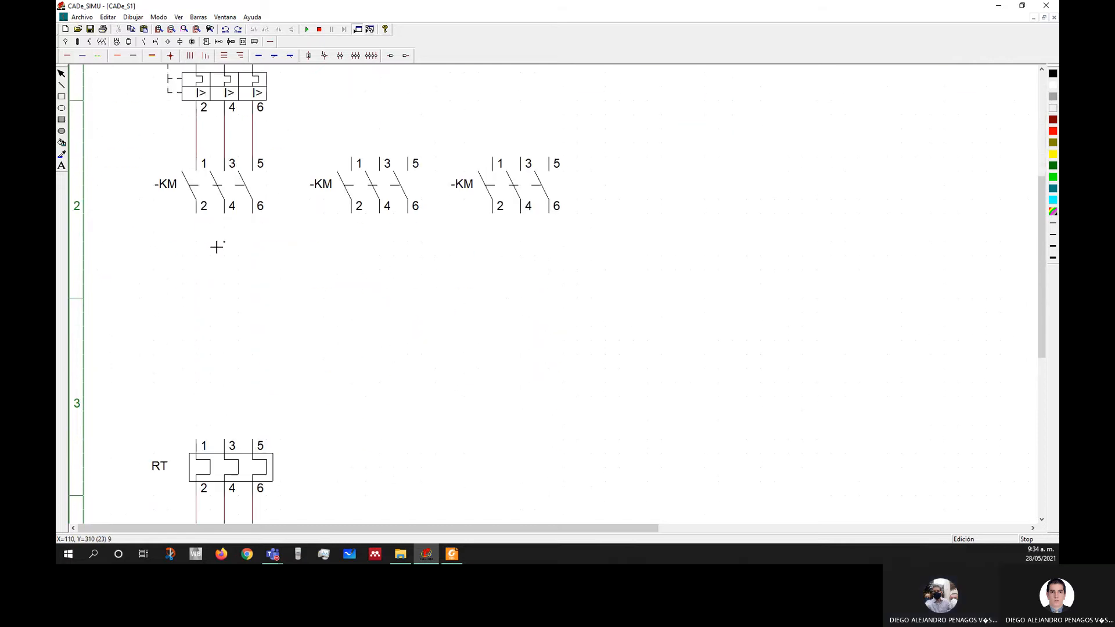
drag(201, 225, 205, 392)
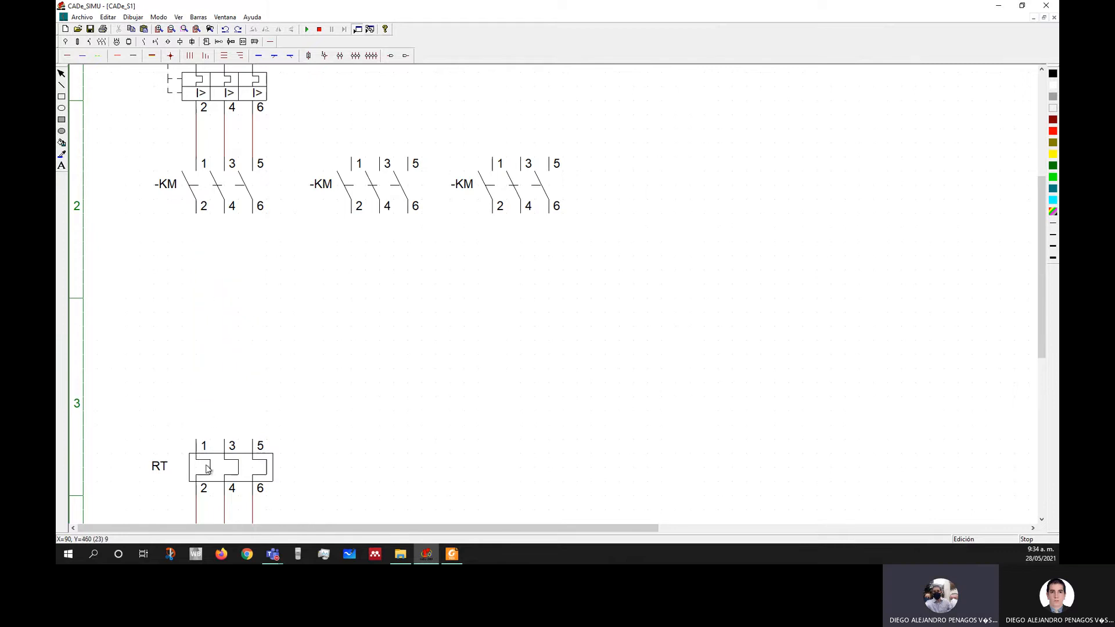
Step: Move the thermal relay, motor and their connecting wires up as a group, closer to the first contactor and vertically aligned with it
scroll(216, 287, down, 3)
scroll(222, 278, down, 2)
drag(112, 161, 403, 440)
scroll(381, 443, up, 4)
drag(238, 446, 243, 371)
click(503, 286)
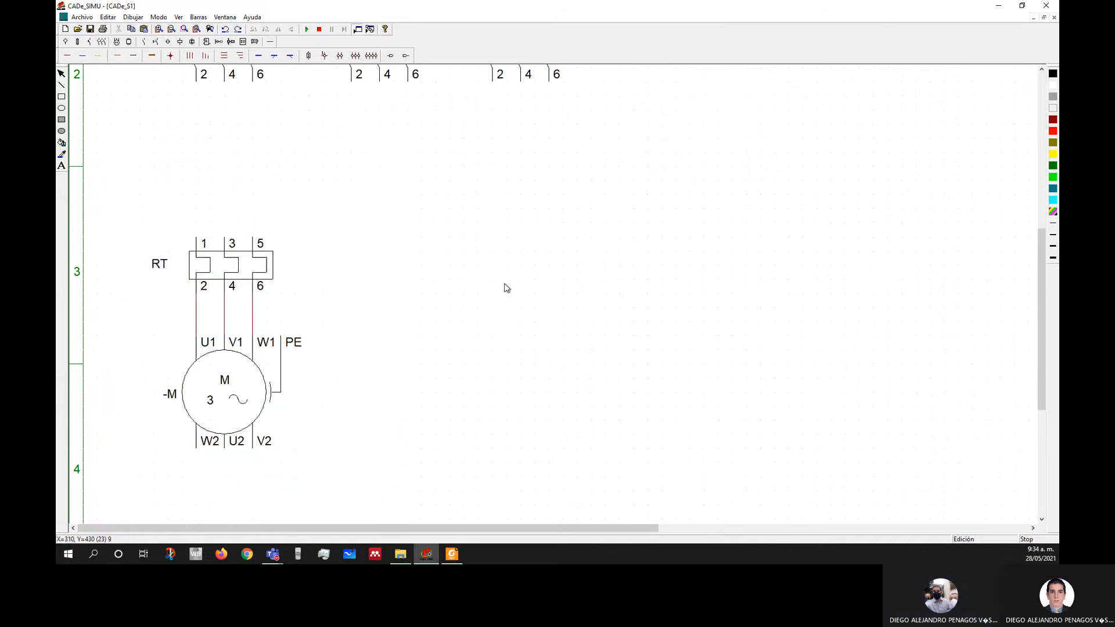
Step: Connect the first contactor's outputs 2, 4 and 6 to inputs 1, 3 and 5 of the RT thermal relay with three-phase wiring
scroll(211, 278, up, 2)
click(189, 55)
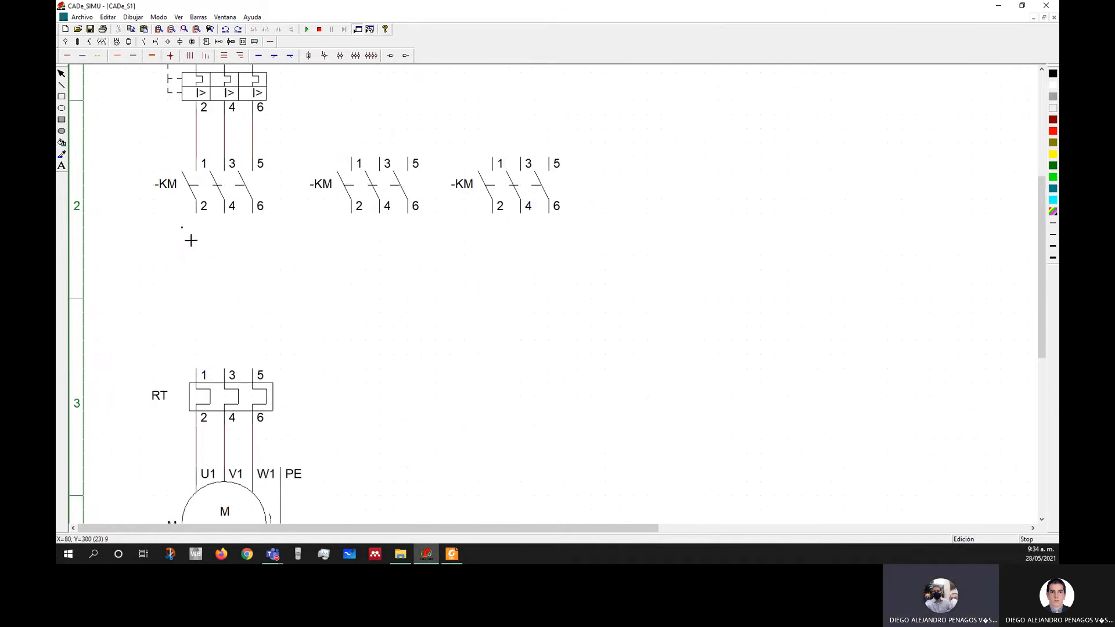
drag(200, 225, 202, 367)
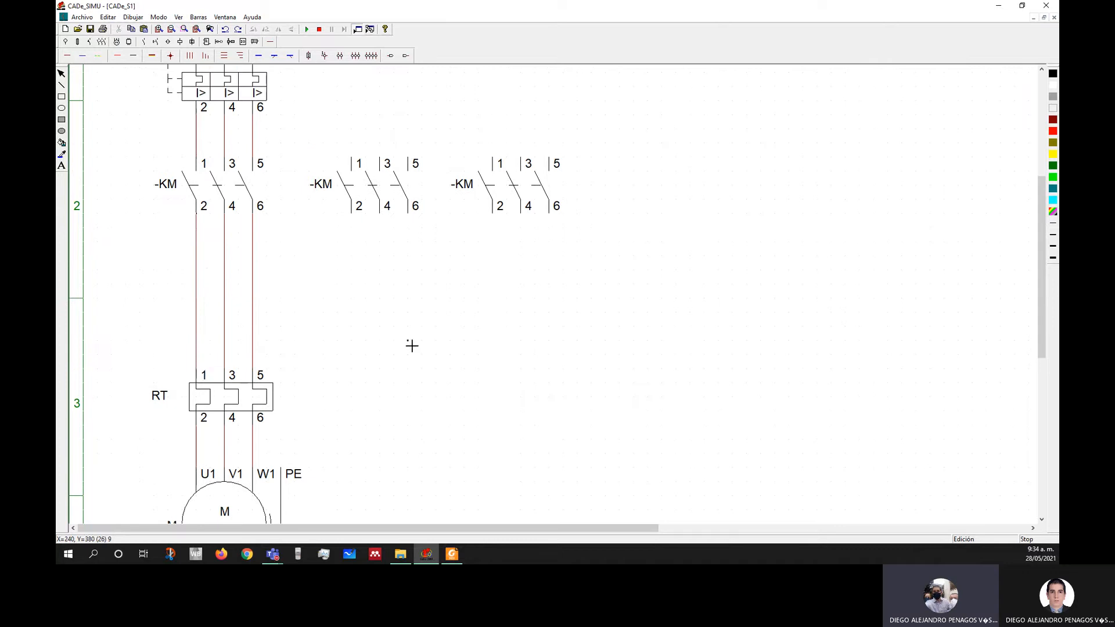
scroll(413, 349, down, 3)
scroll(254, 348, up, 3)
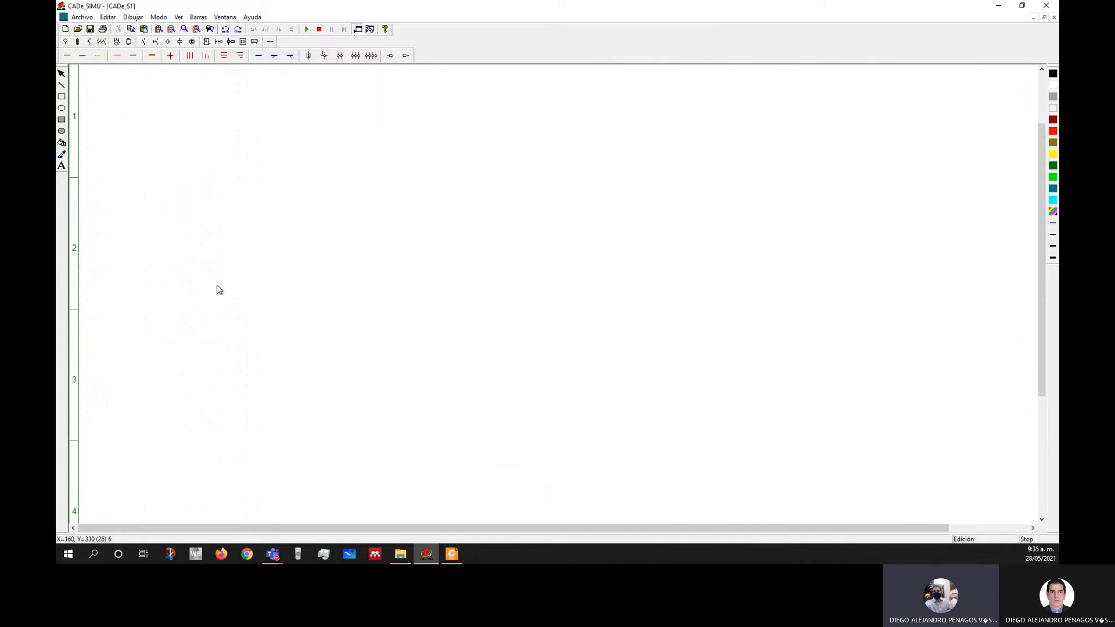
Step: Rename the contactor between the circuit breaker and the thermal relay as K1
click(180, 246)
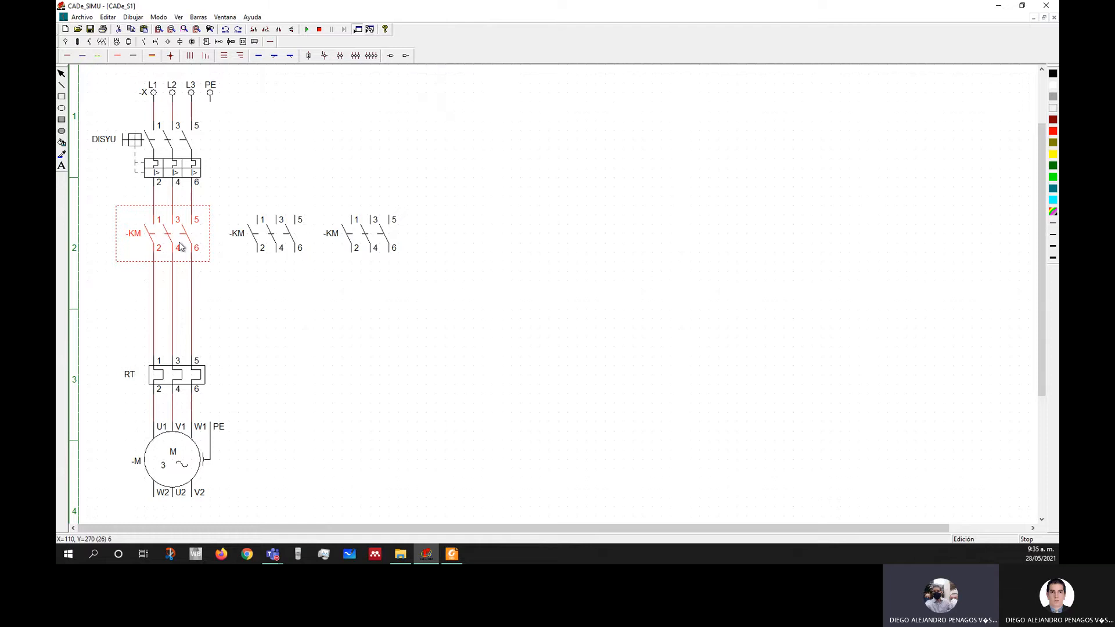
click(266, 247)
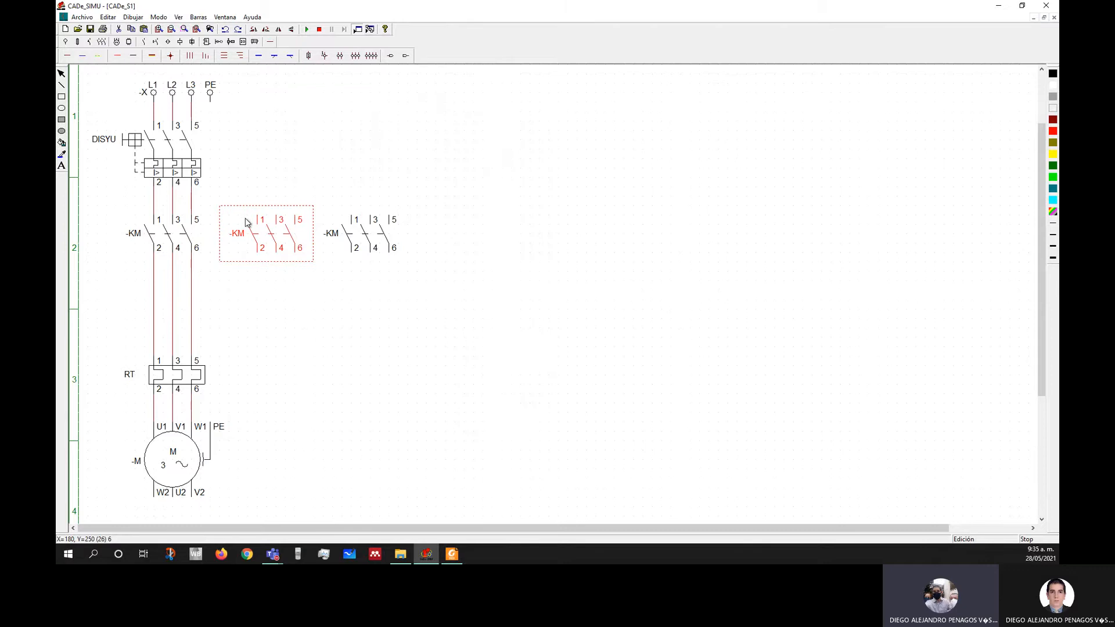
click(517, 356)
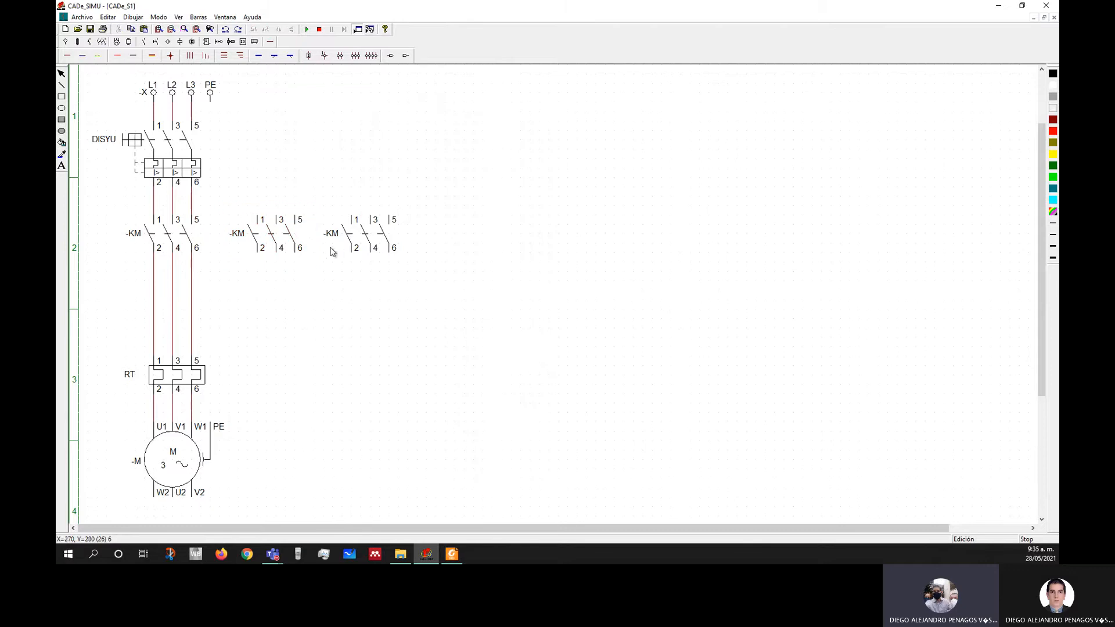
double_click(172, 243)
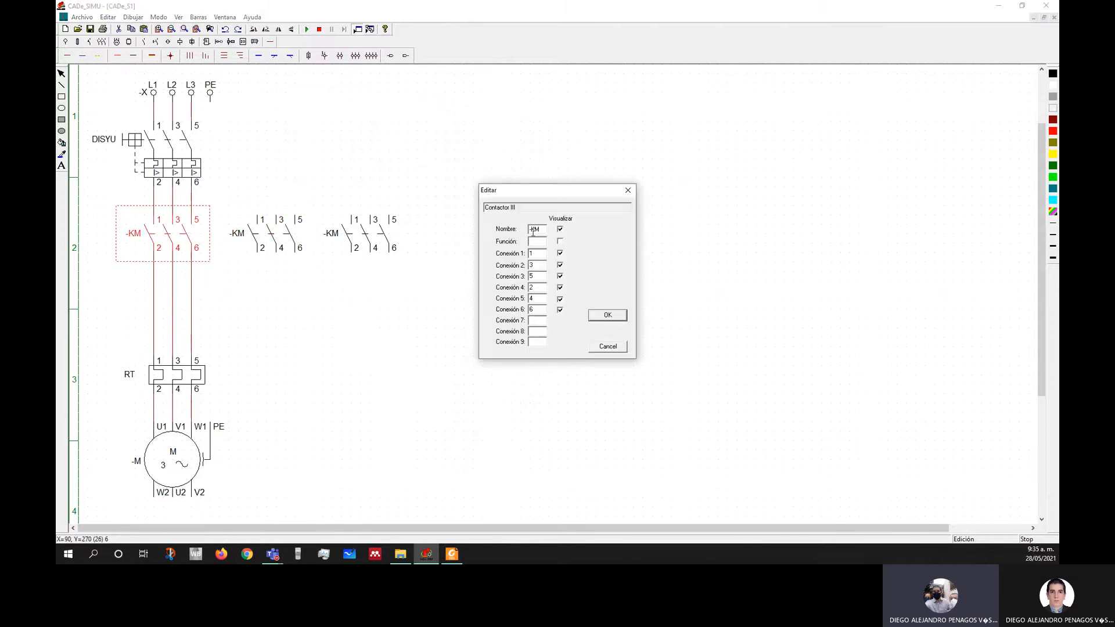
double_click(536, 230)
text(K1)
click(601, 315)
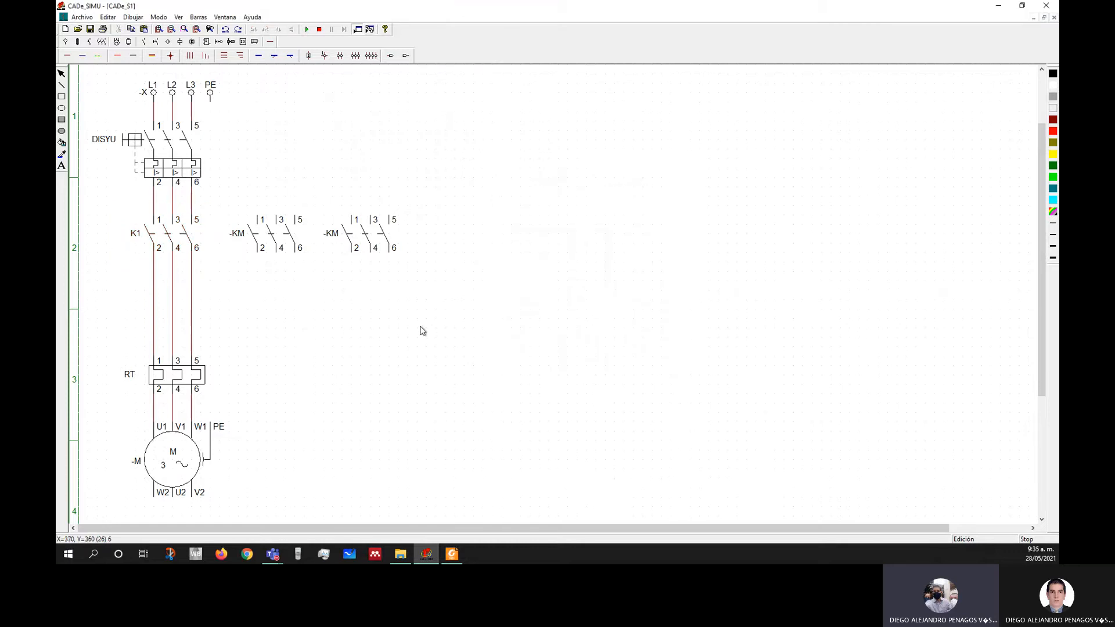
Step: Switch to the lab guide in Foxit Reader and highlight "estrella-delta" in the Esquema 1 description to check the required connection
click(452, 554)
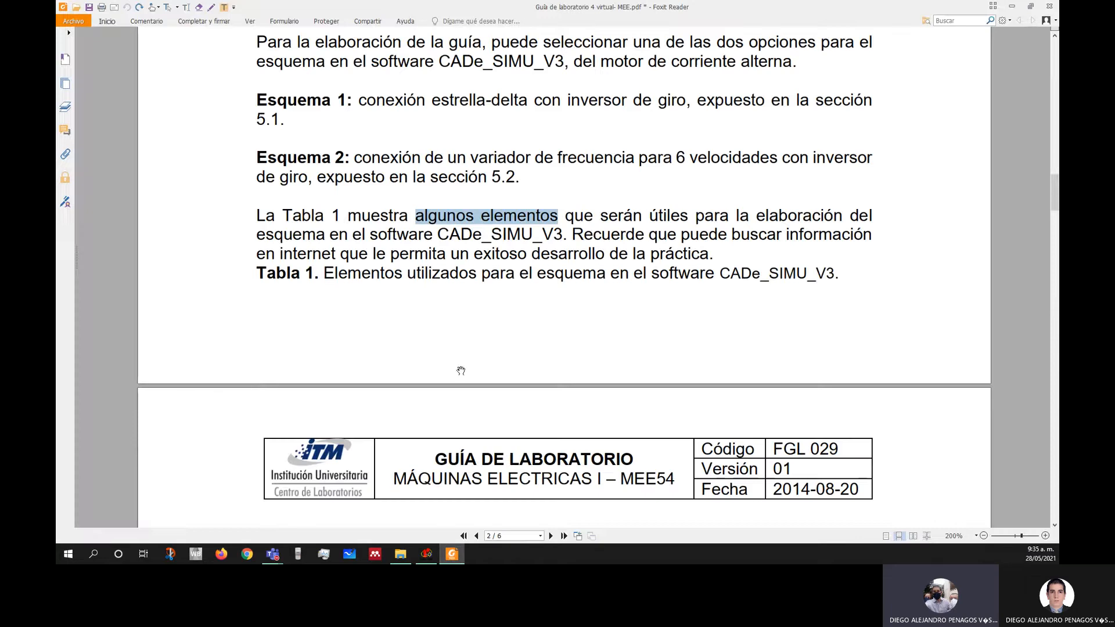
scroll(609, 279, up, 3)
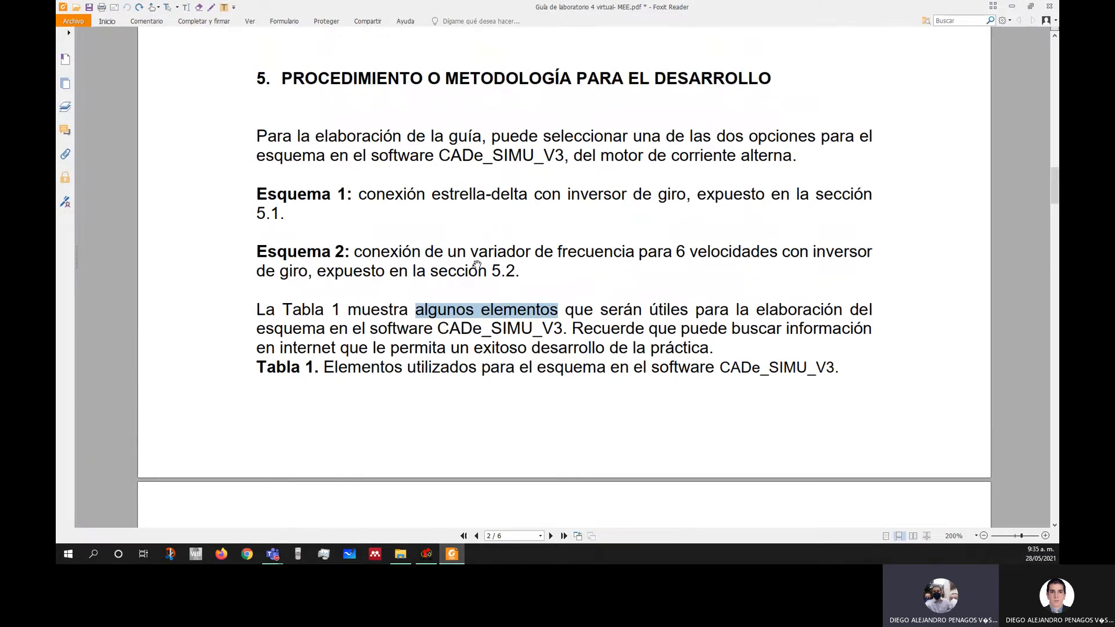
drag(432, 193, 527, 194)
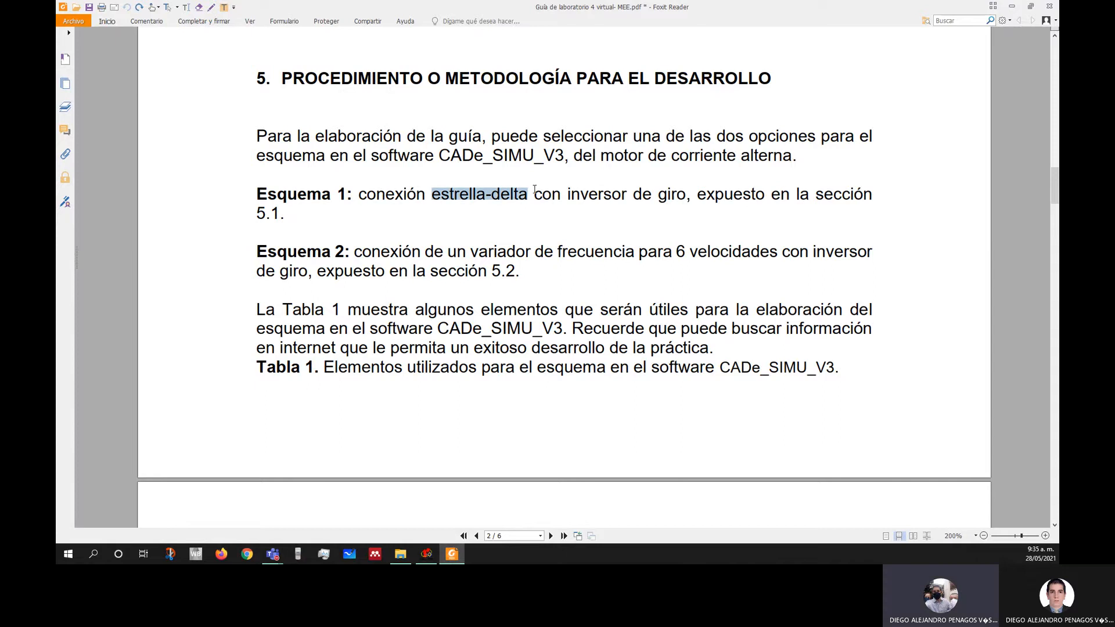
click(1016, 4)
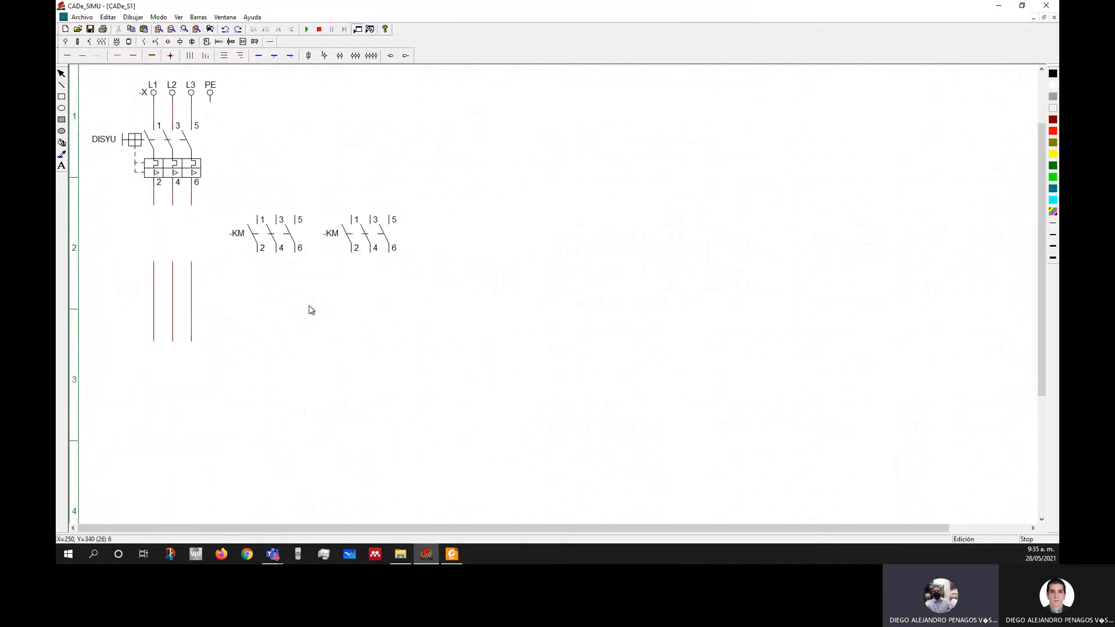
Step: Back in CADe_SIMU, rename the rightmost contactor as K2 and the middle contactor as K3
double_click(379, 236)
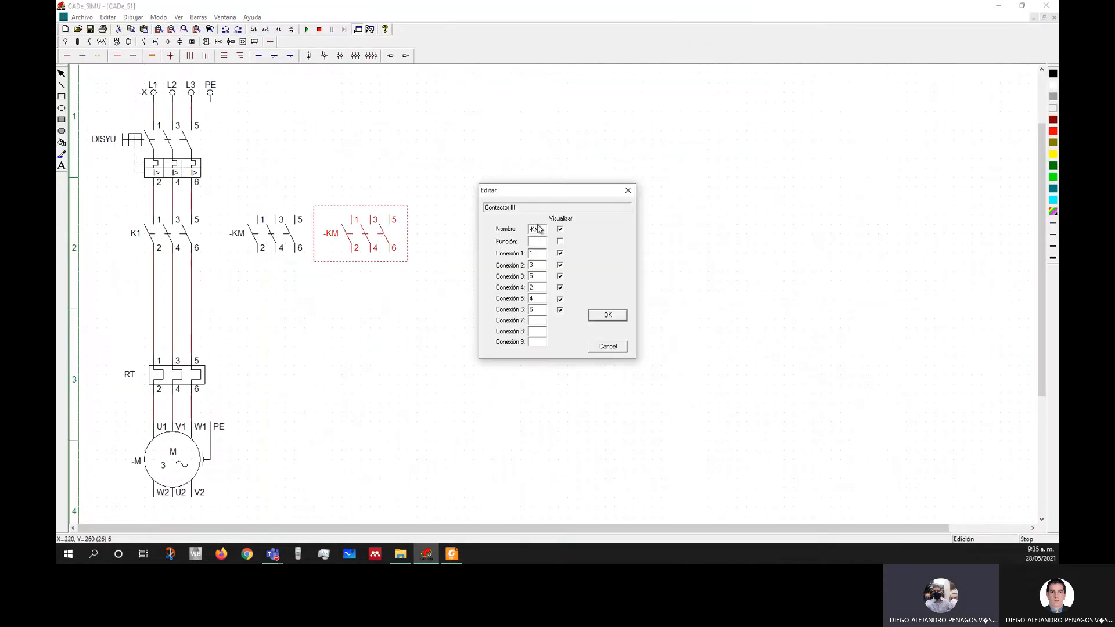
text(K2)
click(608, 317)
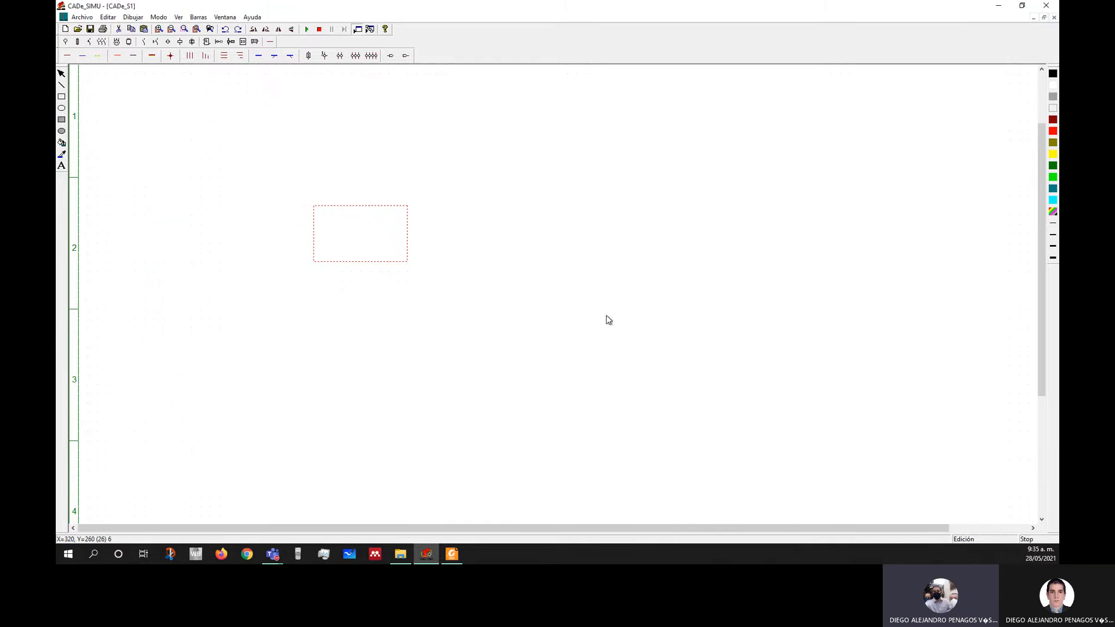
double_click(259, 238)
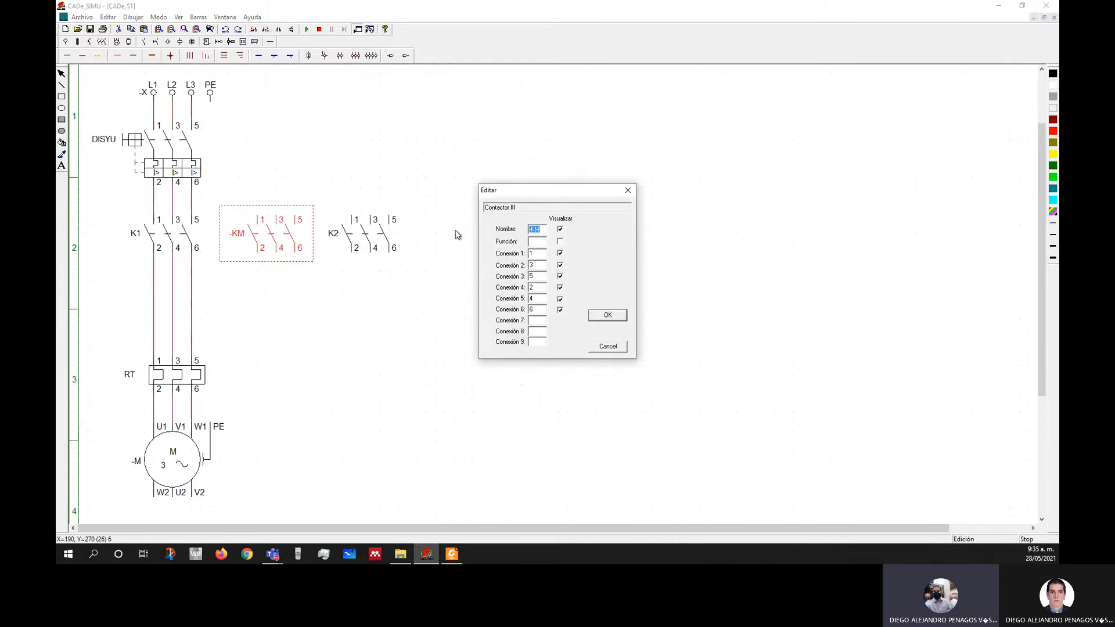
text(K3)
click(610, 314)
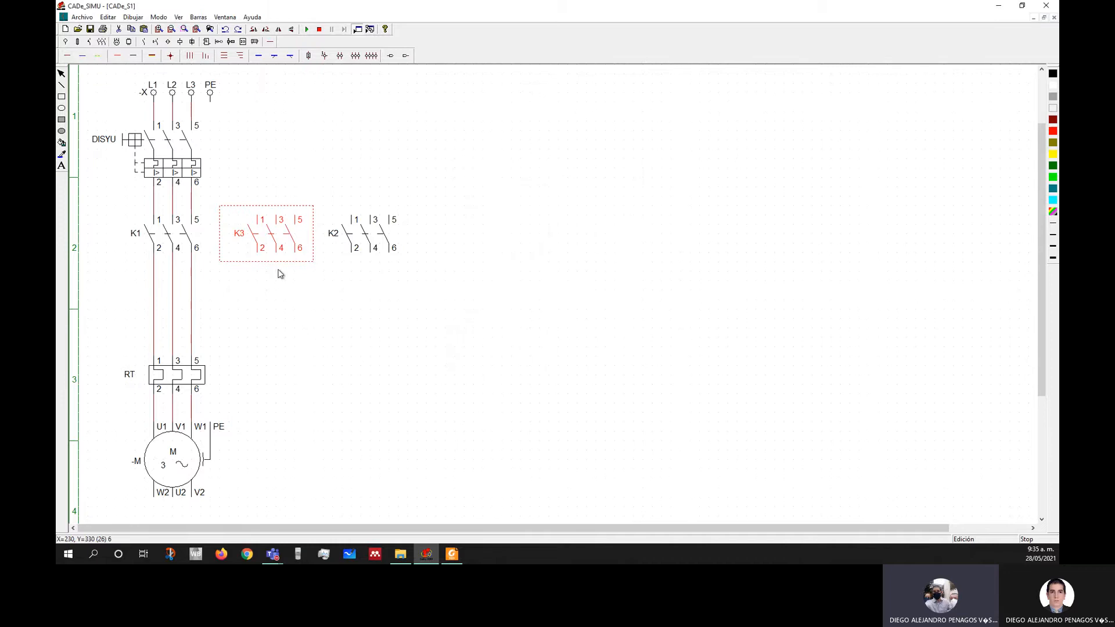
drag(207, 167, 450, 266)
click(315, 159)
click(381, 424)
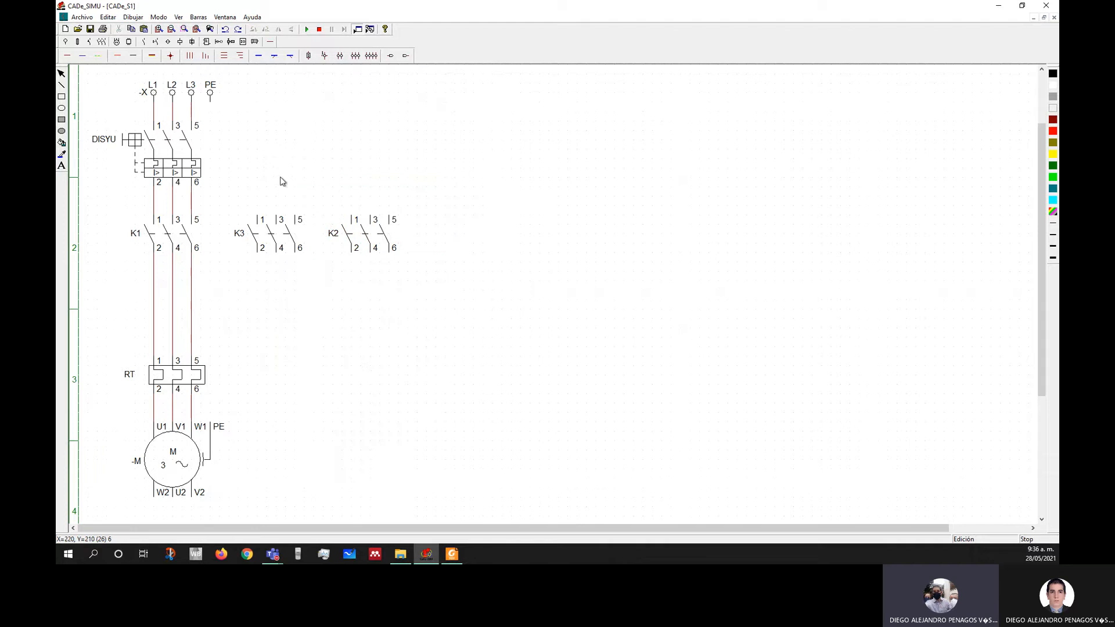
Step: Bridge the upper terminals 1, 3 and 5 of contactor K2 with phase wire to form the star point
click(67, 58)
scroll(413, 264, up, 3)
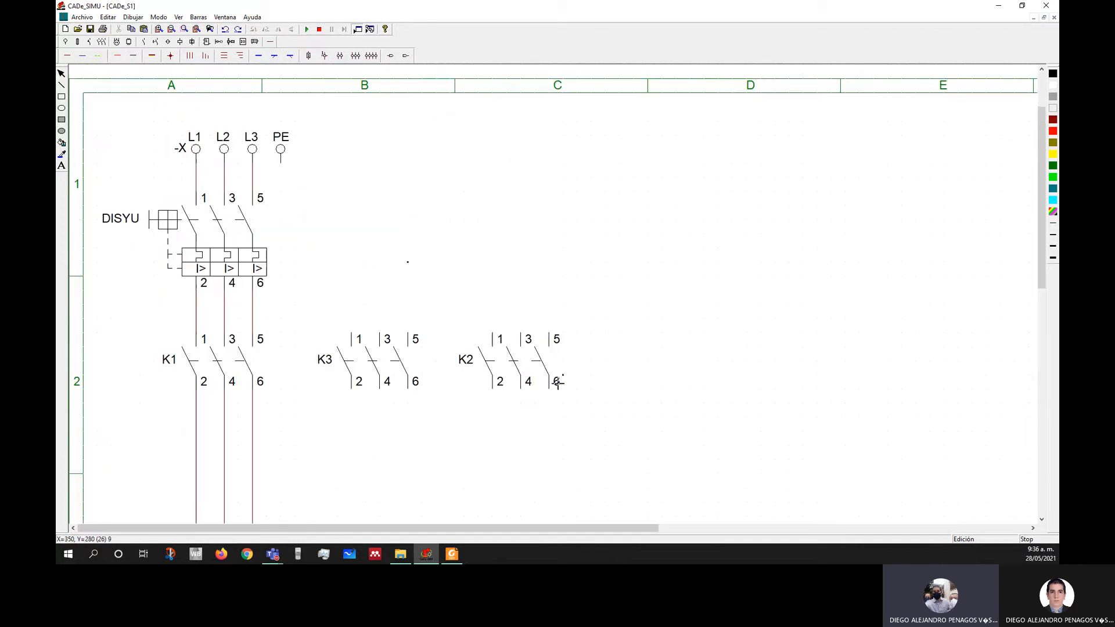
click(492, 333)
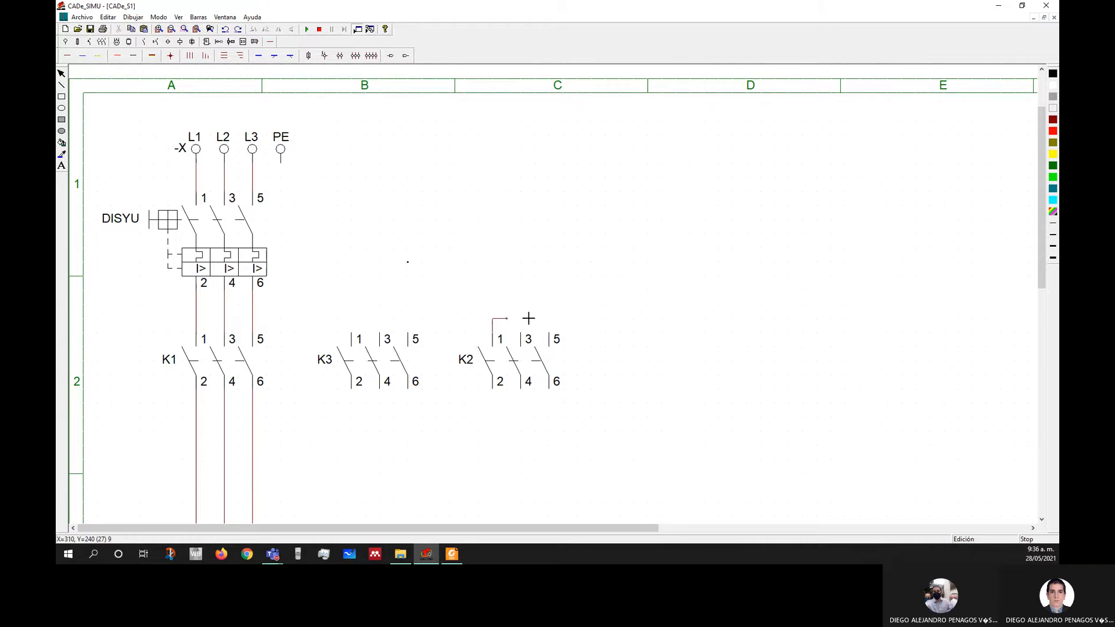
click(549, 331)
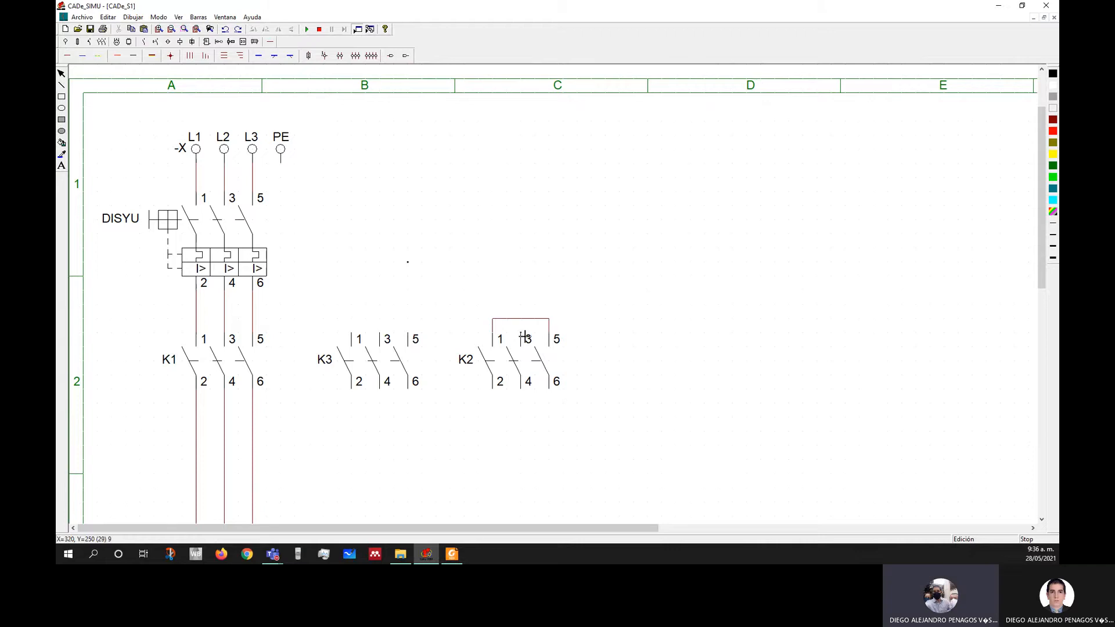
scroll(564, 270, down, 3)
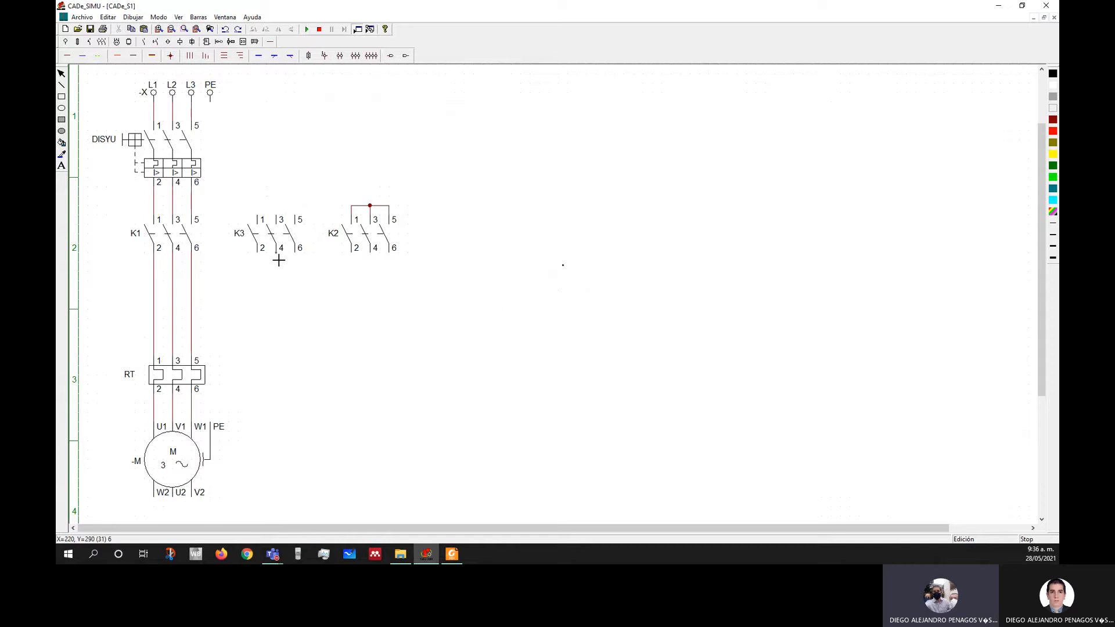
Step: Move contactors K3 and K2, with K2's star bridge, down as a group to the level of the RT thermal relay
right_click(278, 259)
drag(228, 187, 473, 331)
drag(376, 244, 374, 384)
click(572, 322)
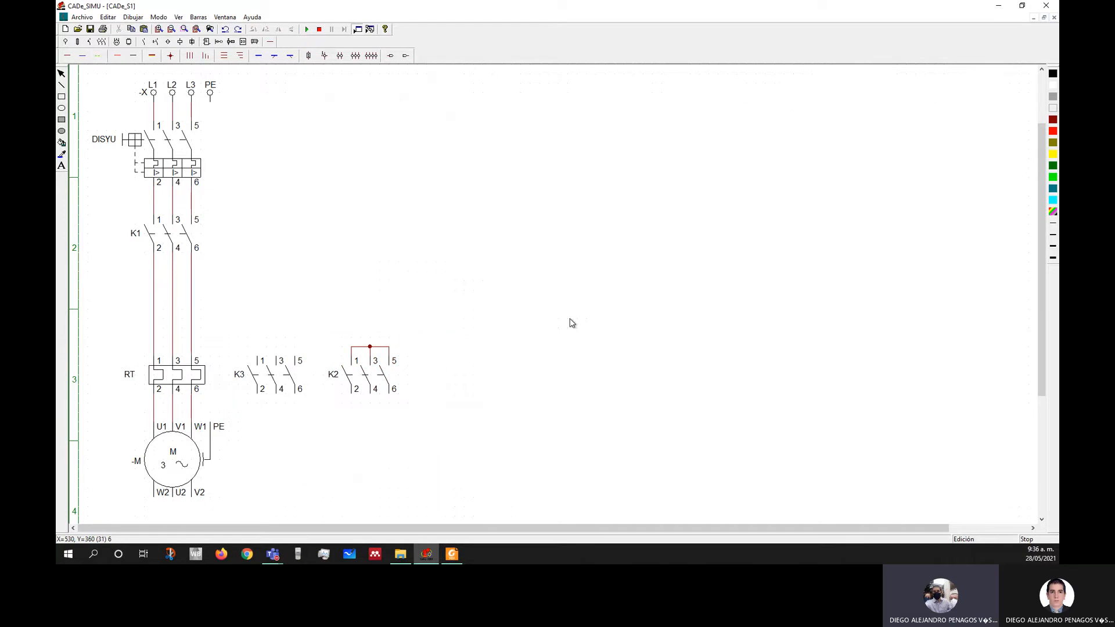
scroll(383, 285, down, 2)
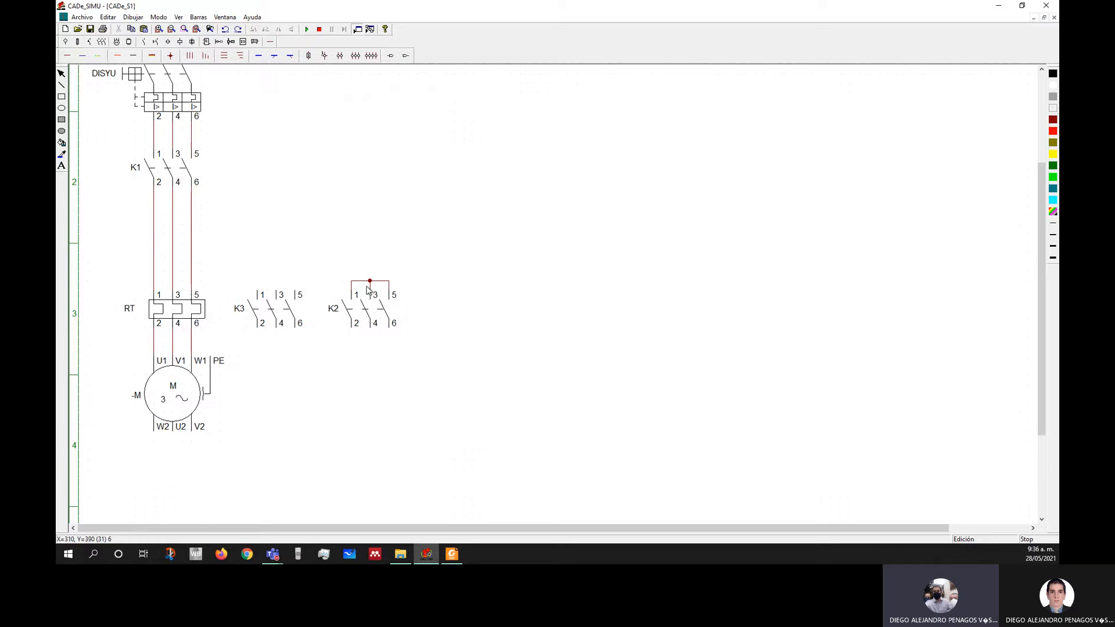
drag(333, 263, 400, 369)
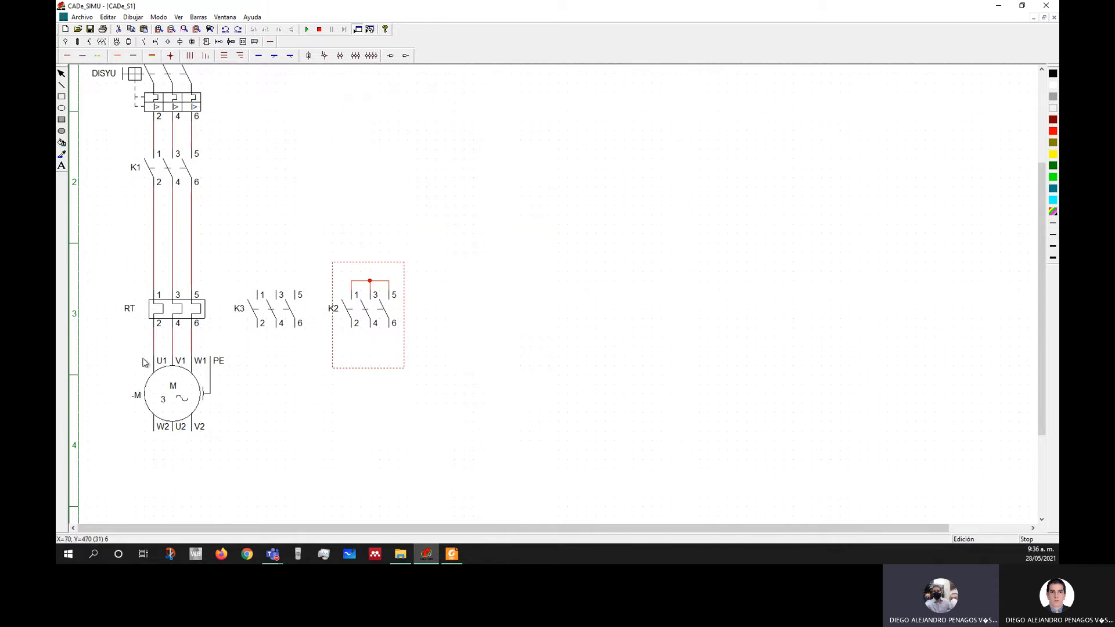
click(174, 412)
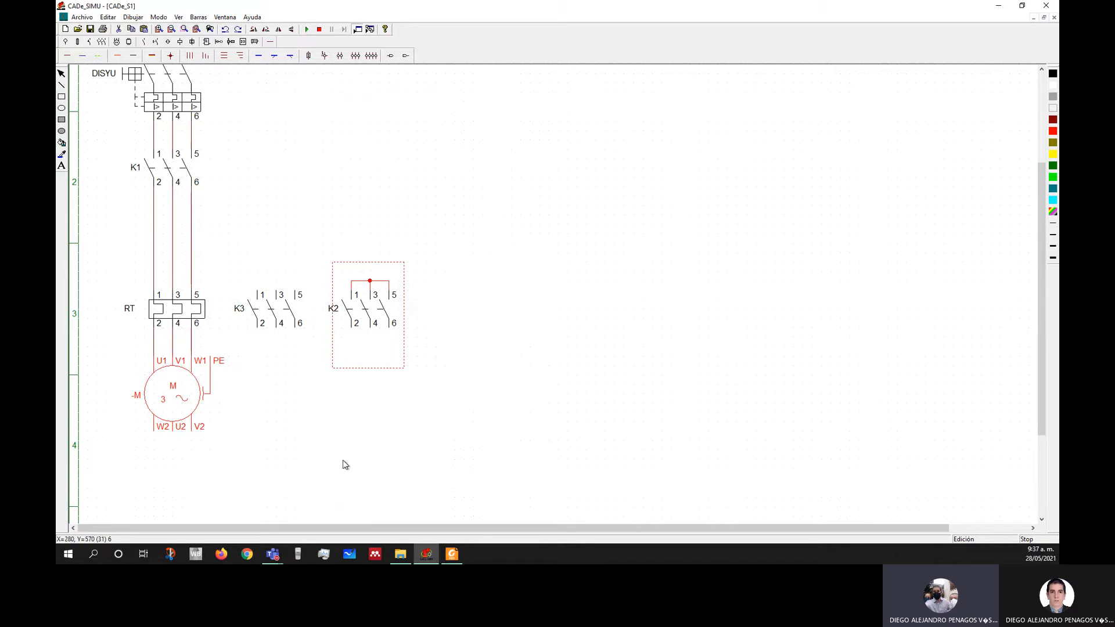
click(397, 495)
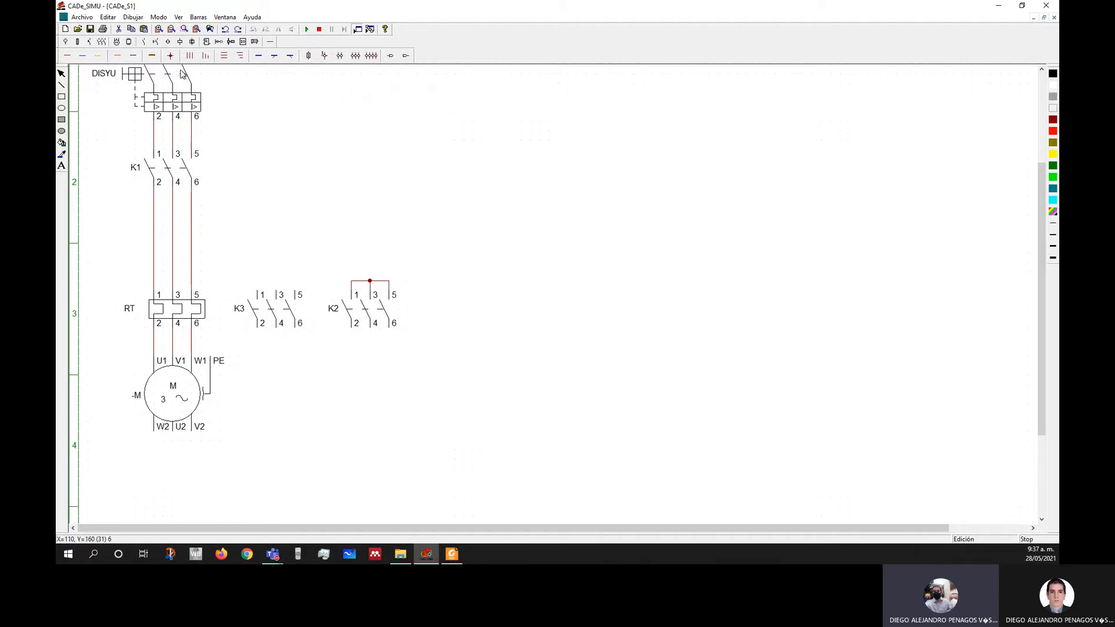
Step: Draw a phase wire from motor terminal W2 around the motor to the conductor feeding U1
click(121, 57)
mouse_move(154, 435)
mouse_down()
mouse_move(157, 454)
mouse_move(110, 451)
mouse_move(125, 450)
mouse_move(131, 343)
mouse_move(154, 337)
mouse_up()
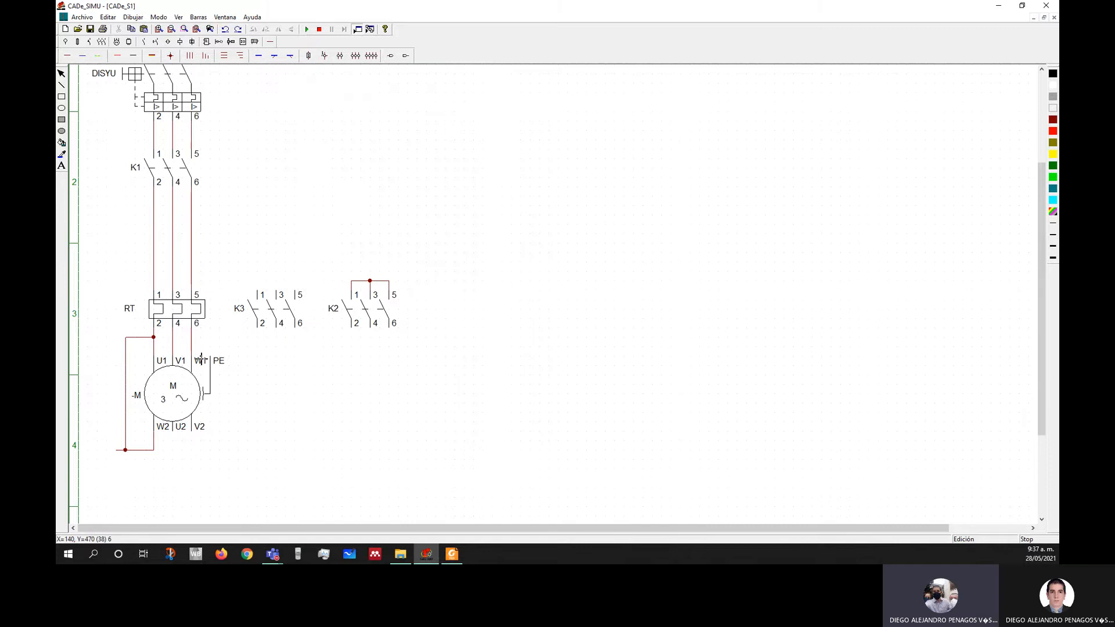
Step: Delete the wire segments and lower junction of the link running around the motor between W2 and U1
click(124, 451)
key(Delete)
key(ctrl+z)
click(127, 451)
key(Delete)
key(Delete)
click(119, 450)
key(Delete)
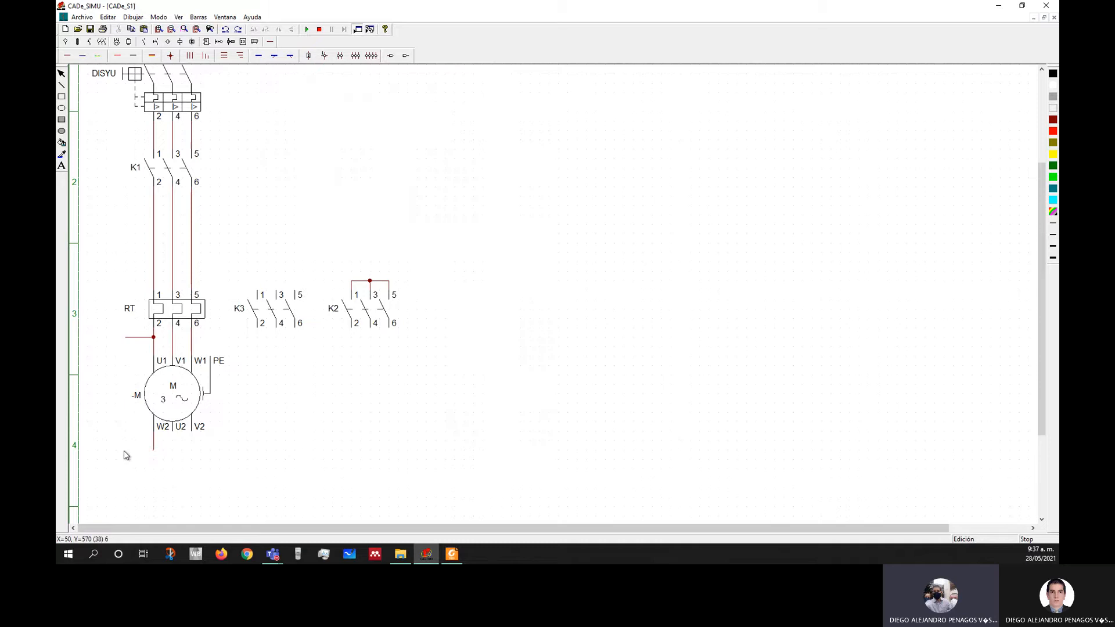
click(141, 337)
key(Delete)
Step: Remove the leftover junction above U1 and the wire stub below W2, keeping RT terminal 2 wired to U1
double_click(154, 340)
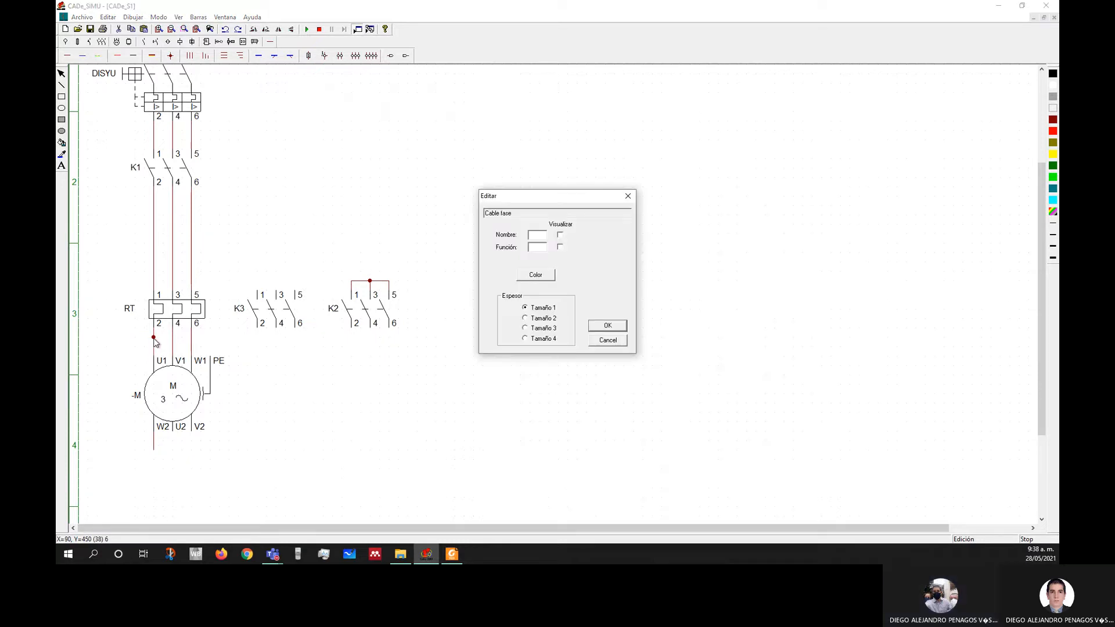
key(Escape)
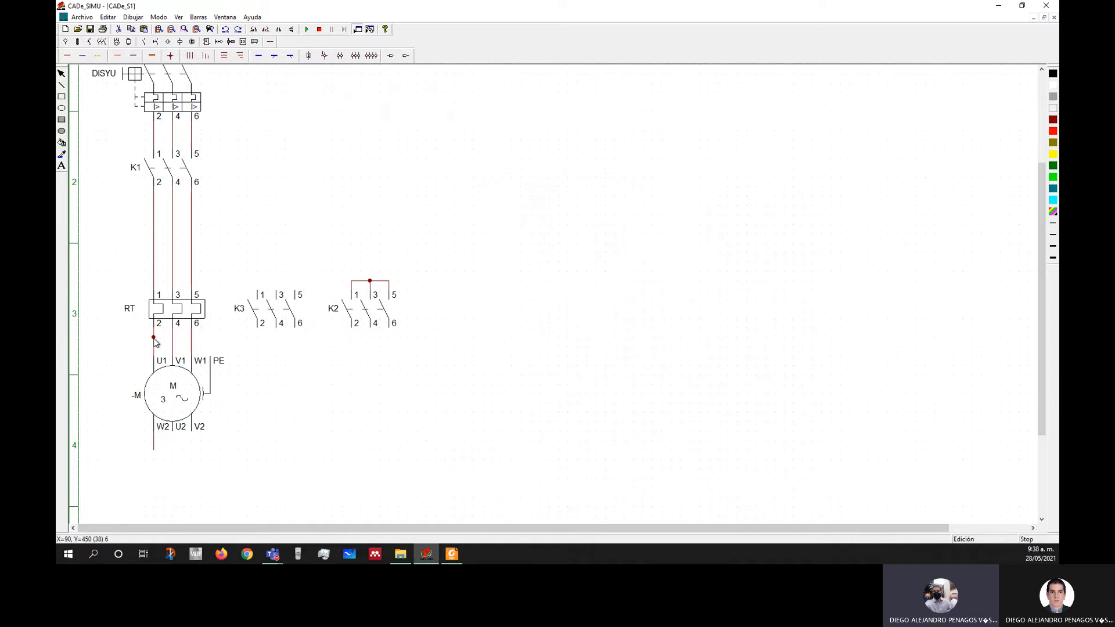
key(Delete)
click(153, 338)
key(Delete)
click(145, 447)
click(156, 446)
click(156, 450)
click(156, 449)
click(154, 447)
key(Delete)
drag(156, 334, 156, 361)
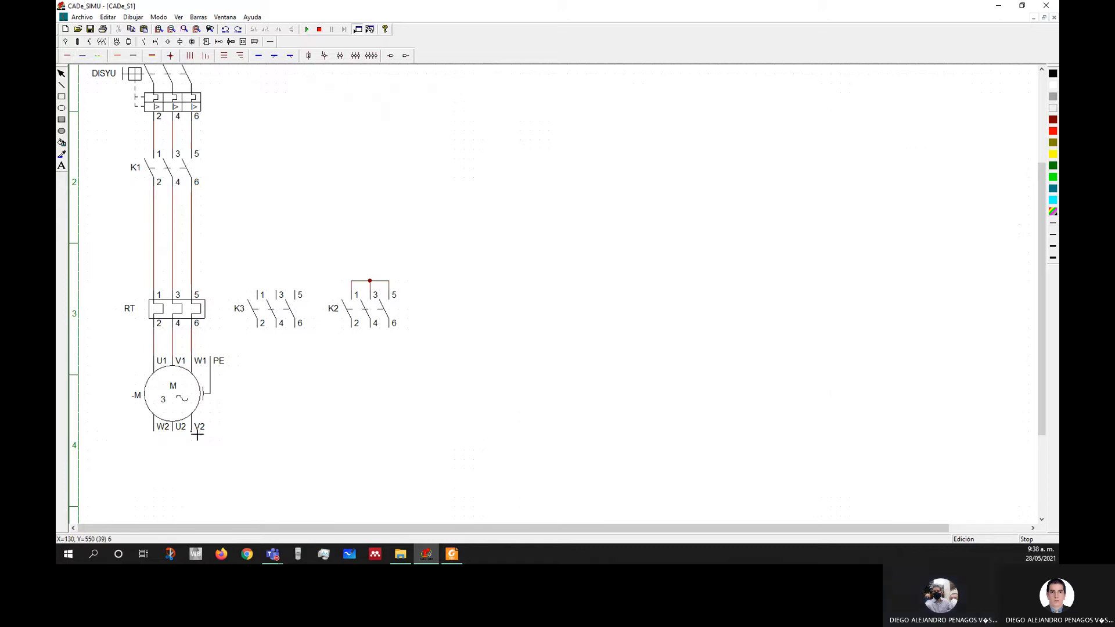
Step: Wire motor terminals V2, U2 and W2 to terminals 6, 4 and 2 of contactor K3 respectively
mouse_move(196, 435)
mouse_down()
mouse_move(194, 455)
mouse_move(297, 450)
mouse_move(294, 323)
mouse_up()
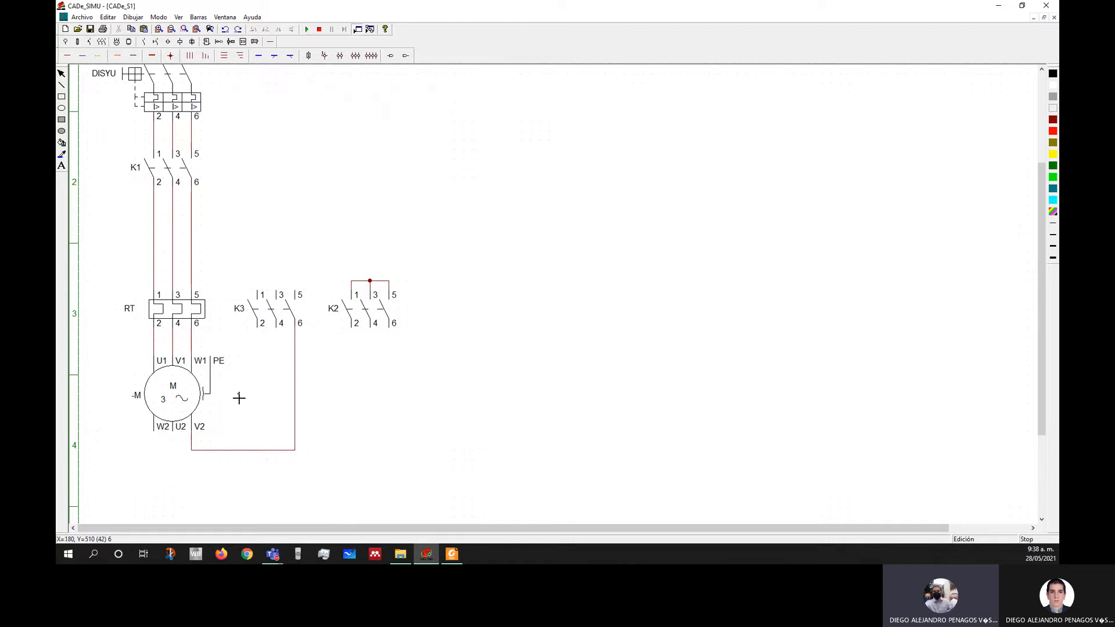
mouse_move(173, 434)
mouse_down()
mouse_move(176, 465)
mouse_move(281, 463)
mouse_move(276, 325)
mouse_up()
drag(159, 437, 155, 475)
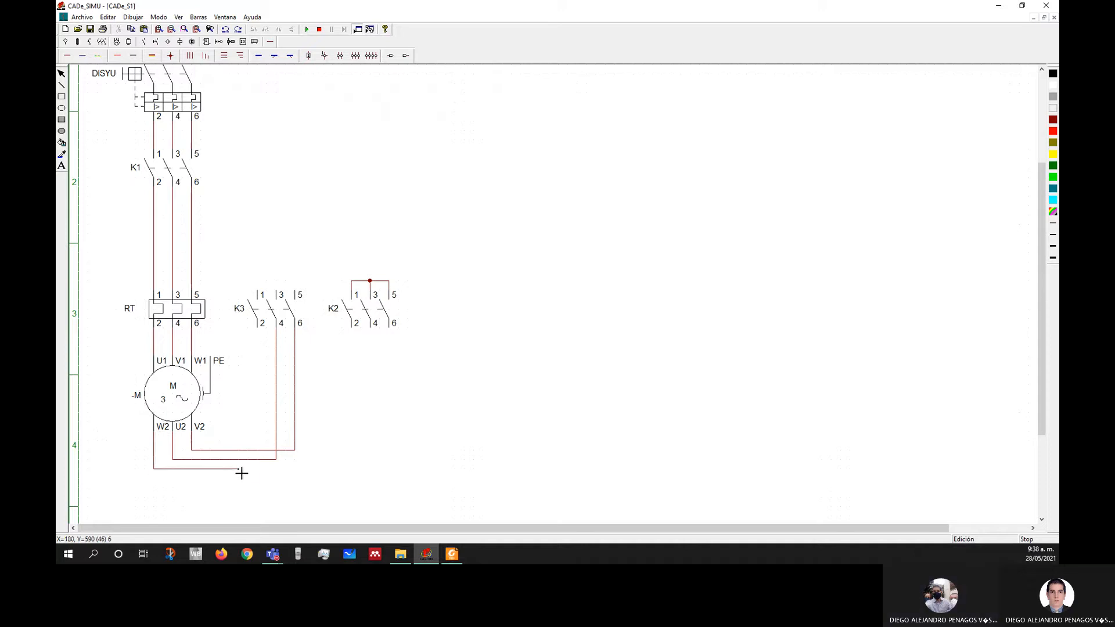
click(262, 473)
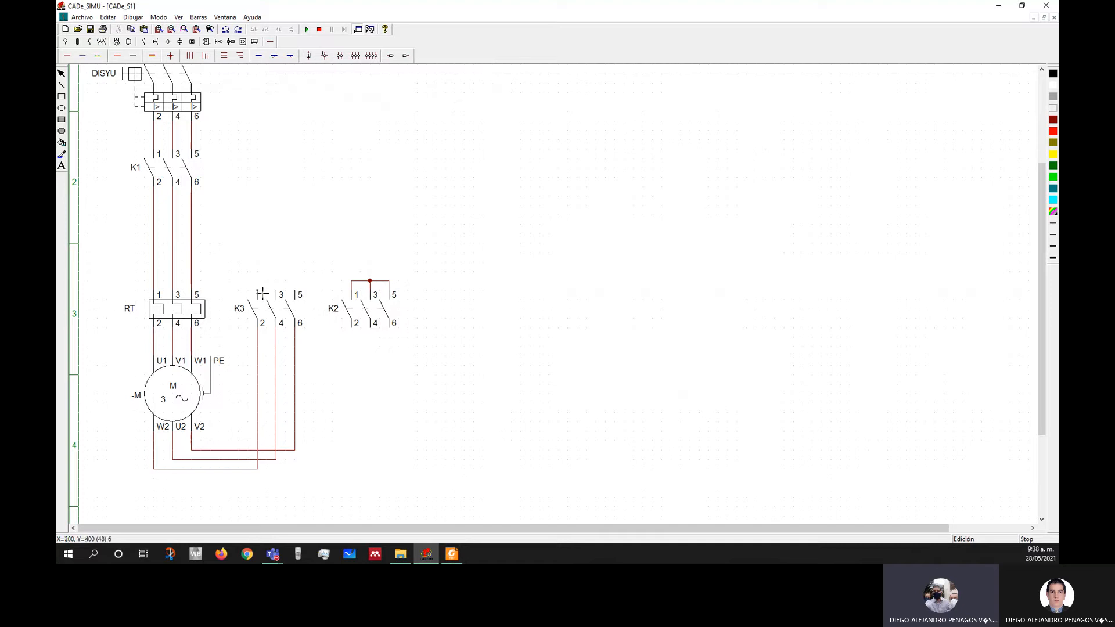
Step: Wire K3 terminals 1, 3 and 5 to the three corresponding phase conductors between K1 and the RT relay
mouse_move(263, 294)
mouse_down()
mouse_move(263, 271)
mouse_move(154, 271)
mouse_up()
mouse_move(280, 292)
mouse_down()
mouse_move(281, 262)
mouse_move(172, 253)
mouse_up()
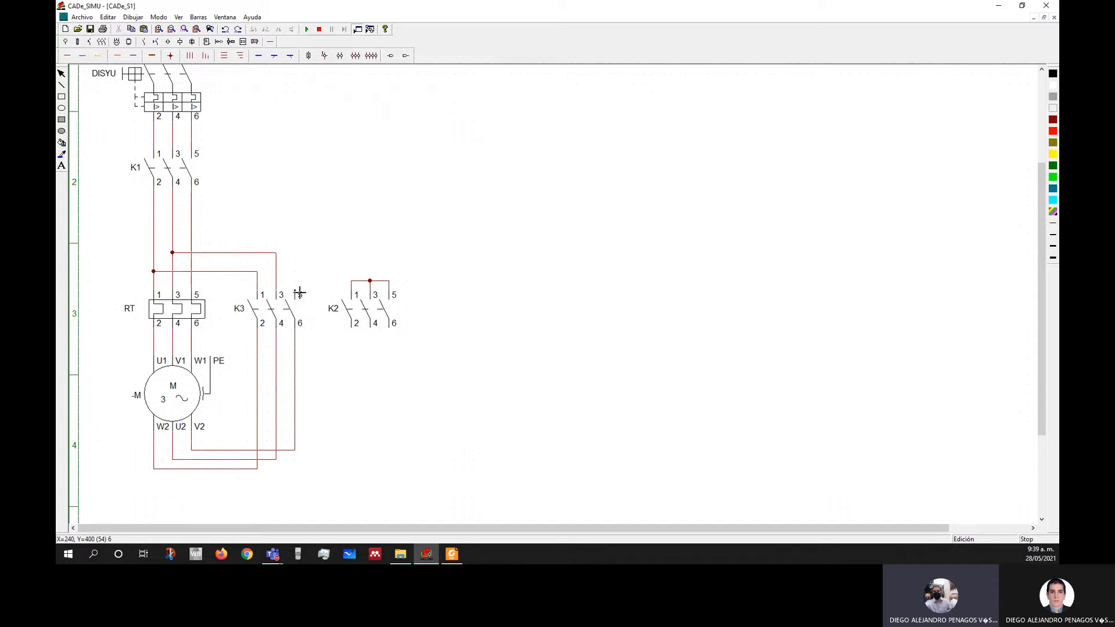
mouse_move(299, 292)
mouse_down()
mouse_move(298, 234)
mouse_move(297, 243)
mouse_move(191, 243)
mouse_up()
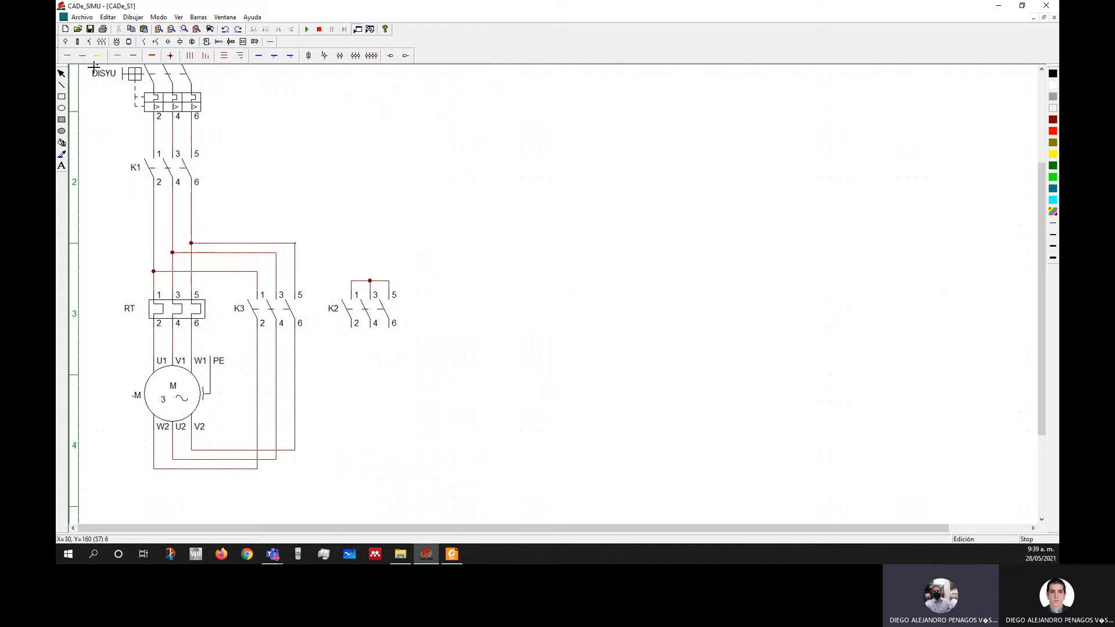
Step: Connect the PE supply terminal to the motor's PE terminal
scroll(194, 161, up, 2)
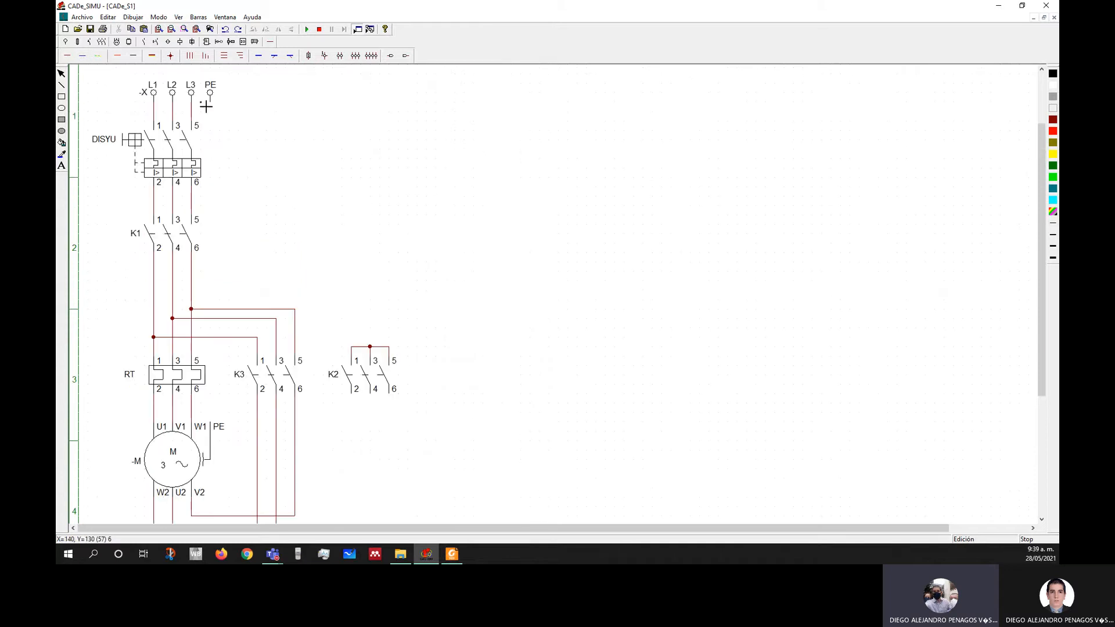
drag(215, 106, 216, 416)
scroll(404, 268, down, 2)
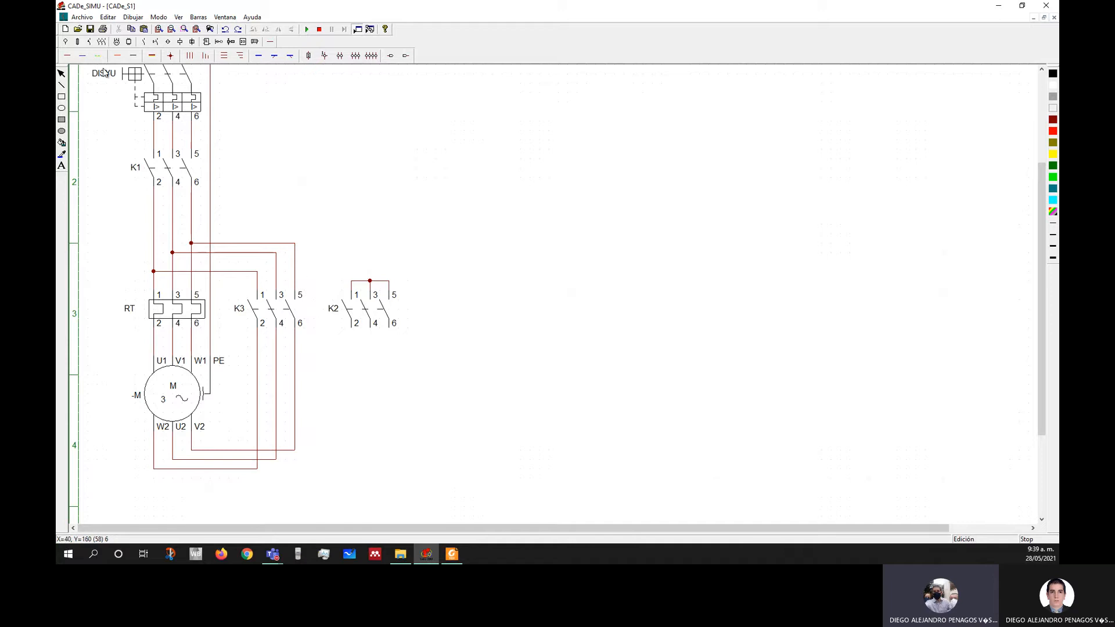
Step: Wire K2 terminals 2, 4 and 6 to the conductors leaving K3 terminals 2, 4 and 6
click(69, 56)
mouse_move(356, 332)
mouse_down()
mouse_move(353, 349)
mouse_move(262, 352)
mouse_up()
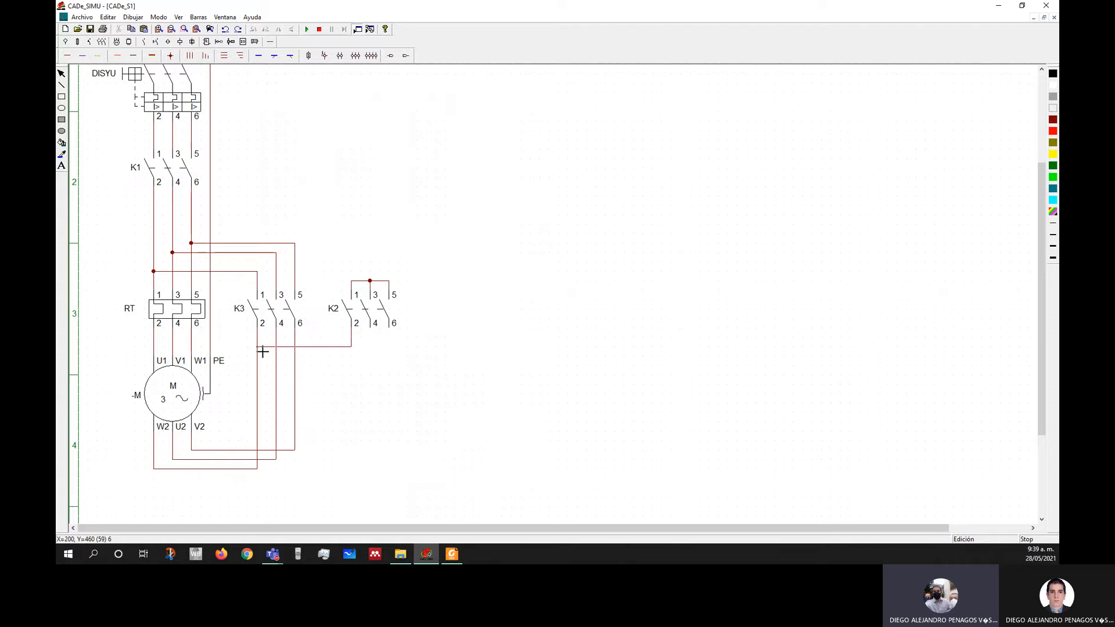
mouse_move(370, 334)
mouse_down()
mouse_move(374, 370)
mouse_move(276, 365)
mouse_up()
mouse_move(393, 335)
mouse_down()
mouse_move(391, 389)
mouse_move(295, 384)
mouse_up()
Step: Place a single-phase supply terminal L in the free area beside the power circuit
scroll(367, 326, up, 2)
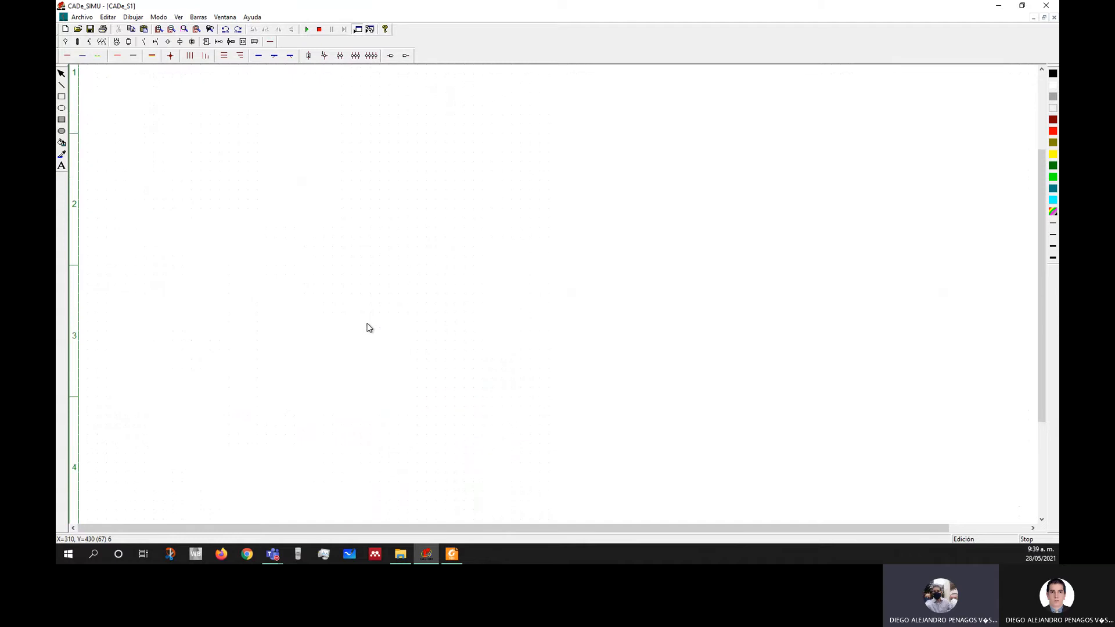
scroll(367, 328, up, 2)
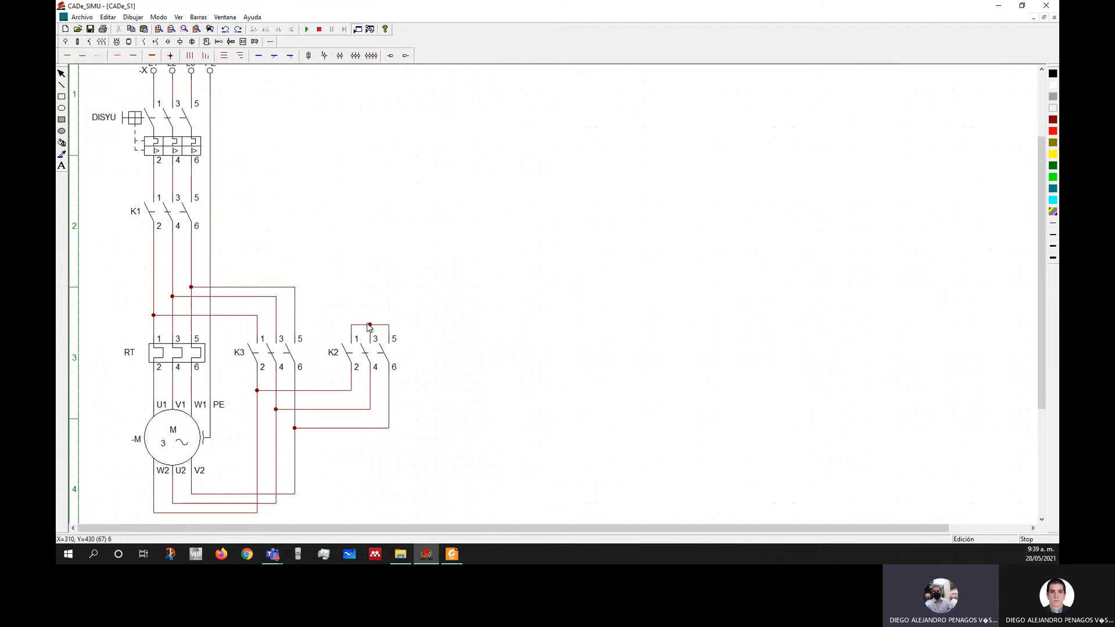
scroll(370, 326, up, 2)
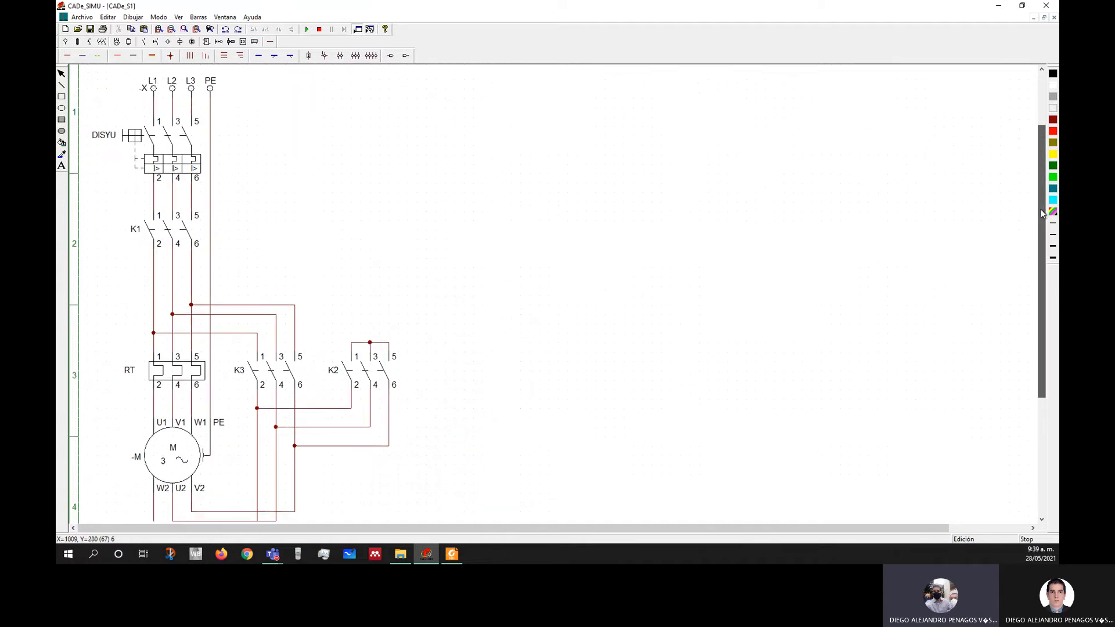
scroll(1041, 214, down, 1)
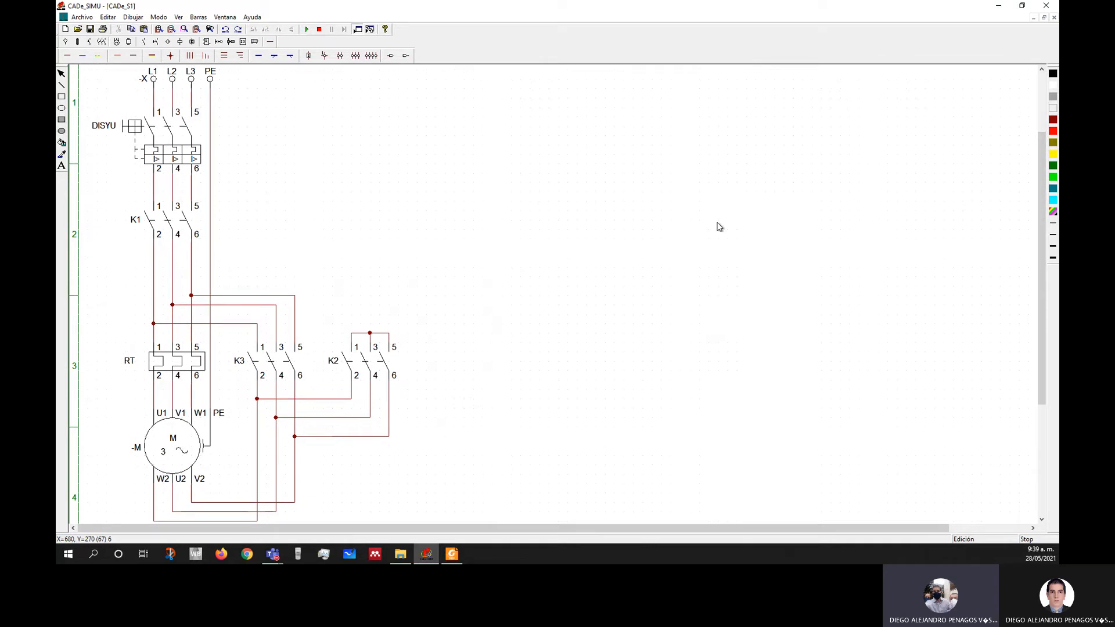
click(65, 41)
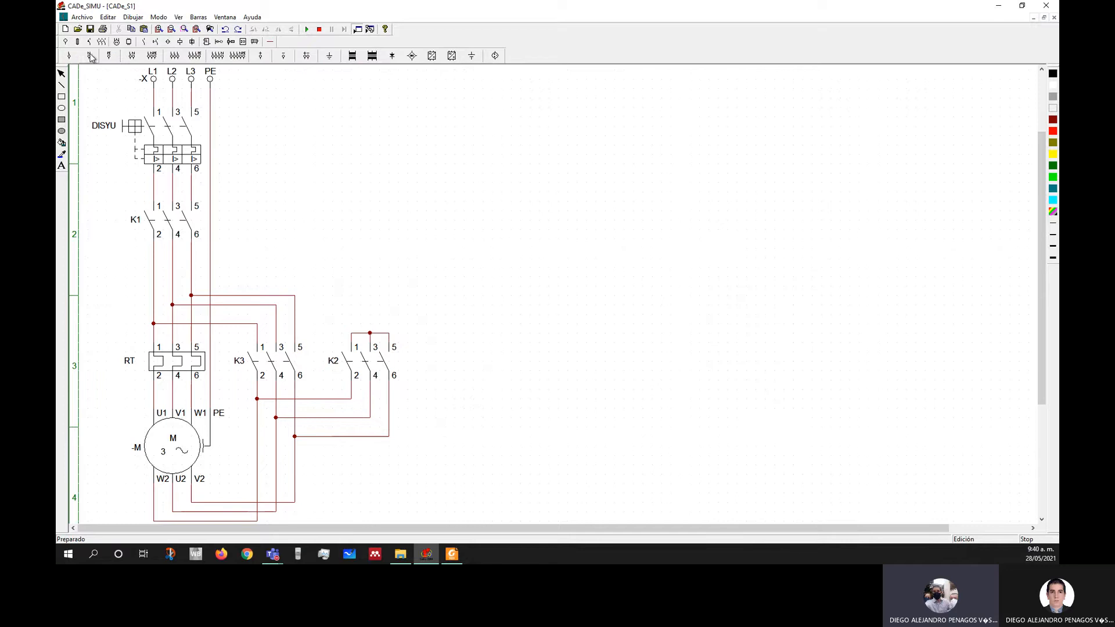
click(73, 56)
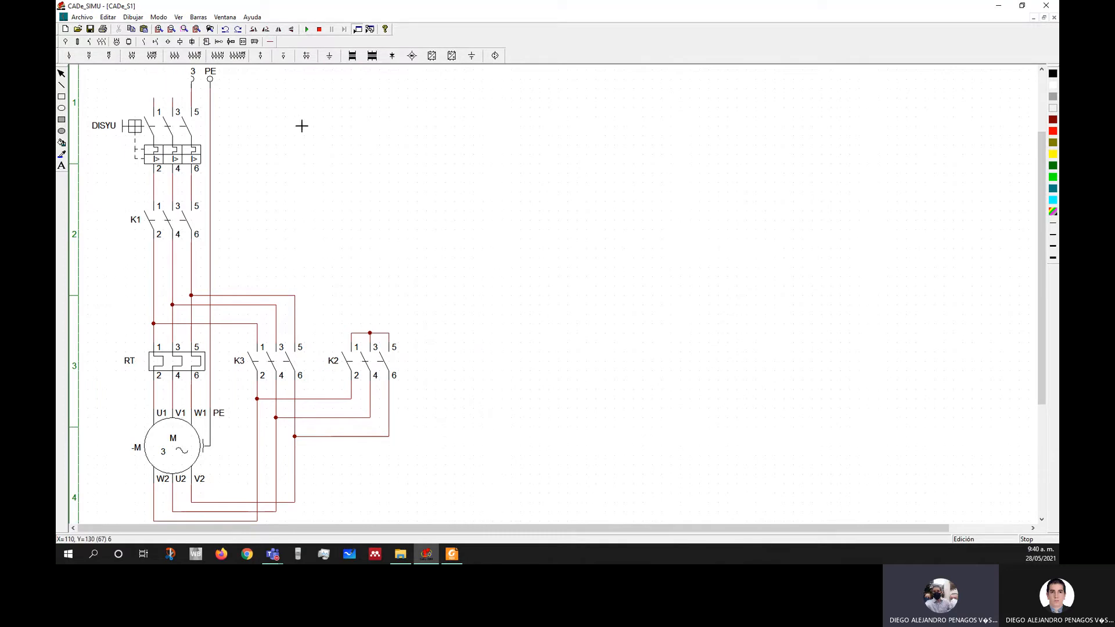
click(555, 142)
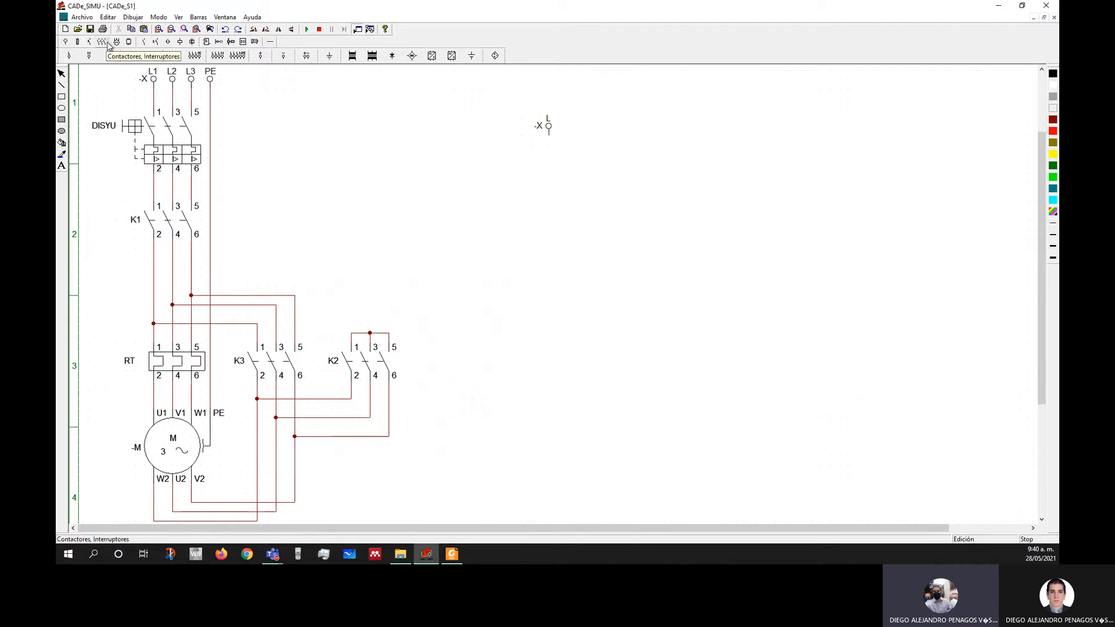
Step: Place a normally closed switch contact with terminals 11 and 12 below supply terminal L
click(90, 42)
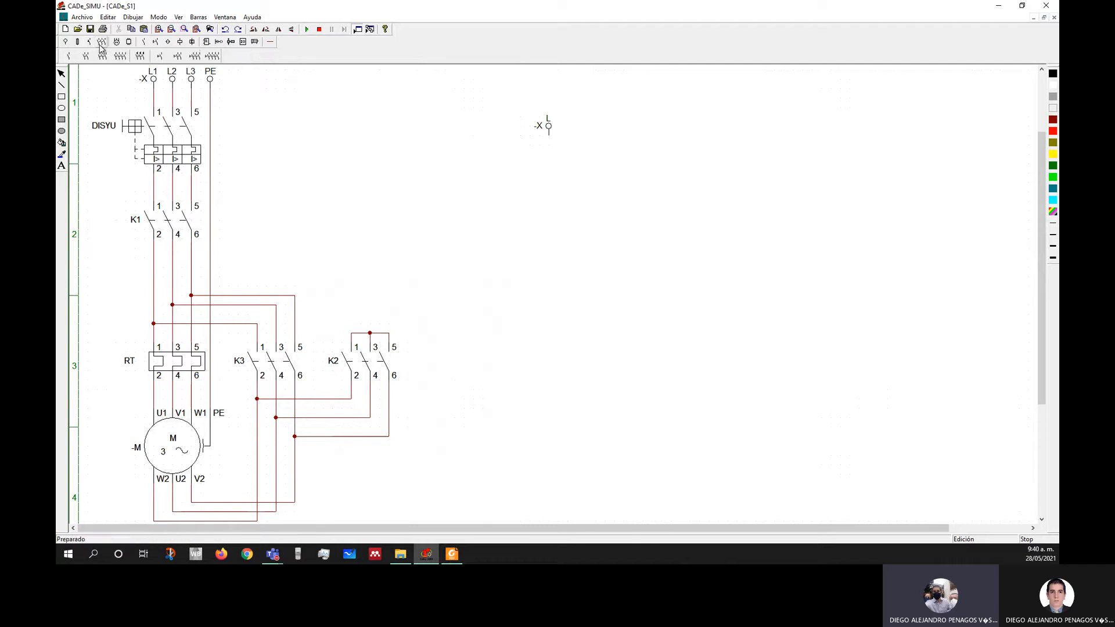
click(144, 42)
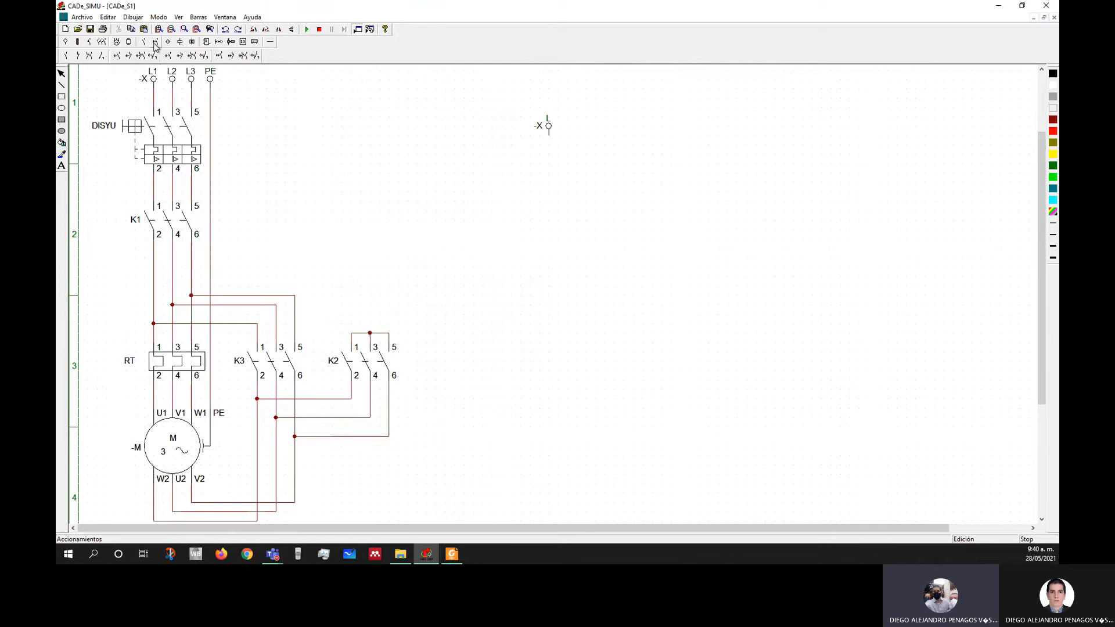
click(144, 42)
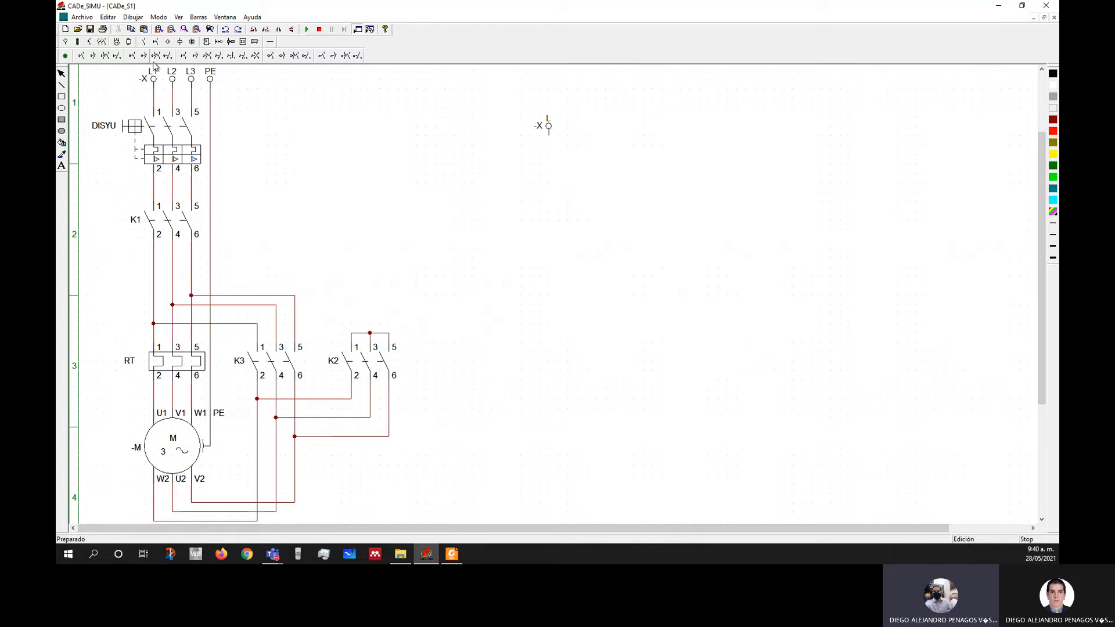
click(195, 57)
click(549, 151)
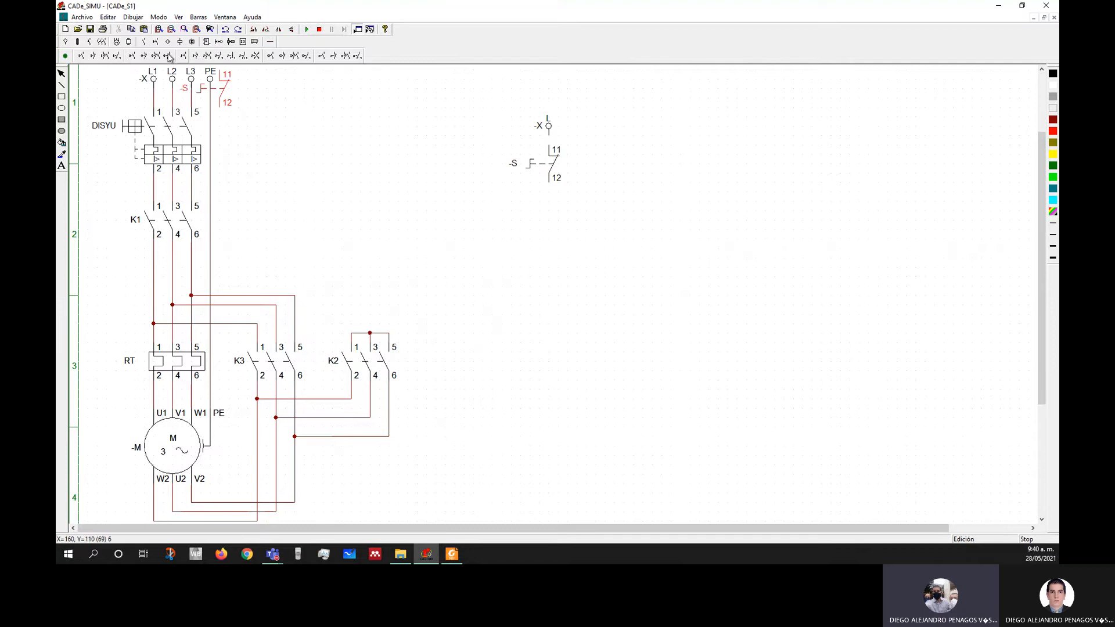
Step: Connect supply terminal L to terminal 11 of the normally closed switch with a phase wire
click(270, 42)
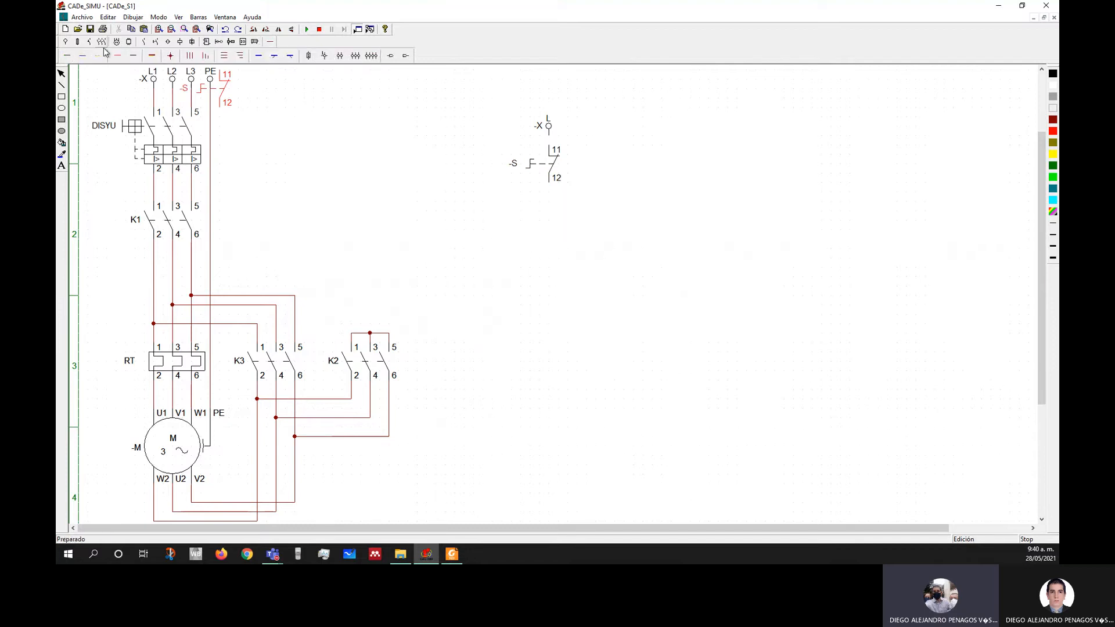
click(67, 57)
drag(556, 139, 556, 150)
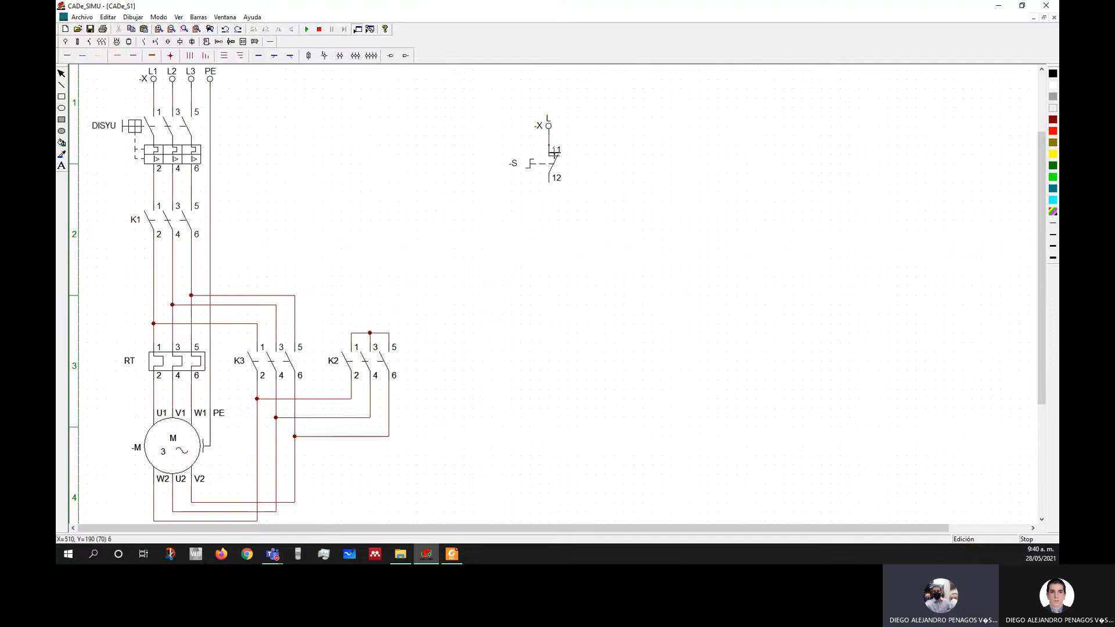
right_click(612, 245)
drag(530, 162, 540, 170)
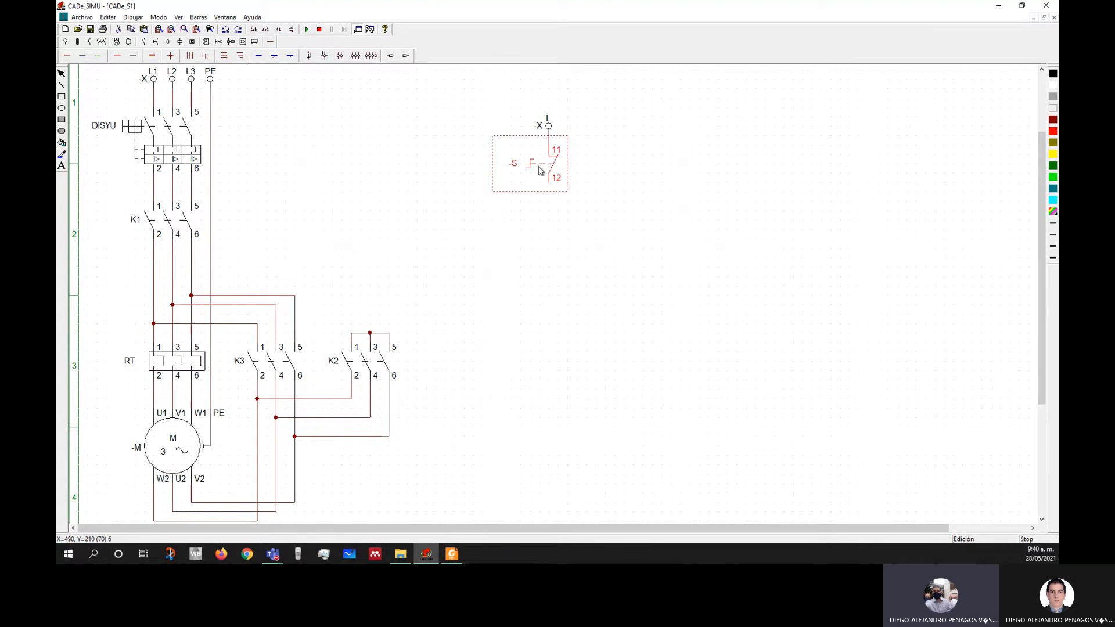
click(596, 203)
Step: Place a normally open pushbutton with terminals 13 and 14 below the normally closed switch
click(155, 42)
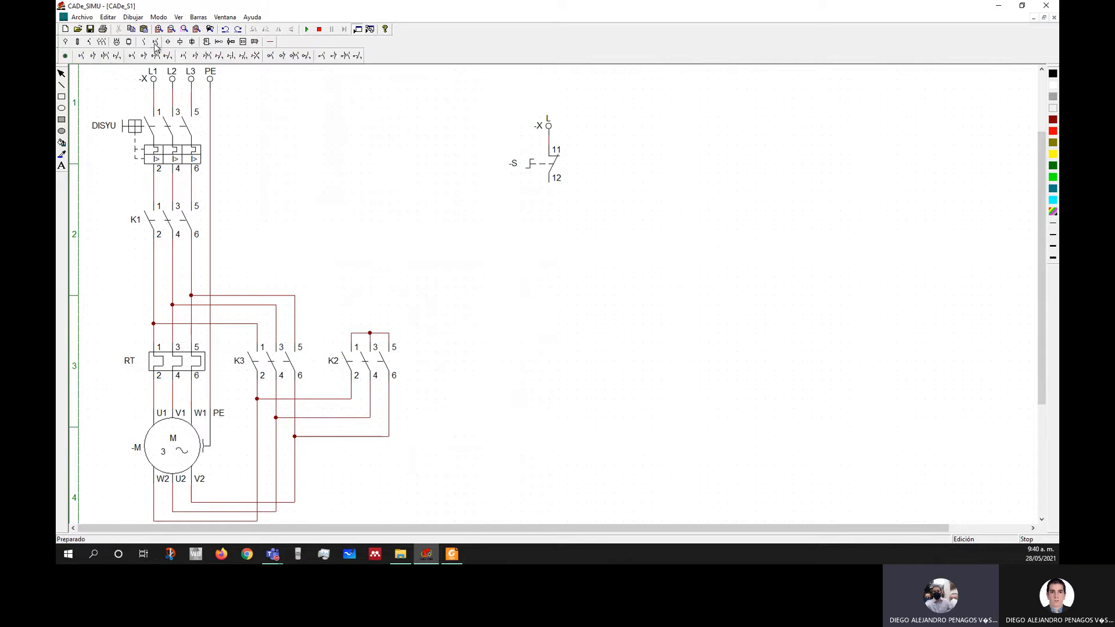
click(83, 56)
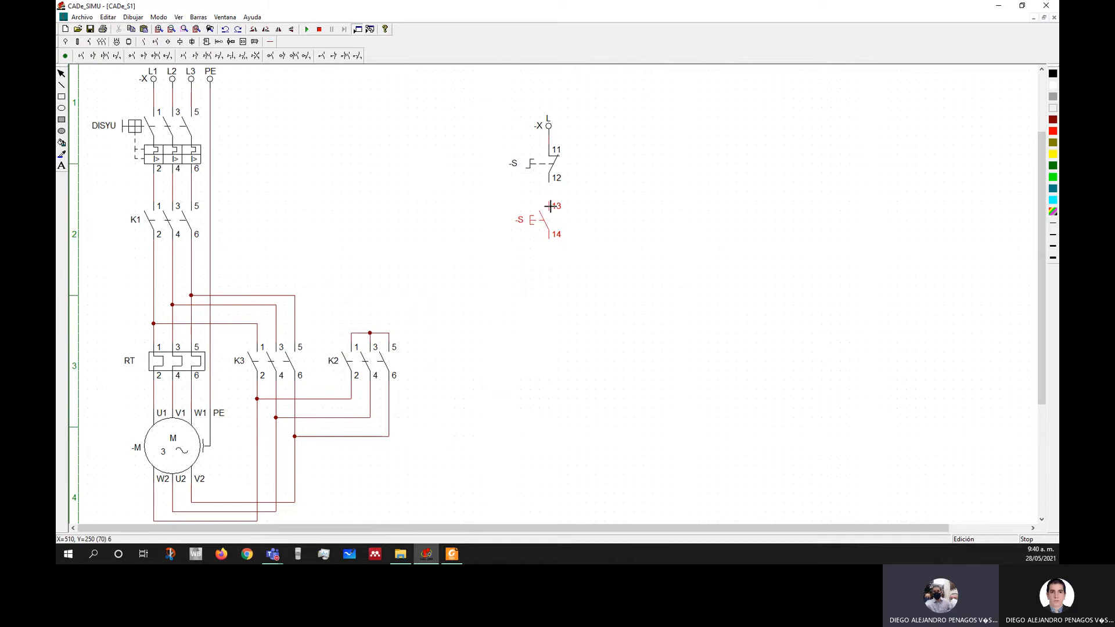
click(550, 206)
right_click(493, 238)
click(558, 166)
click(547, 223)
click(462, 175)
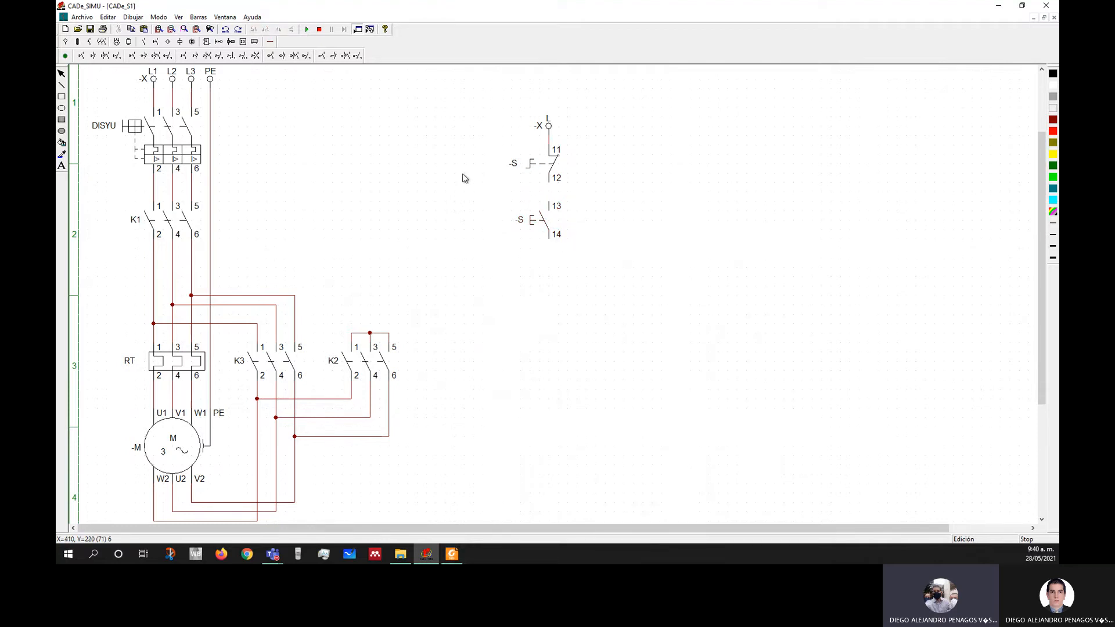
Step: Rename the normally closed switch as STOP and the normally open pushbutton as START
double_click(550, 169)
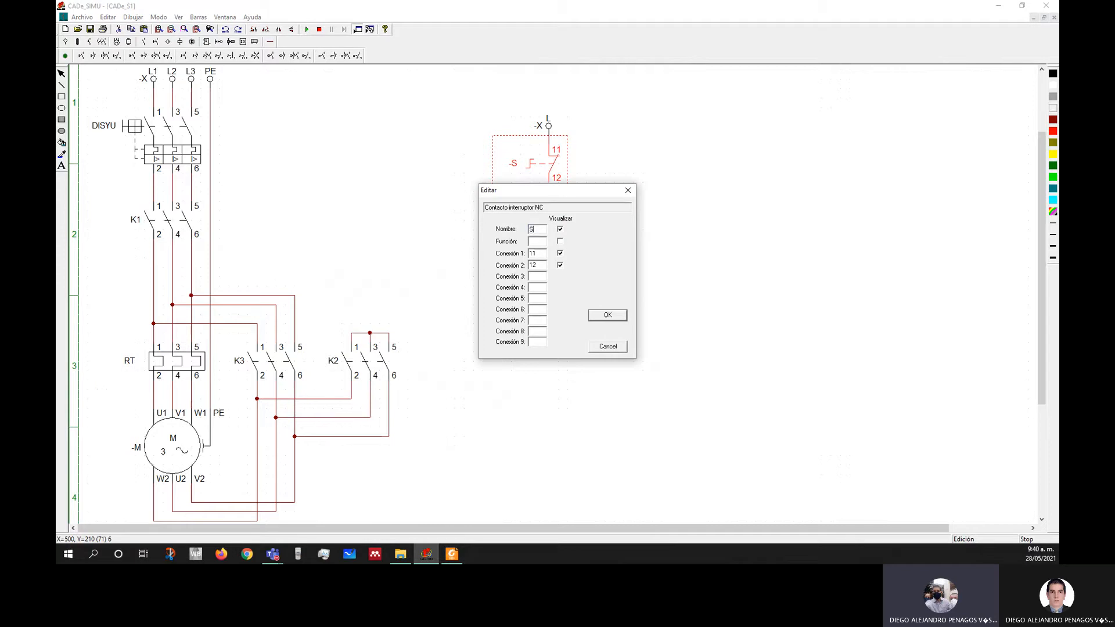
click(598, 316)
double_click(531, 225)
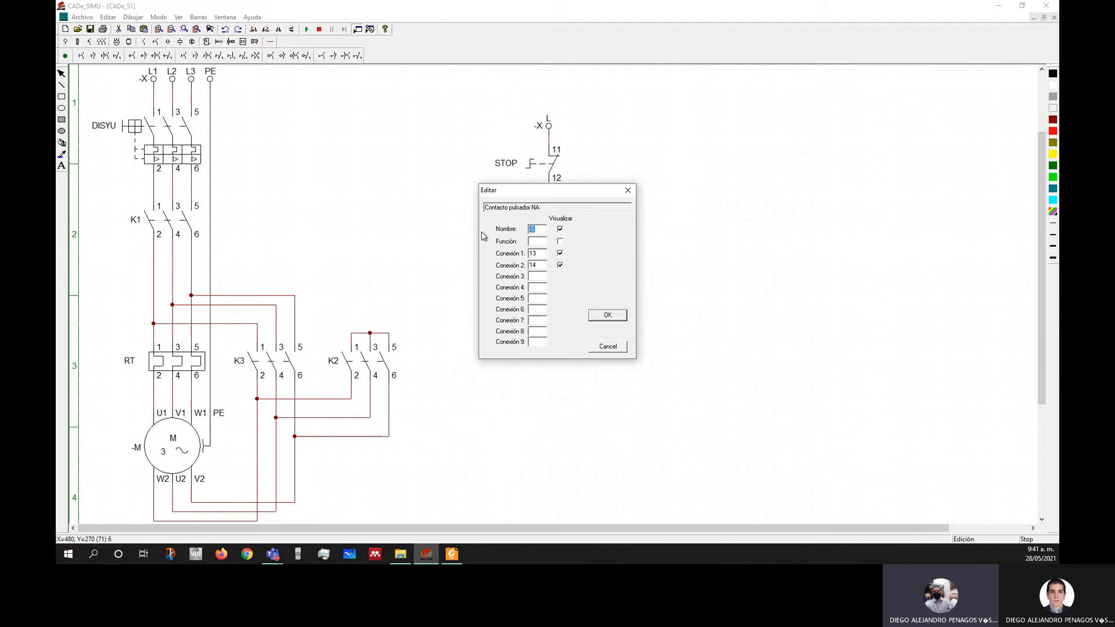
click(607, 316)
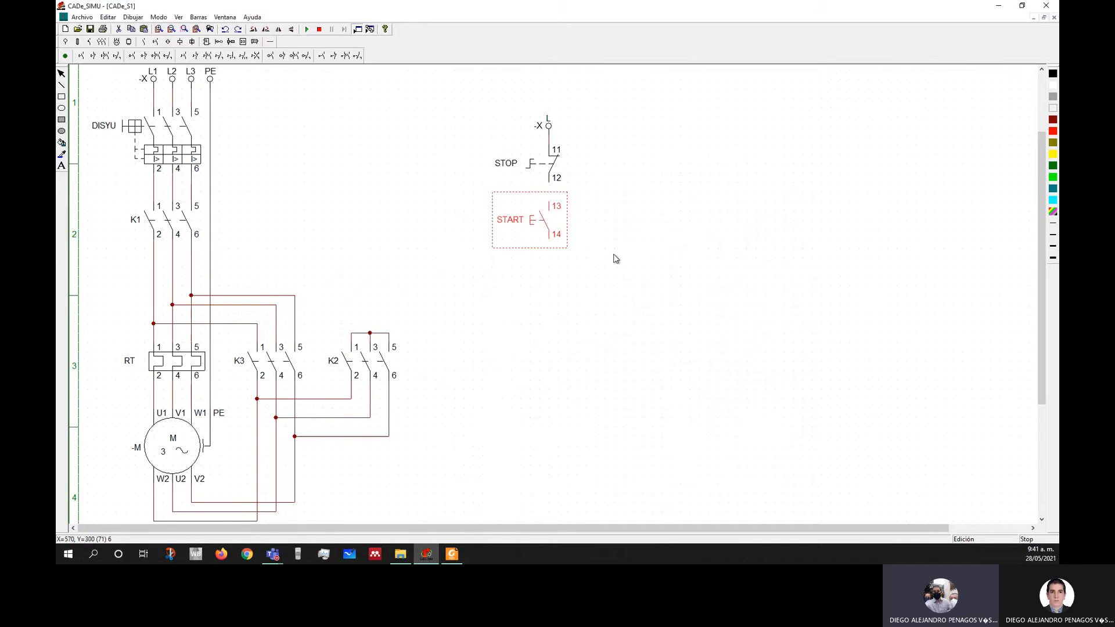
click(631, 262)
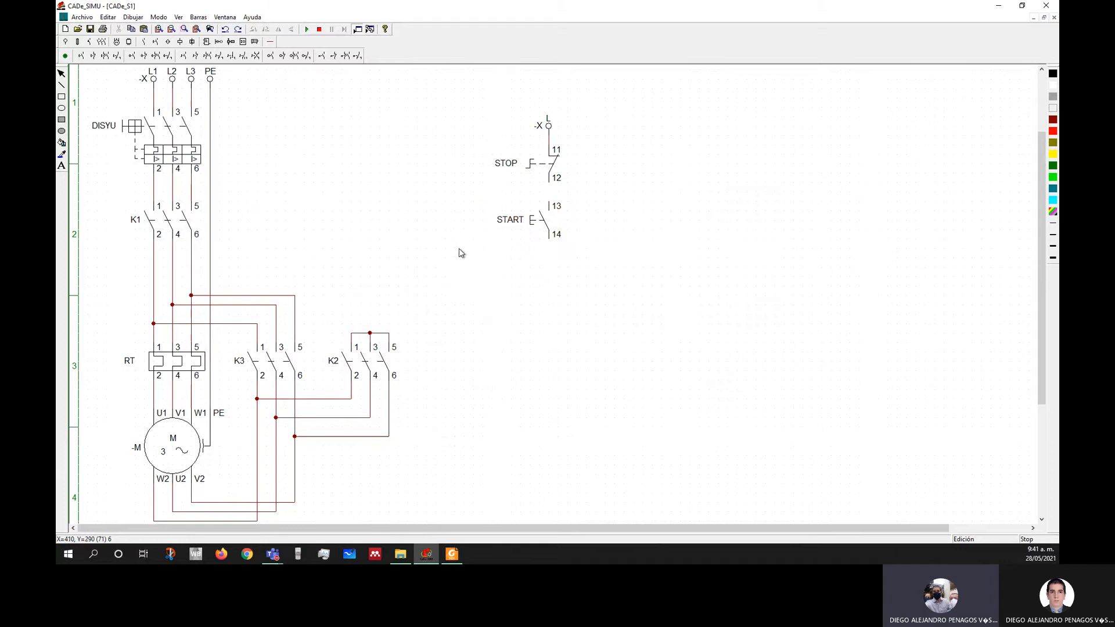
click(544, 223)
click(518, 290)
click(157, 222)
click(517, 303)
click(524, 219)
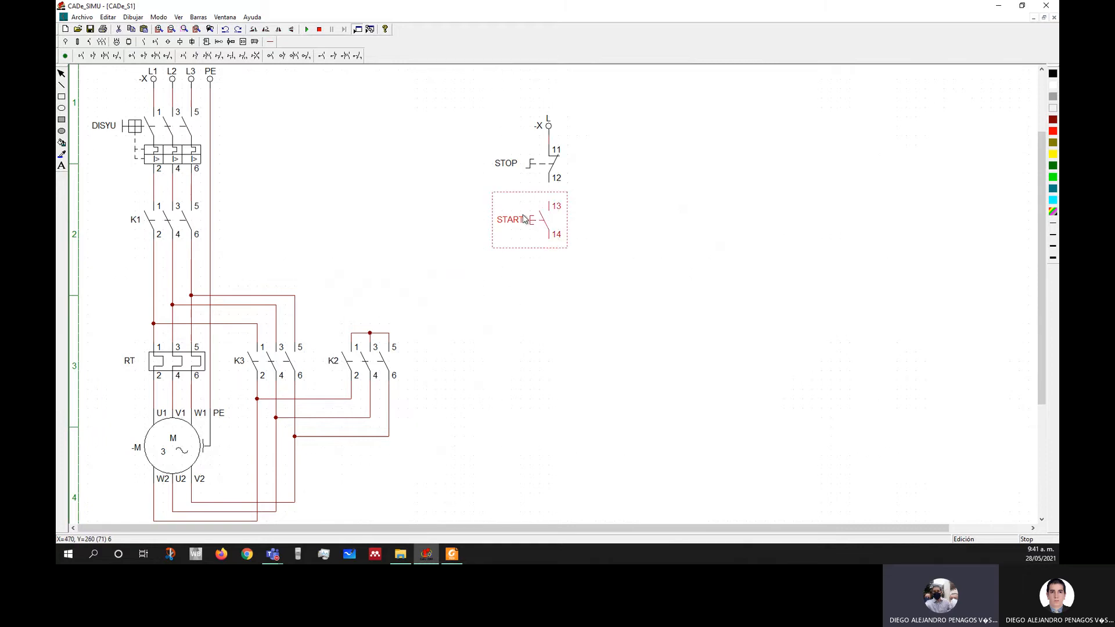
Step: Place a normally open auxiliary contact with terminals 13 and 14 beside START and name it K1
click(219, 146)
click(144, 42)
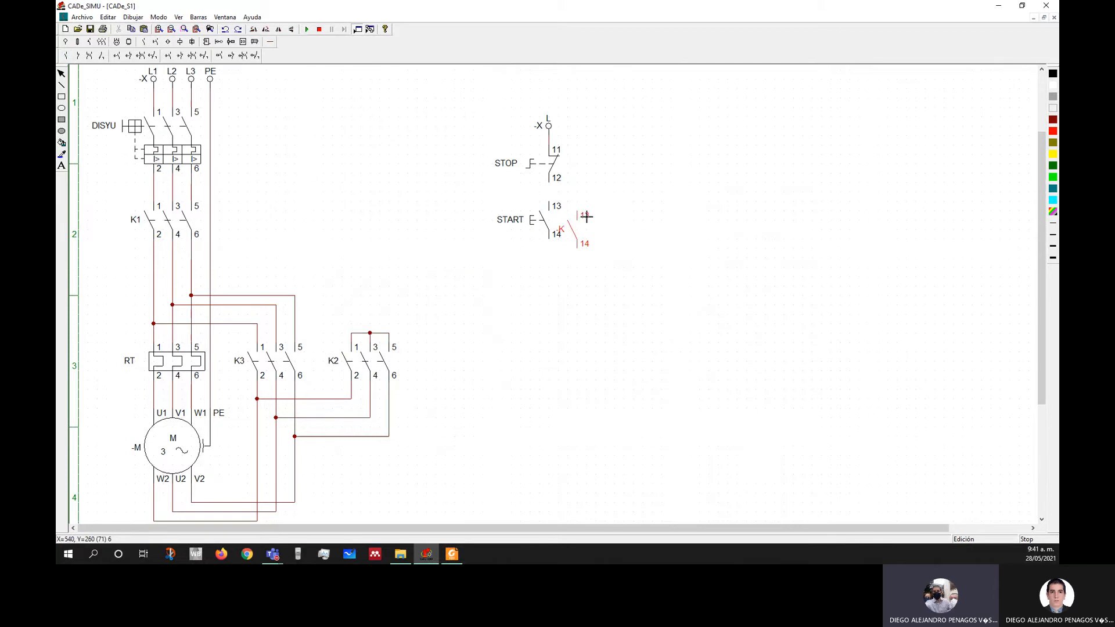
click(609, 204)
click(601, 225)
double_click(601, 225)
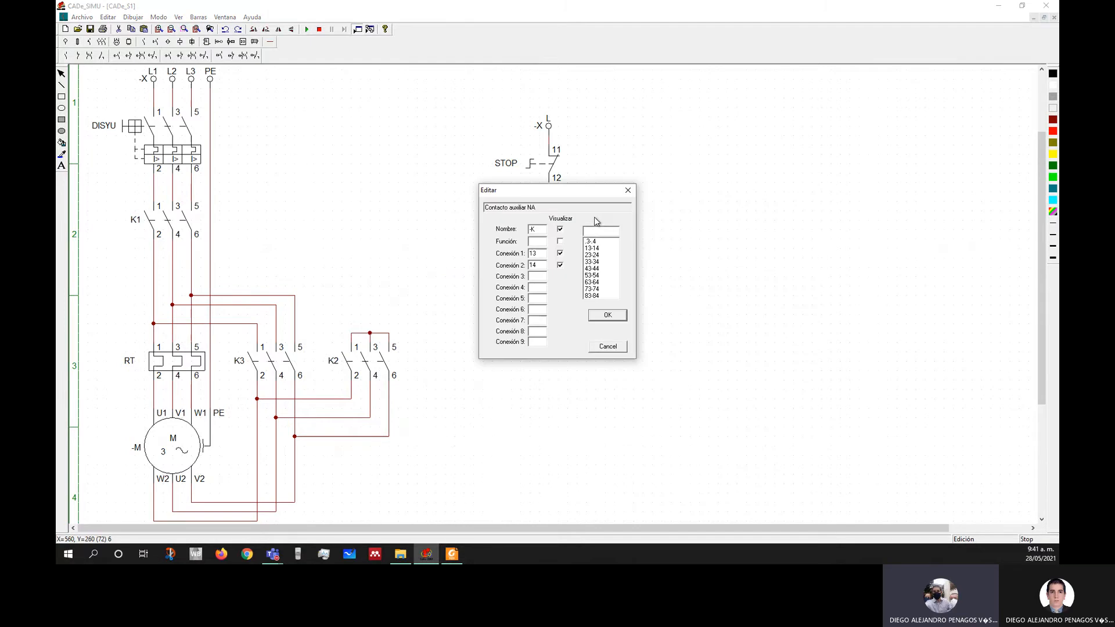
drag(565, 193, 552, 287)
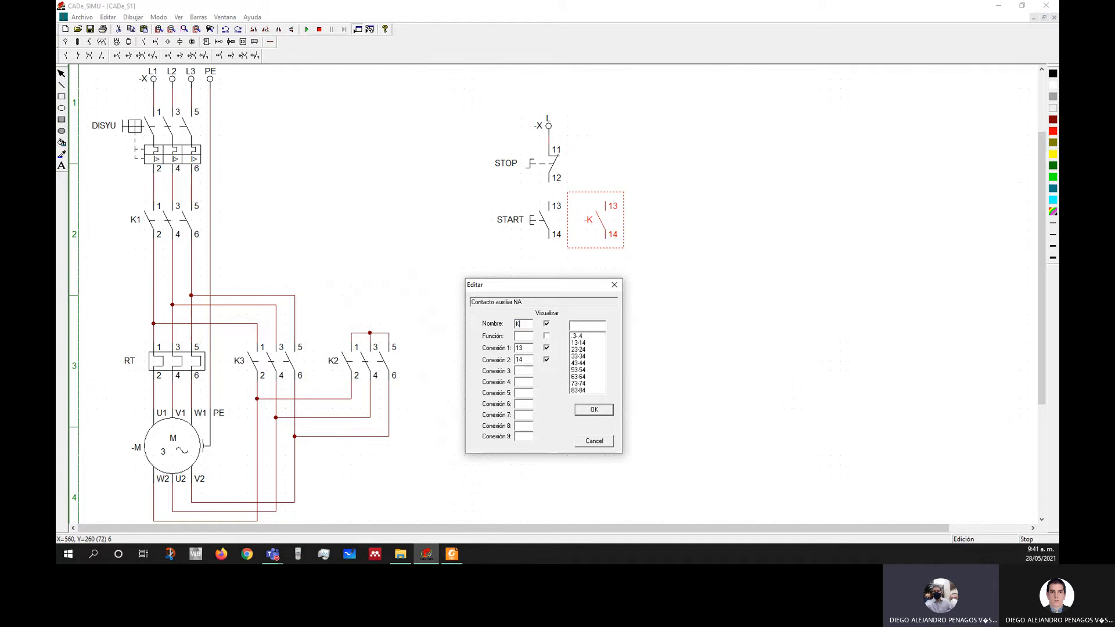
click(582, 412)
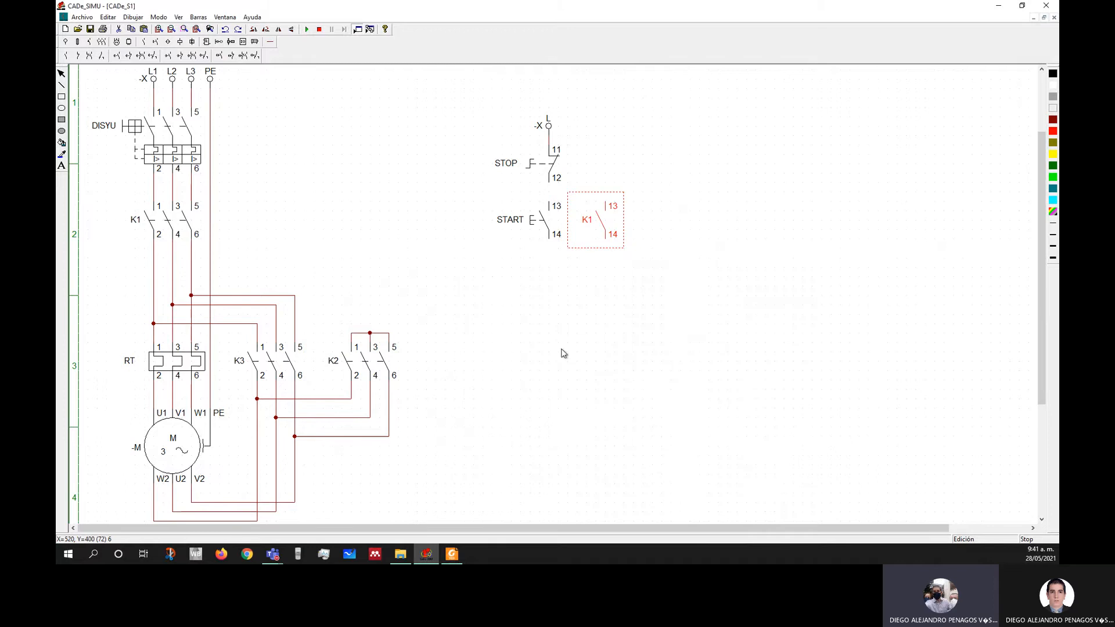
Step: Connect the node between STOP and START to terminal 13 of the K1 auxiliary contact with a phase wire
click(270, 42)
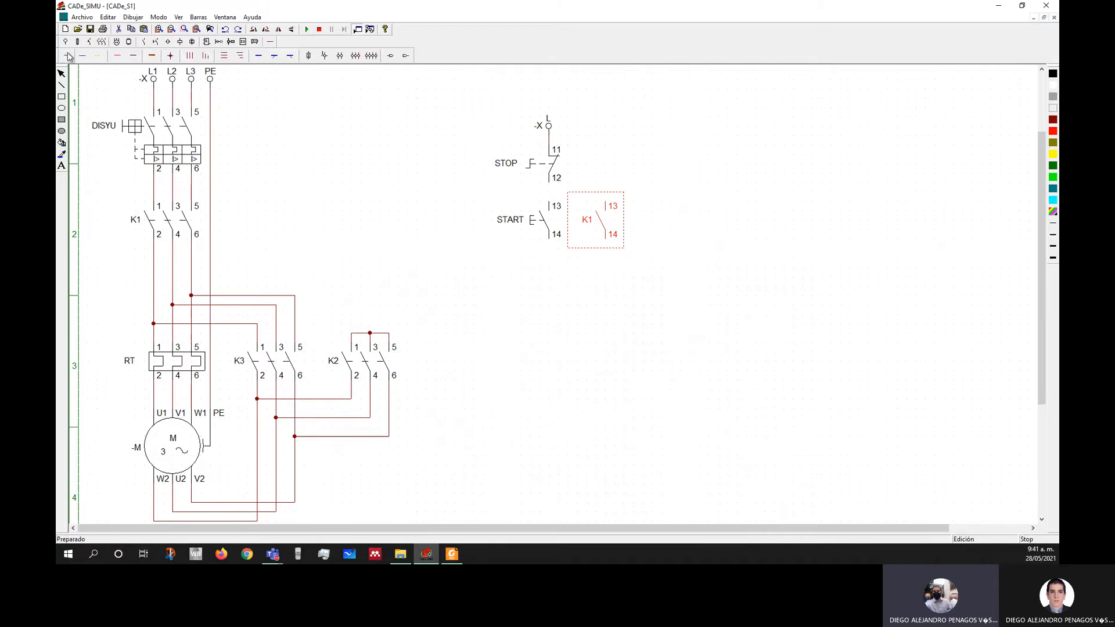
click(67, 56)
mouse_move(550, 204)
mouse_down()
mouse_move(549, 190)
mouse_move(598, 192)
mouse_up()
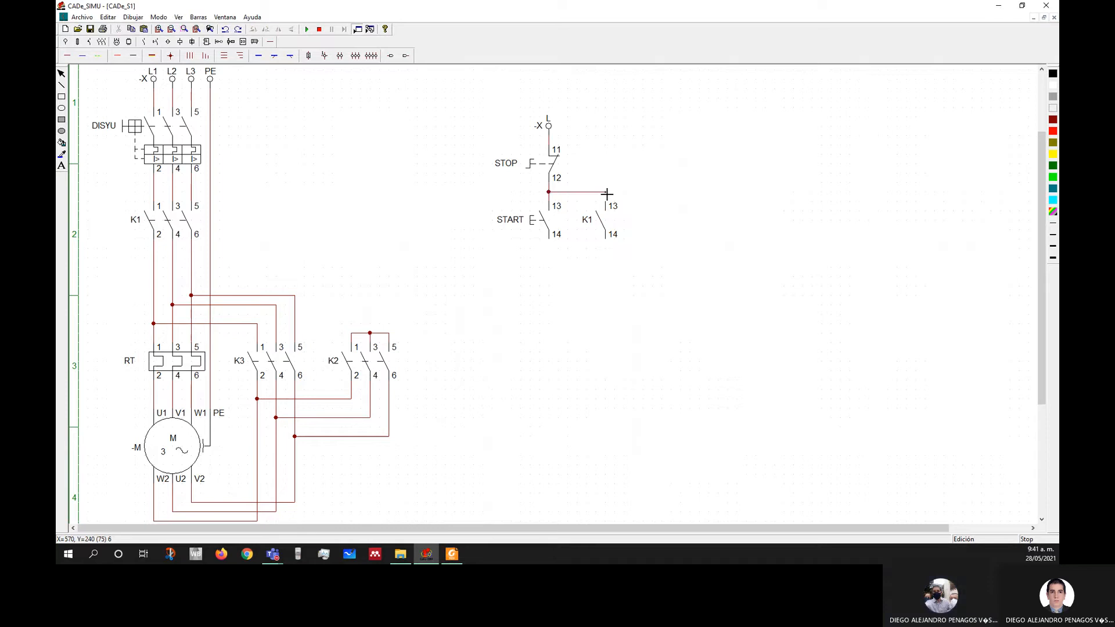
mouse_move(609, 242)
mouse_down()
mouse_move(609, 269)
mouse_move(555, 281)
mouse_move(554, 244)
mouse_up()
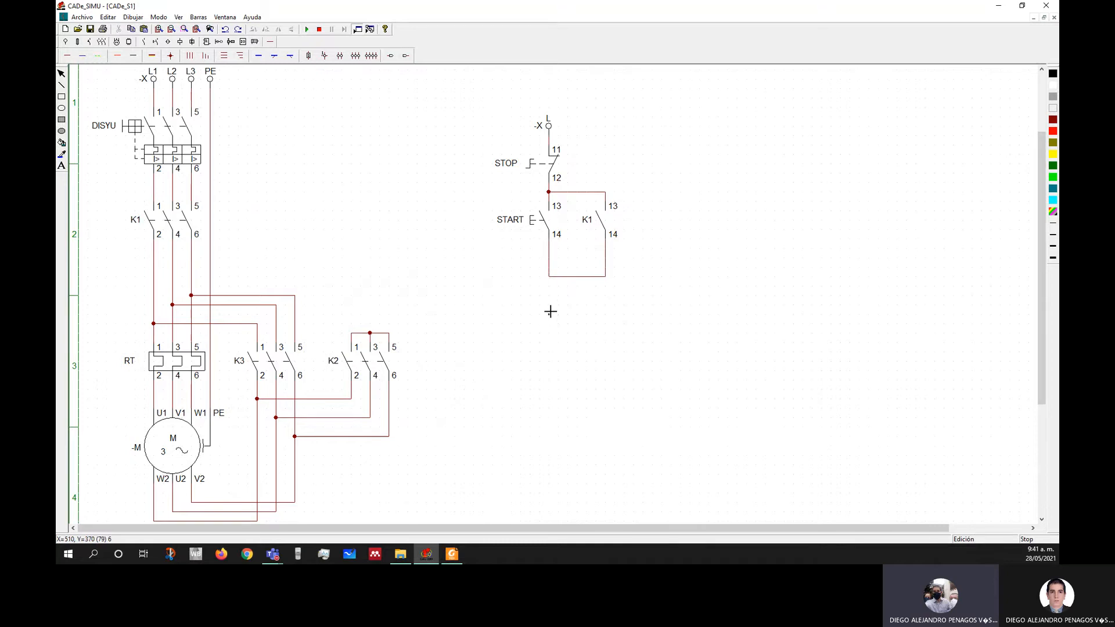
key(Escape)
click(574, 278)
key(Delete)
click(605, 259)
key(Delete)
click(549, 270)
key(Delete)
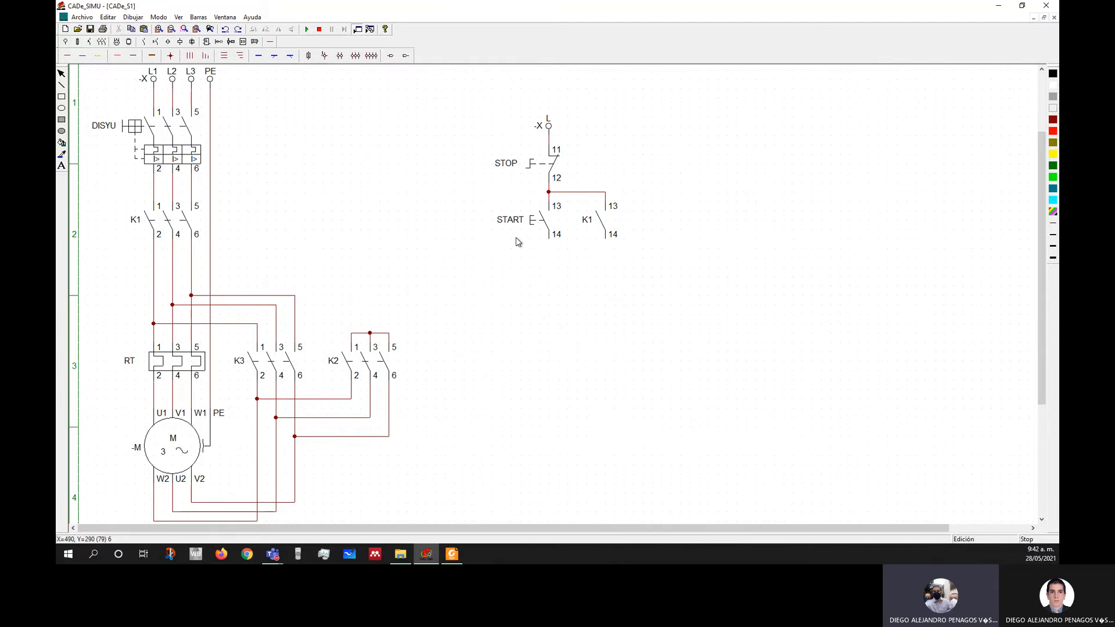
Step: Connect terminal 14 of START to terminal 14 of the K1 auxiliary contact with a phase wire
click(68, 55)
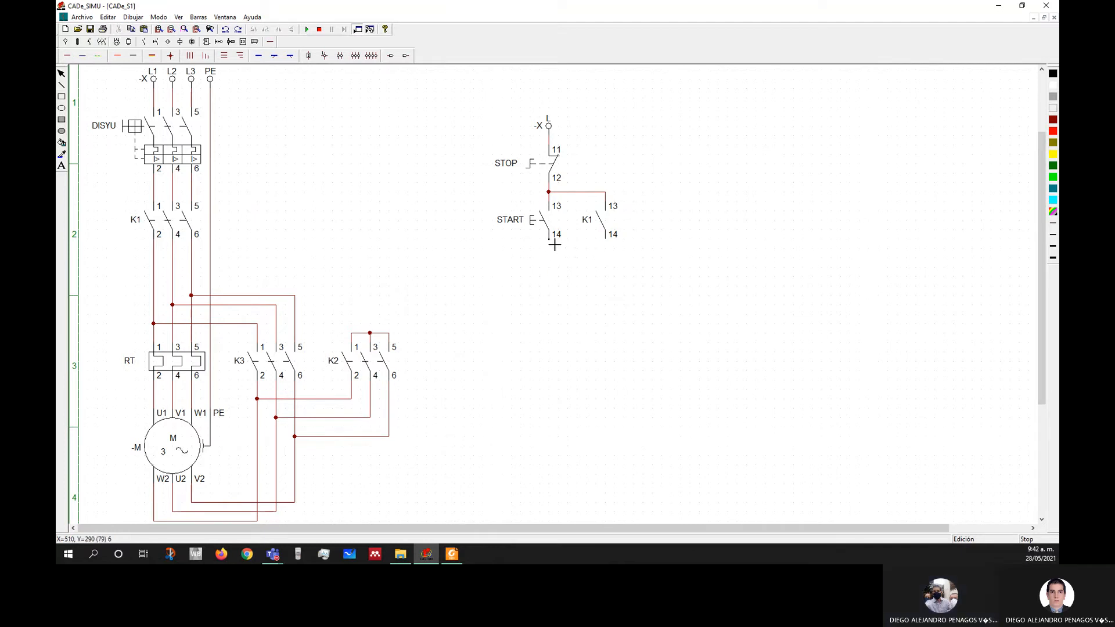
mouse_move(550, 239)
mouse_down()
mouse_move(552, 261)
mouse_move(606, 264)
mouse_up()
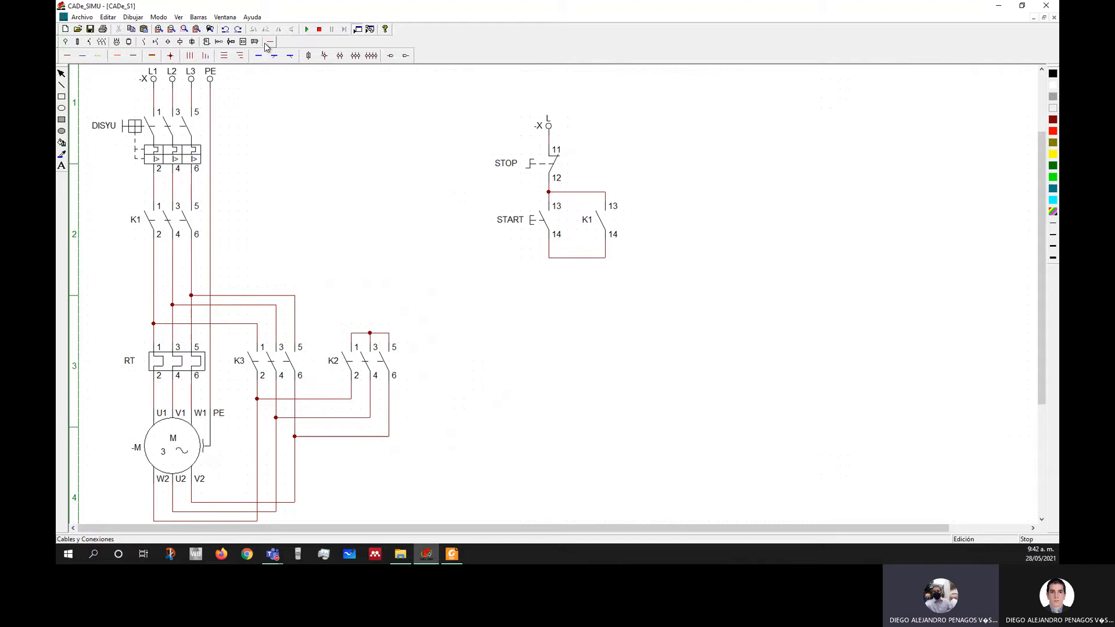
Step: Place a monostable coil below START and a telerruptor coil beside it, both with terminals A1 and A2
mouse_move(179, 41)
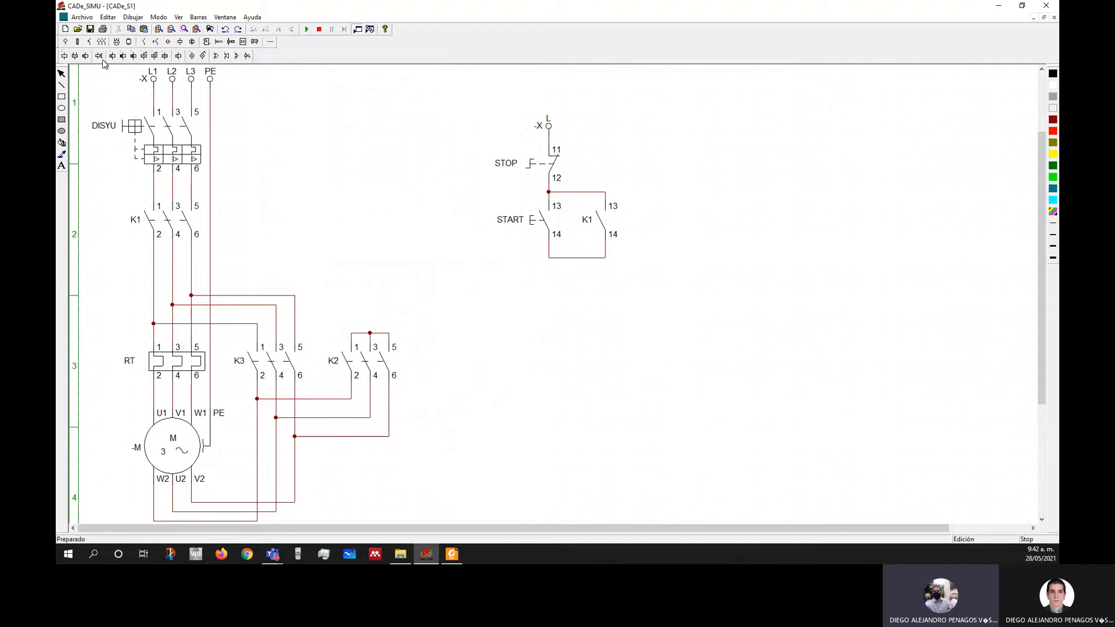
click(65, 55)
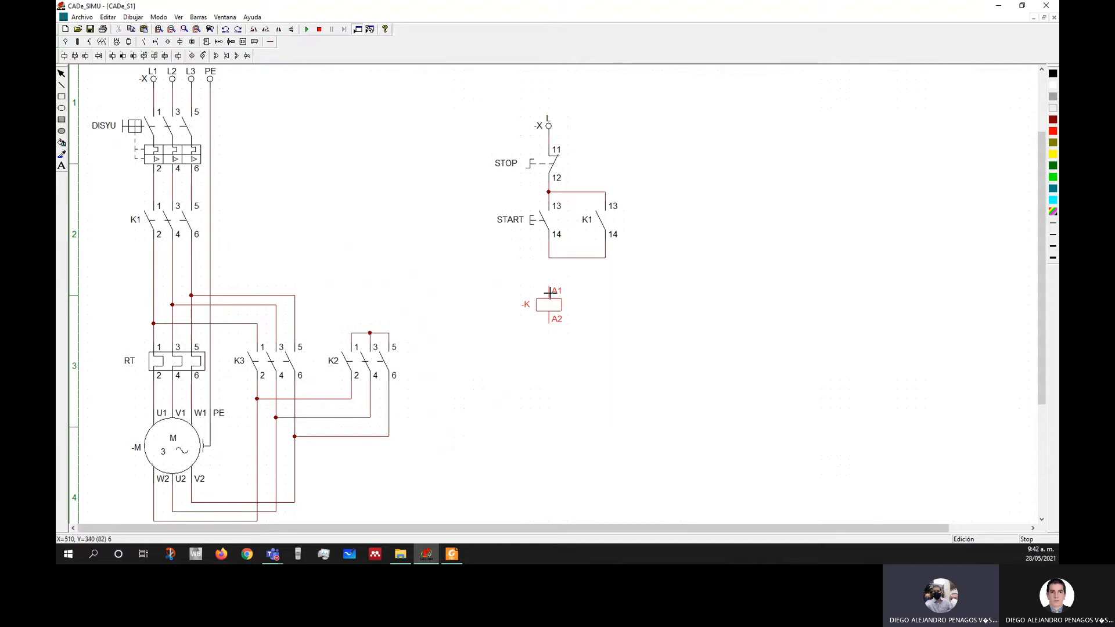
click(548, 311)
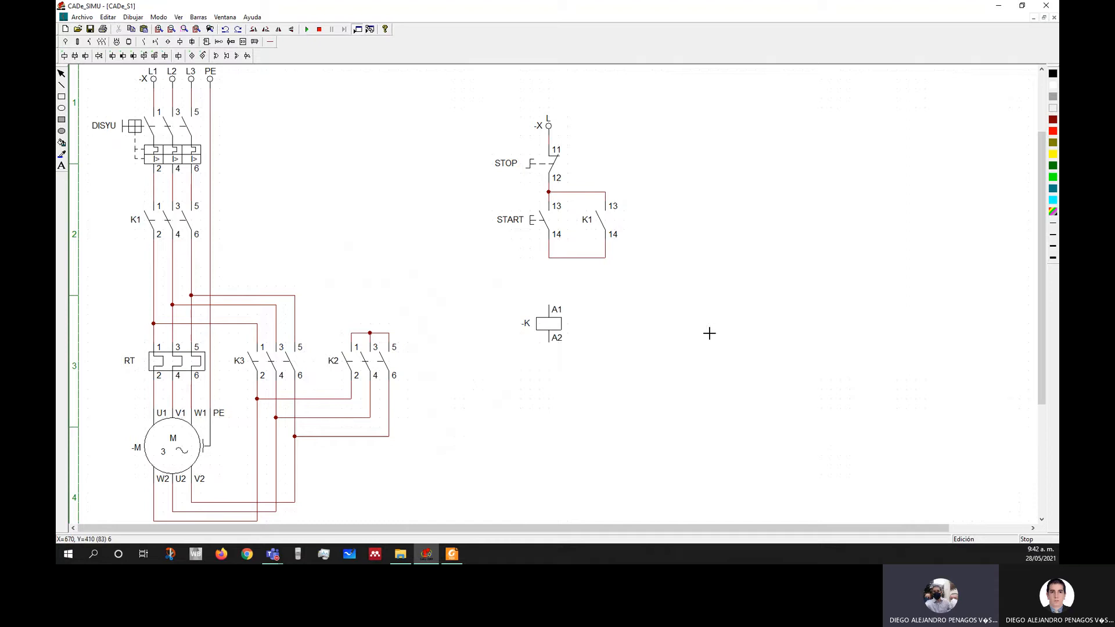
key(Escape)
click(85, 55)
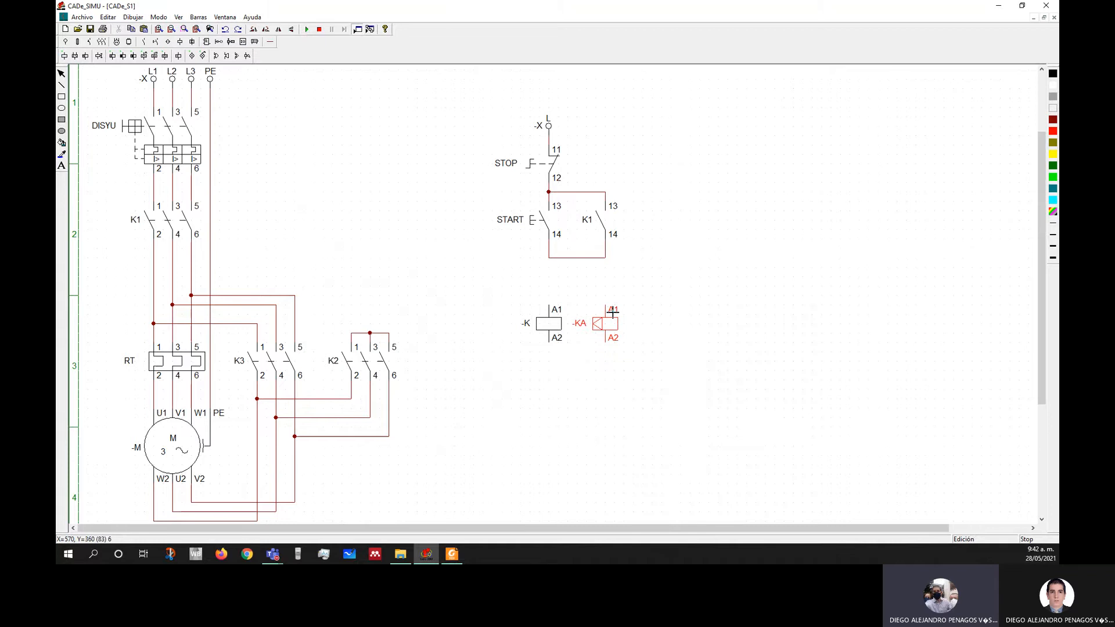
click(613, 311)
Step: Connect terminal A1 of both coils to the common wire below START and the K1 auxiliary contact
click(270, 42)
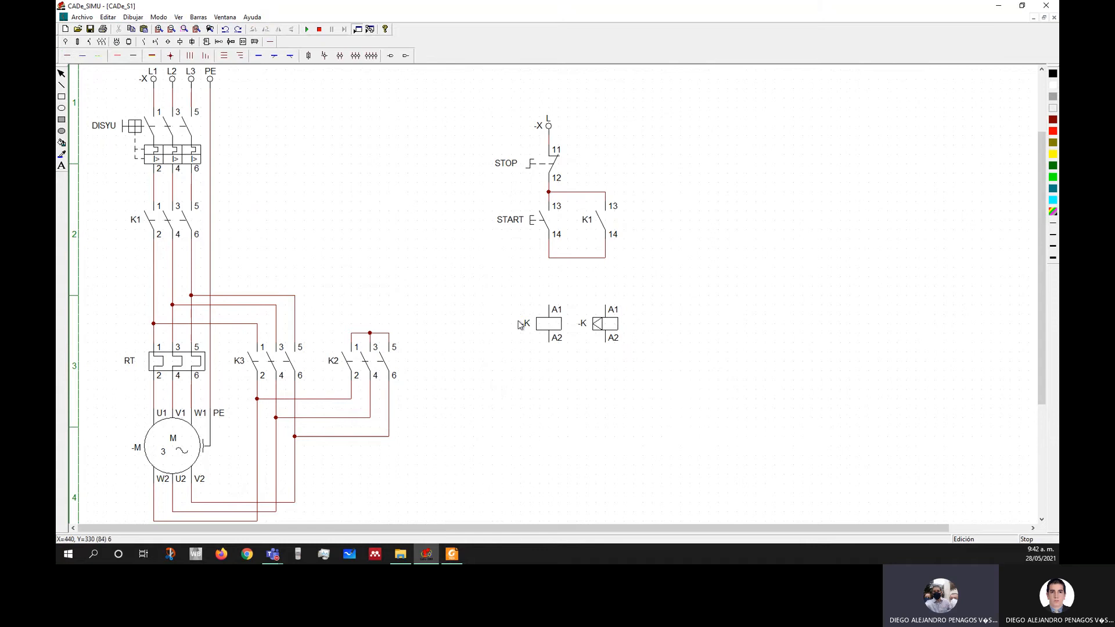
click(67, 55)
drag(552, 307, 549, 257)
mouse_move(608, 305)
mouse_down()
mouse_move(607, 286)
mouse_move(549, 286)
mouse_up()
Step: Place a neutral supply terminal N below the coils, just left of the monostable coil
click(65, 41)
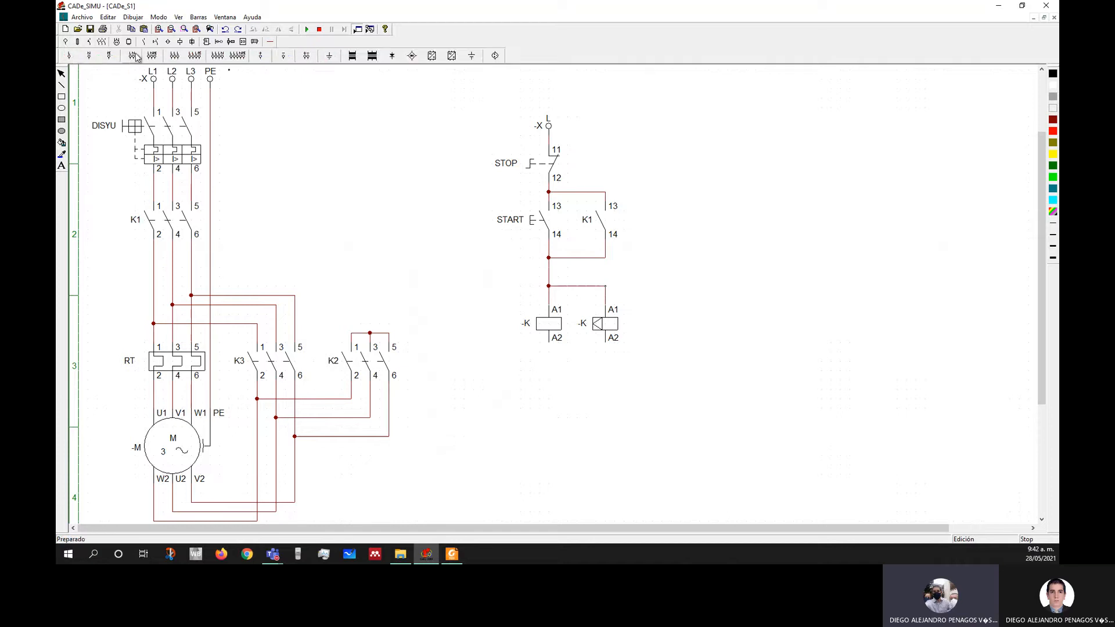
click(95, 57)
click(515, 375)
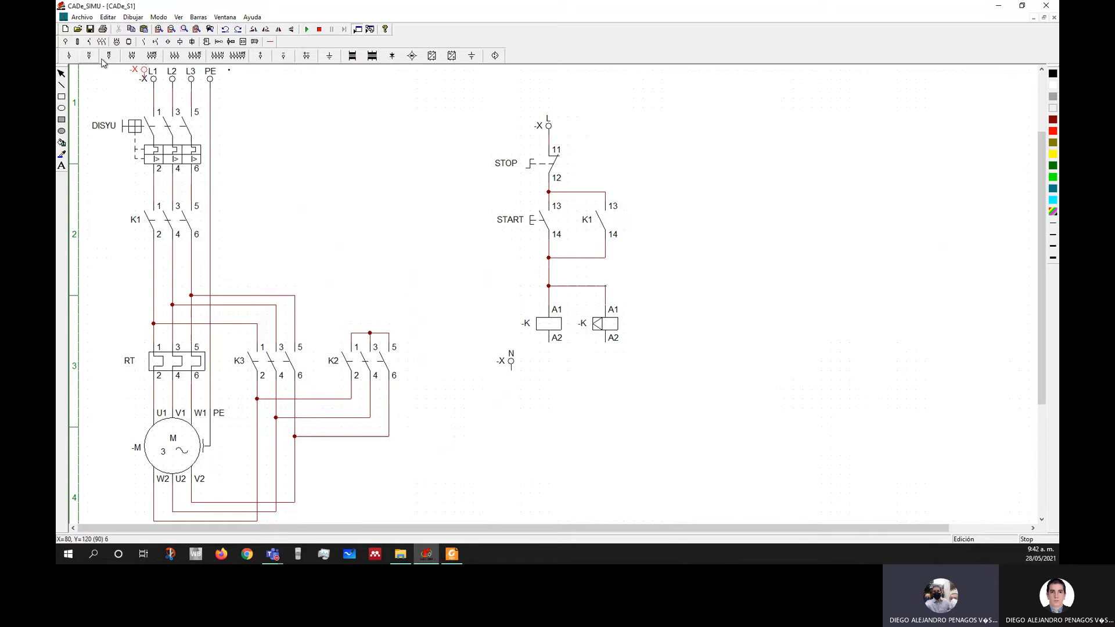
Step: Connect supply terminal N to terminal A2 of both coils with neutral wires
click(270, 41)
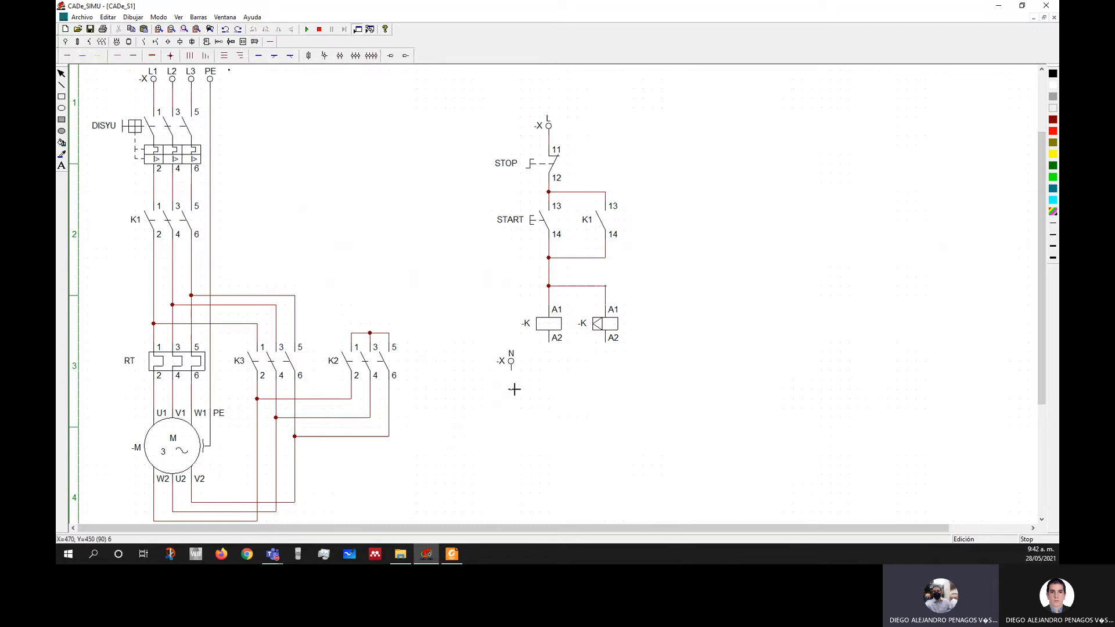
click(609, 383)
click(549, 344)
click(553, 379)
right_click(737, 294)
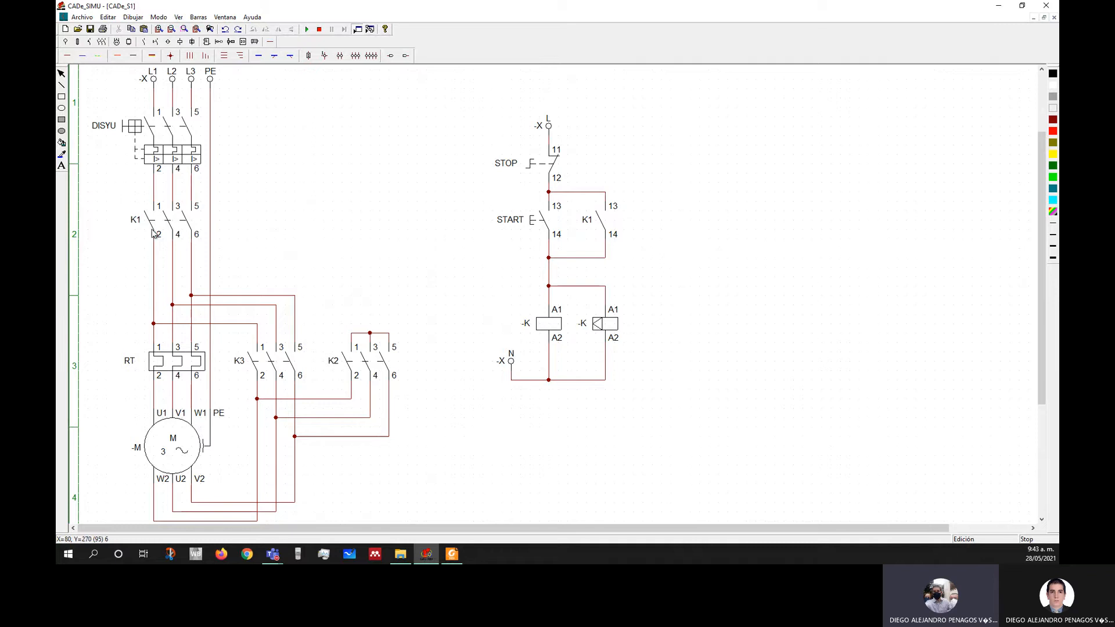
Step: Rename the monostable coil as K1 and the telerruptor coil as T1
double_click(548, 327)
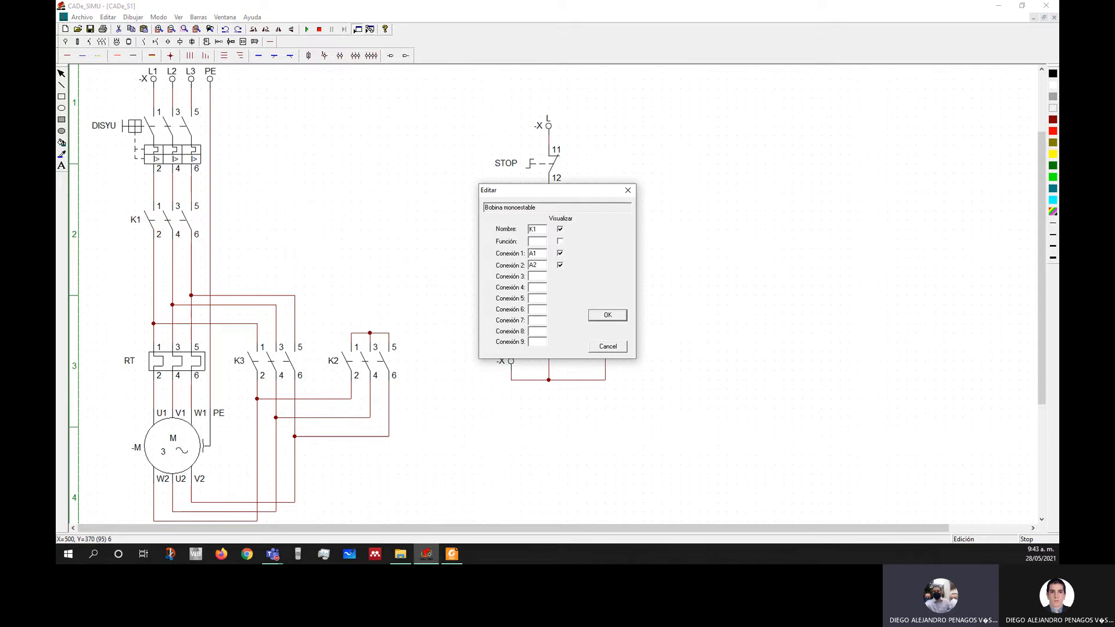
click(608, 315)
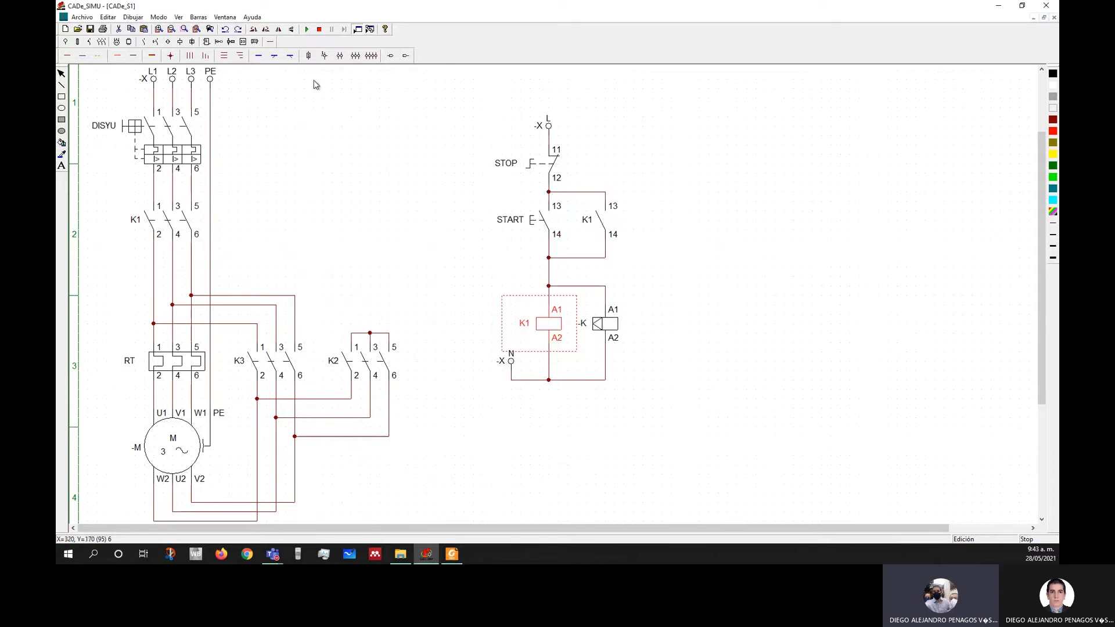
double_click(608, 325)
drag(544, 231, 492, 234)
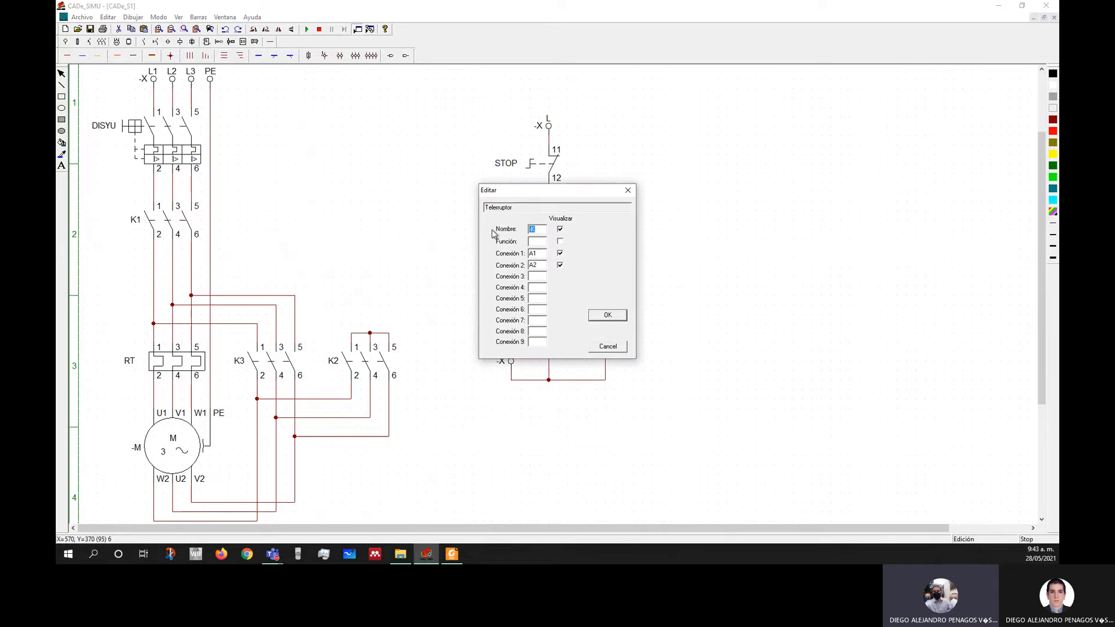
click(607, 316)
click(743, 295)
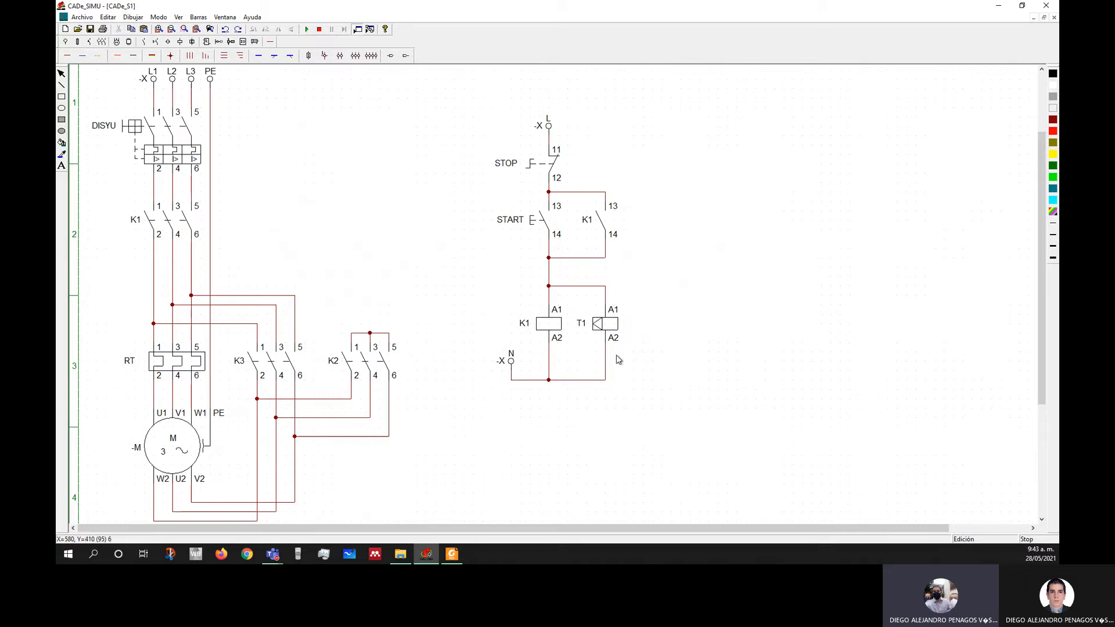
Step: Replace the telerruptor coil beside coil K1 with an on-delay timer coil in the same position
click(615, 332)
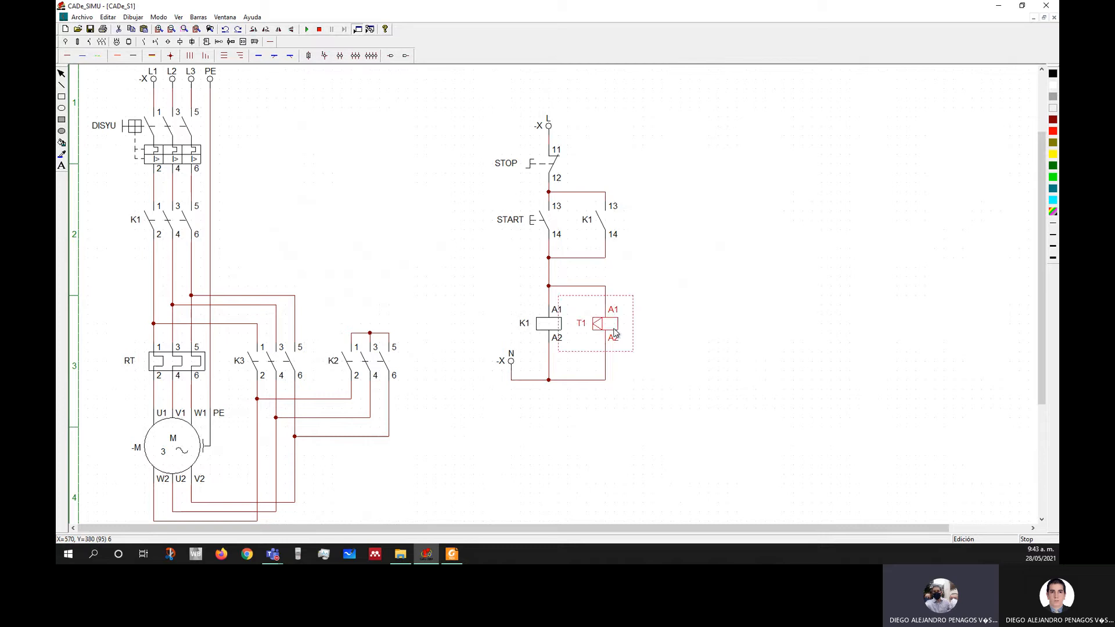
key(Delete)
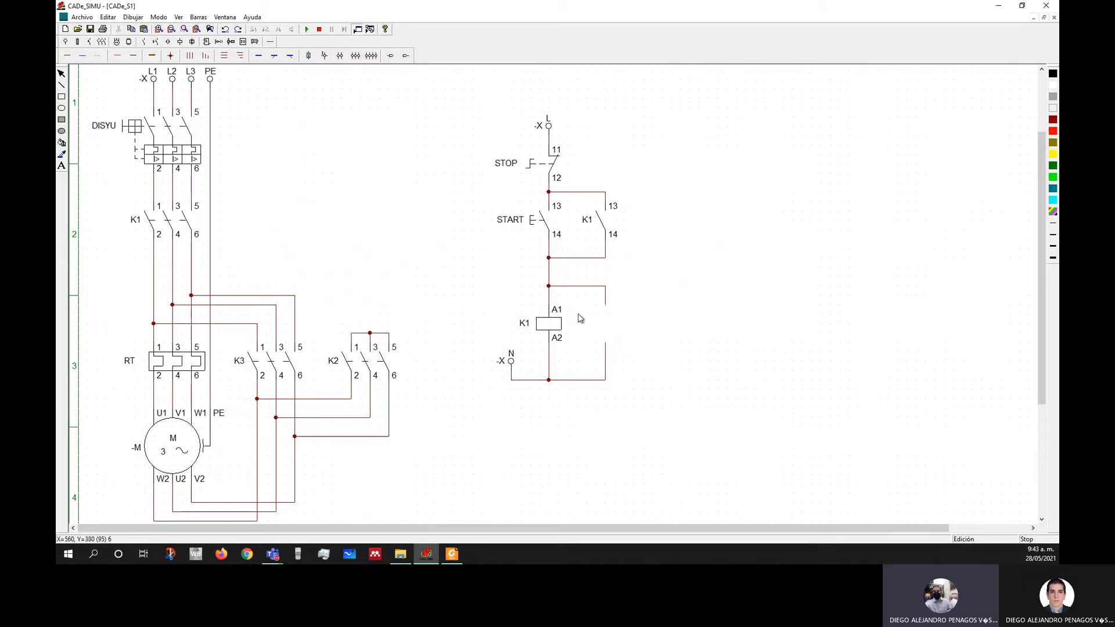
click(190, 42)
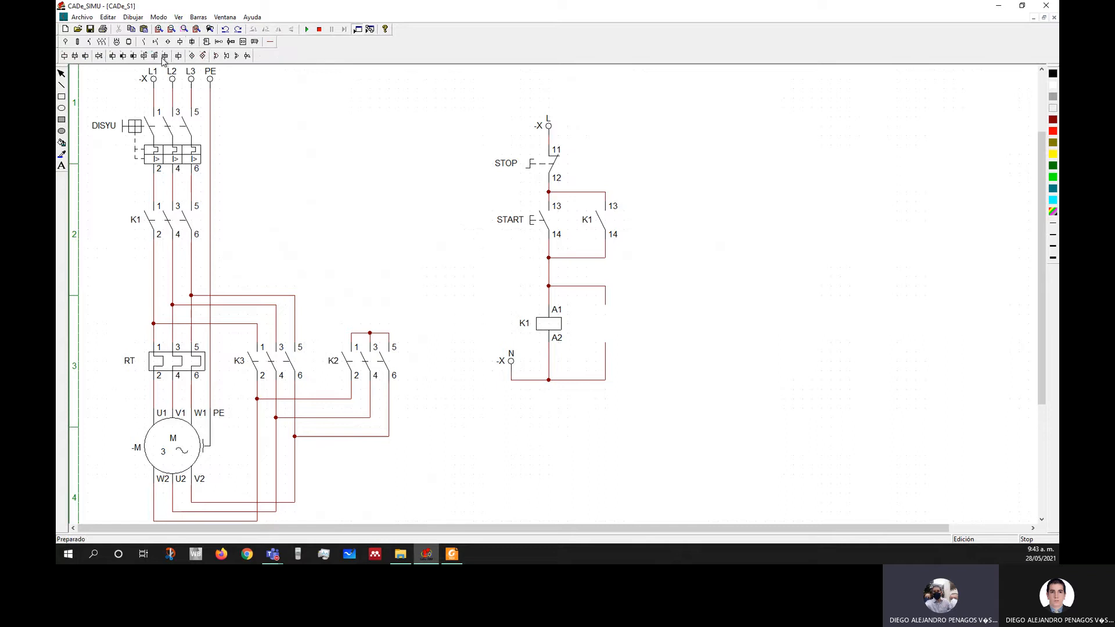
click(112, 56)
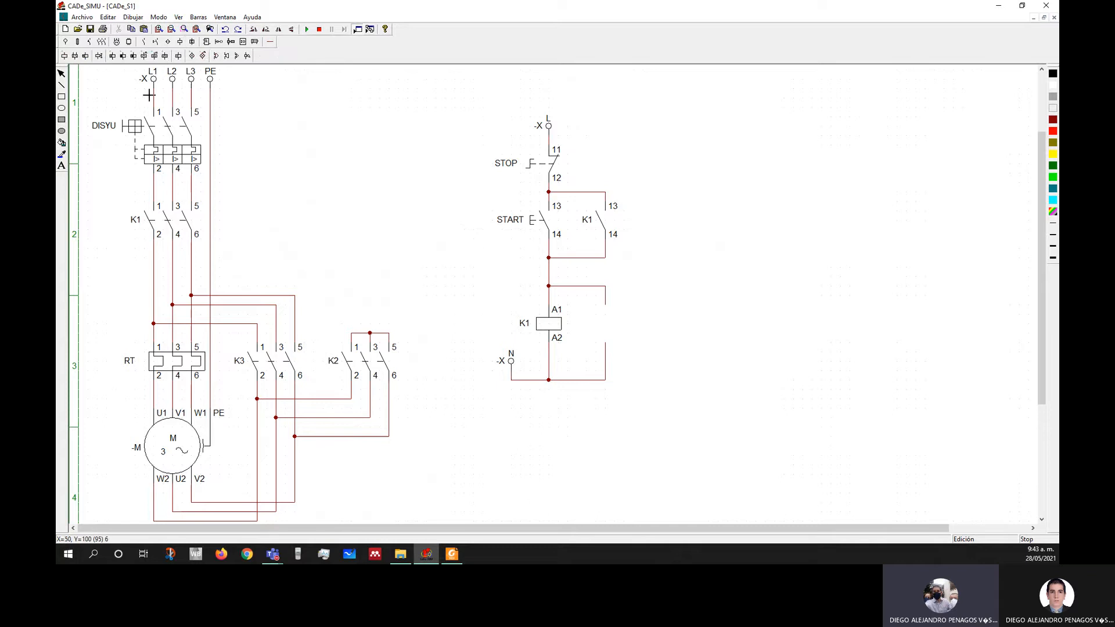
click(609, 306)
right_click(608, 361)
Step: Name the on-delay timer T1
double_click(604, 332)
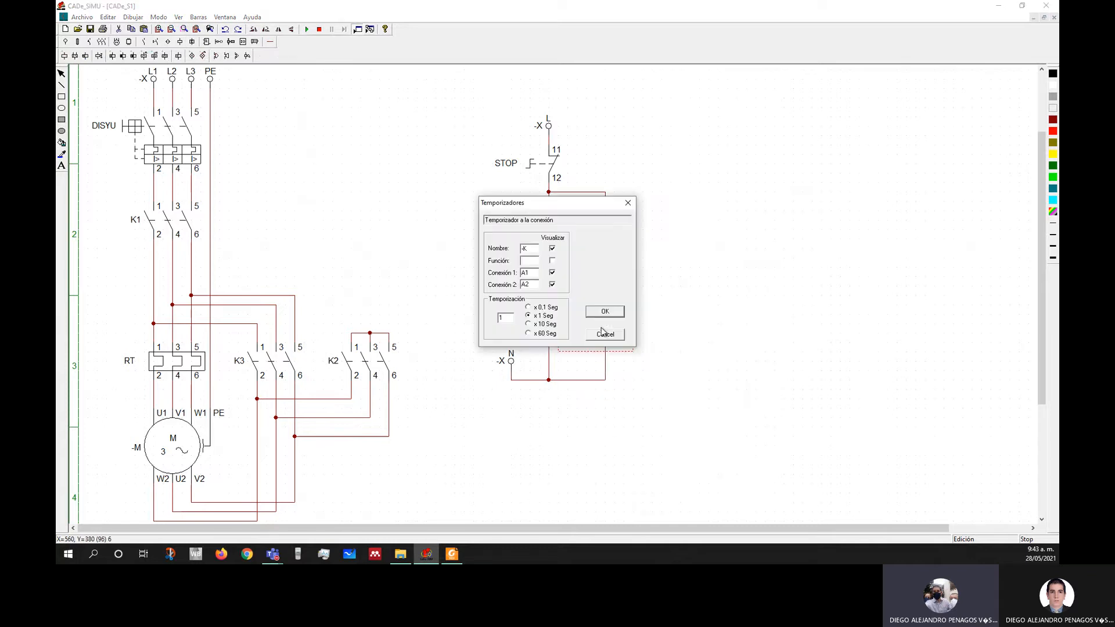
text(T1)
click(603, 311)
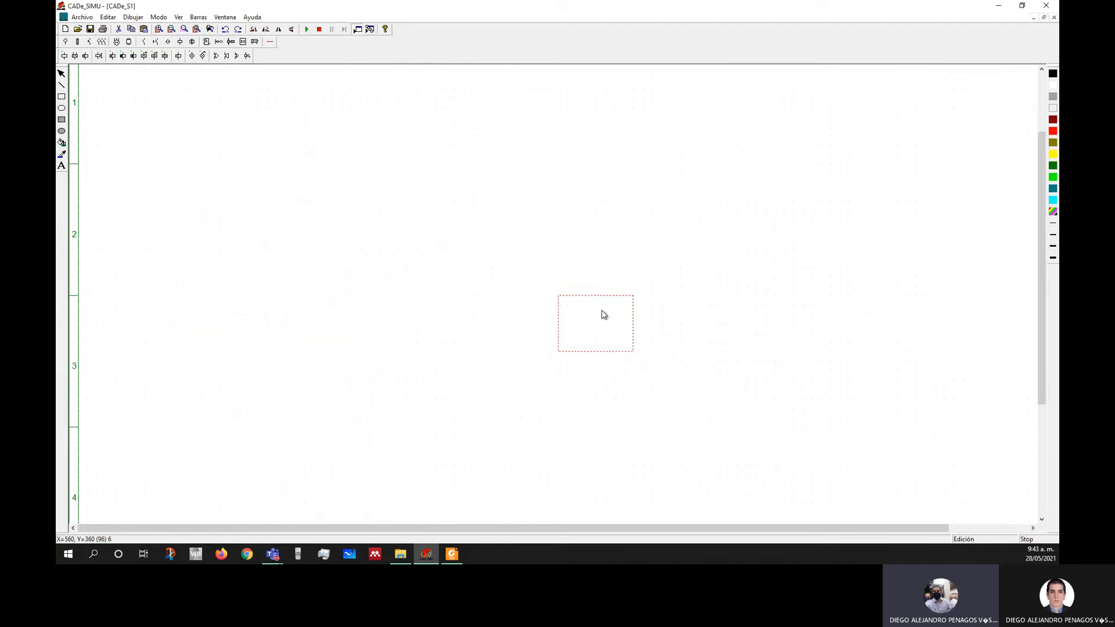
Step: Place two more coils with terminals A1 and A2 in a row to the right of timer T1
click(86, 55)
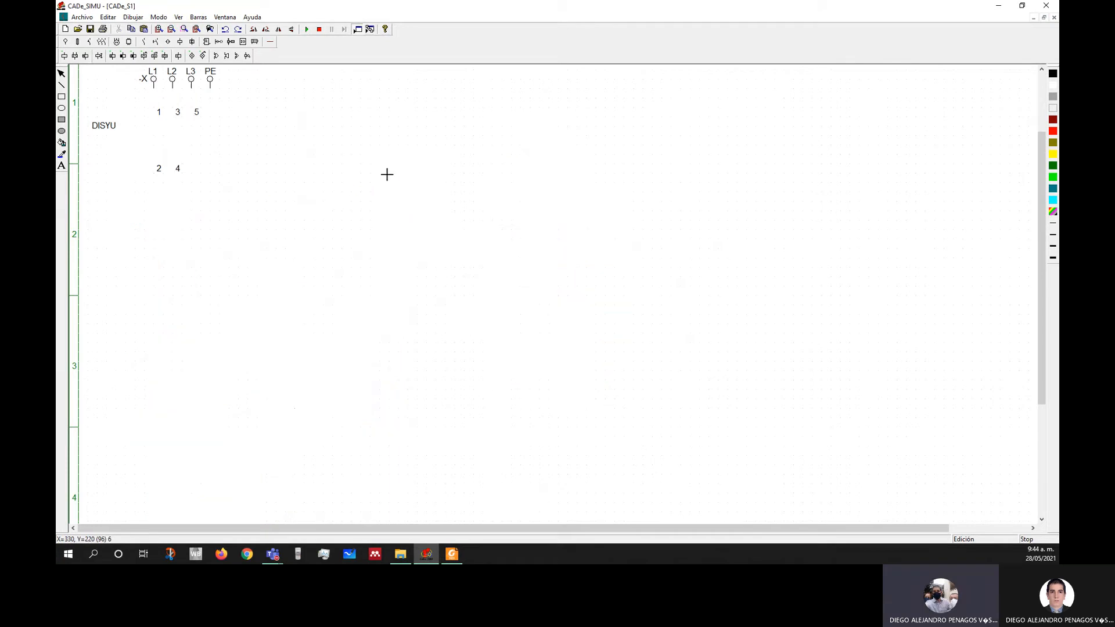
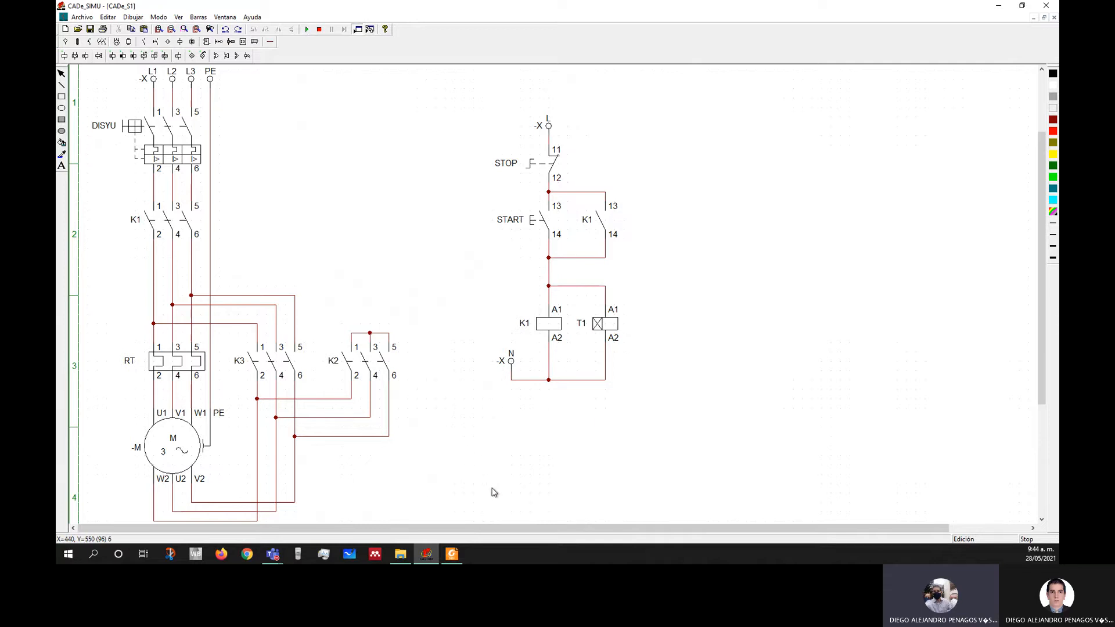
click(361, 364)
click(74, 55)
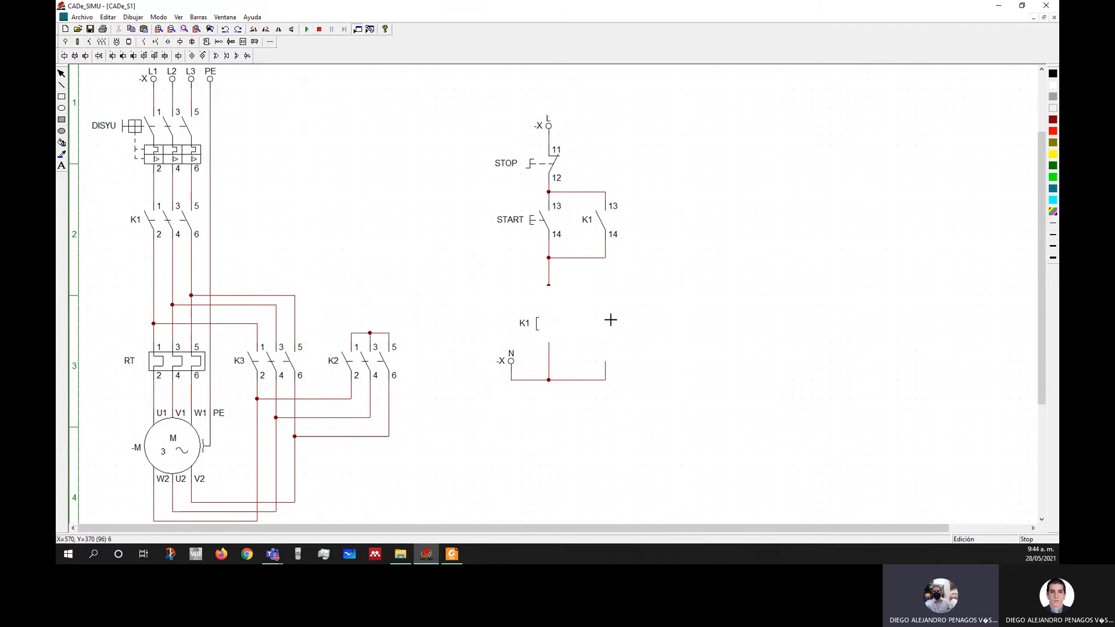
click(680, 313)
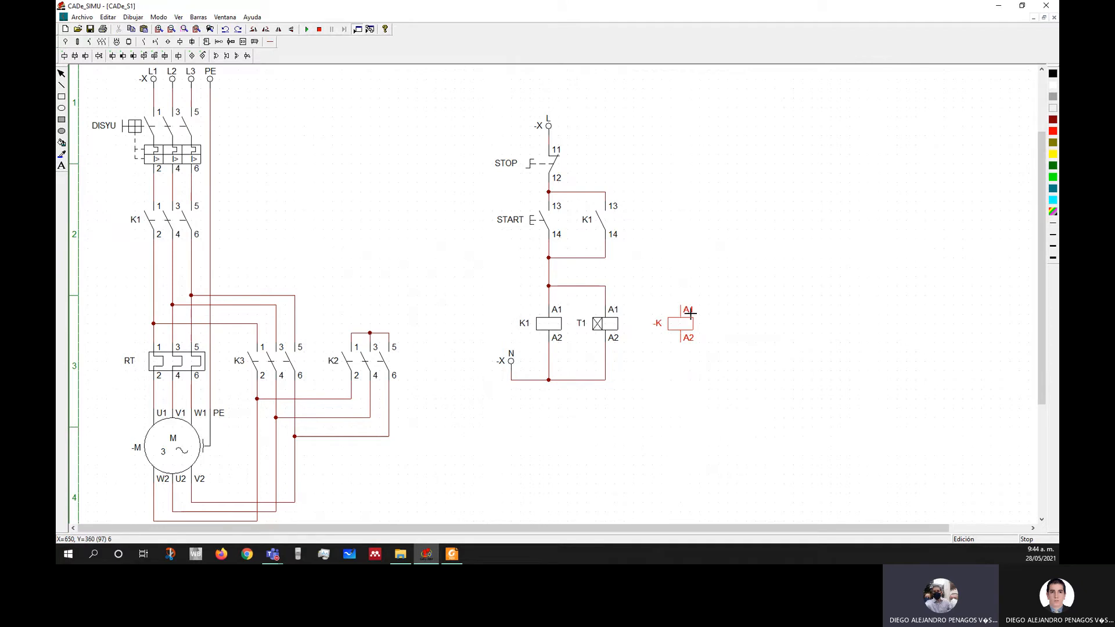
click(746, 308)
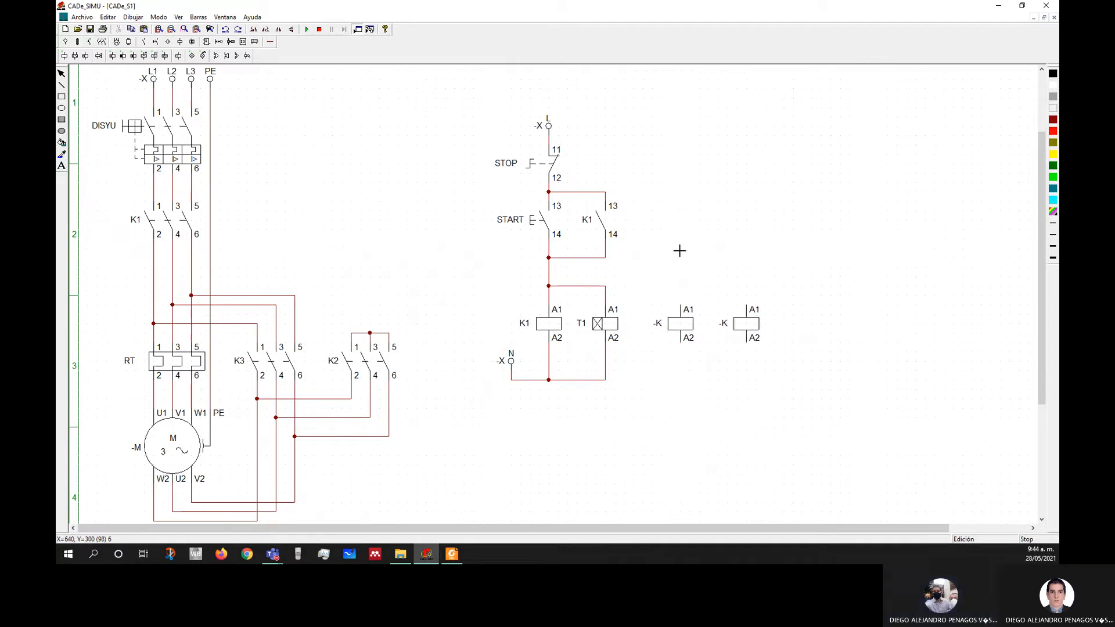
Step: Wire terminal A2 of the two unnamed coils to the neutral line and mark the junctions on that line, including T1's
click(270, 41)
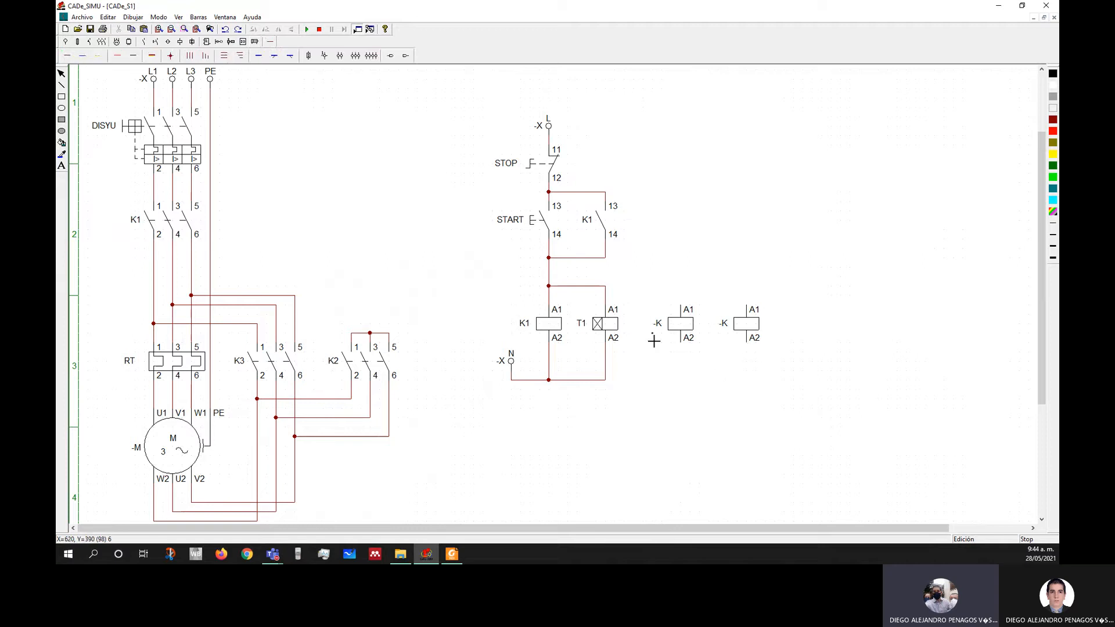
click(746, 344)
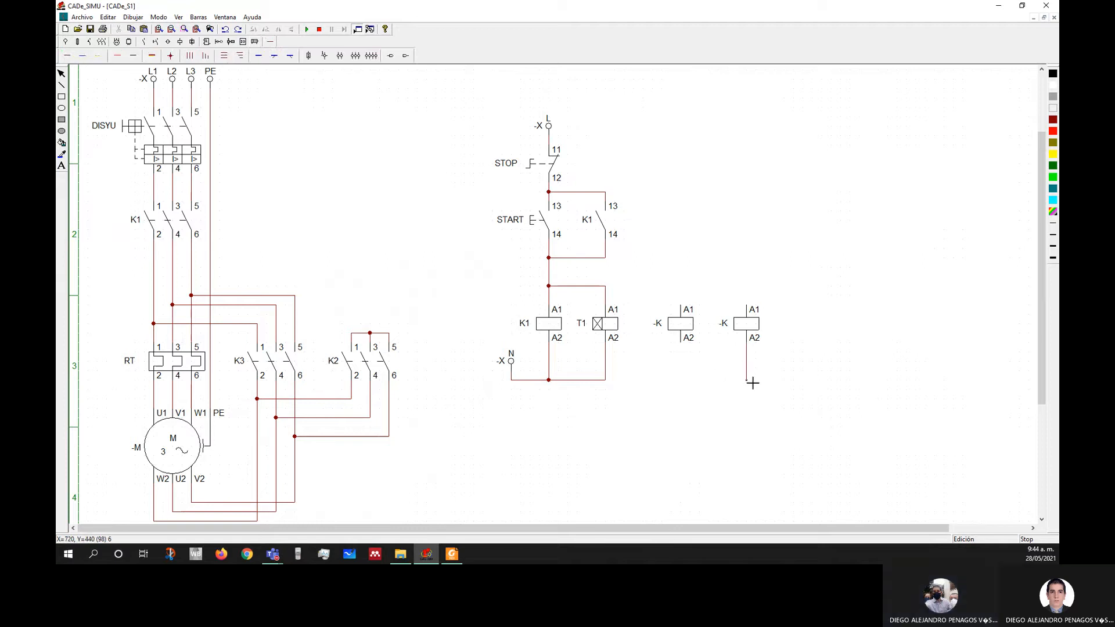
click(606, 381)
click(680, 344)
click(680, 380)
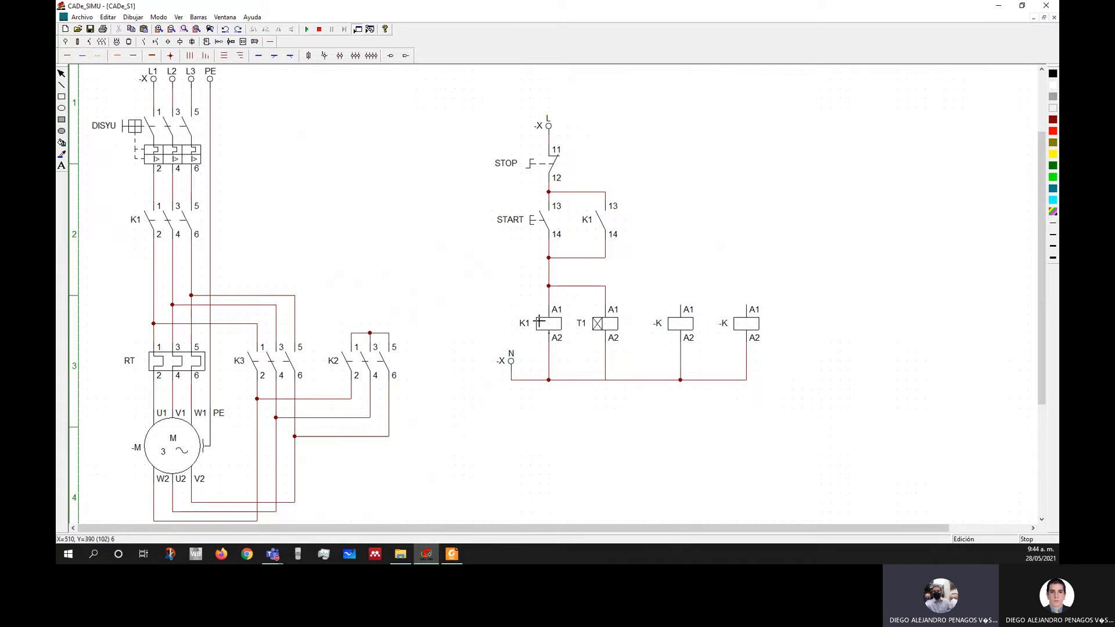
click(170, 57)
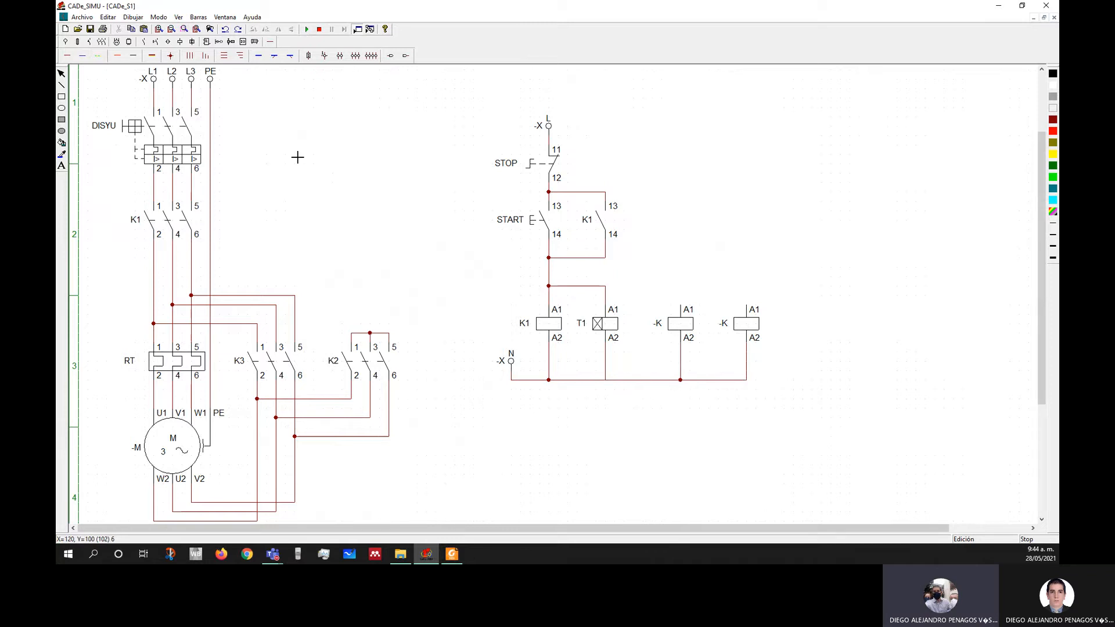
click(605, 380)
Step: Name the first coil beside timer T1 as K2 and the last coil in the row as K3
double_click(683, 330)
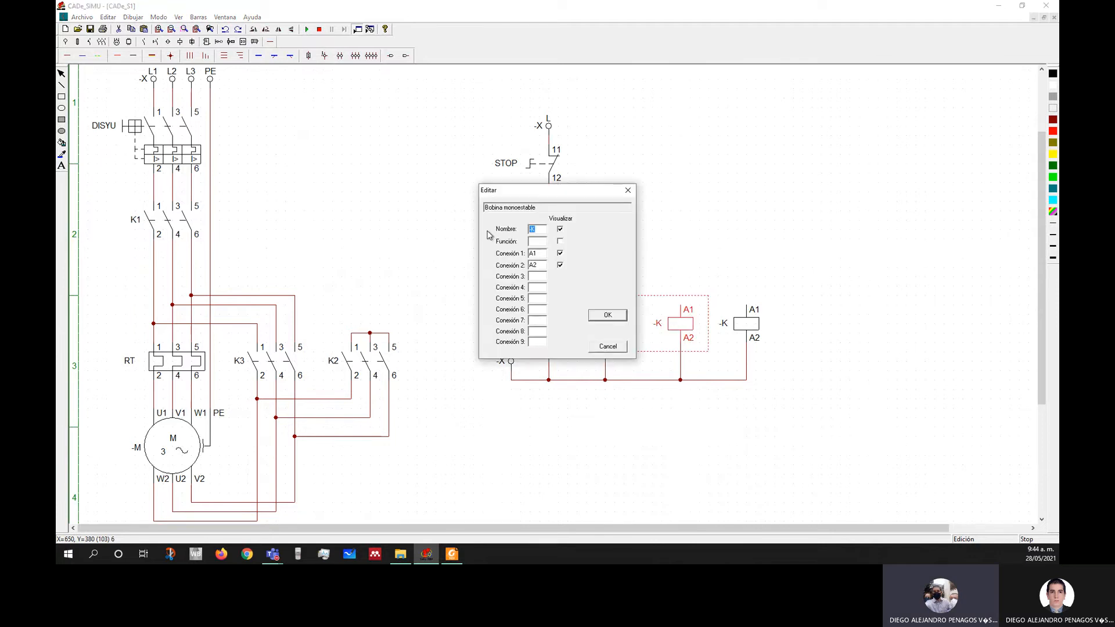
text(K2)
click(593, 314)
click(357, 360)
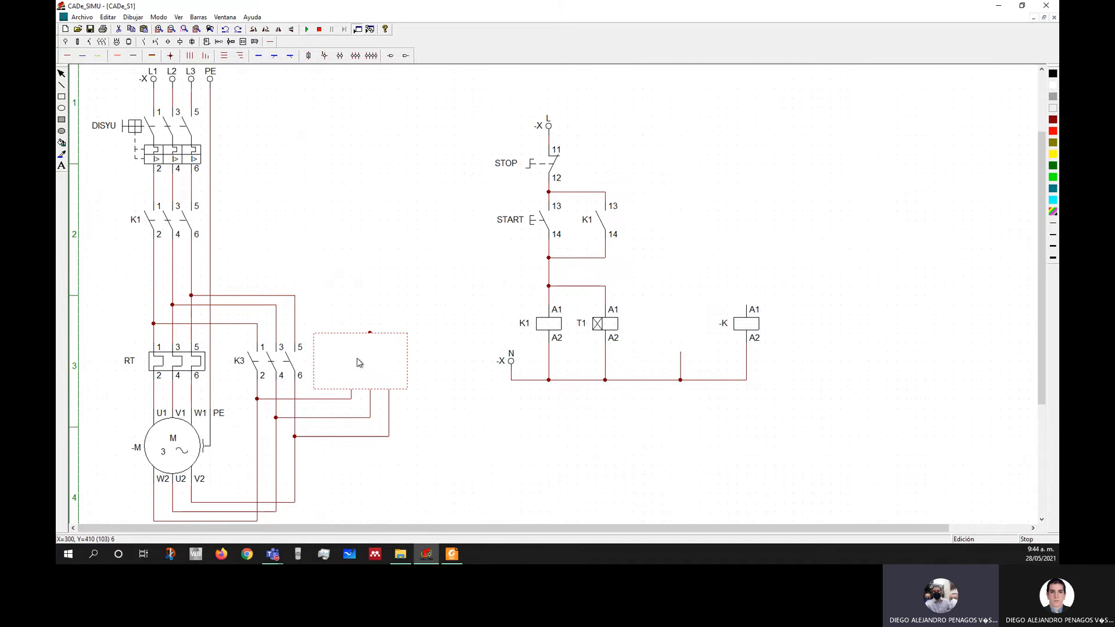
double_click(746, 324)
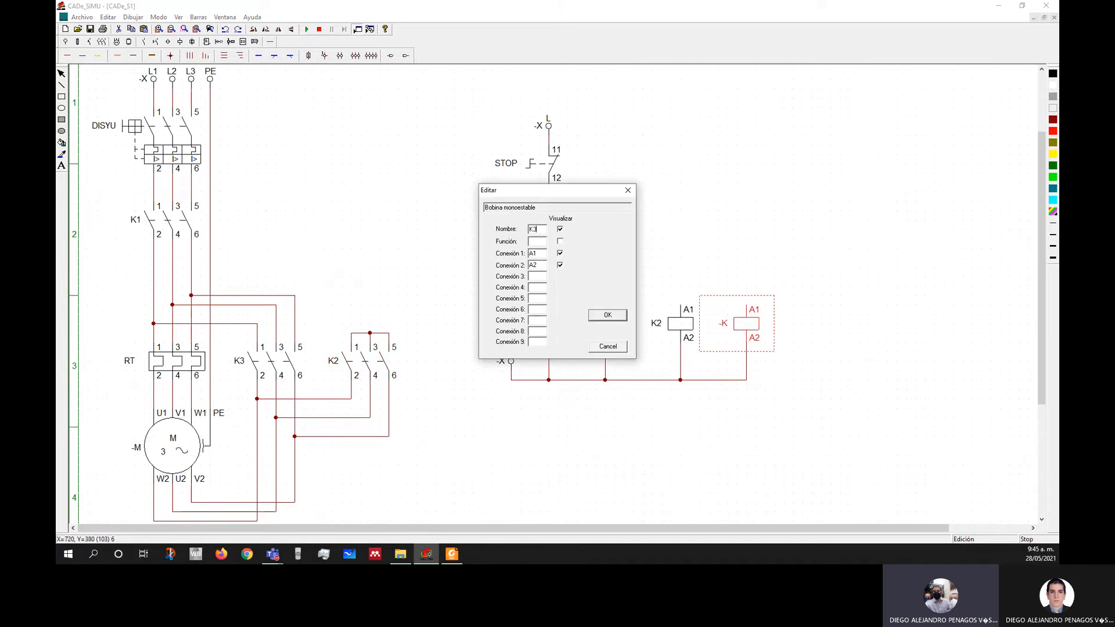
click(598, 319)
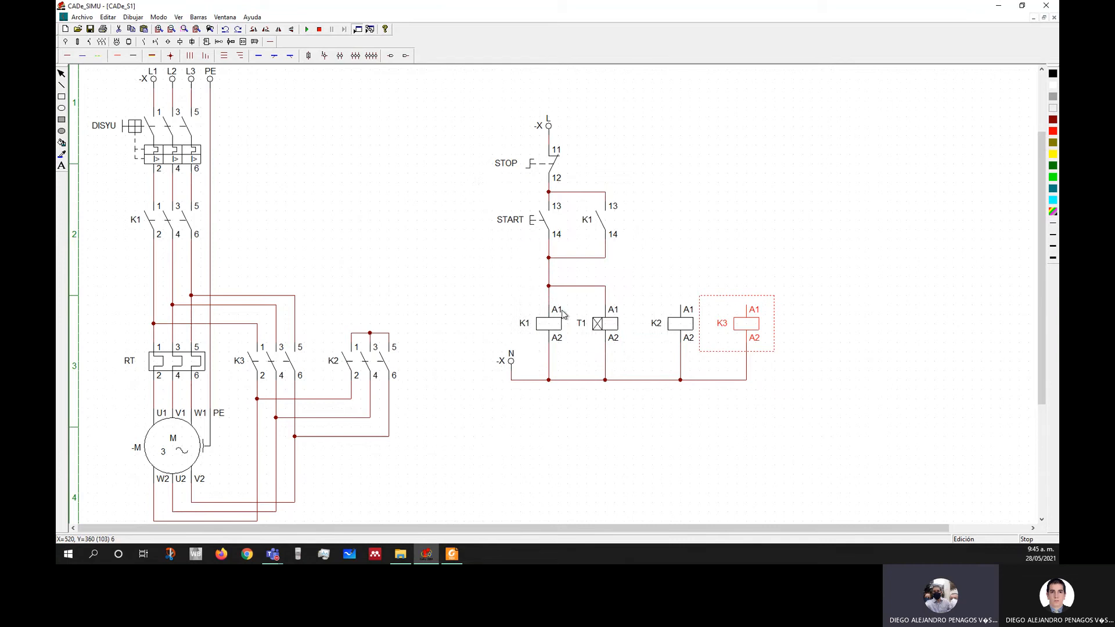
click(644, 443)
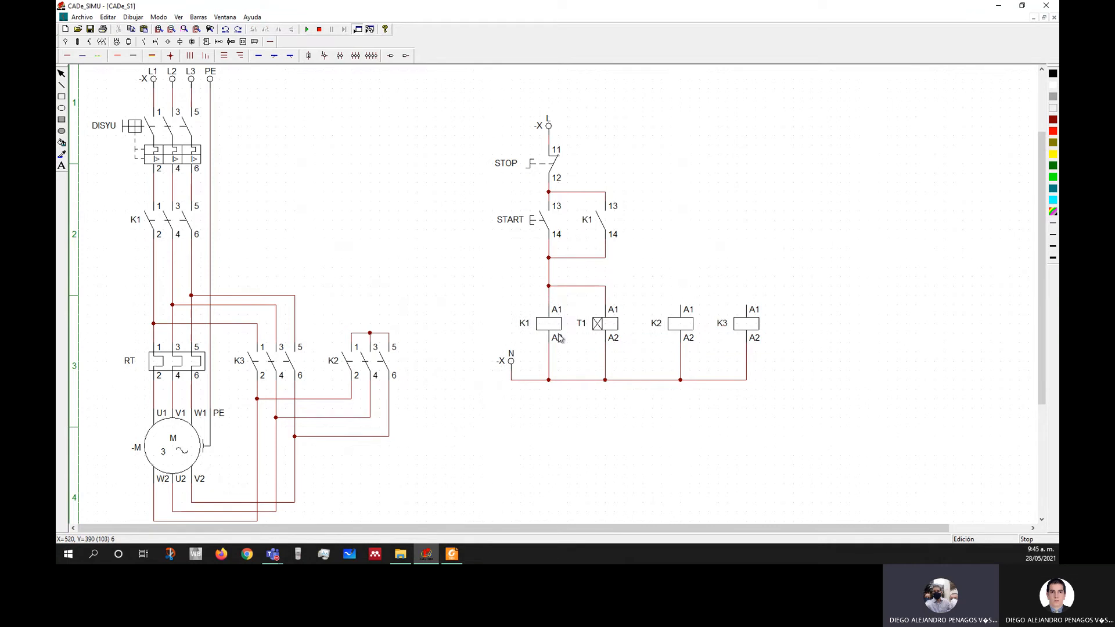
click(676, 323)
click(379, 360)
click(748, 327)
click(253, 360)
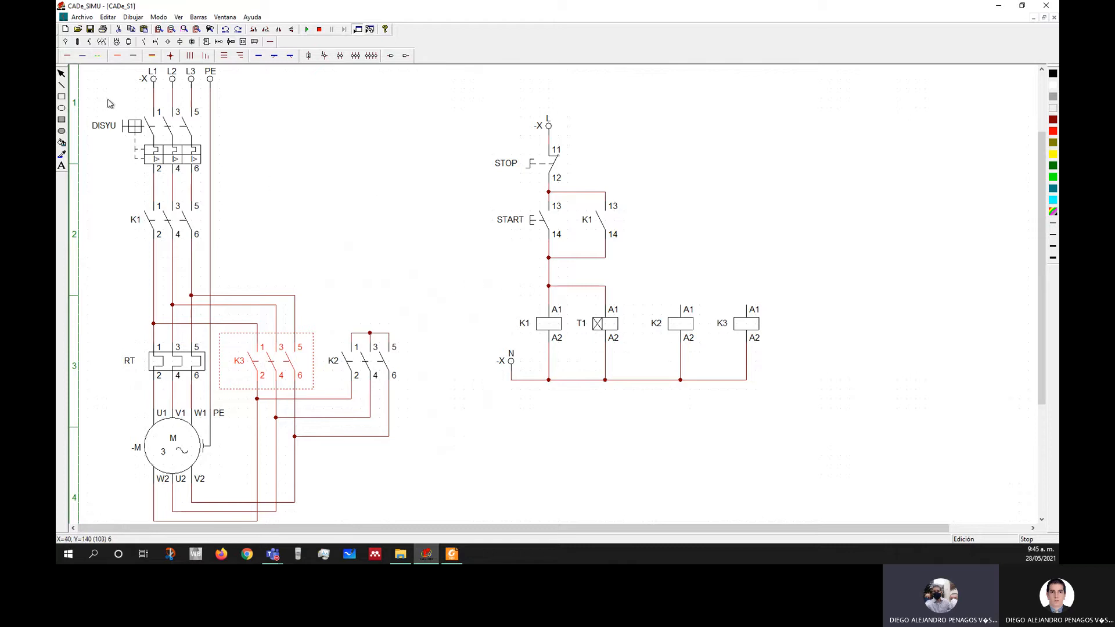
Step: Place a normally closed contact with terminals 11 and 12 above each of coils K2 and K3
click(89, 41)
click(101, 41)
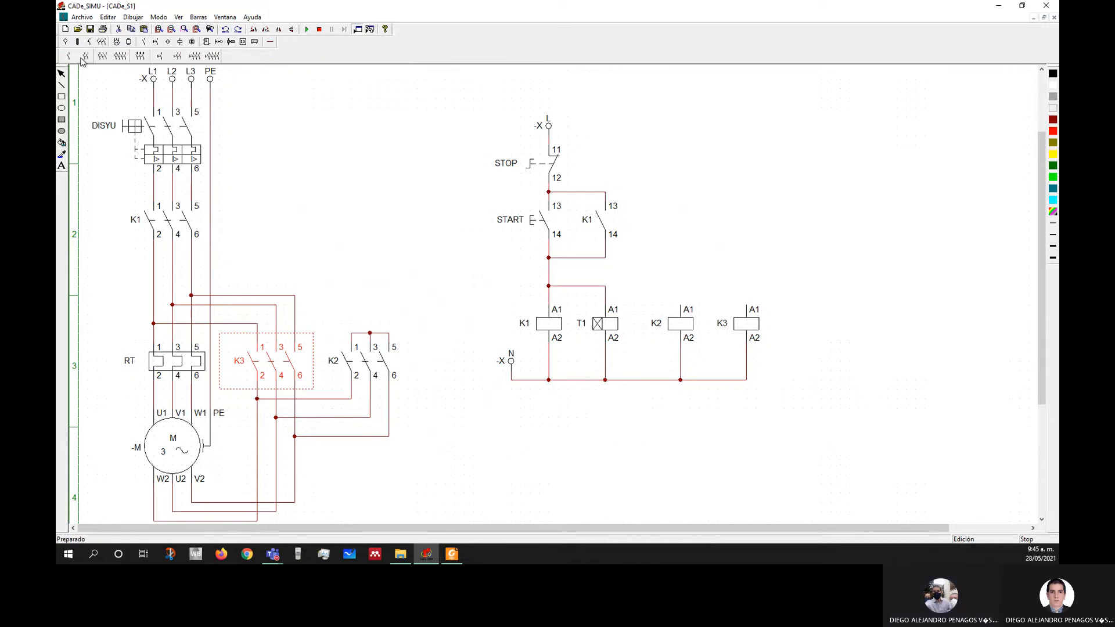
click(143, 42)
click(78, 55)
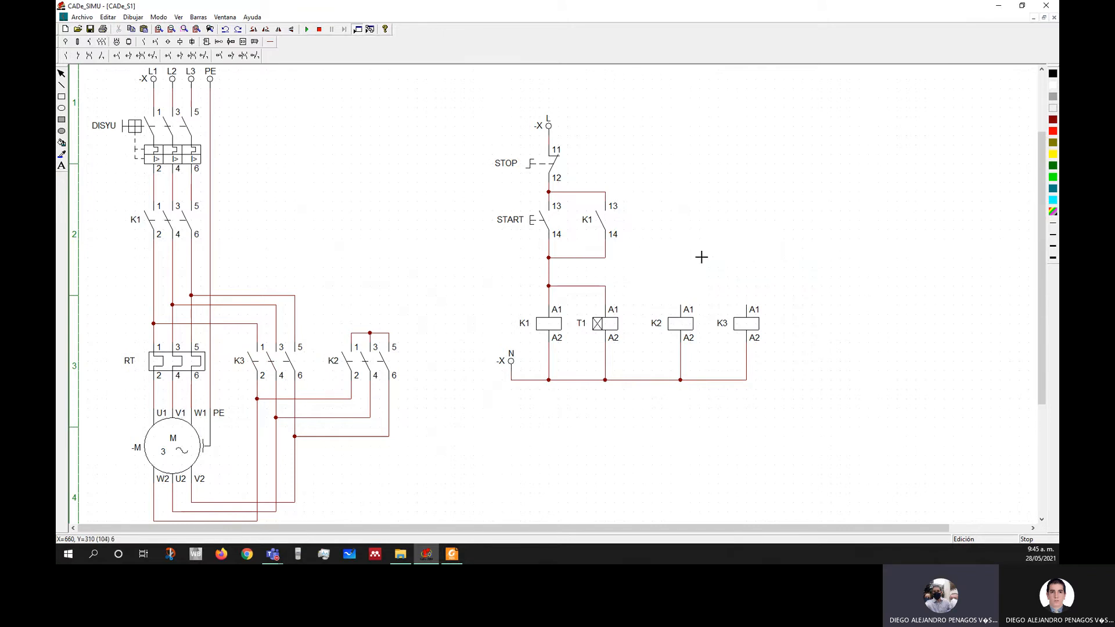
click(684, 262)
click(750, 261)
click(270, 41)
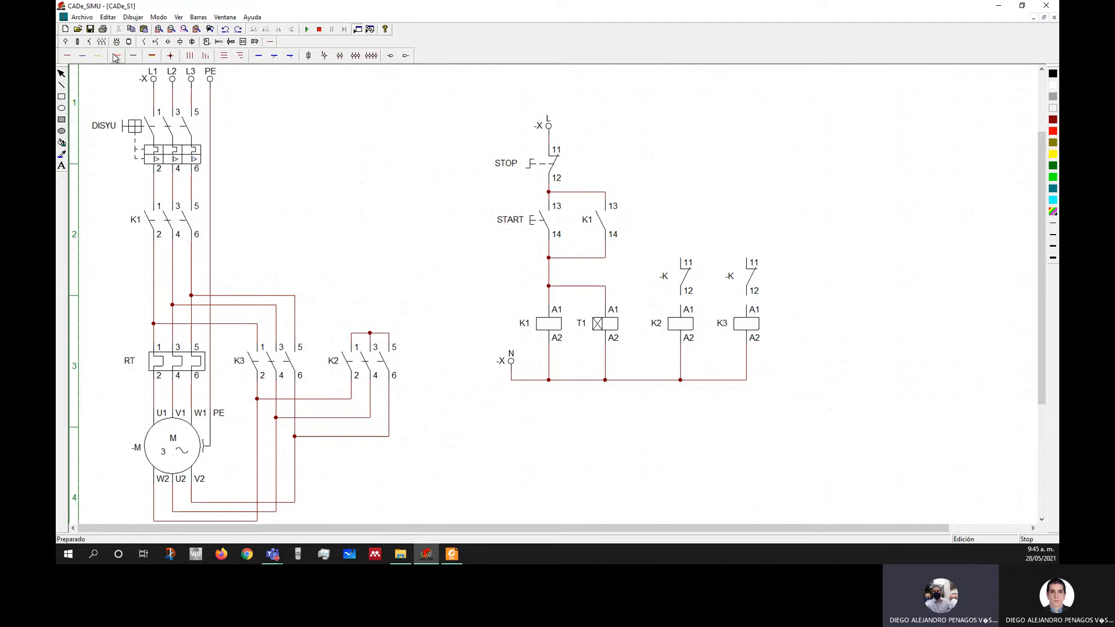
click(68, 57)
right_click(712, 194)
Step: Place an on-delay normally open contact (67-68) in the K3 branch and an on-delay normally closed contact (55-56) in the K2 branch
click(146, 44)
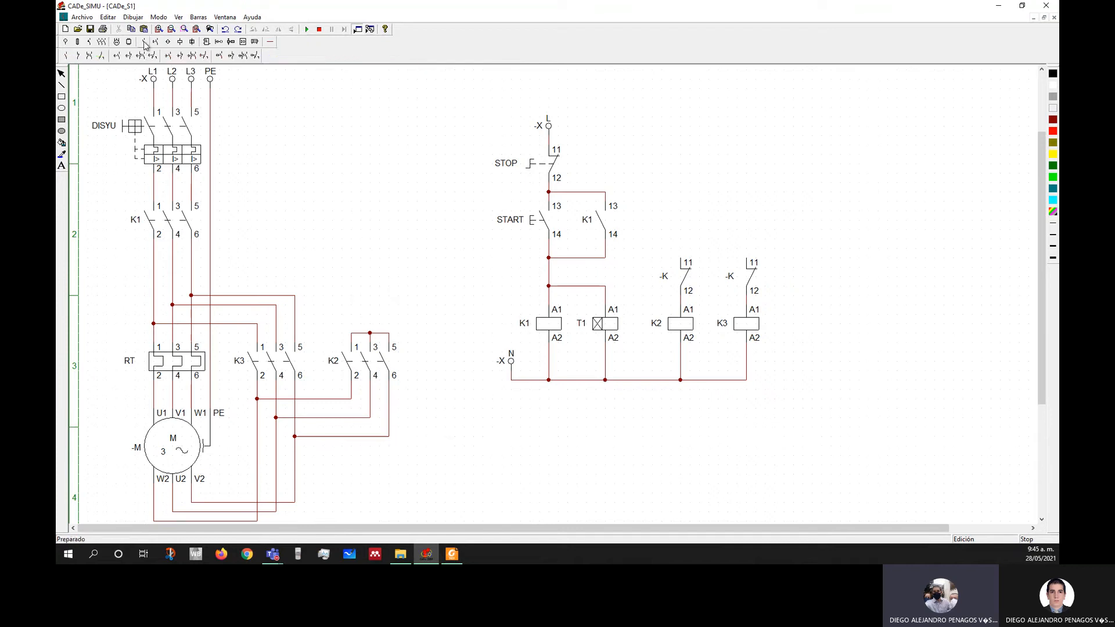
click(117, 55)
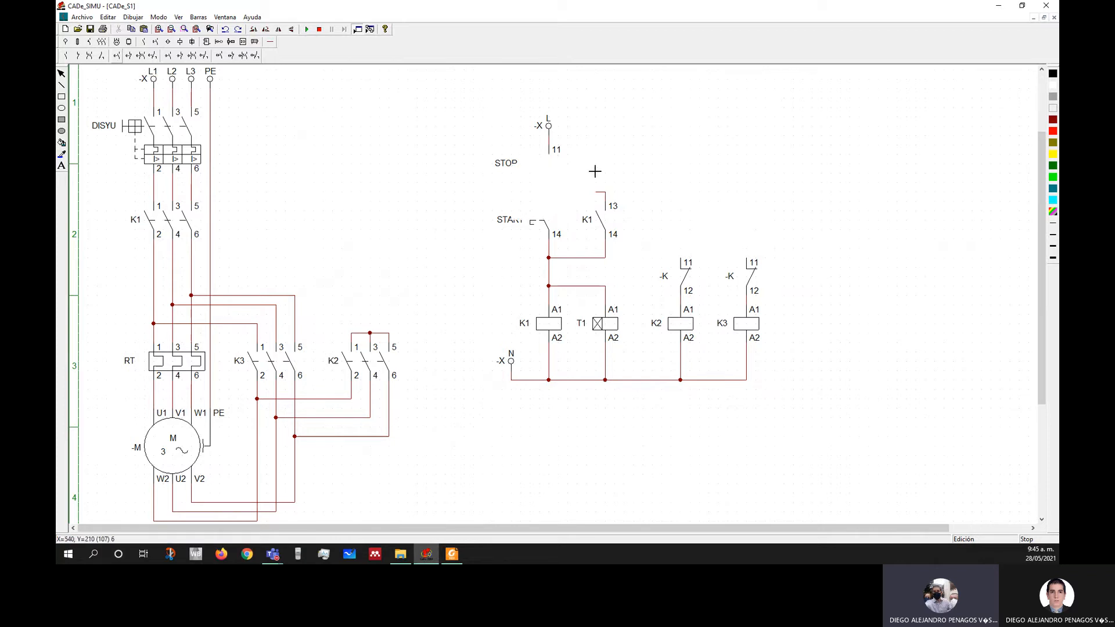
click(748, 211)
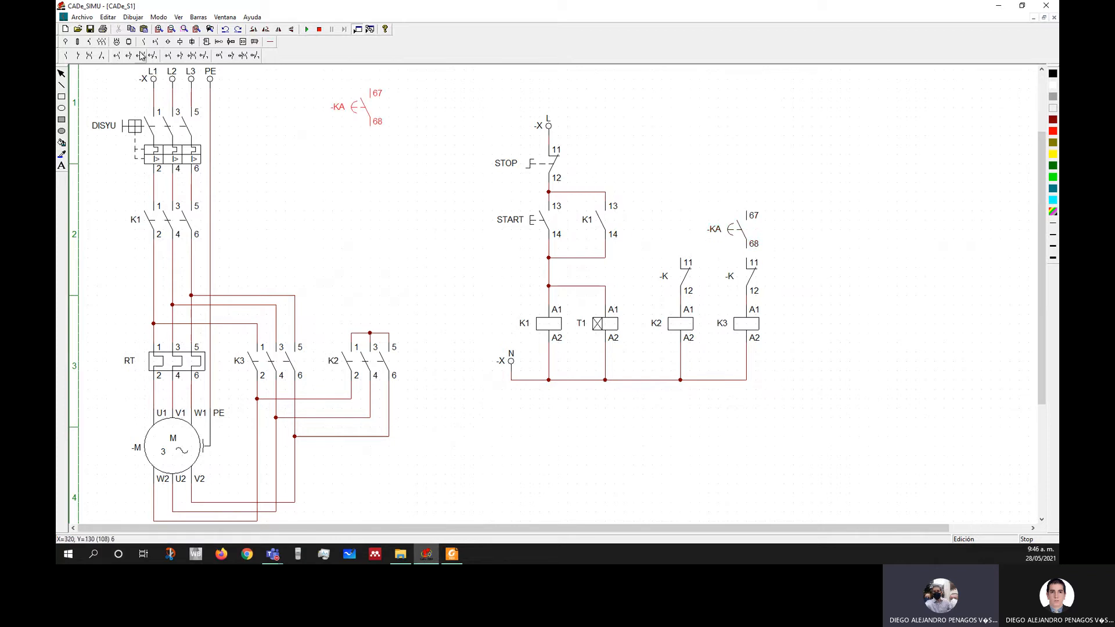
click(129, 55)
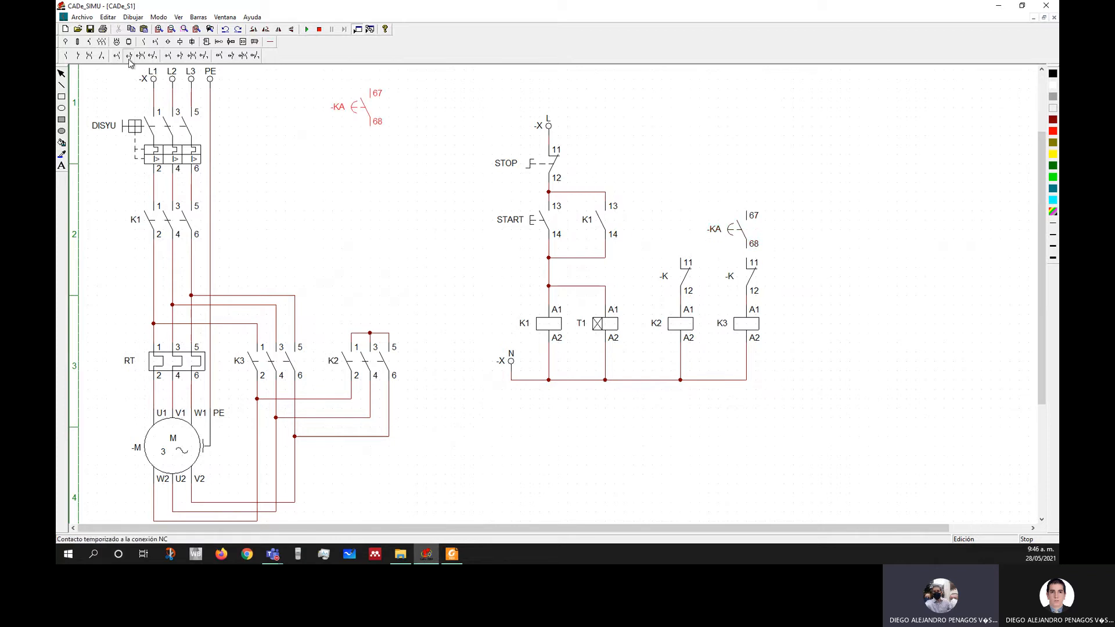
click(683, 211)
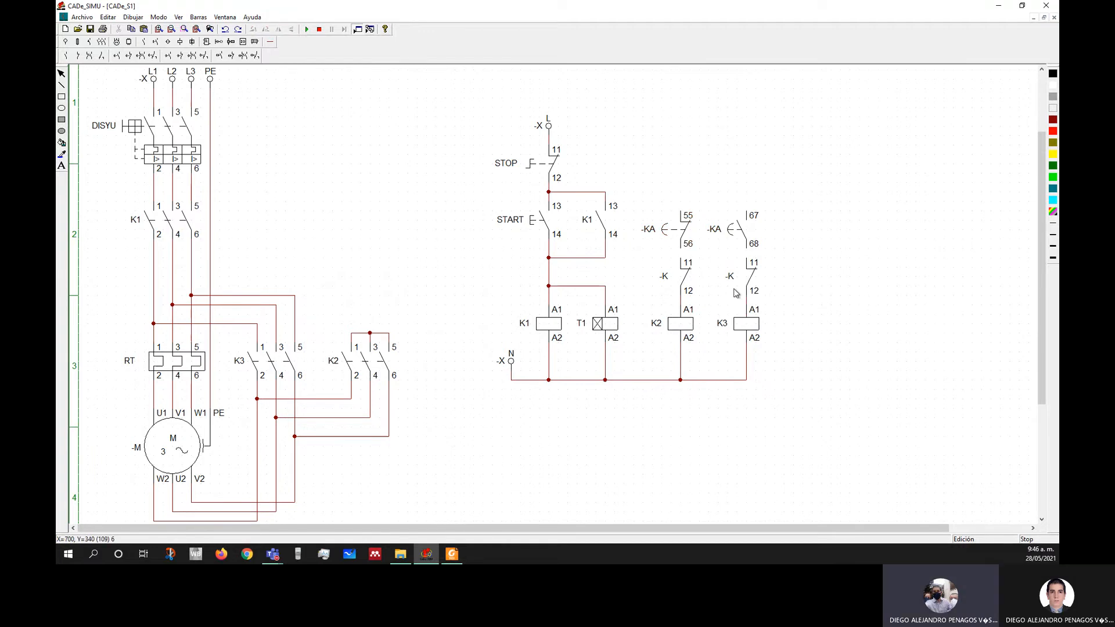
Step: Wire the upper terminals of both timed contacts together and to the line below START and K1, with a junction above the K2 branch
click(270, 41)
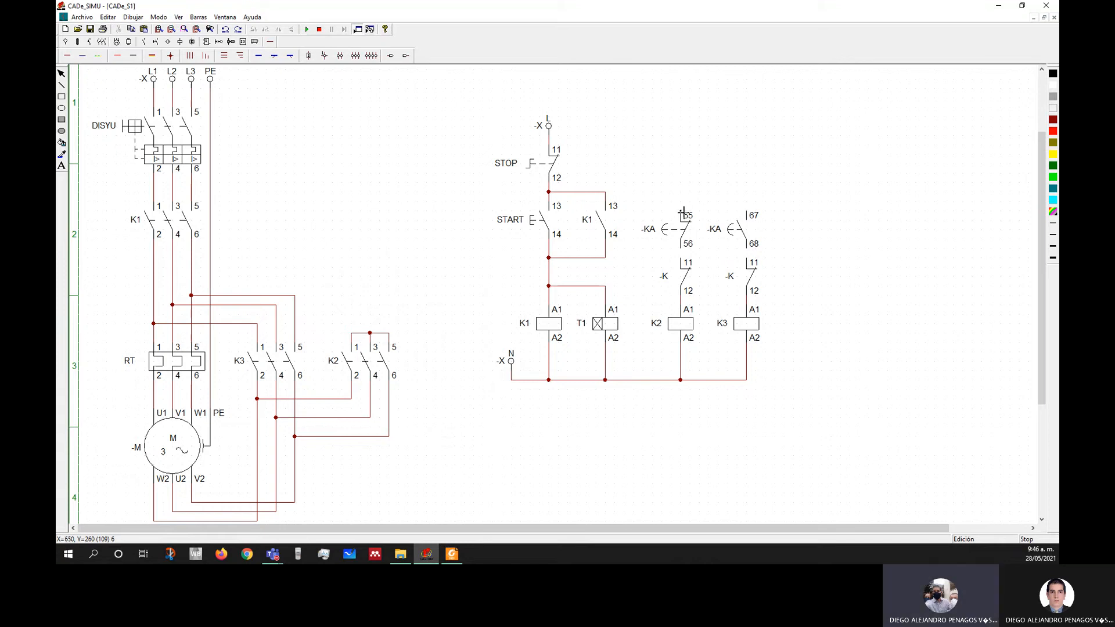
drag(689, 204, 747, 203)
mouse_move(611, 259)
mouse_down()
mouse_move(638, 259)
mouse_move(637, 203)
mouse_move(678, 203)
mouse_up()
click(170, 57)
click(680, 201)
Step: Move the block with the L terminal, STOP, START and the K1 holding contact upward, away from the coils
scroll(574, 321, up, 2)
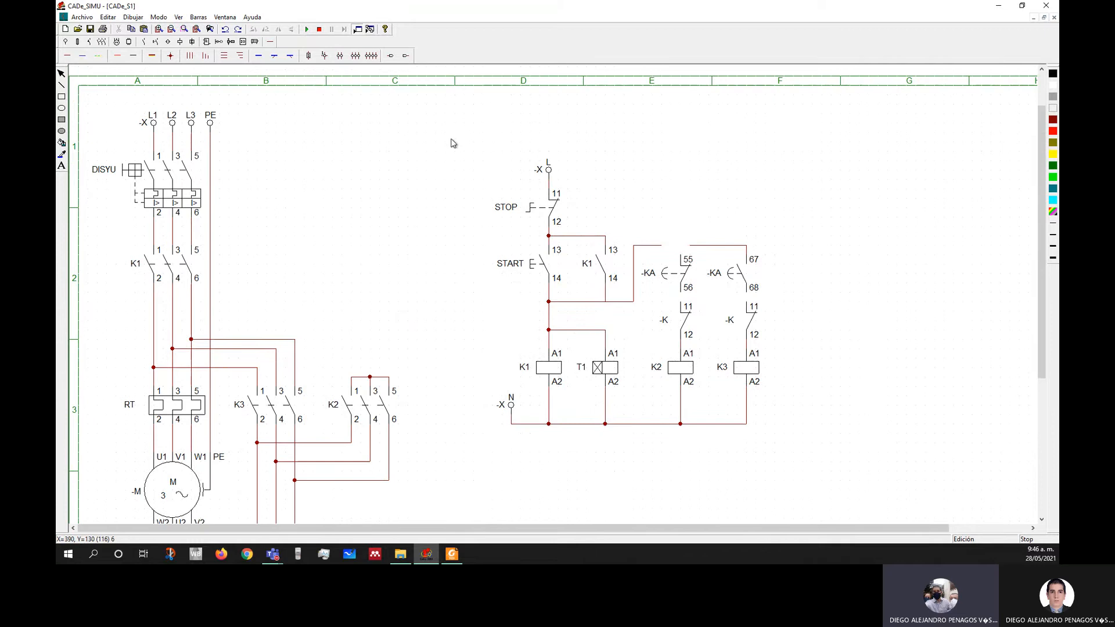
drag(436, 132, 614, 301)
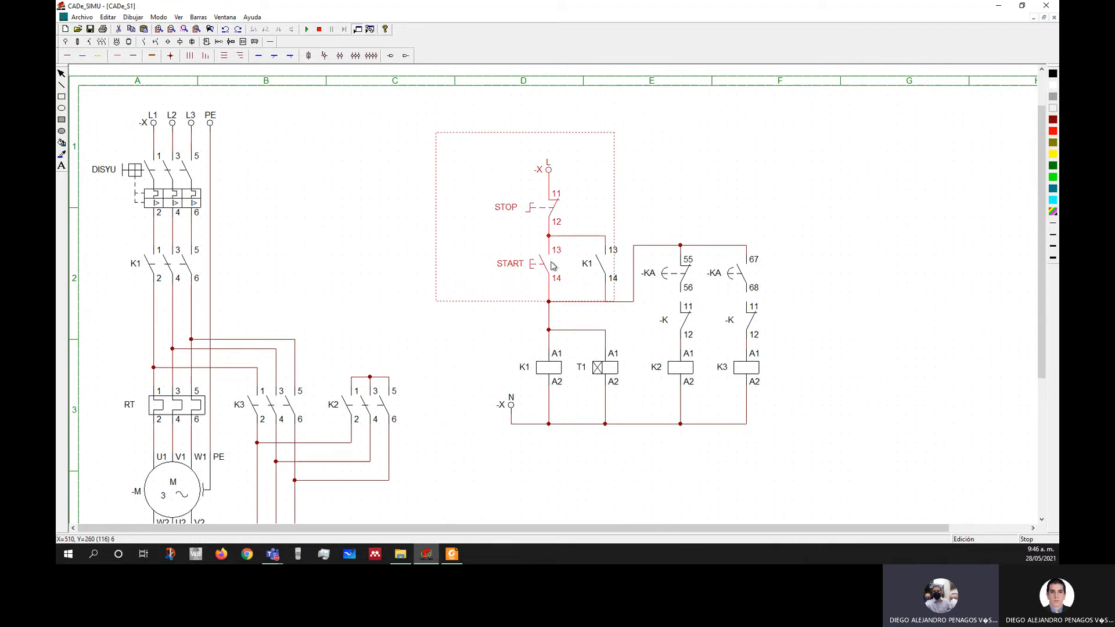
click(429, 114)
drag(445, 132, 633, 304)
drag(426, 104, 605, 208)
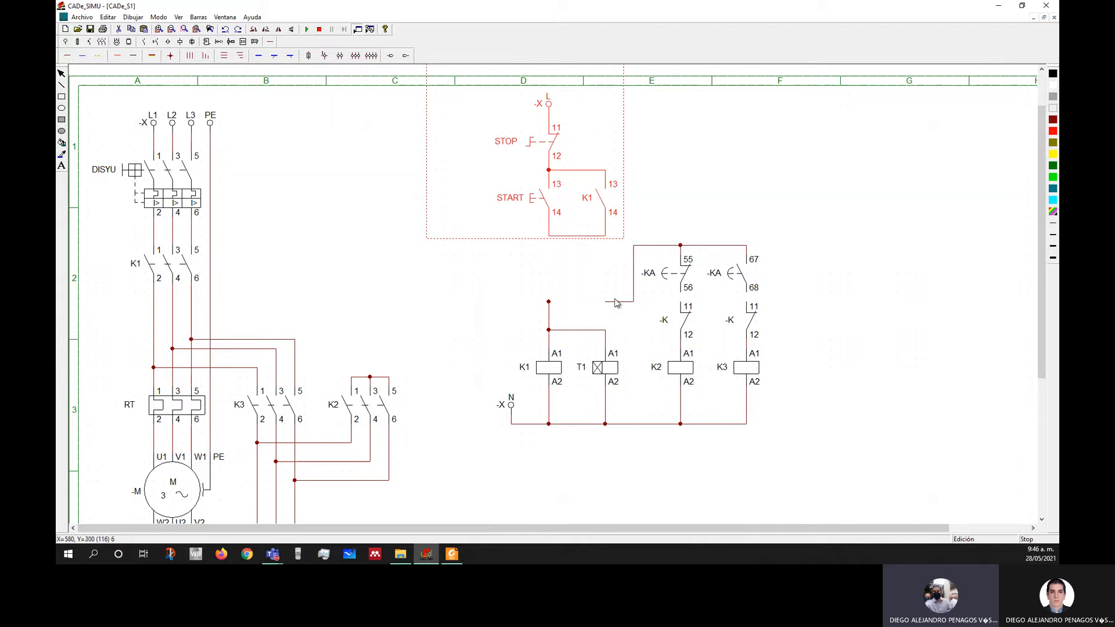
click(636, 333)
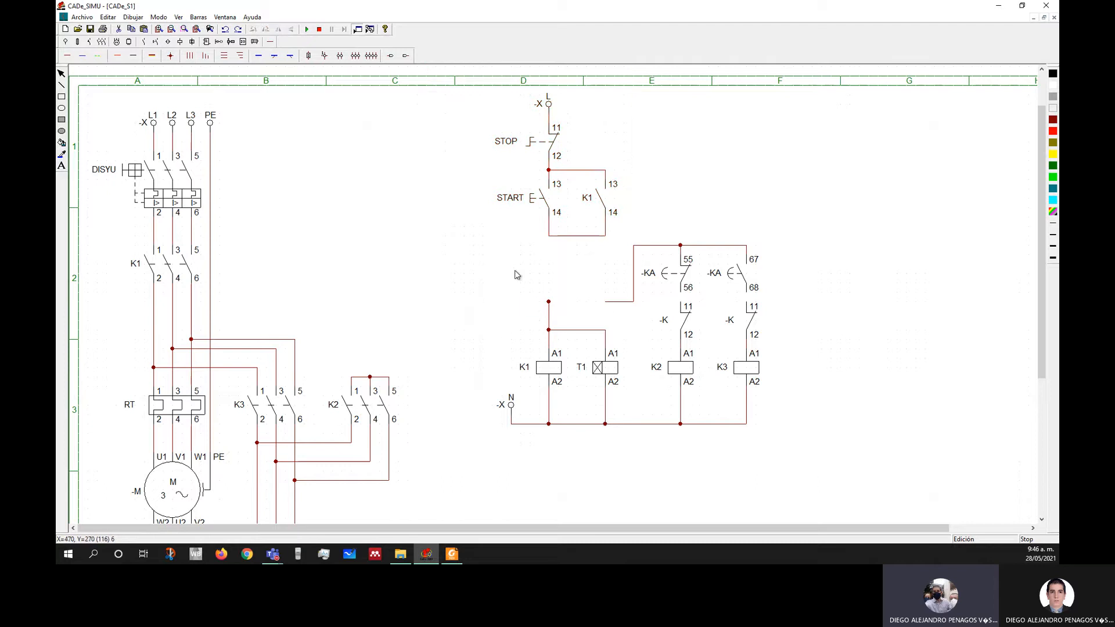
Step: Delete the leftover junction above coil K1 and the loose horizontal and vertical wires of the timed-contact feed
drag(511, 264, 561, 329)
key(Delete)
click(620, 302)
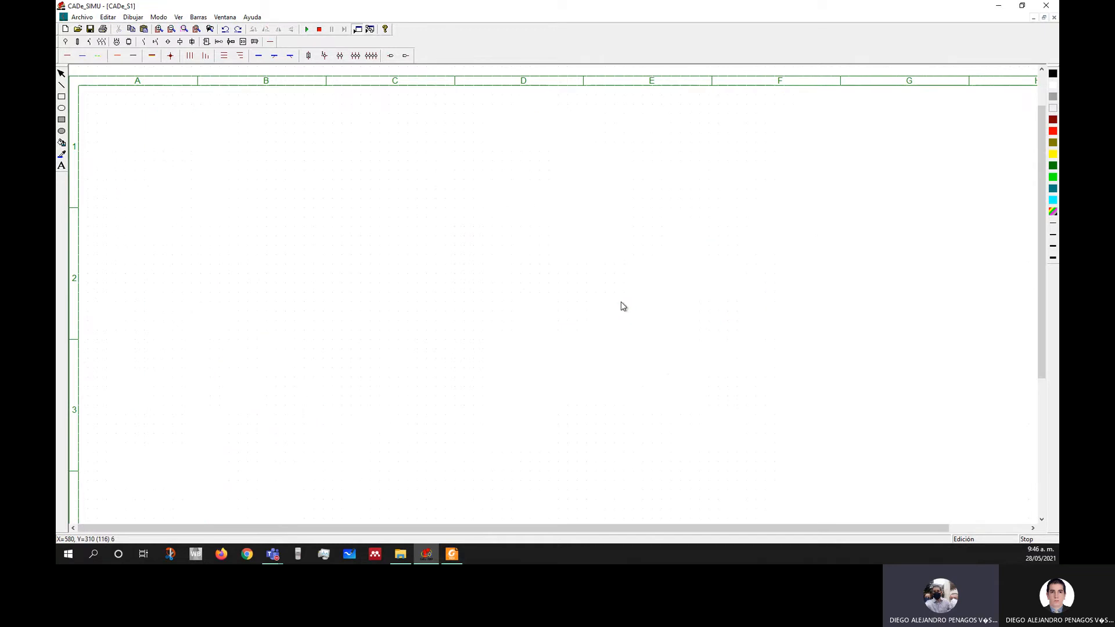
key(Delete)
click(632, 293)
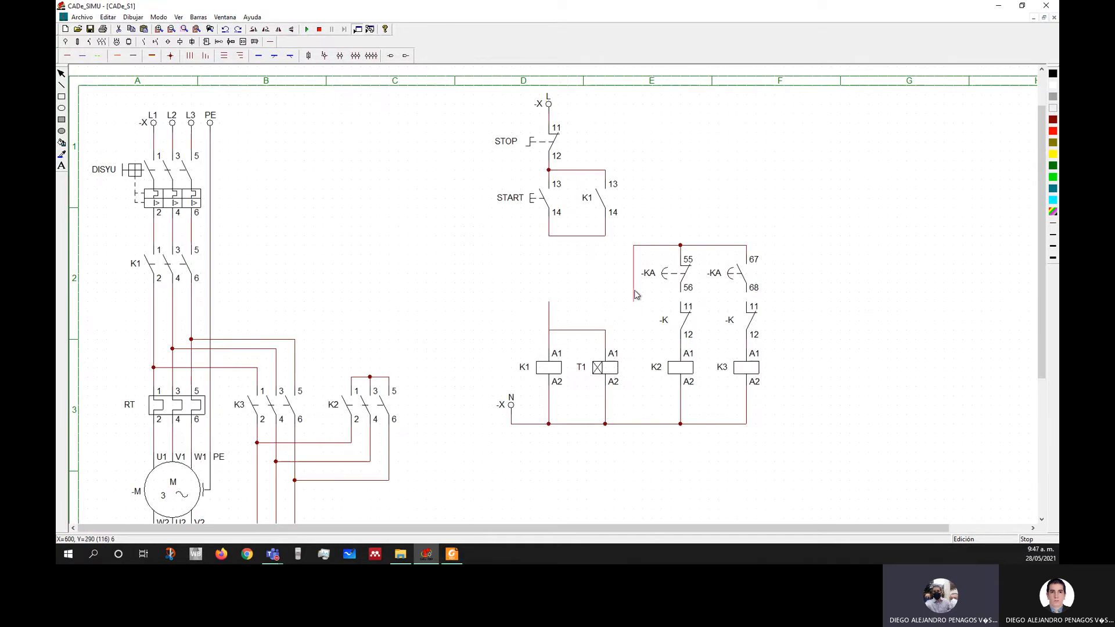
key(Delete)
Step: Wire coil K1's feed up to START, connect the timed-contact line to it, and mark the junctions, including T1's branch
click(82, 55)
mouse_move(549, 303)
mouse_down()
mouse_move(561, 233)
mouse_move(549, 244)
mouse_up()
drag(638, 248, 549, 246)
click(171, 56)
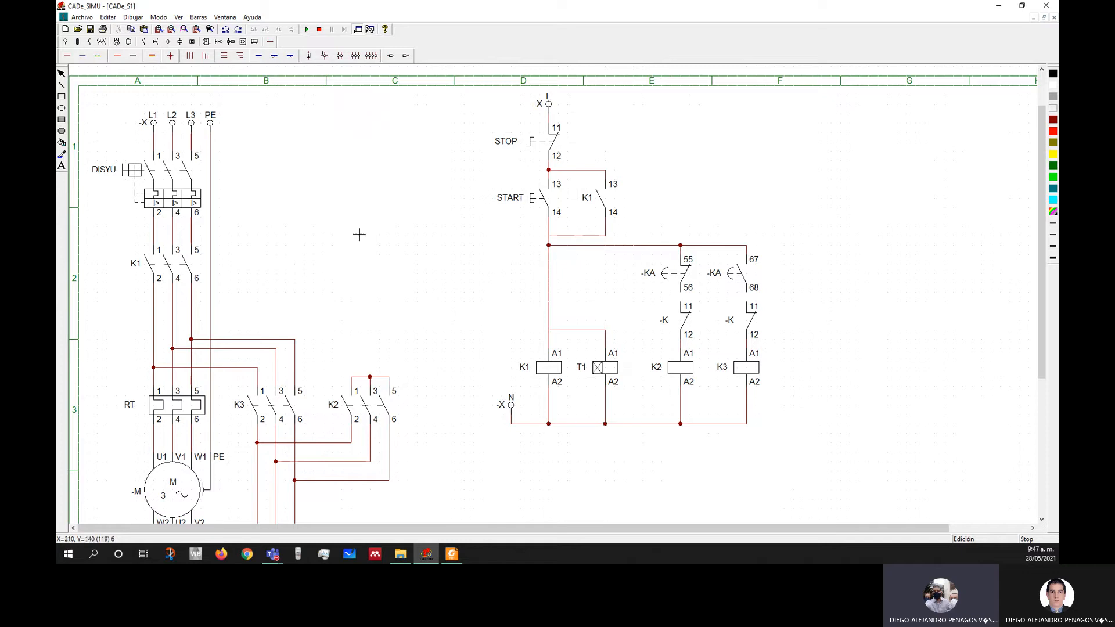
click(550, 333)
scroll(854, 329, up, 1)
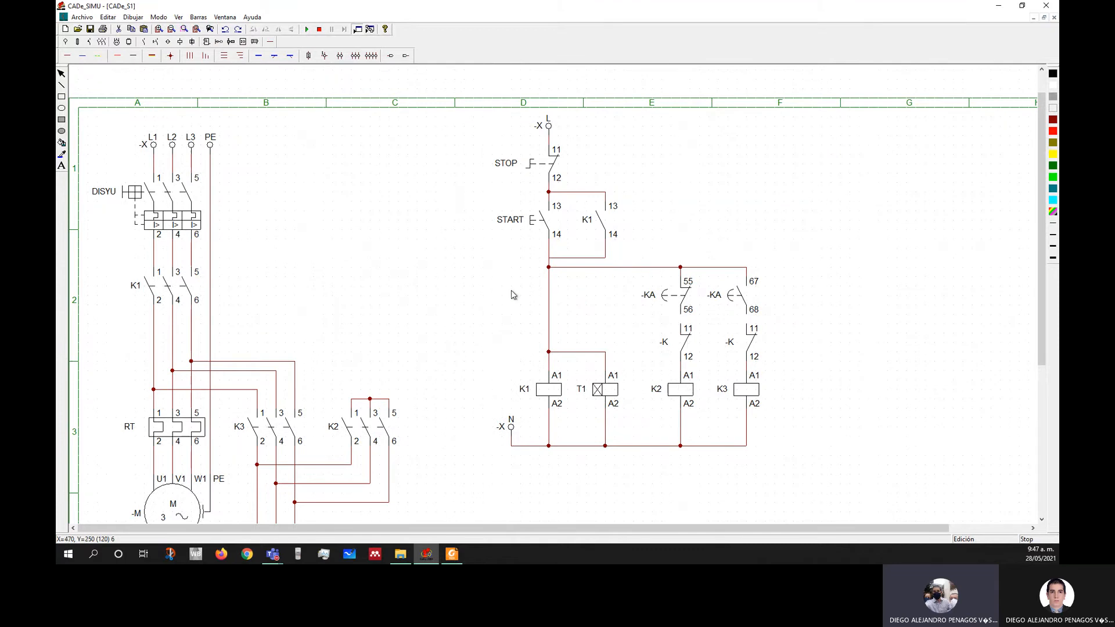
click(554, 394)
click(690, 395)
click(740, 395)
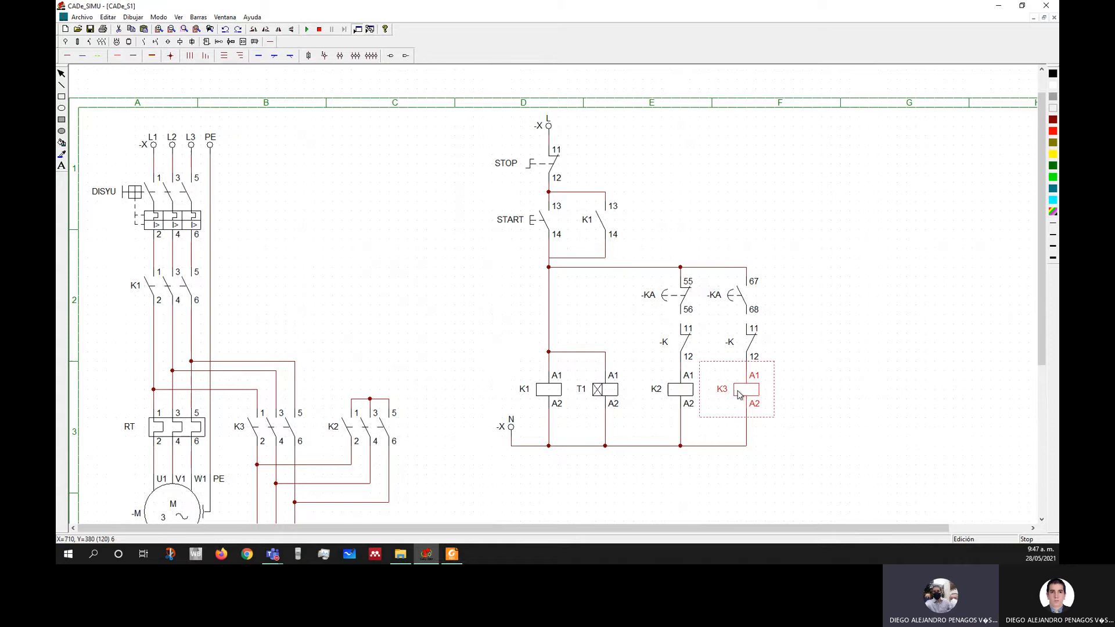
click(880, 398)
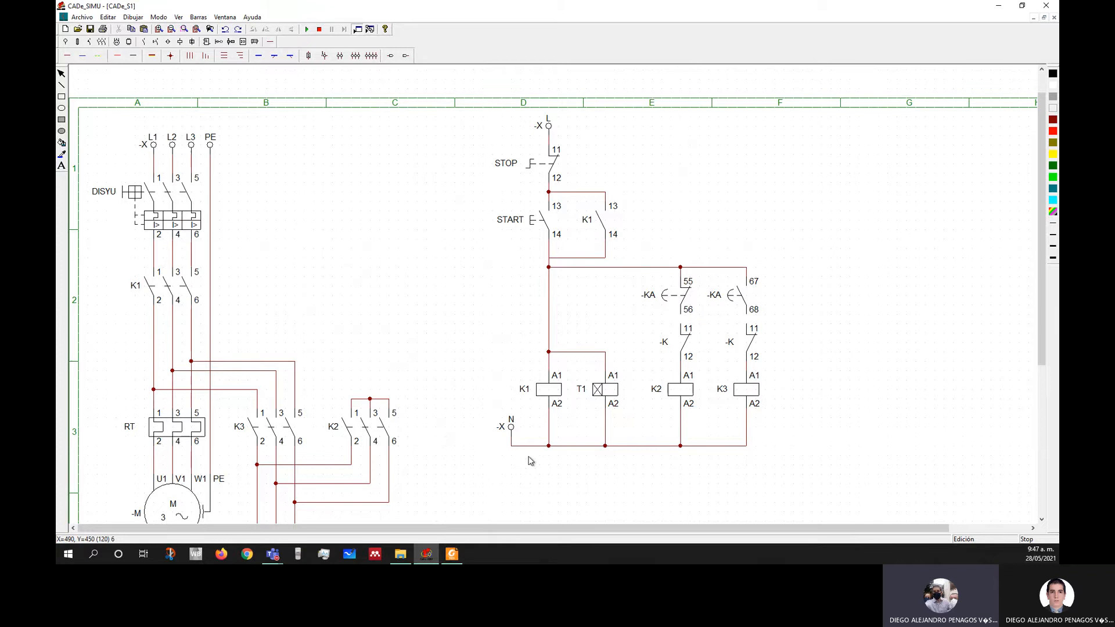
Step: Check the delay value and time-base options of on-delay timer T1
scroll(503, 422, down, 2)
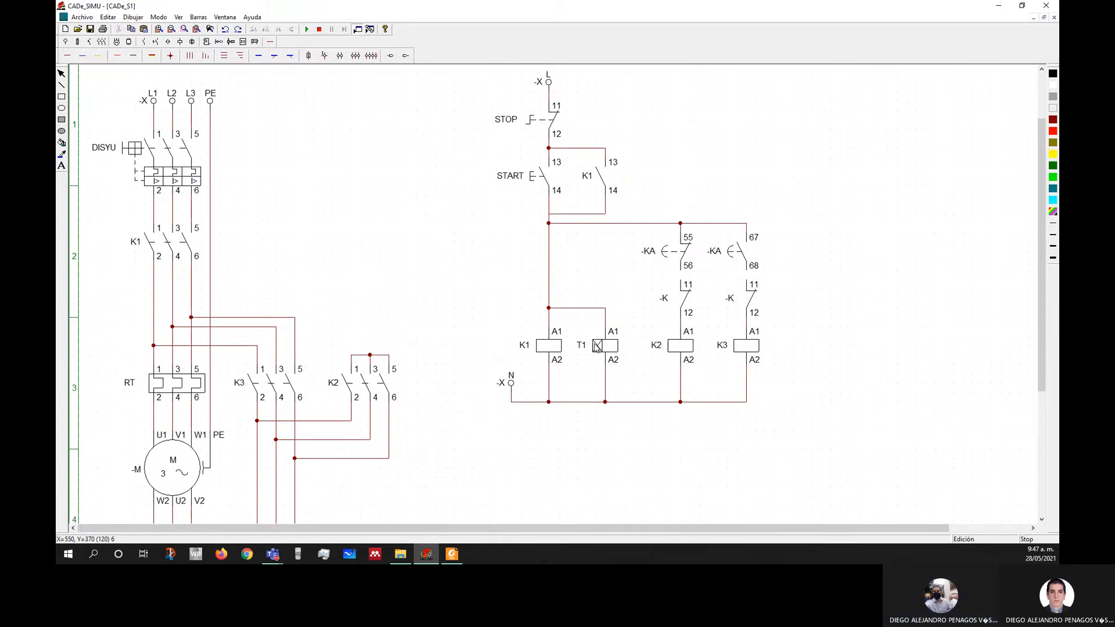
click(609, 349)
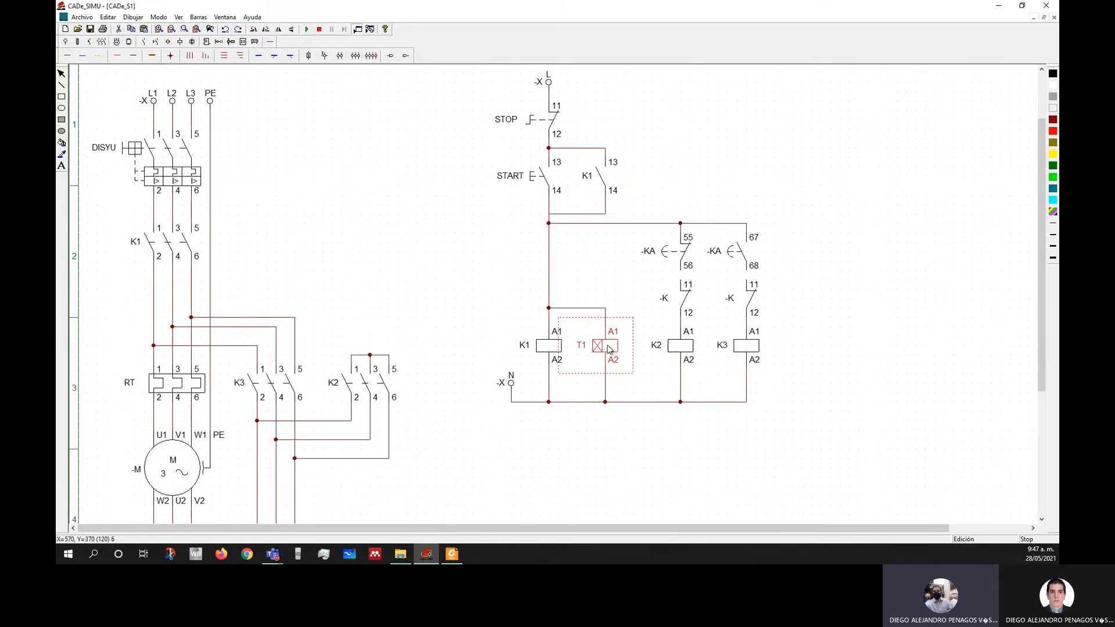
double_click(609, 348)
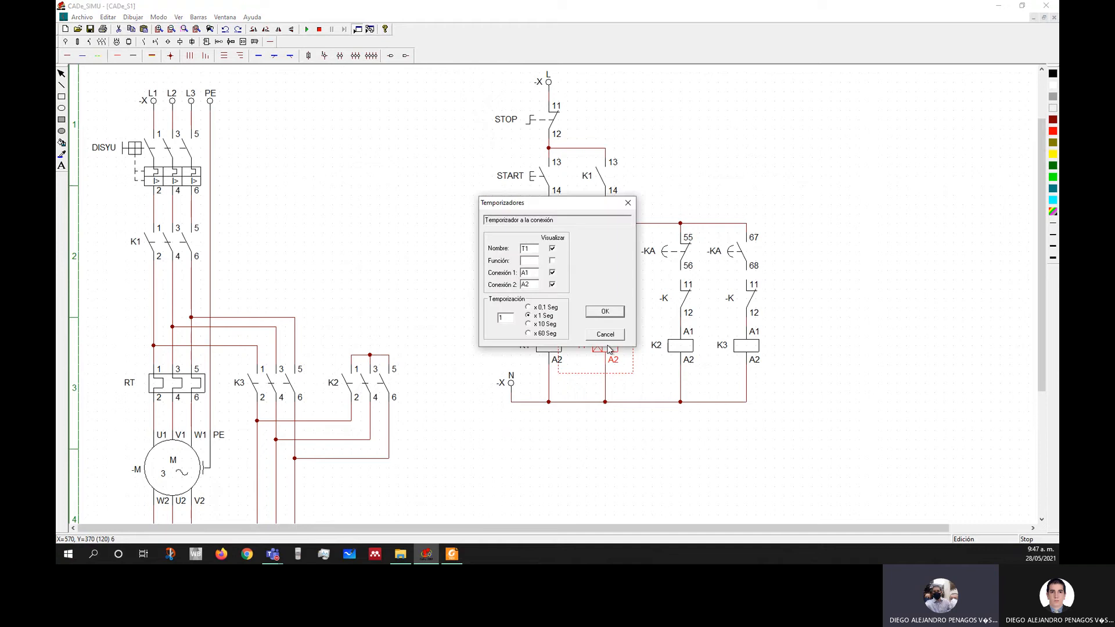
drag(571, 208, 881, 248)
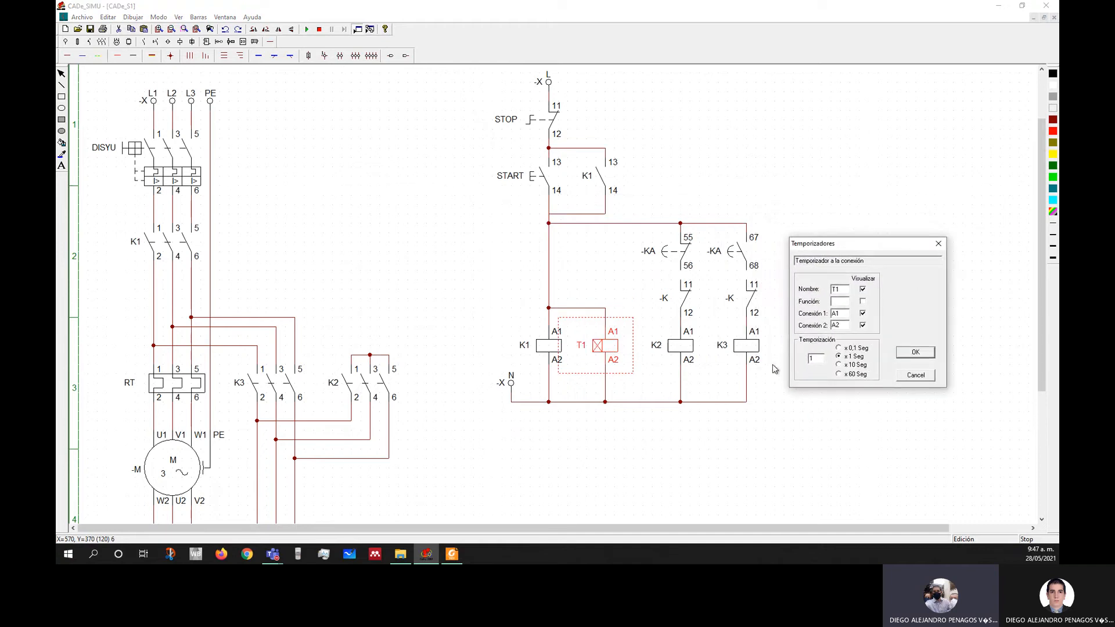
click(913, 353)
Step: Select contactor K2 together with its star wiring in the power circuit
click(491, 293)
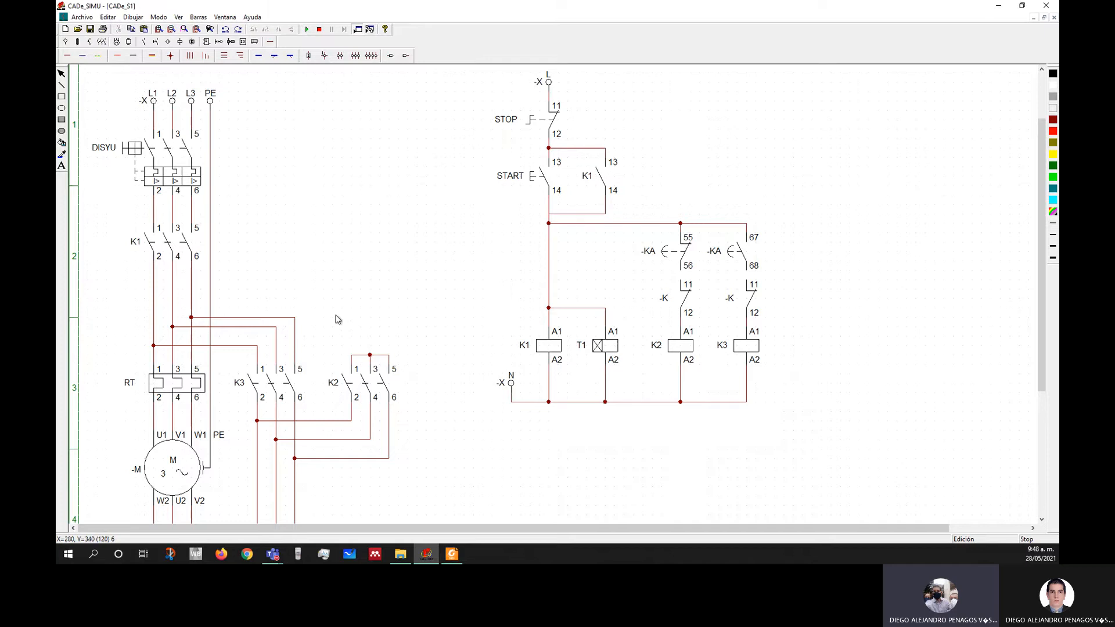
drag(313, 317, 479, 495)
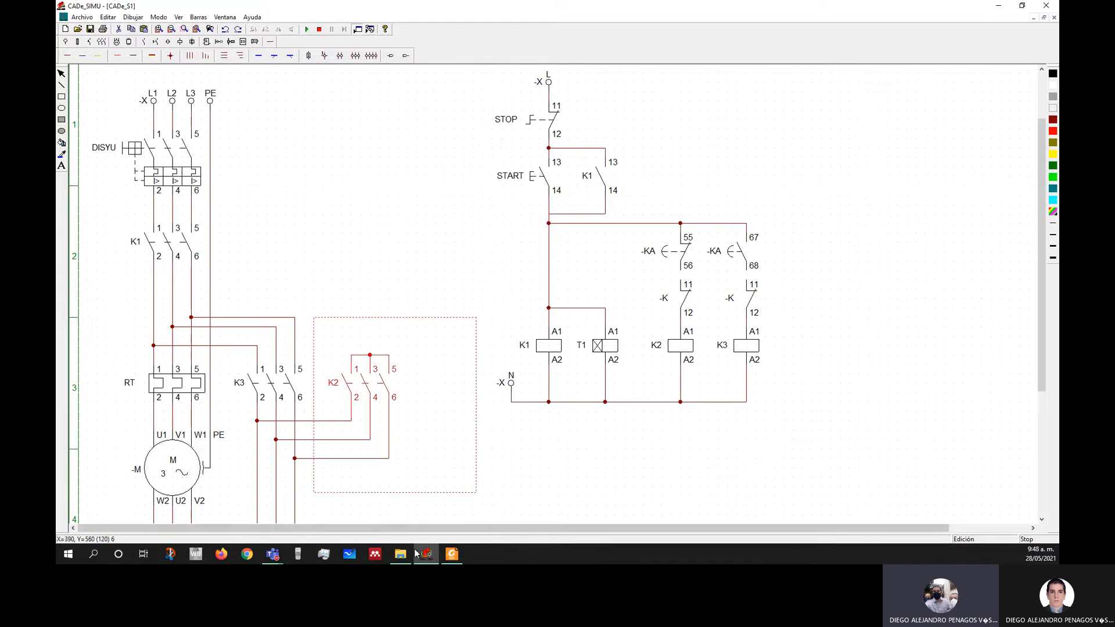
click(452, 554)
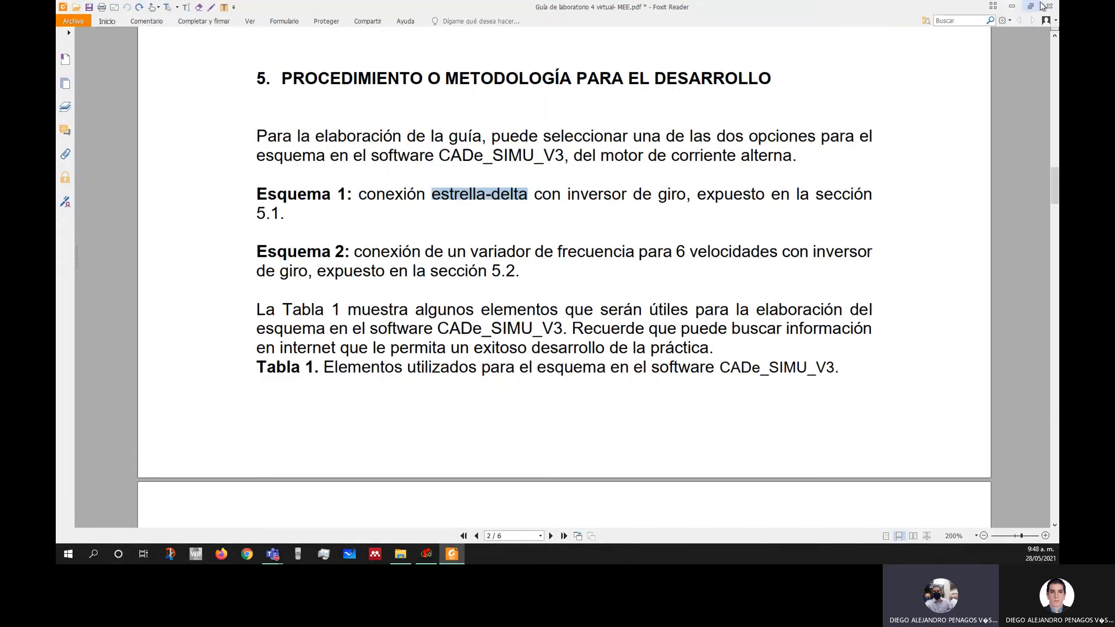
click(1012, 6)
click(557, 449)
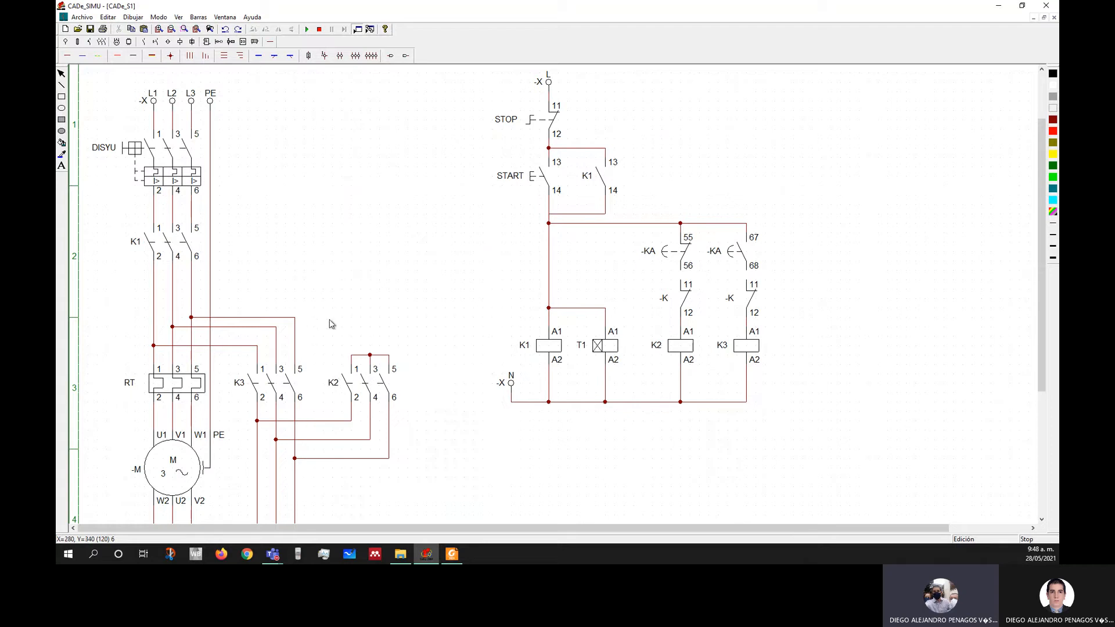
click(363, 381)
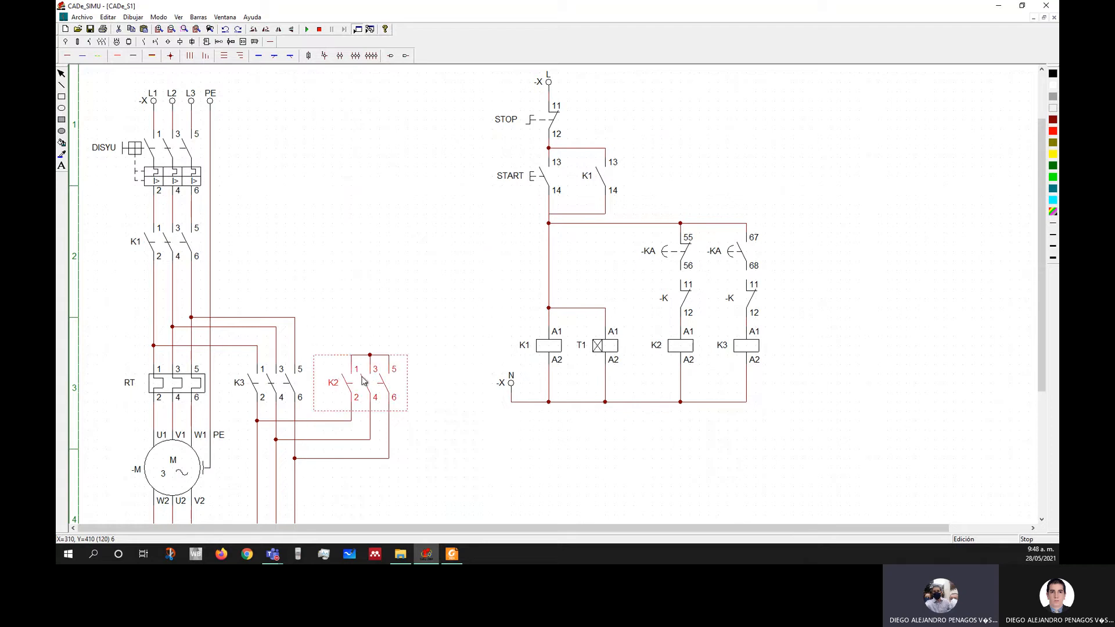
click(437, 296)
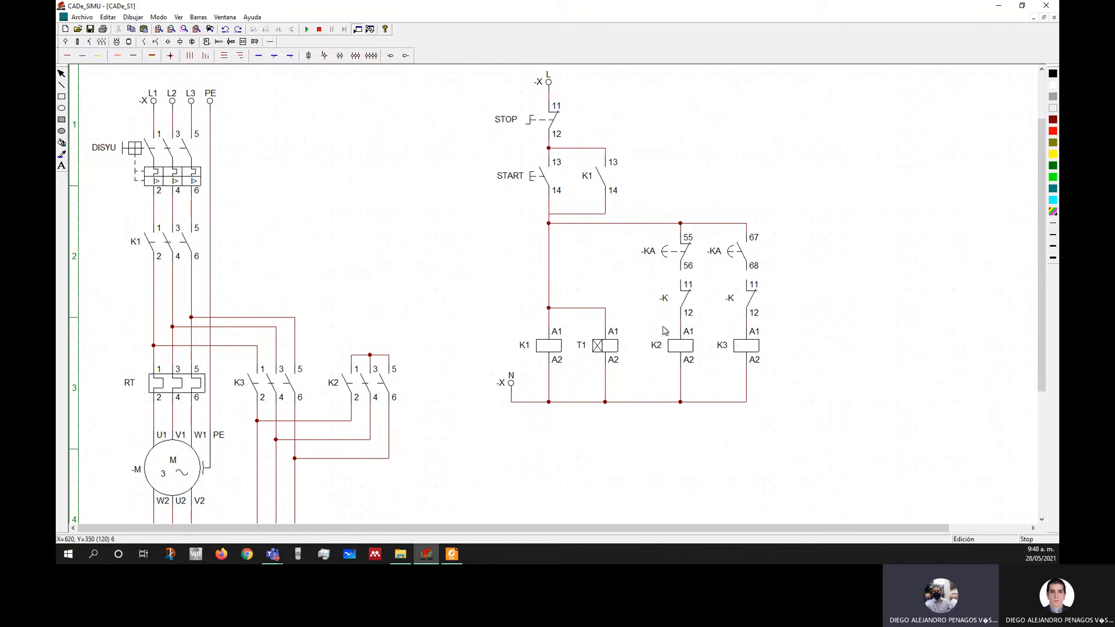
Step: Name the normally closed auxiliary contact above coil K2 as K3
click(686, 297)
click(612, 285)
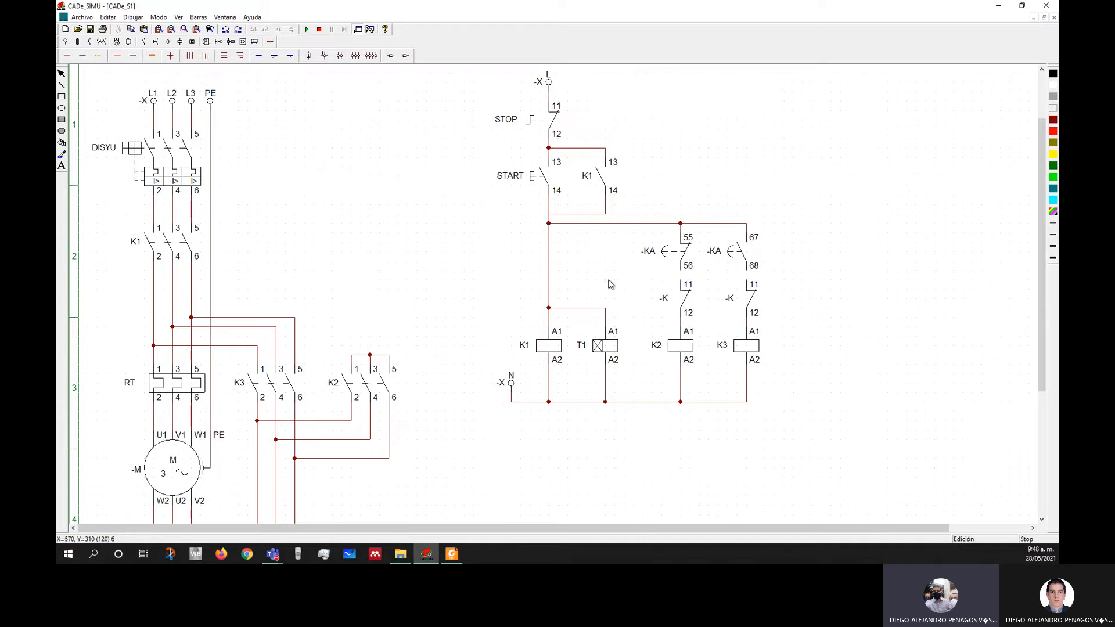
click(686, 298)
double_click(686, 298)
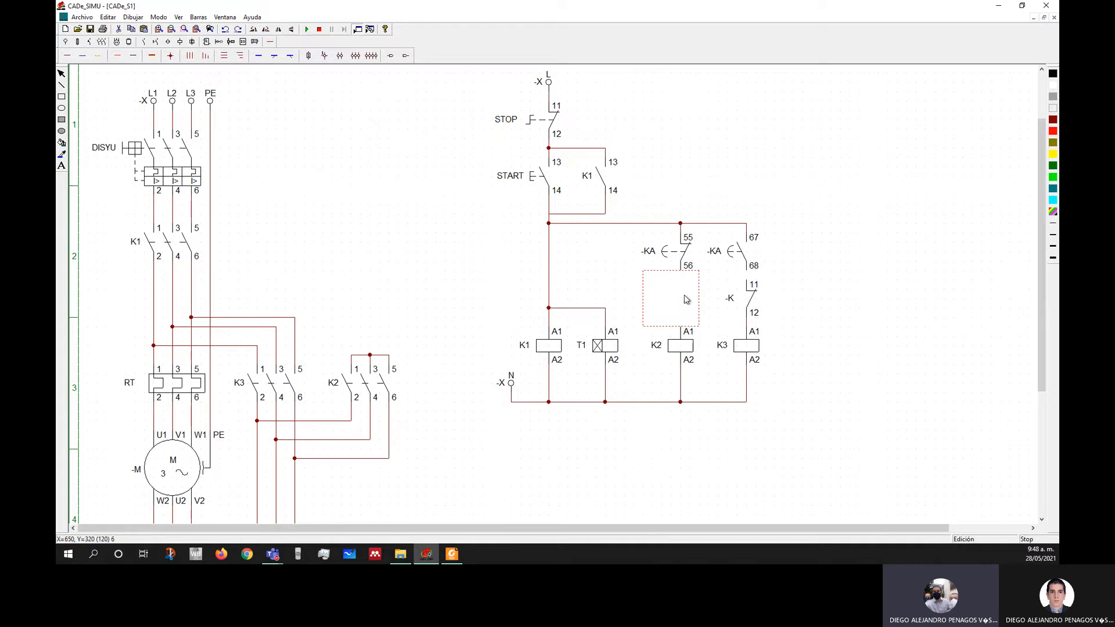
drag(538, 198, 870, 225)
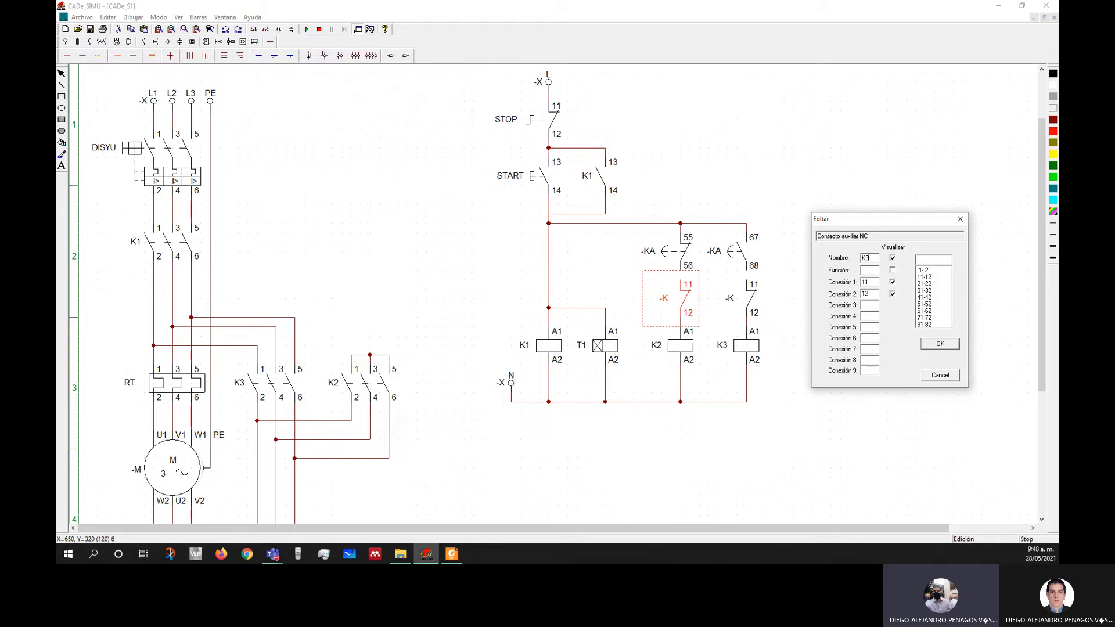
click(935, 344)
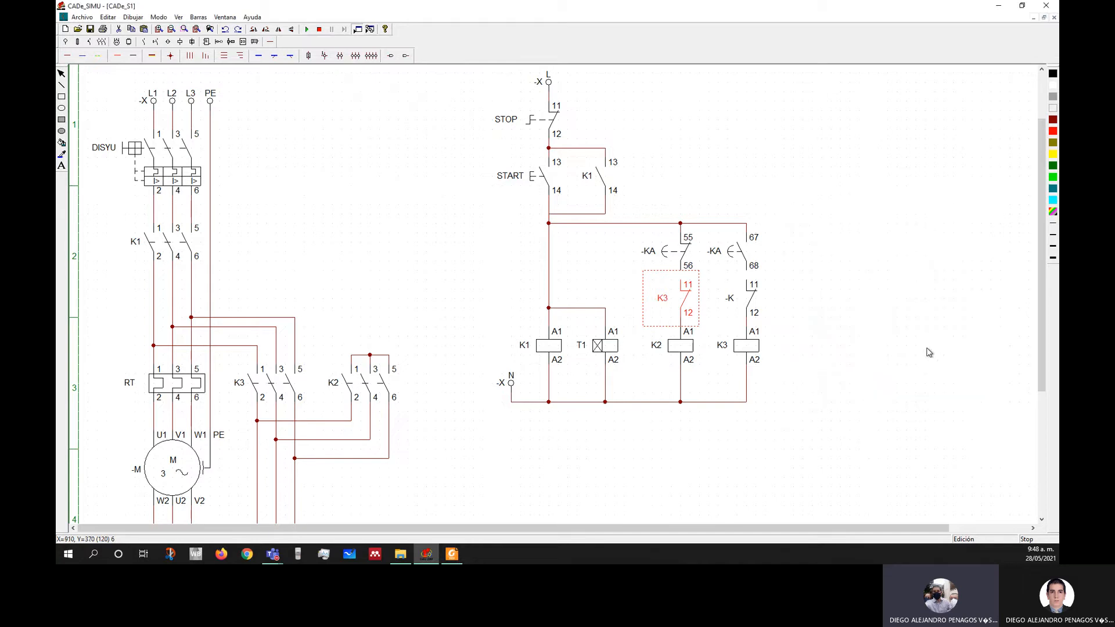
click(804, 328)
Step: Name both timed contacts, the normally closed 55-56 and the normally open 67-68, as T1
double_click(684, 253)
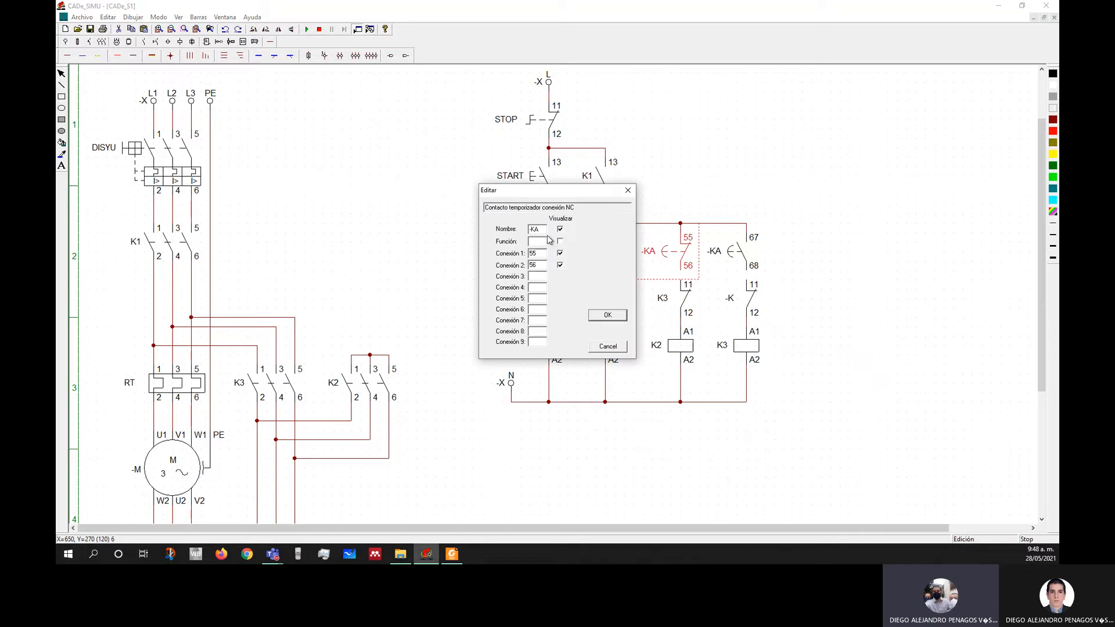
text(T1)
click(602, 317)
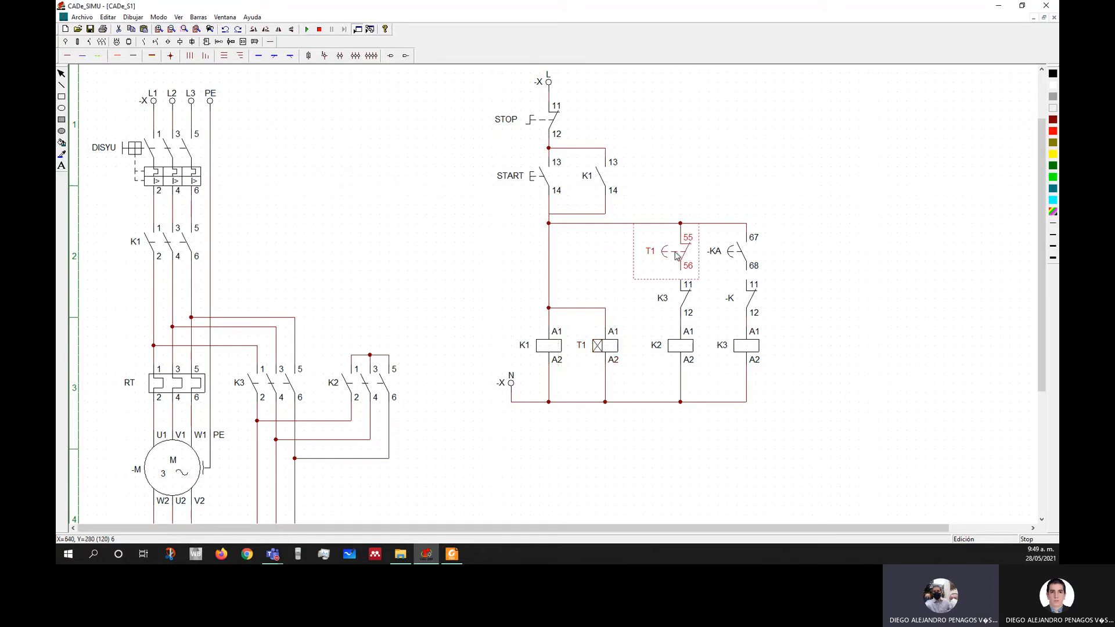
double_click(746, 254)
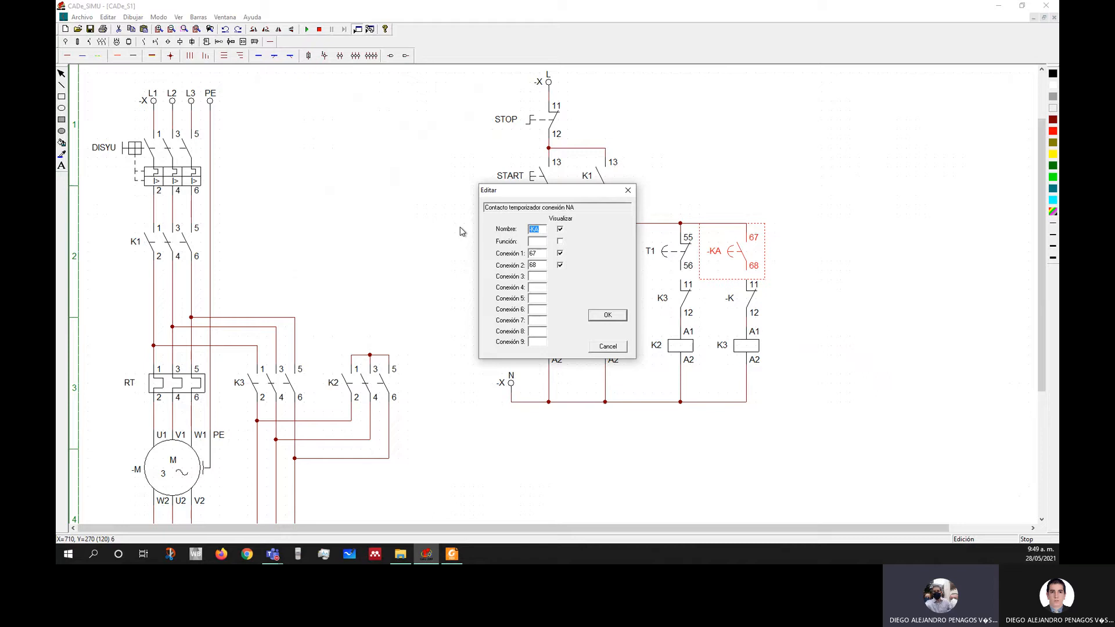
text(T1)
click(608, 315)
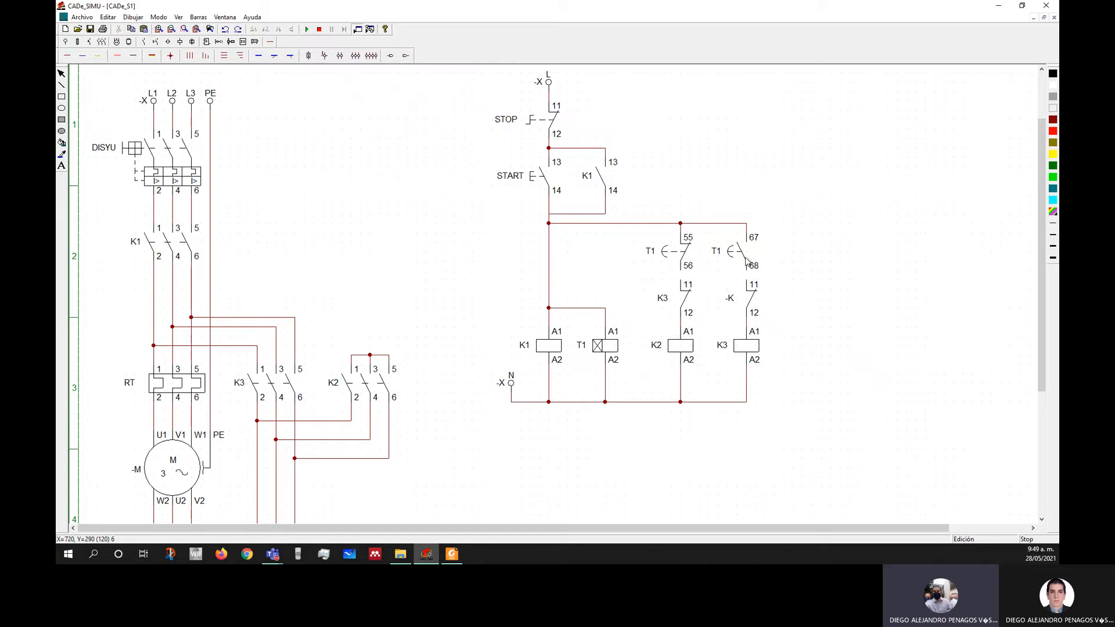
Step: Name the normally closed auxiliary contact above coil K3 as K2
double_click(752, 299)
drag(538, 227, 461, 228)
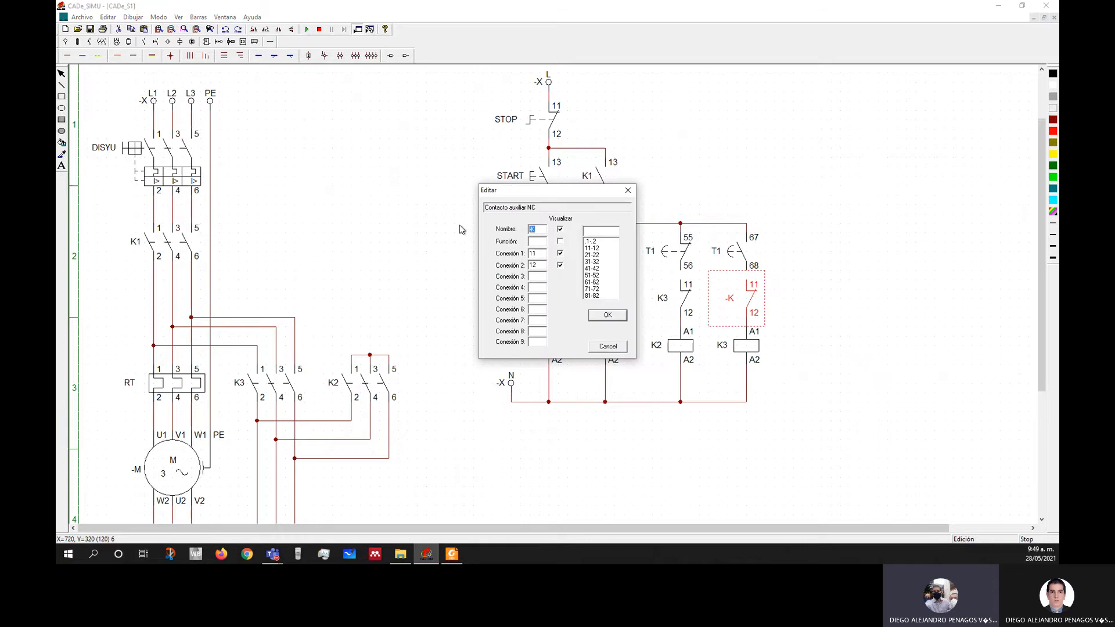
text(K2)
click(598, 318)
Step: Review how the K3 and K2 interlock contacts relate to coils K2 and K3 in the control circuit
click(674, 298)
click(751, 299)
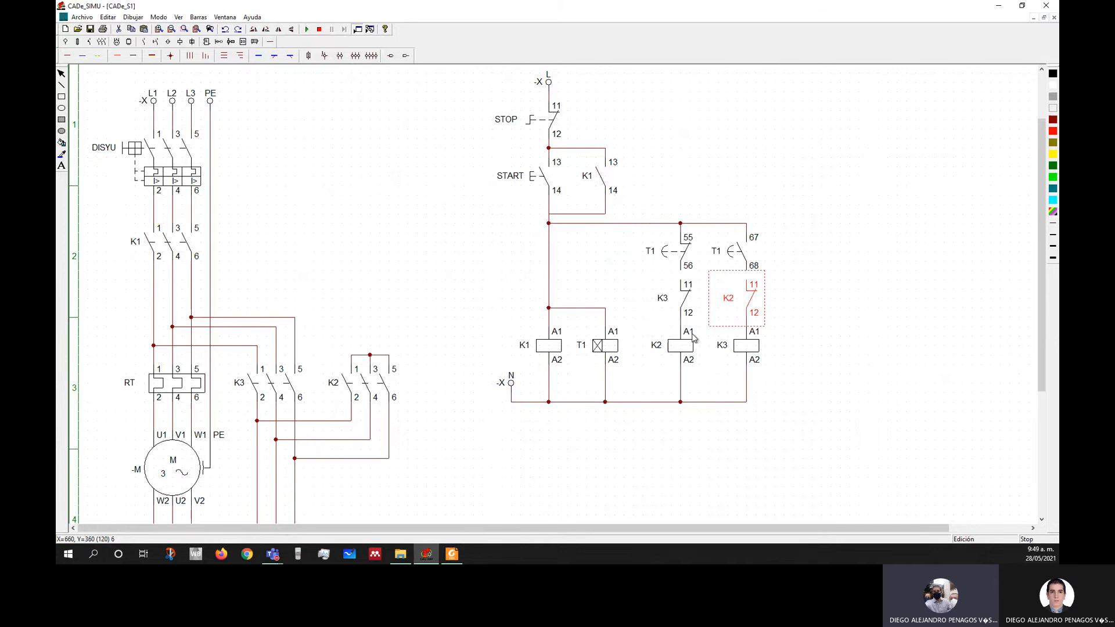
click(680, 346)
click(748, 347)
click(881, 354)
click(679, 366)
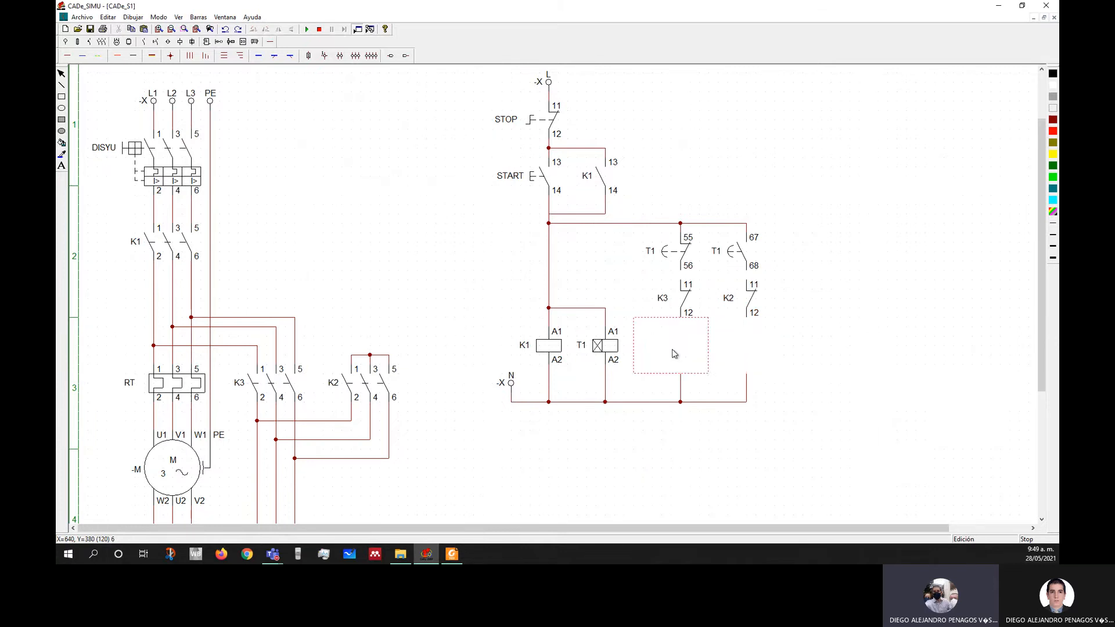
click(741, 349)
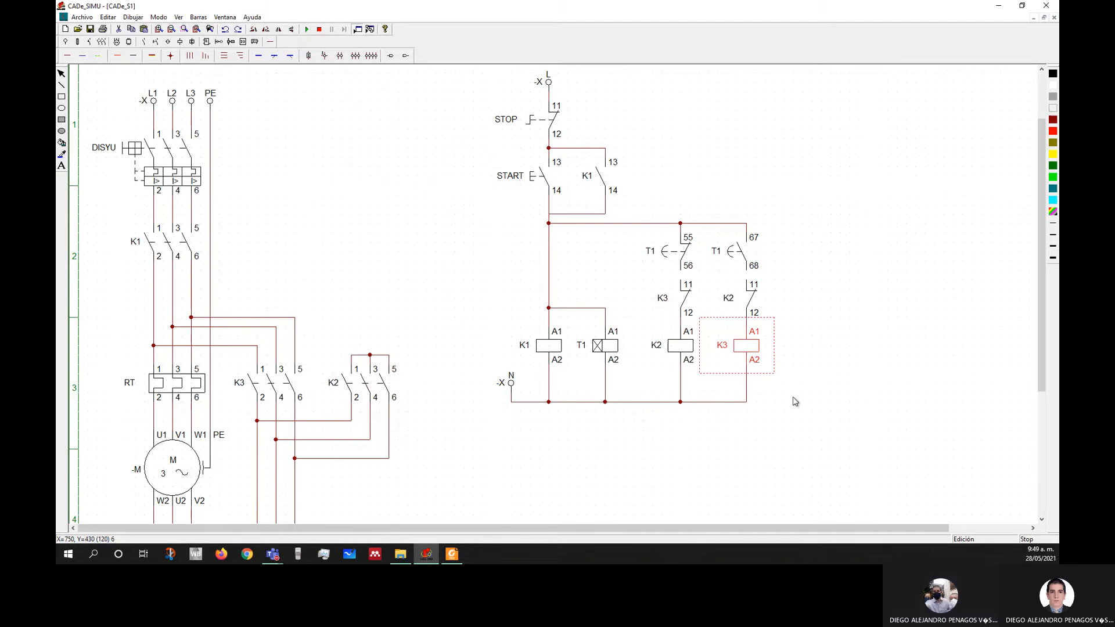
click(795, 401)
click(754, 345)
click(667, 349)
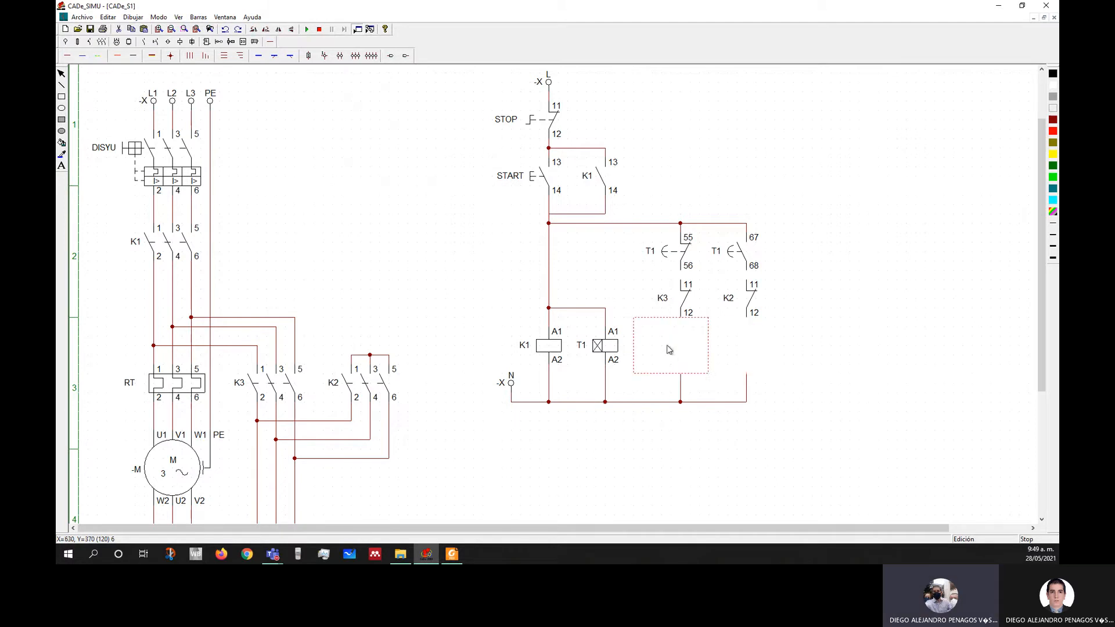
click(674, 298)
click(751, 293)
click(797, 313)
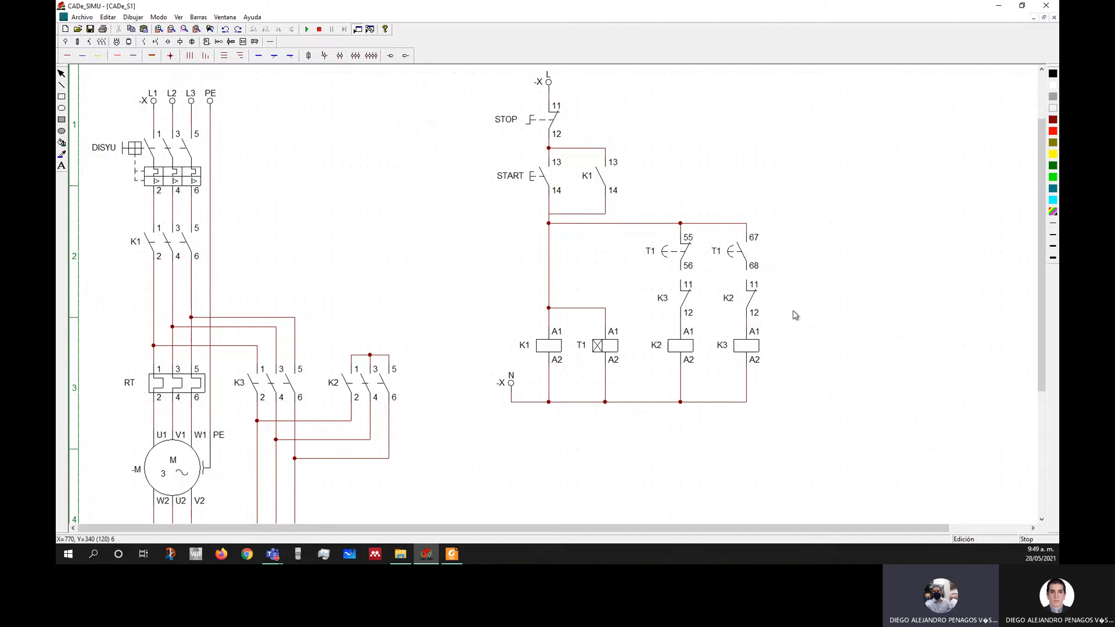
Step: Wire each timed T1 contact down to the interlock contact below it, K3 and K2 respectively
click(67, 55)
right_click(569, 366)
scroll(650, 387, down, 1)
scroll(431, 179, up, 1)
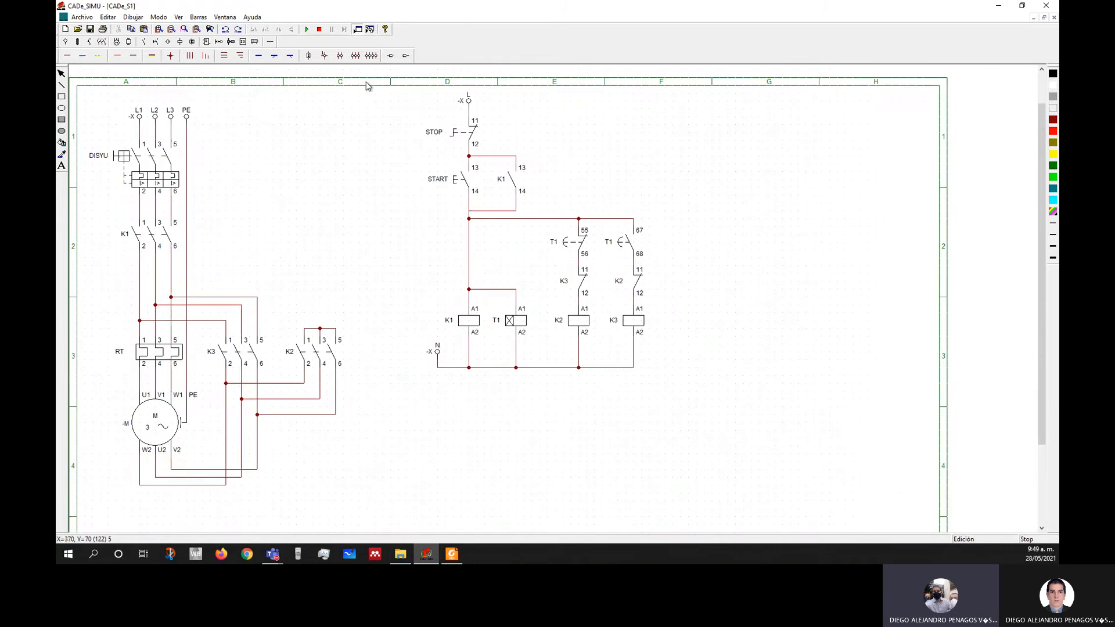
Step: Move the whole control circuit down and slightly to the left on the sheet
drag(470, 149, 748, 449)
mouse_move(576, 326)
mouse_down()
mouse_move(565, 367)
mouse_move(584, 394)
mouse_up()
click(771, 381)
scroll(455, 375, up, 1)
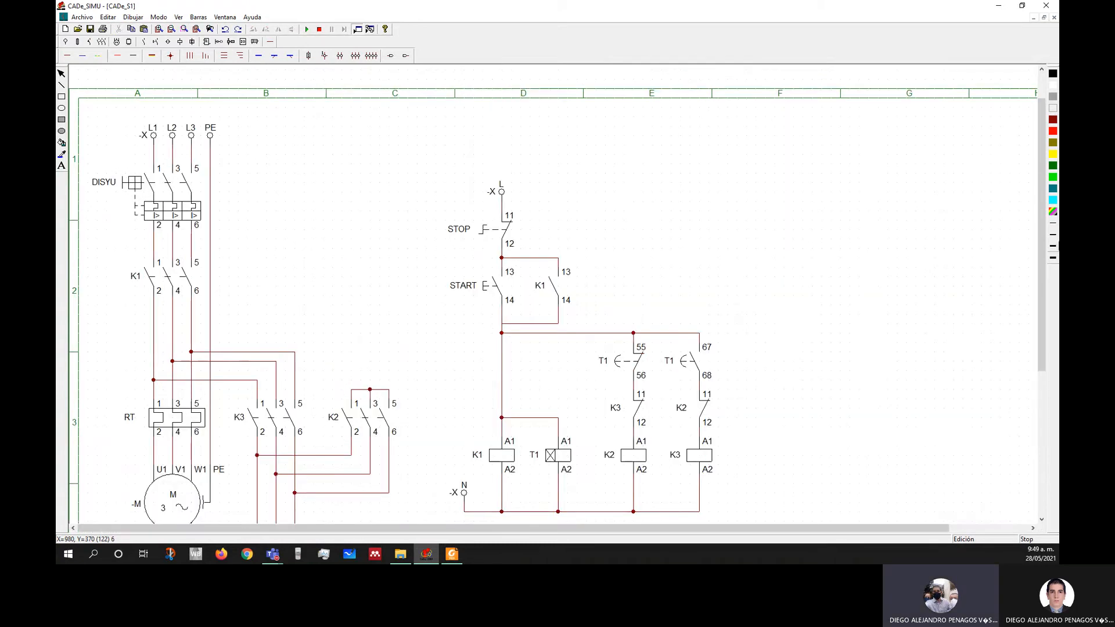
drag(1043, 259, 1041, 293)
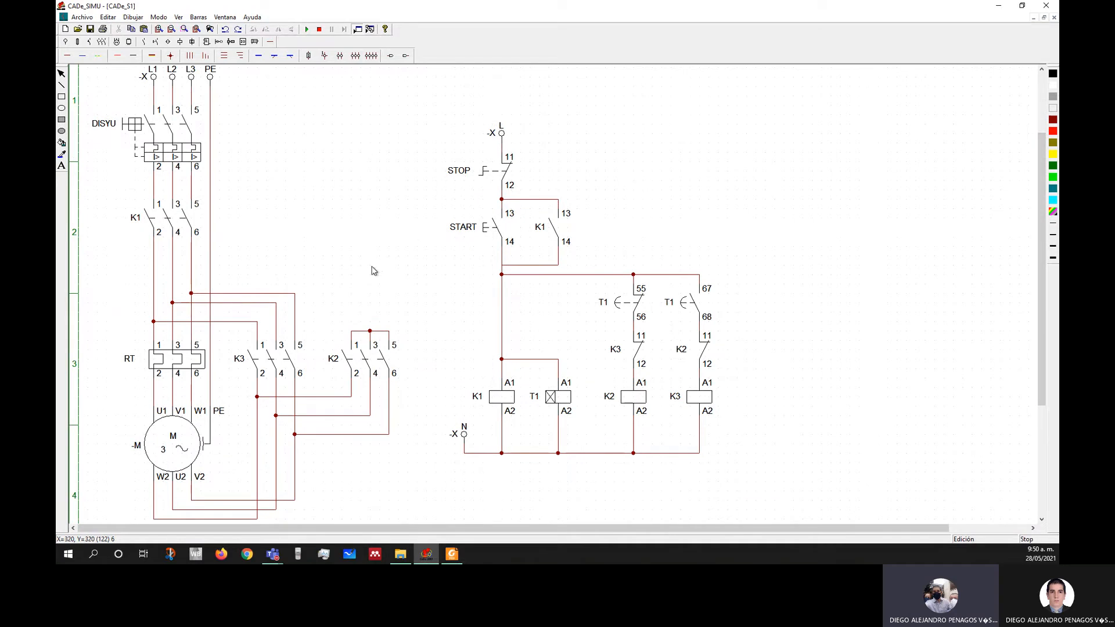
Step: Check the delay settings of timer T1, and briefly run and stop the simulation
double_click(562, 400)
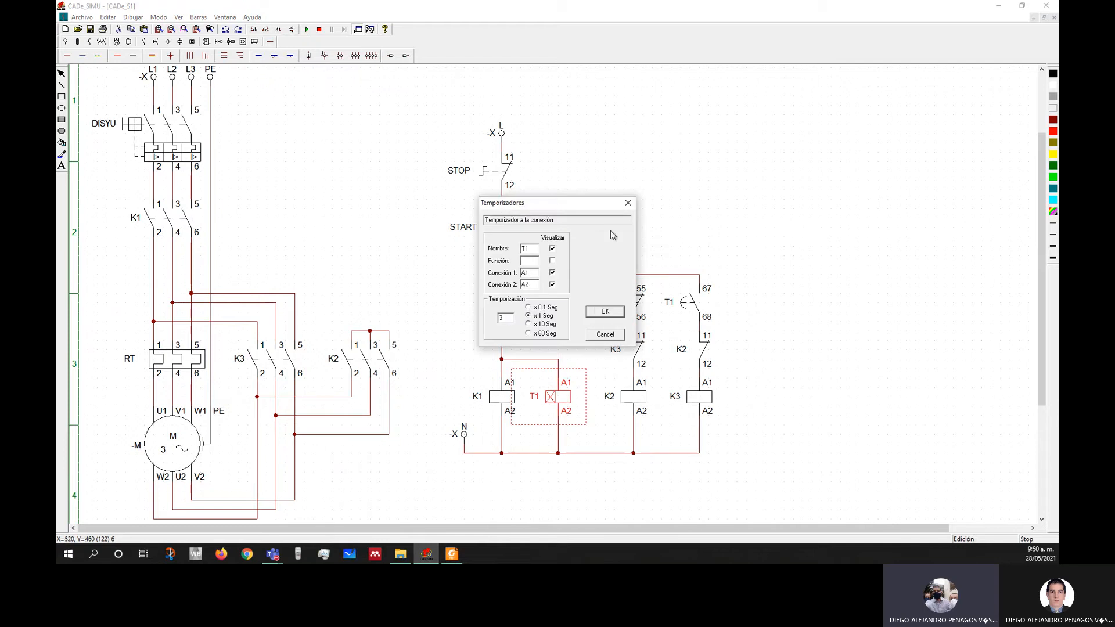
click(627, 203)
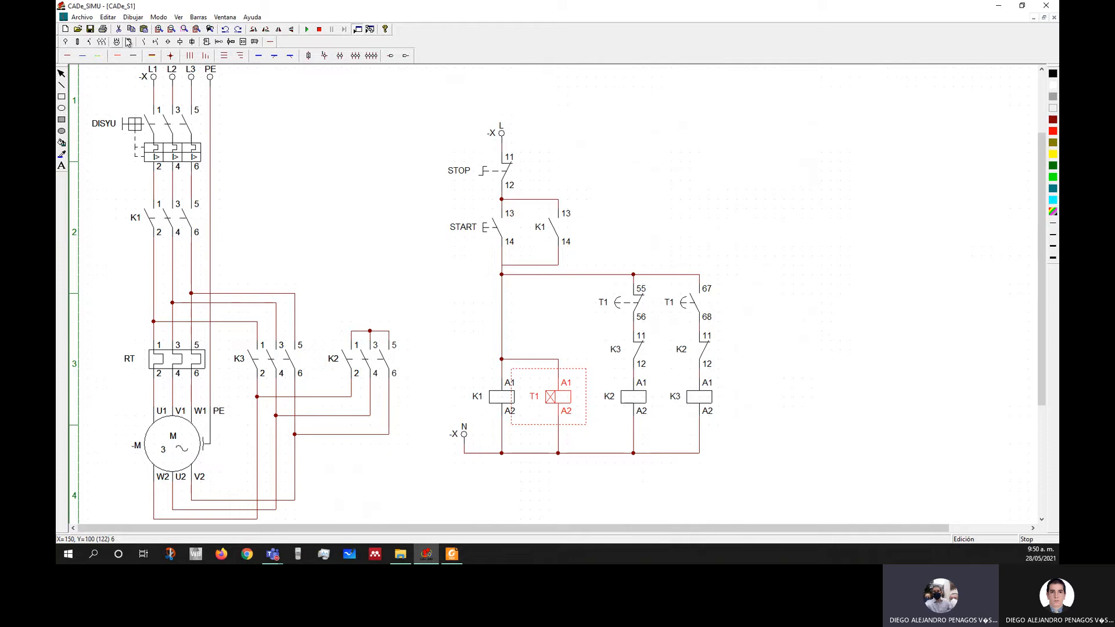
click(308, 30)
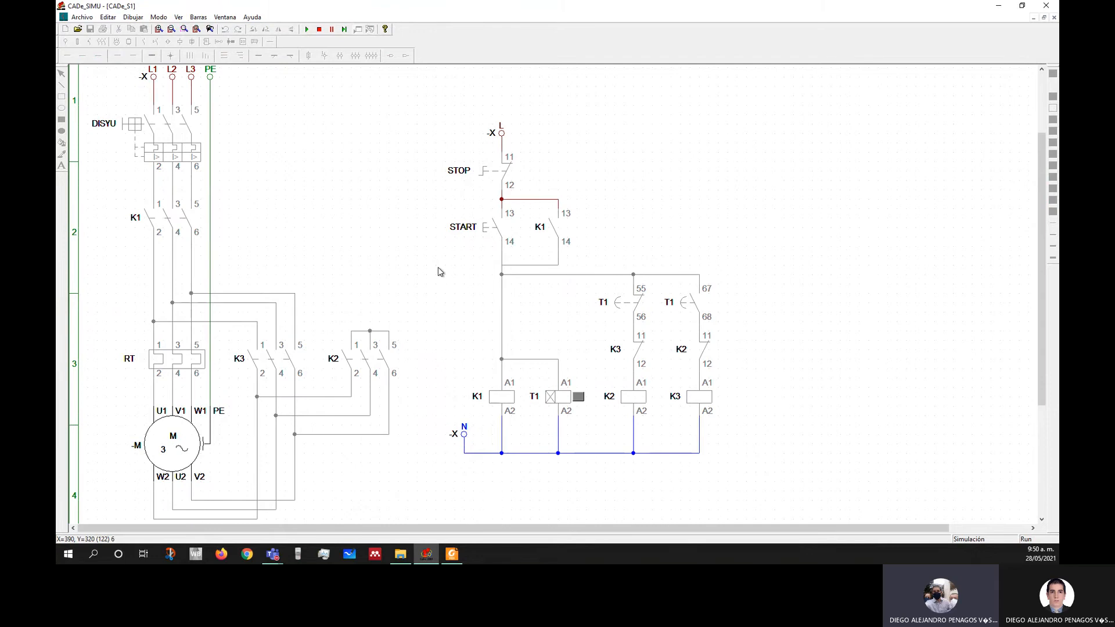
click(319, 29)
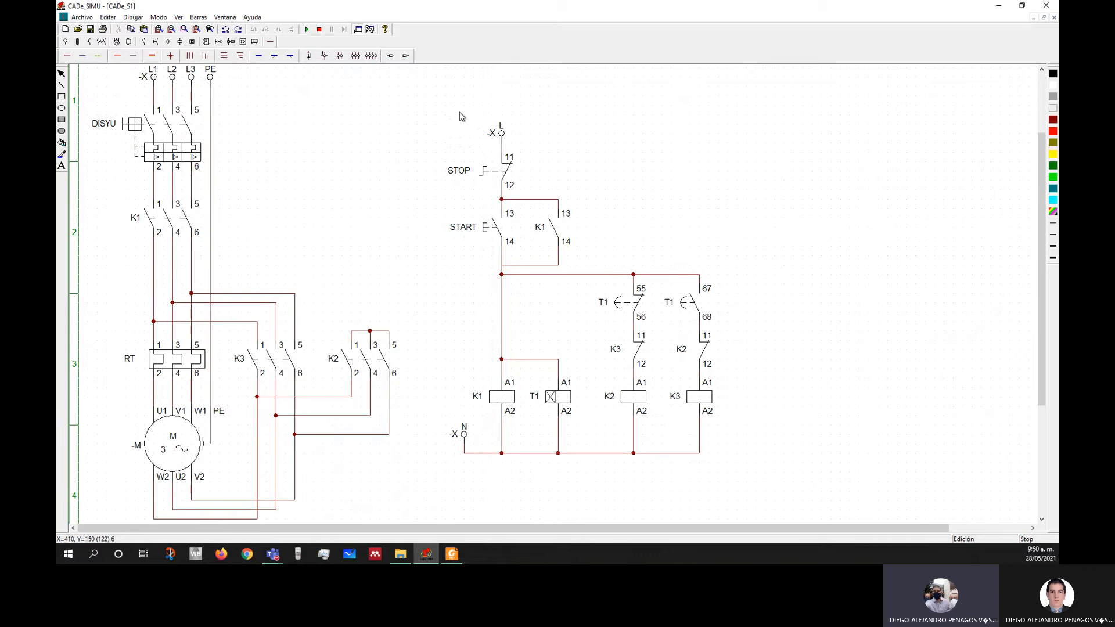
Step: Move terminal L of the control circuit up and place a normally open switch contact between it and STOP
click(499, 134)
drag(504, 139, 504, 82)
click(503, 171)
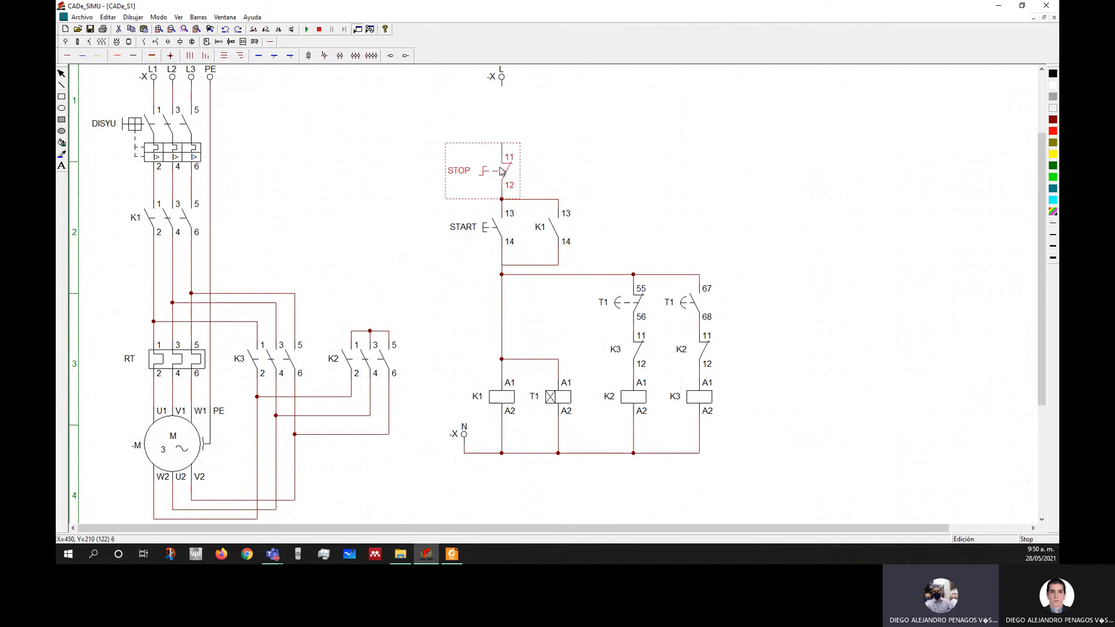
click(386, 142)
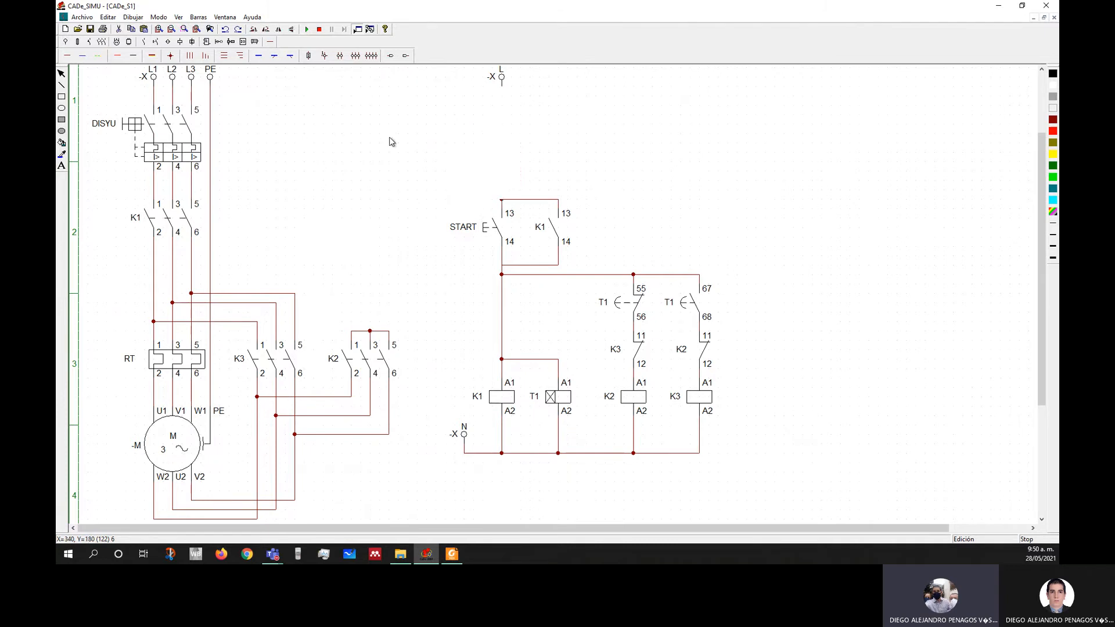
click(156, 42)
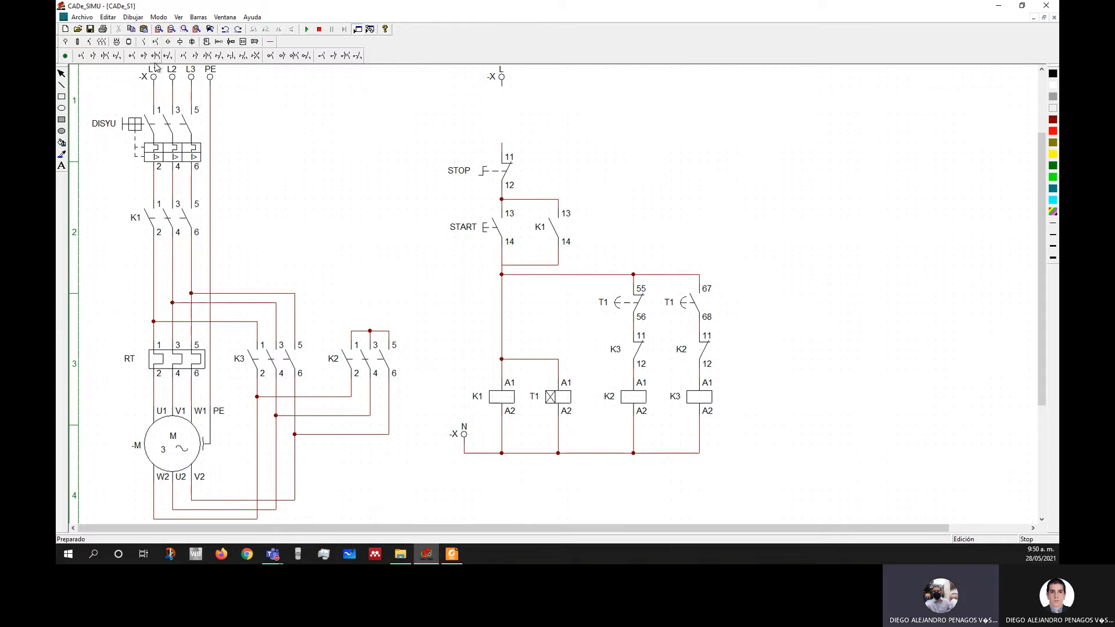
click(478, 122)
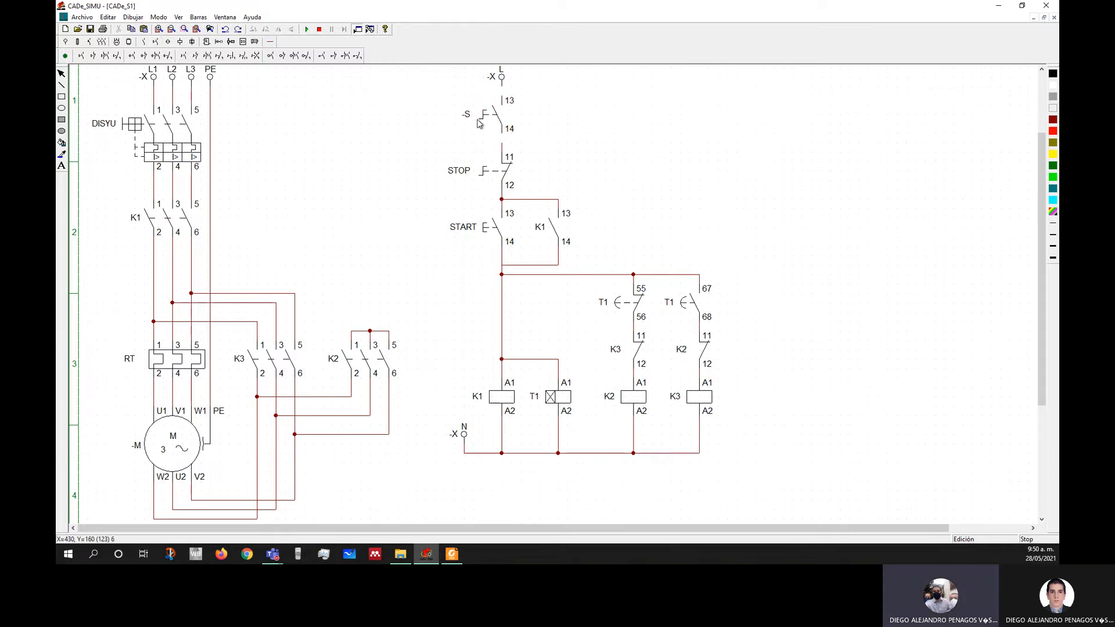
Step: Name the new switch contact DISYU and wire it to terminal L and the STOP contact
double_click(498, 119)
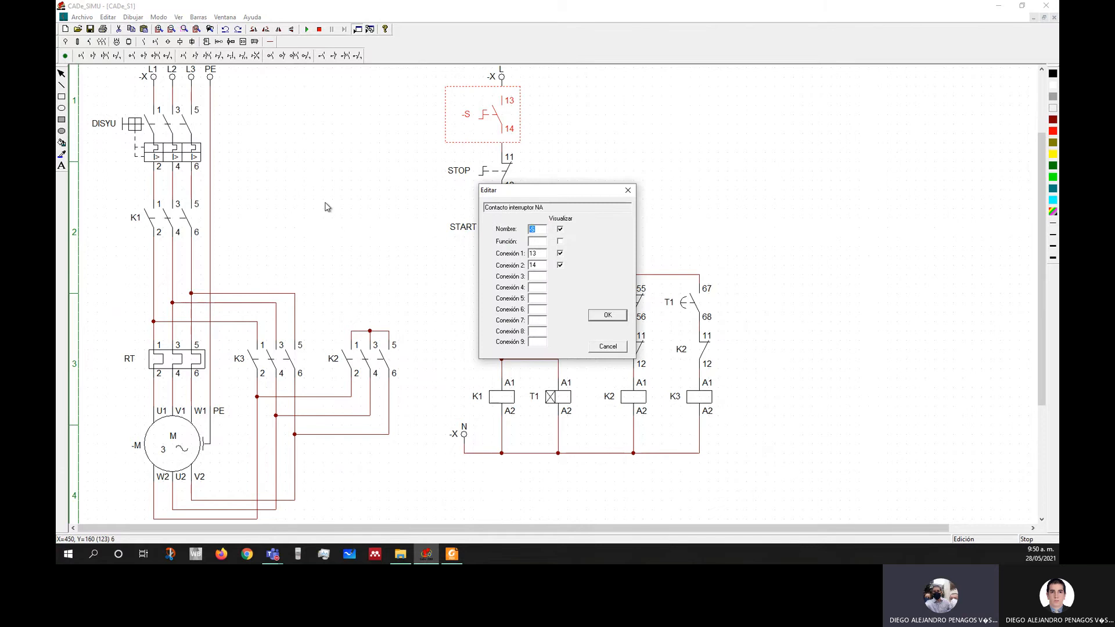
text(DISYU)
click(605, 314)
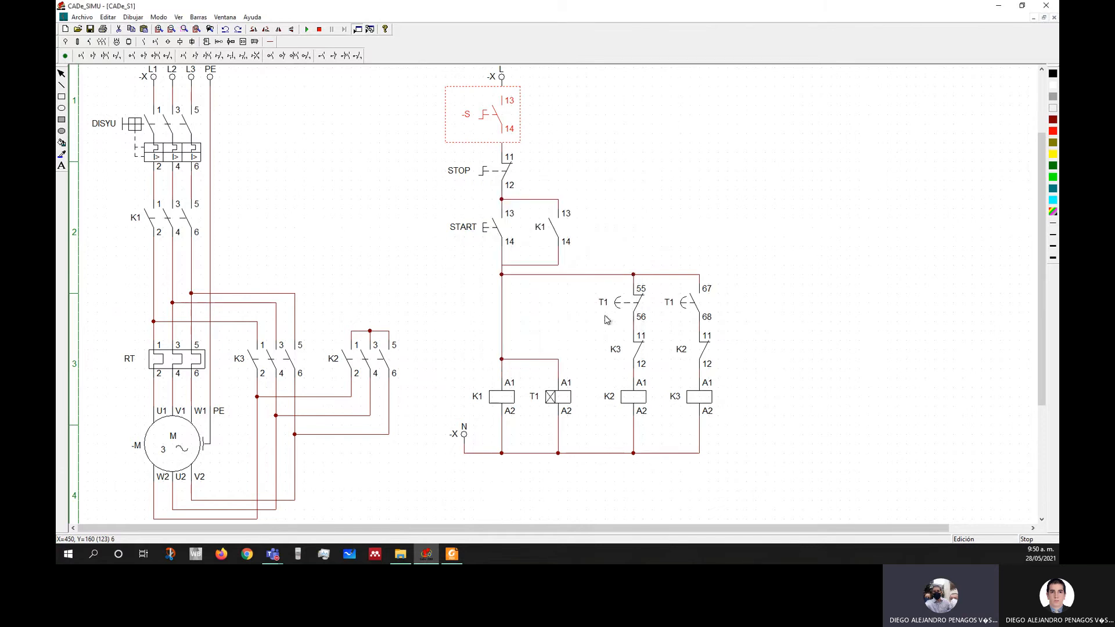
click(270, 41)
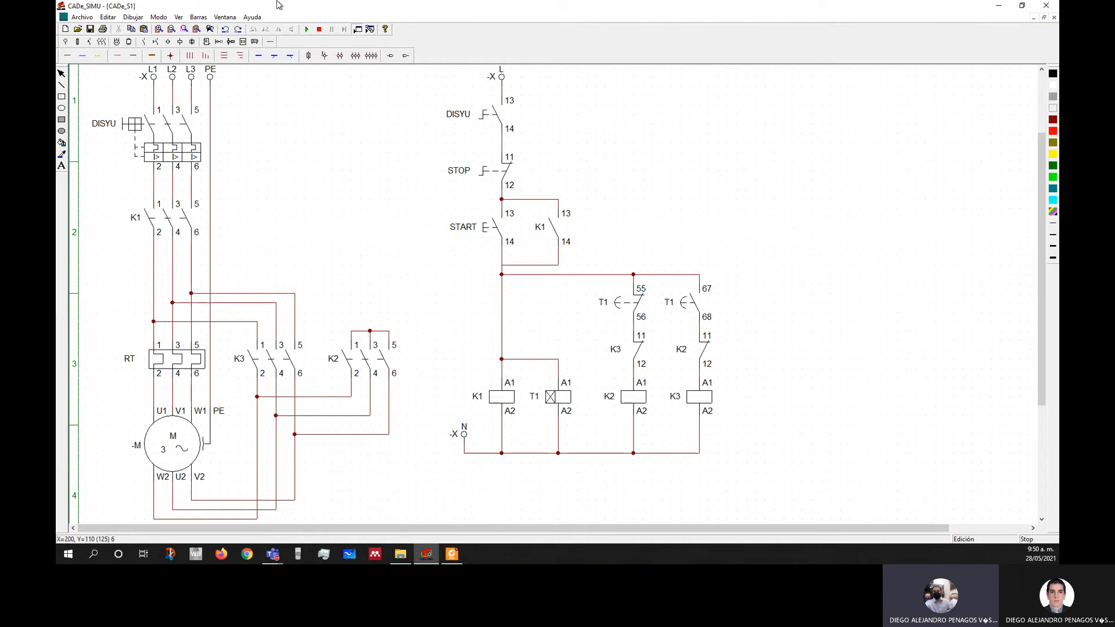
Step: Run the simulation and switch DISYU on and off to test the breaker in both circuits
click(307, 29)
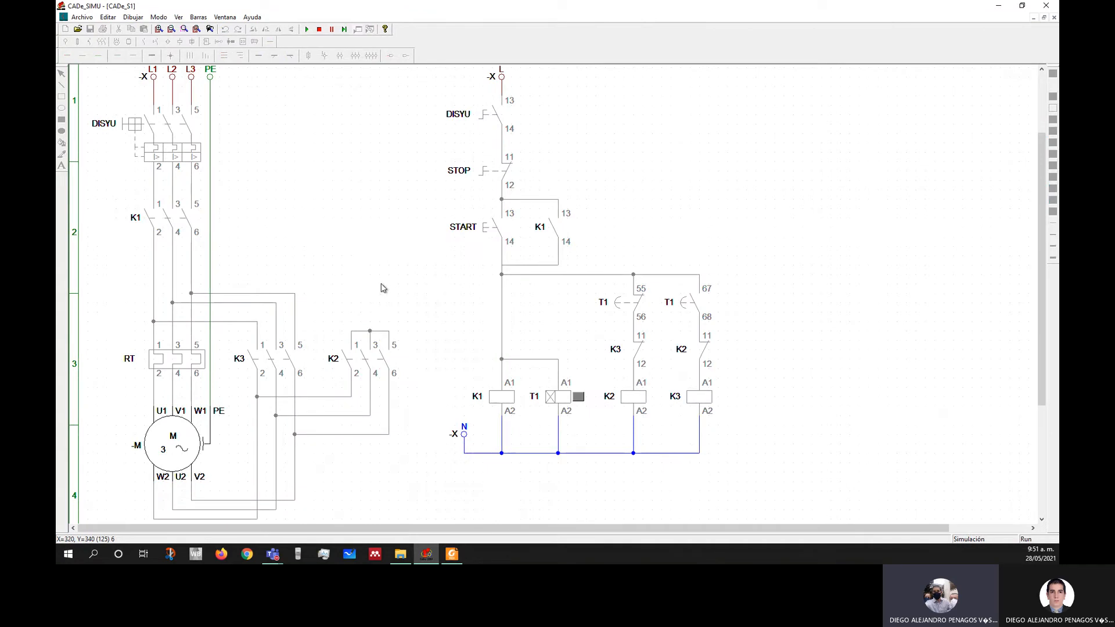
click(493, 118)
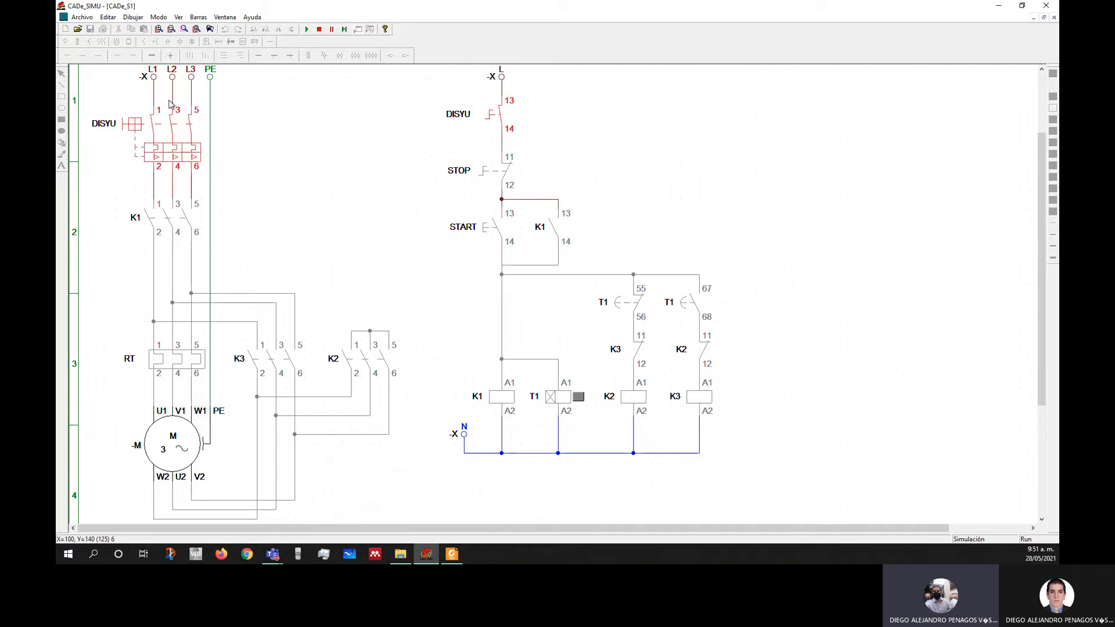
click(501, 116)
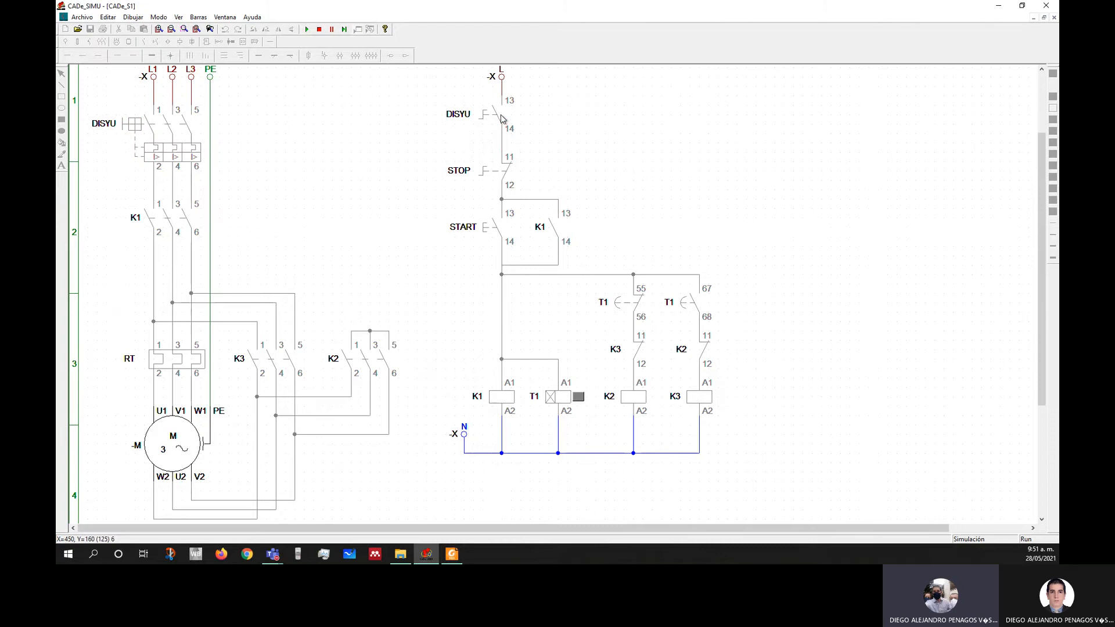
Step: Switch on breaker DISYU in the running simulation, operate STOP, and start the motor with START
click(135, 126)
click(134, 126)
click(150, 139)
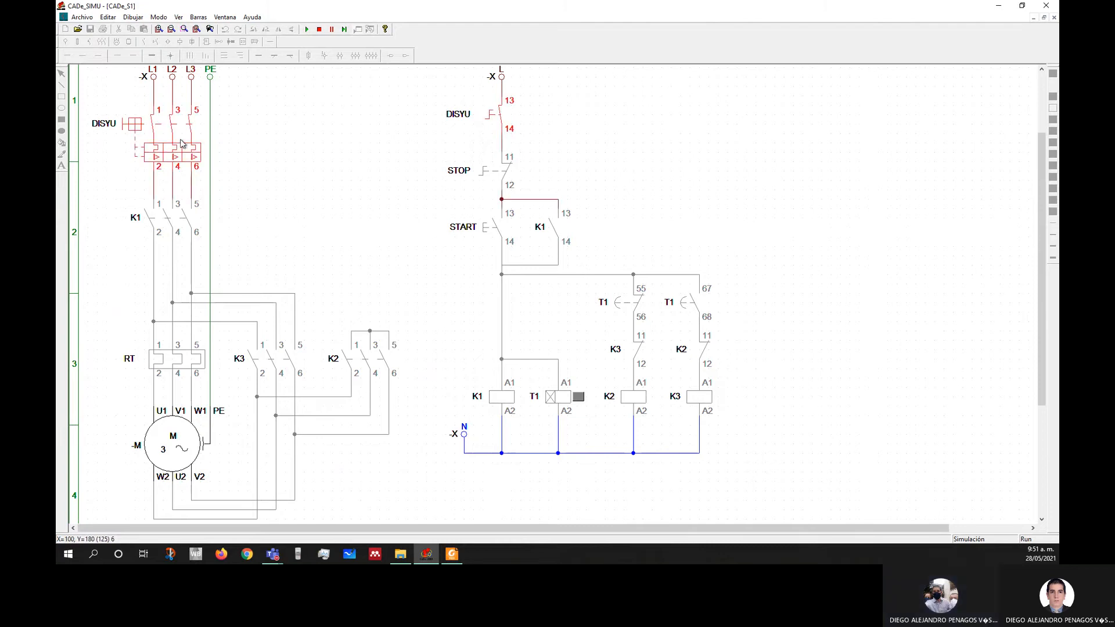
click(486, 175)
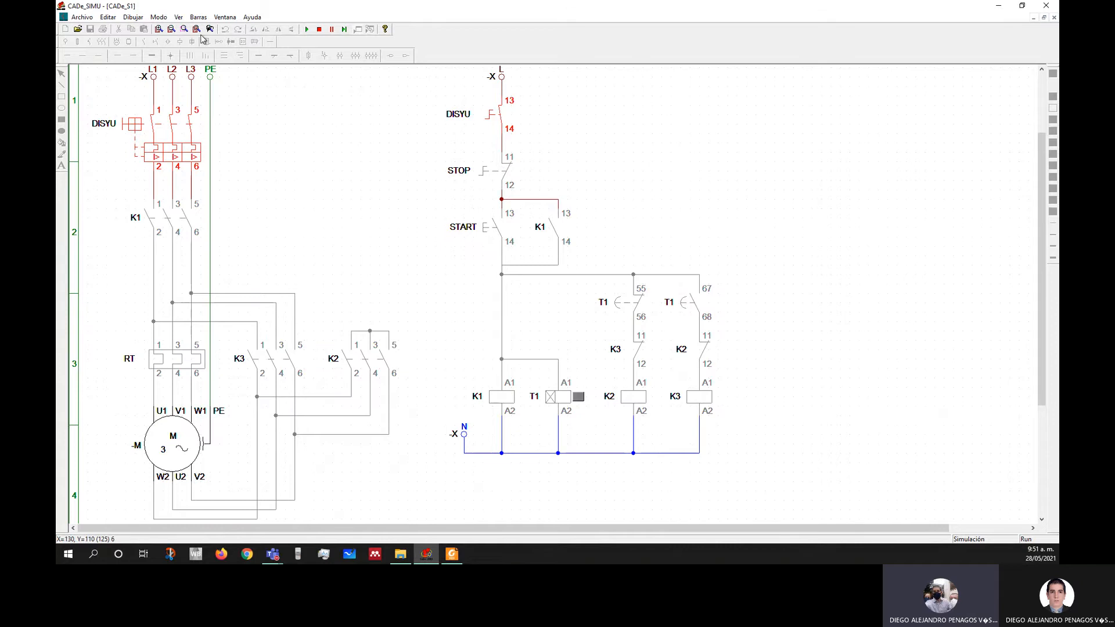
click(491, 232)
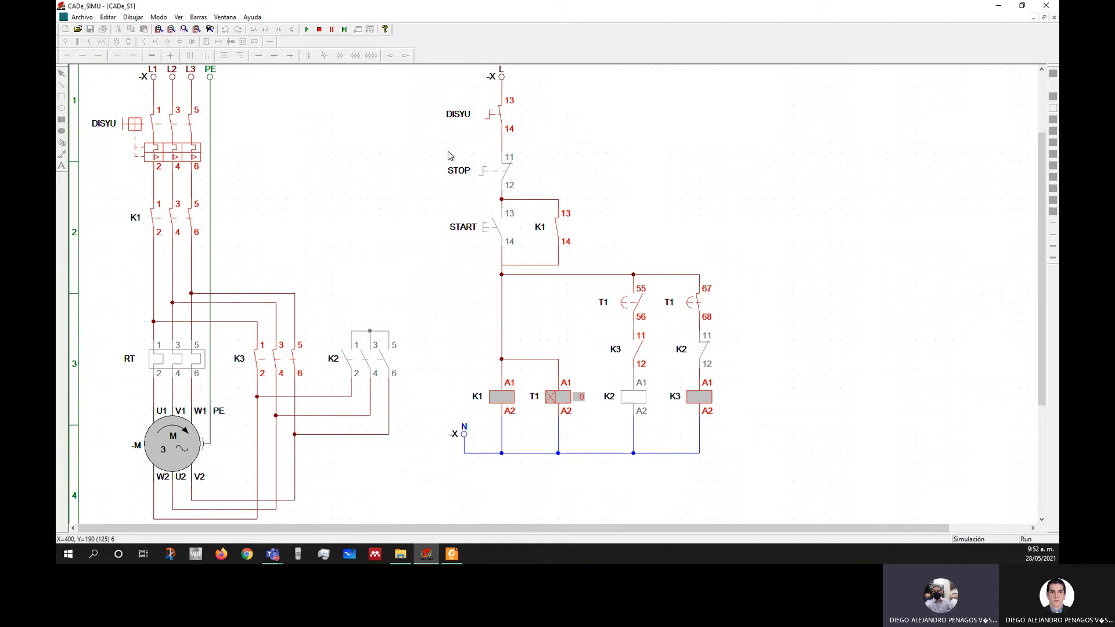
Step: Stop and restart the motor twice using the STOP and START contacts, and end the simulation
click(504, 173)
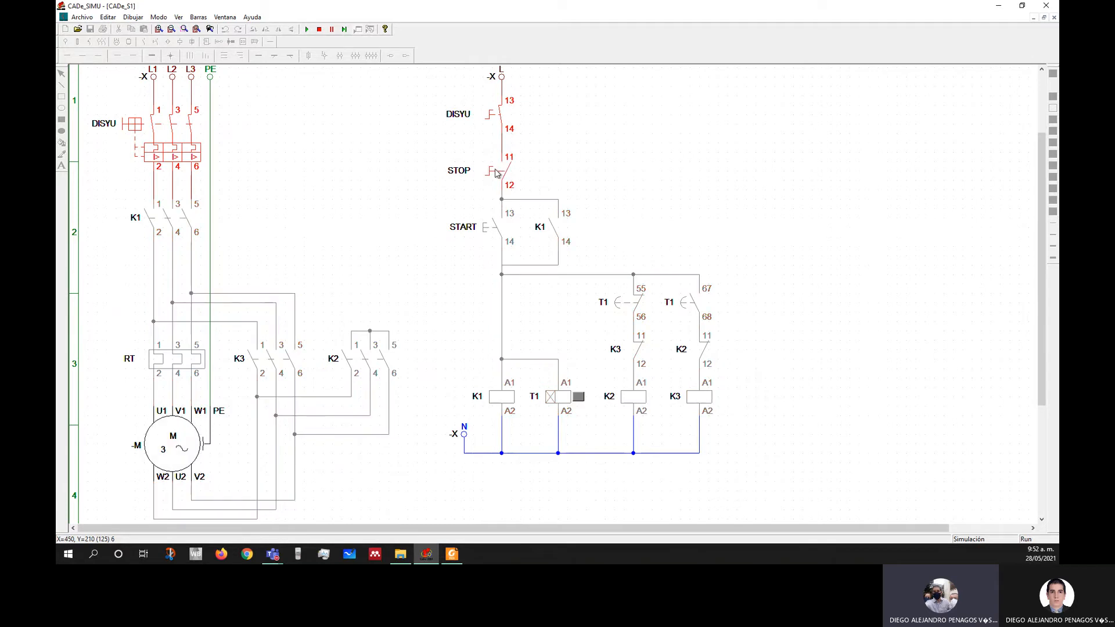
click(497, 173)
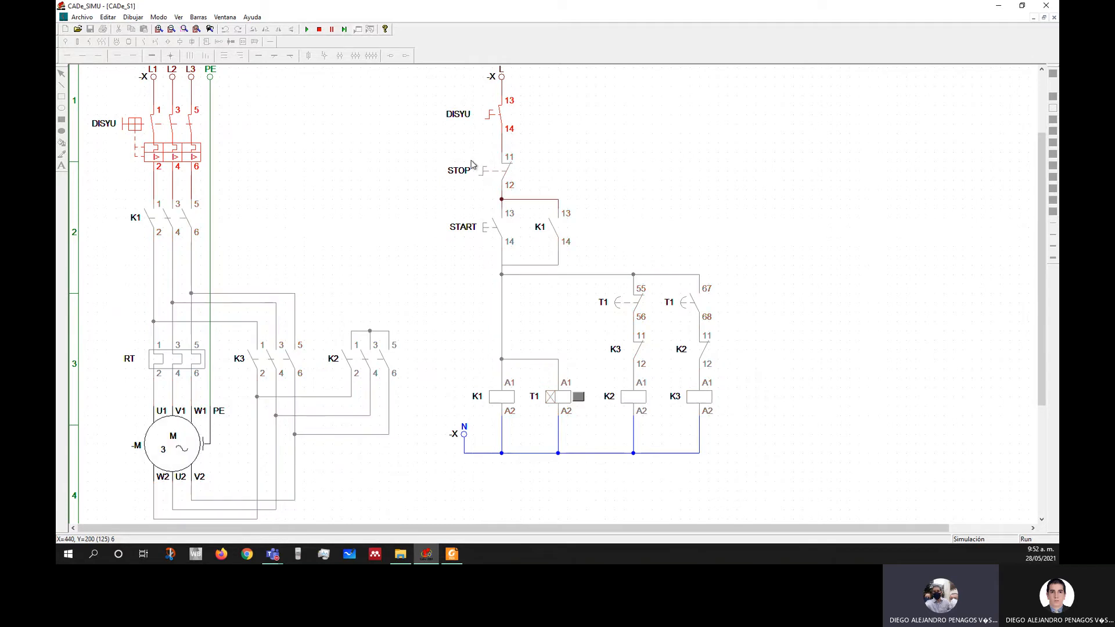
click(491, 229)
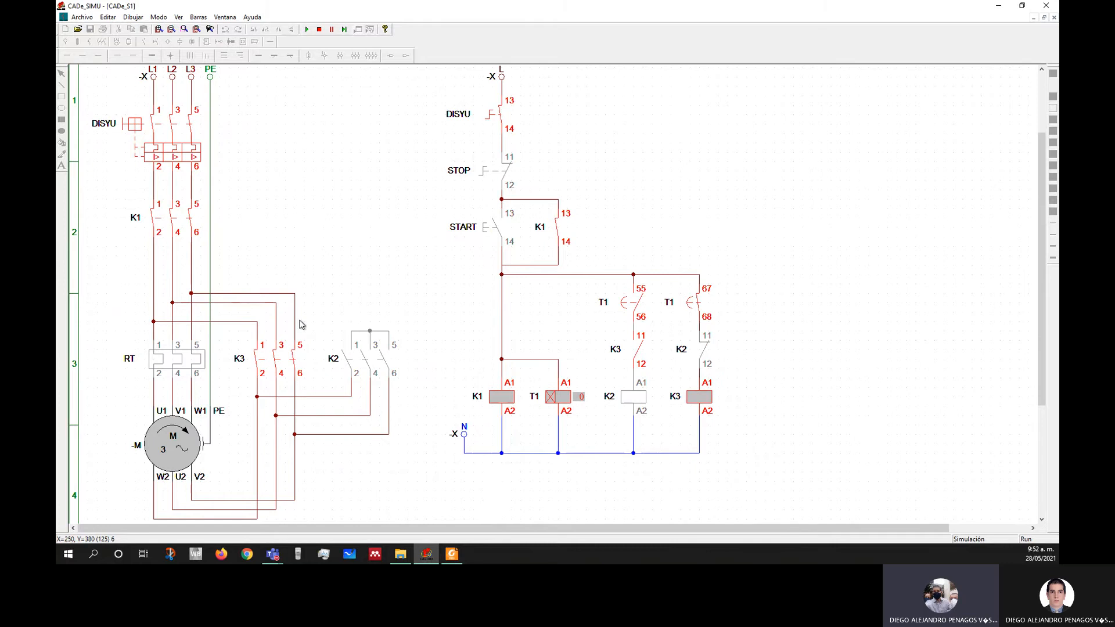
click(505, 173)
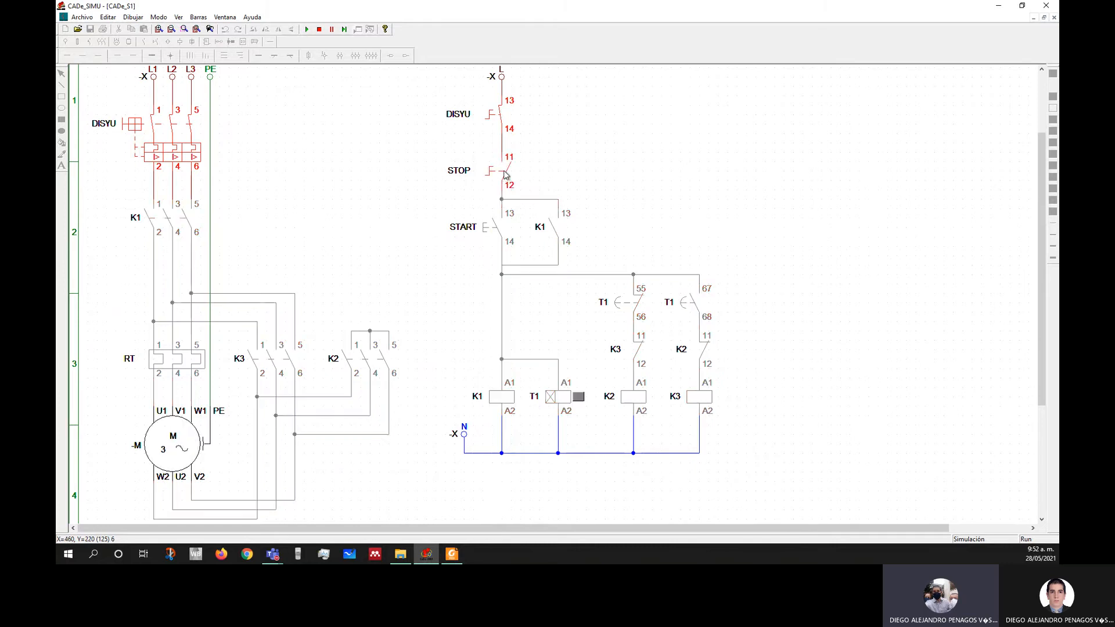
click(490, 224)
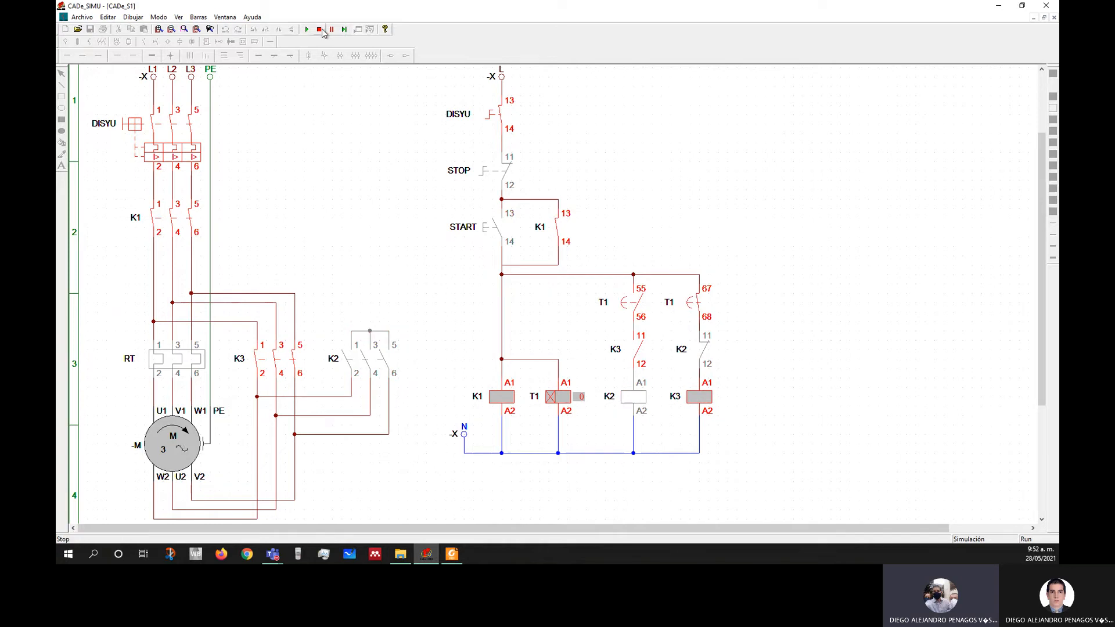
click(321, 30)
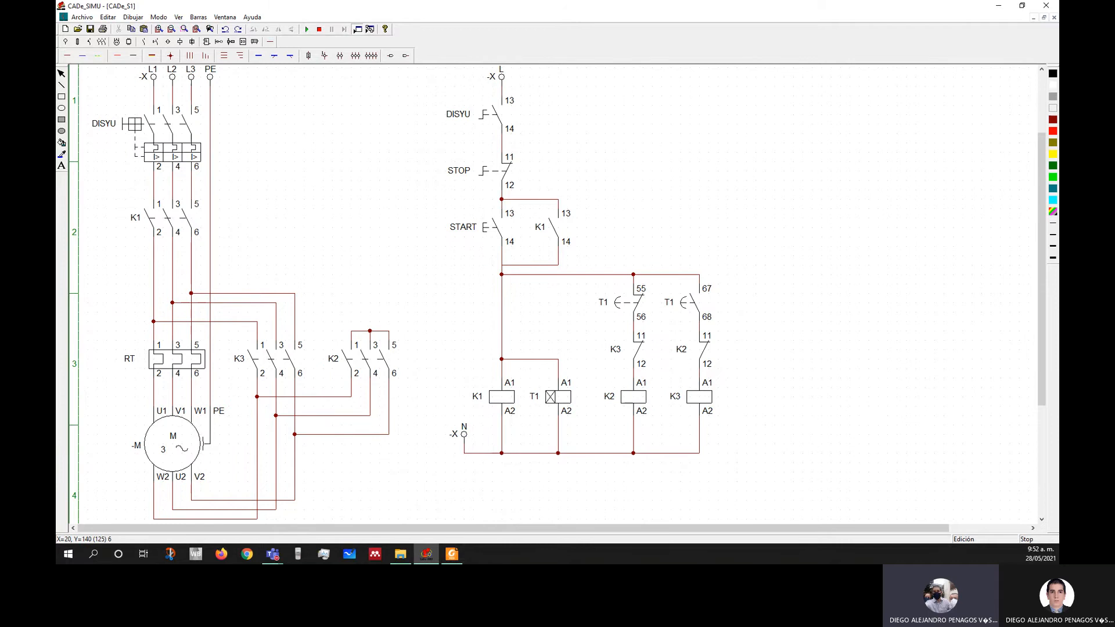
Step: Delete the entire star-delta power and control diagram from the sheet
click(400, 553)
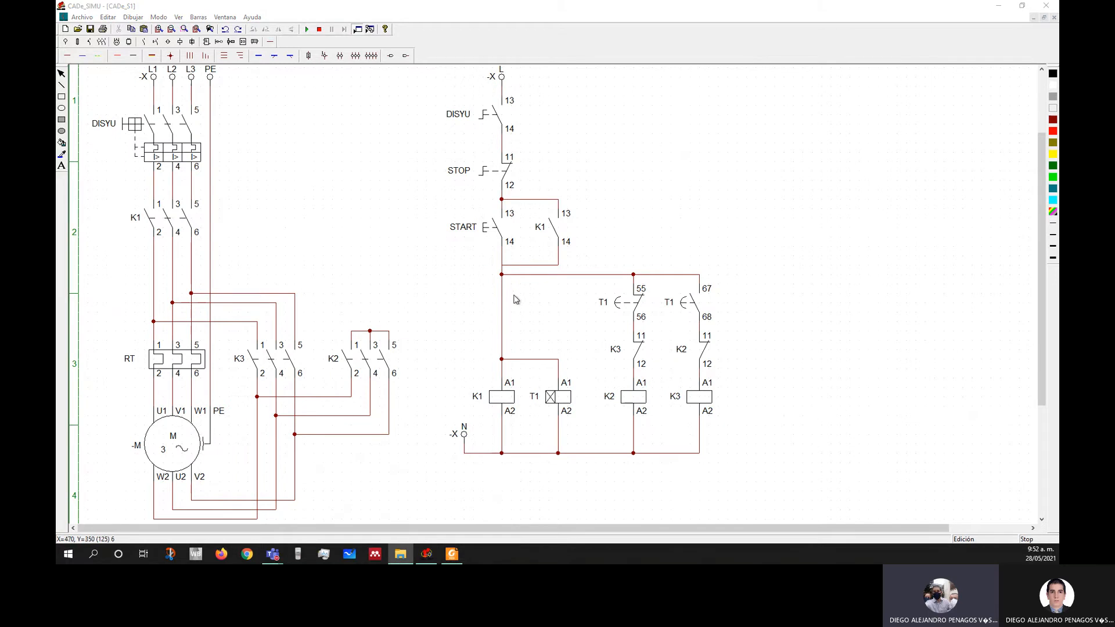
scroll(515, 298, up, 2)
scroll(514, 297, down, 1)
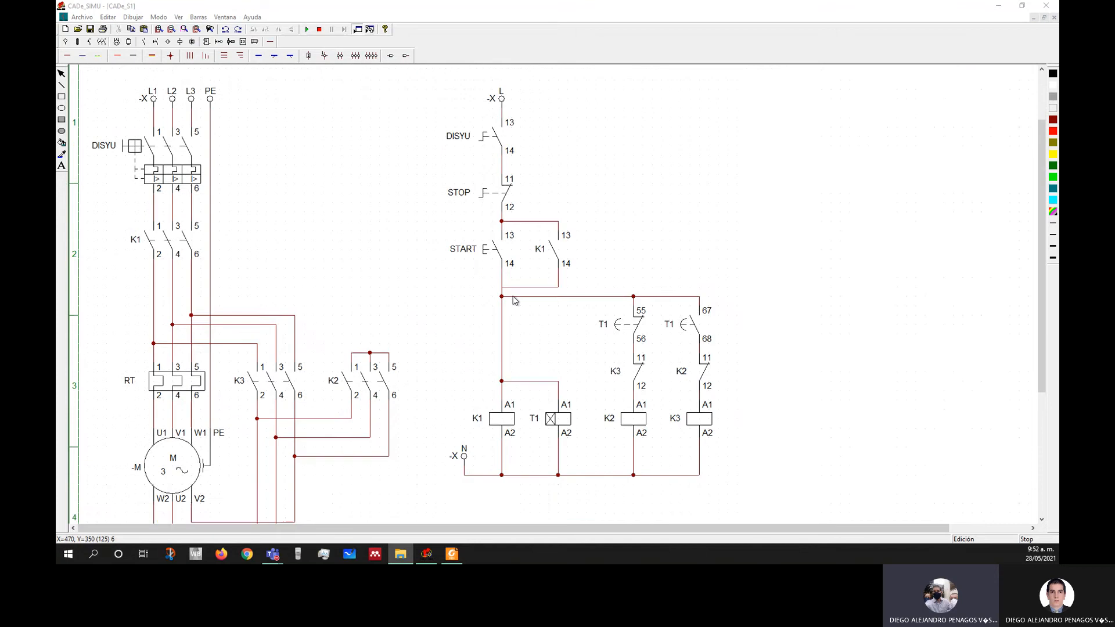
scroll(515, 297, down, 1)
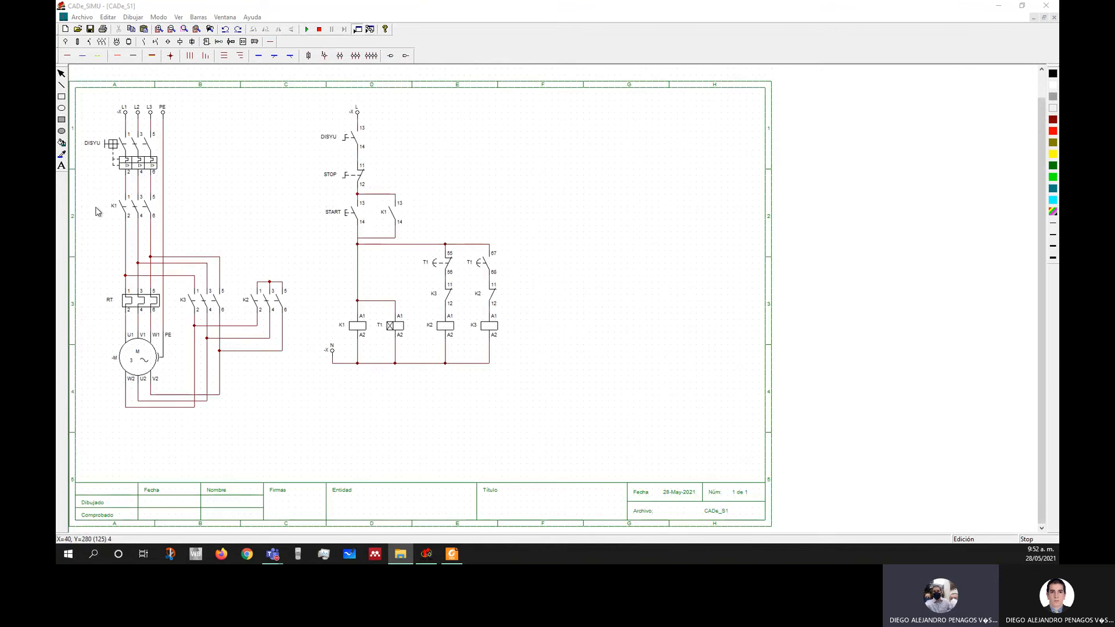
drag(77, 96, 553, 432)
key(Delete)
scroll(173, 285, up, 2)
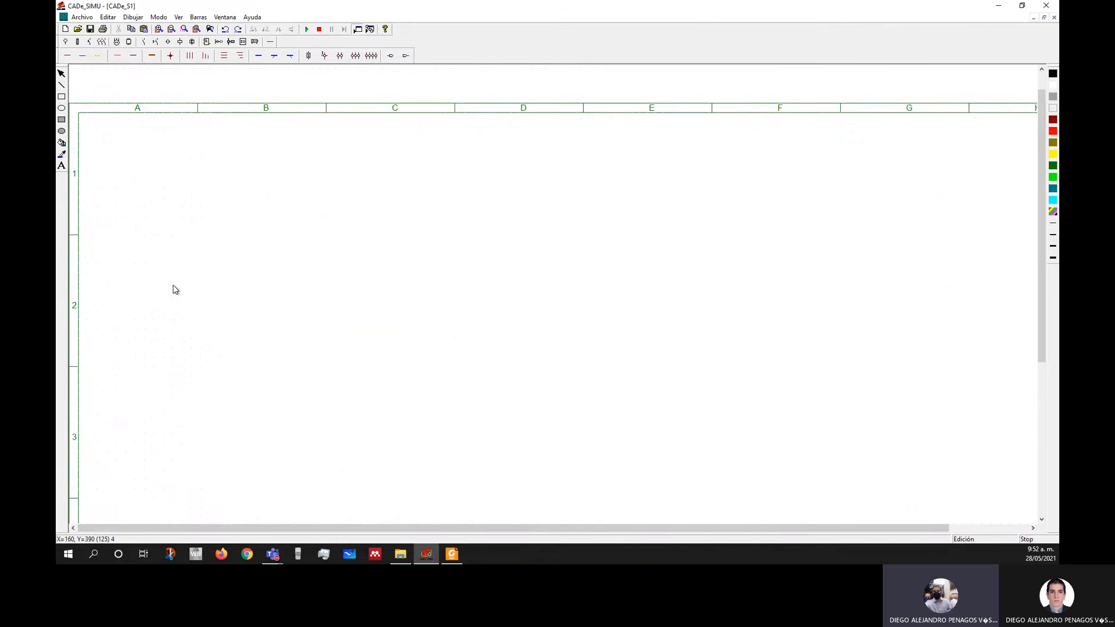
scroll(177, 288, down, 1)
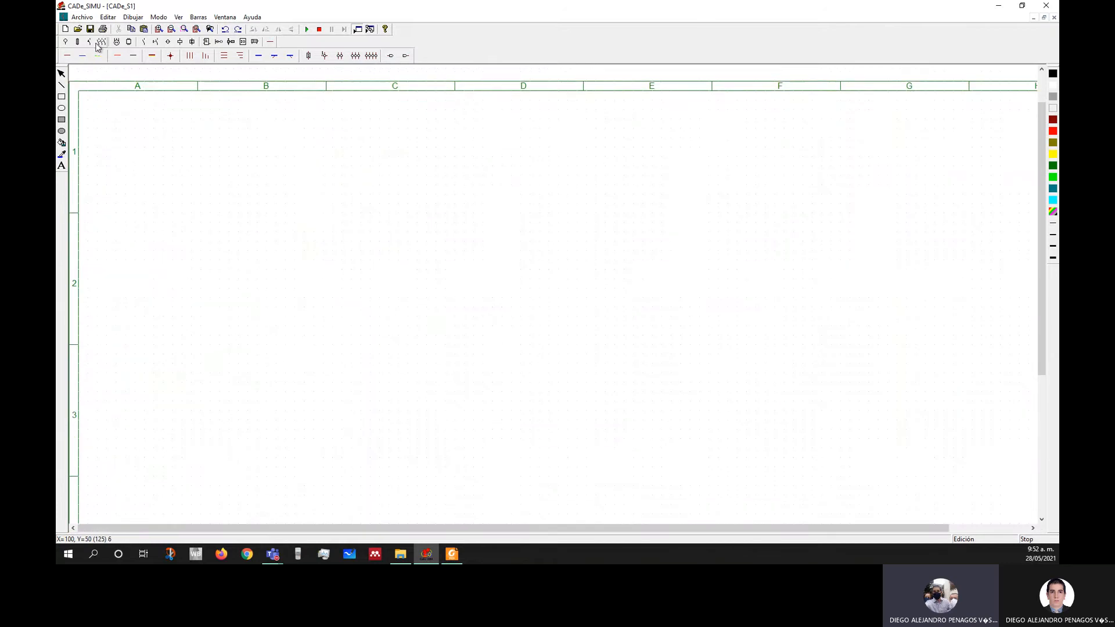
Step: Place a three-phase supply with terminals L1, L2, L3 and PE near the top of sheet column B
click(76, 42)
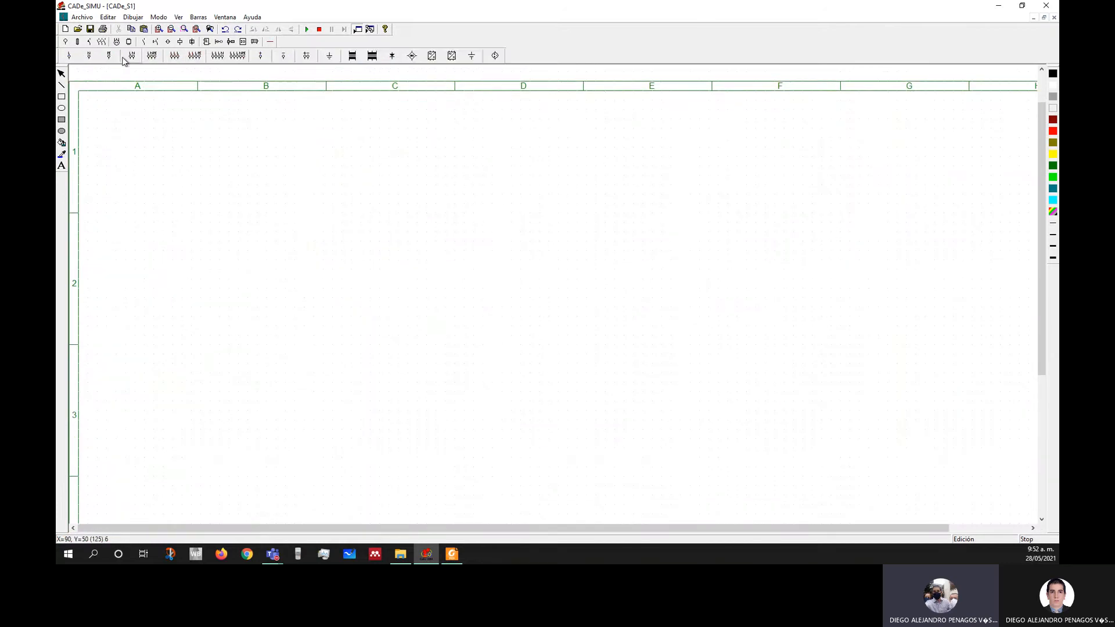
click(195, 55)
right_click(378, 259)
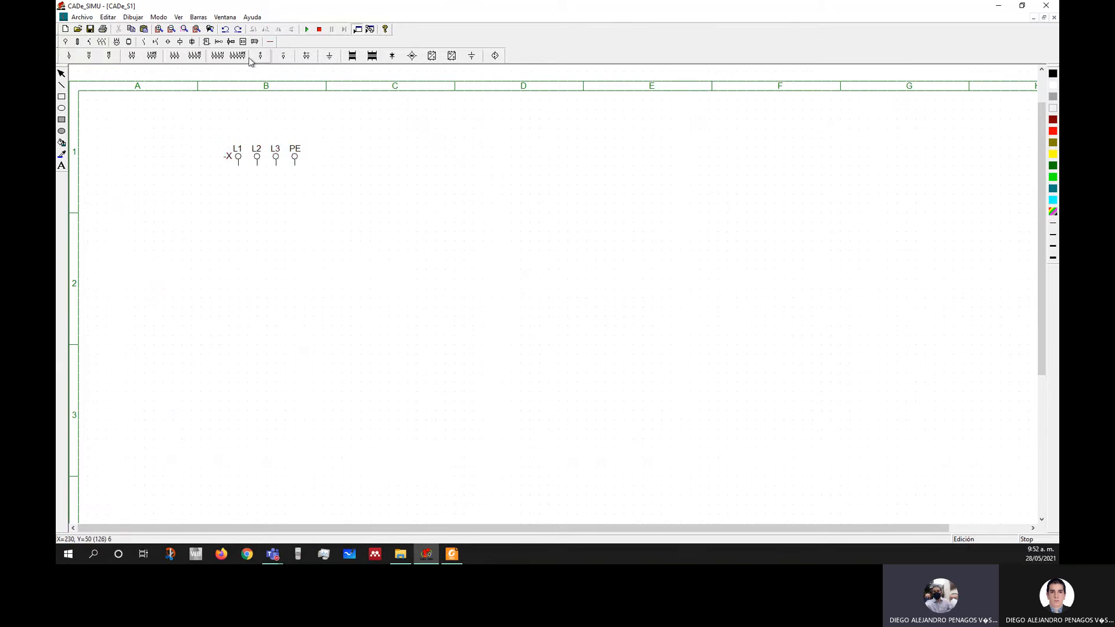
Step: Browse the component categories, including contactors, motors, auxiliary contacts and coils
click(102, 42)
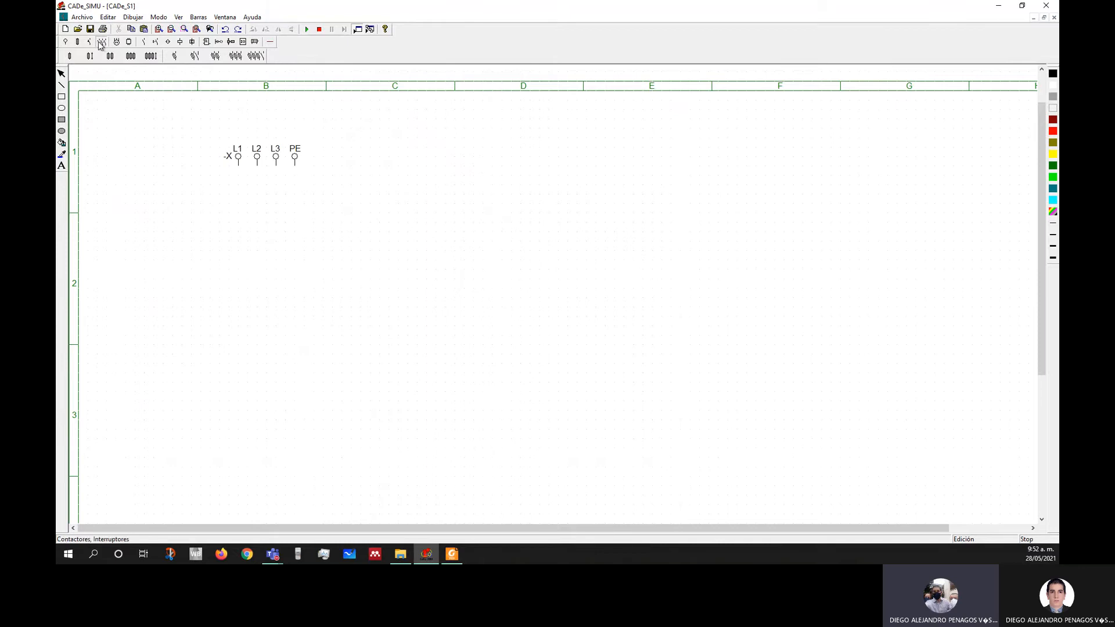
click(142, 42)
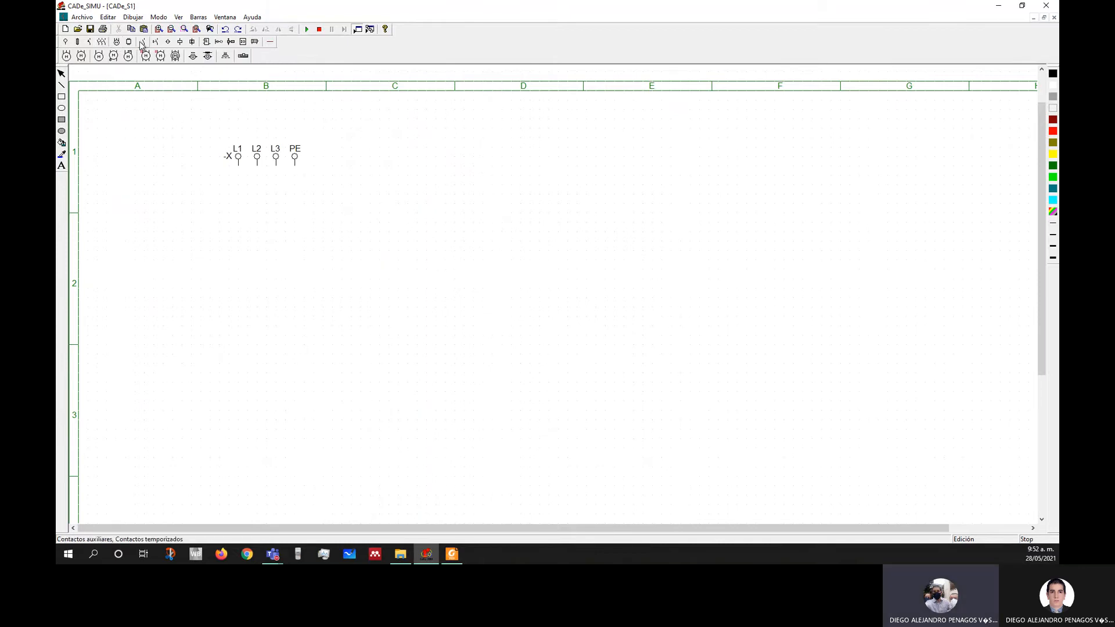
click(66, 43)
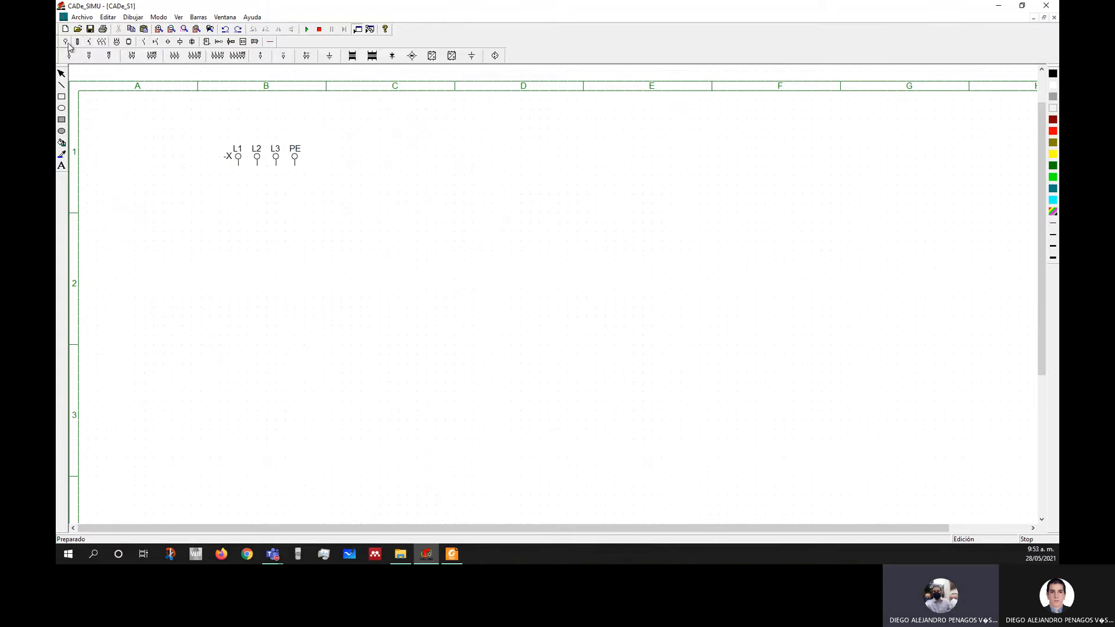
click(102, 42)
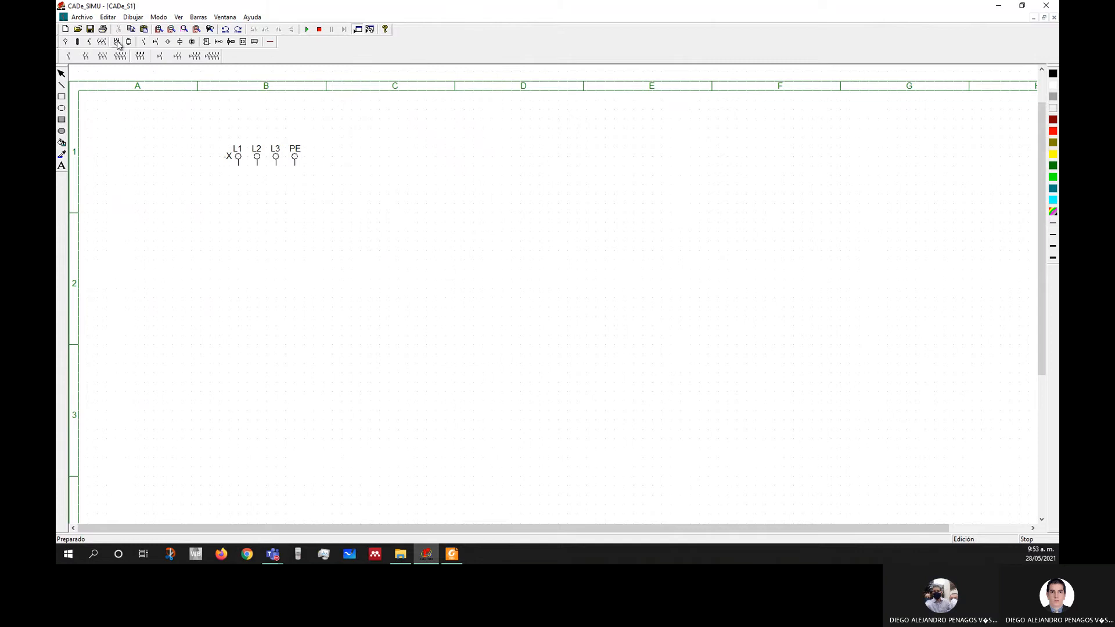
click(128, 42)
click(131, 41)
click(144, 42)
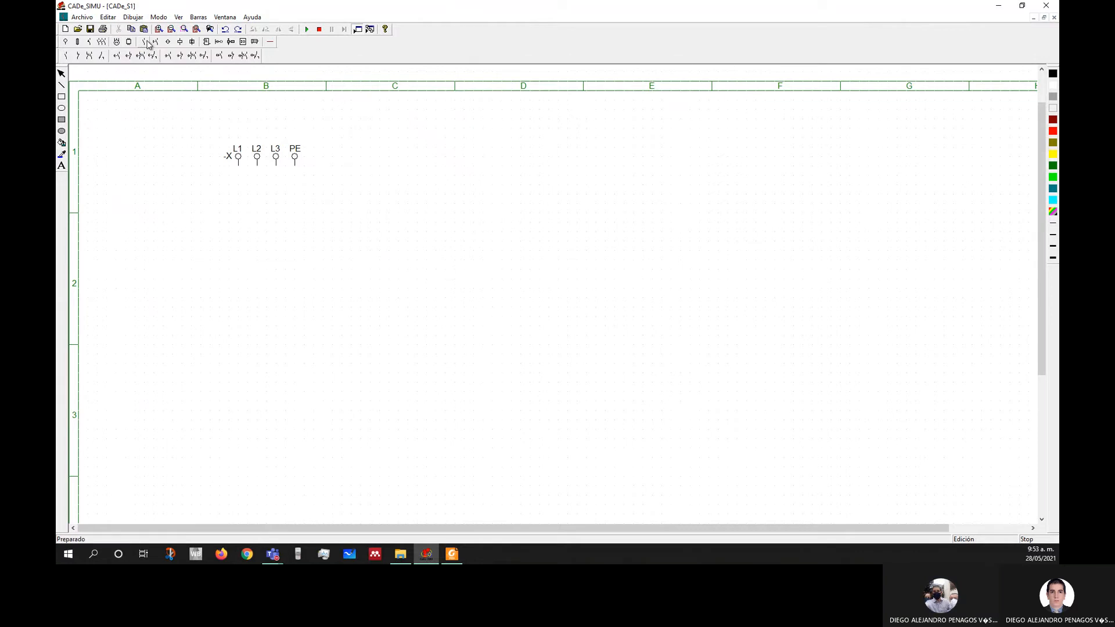
click(157, 42)
click(168, 42)
click(180, 42)
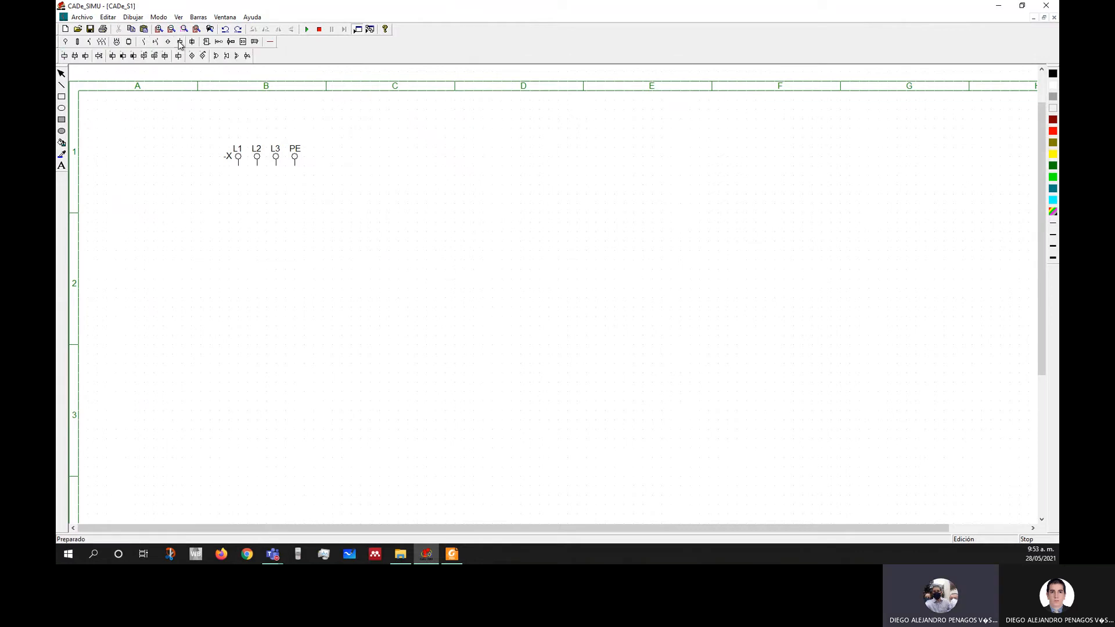
click(67, 43)
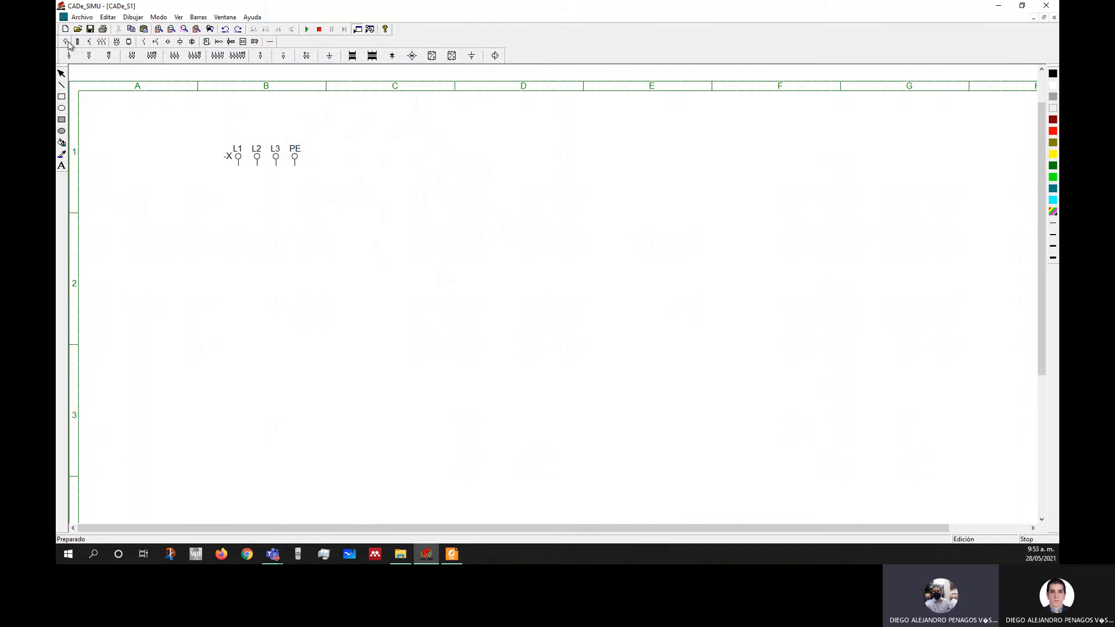
Step: Place a three-pole motor breaker below the supply and wire its inputs to L1, L2 and L3
click(78, 42)
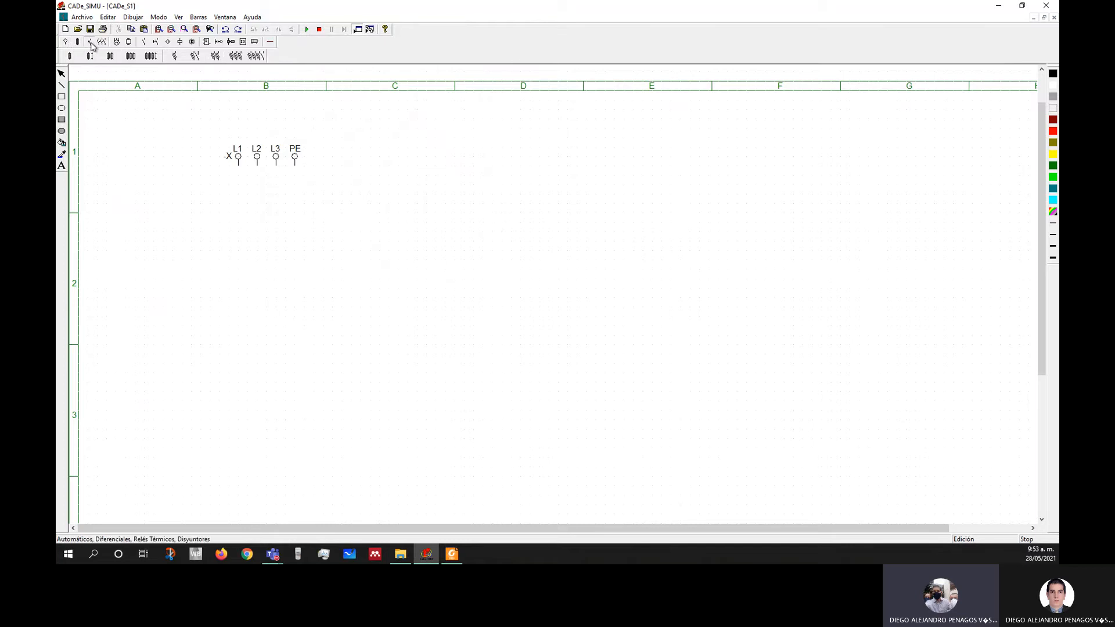
click(90, 42)
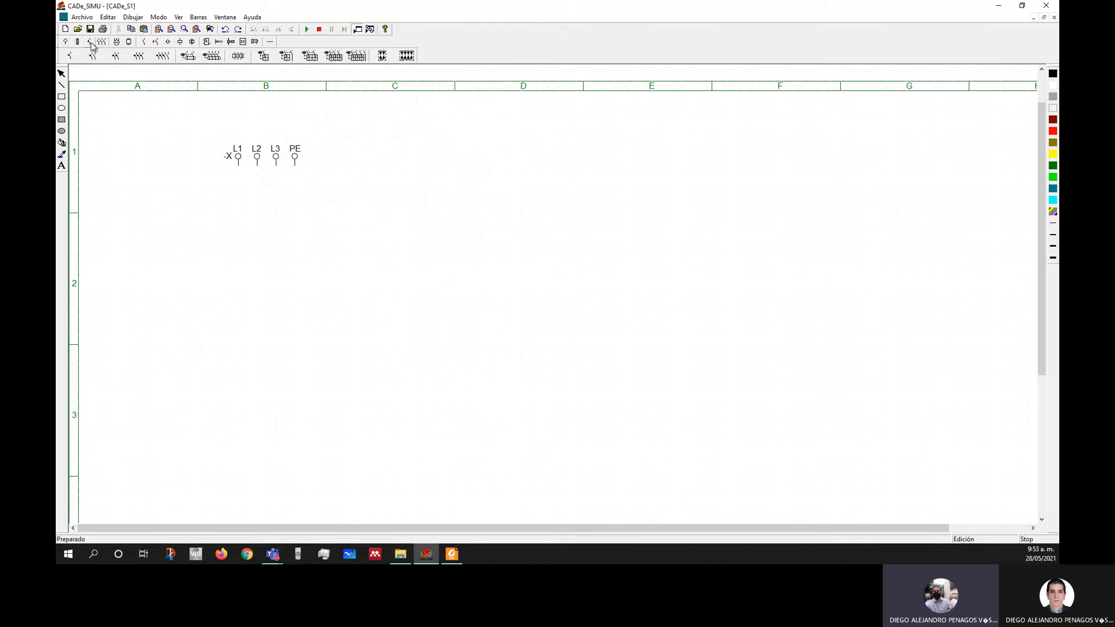
click(334, 58)
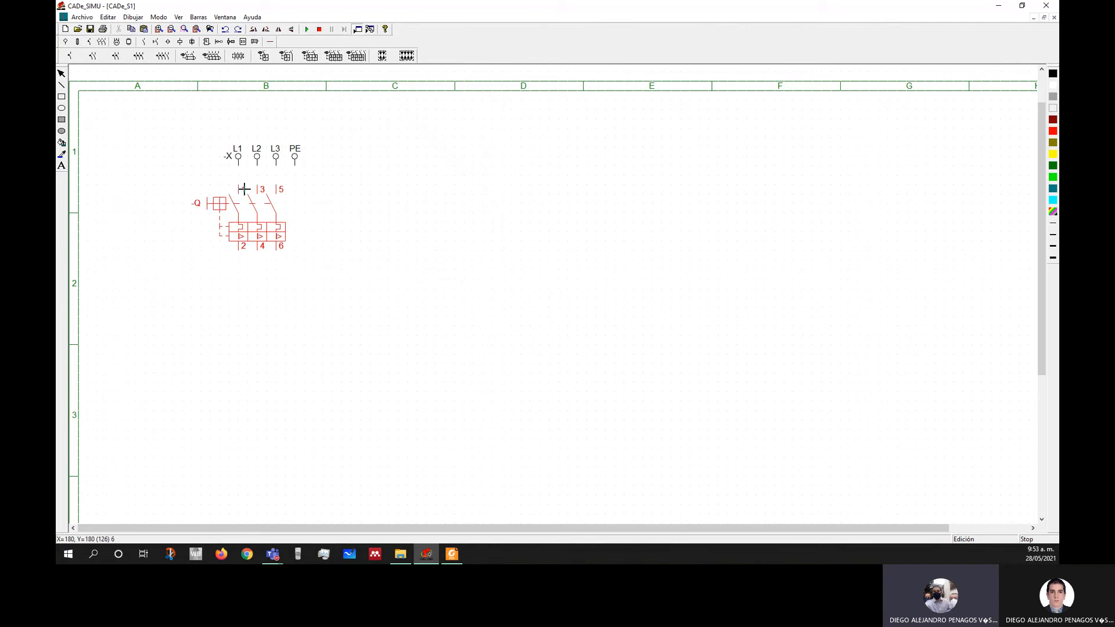
click(244, 188)
click(270, 42)
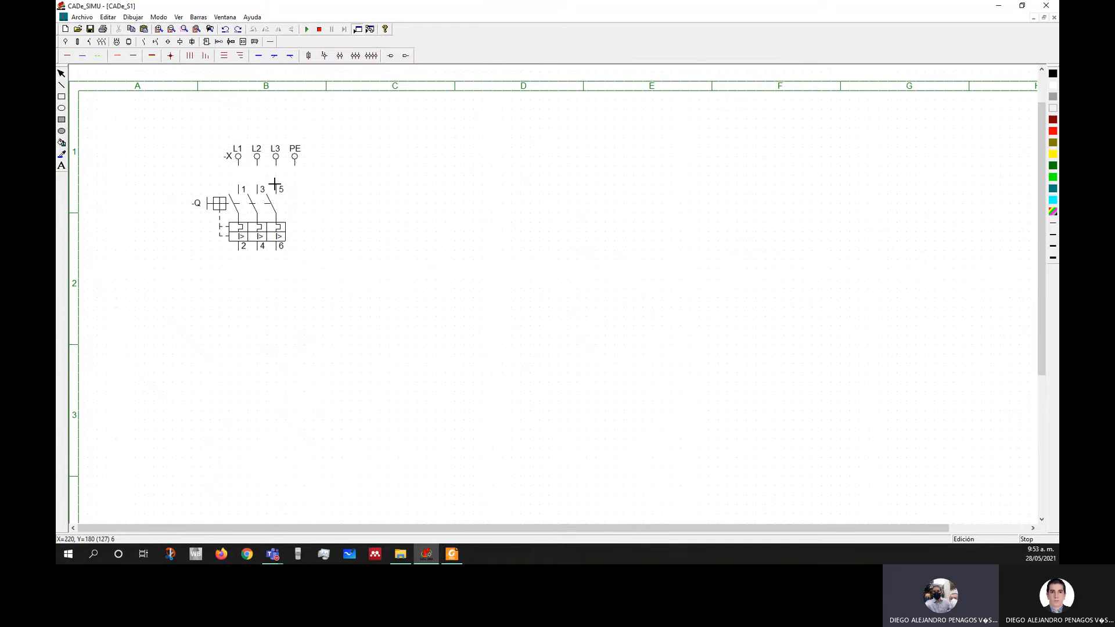
click(241, 187)
Step: Place a three-pole contactor below the breaker and wire it to breaker outputs 2, 4 and 6
click(101, 41)
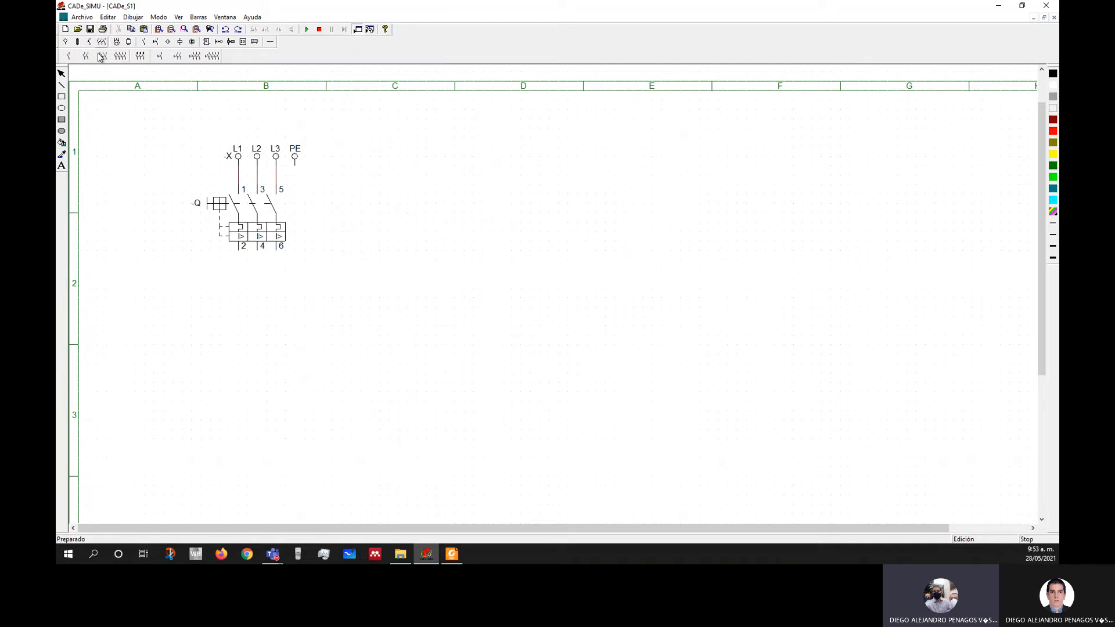
click(103, 56)
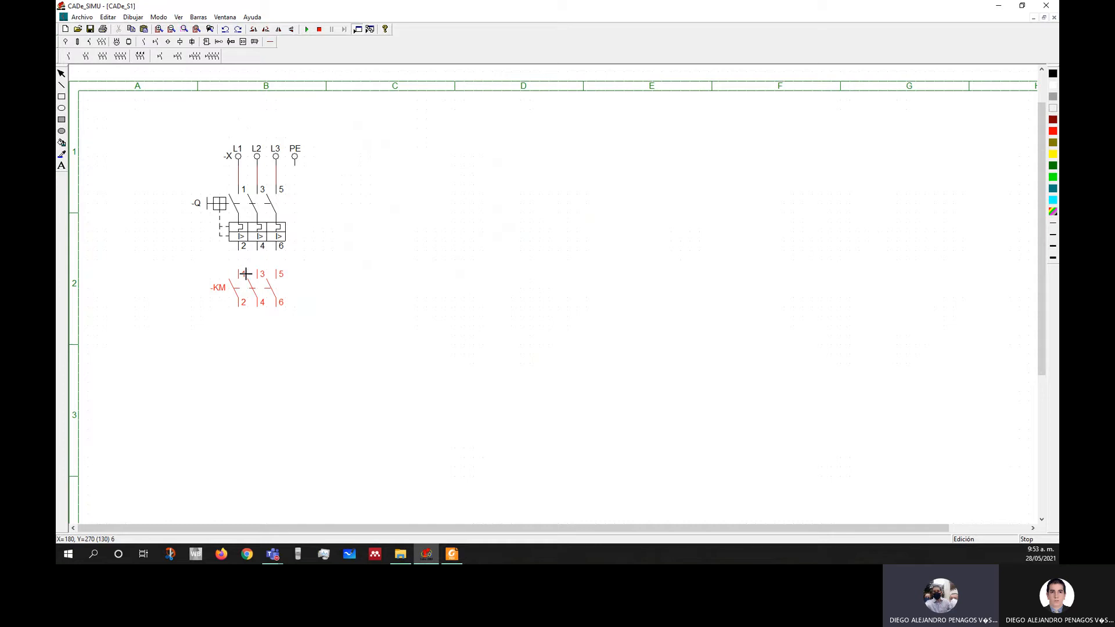
click(245, 321)
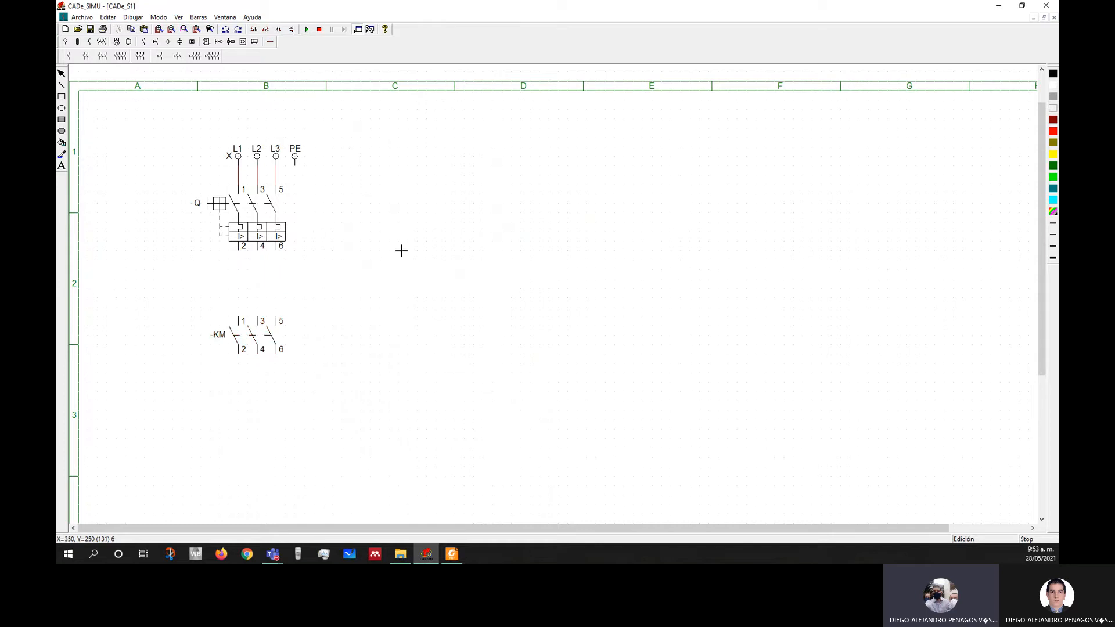
click(270, 42)
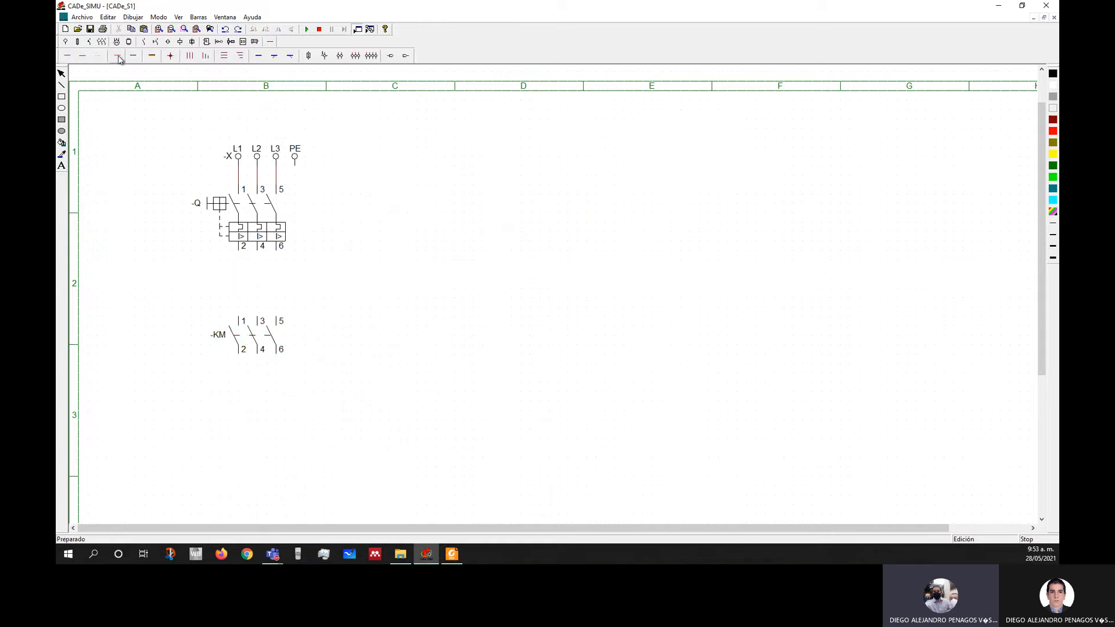
click(188, 55)
drag(238, 250, 245, 309)
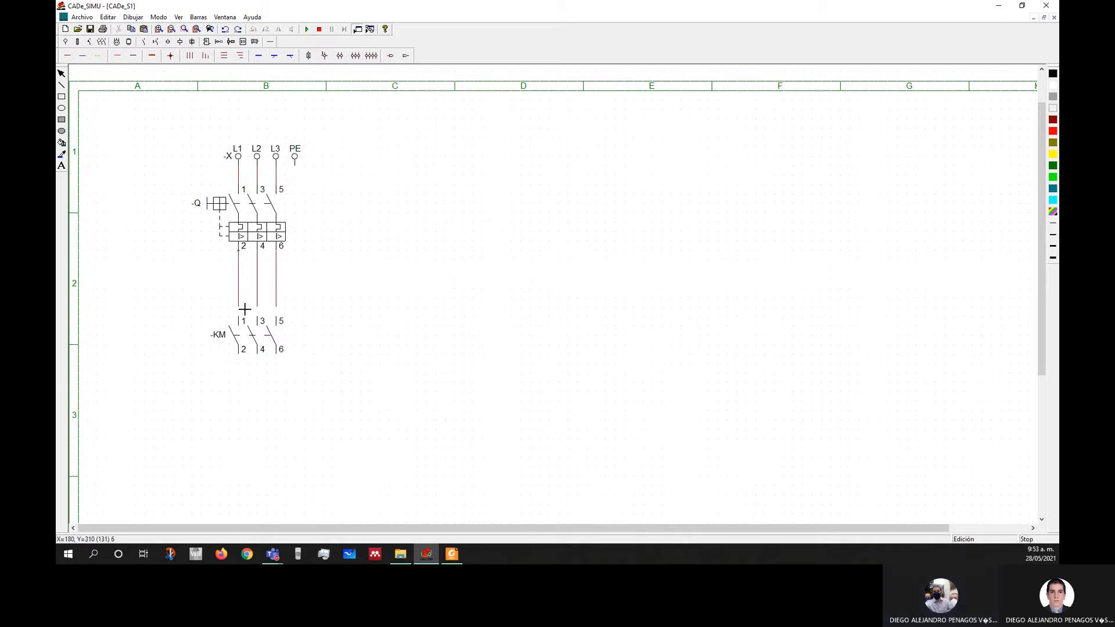
Step: Place a three-phase motor with terminals U1, V1, W1 and PE below the contactor
click(117, 41)
click(67, 56)
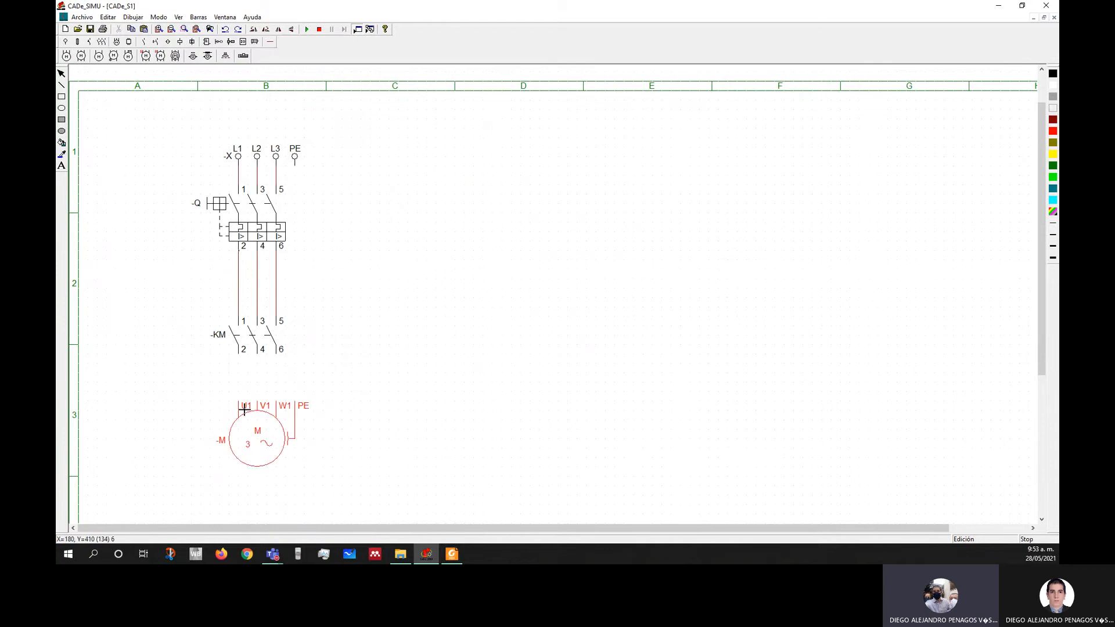
click(245, 410)
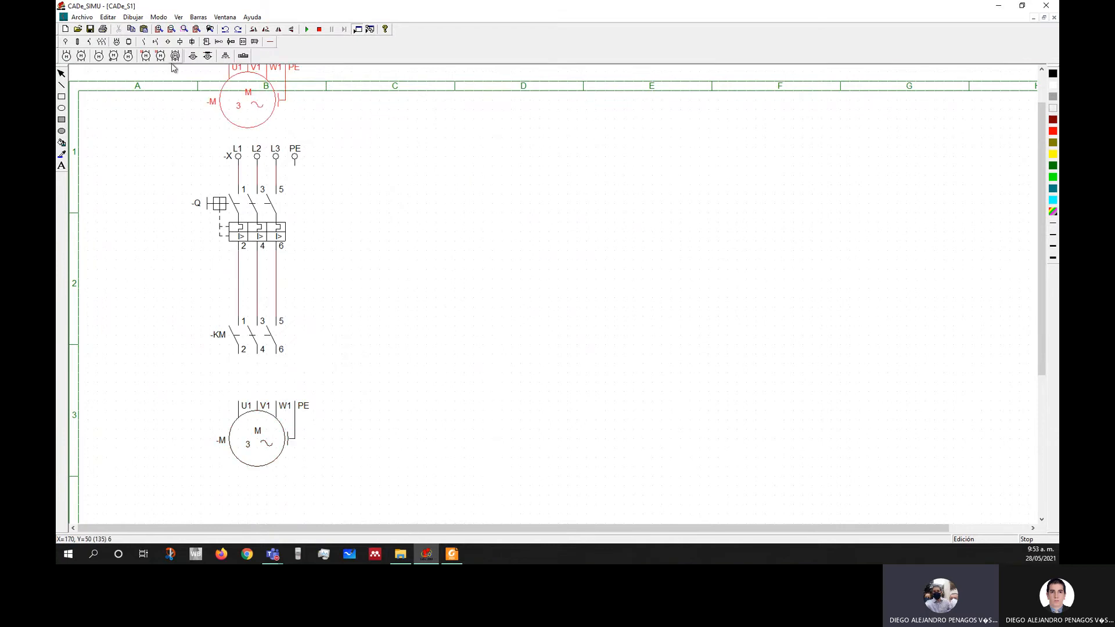
key(Escape)
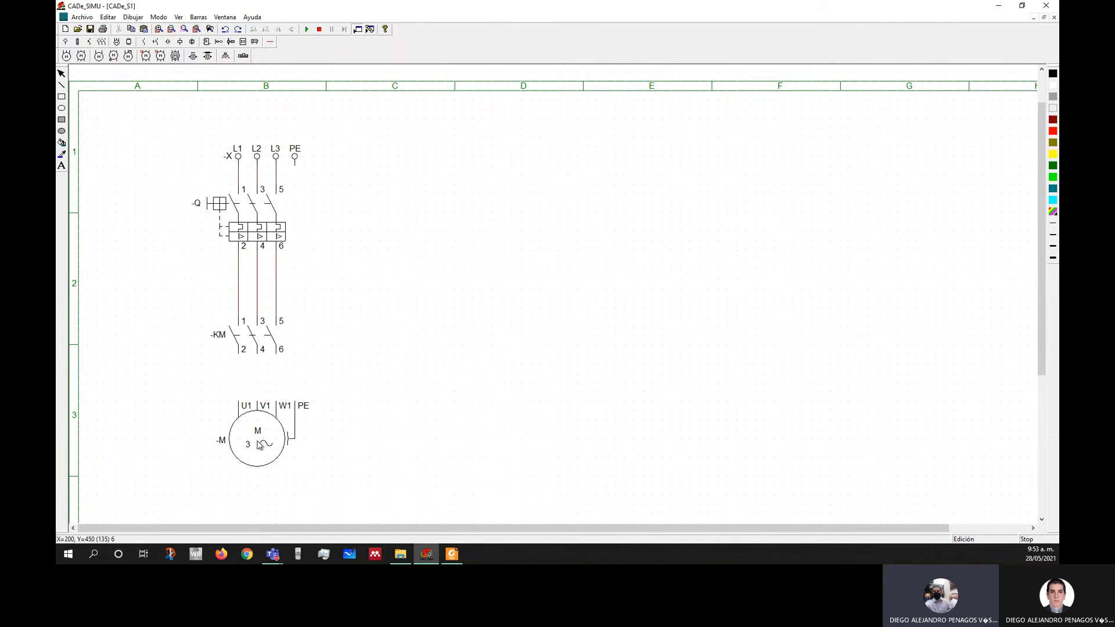
Step: Move the motor slightly lower, then wire contactor outputs 2, 4 and 6 to U1, V1 and W1 and the supply PE to the motor PE
drag(259, 445, 260, 464)
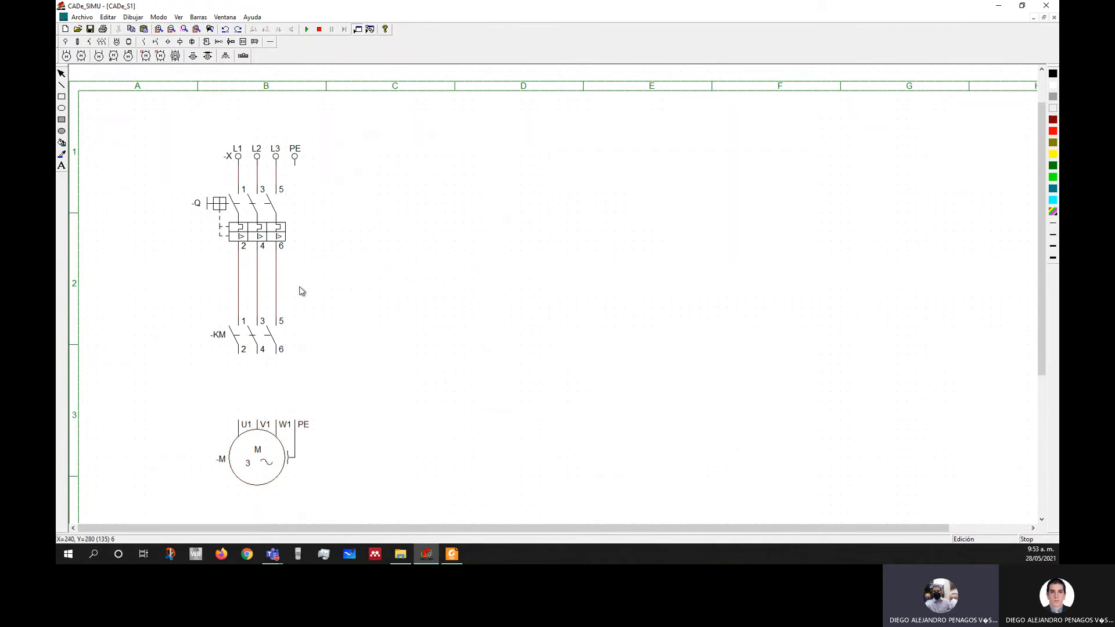
click(270, 43)
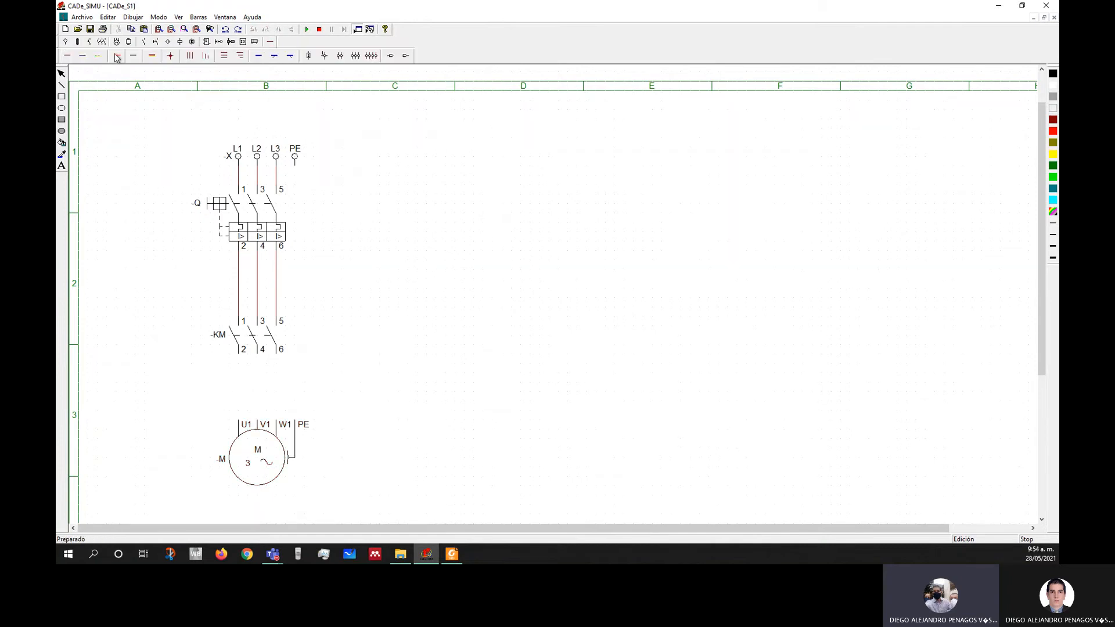
click(189, 58)
drag(243, 362, 243, 426)
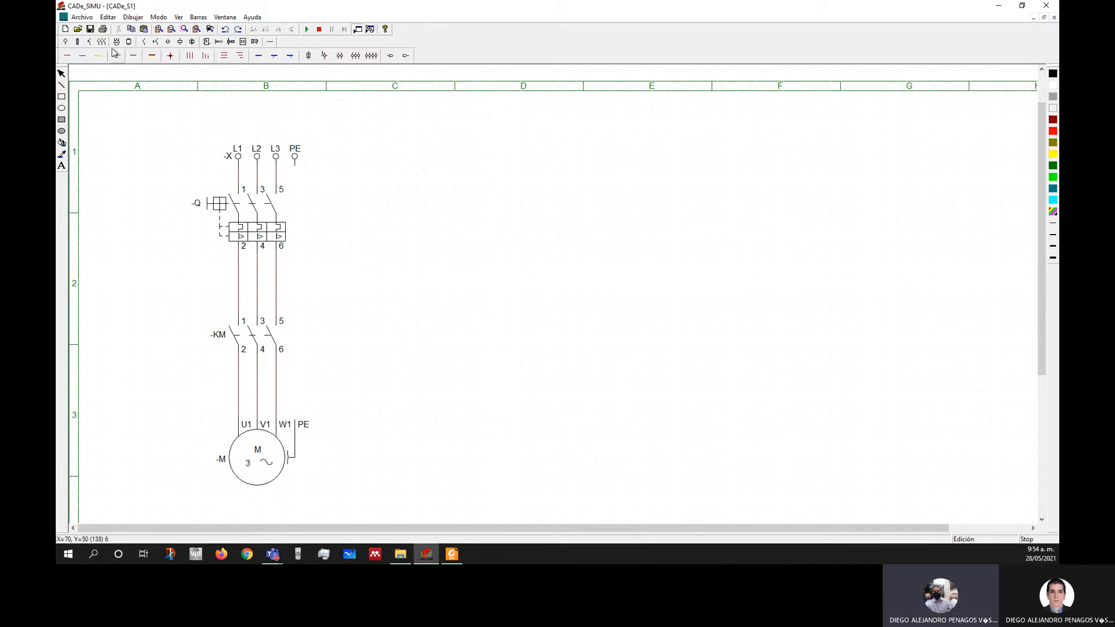
drag(296, 170, 306, 424)
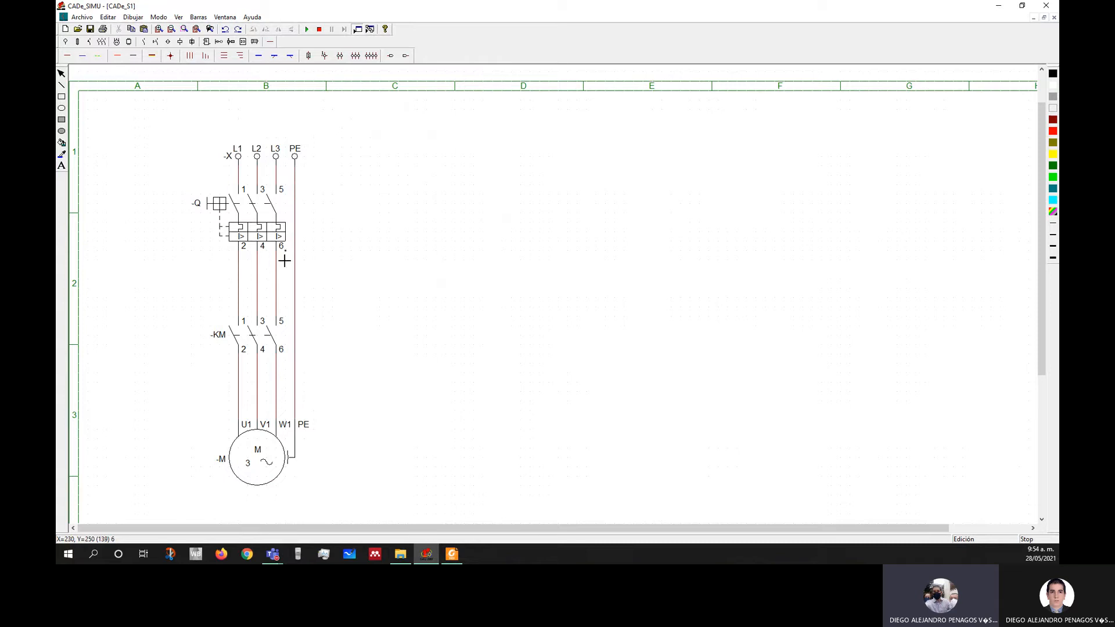
Step: Place a second three-pole contactor beside the first one, at the same height
click(101, 41)
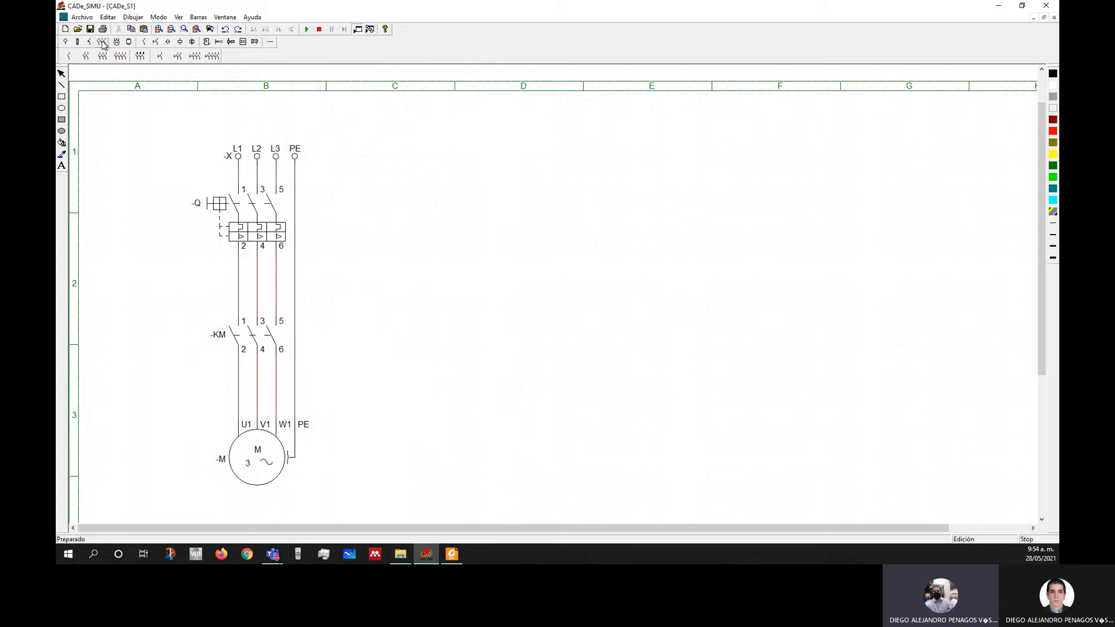
click(103, 57)
click(381, 320)
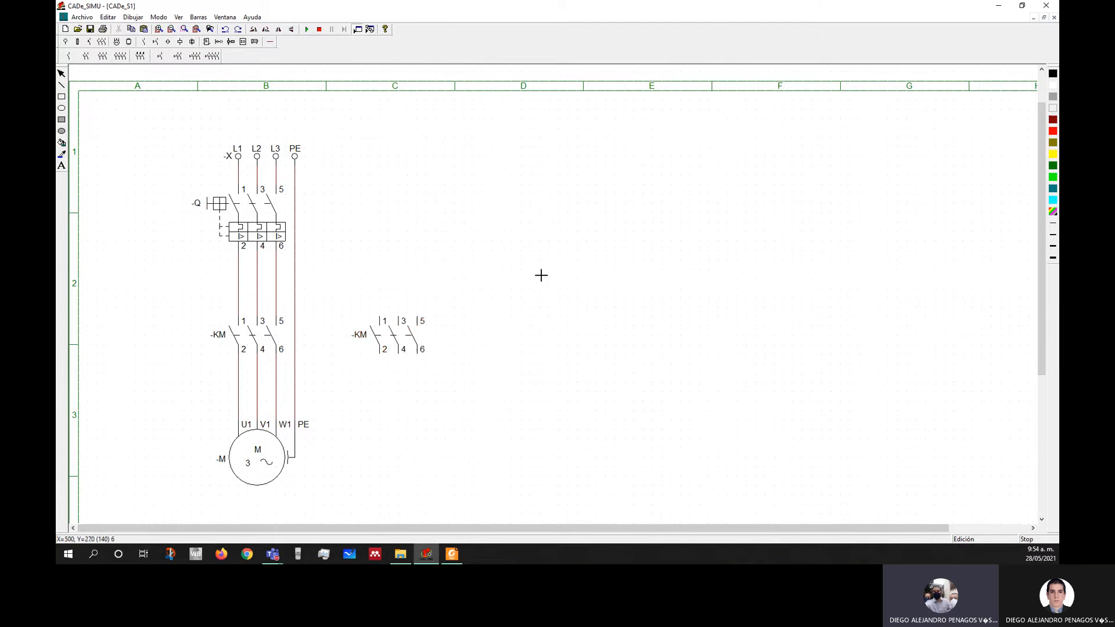
Step: Rename the contactor in the motor line K1 and the new contactor K2
double_click(251, 338)
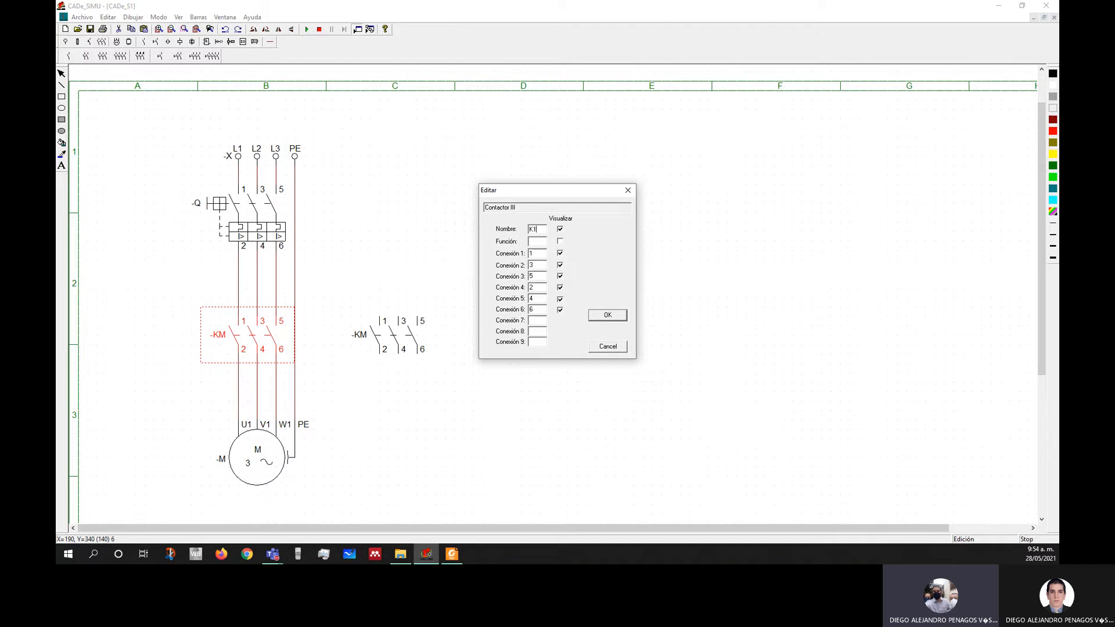
click(599, 315)
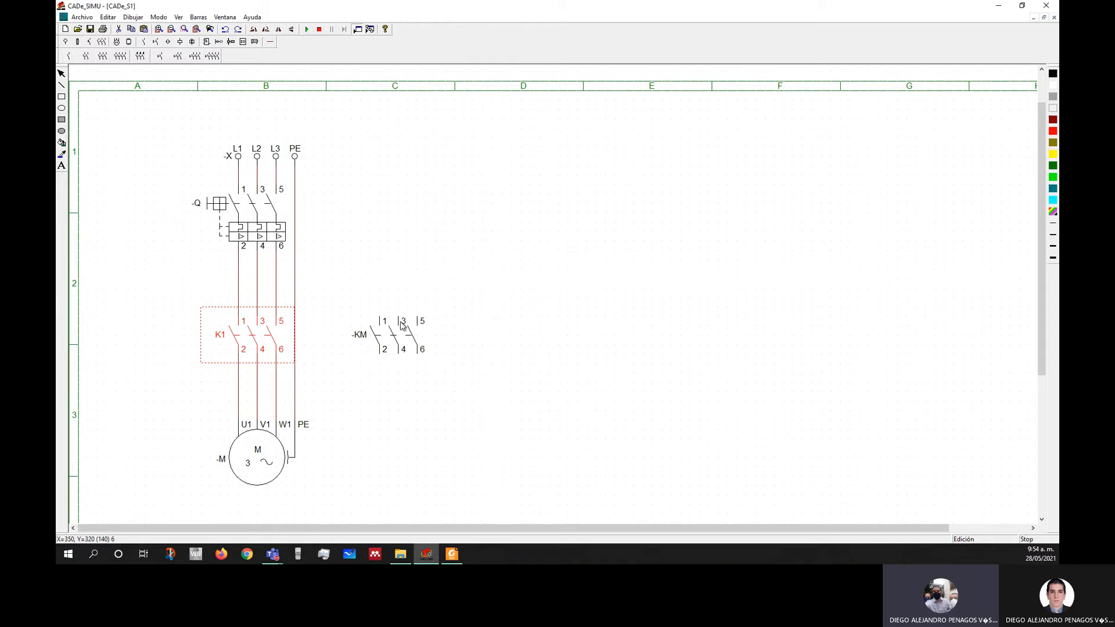
double_click(402, 325)
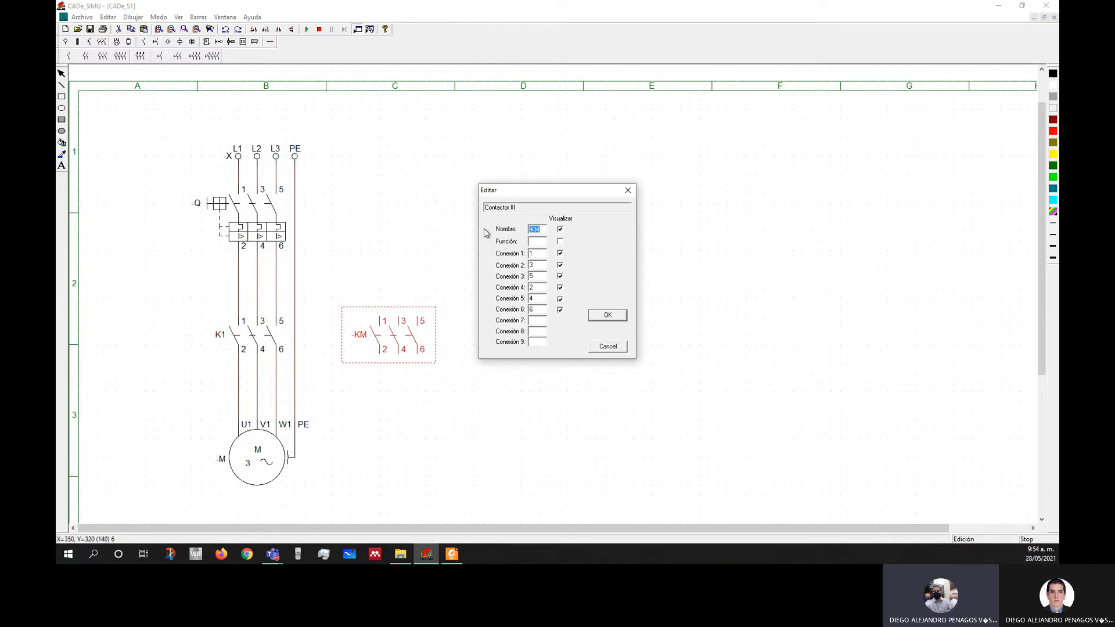
text(K2)
click(598, 319)
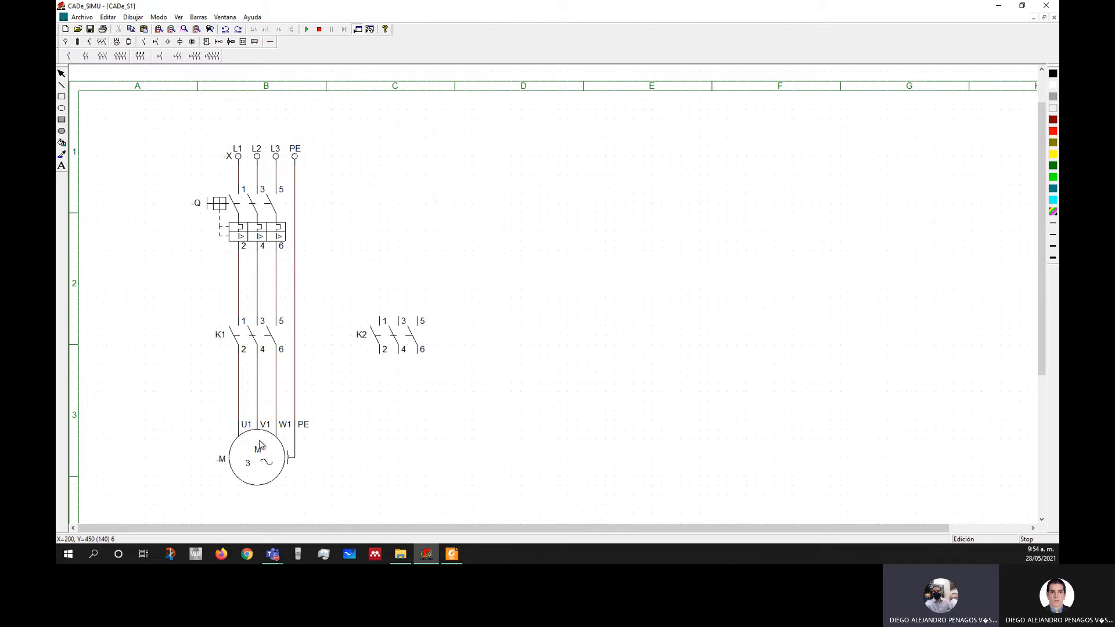
Step: Move the motor further down and place a three-pole thermal overload relay between contactor K1 and the motor
scroll(259, 445, down, 1)
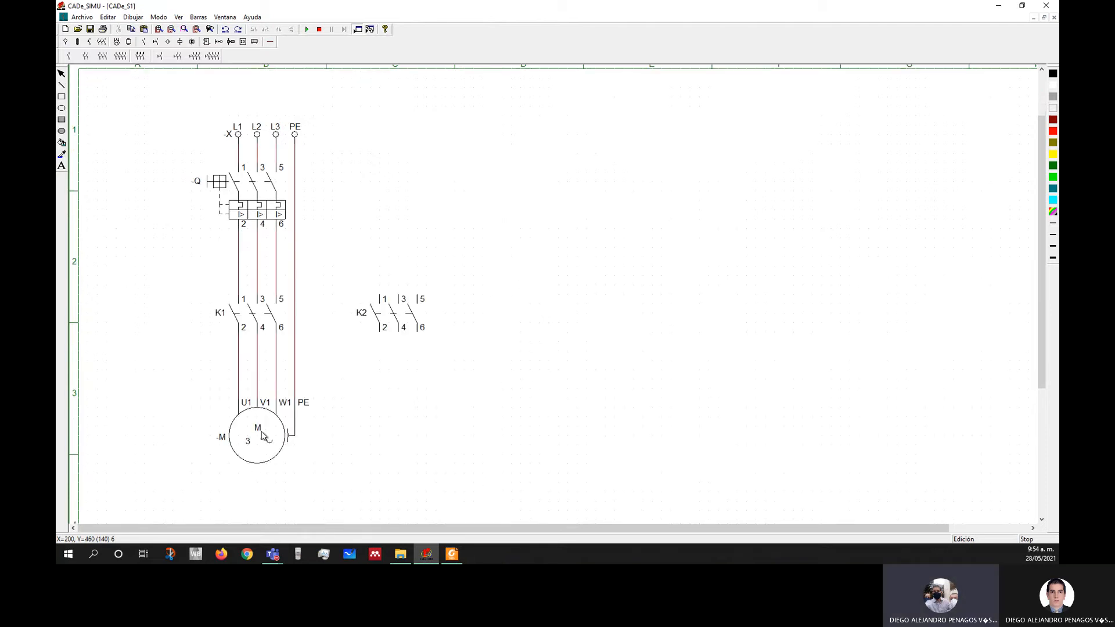
drag(259, 445, 259, 499)
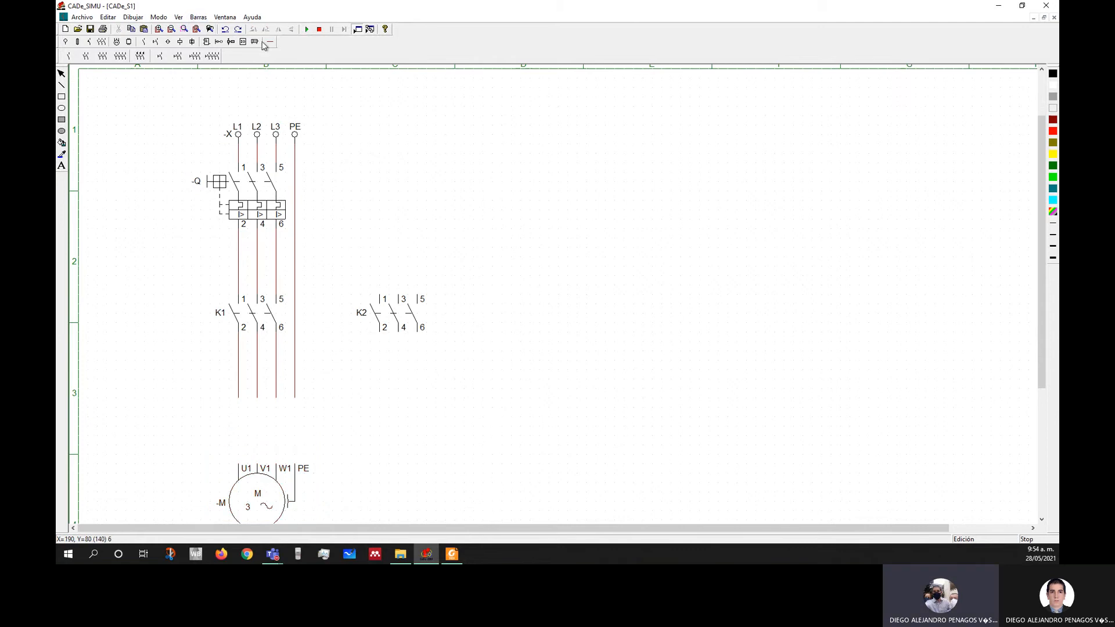
click(90, 43)
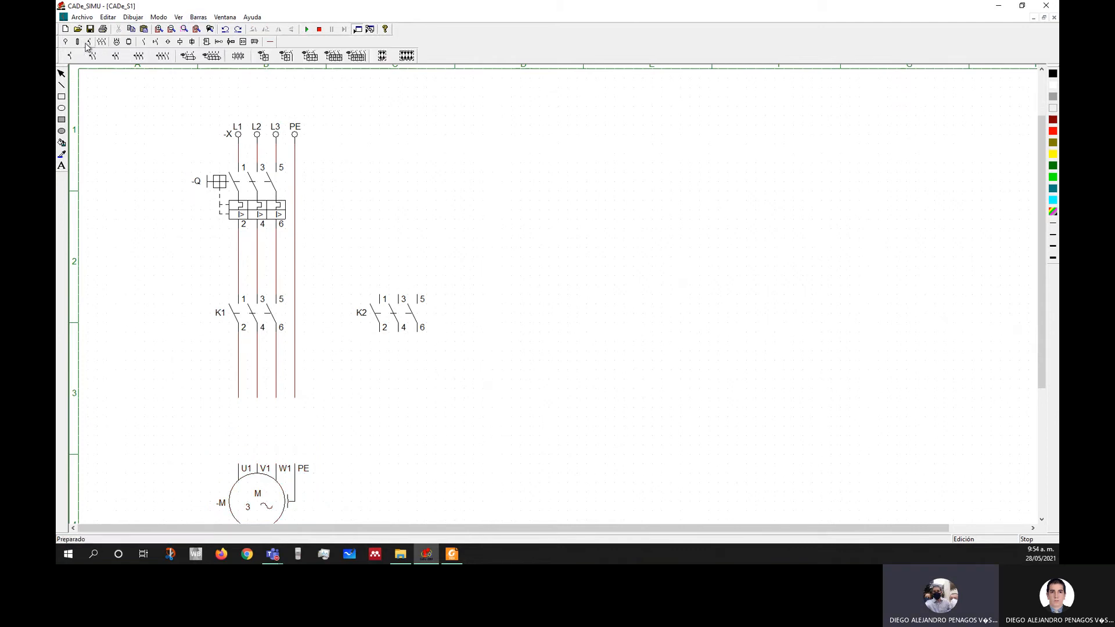
click(238, 56)
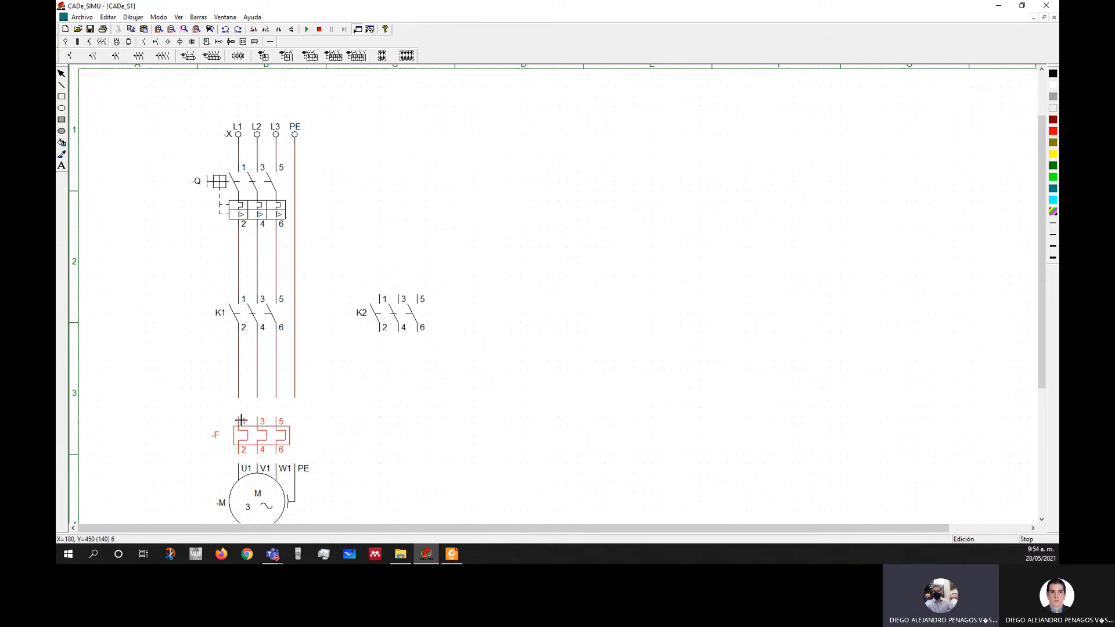
click(239, 411)
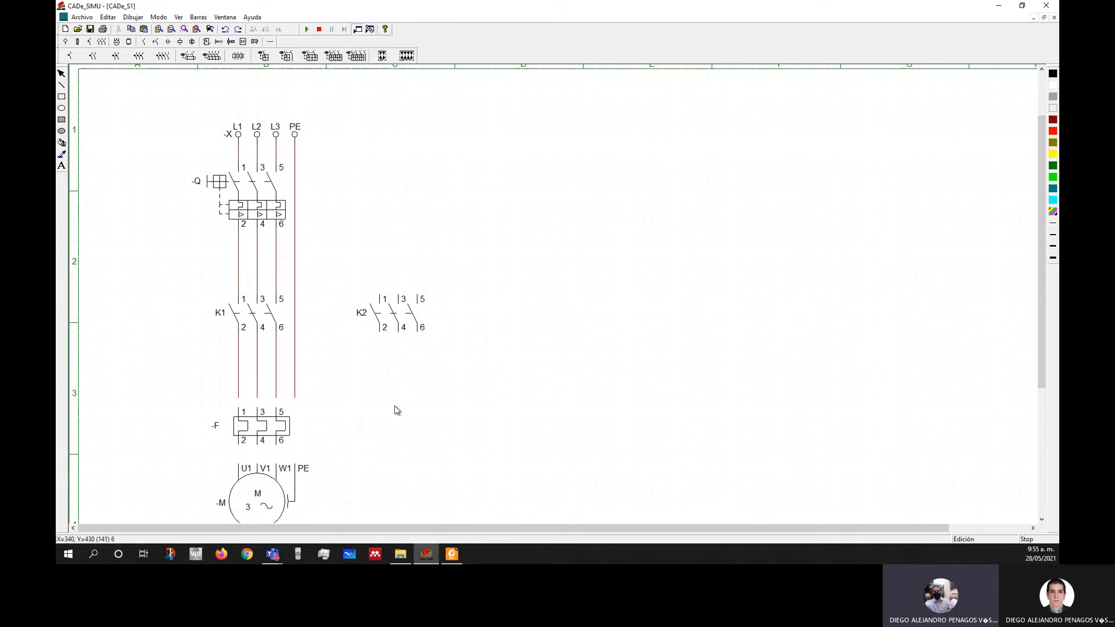
Step: Extend the PE wire to the motor and wire the overload relay's three poles between contactor K1 and U1, V1, W1
click(270, 42)
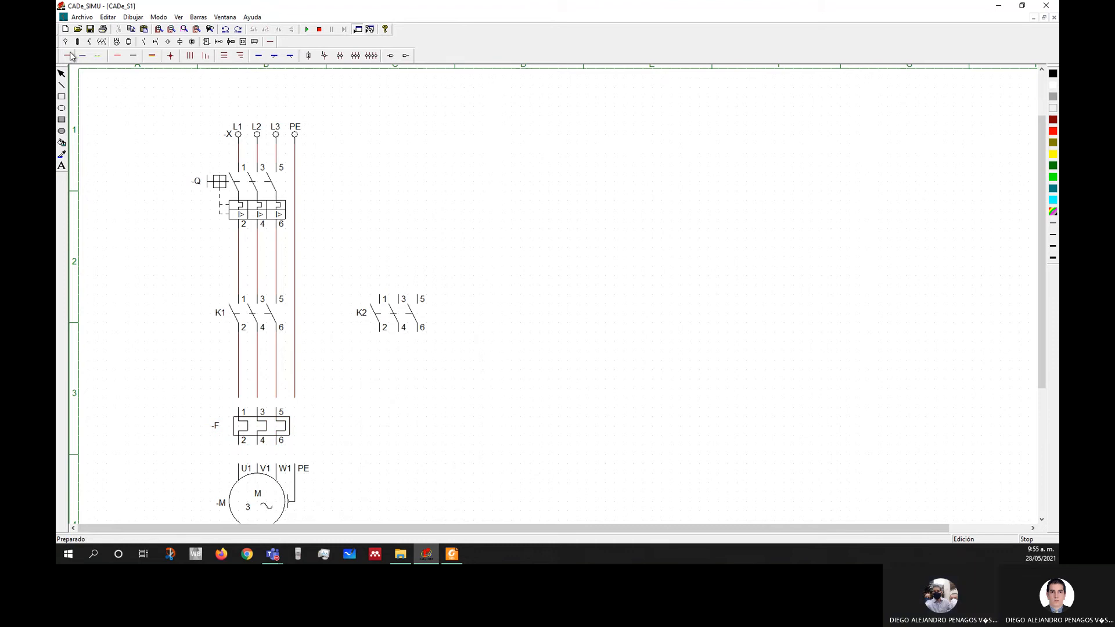
drag(295, 398, 294, 465)
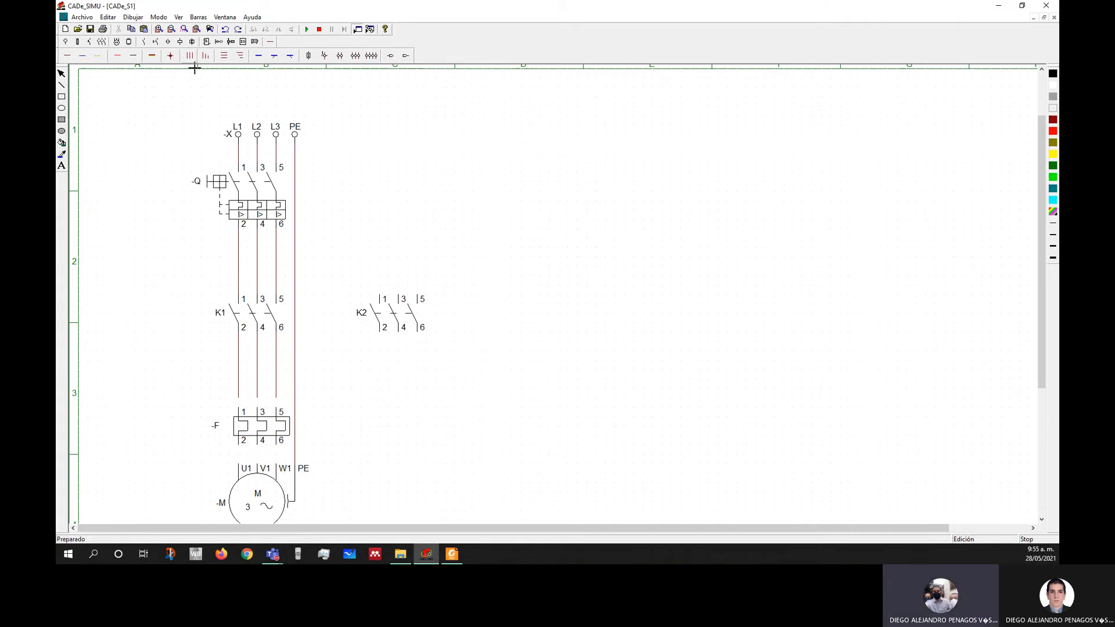
drag(242, 451, 242, 467)
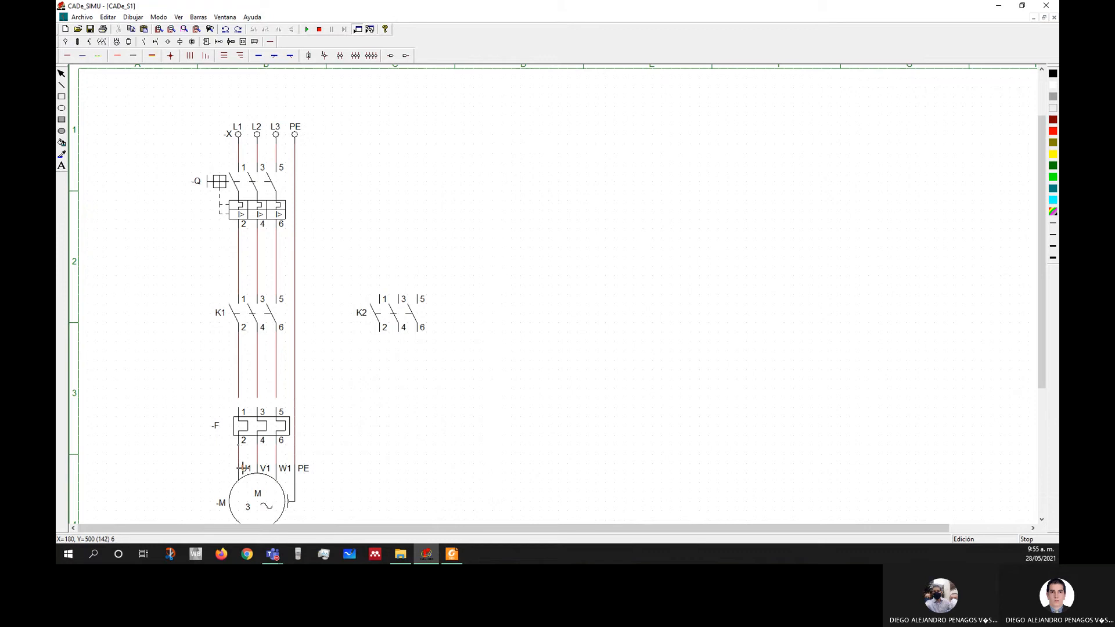
right_click(428, 434)
click(189, 55)
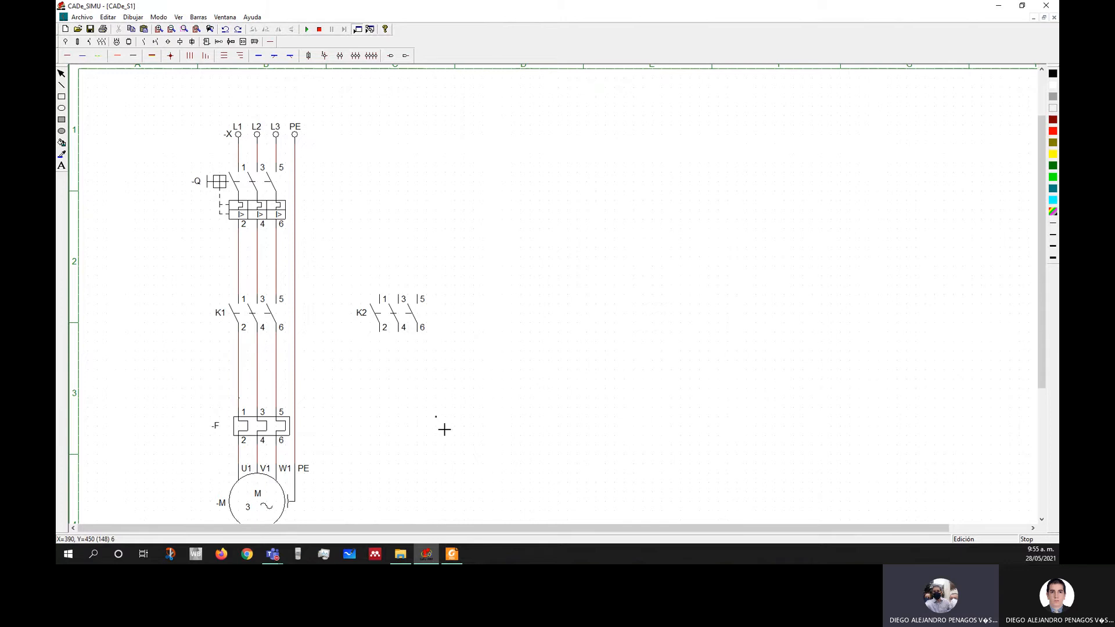
Step: Shift contactor K2 closer to K1, with short wire stubs above and below its three poles
drag(530, 169, 547, 154)
right_click(547, 153)
drag(381, 312, 368, 310)
click(360, 252)
click(67, 56)
click(361, 289)
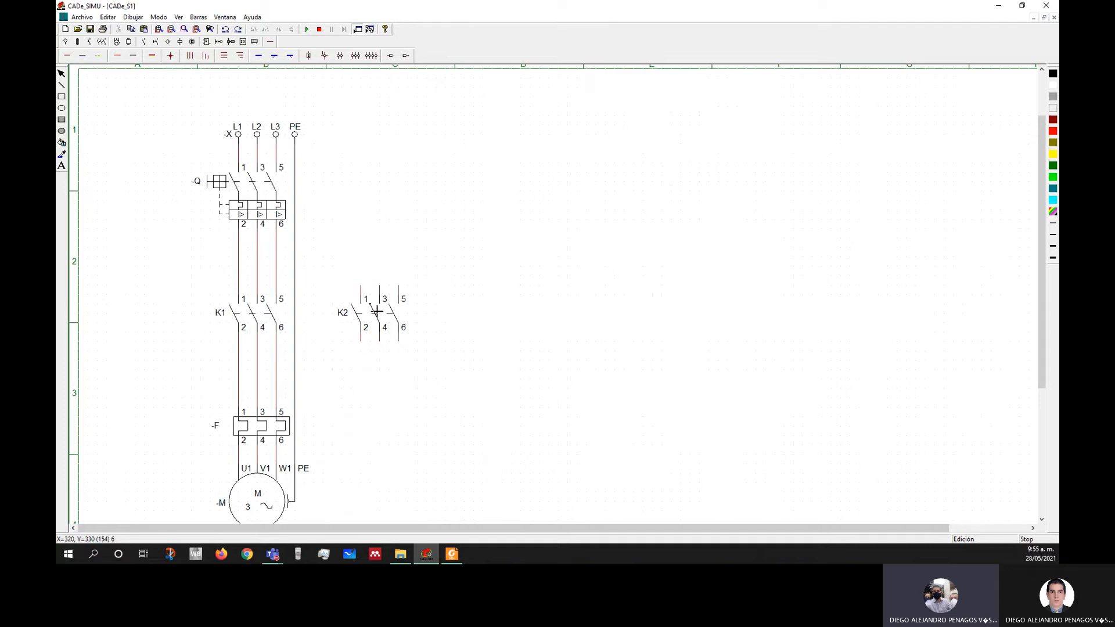
Step: Wire K2 inputs 1, 3, 5 to the lines feeding K1 inputs 5, 3, 1, and K2 outputs 2, 4, 6 to K1's matching output lines
mouse_move(382, 288)
mouse_down()
mouse_move(383, 269)
mouse_move(261, 275)
mouse_up()
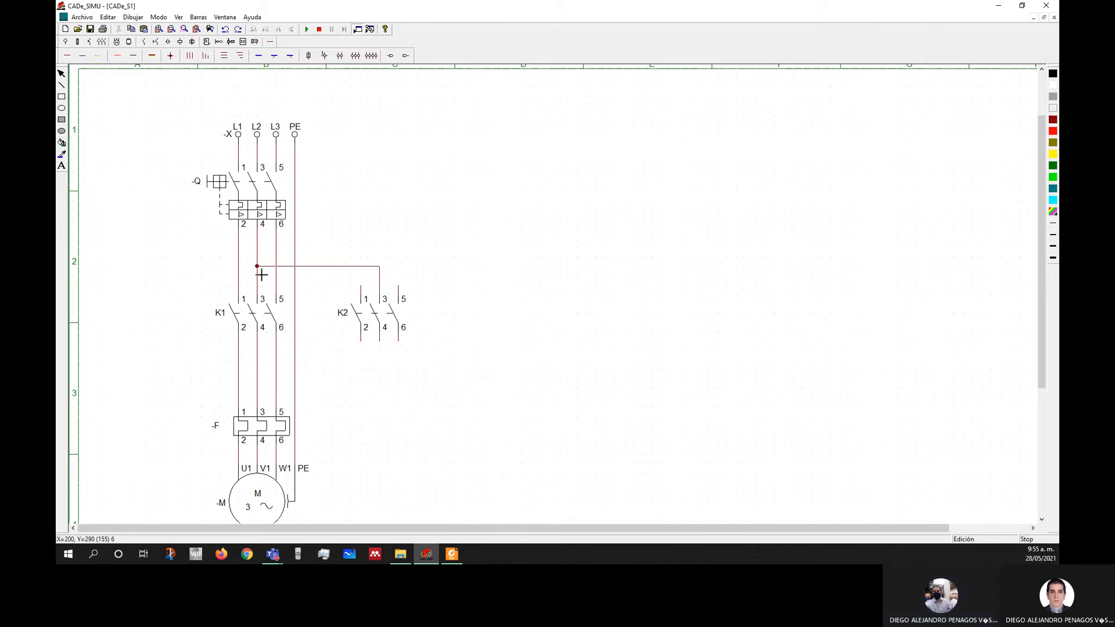
mouse_move(383, 347)
mouse_down()
mouse_move(383, 379)
mouse_move(258, 372)
mouse_up()
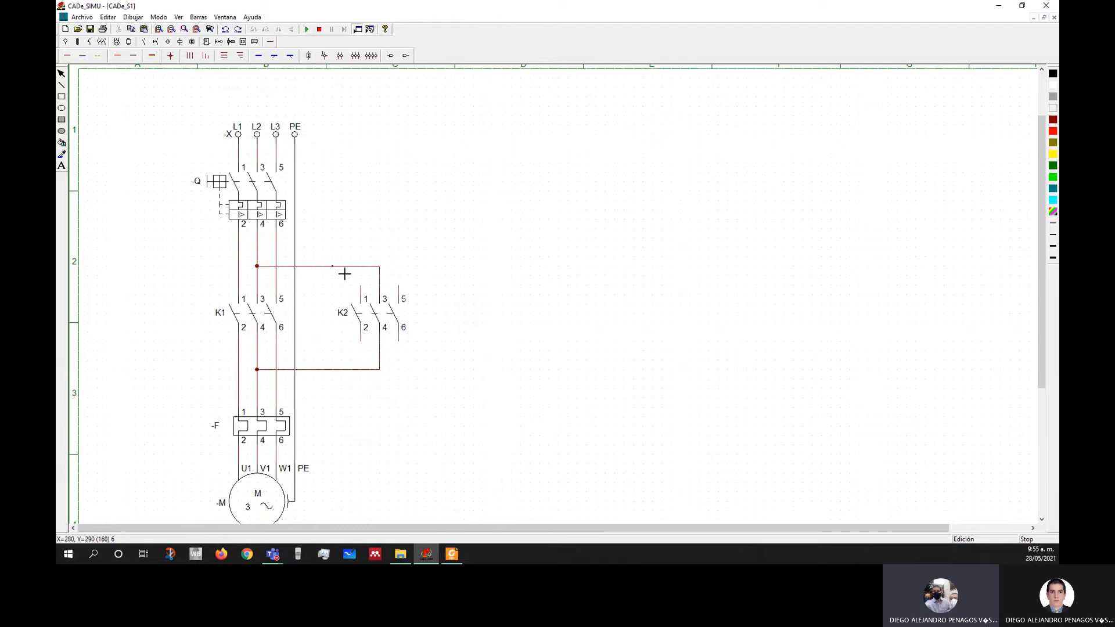
drag(367, 285, 278, 279)
drag(364, 342, 362, 358)
drag(363, 364, 248, 362)
mouse_move(402, 287)
mouse_down()
mouse_move(401, 254)
mouse_move(238, 257)
mouse_up()
mouse_move(398, 341)
mouse_down()
mouse_move(398, 391)
mouse_move(302, 383)
mouse_up()
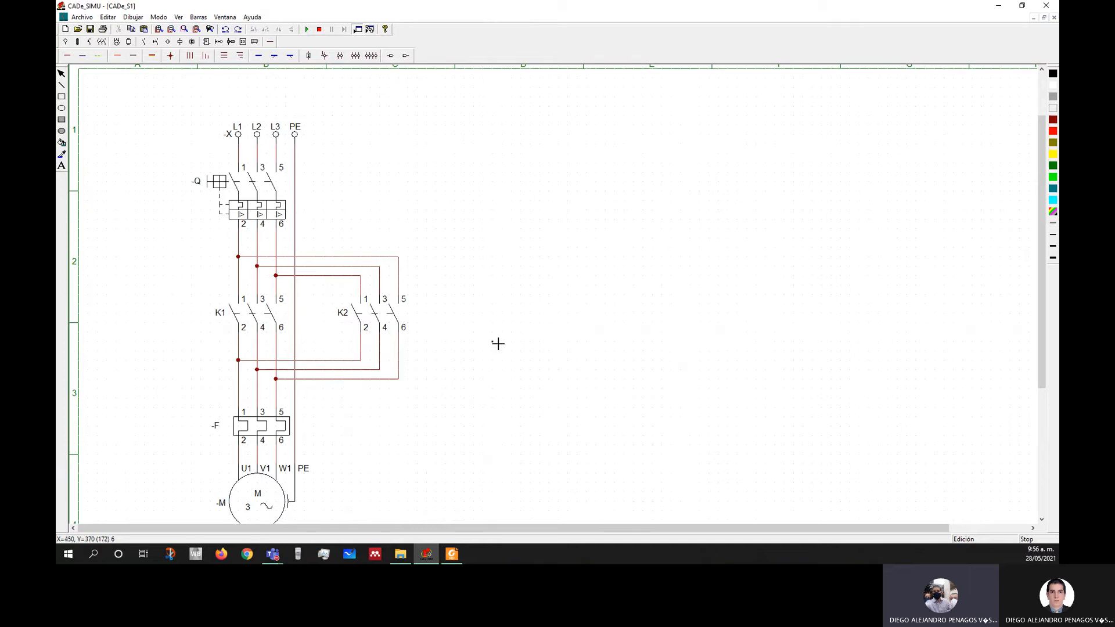
click(380, 312)
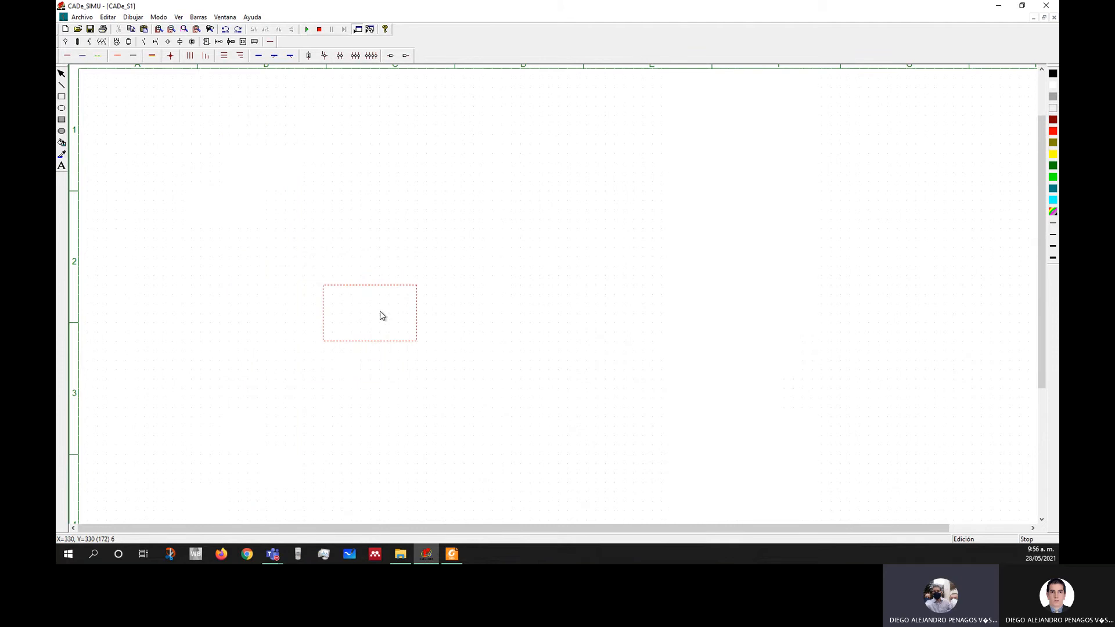
click(375, 283)
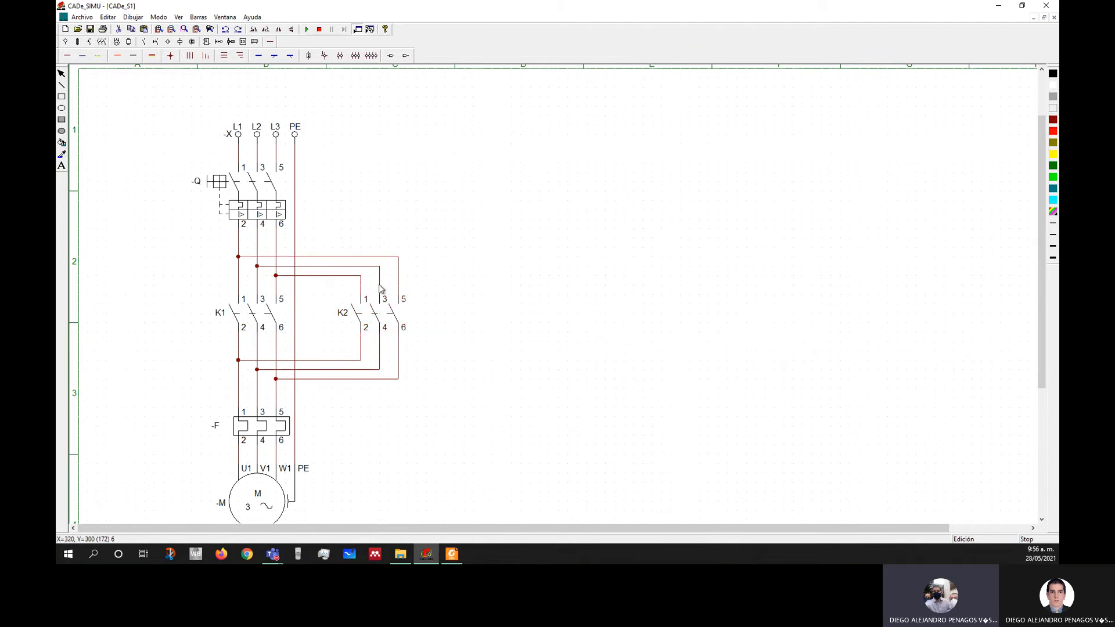
click(318, 373)
Step: Open the power supply components for the next part of the circuit
scroll(464, 326, down, 1)
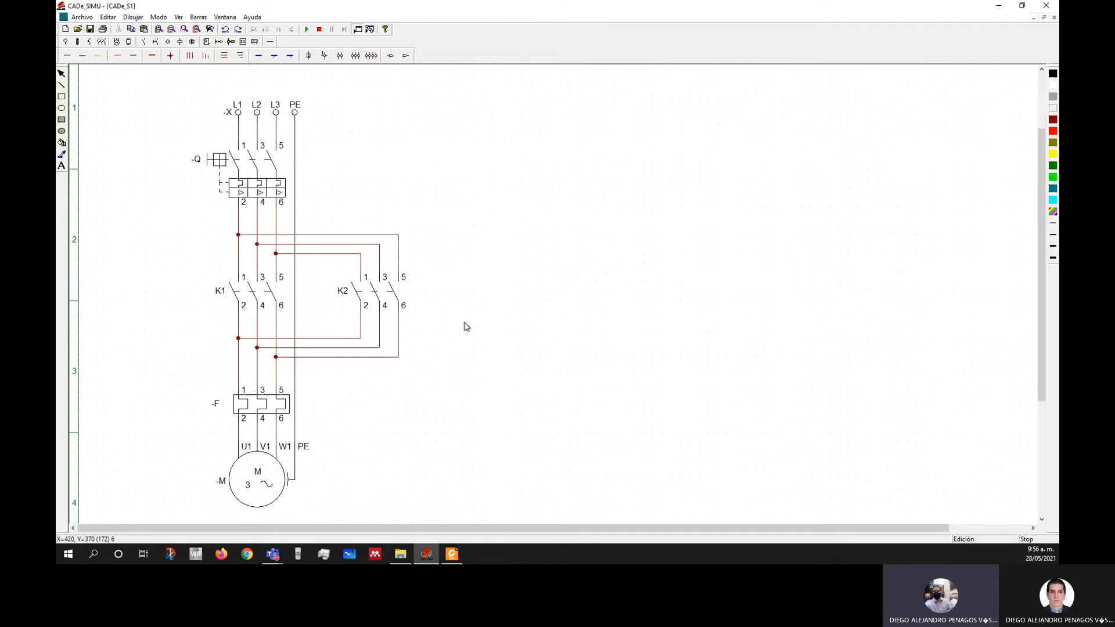
click(65, 41)
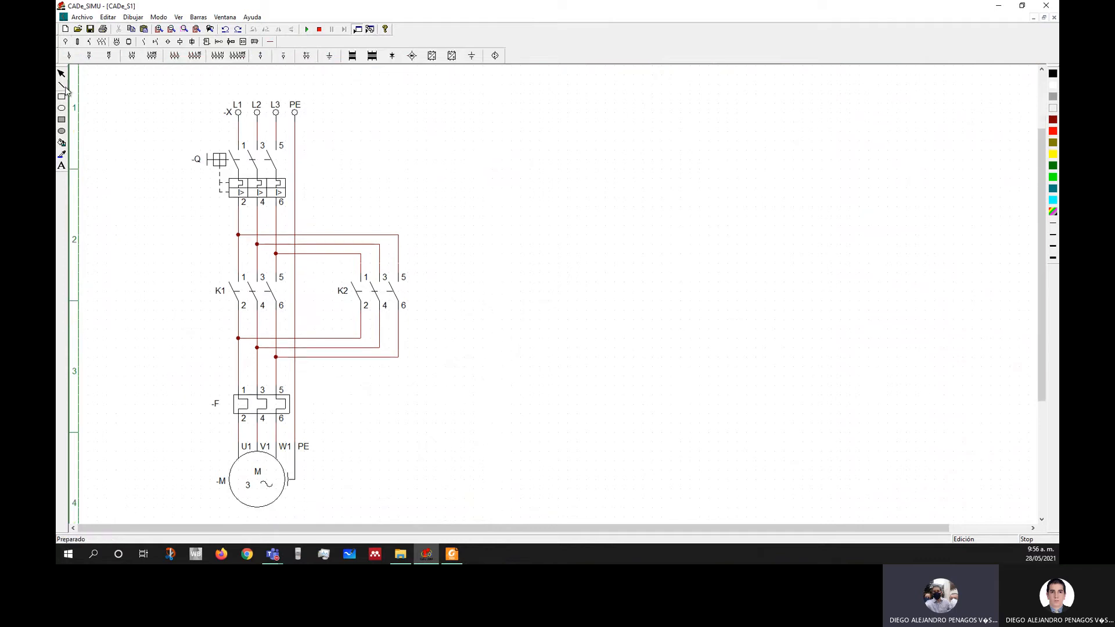
Step: Place an L supply terminal beside the power circuit, with a normally open switch and a normally closed switch stacked below it
click(69, 56)
click(541, 131)
click(144, 41)
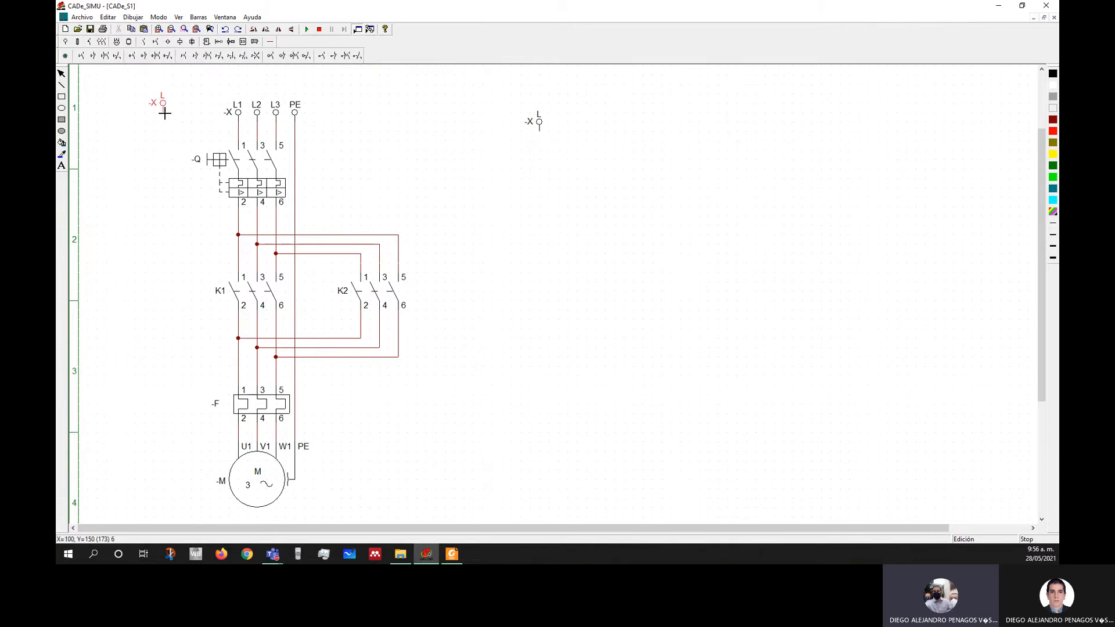
click(184, 57)
click(540, 148)
click(195, 56)
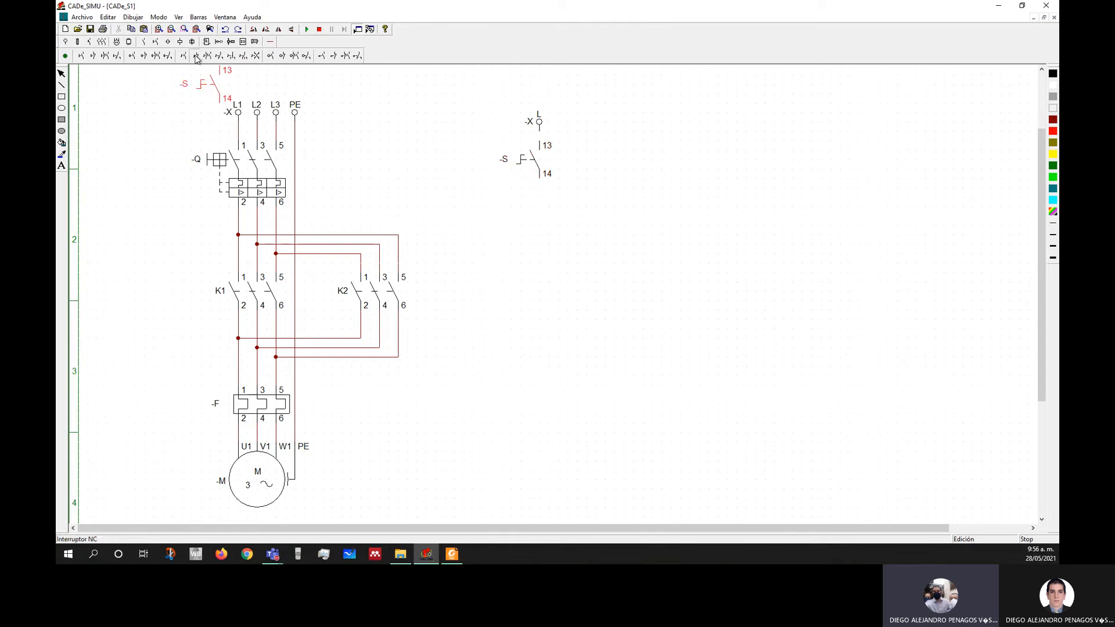
click(540, 188)
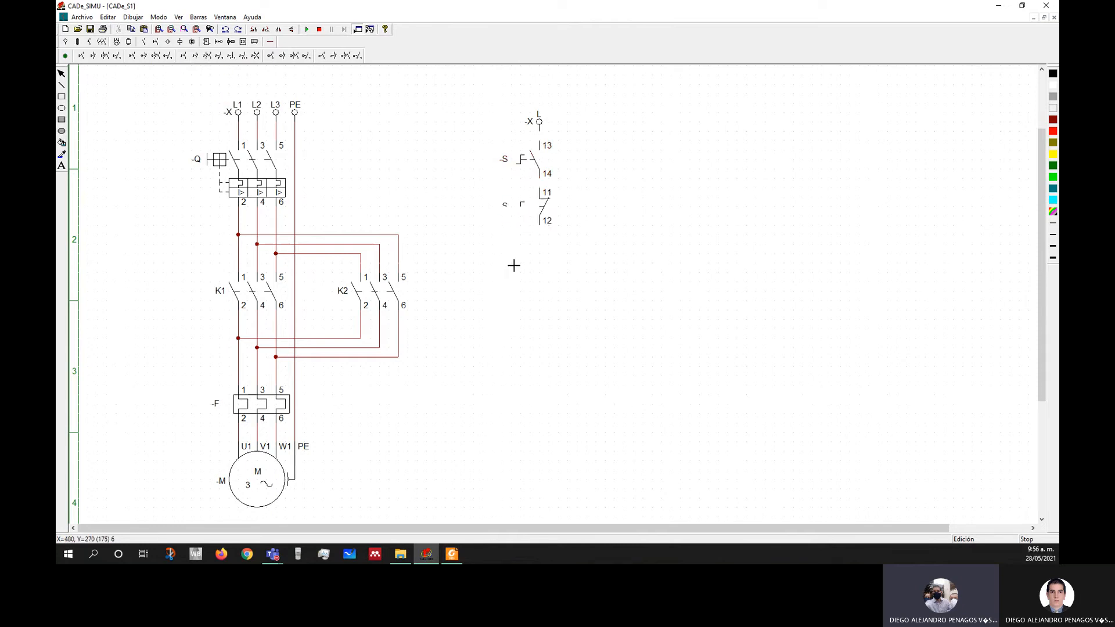
Step: Name both the three-pole circuit breaker and the normally open switch DISYU so they are linked
double_click(241, 182)
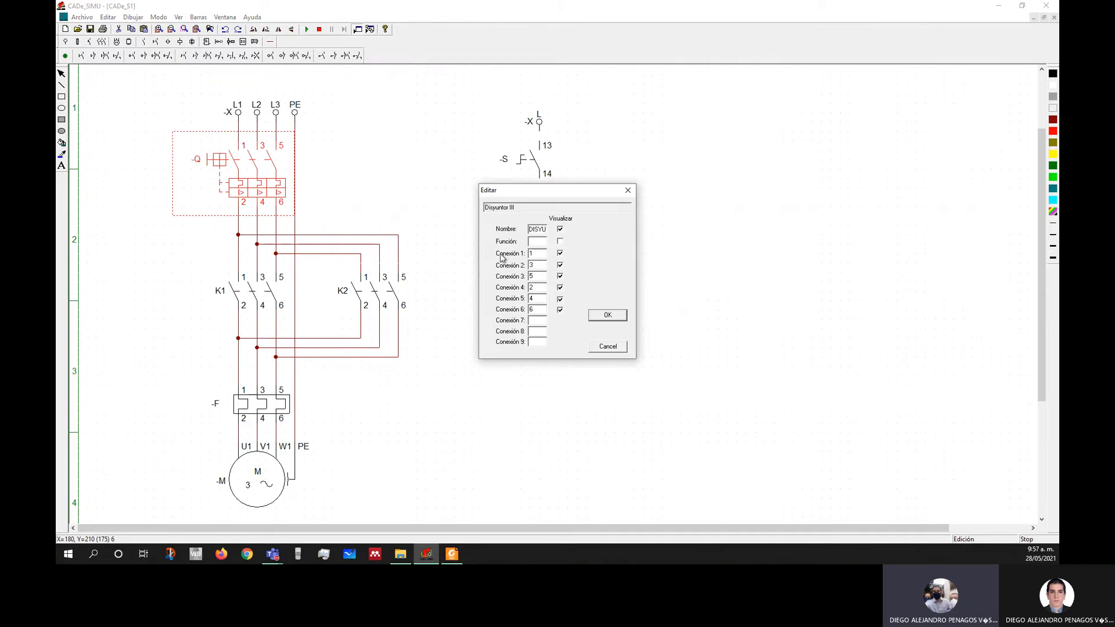
click(607, 315)
double_click(535, 169)
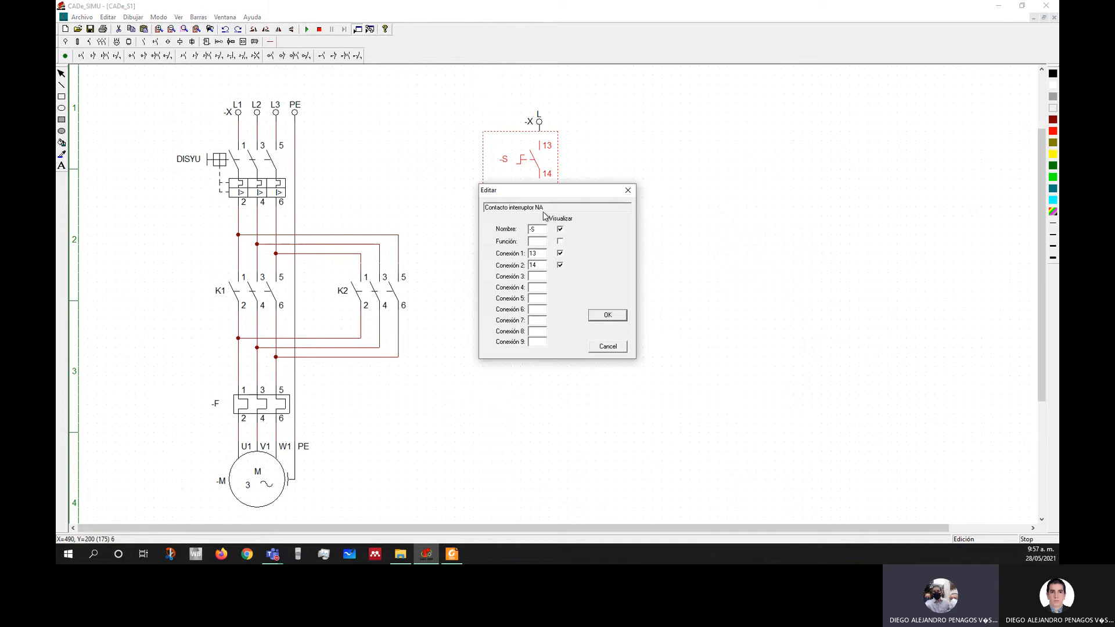
click(542, 229)
click(596, 318)
Step: Name the normally closed switch below the DISYU contact STOP
double_click(539, 206)
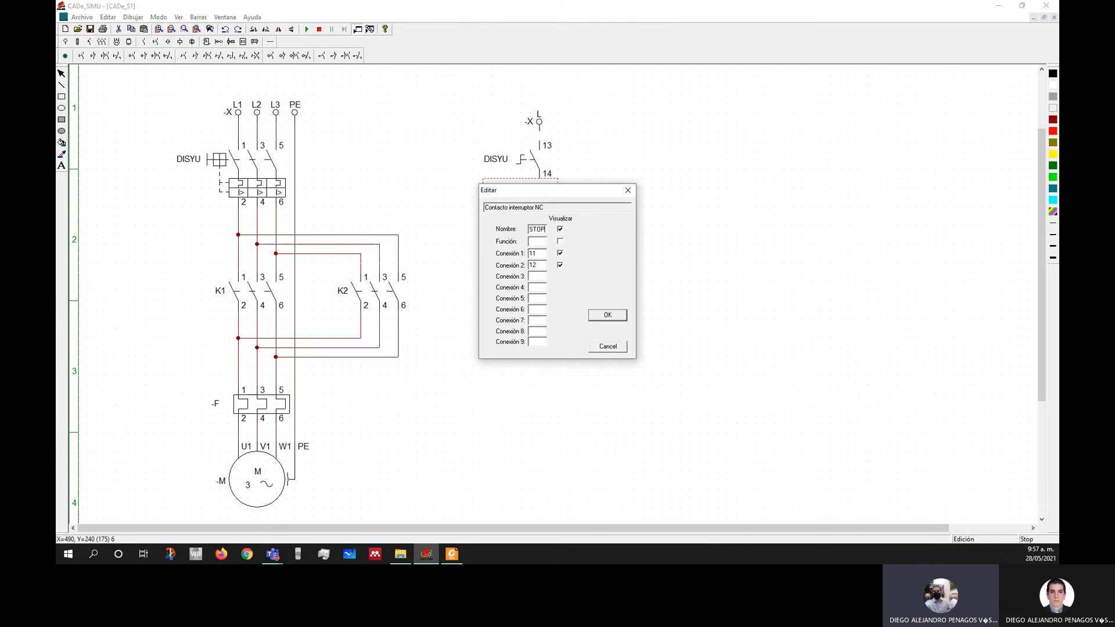
click(604, 316)
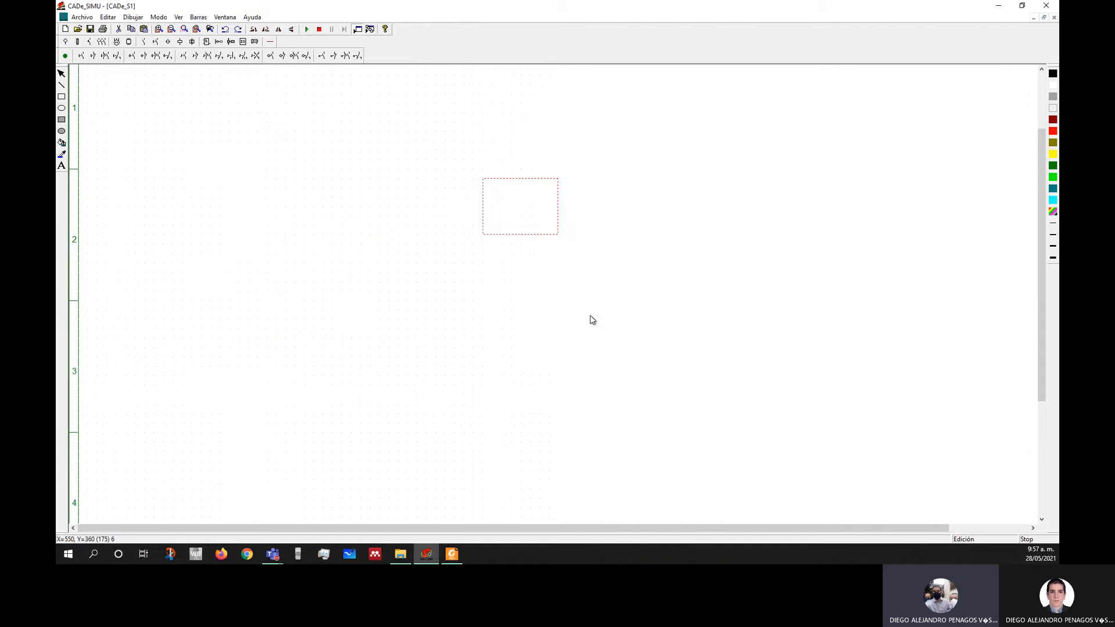
click(525, 275)
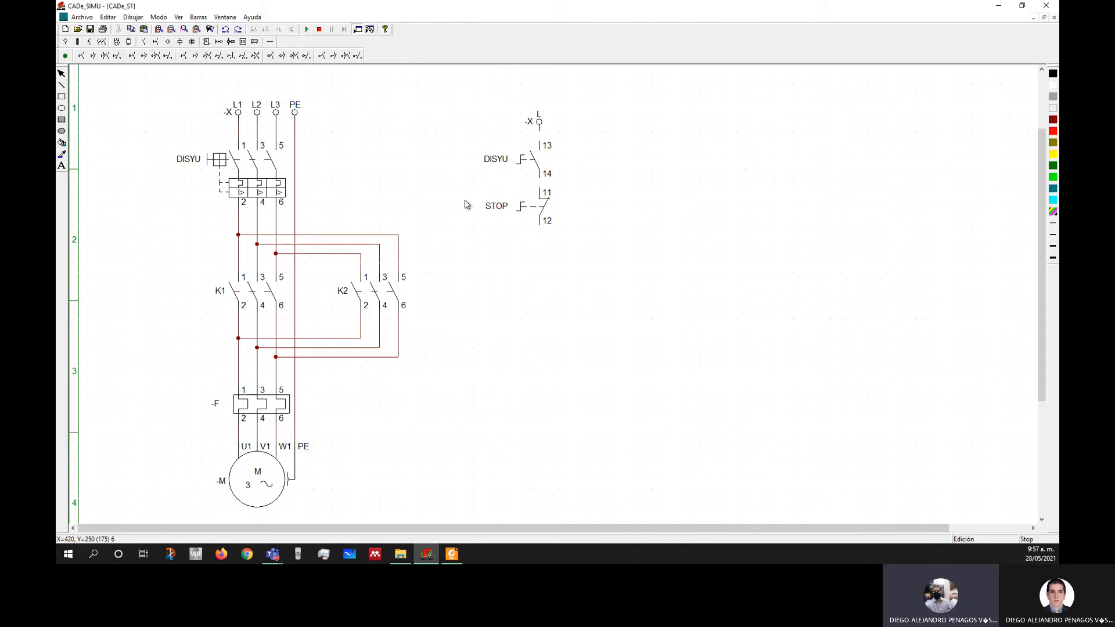
Step: Wire the L terminal, the DISYU contact and the STOP contact in series
click(270, 42)
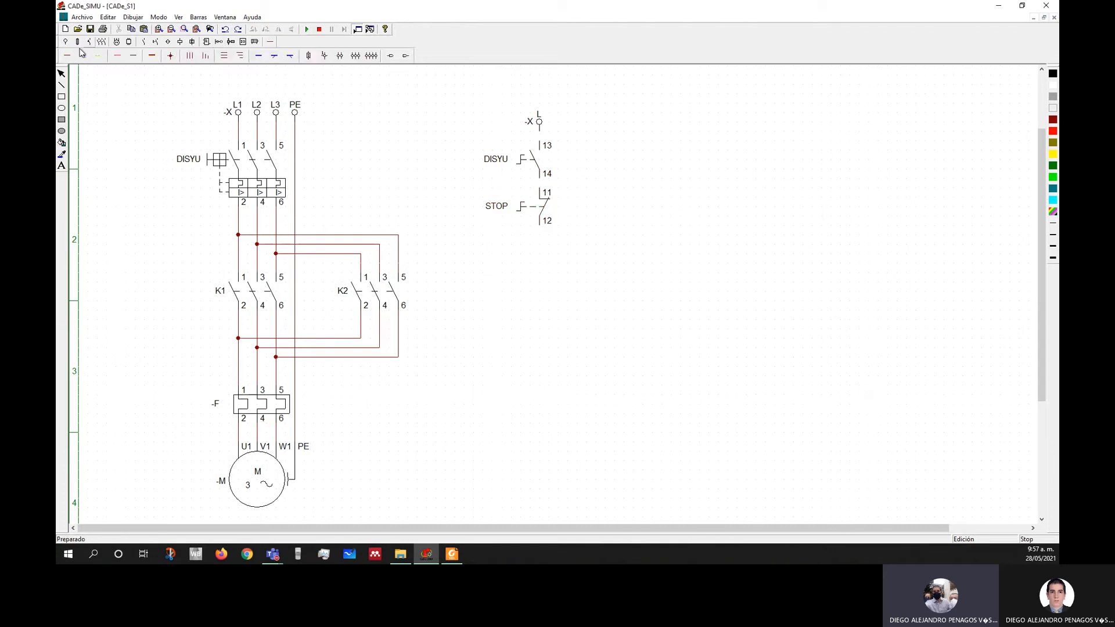
click(82, 54)
Step: Place a normally open pushbutton below the STOP contact and a single-pole contactor contact beside the pushbutton
click(155, 41)
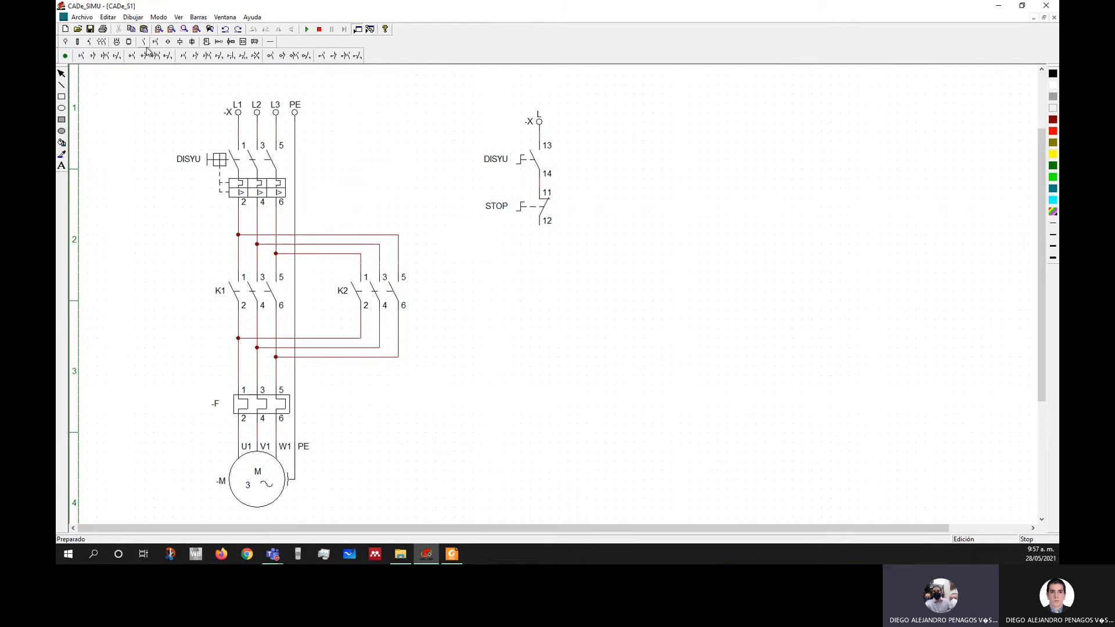
click(81, 55)
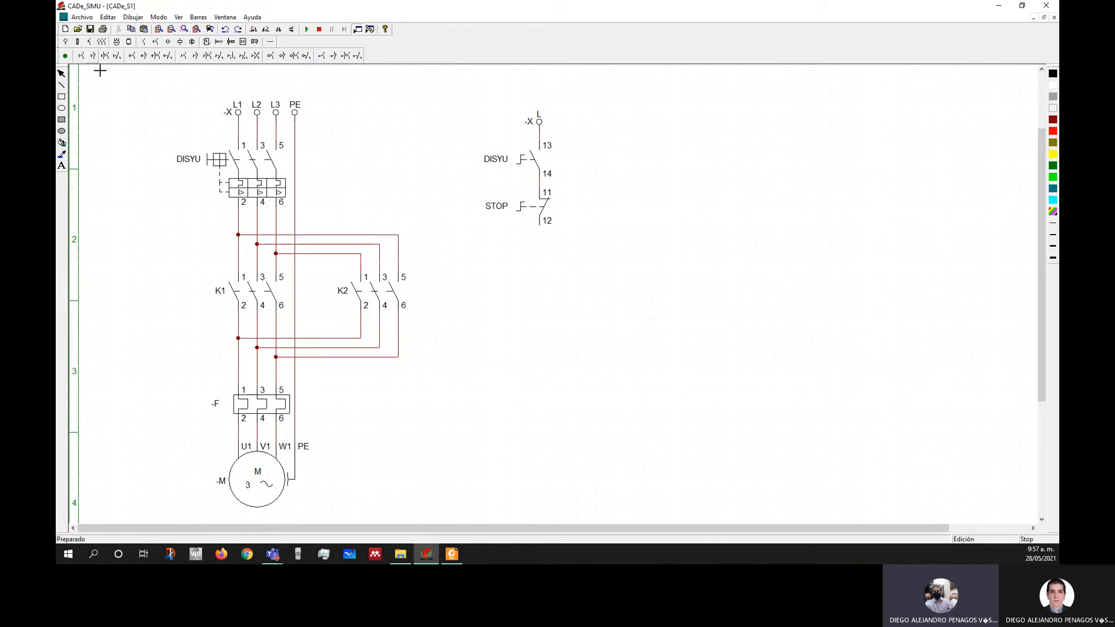
click(546, 254)
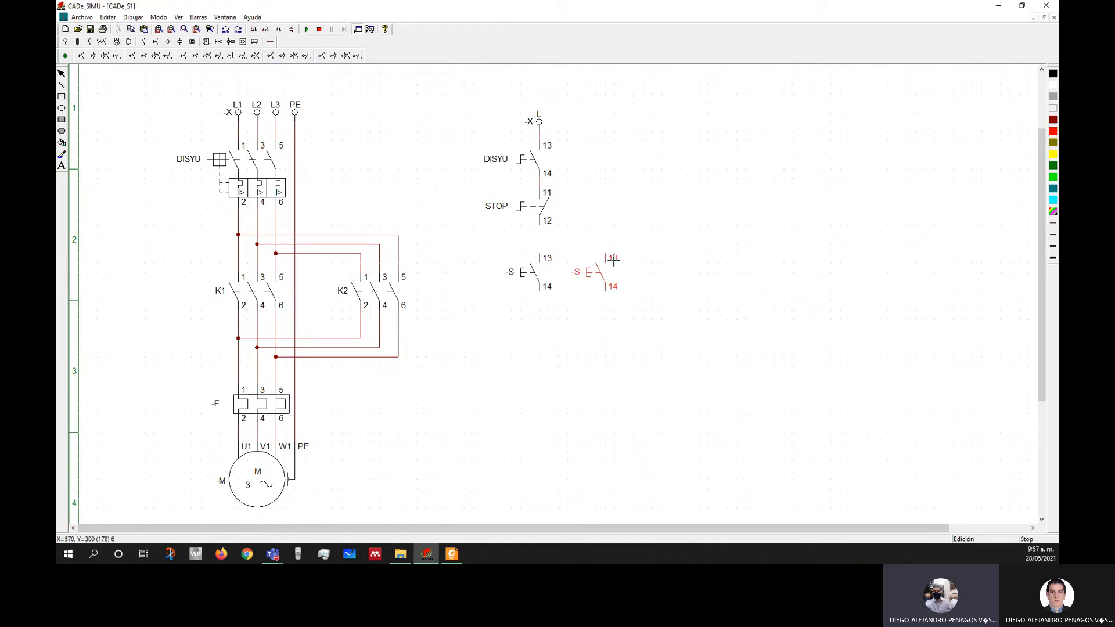
right_click(614, 257)
click(101, 42)
click(69, 56)
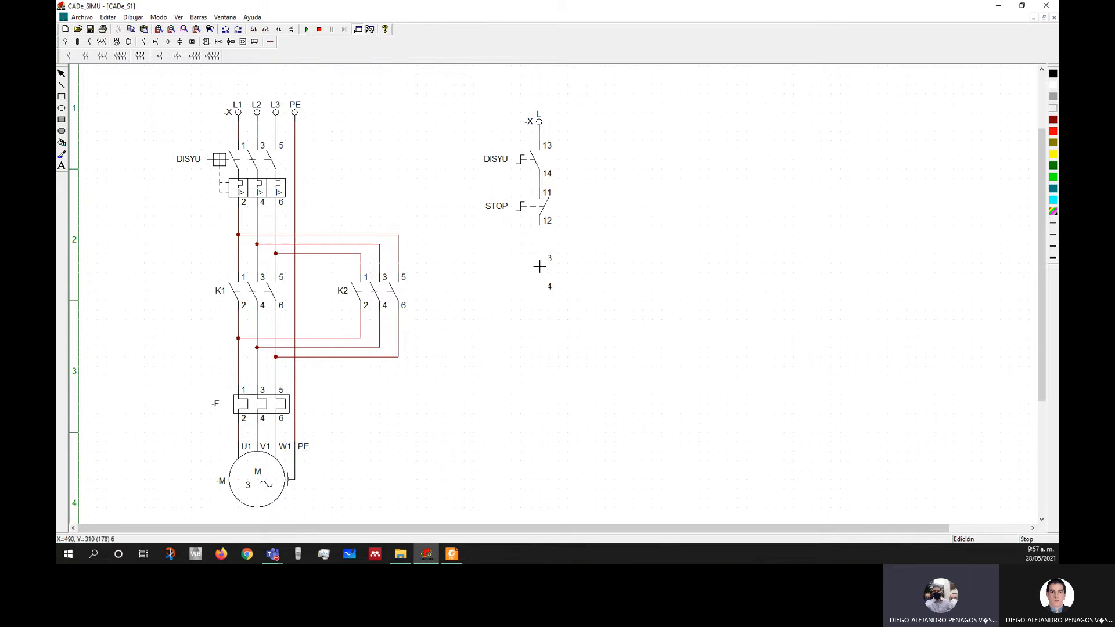
click(594, 262)
click(86, 56)
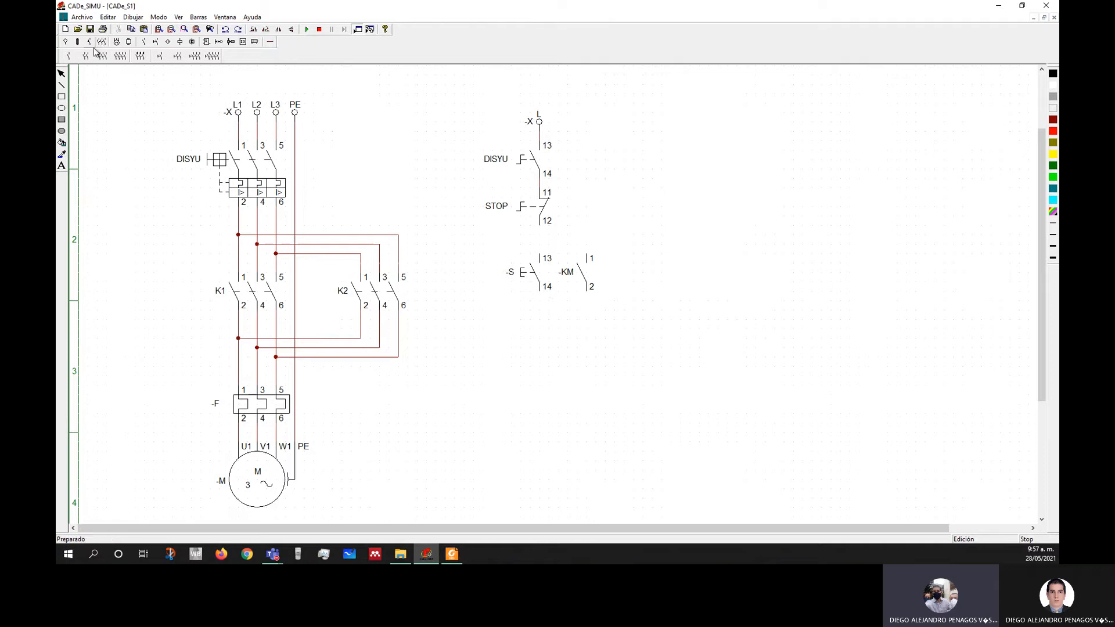
Step: Place a normally closed auxiliary contact below the pushbutton and a contactor coil directly beneath that contact
click(143, 41)
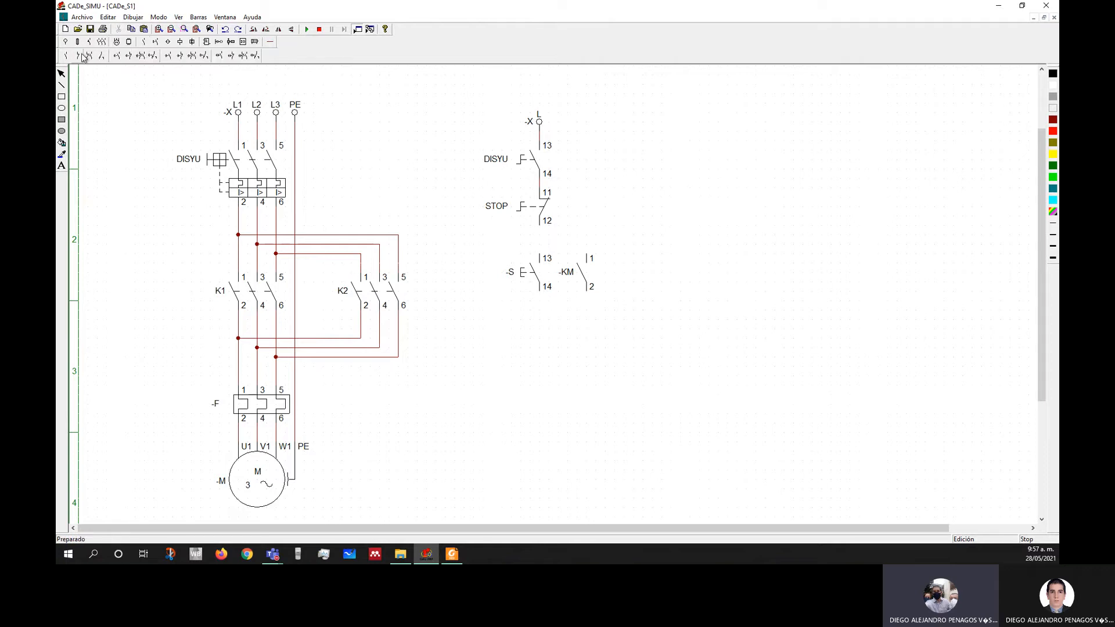
click(81, 56)
key(Escape)
click(540, 311)
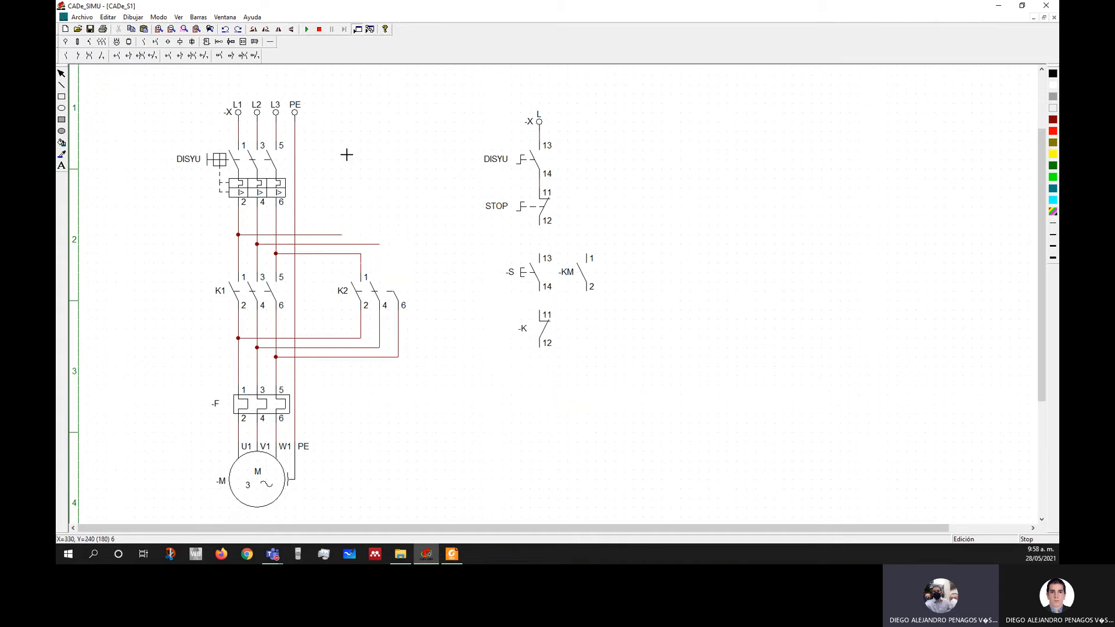
click(270, 41)
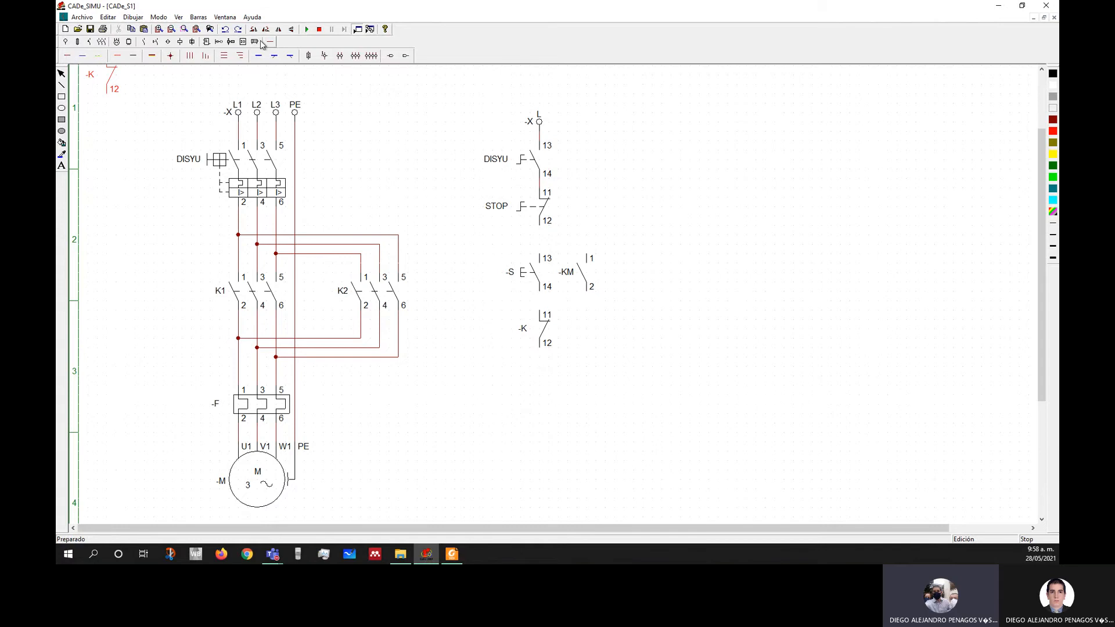
click(156, 41)
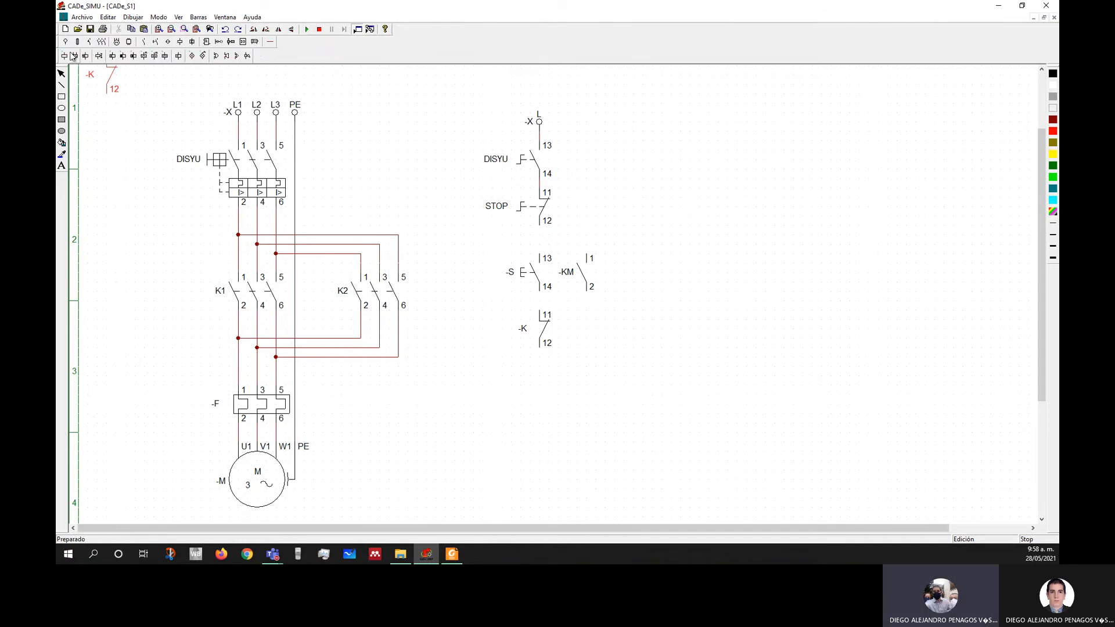
click(541, 363)
right_click(647, 370)
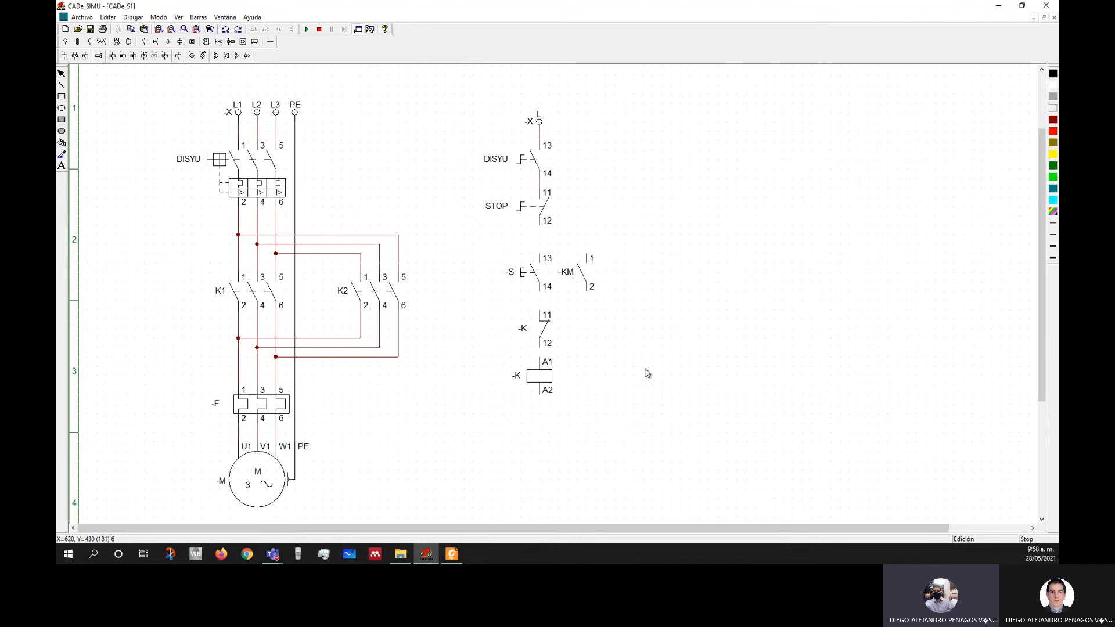
Step: Place an N supply terminal beside the lower end of the coil
click(65, 42)
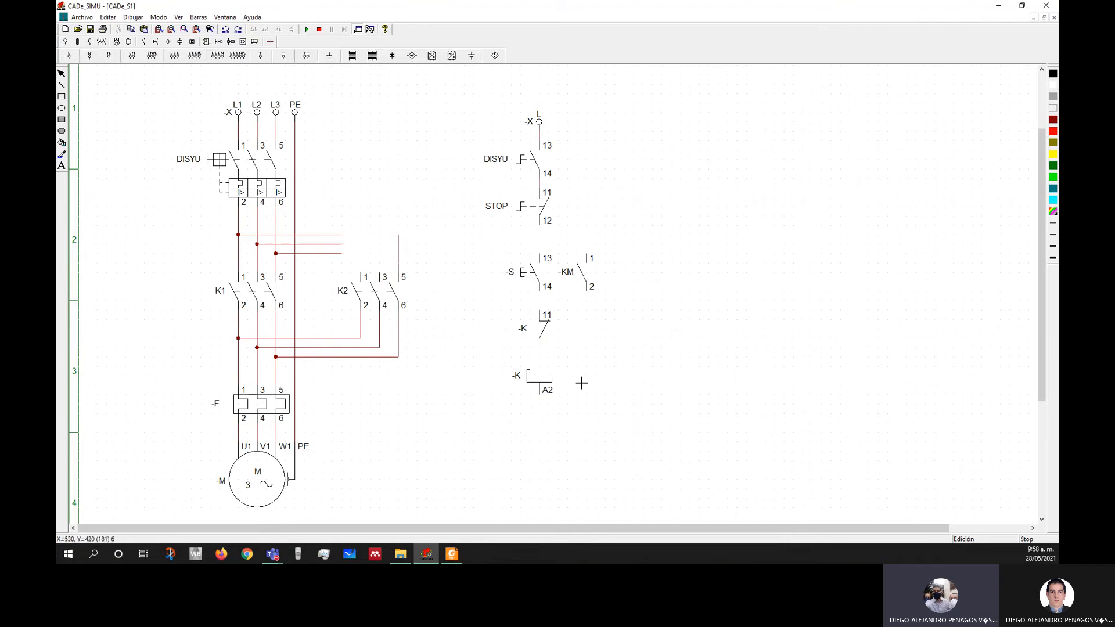
click(485, 400)
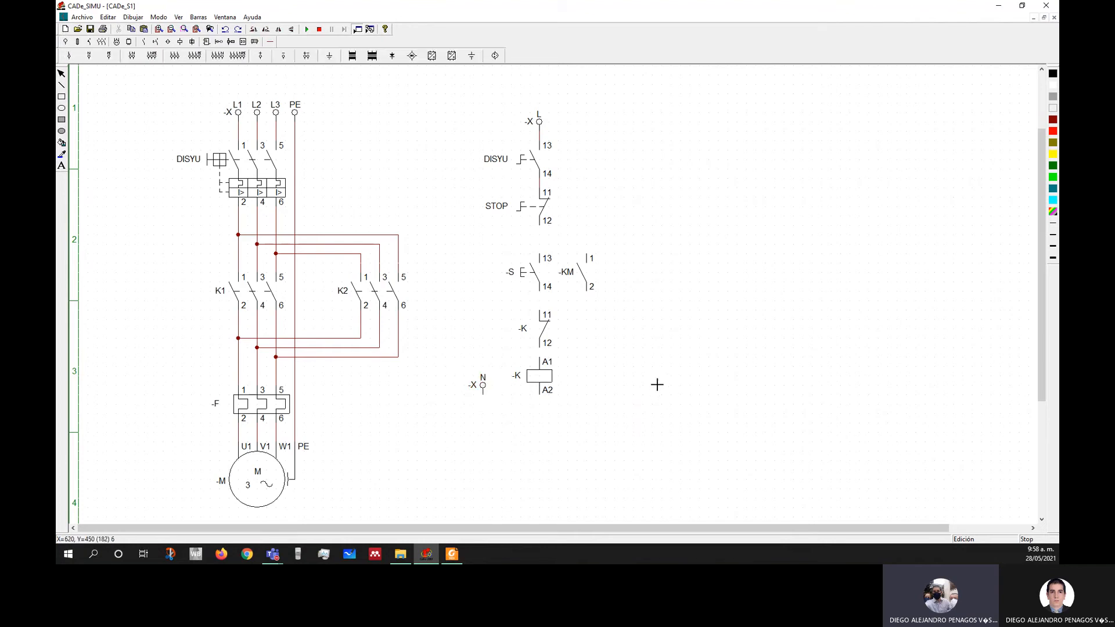
right_click(665, 373)
Step: Wire the contactor contact in parallel with the pushbutton, and connect this branch in series from STOP through the normally closed contact and coil to N
click(270, 41)
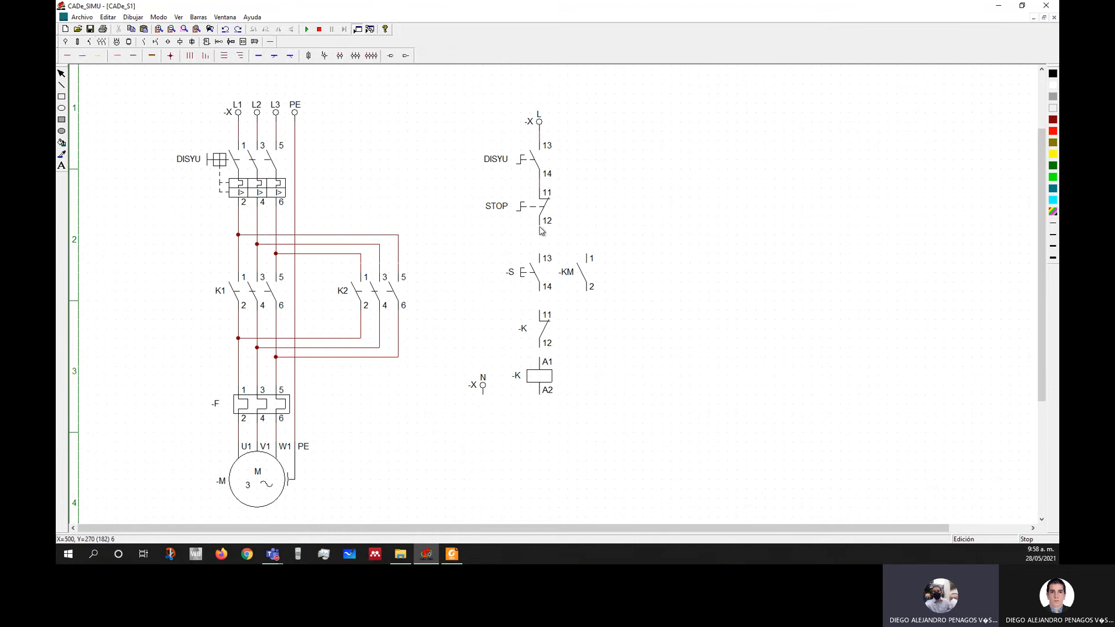
click(68, 56)
drag(588, 247, 537, 247)
mouse_move(541, 292)
mouse_down()
mouse_move(543, 314)
mouse_move(554, 301)
mouse_move(539, 301)
mouse_up()
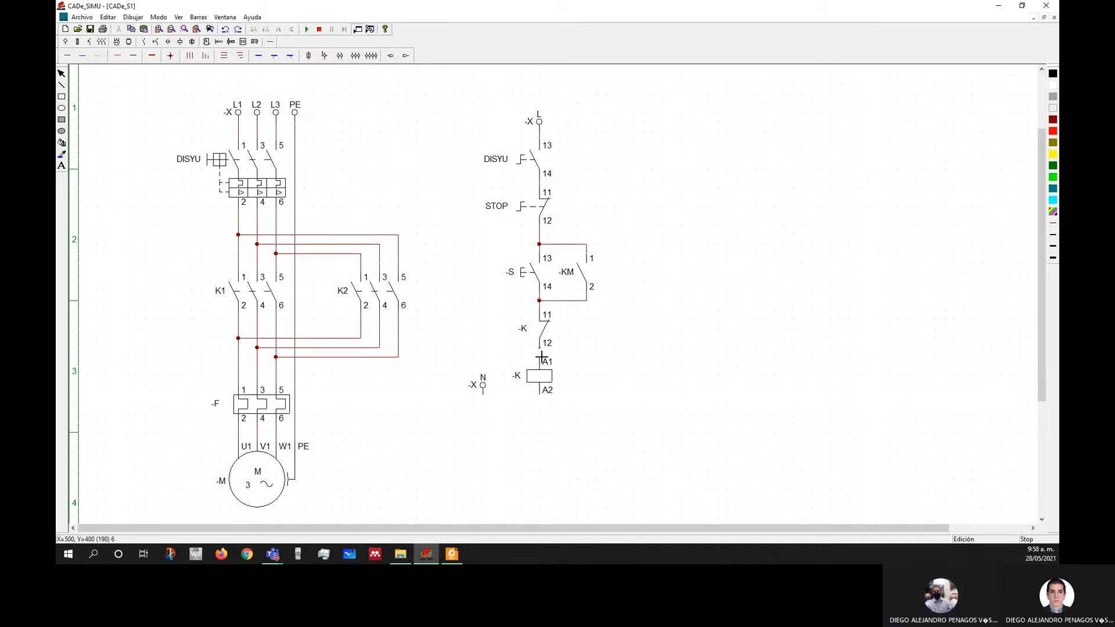
drag(540, 396, 484, 395)
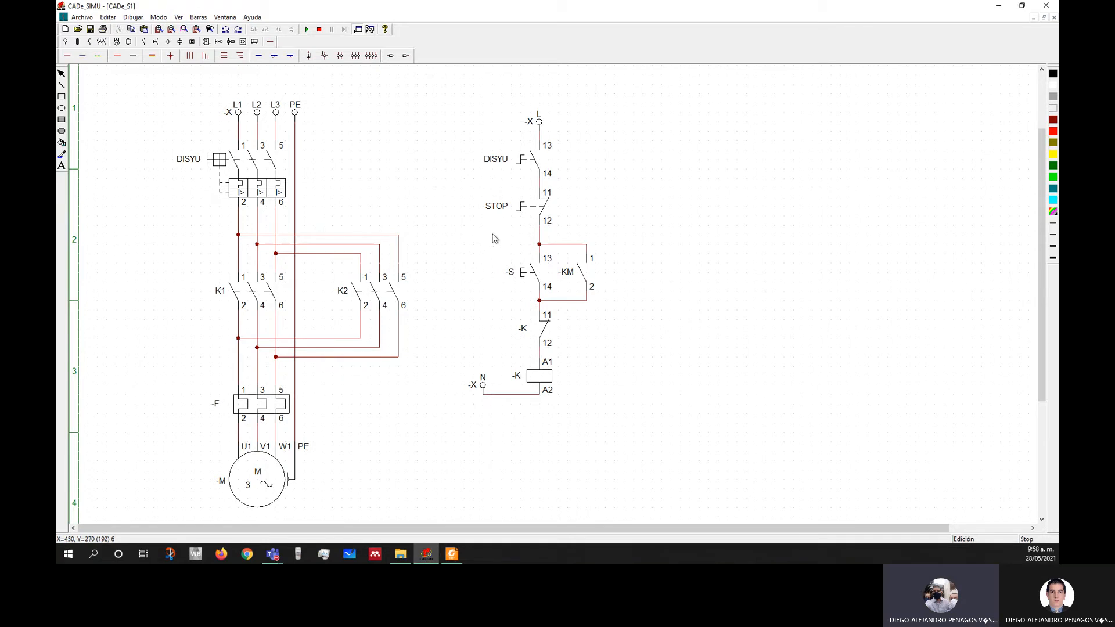
drag(493, 235, 568, 178)
key(Delete)
click(498, 248)
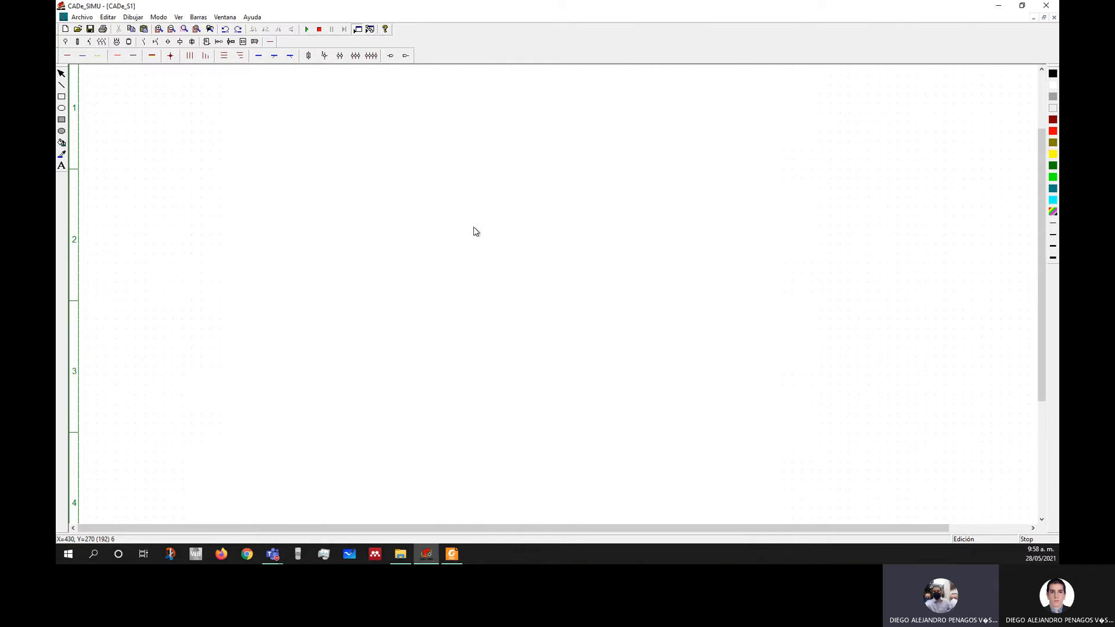
Step: Duplicate the branch from the pushbutton down to the coil and place the copy to the right of the original
drag(475, 230, 609, 432)
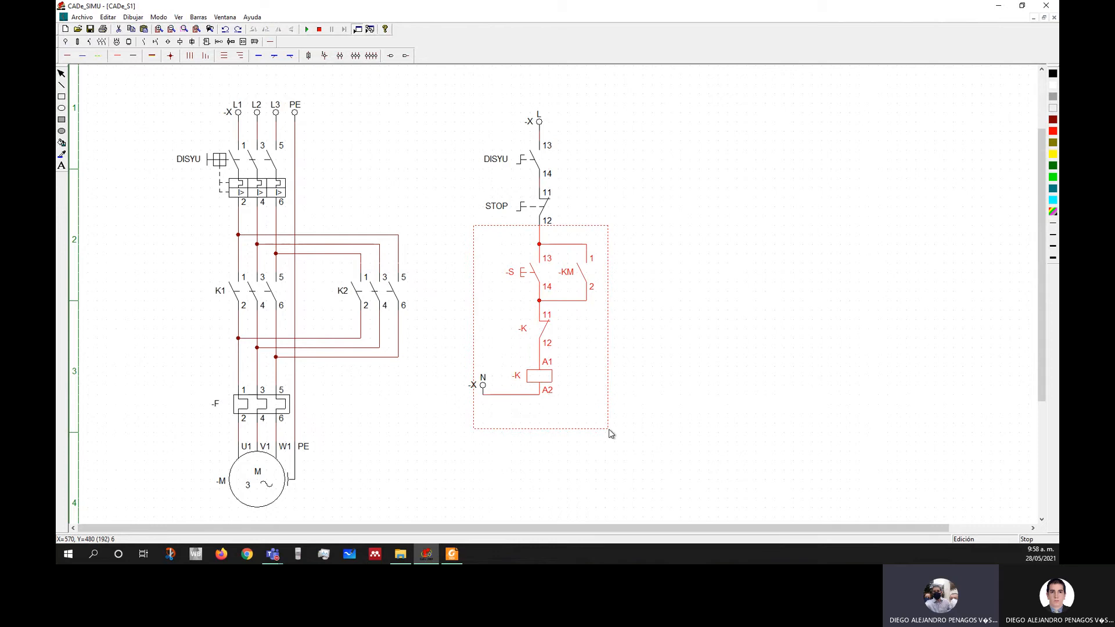
key(ctrl+v)
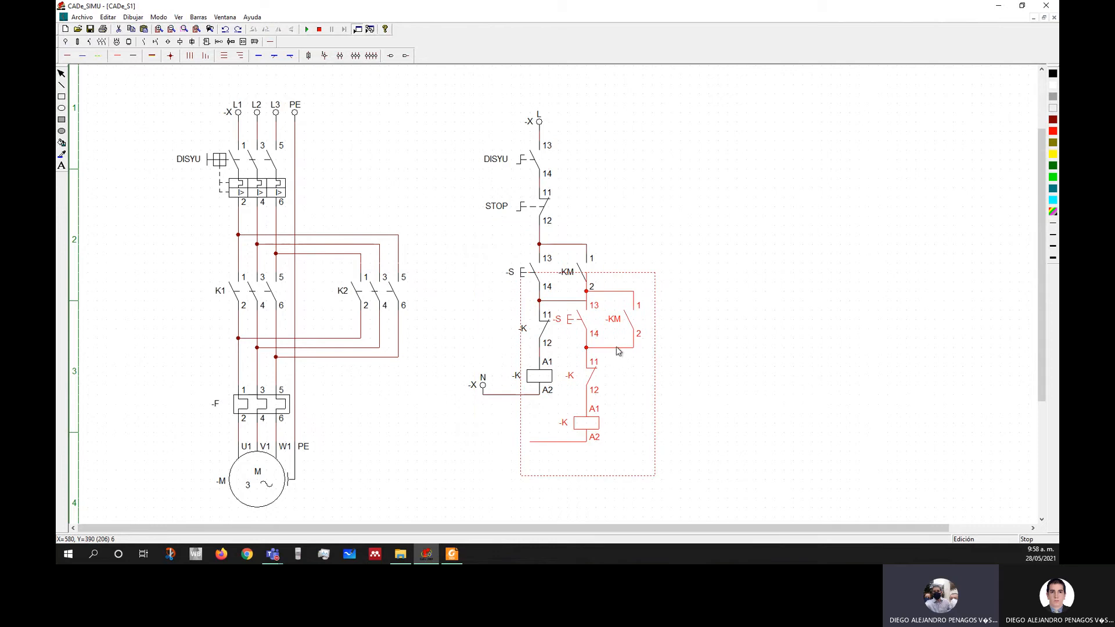
drag(616, 348, 665, 311)
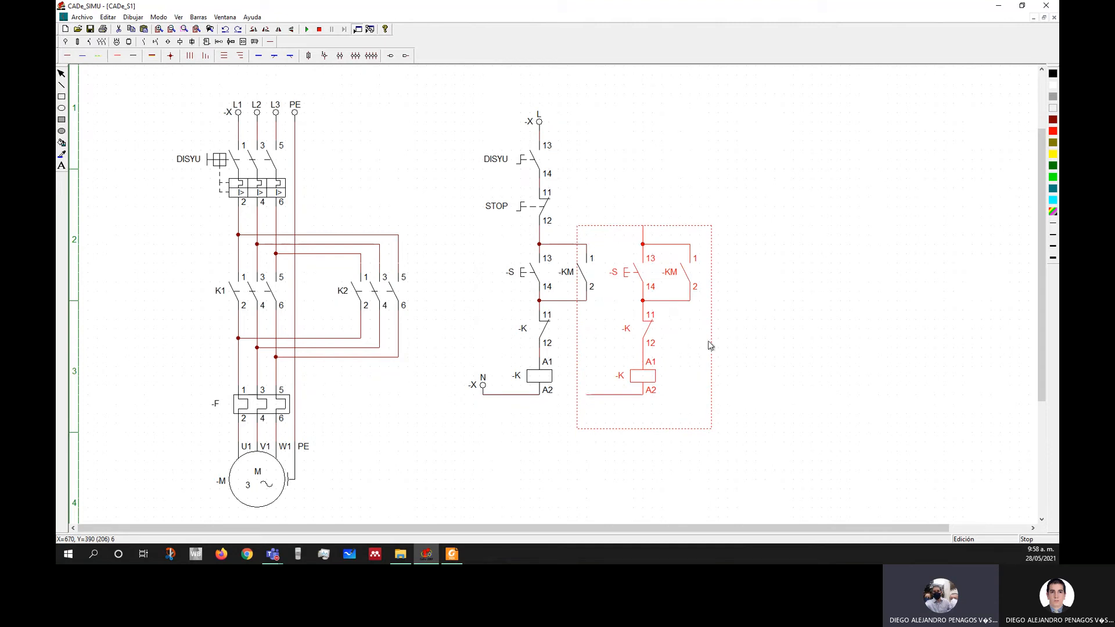
click(776, 253)
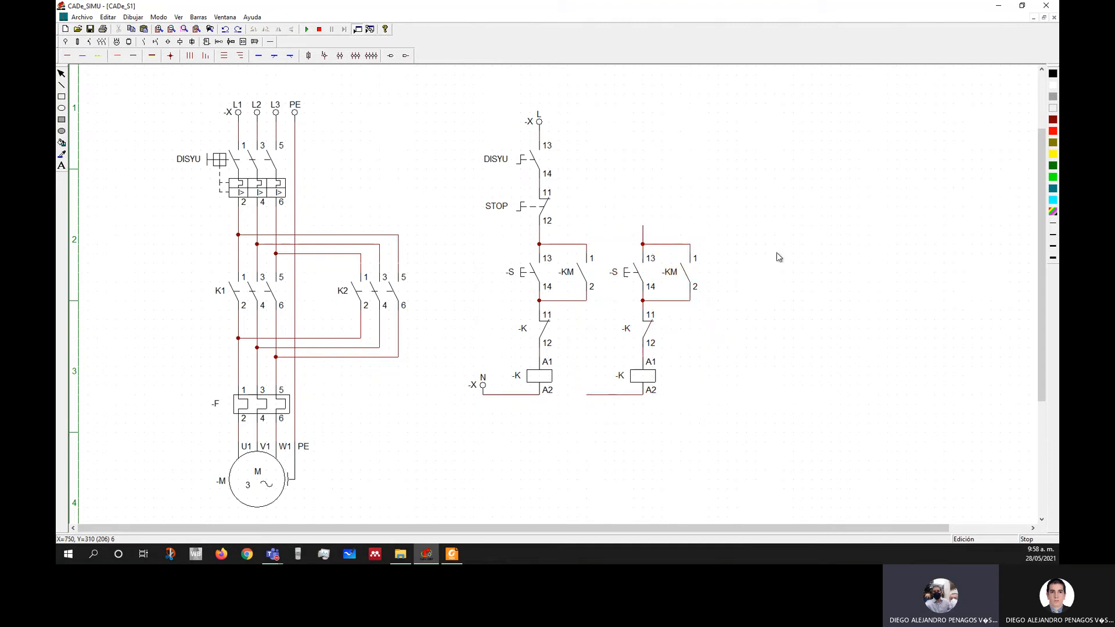
Step: Remove the loose wire above the copied branch, and wire that branch to the first branch's upper line and to the N line
click(642, 234)
key(Delete)
click(68, 56)
drag(587, 401, 540, 395)
drag(610, 246, 590, 247)
scroll(654, 262, down, 2)
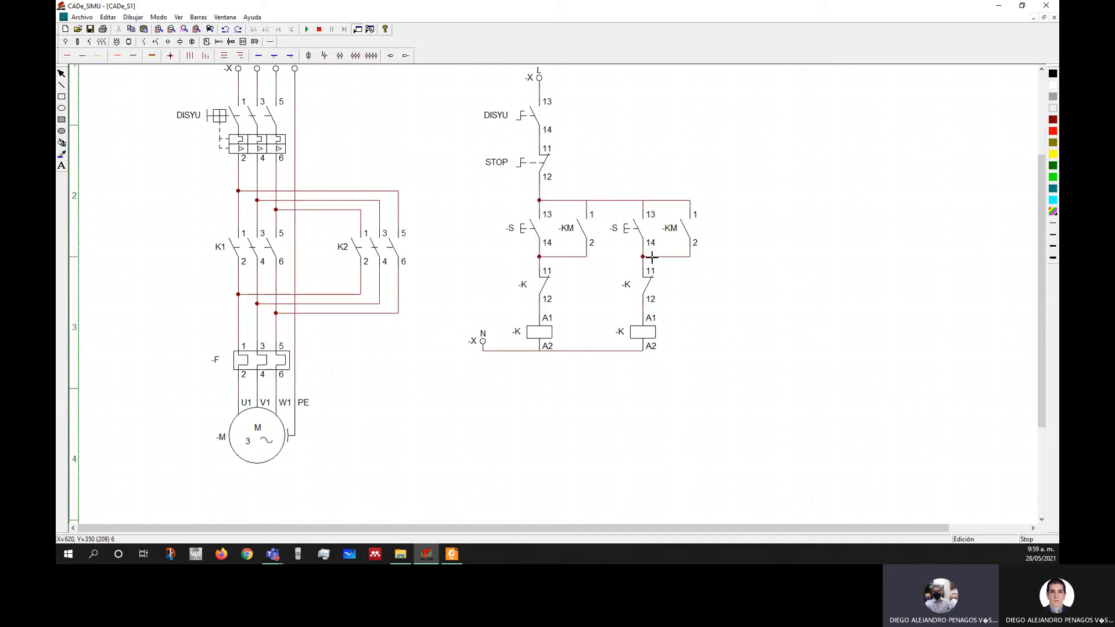
scroll(753, 264, up, 1)
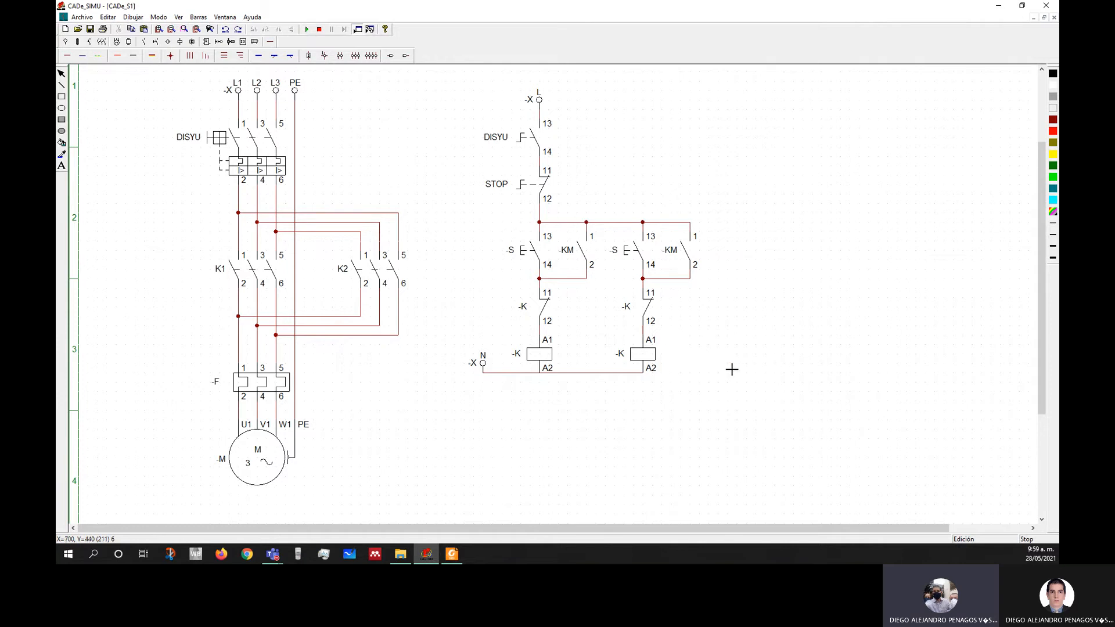
right_click(759, 366)
Step: Name the pushbutton in the first branch DER and the one in the second branch IZQ
double_click(526, 251)
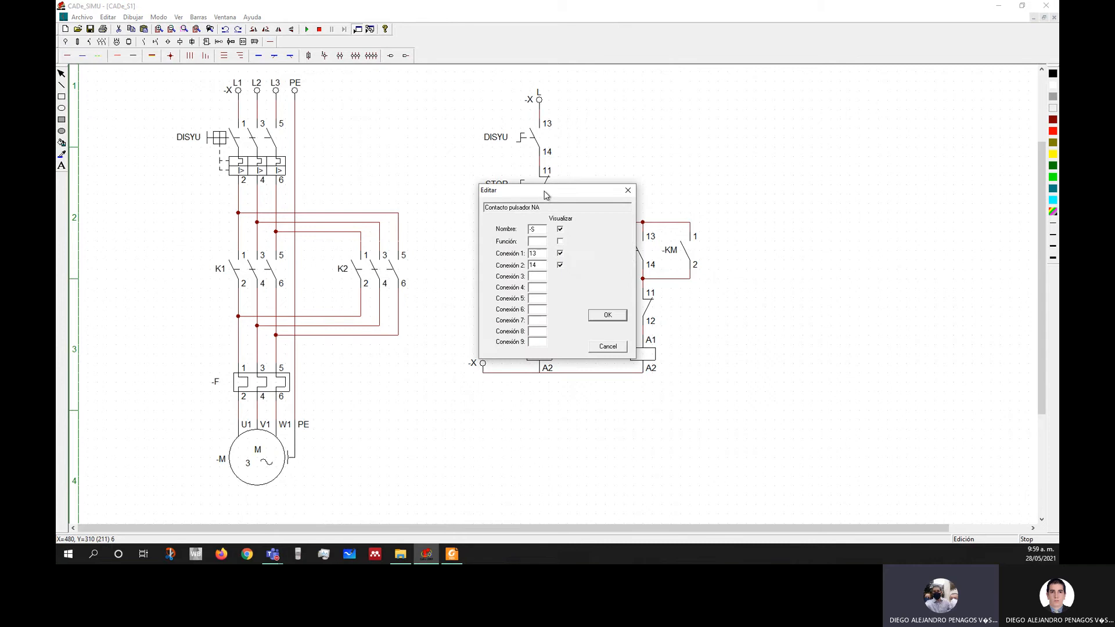
drag(546, 195, 843, 250)
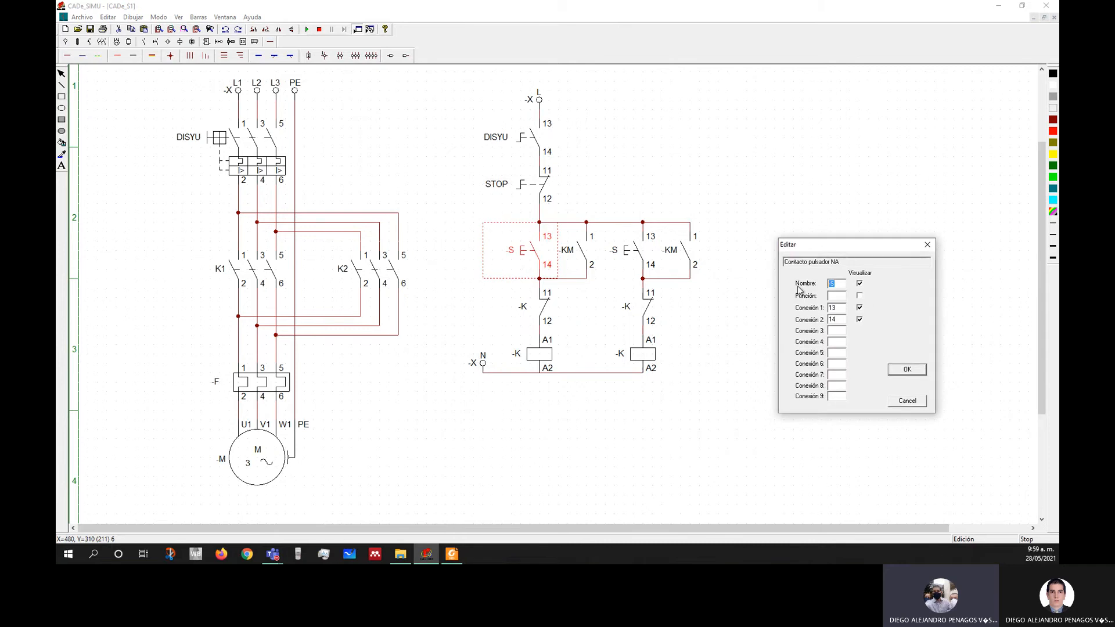
text(DER)
click(906, 369)
double_click(630, 256)
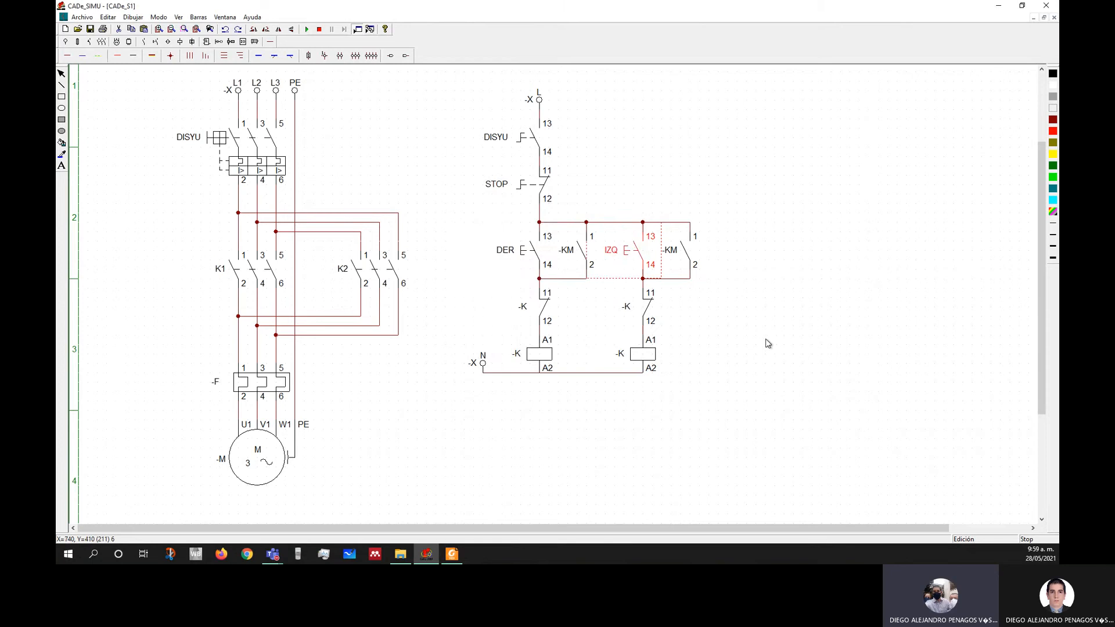
click(608, 315)
Step: Name the contact in parallel with DER K1 and the normally closed contact in the DER branch K2
double_click(583, 253)
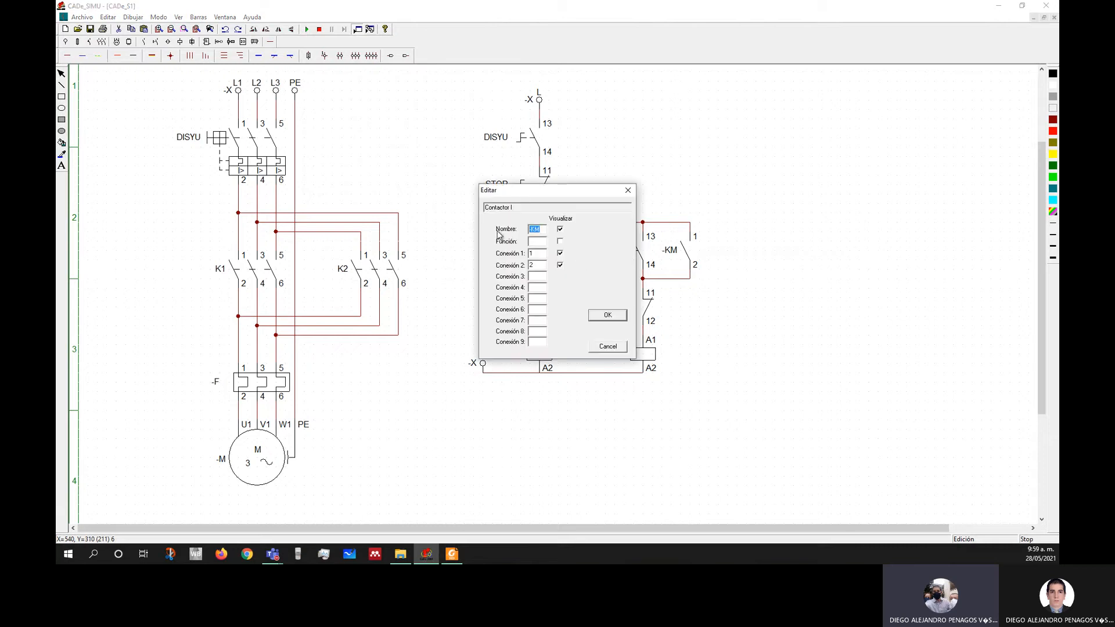
text(K1)
click(607, 315)
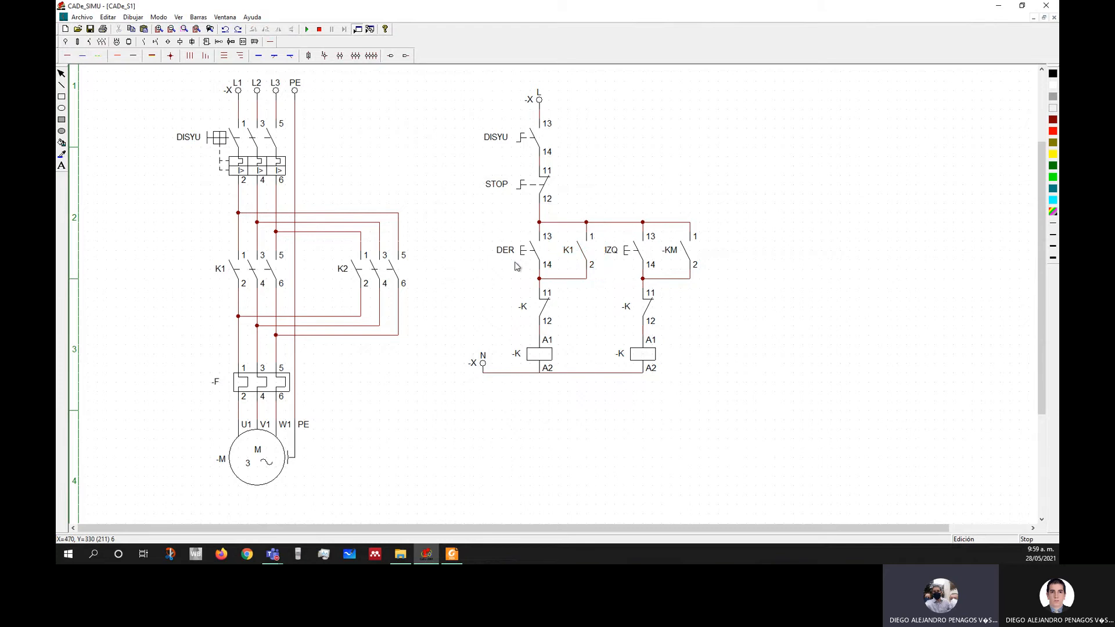
double_click(543, 308)
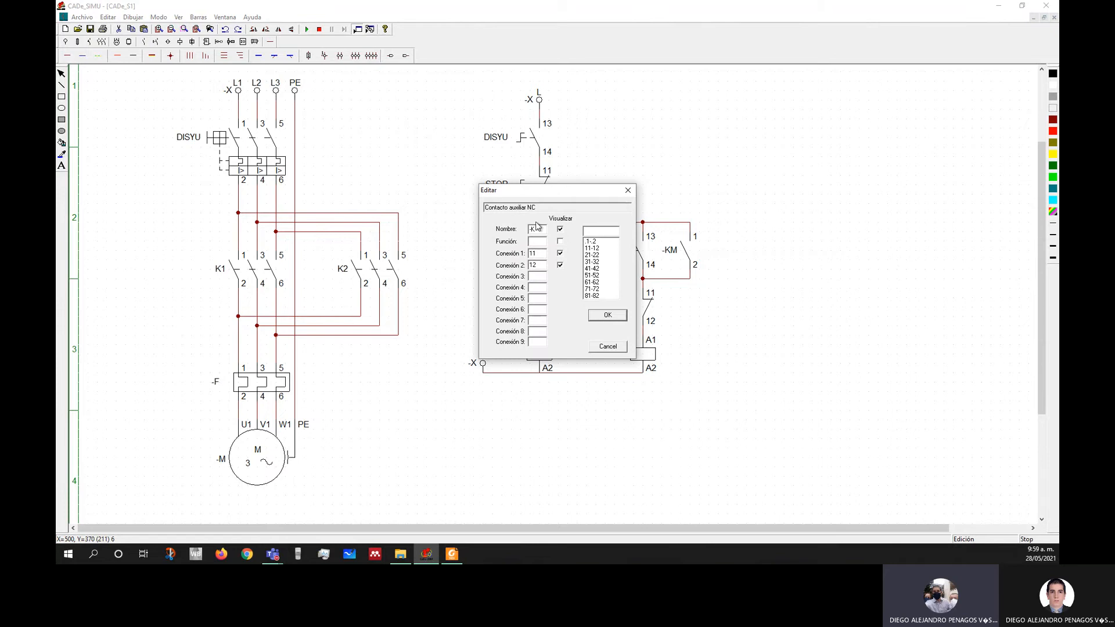
drag(540, 192, 903, 299)
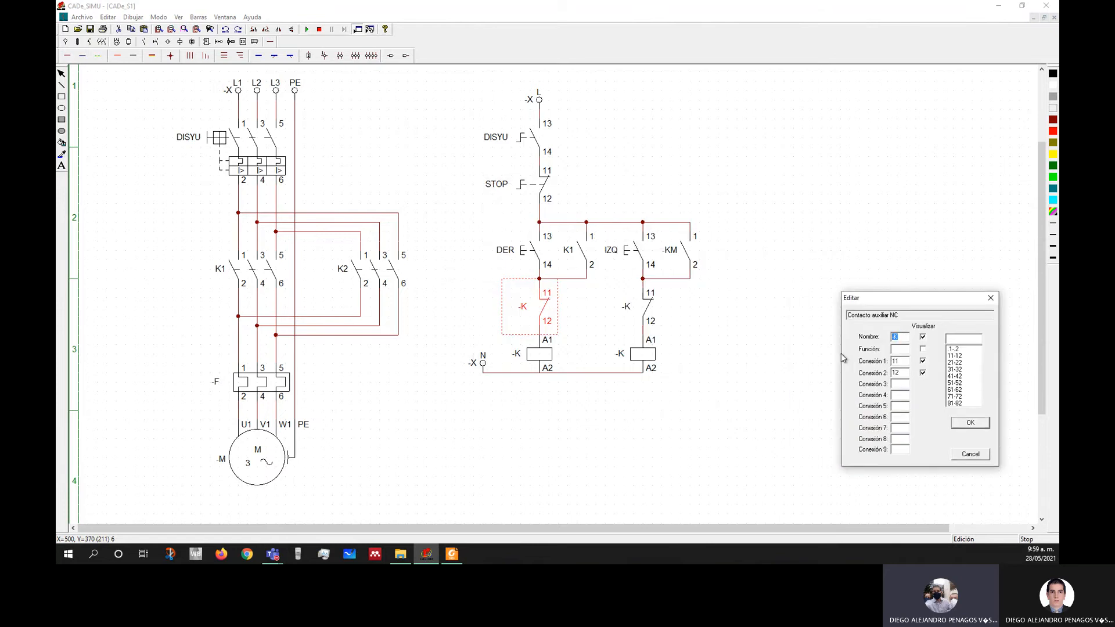
text(K2)
click(970, 424)
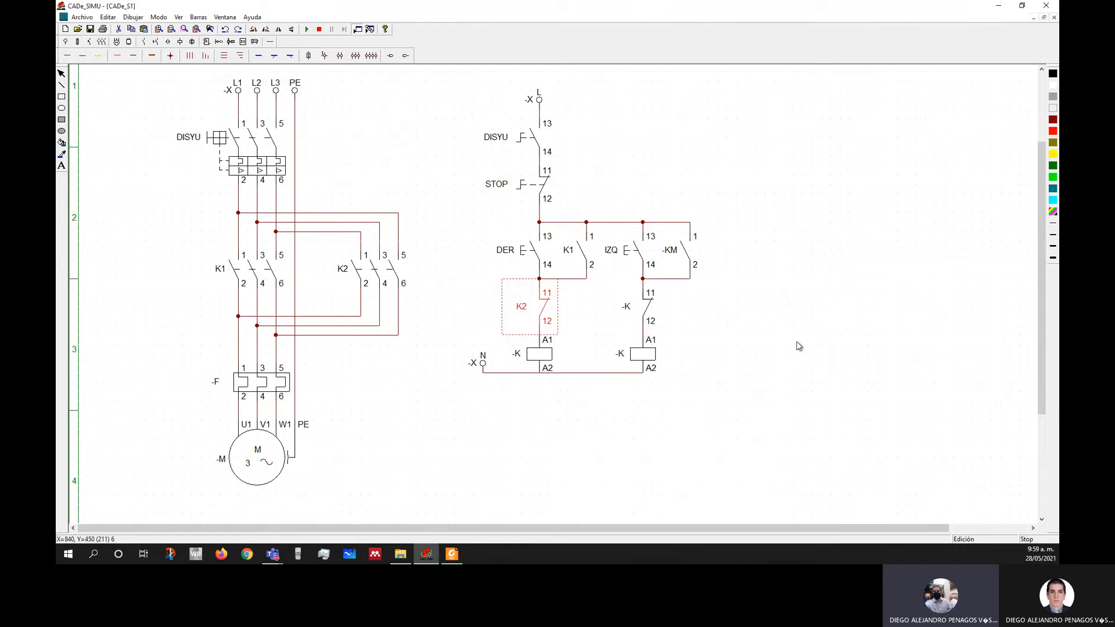
Step: Name the coil at the end of the DER branch K1
click(576, 270)
click(531, 356)
double_click(532, 356)
drag(527, 185, 782, 276)
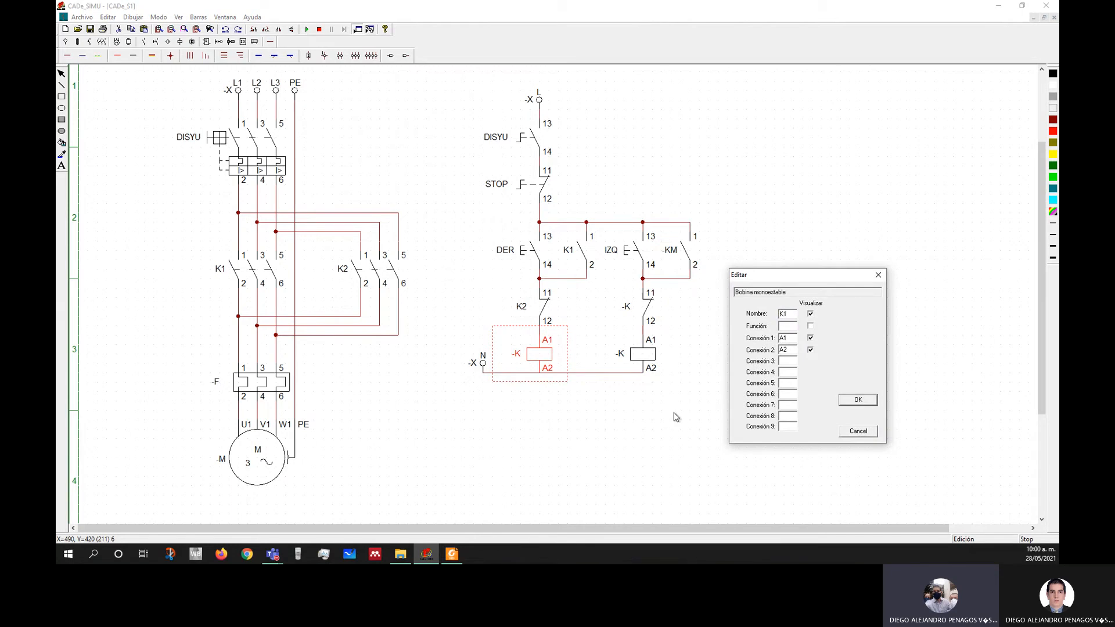
click(858, 400)
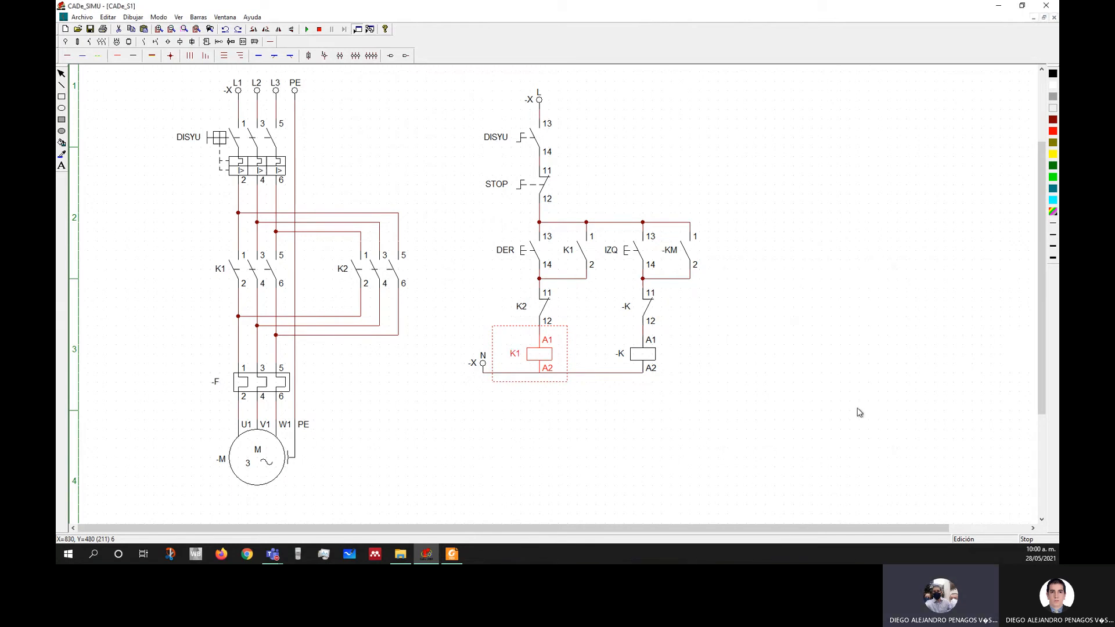
click(676, 321)
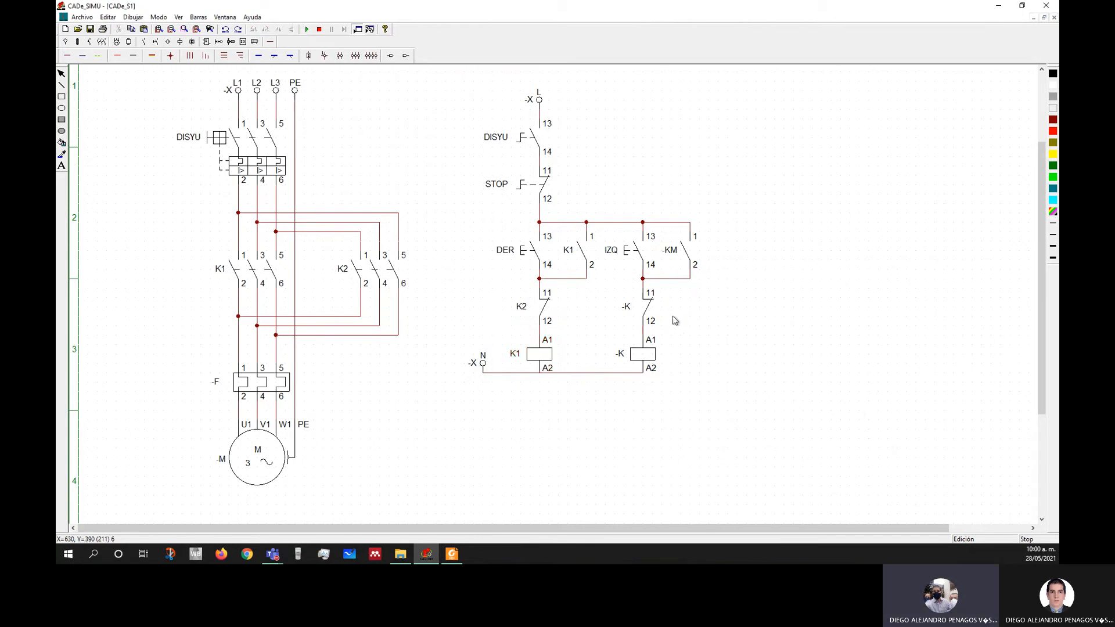
Step: Name the contact in parallel with IZQ K2 and the normally closed contact in the IZQ branch K1
double_click(684, 256)
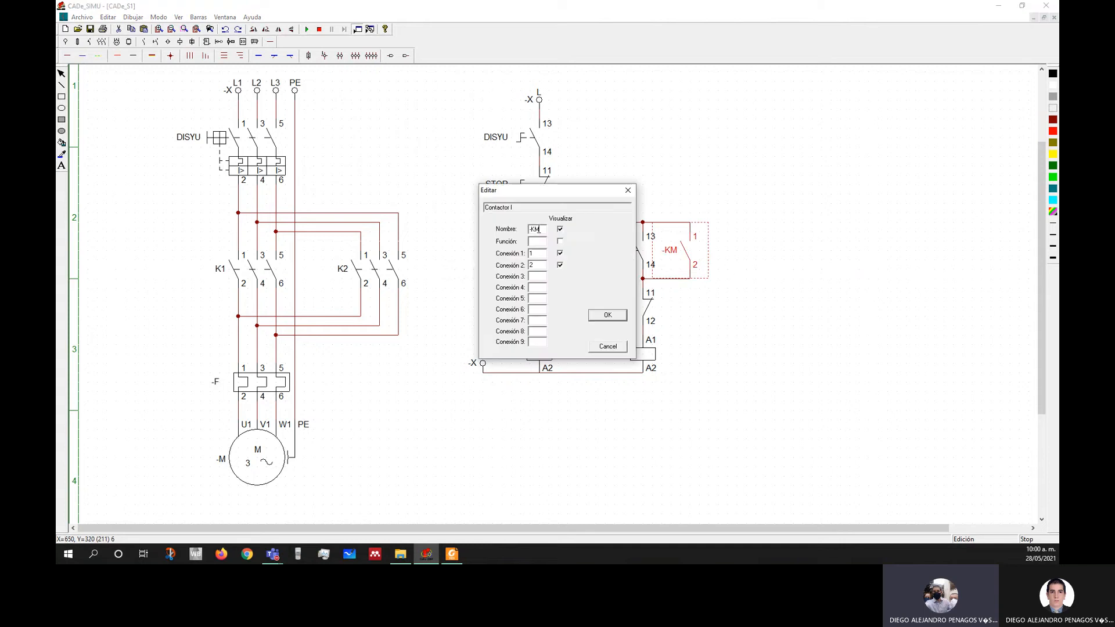
drag(534, 230, 467, 231)
text(K2)
click(604, 315)
double_click(639, 308)
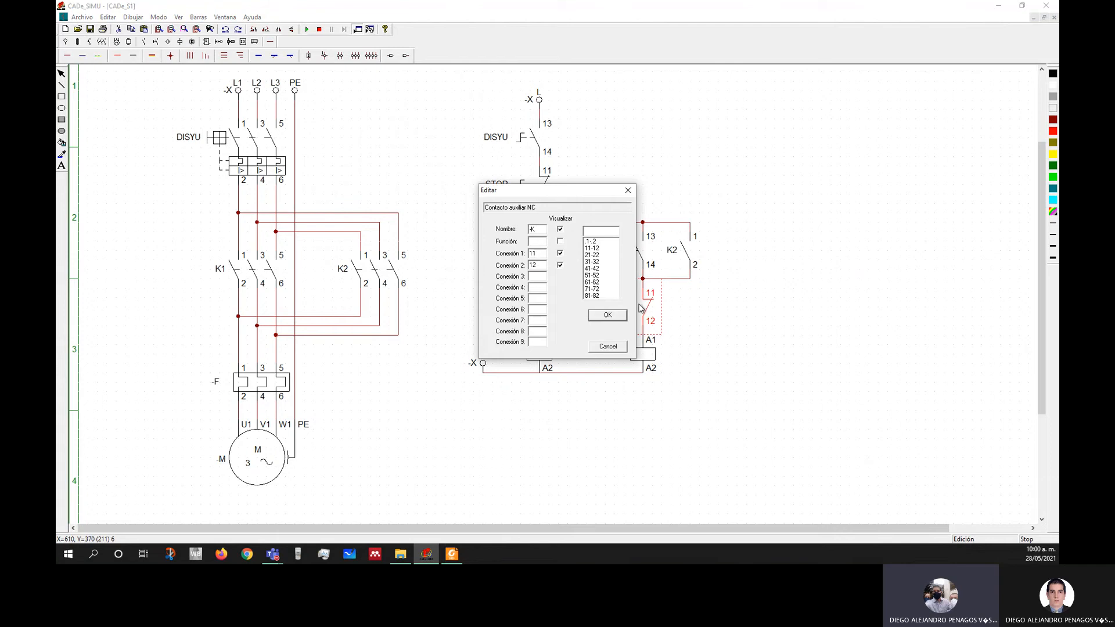
drag(544, 230, 467, 239)
text(K1)
click(607, 314)
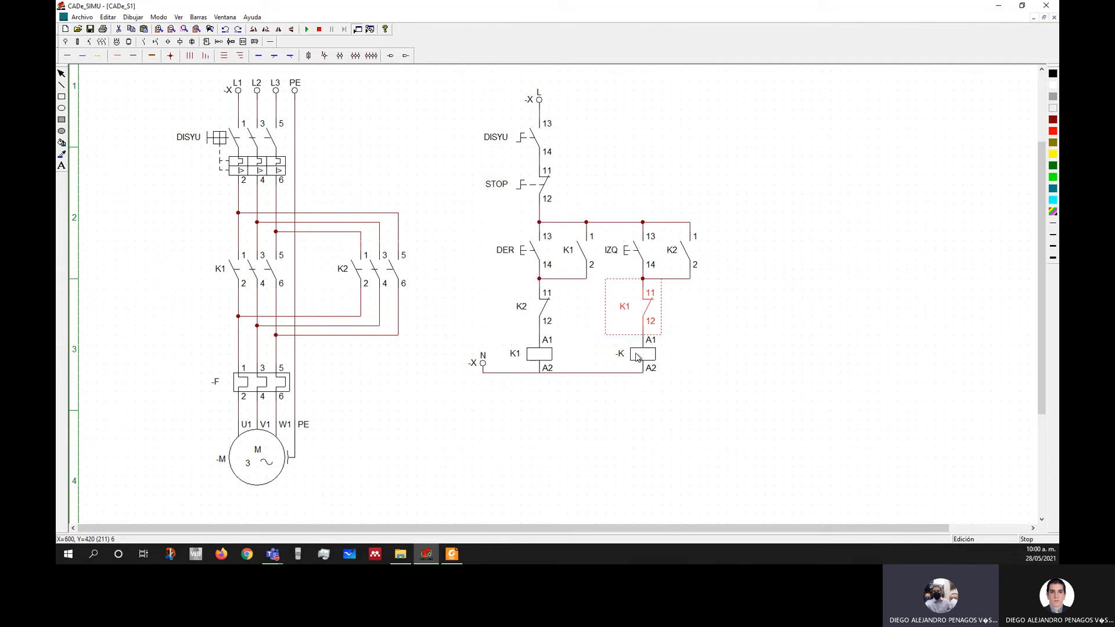
Step: Name the coil at the end of the IZQ branch K2
double_click(637, 356)
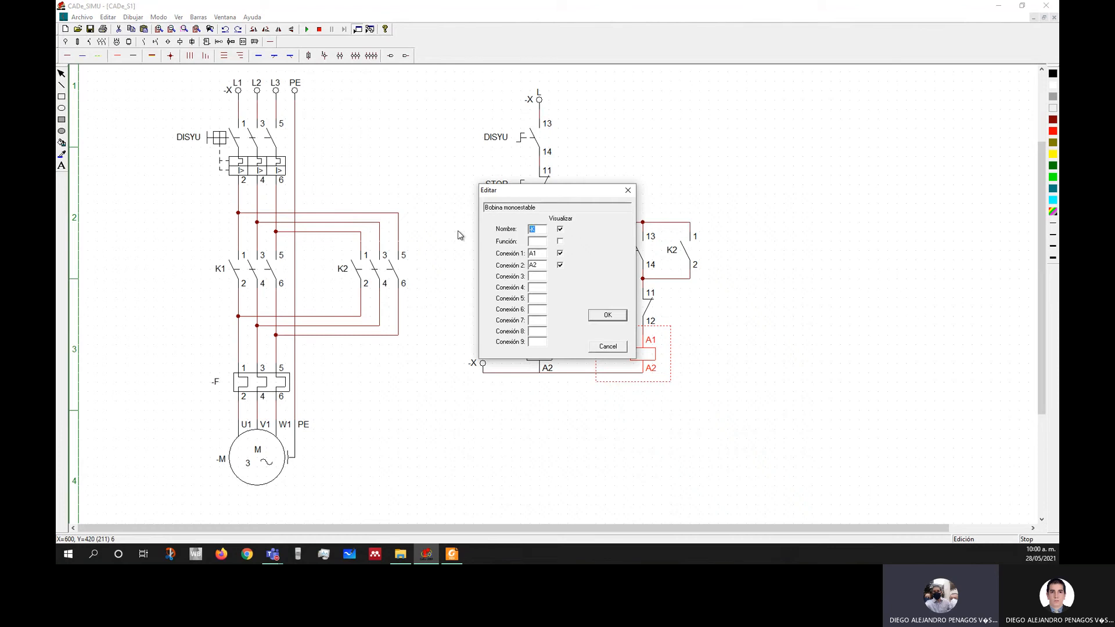
text(K2)
click(599, 316)
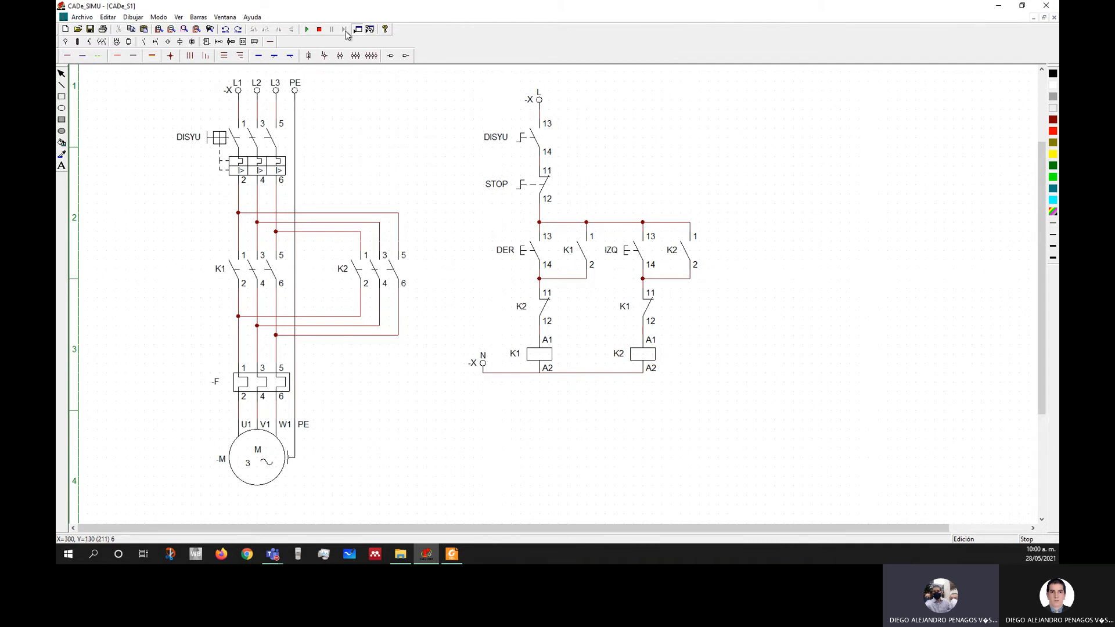
Step: Start the simulation, close the DISYU breaker and start the motor with the DER pushbutton
click(307, 29)
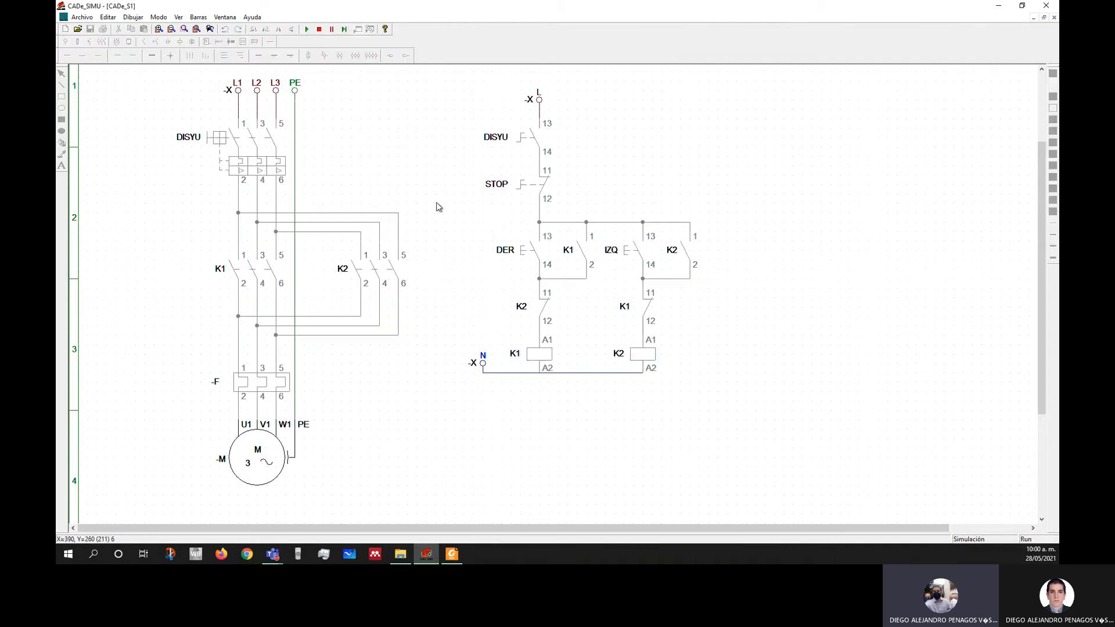
click(525, 135)
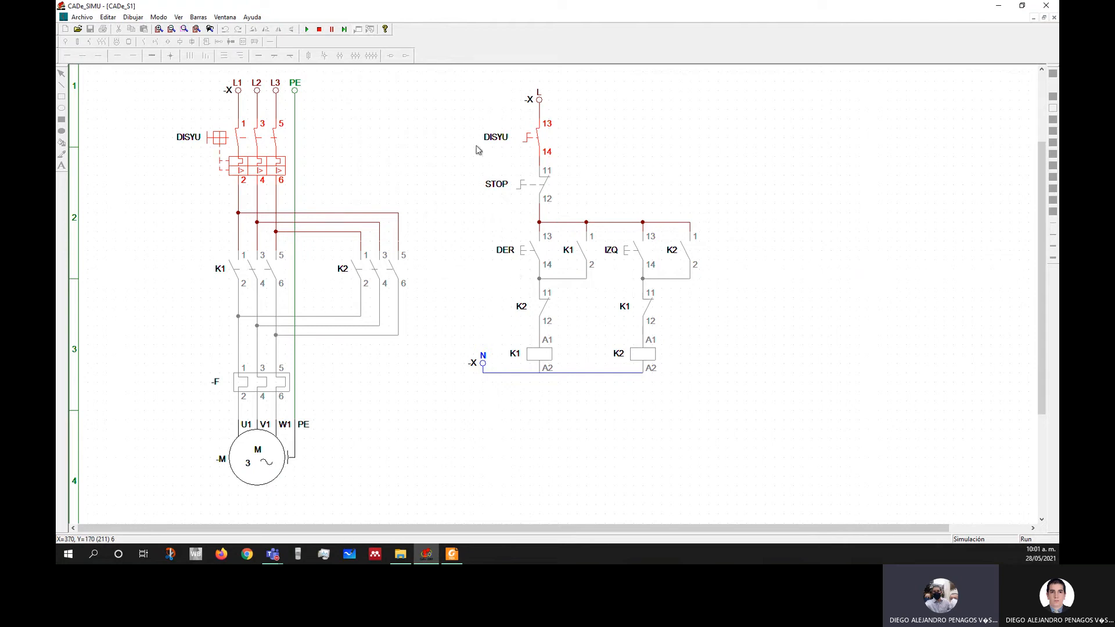
click(528, 255)
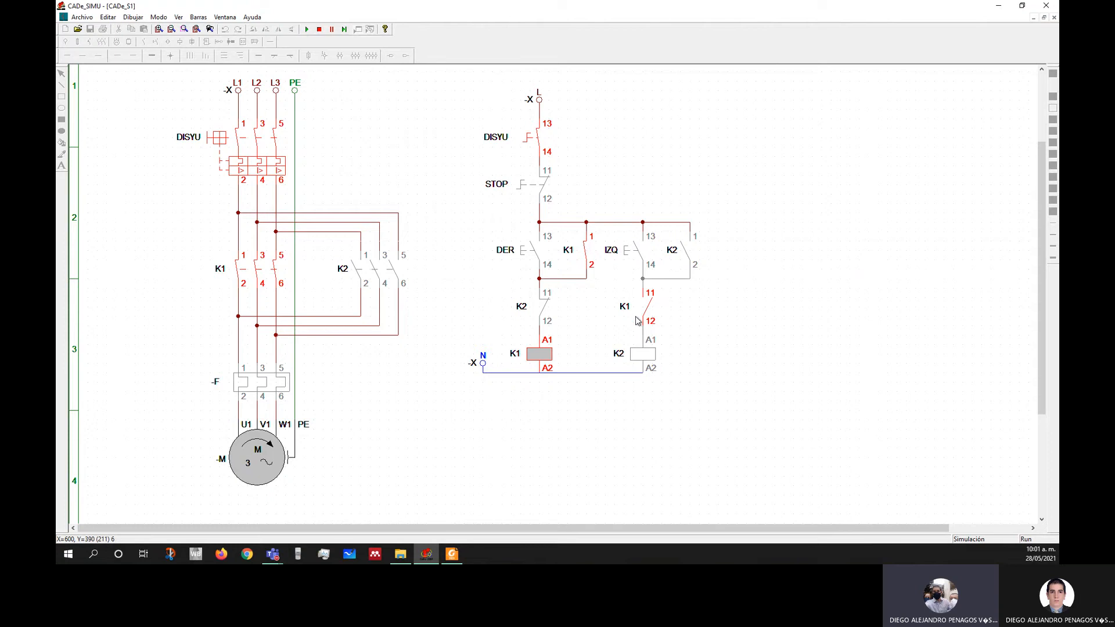
Step: Test the interlock by operating IZQ repeatedly while K1 is energized, and release the circuit by opening and reclosing STOP
click(638, 251)
click(638, 252)
click(637, 252)
click(637, 252)
click(637, 251)
click(638, 253)
click(544, 186)
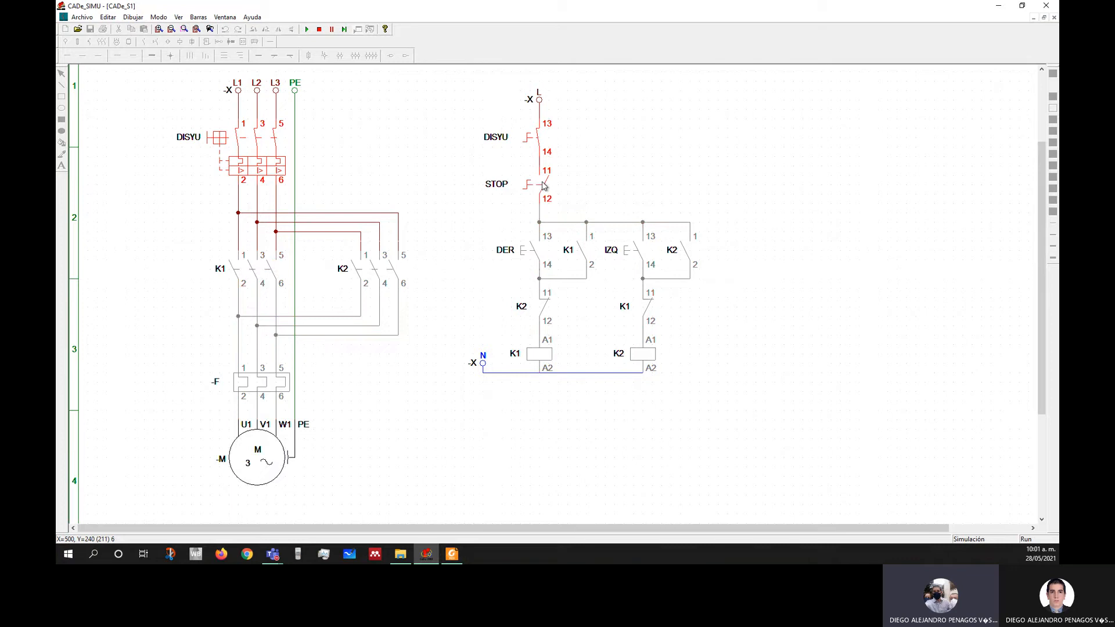
click(540, 186)
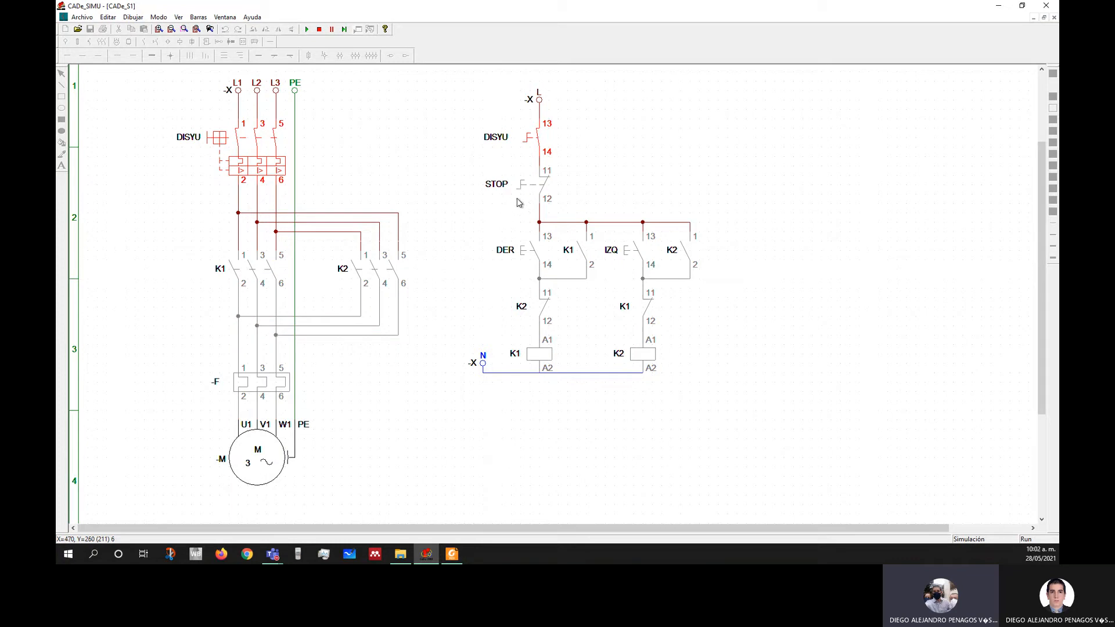
Step: Start the motor with IZQ, test DER while K2 is energized, and reset the circuit by opening and reclosing DISYU
click(635, 258)
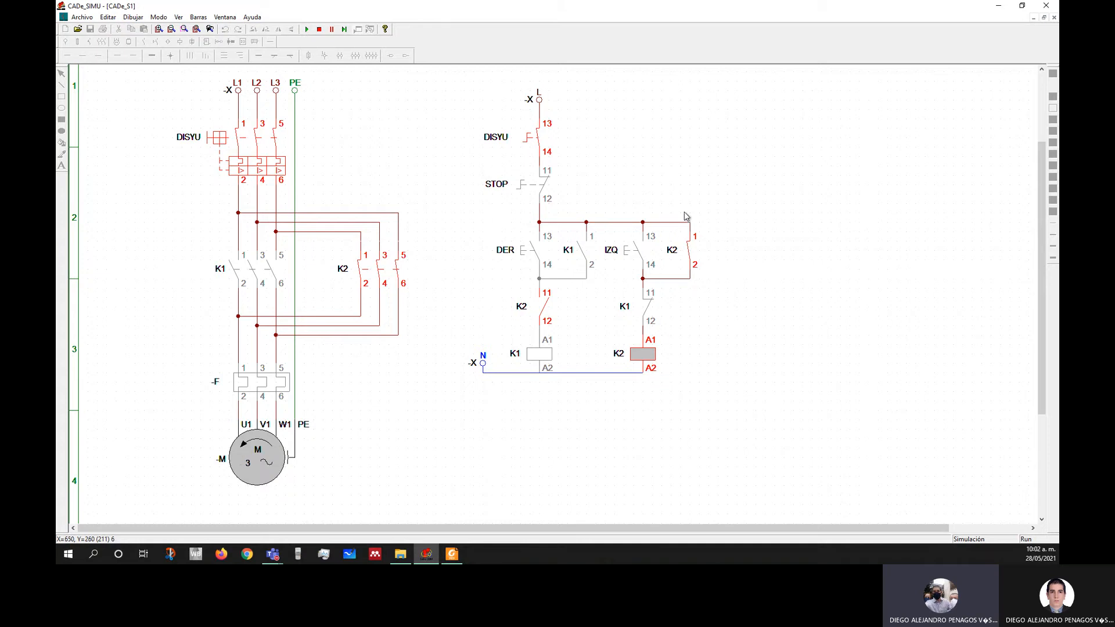
click(530, 250)
click(531, 250)
click(531, 251)
click(536, 133)
click(536, 135)
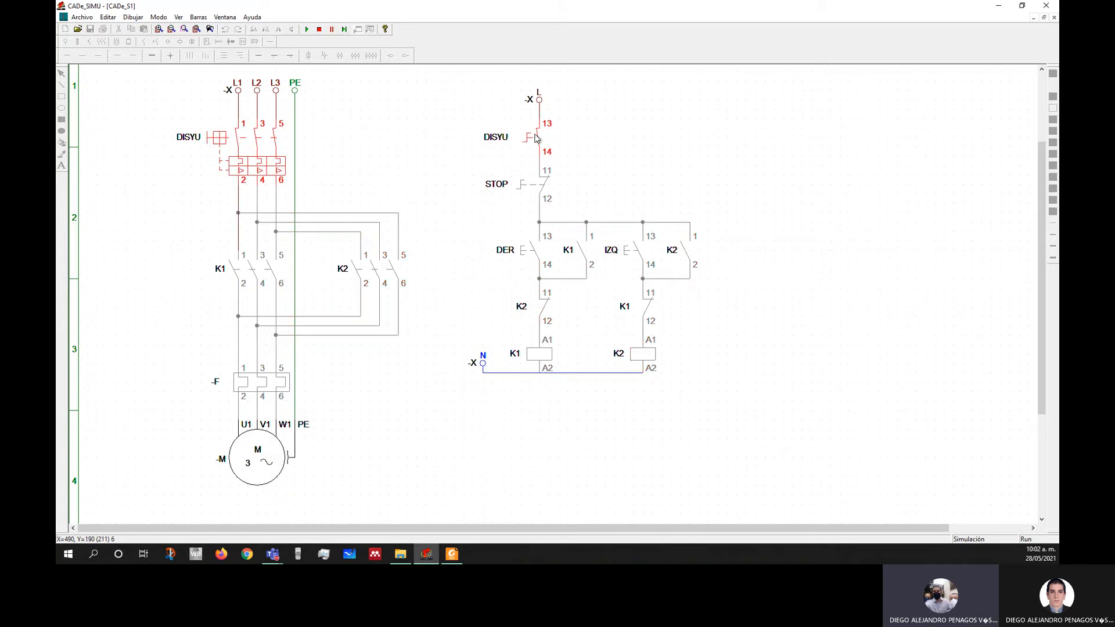
Step: Run the motor with DER again and shut it off by opening and reclosing DISYU
click(530, 253)
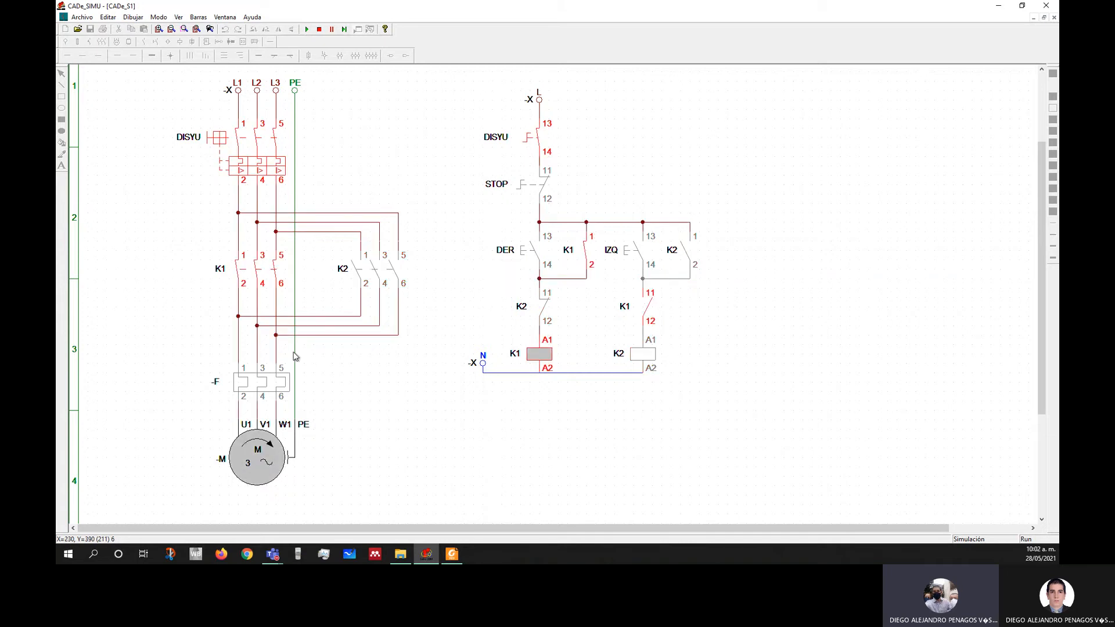
click(536, 130)
click(536, 138)
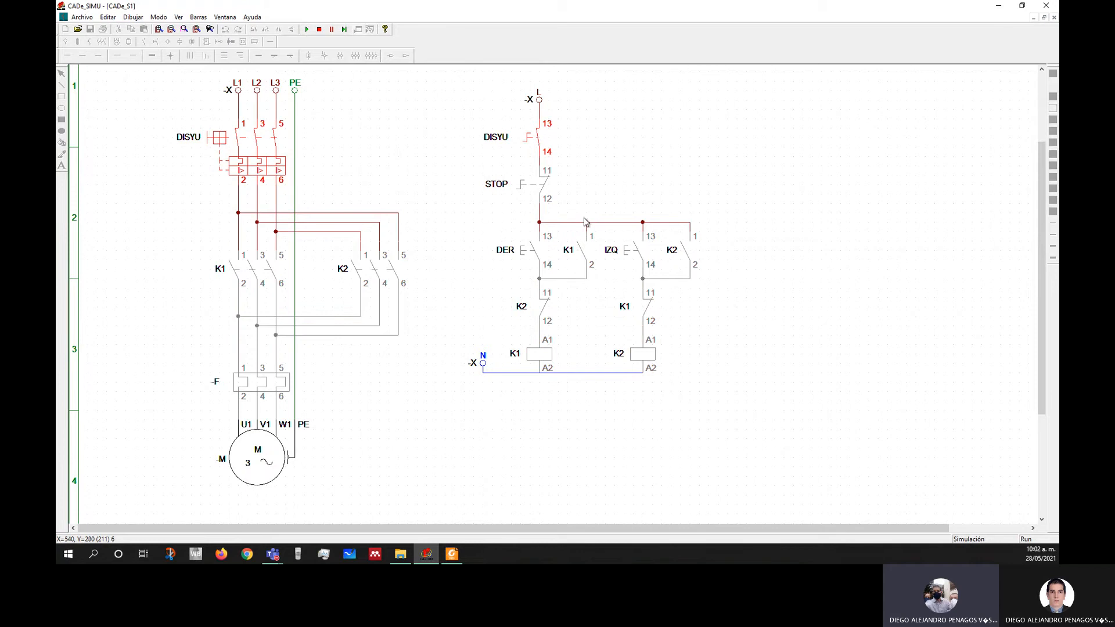
Step: Run the motor with IZQ, retest both pushbuttons with K2 energized, and cycle DISYU off and on
click(634, 254)
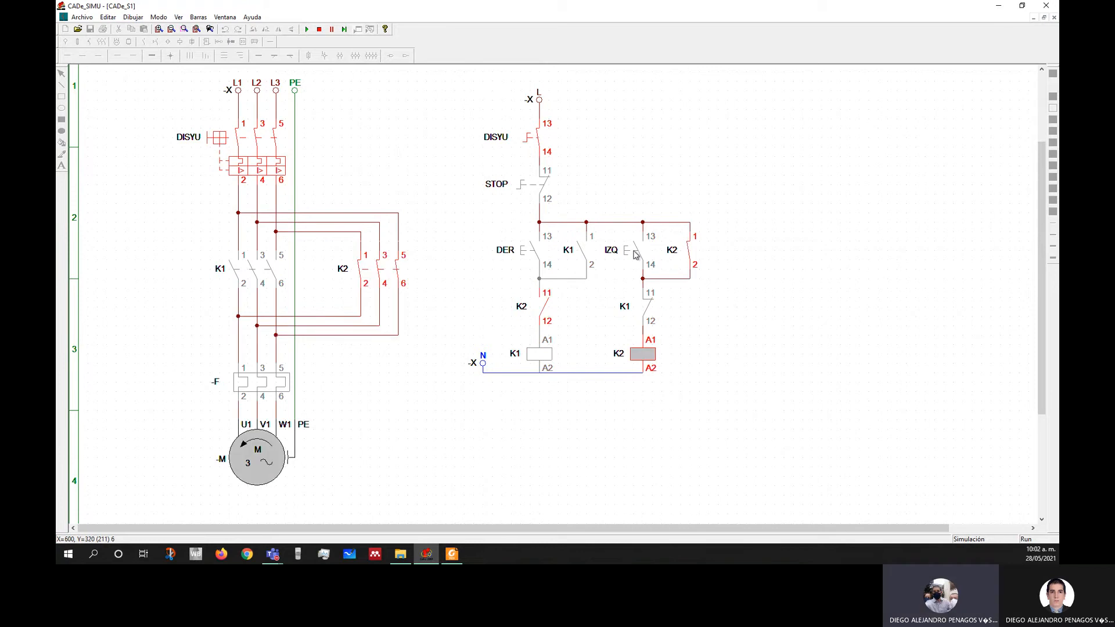
click(632, 252)
click(633, 251)
click(537, 254)
click(533, 254)
click(538, 140)
click(538, 139)
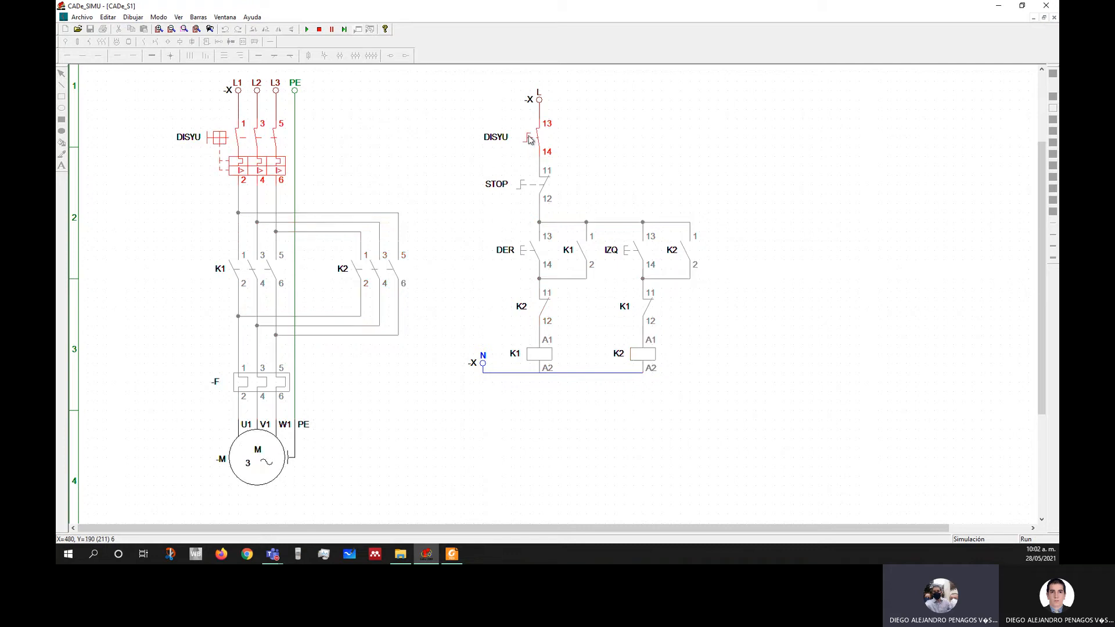
Step: Simulate a reversal from DER to IZQ with STOP in between, and halt the motor by opening STOP
click(533, 256)
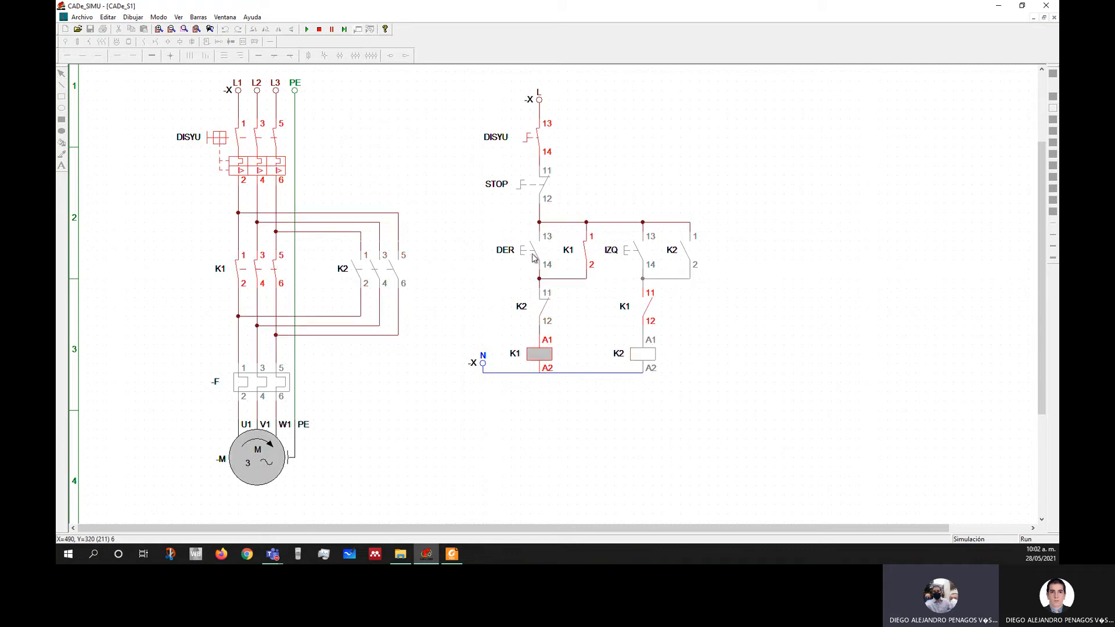
click(538, 186)
click(628, 248)
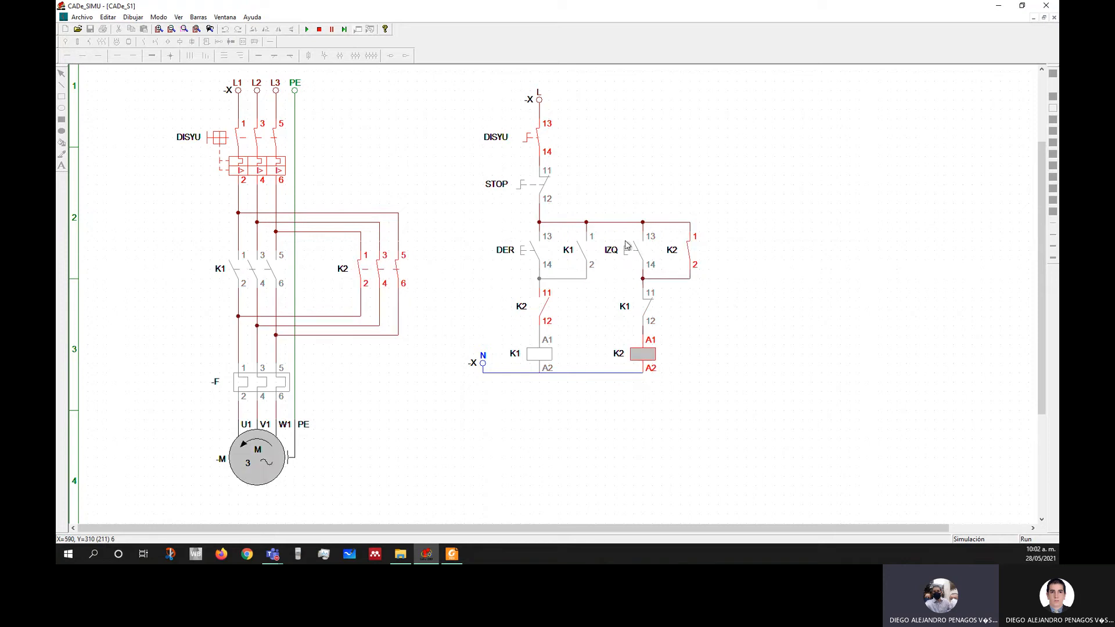
click(538, 189)
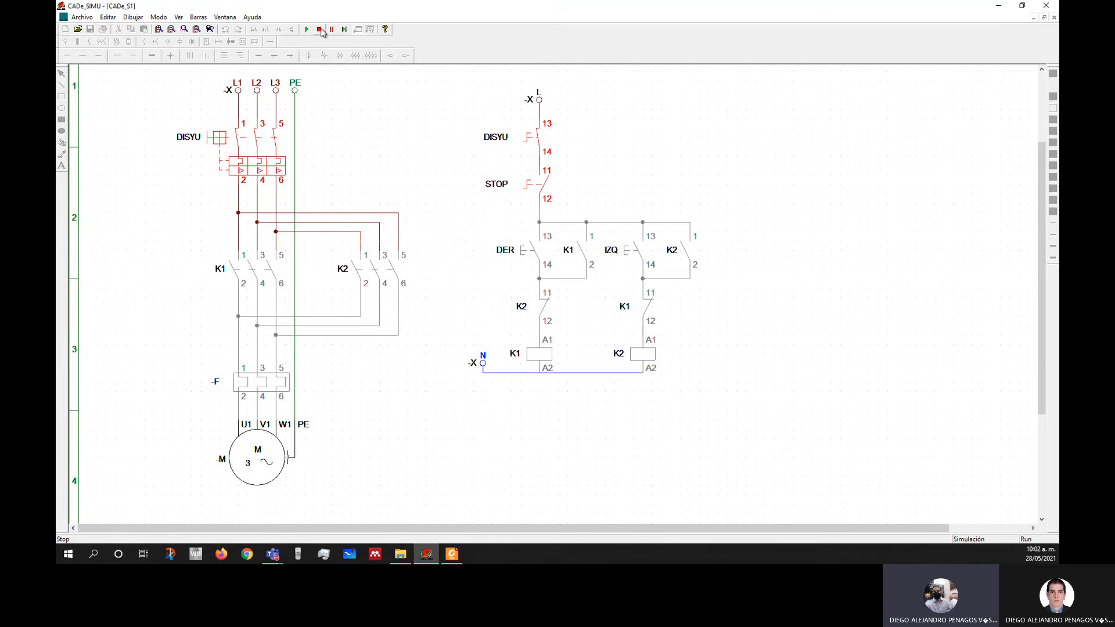
Step: Switch to Foxit Reader, highlight the Esquema 1 paragraph in the laboratory guide, and return to CADe_SIMU
click(452, 554)
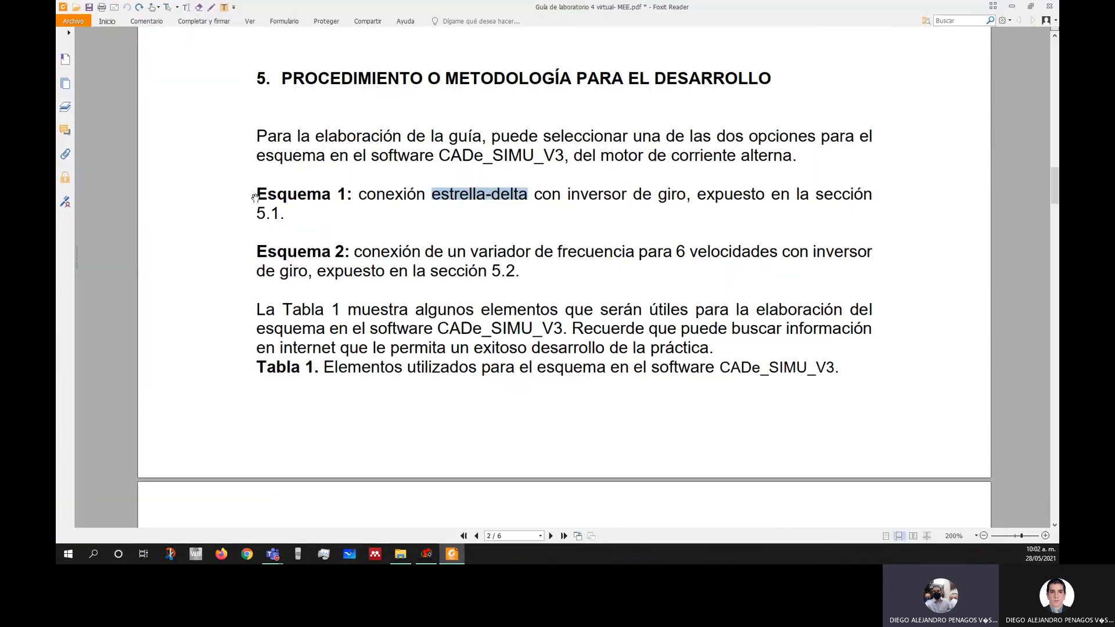
drag(255, 197, 314, 216)
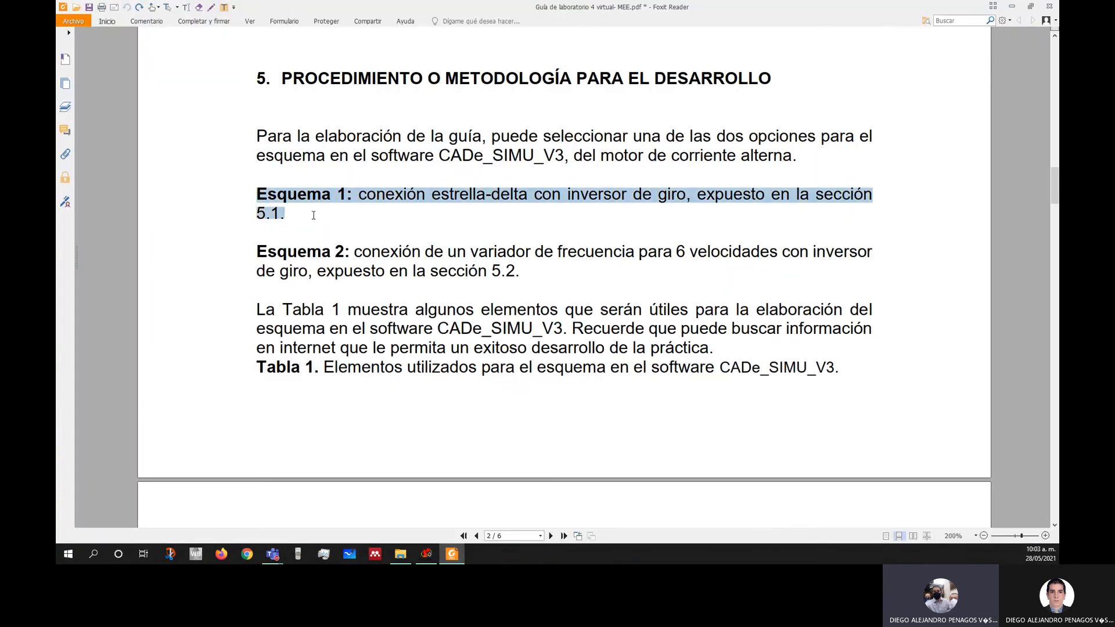
click(1015, 7)
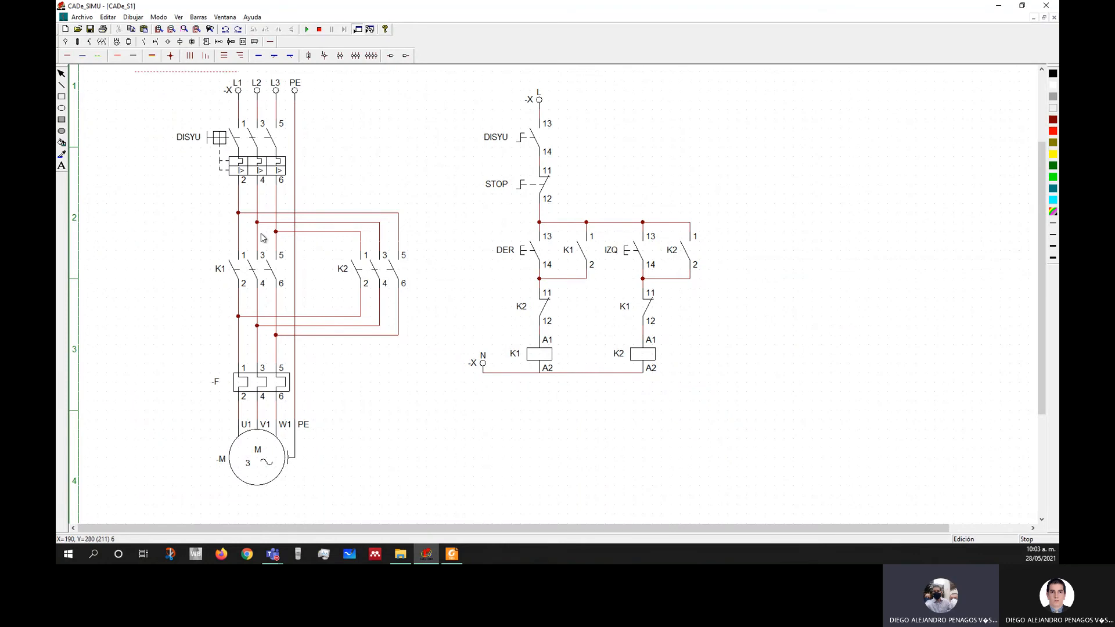
drag(135, 72, 758, 508)
click(785, 413)
click(514, 241)
click(397, 292)
click(263, 272)
click(524, 189)
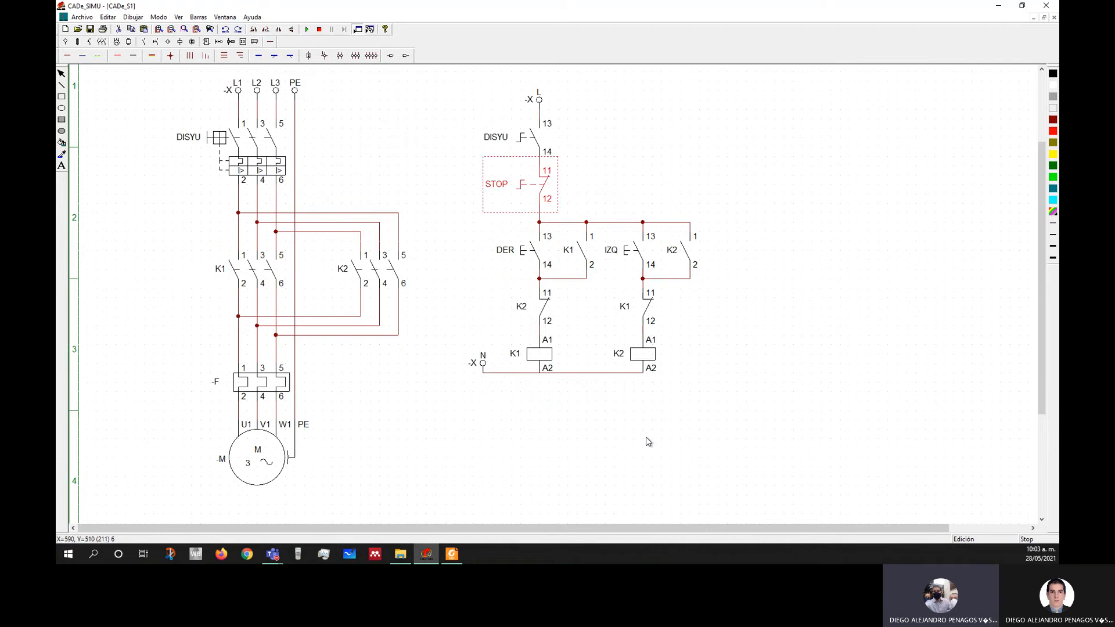
click(646, 436)
click(637, 259)
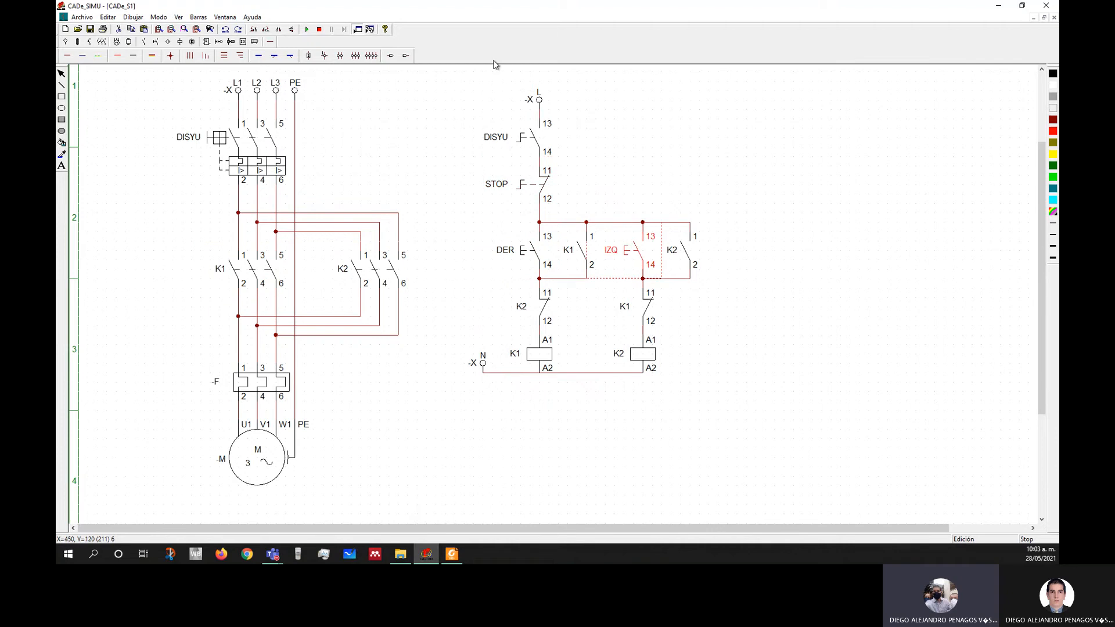
click(383, 269)
click(264, 282)
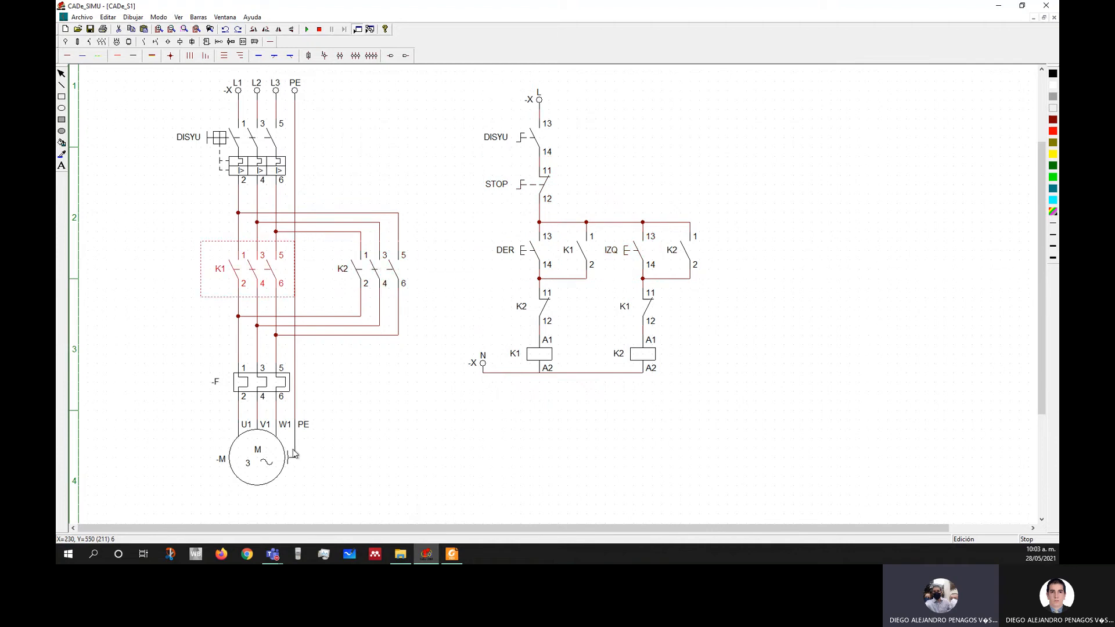
click(519, 419)
Step: Select the whole power and control diagram and delete it to leave the sheet empty
scroll(583, 357, down, 1)
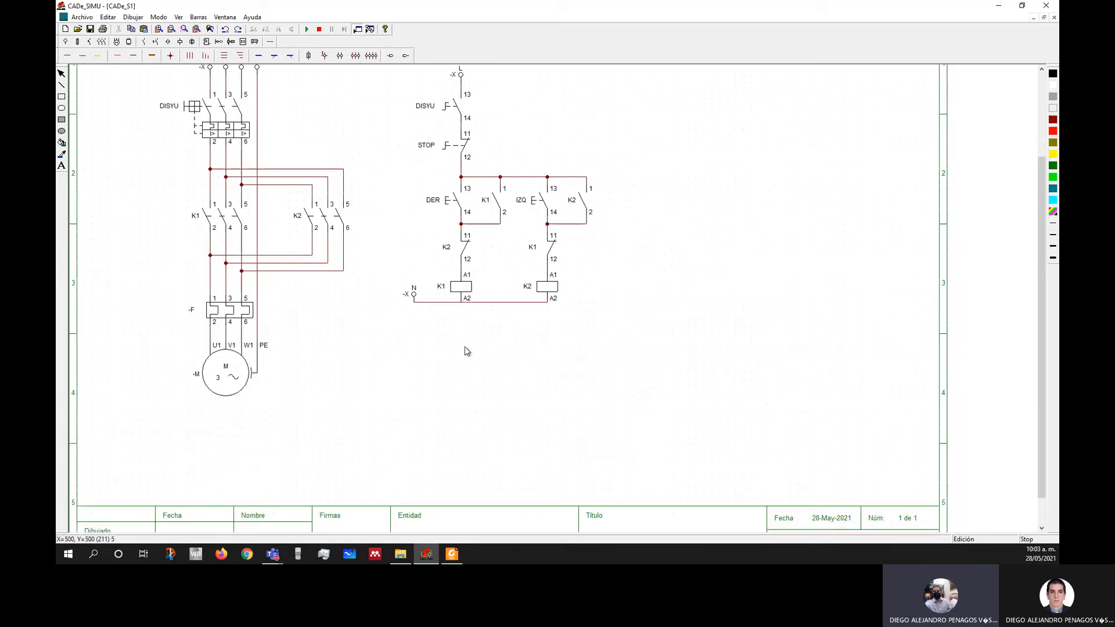
scroll(465, 350, up, 3)
drag(105, 71, 673, 507)
key(Delete)
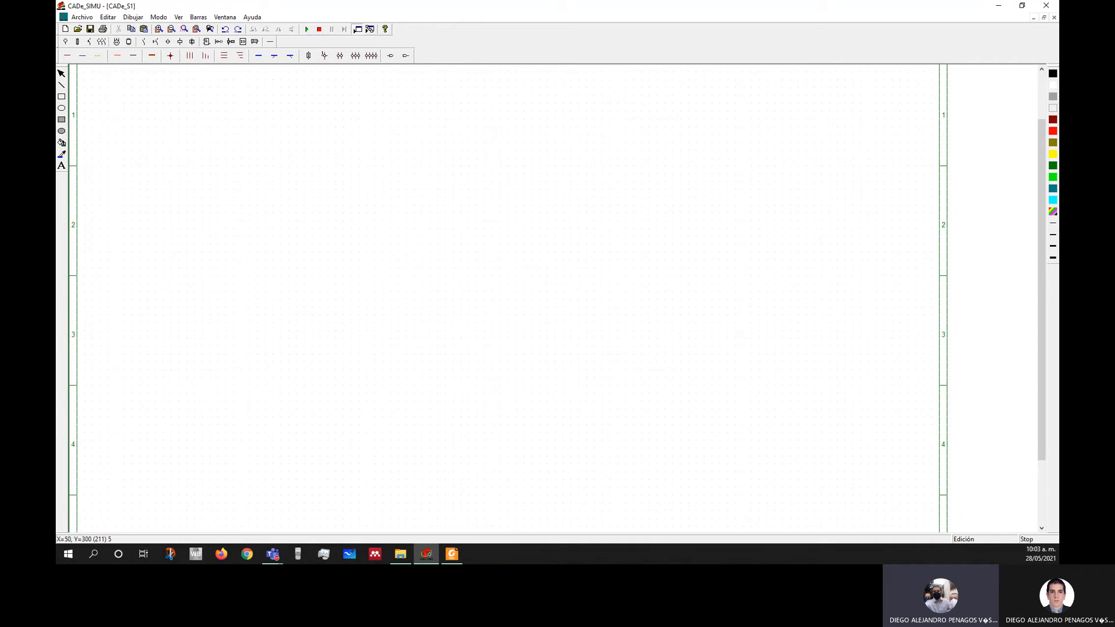
Step: Place a three-phase supply with L1, L2, L3 and PE terminals near the upper left of the empty sheet
key(alt+Tab)
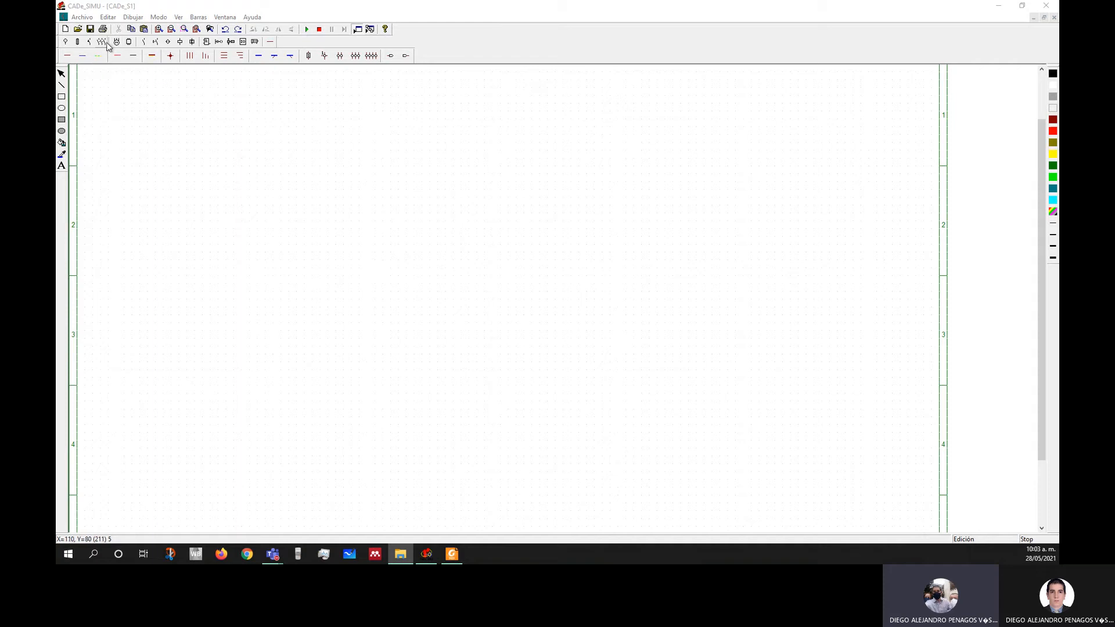
click(65, 42)
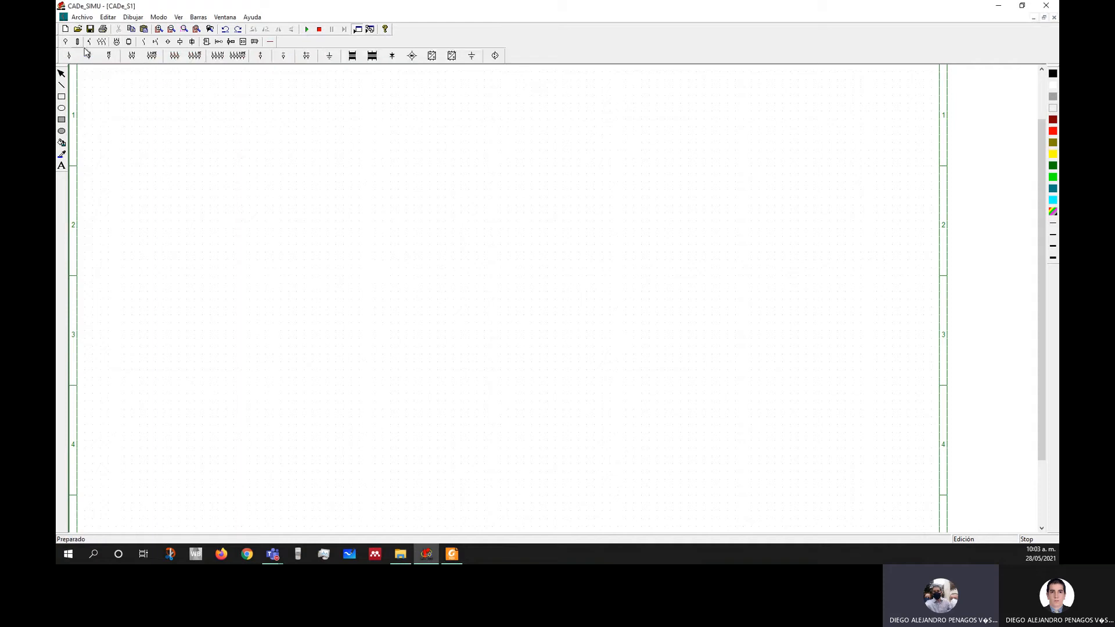
click(197, 56)
click(223, 124)
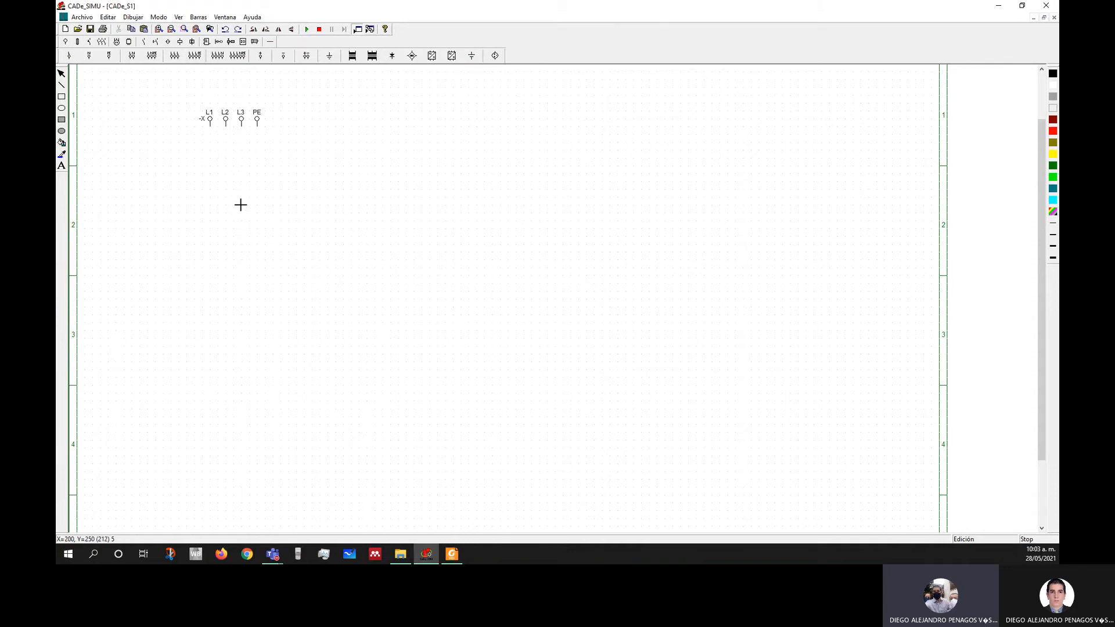
key(Escape)
Step: Place a three-pole circuit breaker directly below the supply, with its contacts aligned to L1, L2 and L3
click(129, 43)
click(144, 43)
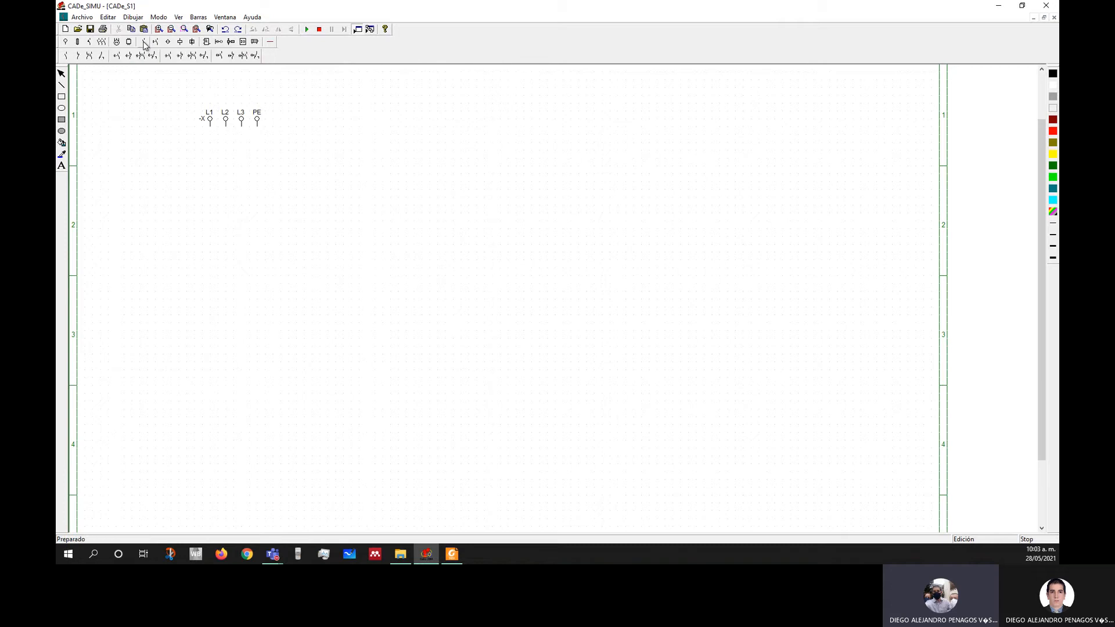
click(103, 45)
click(102, 41)
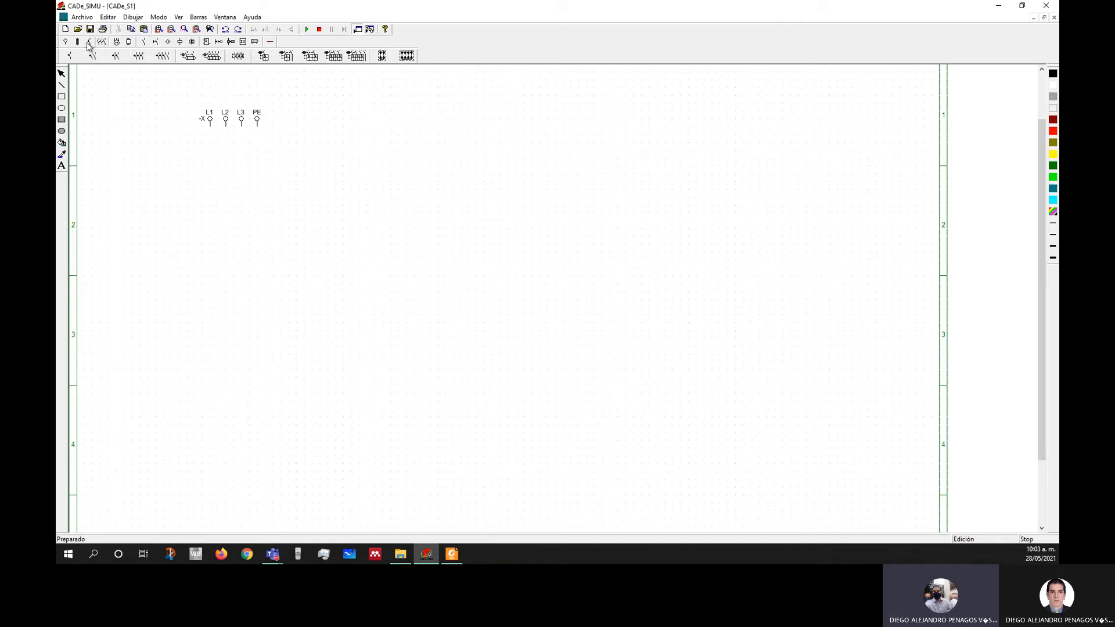
click(334, 56)
click(222, 170)
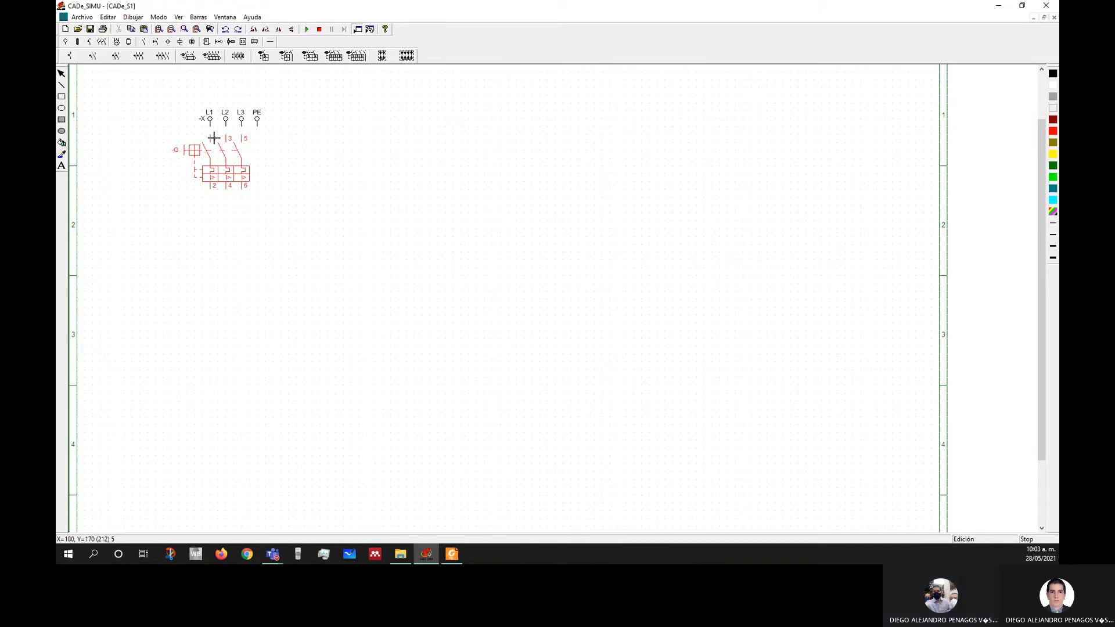
click(214, 137)
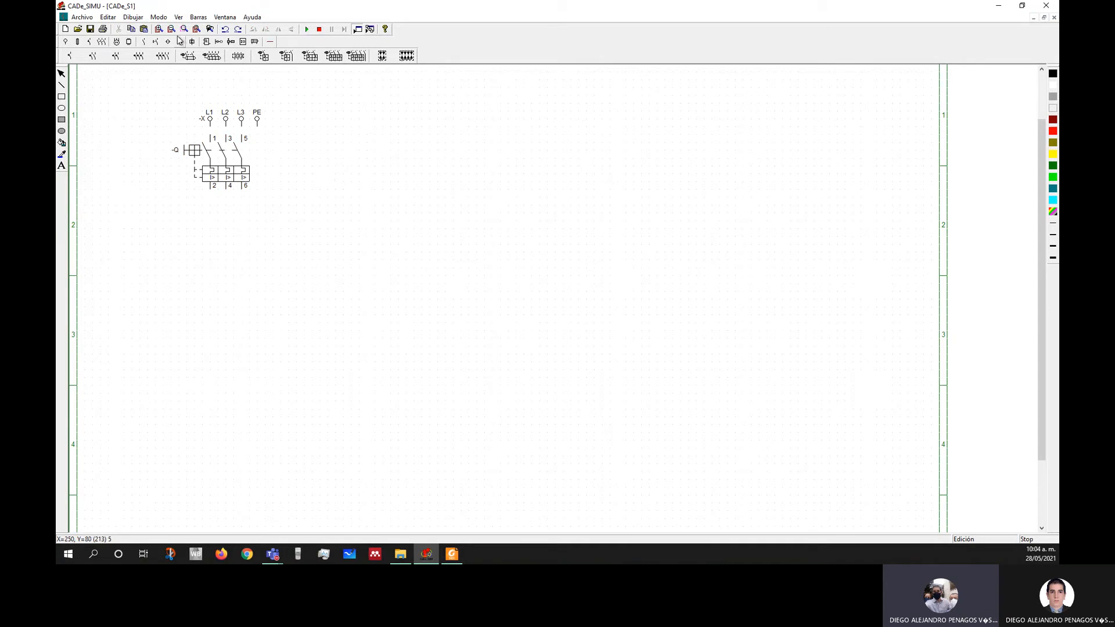
Step: Place a three-phase AC variable speed drive below the circuit breaker, aligned with its three poles
click(129, 42)
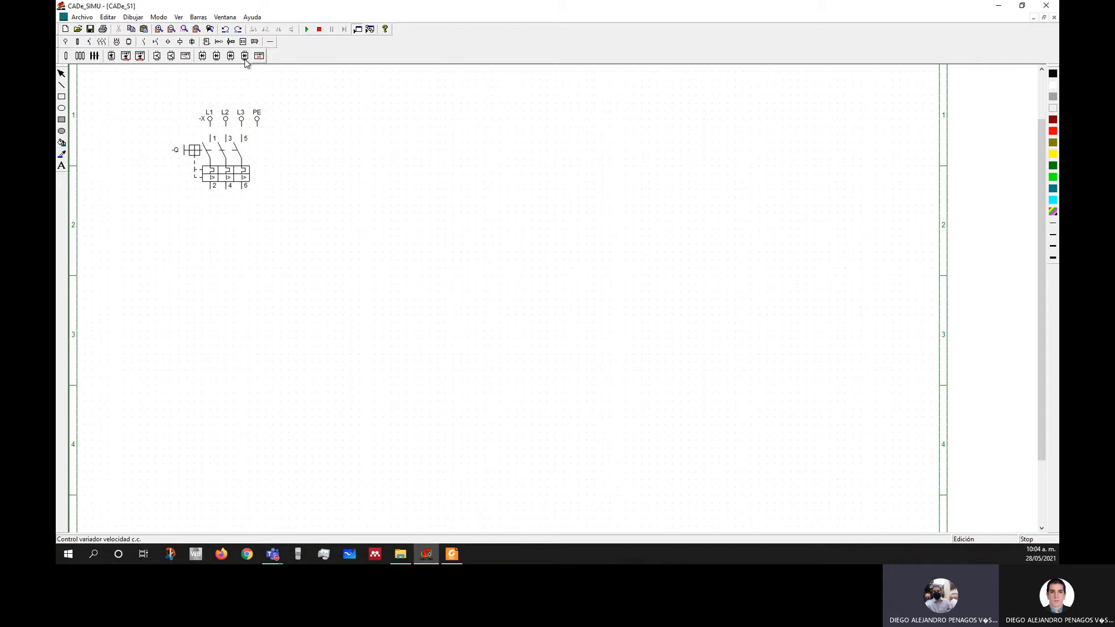
click(140, 56)
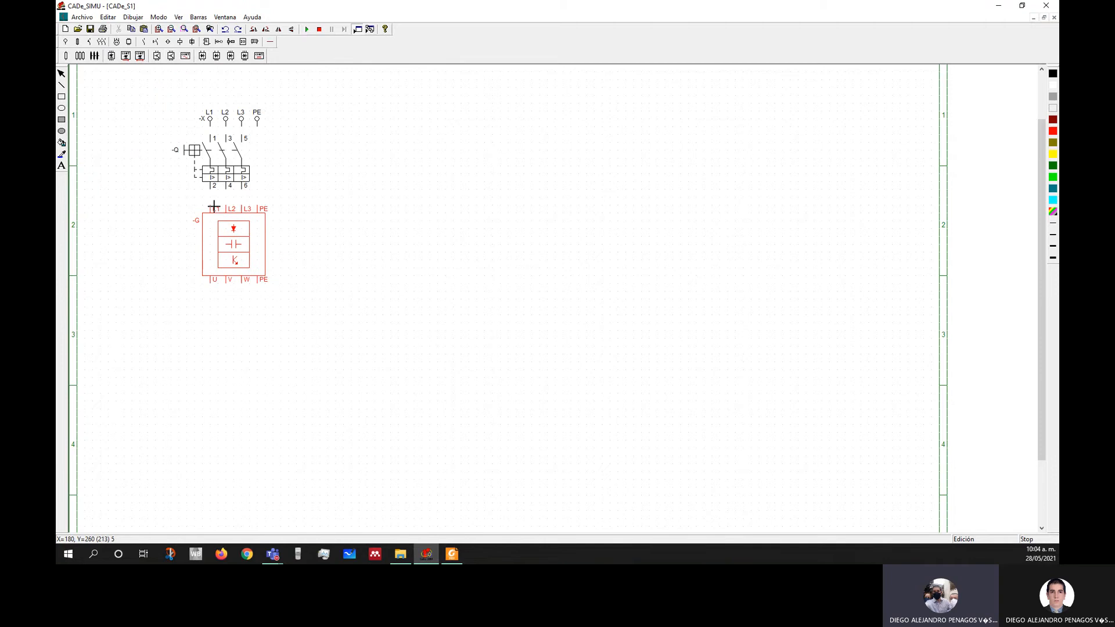
click(214, 206)
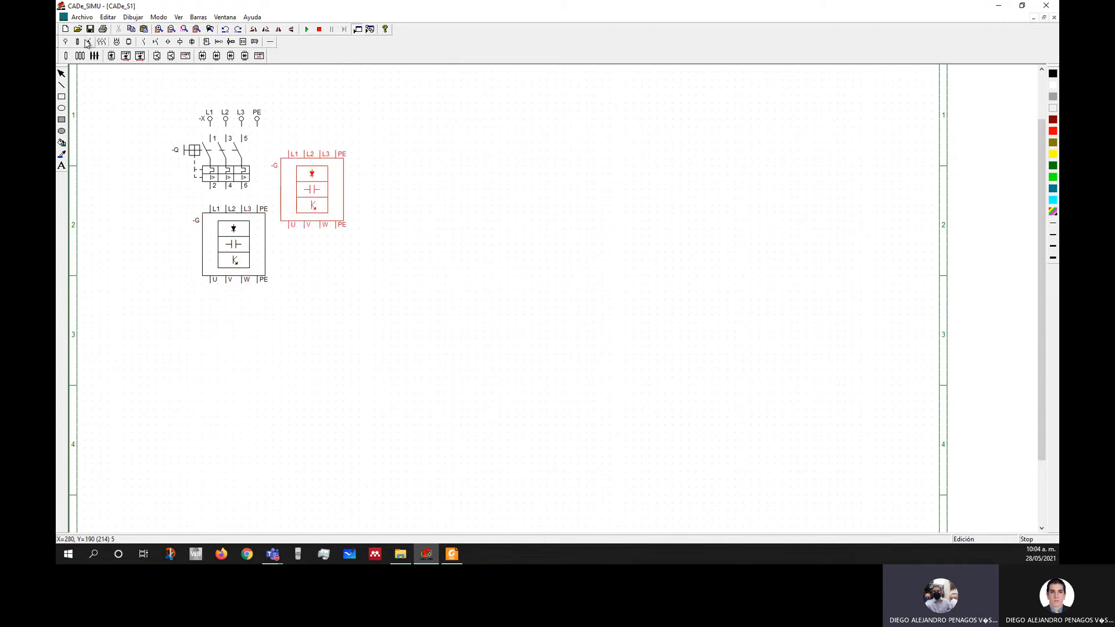
Step: Place a three-pole thermal relay below the speed drive, aligned with its U, V and W outputs
click(67, 45)
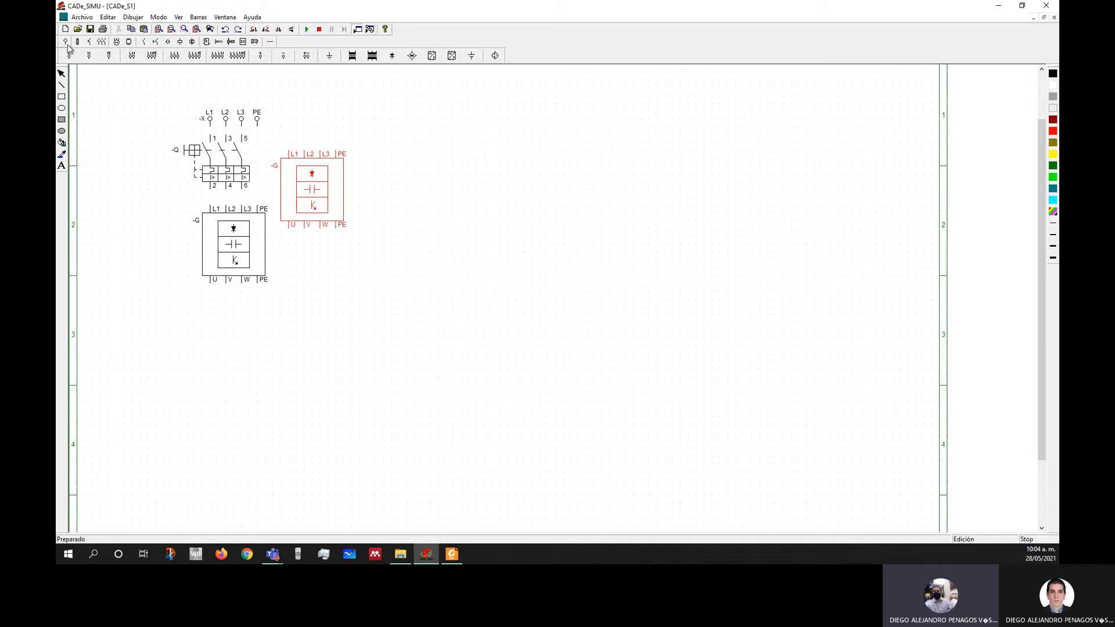
click(119, 42)
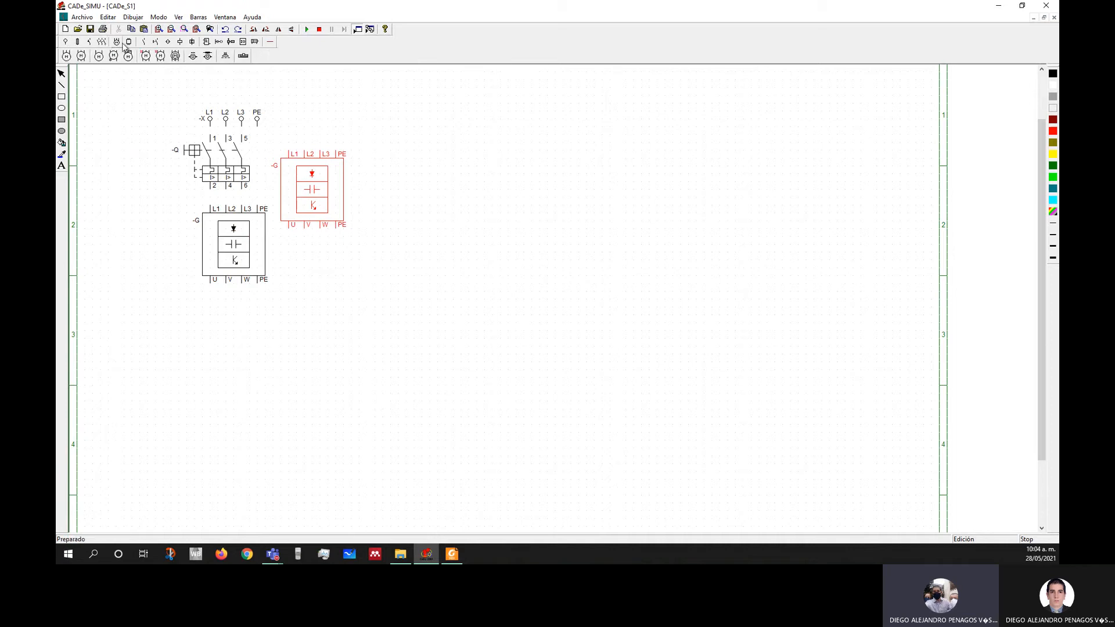
click(144, 43)
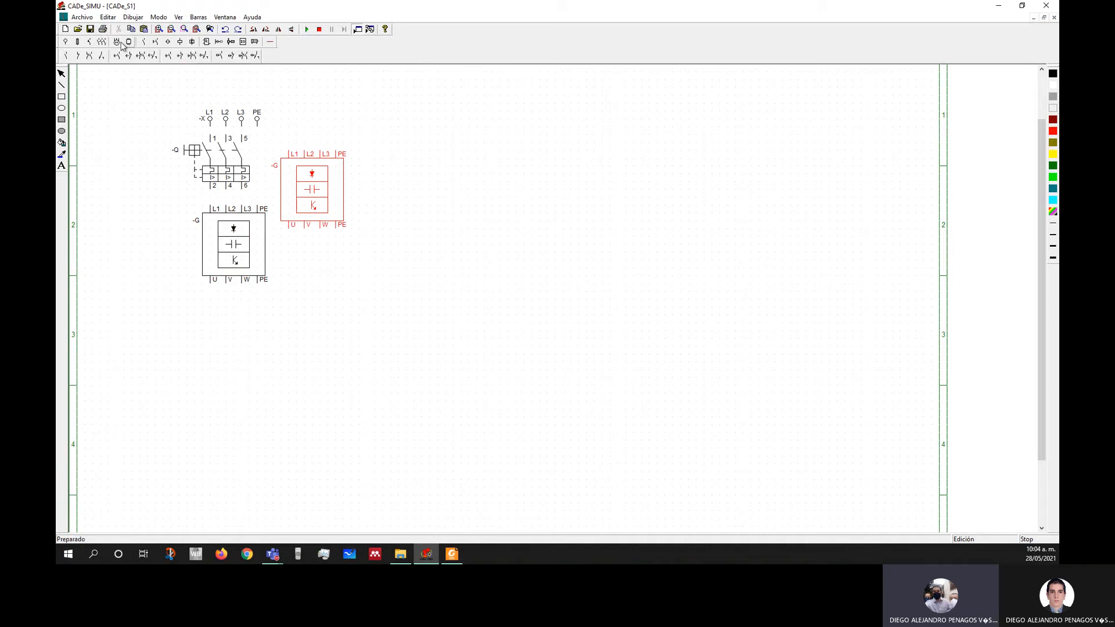
click(89, 43)
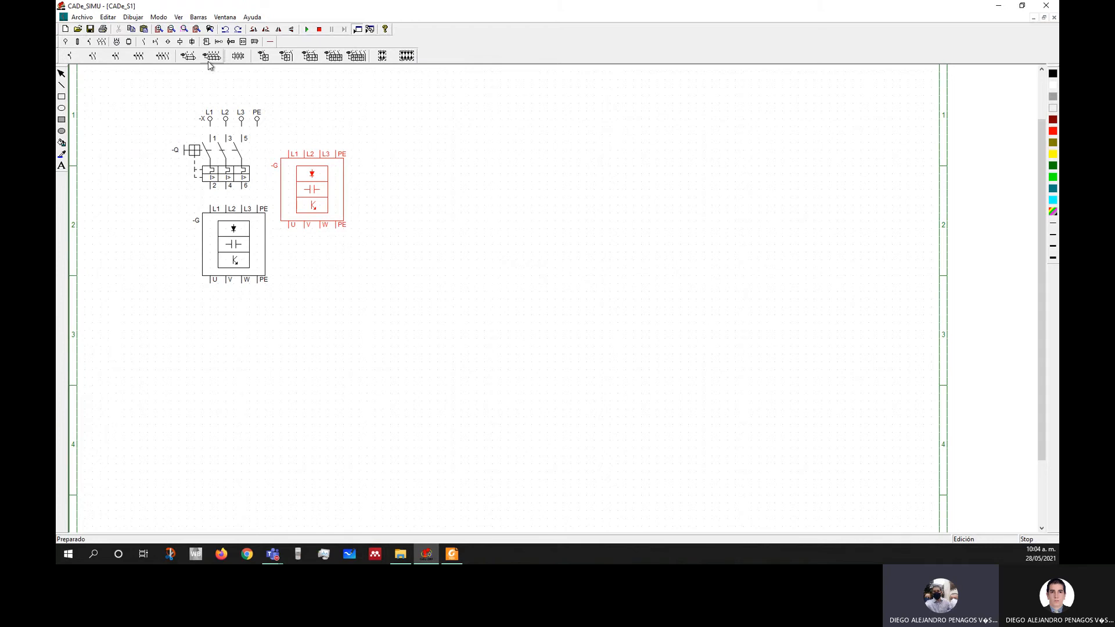
click(238, 56)
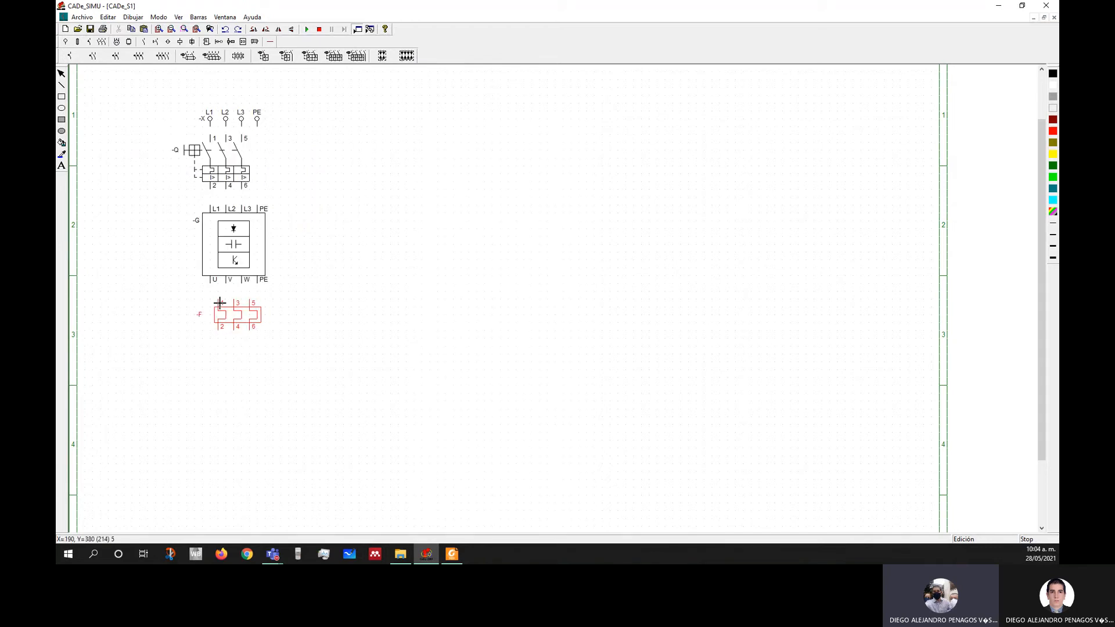
click(213, 300)
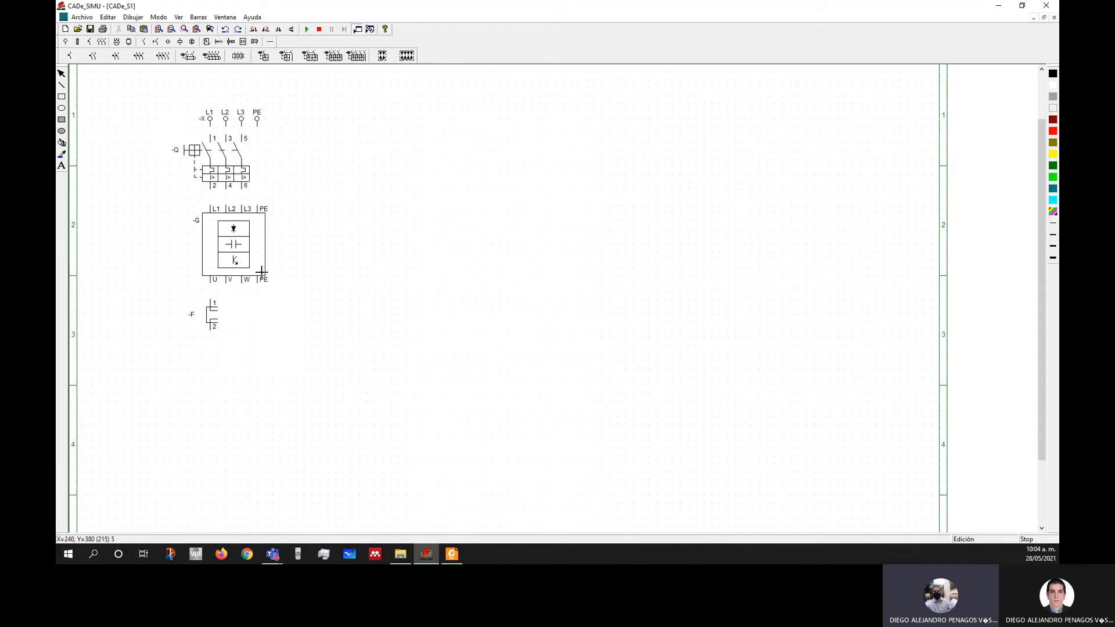
Step: Place a three-phase motor with U1, V1, W1 and PE terminals below the thermal relay
click(116, 42)
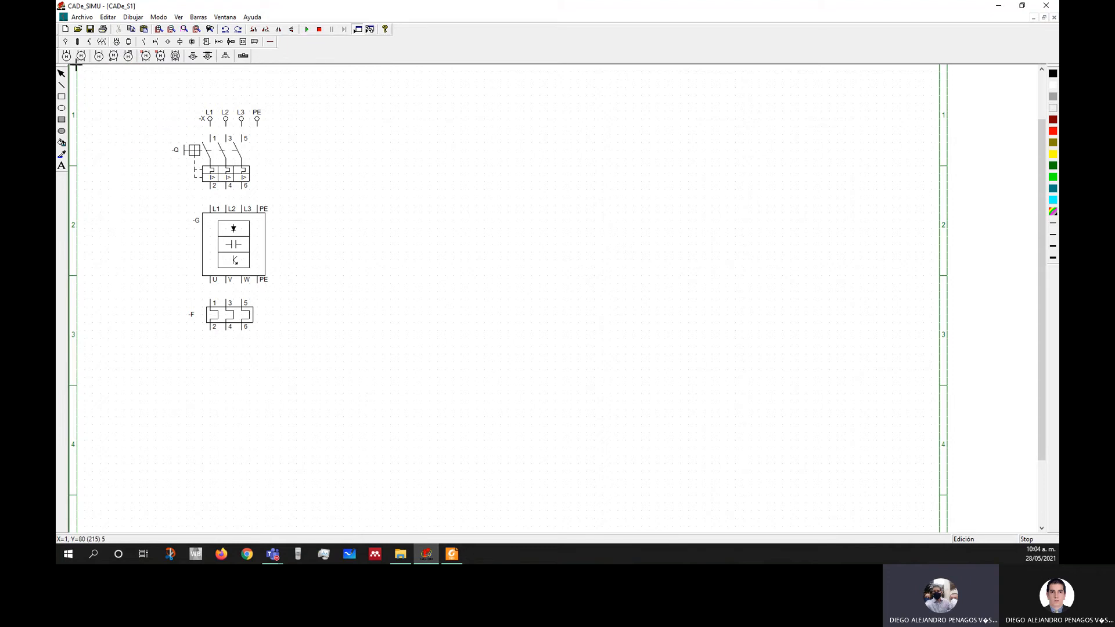
click(66, 56)
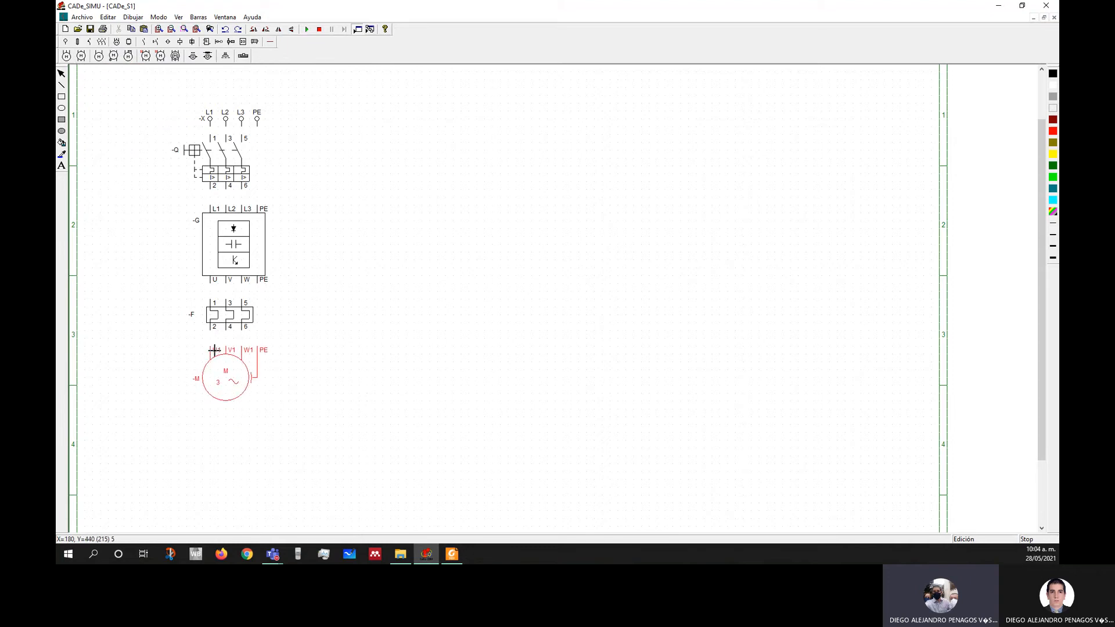
click(214, 349)
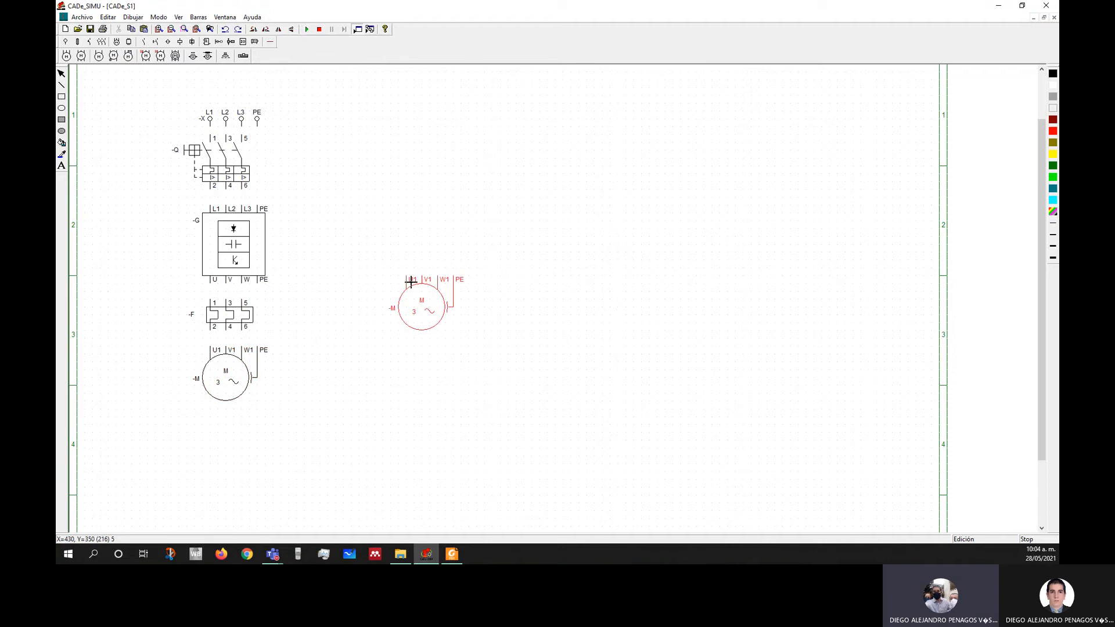
key(Escape)
click(82, 55)
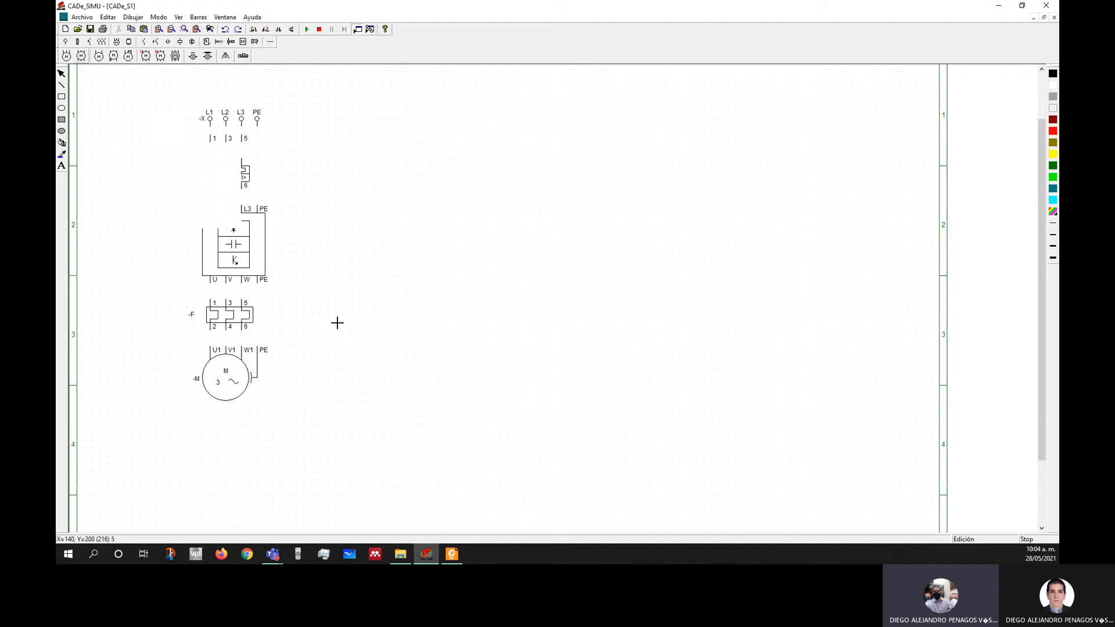
click(440, 260)
click(441, 274)
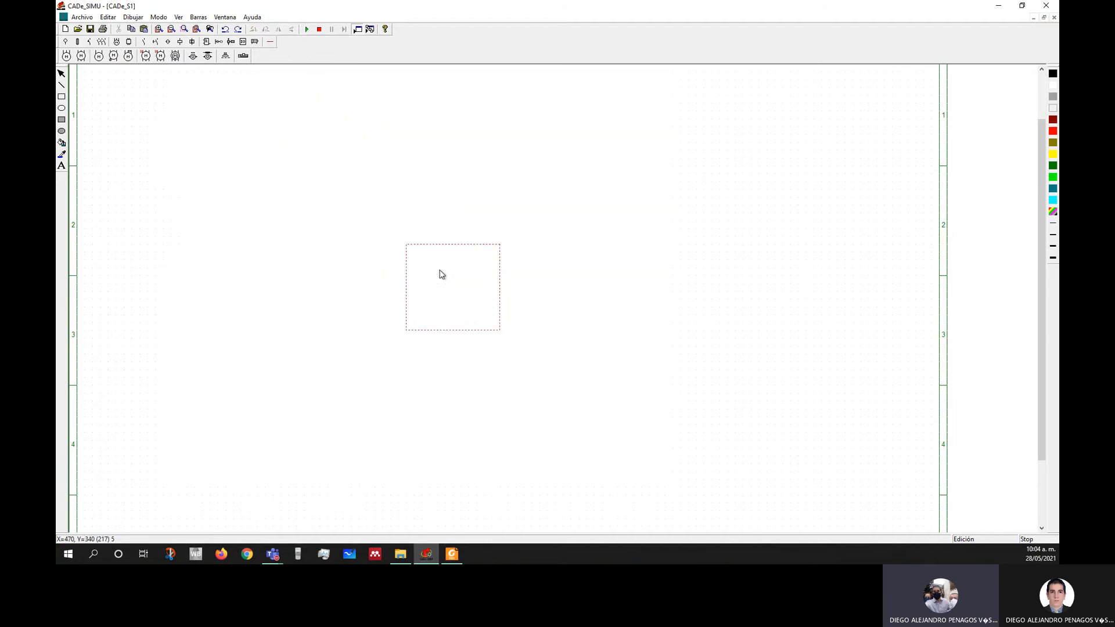
key(Delete)
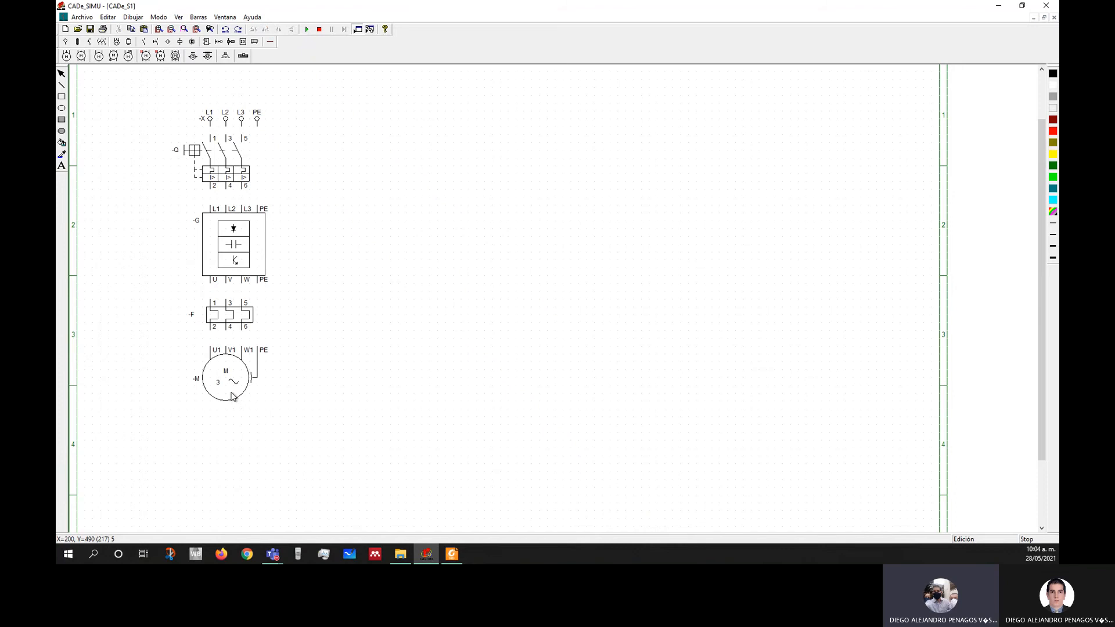
Step: Wire the three phases from the supply through the circuit breaker, speed drive and thermal relay to the motor
click(233, 397)
click(155, 354)
scroll(200, 218, up, 2)
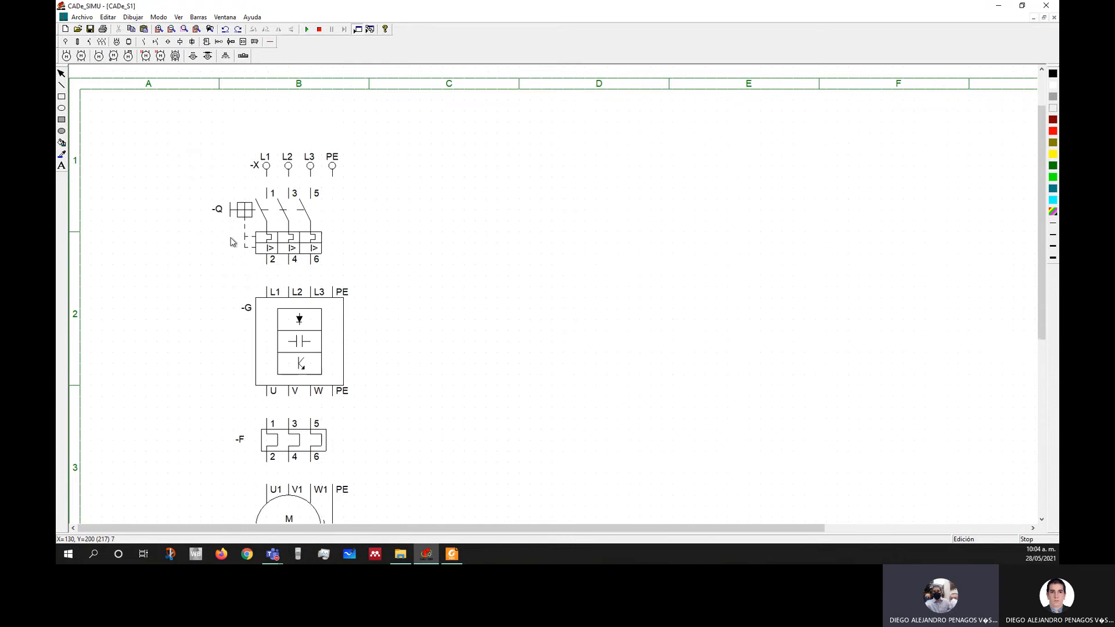
scroll(230, 243, down, 1)
click(87, 43)
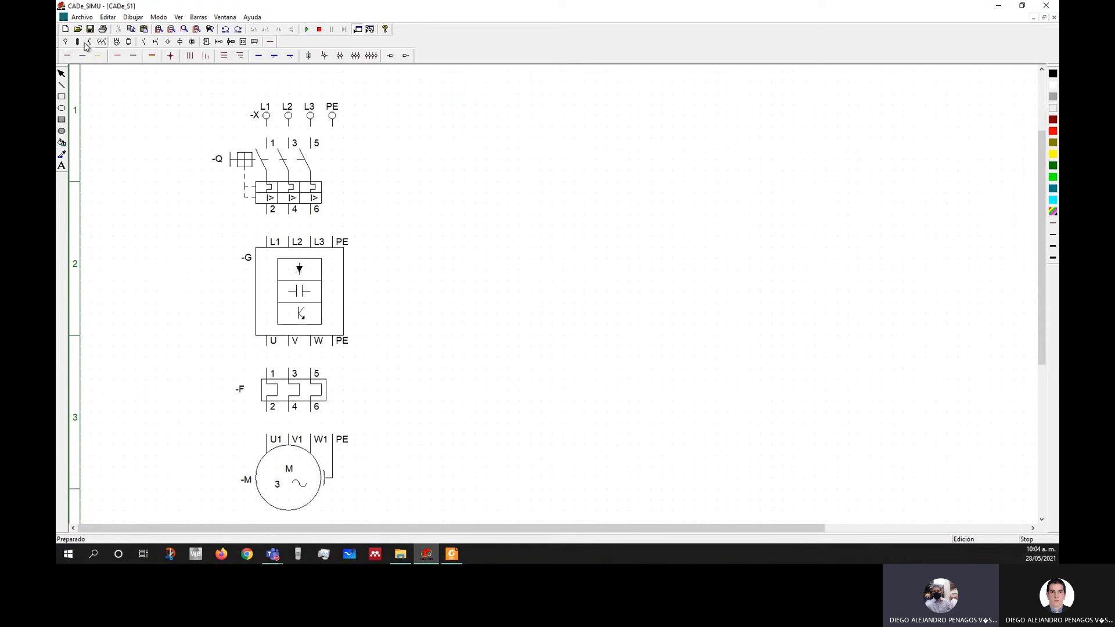
drag(269, 135, 269, 142)
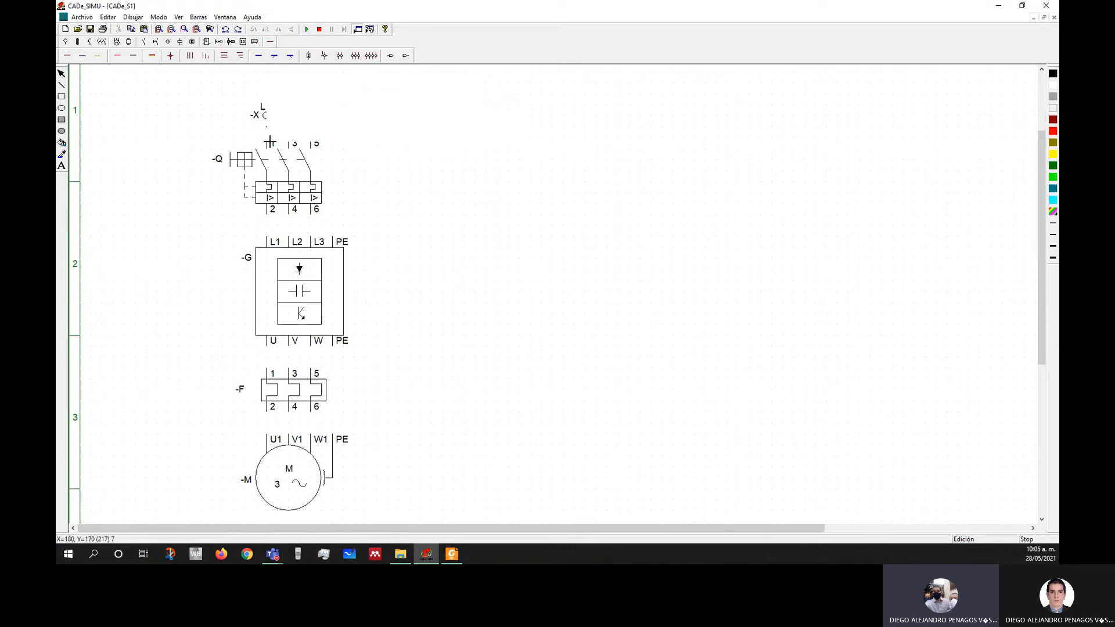
drag(270, 222, 269, 242)
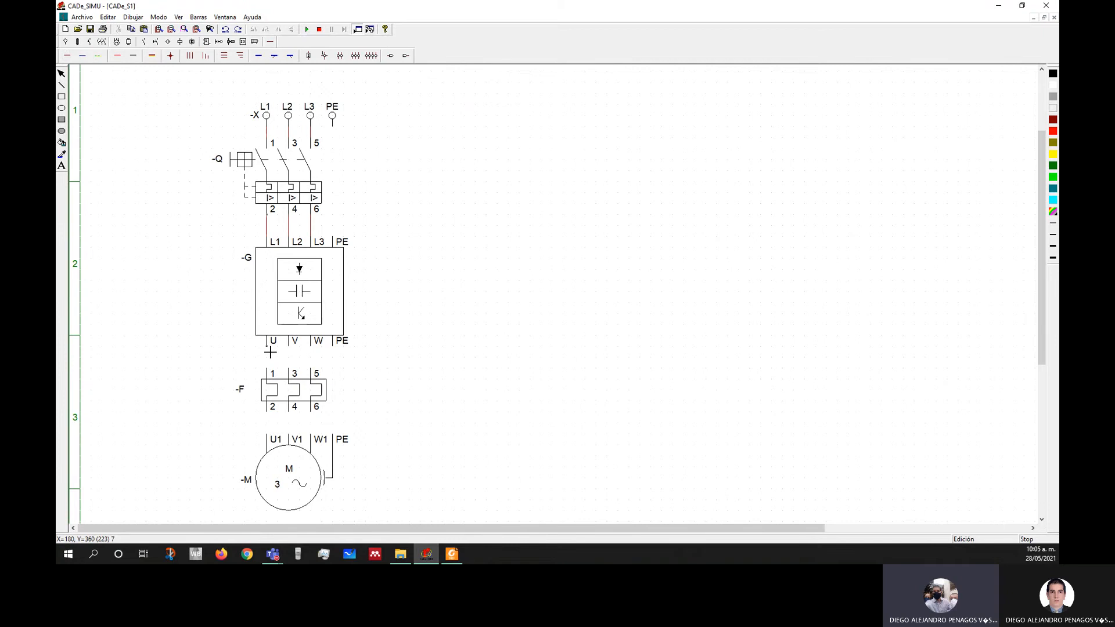
drag(270, 352, 270, 372)
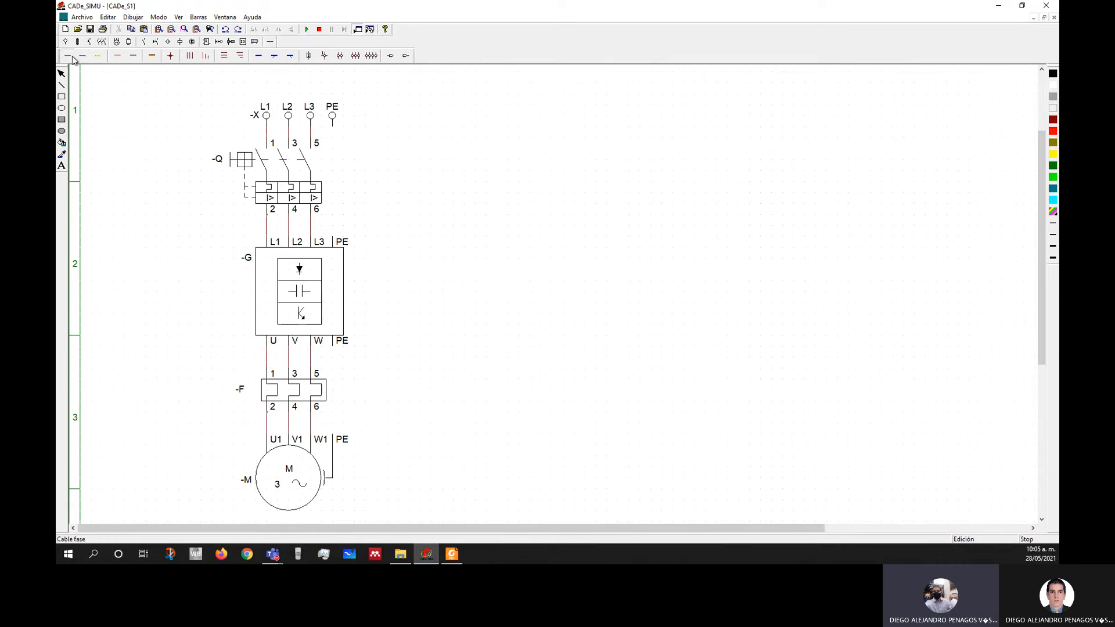
Step: Wire PE from the supply to the speed drive and from the drive's PE output to the motor
drag(332, 119, 335, 240)
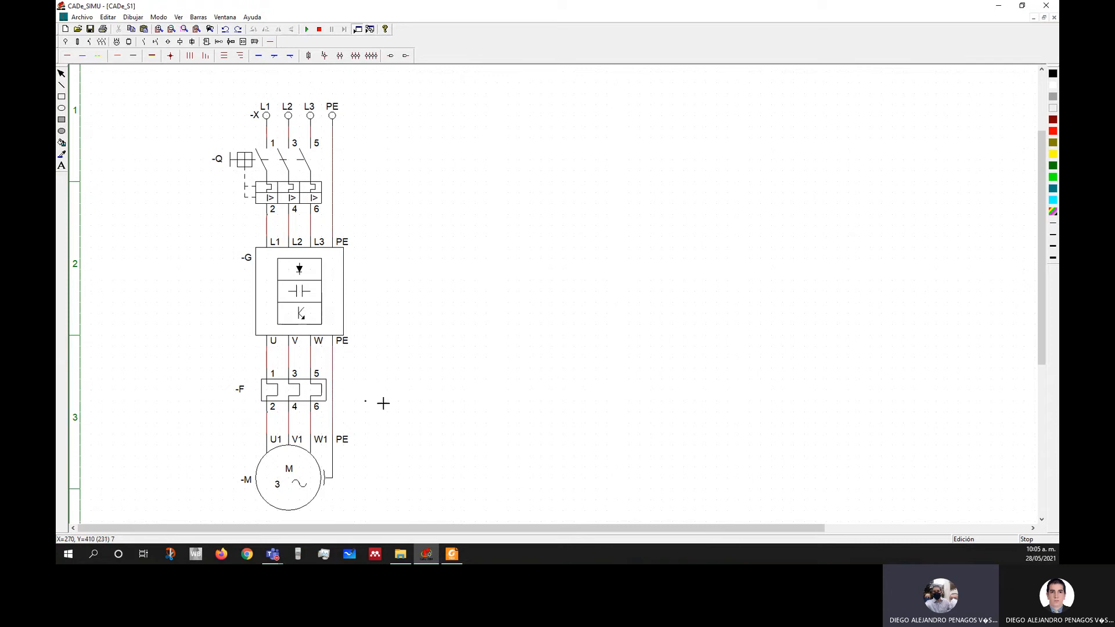
key(Escape)
click(287, 305)
click(571, 246)
click(128, 41)
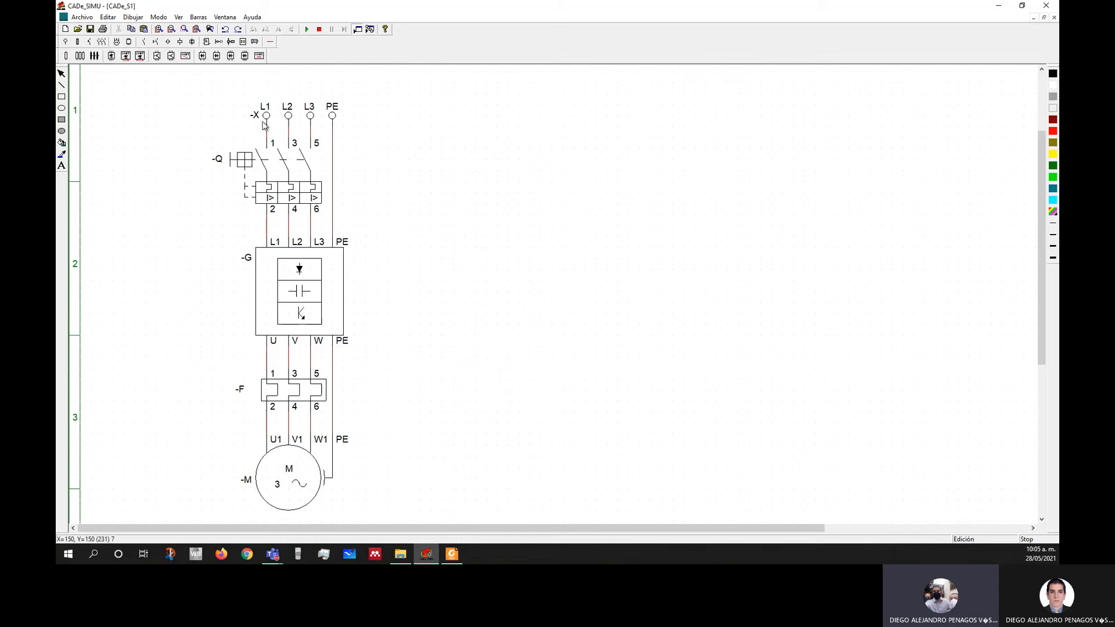
click(262, 56)
click(468, 304)
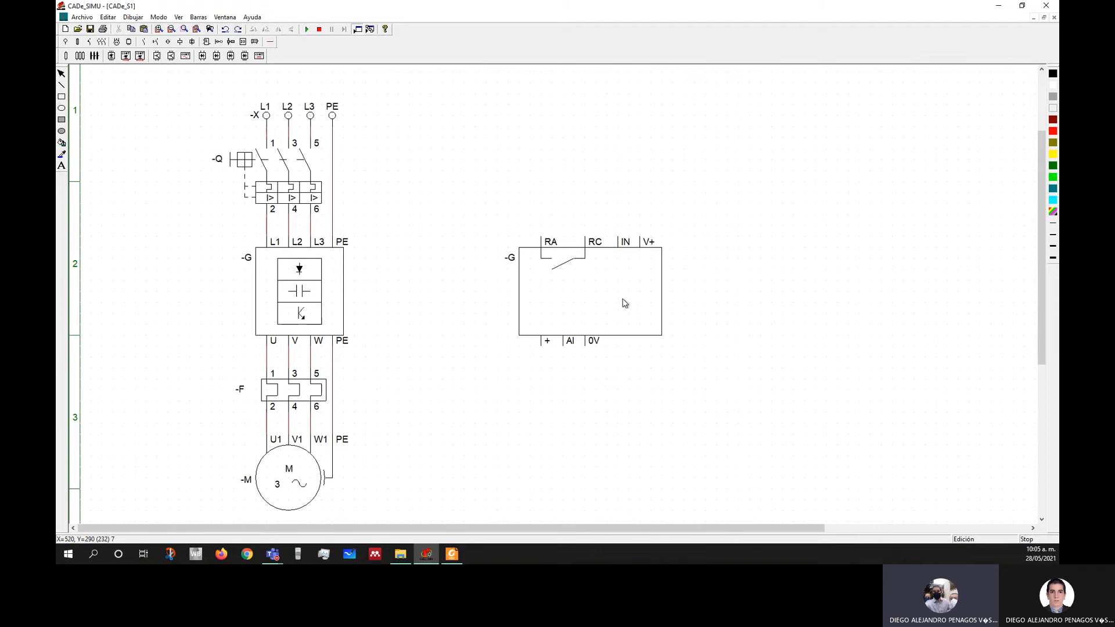
click(579, 291)
key(Delete)
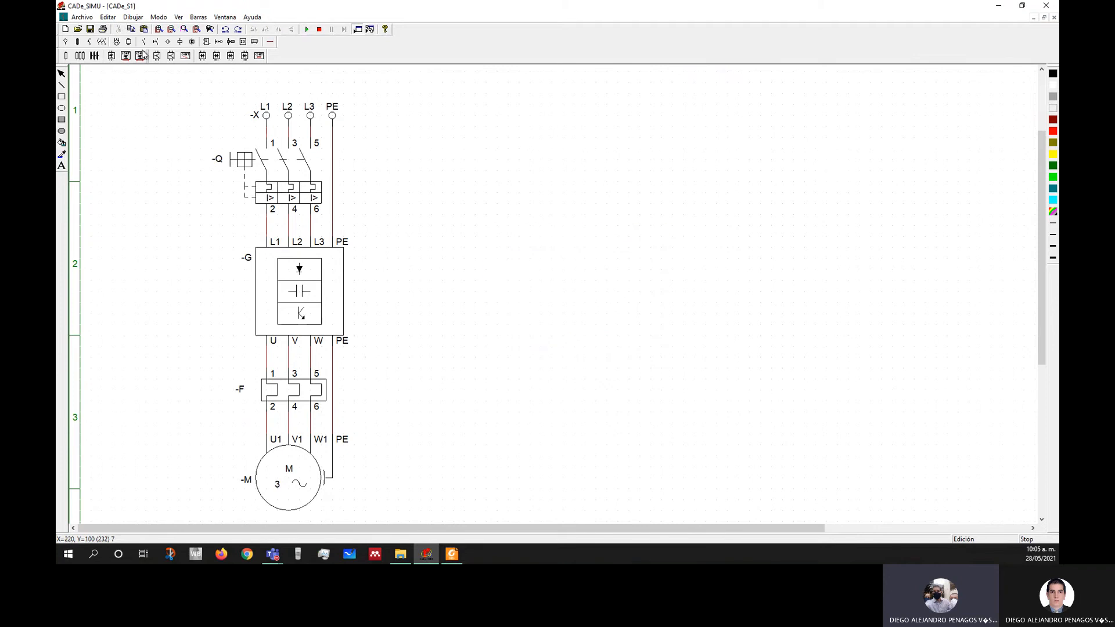
Step: Place the speed drive control block with inputs I1 to I4 and terminals AI and AO to the right of the power circuit
click(190, 56)
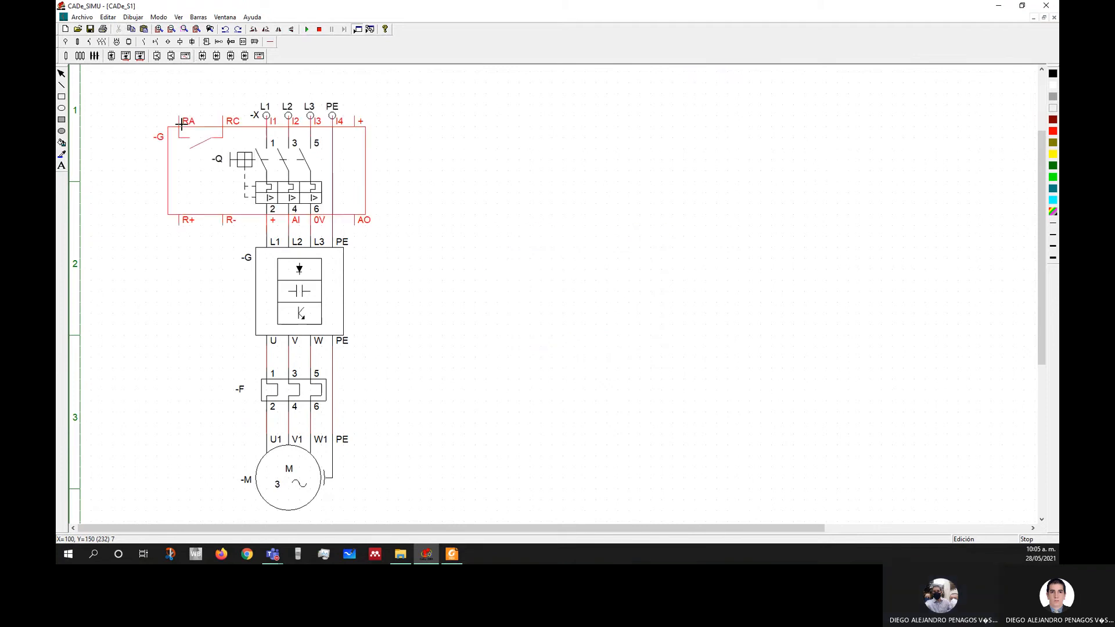
click(511, 256)
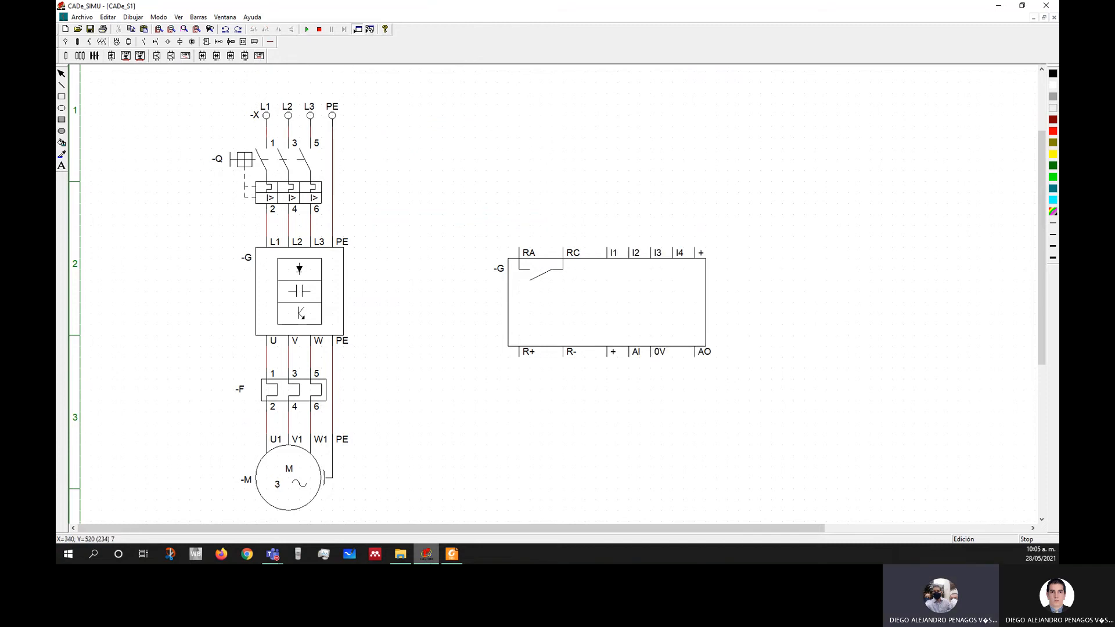
Step: Switch to Foxit Reader and check the speed drive and drive control entries in the laboratory guide's component table
click(452, 554)
scroll(440, 380, down, 12)
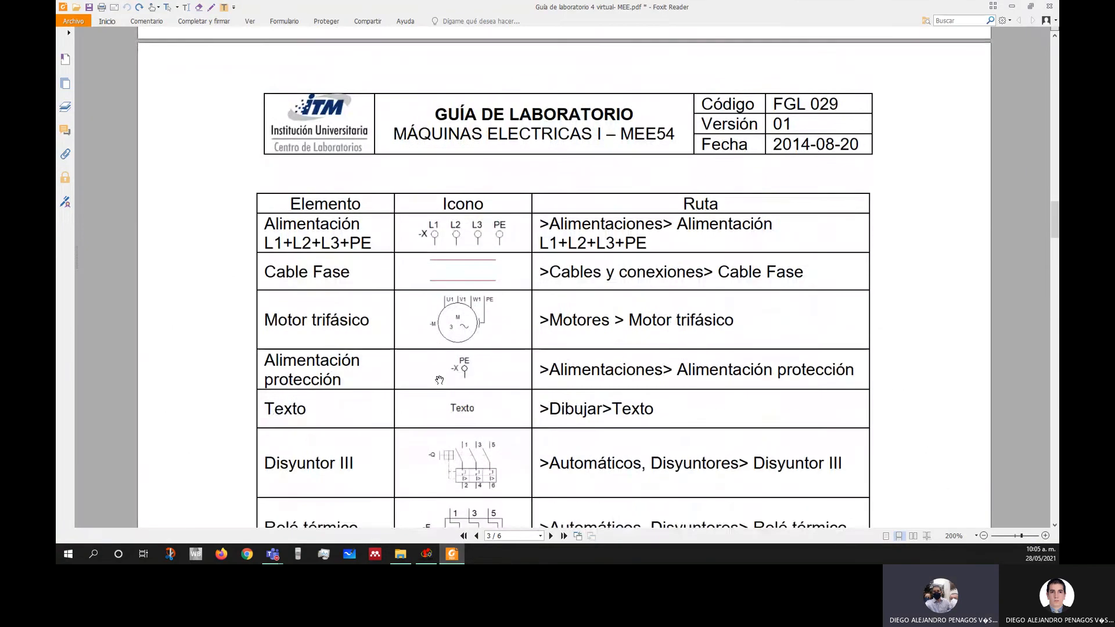
scroll(440, 380, down, 10)
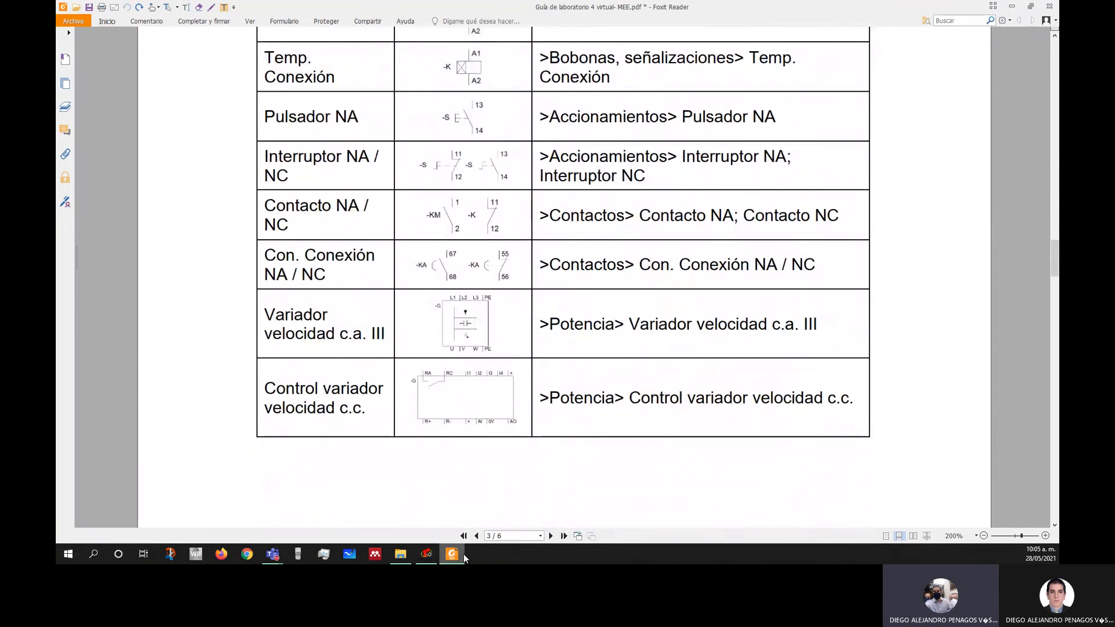
Step: Highlight the last "c" of "Control variador velocidad c.c." in the laboratory guide's component table in Foxit Reader
click(427, 554)
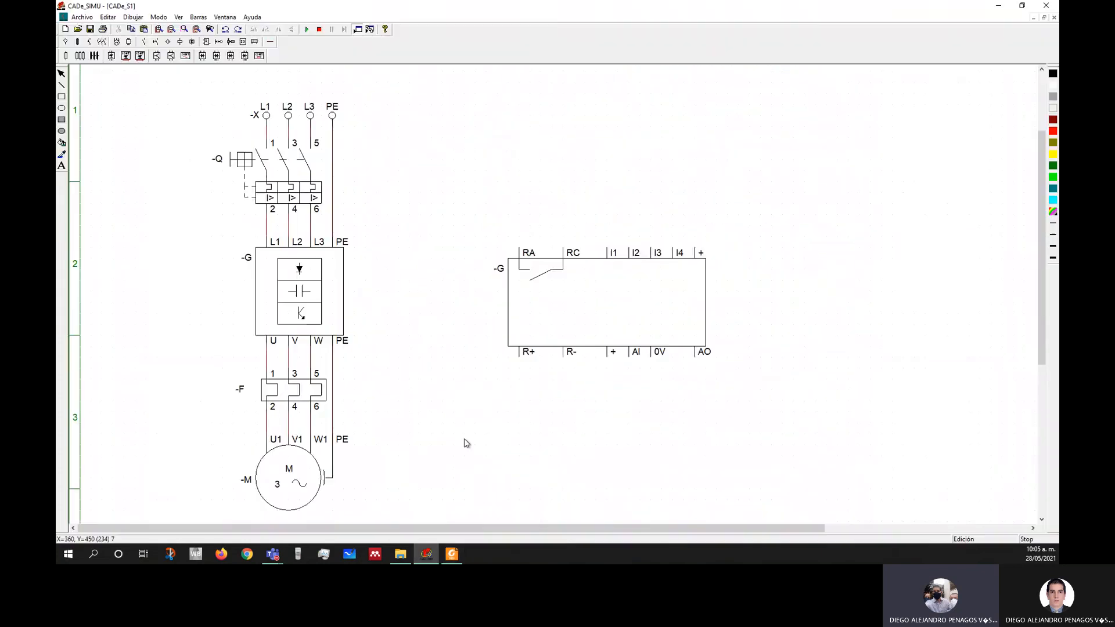
click(259, 56)
click(452, 554)
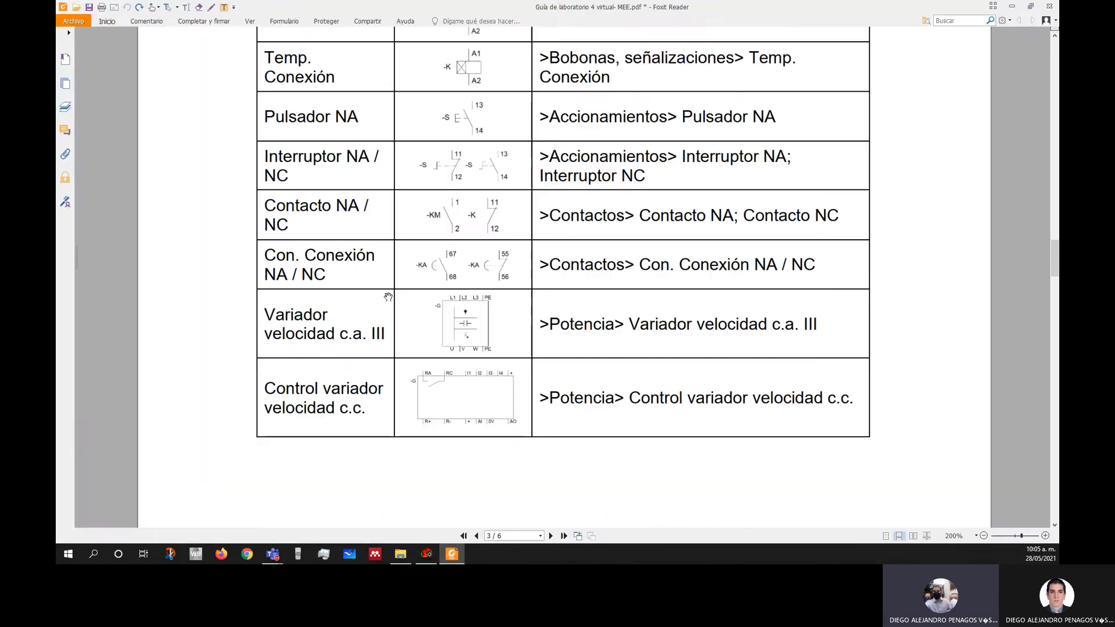
scroll(335, 377, down, 1)
drag(352, 377, 362, 378)
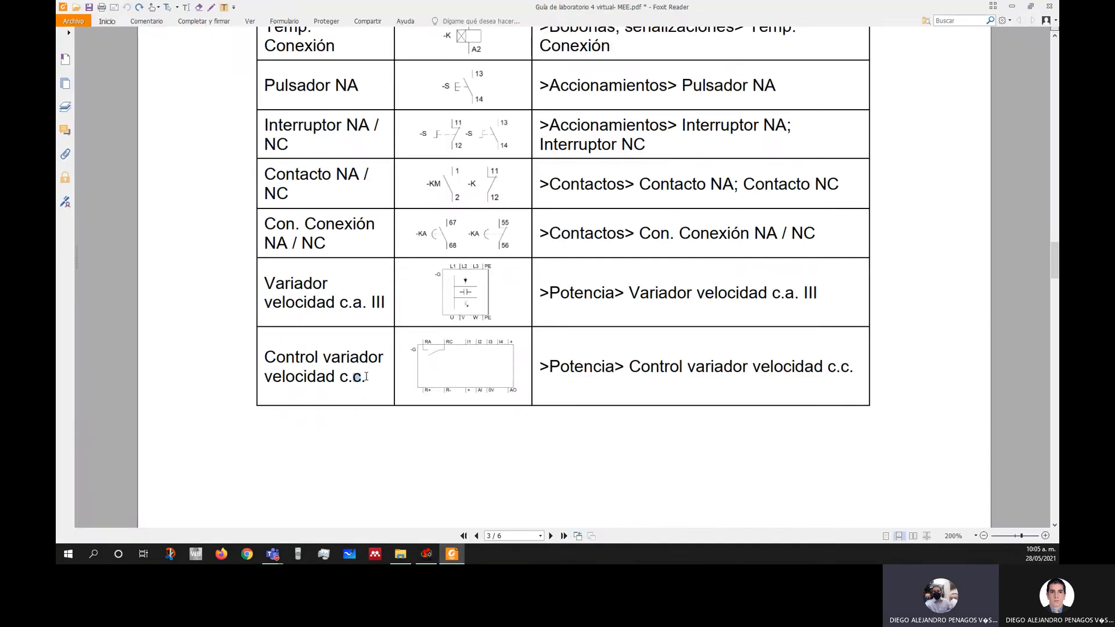
click(224, 7)
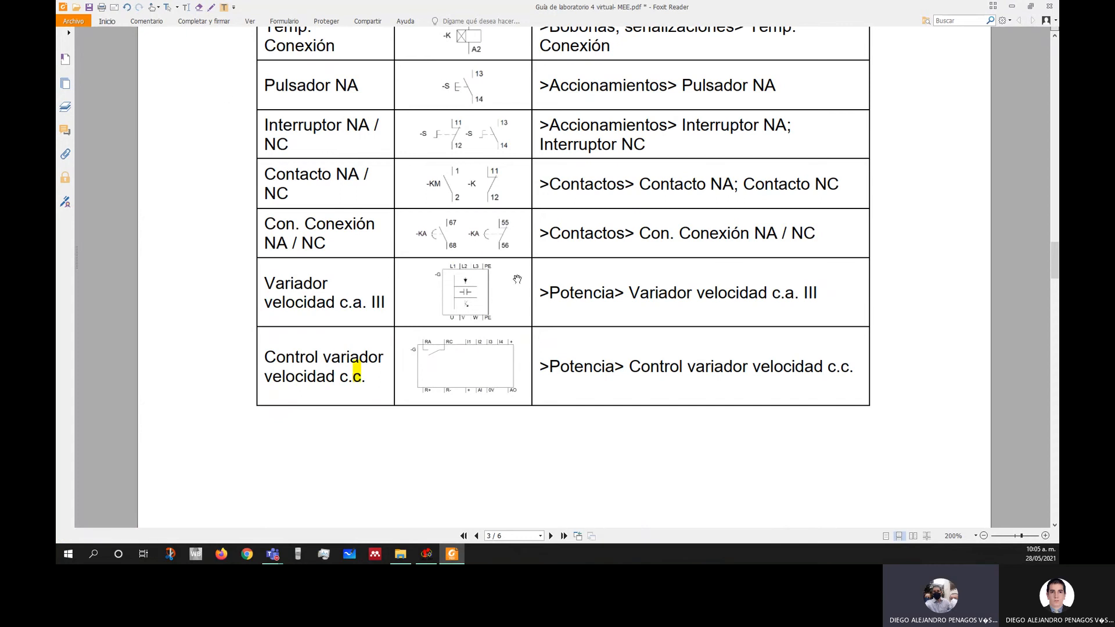
Step: Check the other table entries, return to CADe_SIMU and move the drive control block slightly higher
scroll(517, 279, up, 8)
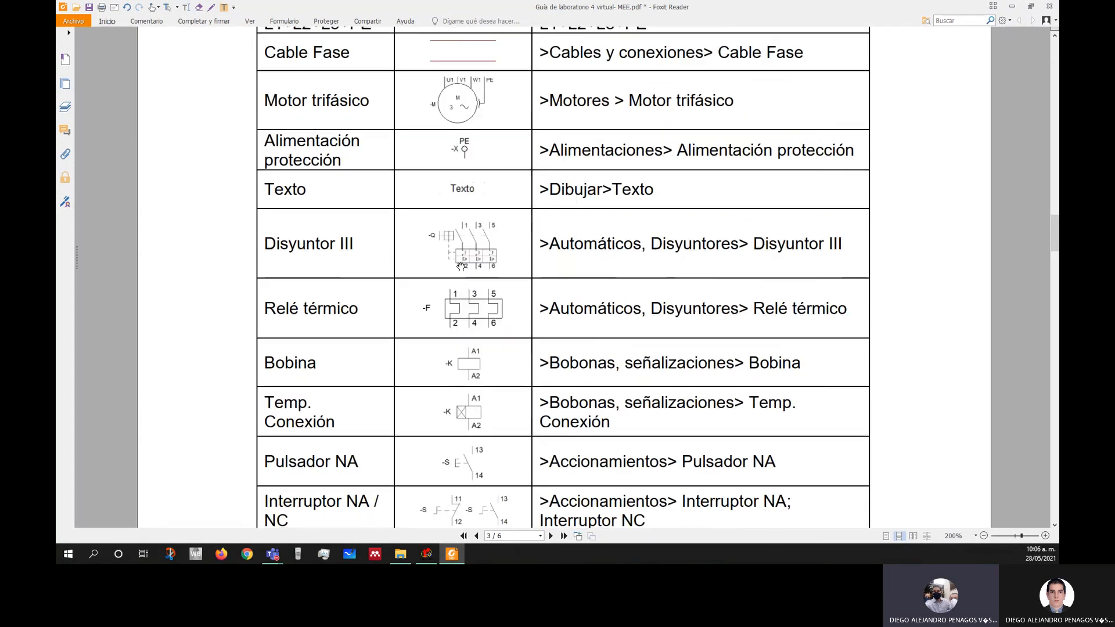
scroll(516, 279, down, 3)
click(1009, 9)
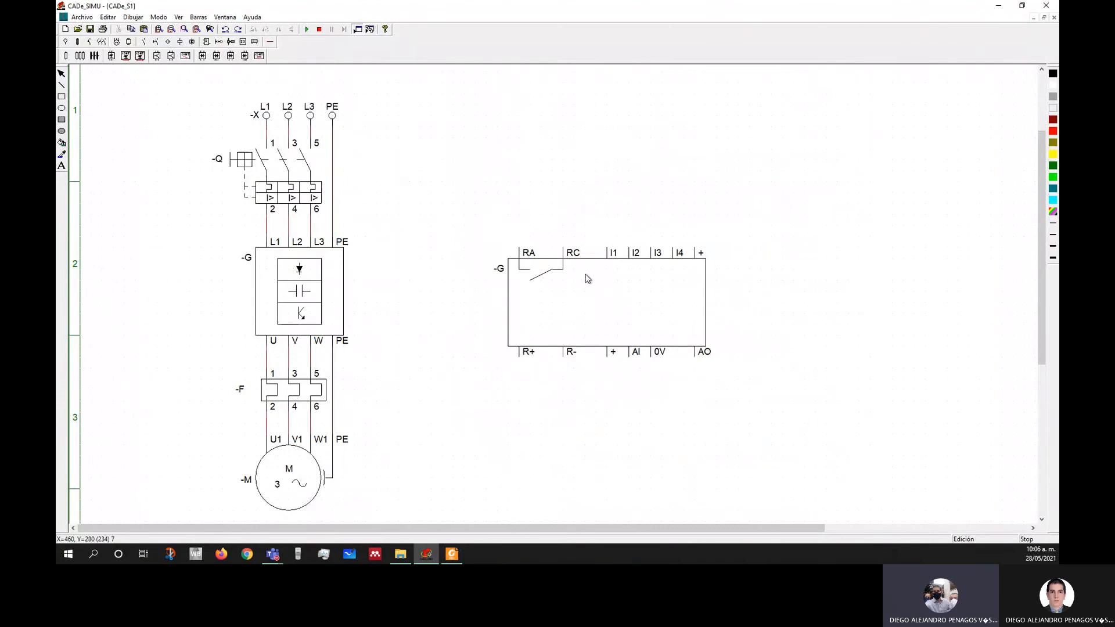
drag(580, 296, 580, 263)
click(639, 386)
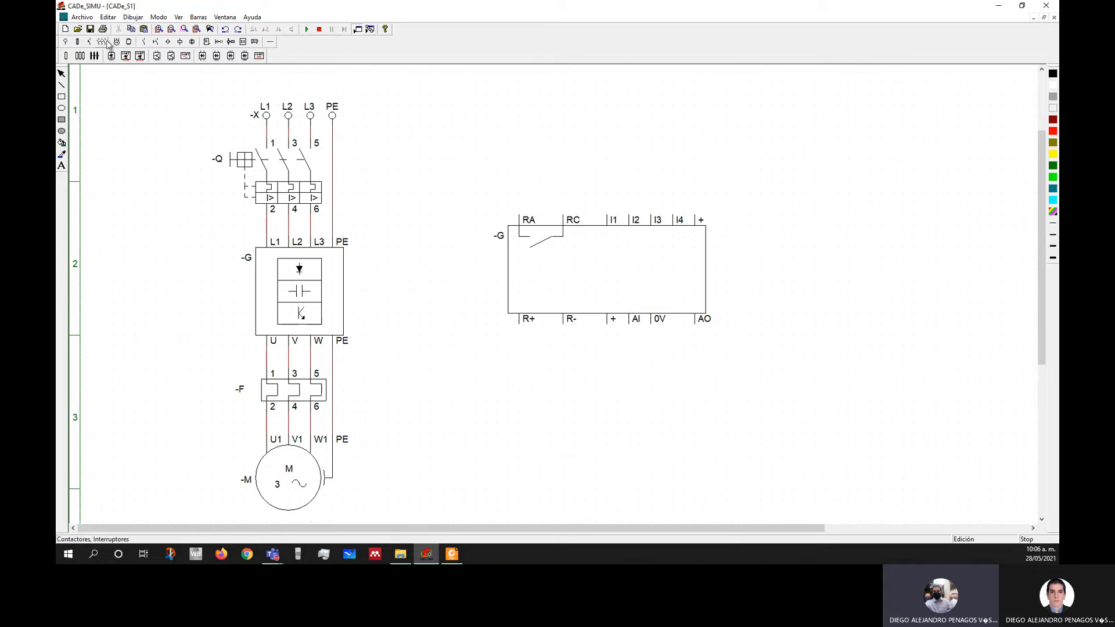
Step: Place four normally open switches (Interruptor NA) in an evenly spaced row above the drive control block
click(143, 42)
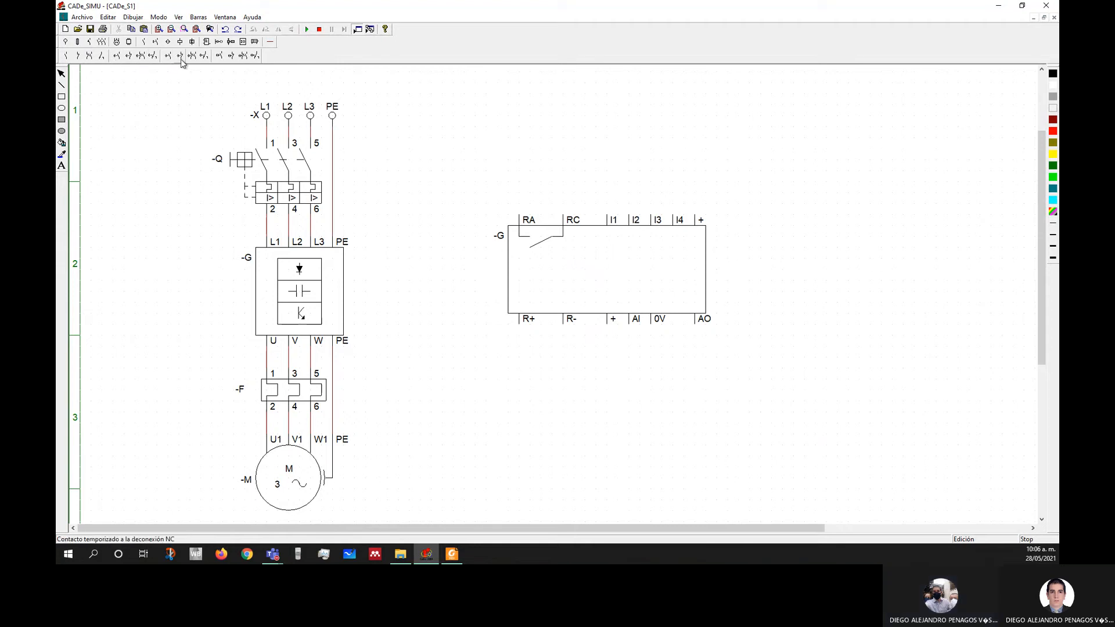
click(156, 41)
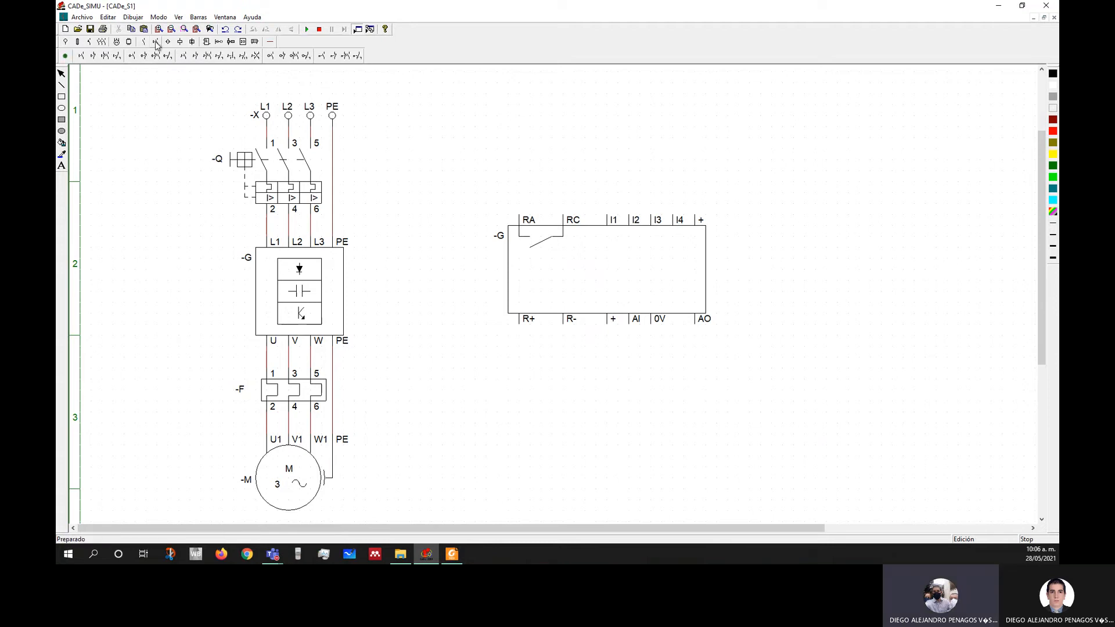
click(195, 58)
click(675, 141)
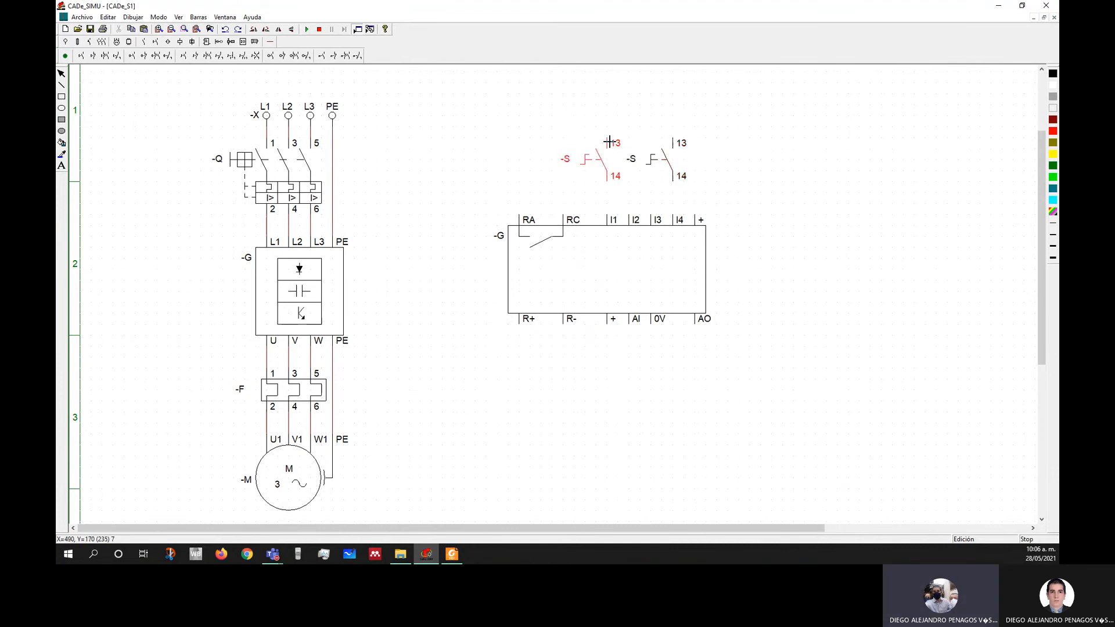
click(609, 142)
click(548, 143)
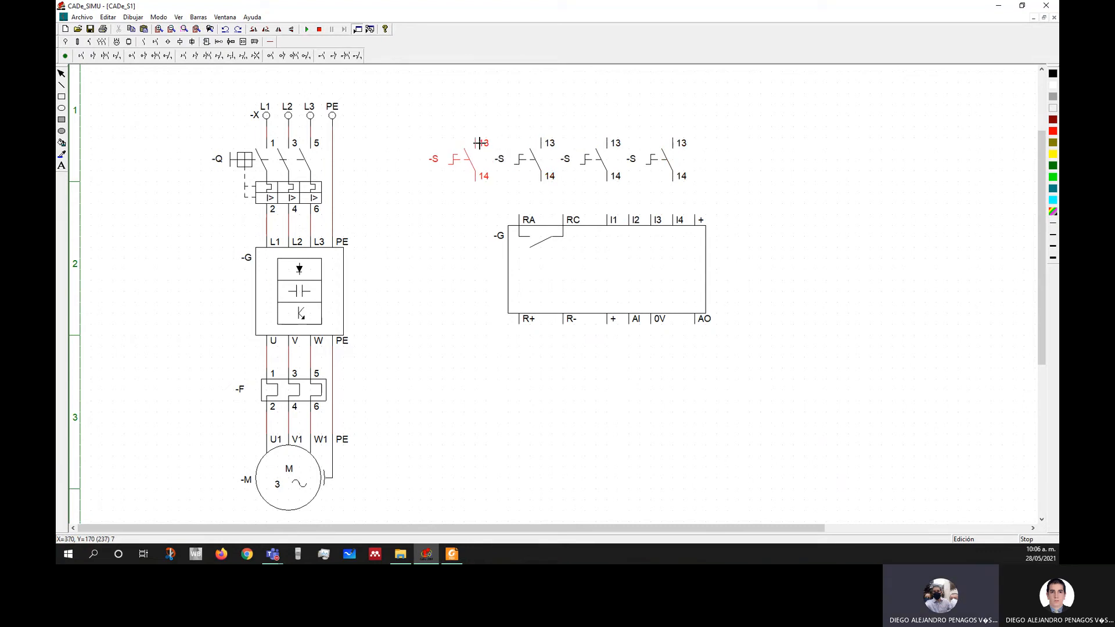
click(480, 142)
key(Escape)
Step: Move the drive control block down and slightly left to leave wiring room below the switches
scroll(763, 296, up, 1)
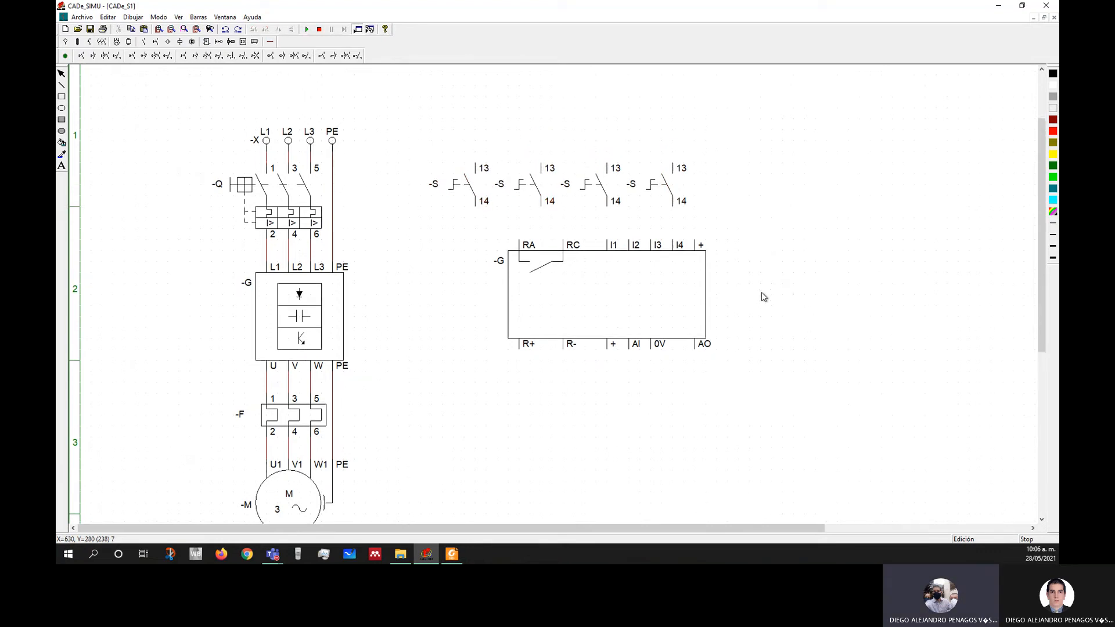
drag(593, 291, 571, 323)
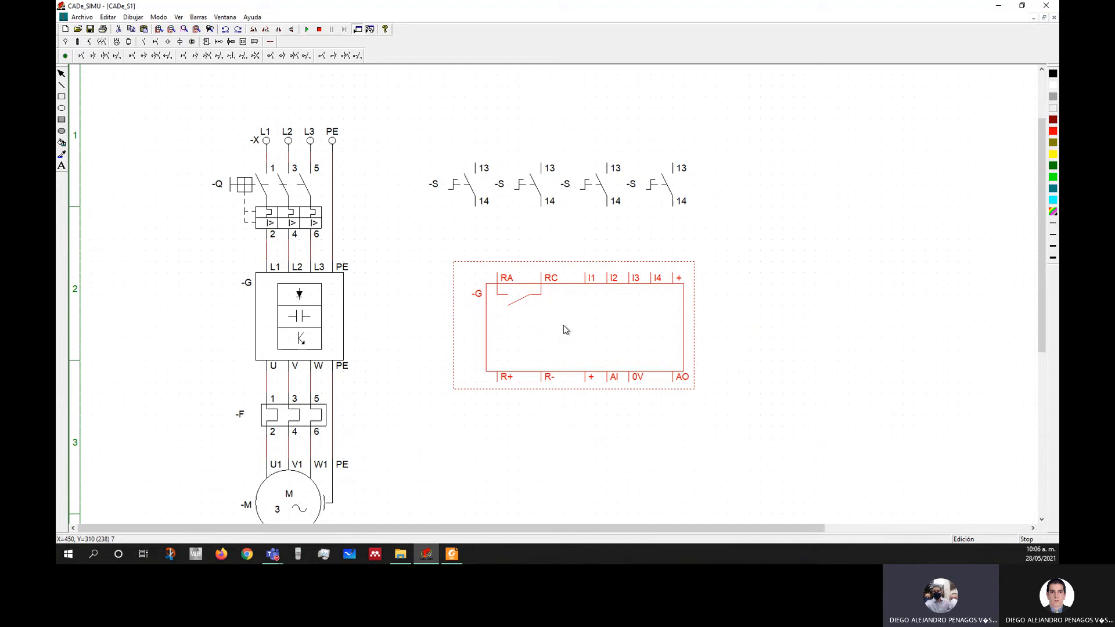
click(807, 318)
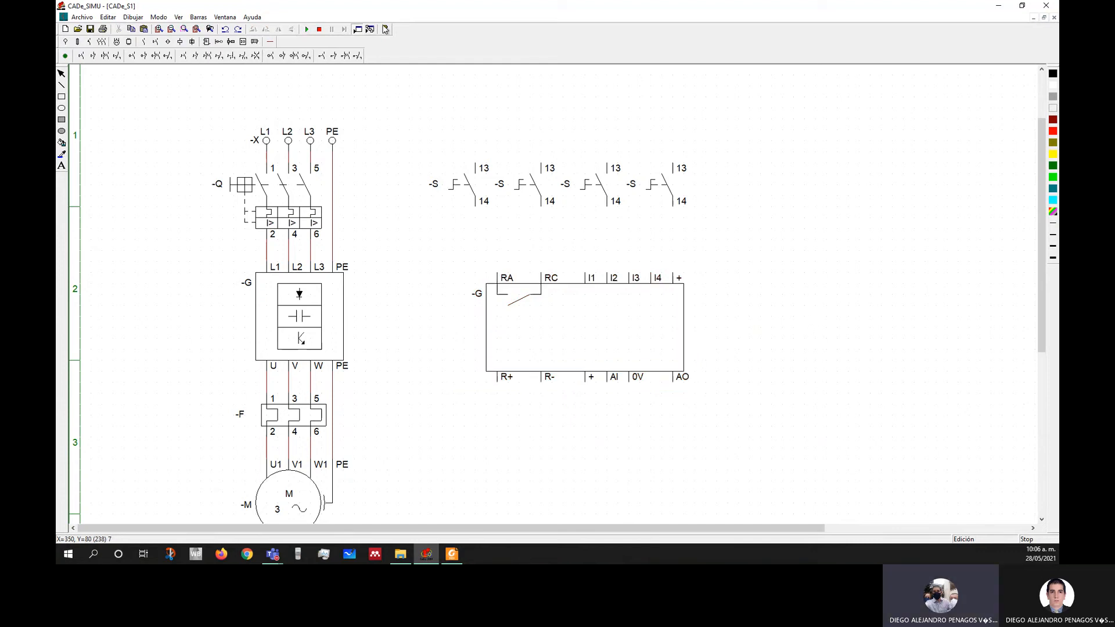
Step: Wire terminal 13 of all four switches to a common line running above them
click(270, 43)
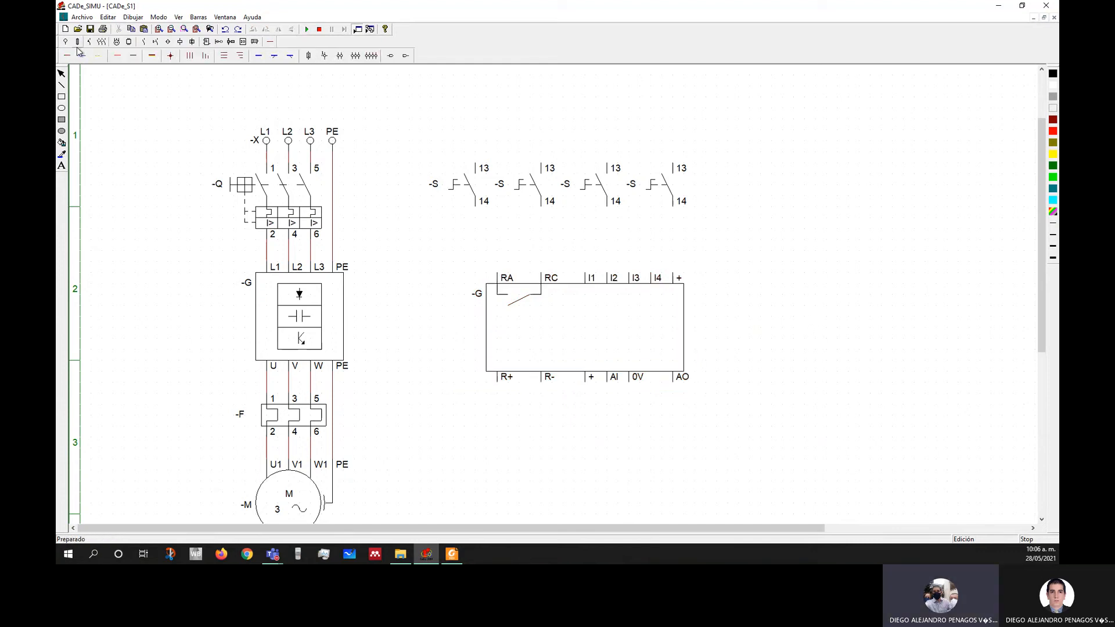
click(68, 56)
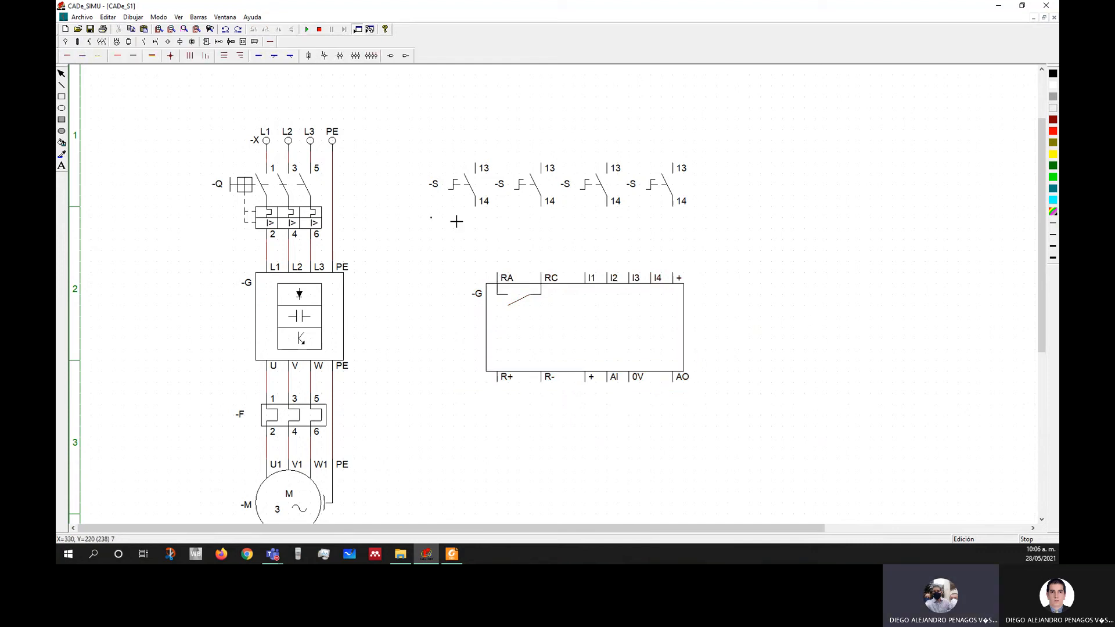
click(479, 167)
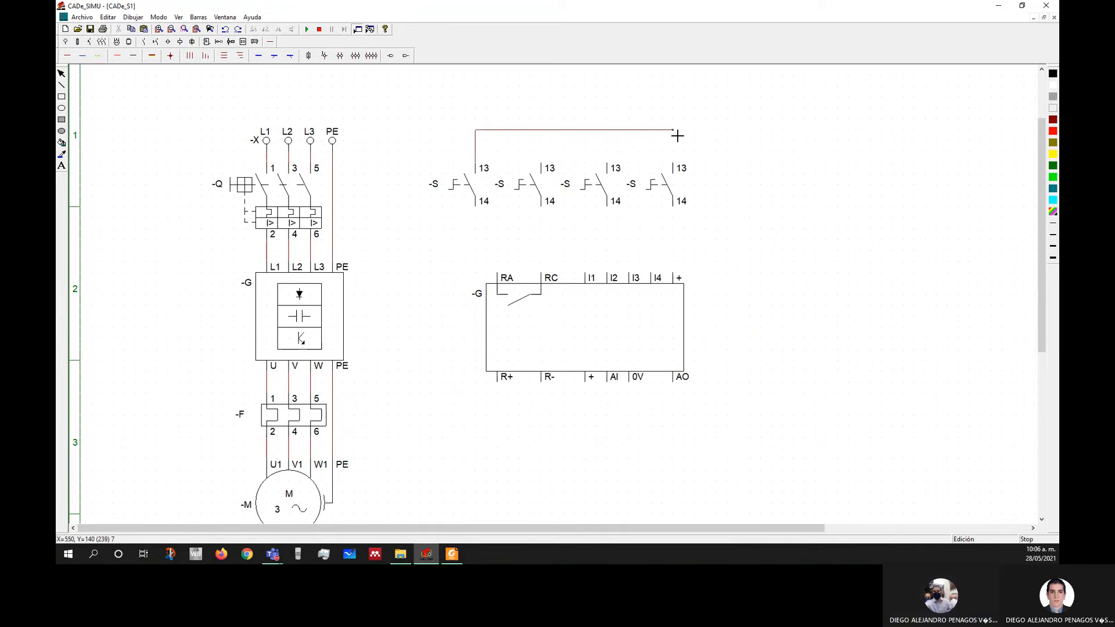
click(677, 167)
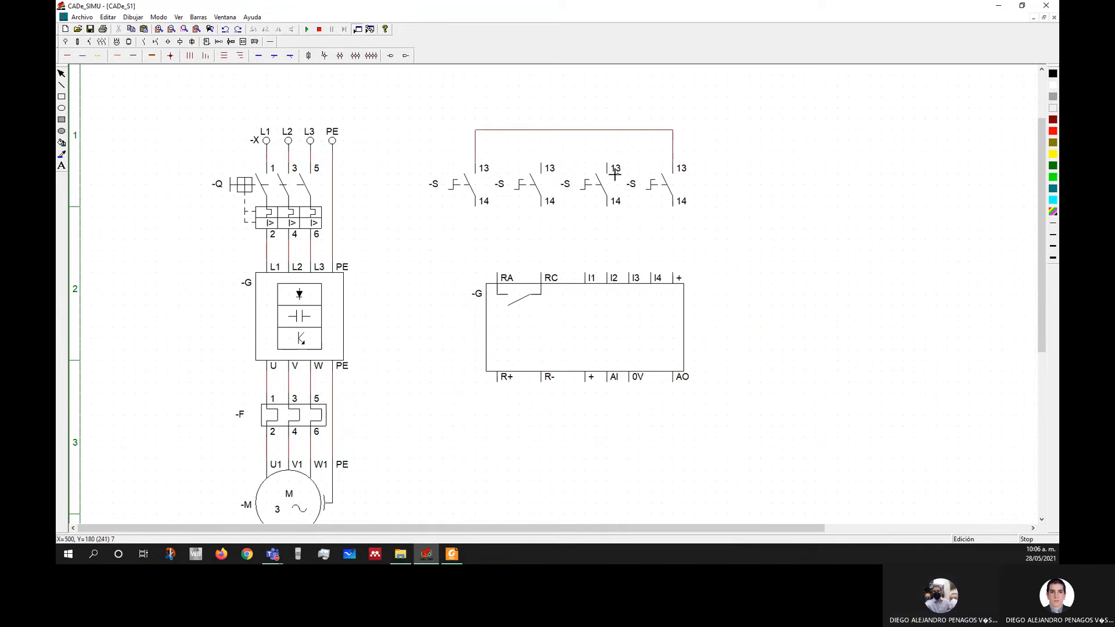
click(545, 167)
click(541, 131)
click(607, 168)
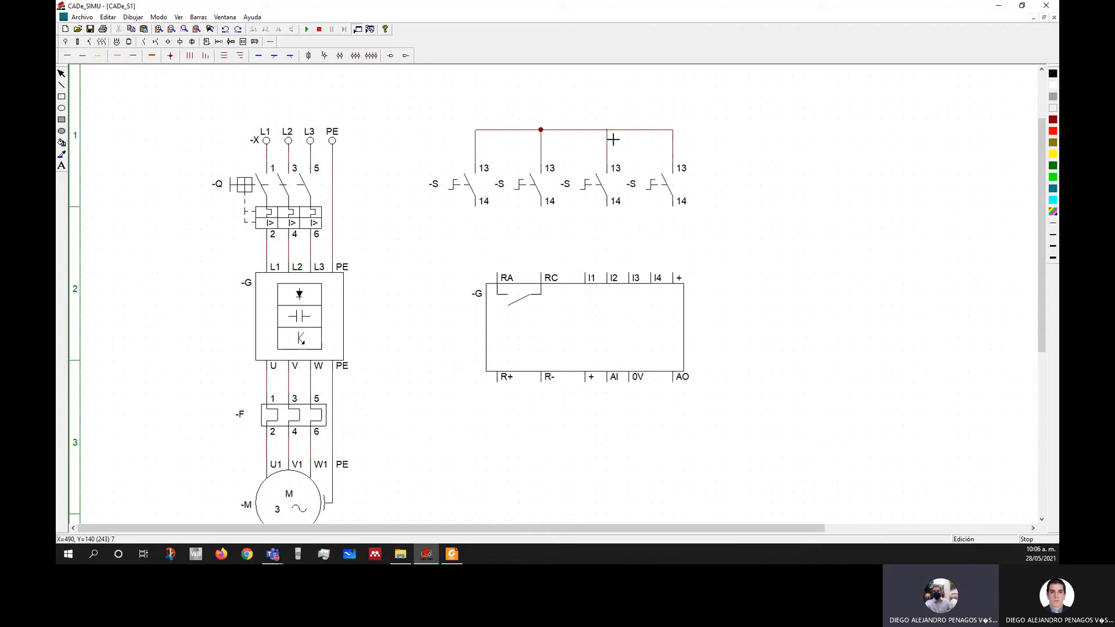
click(607, 131)
Step: Wire the control block's upper + terminal to the common line and add a connection node above the fourth switch
mouse_move(677, 273)
mouse_down()
mouse_move(686, 243)
mouse_move(730, 244)
mouse_move(732, 151)
mouse_move(731, 132)
mouse_move(677, 133)
mouse_up()
click(170, 56)
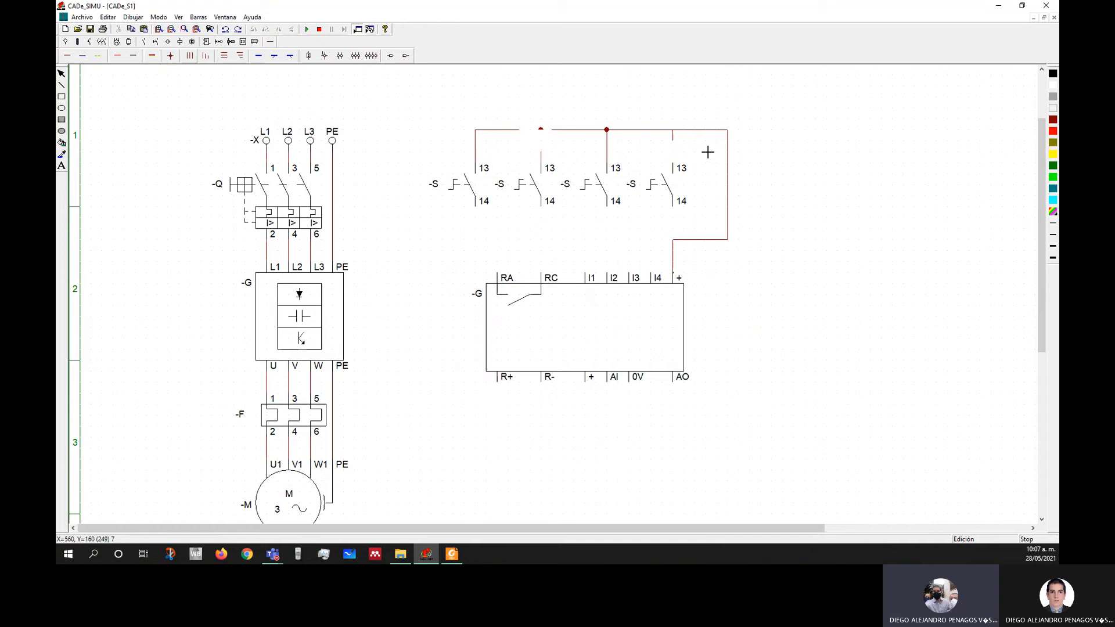
click(683, 139)
Step: Wire terminal 14 of the four switches, from left to right, to control block inputs I1, I2, I3 and I4
click(67, 56)
mouse_move(480, 215)
mouse_down()
mouse_move(478, 259)
mouse_move(587, 264)
mouse_move(585, 273)
mouse_move(610, 254)
mouse_move(551, 251)
mouse_move(541, 207)
mouse_up()
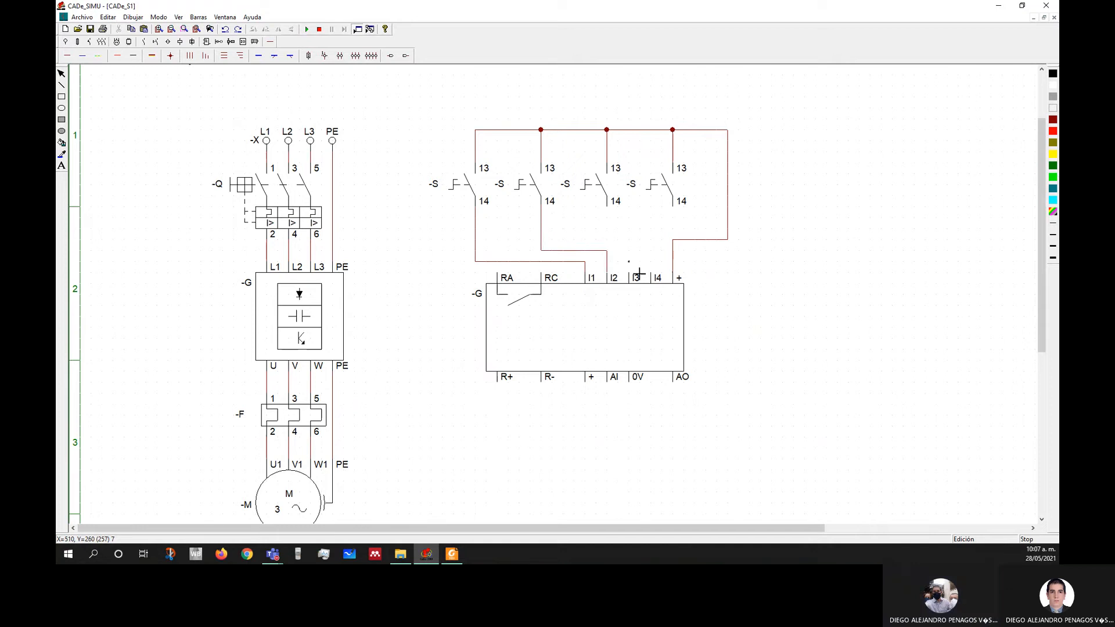
mouse_move(634, 275)
mouse_down()
mouse_move(630, 241)
mouse_move(608, 216)
mouse_up()
mouse_move(651, 273)
mouse_down()
mouse_move(647, 236)
mouse_move(675, 231)
mouse_move(674, 207)
mouse_up()
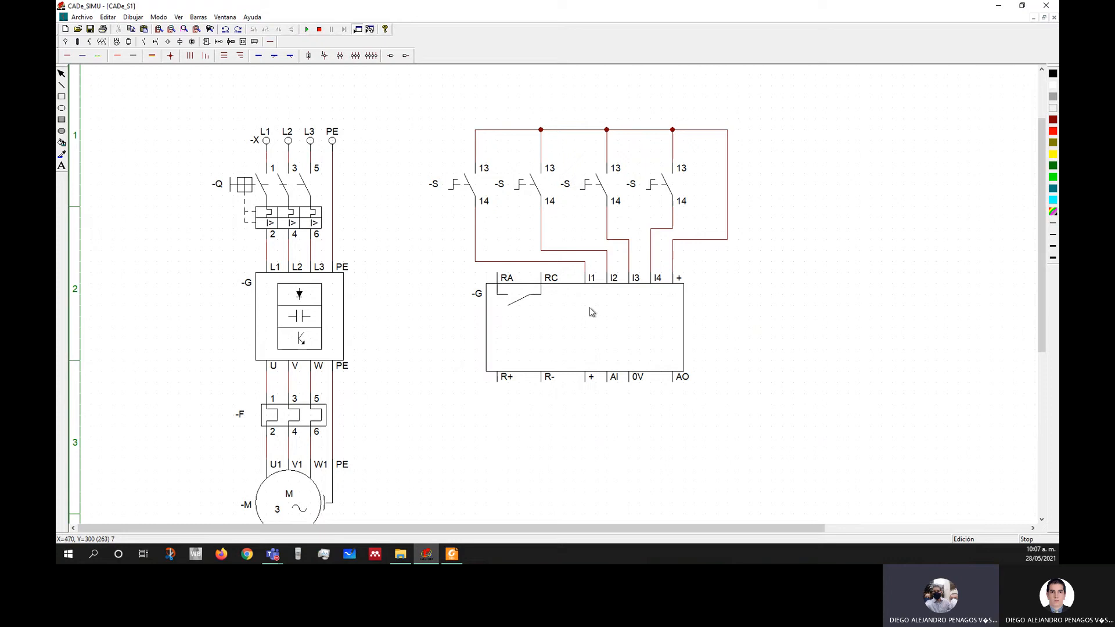
Step: Name the four switches I1, I2, I3 and I4 from left to right
double_click(458, 190)
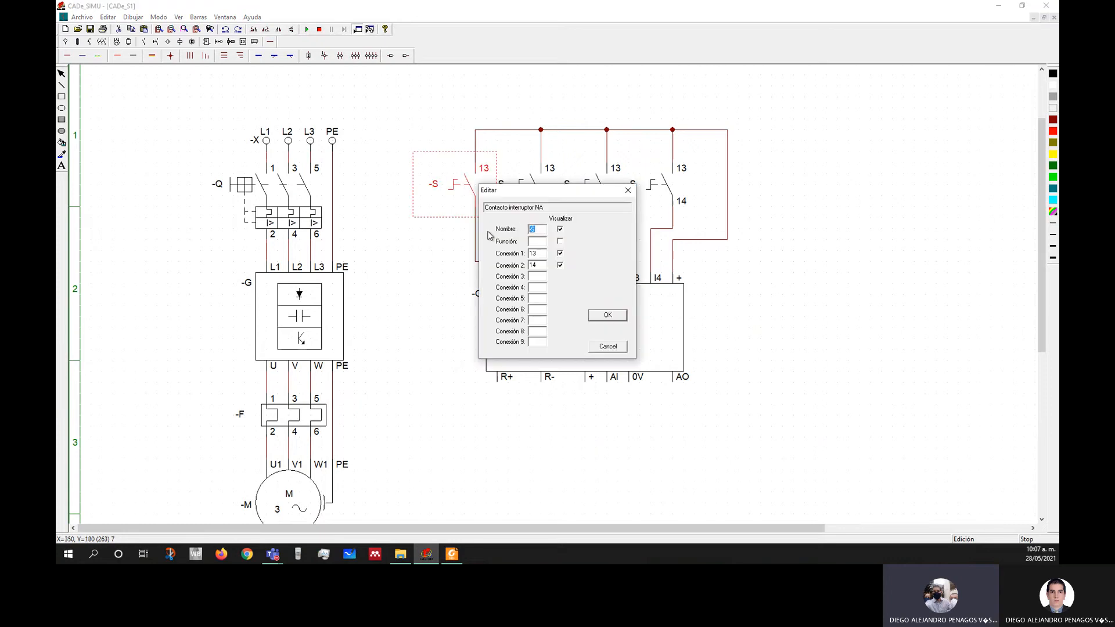
text(I1)
click(604, 316)
double_click(540, 187)
text(I2)
click(591, 317)
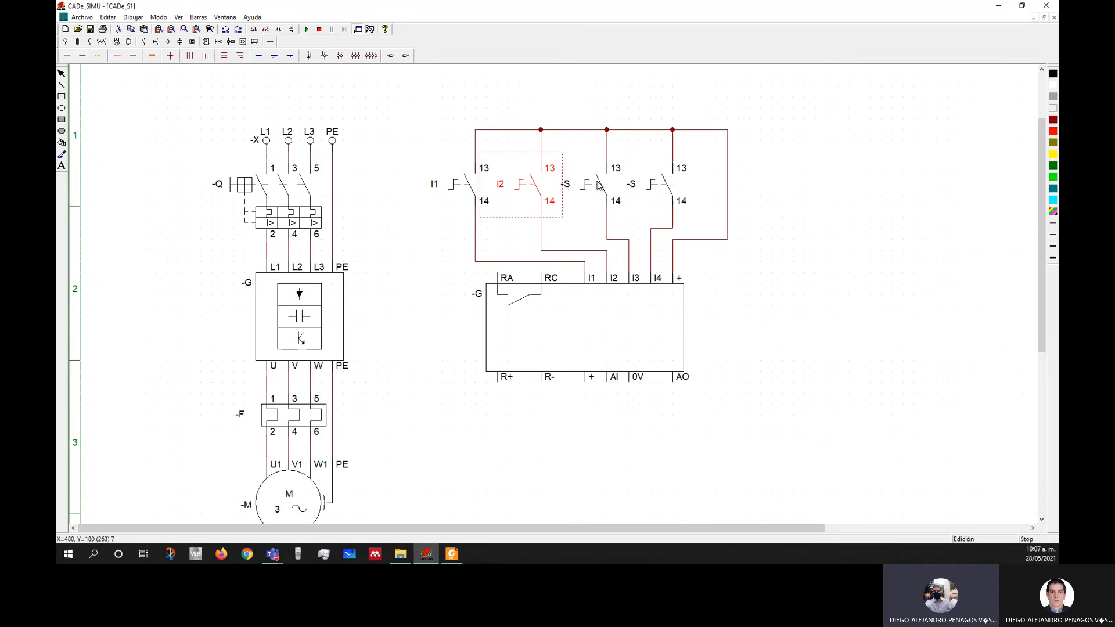
double_click(597, 183)
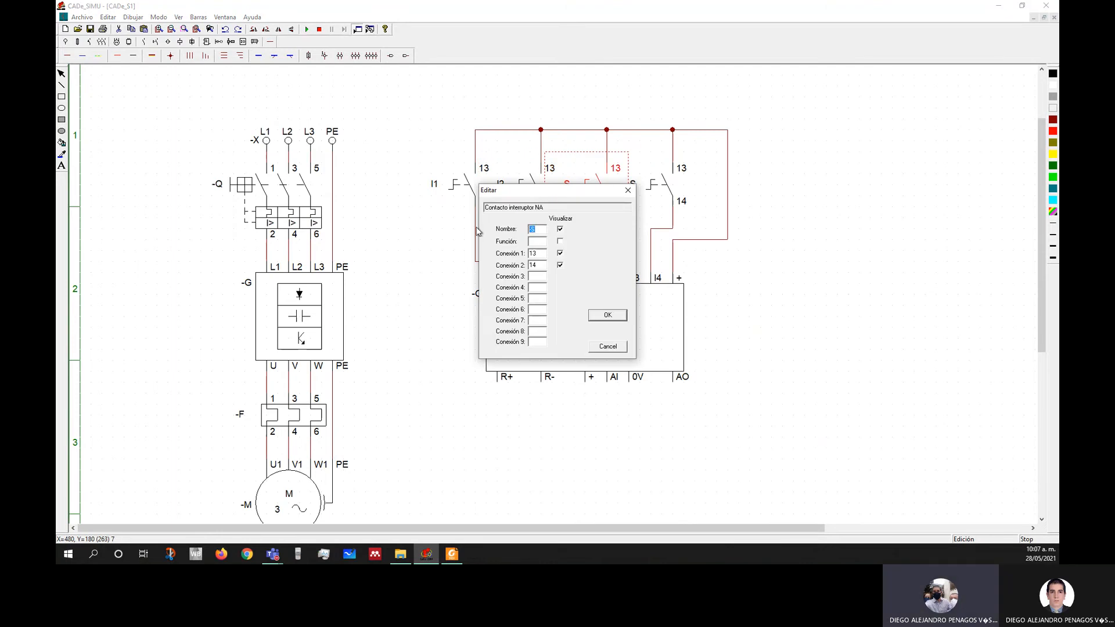
text(I3)
click(607, 314)
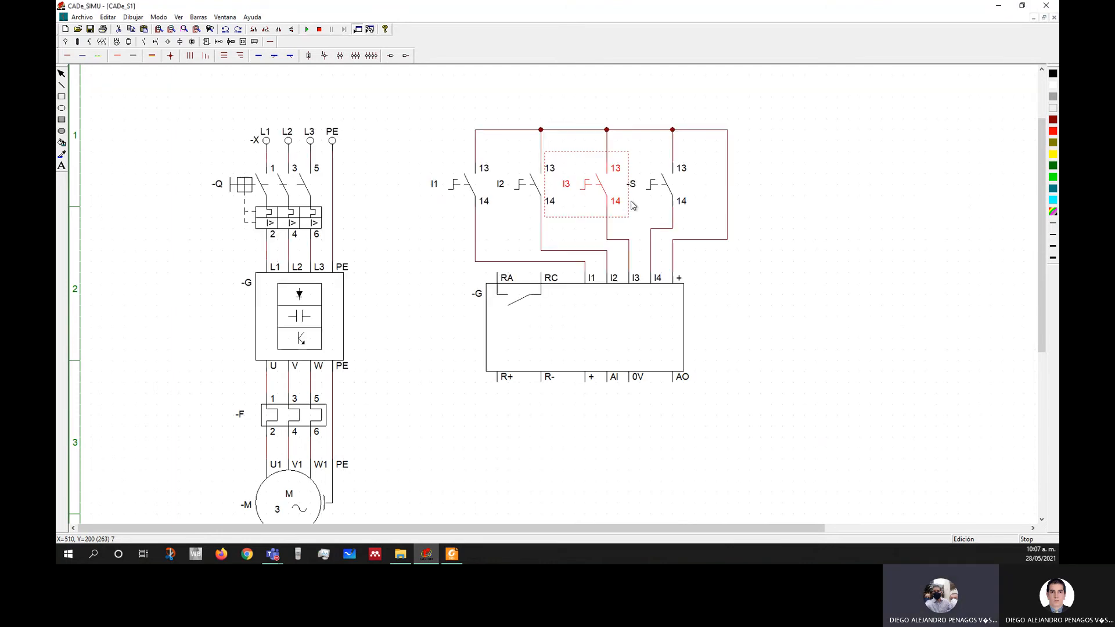
double_click(661, 183)
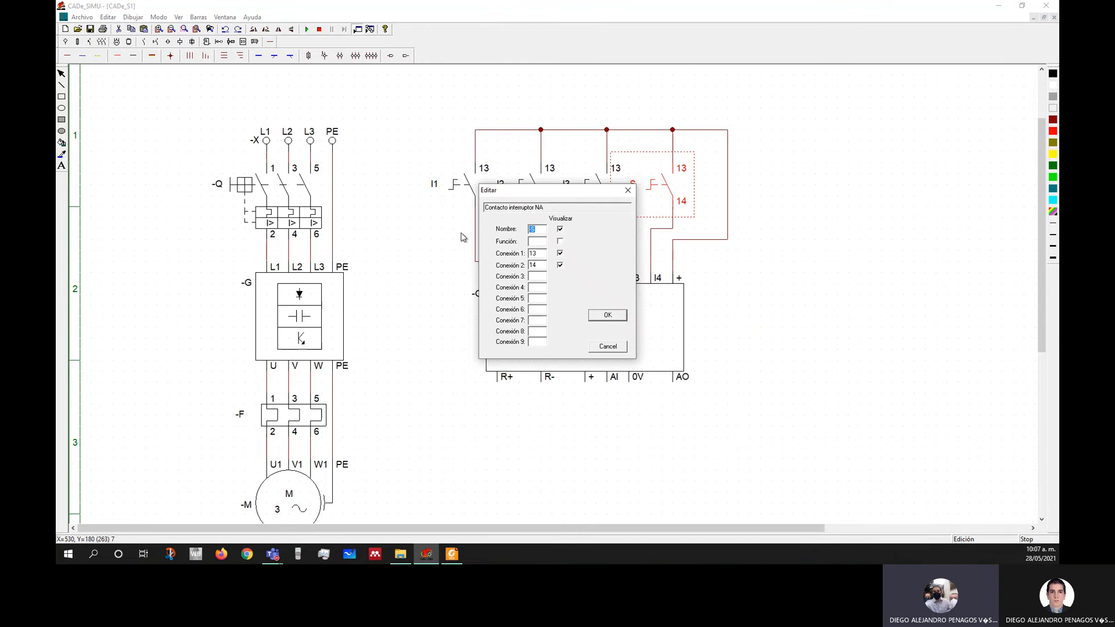
text(I4)
click(616, 317)
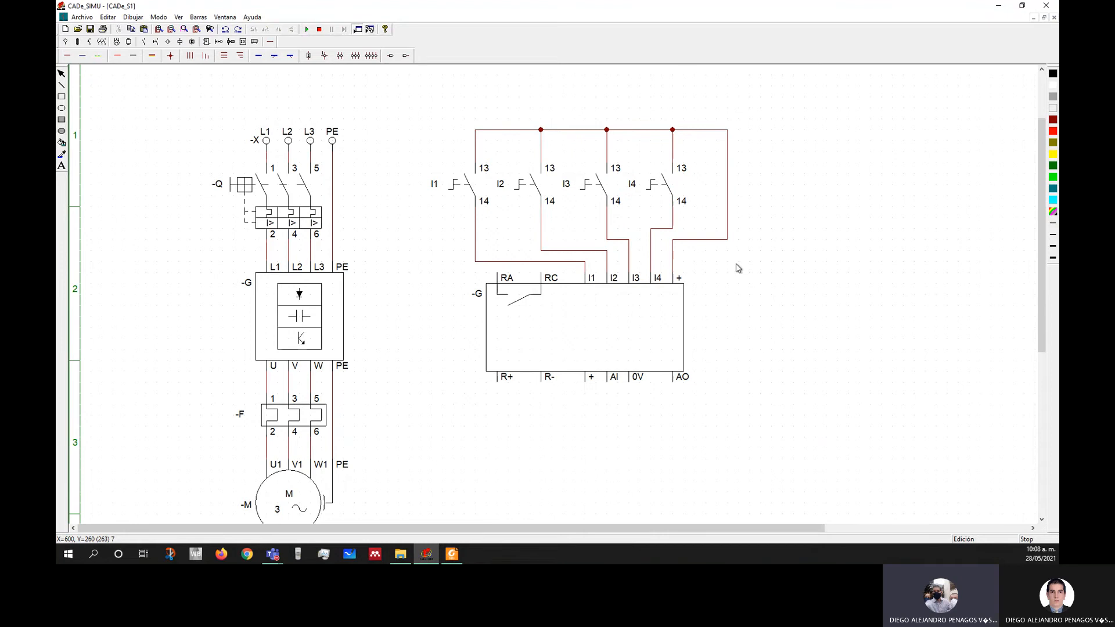
Step: Enable the drive control block's analog potentiometer and set its frequency range from 0 to 60 Hz
double_click(611, 317)
mouse_move(520, 144)
mouse_down()
mouse_move(825, 108)
mouse_move(854, 113)
mouse_move(803, 154)
mouse_up()
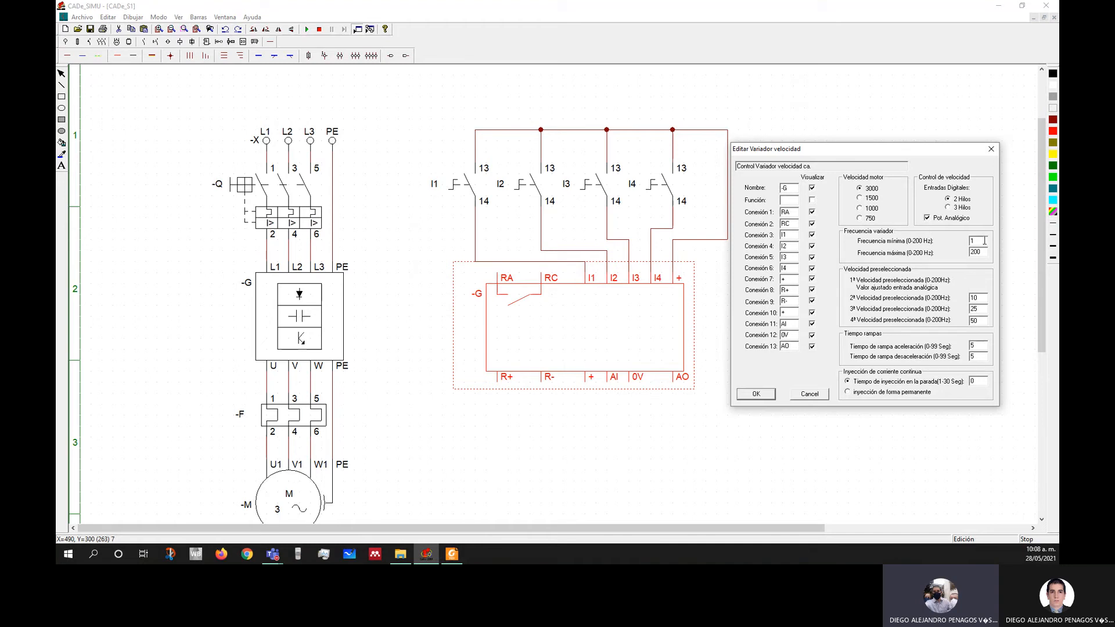
text(00)
text(3)
click(764, 394)
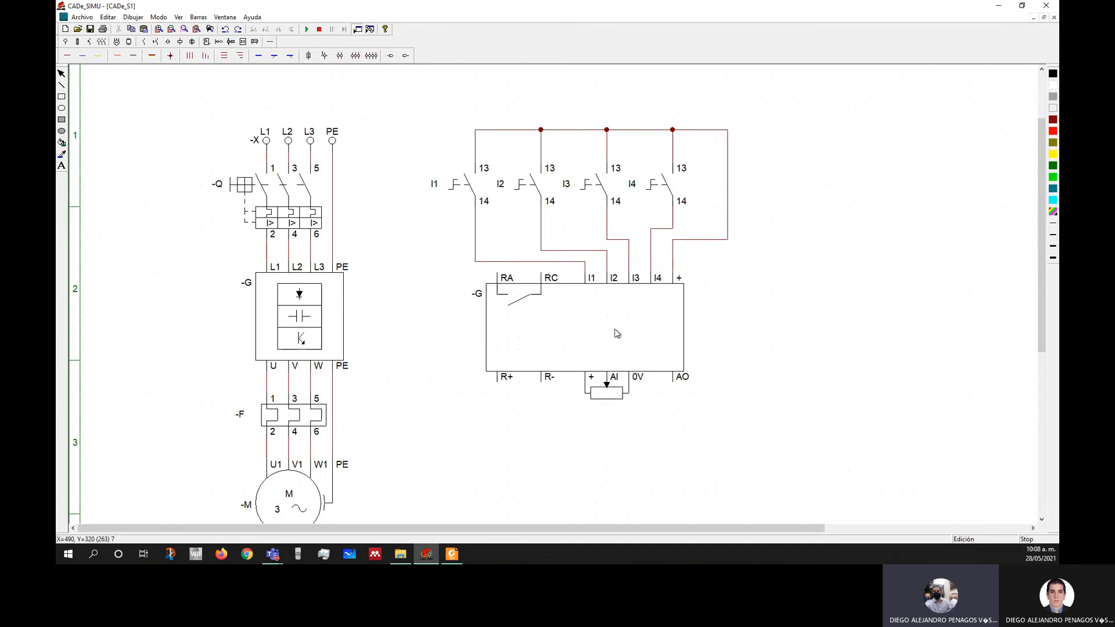
scroll(616, 333, down, 1)
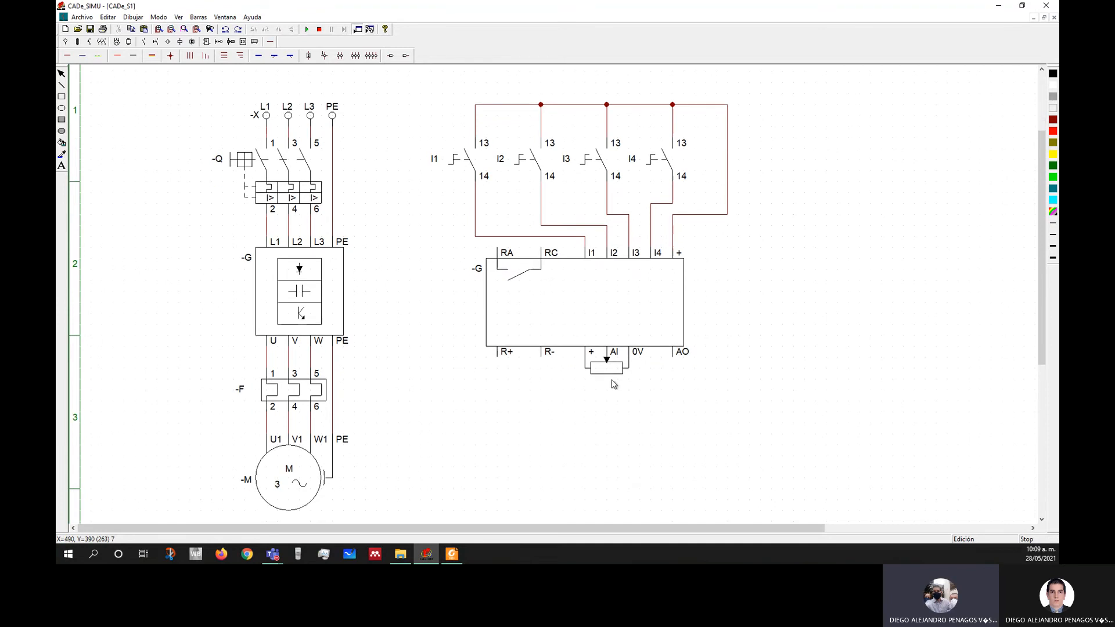
double_click(612, 334)
drag(584, 145, 852, 181)
click(951, 181)
click(882, 250)
Step: Start the simulation and raise the speed drive's frequency setpoint towards 60 Hz with the analog potentiometer
click(307, 29)
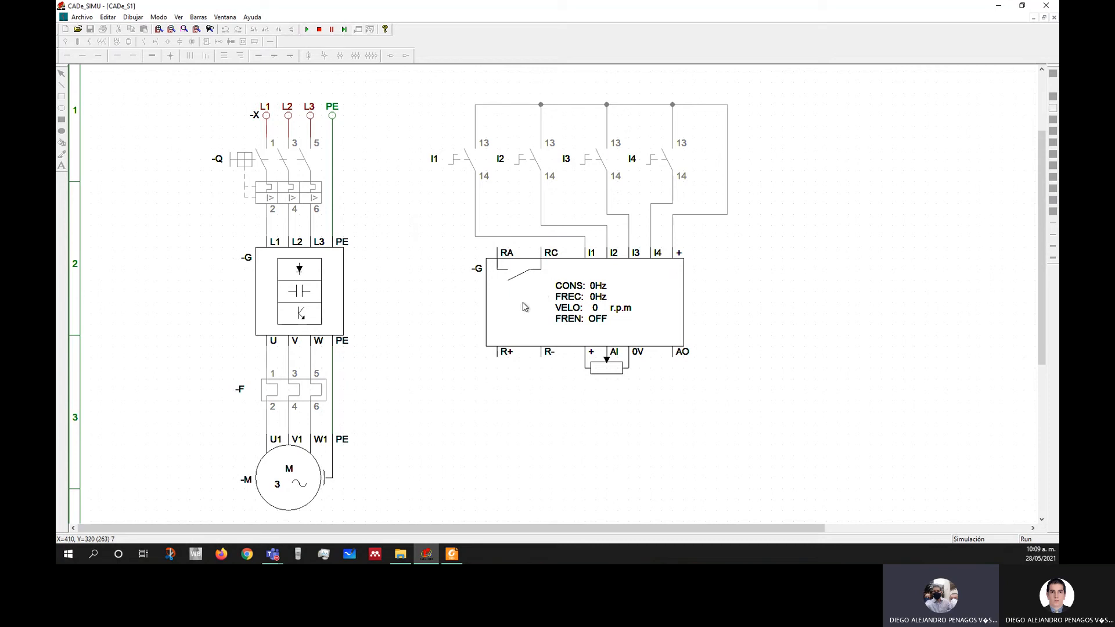
click(608, 373)
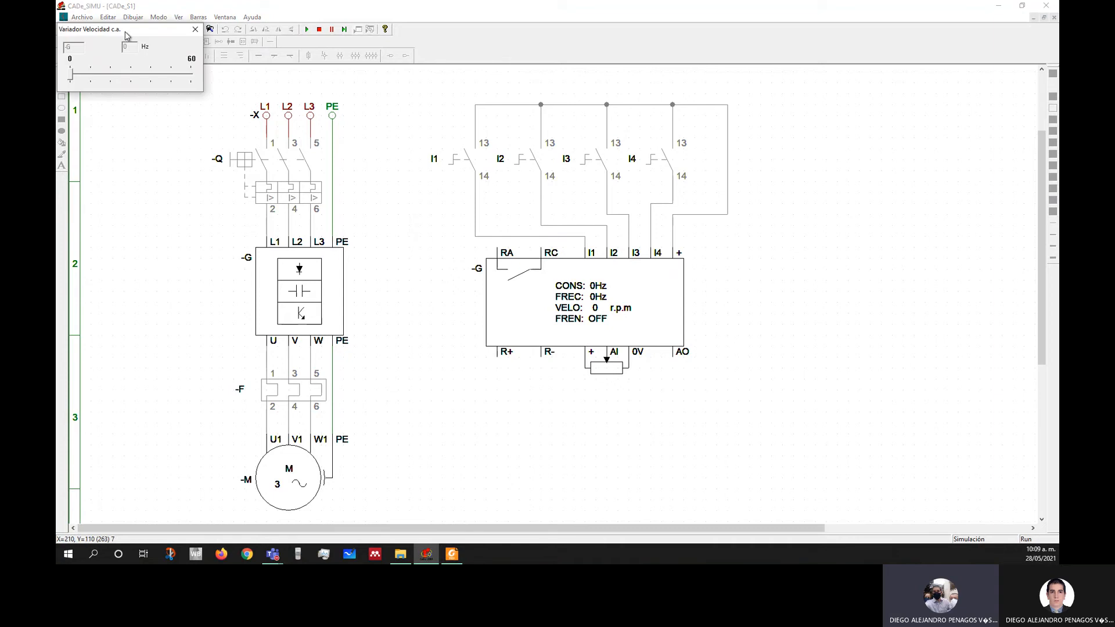
drag(125, 33, 804, 262)
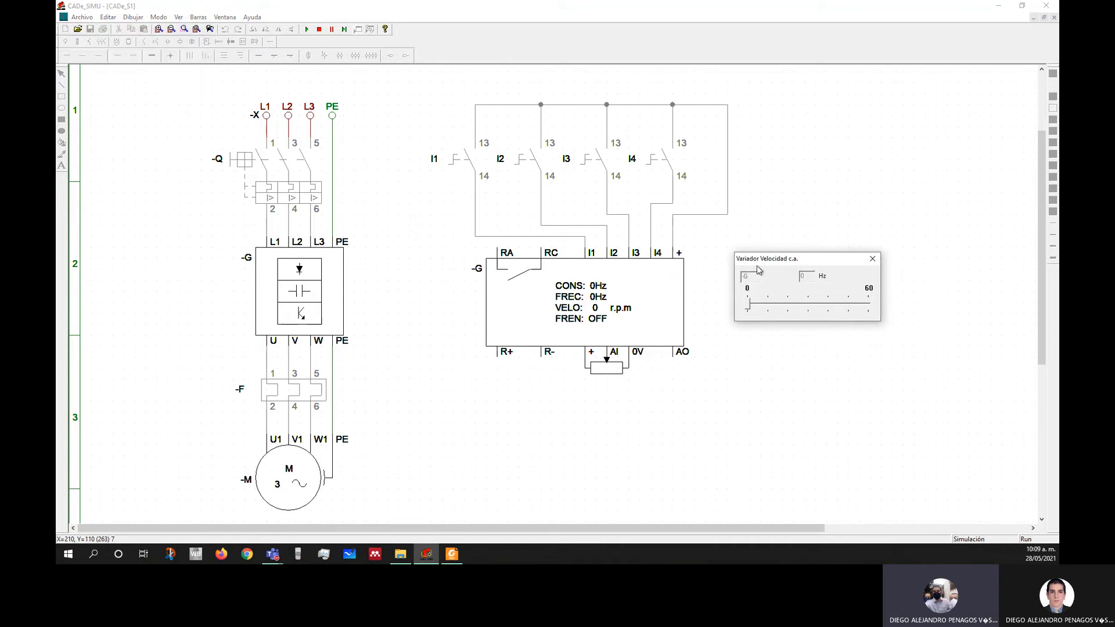
drag(747, 306, 867, 306)
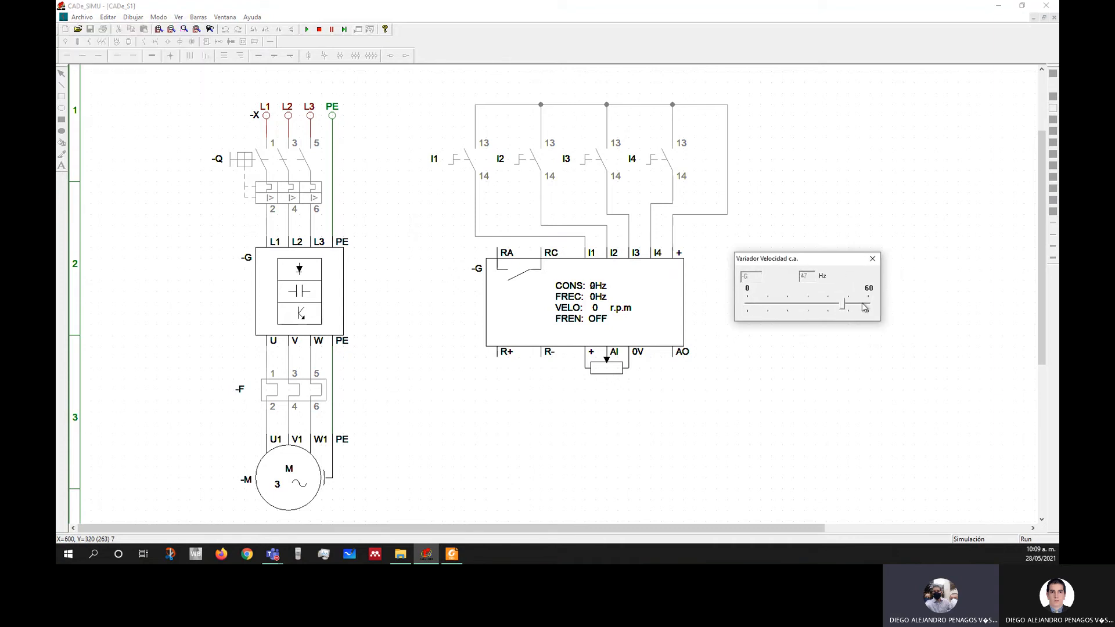
Step: Dismiss the potentiometer adjustment, energize the circuit with breaker Q and run the motor forward with switch I1
click(872, 259)
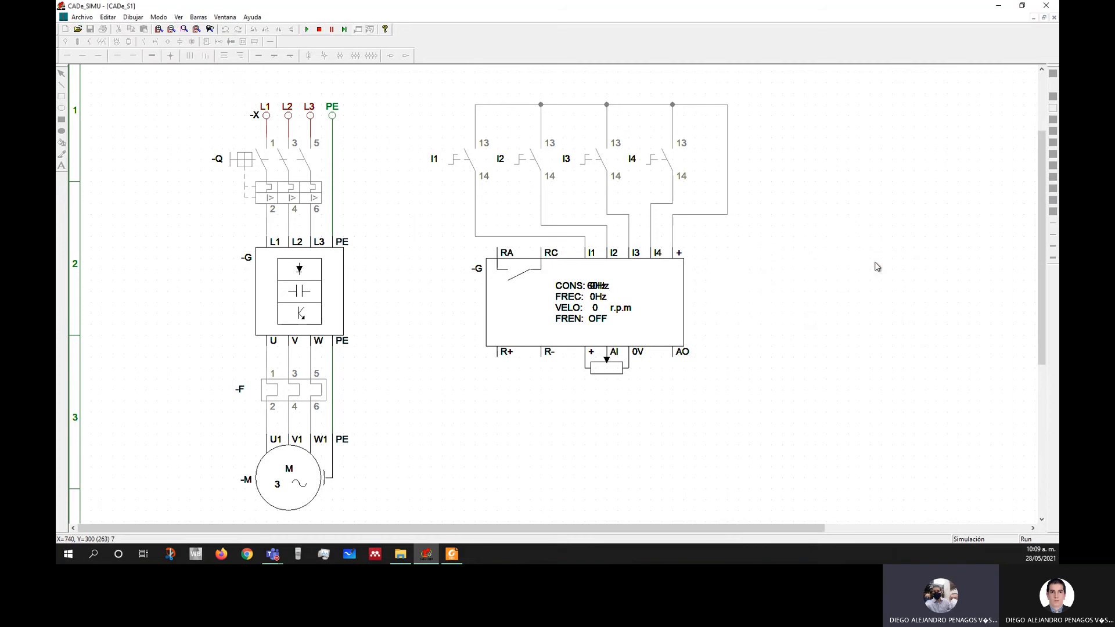
click(249, 159)
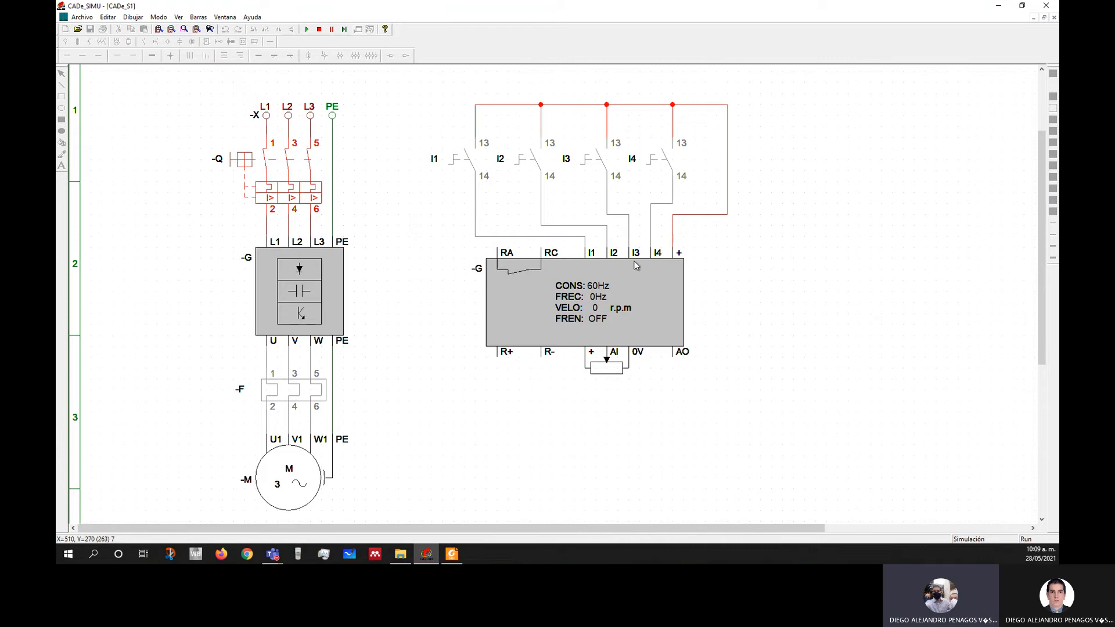
click(465, 168)
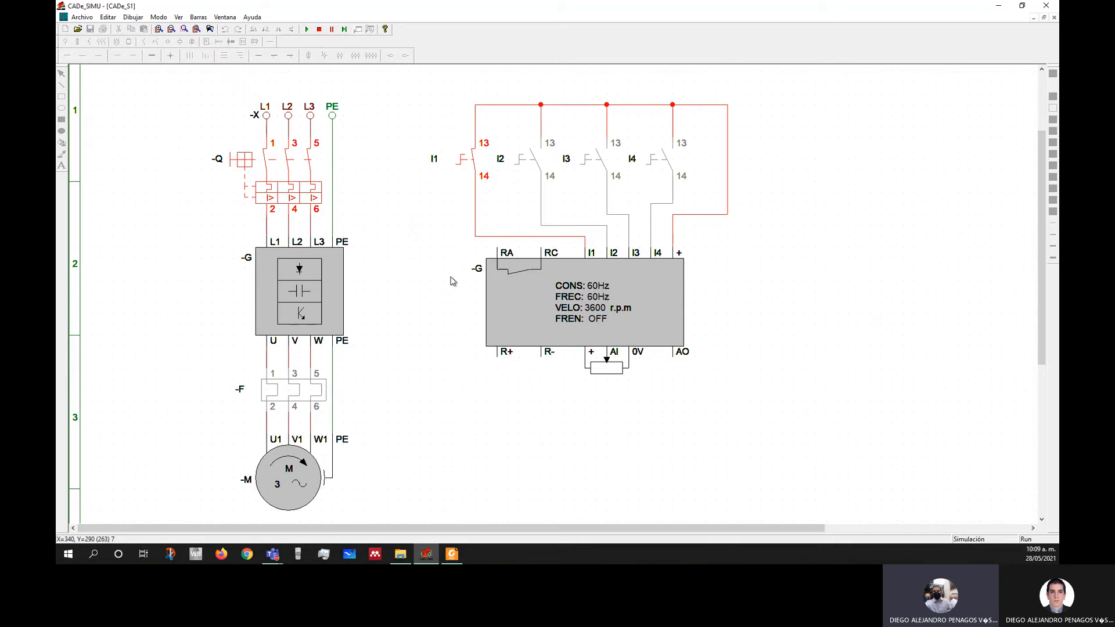
Step: Set the drive's potentiometer setpoint to 33 Hz, raise it to 60 Hz, and close switch I3 to select a preset speed
click(604, 373)
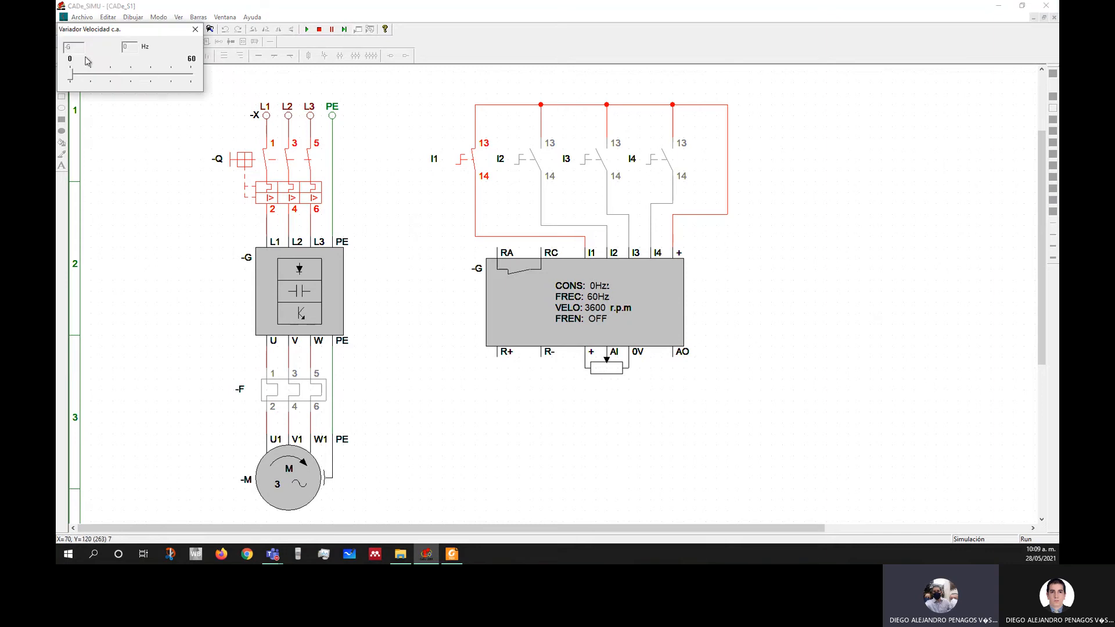
drag(71, 74, 137, 74)
drag(146, 29, 863, 276)
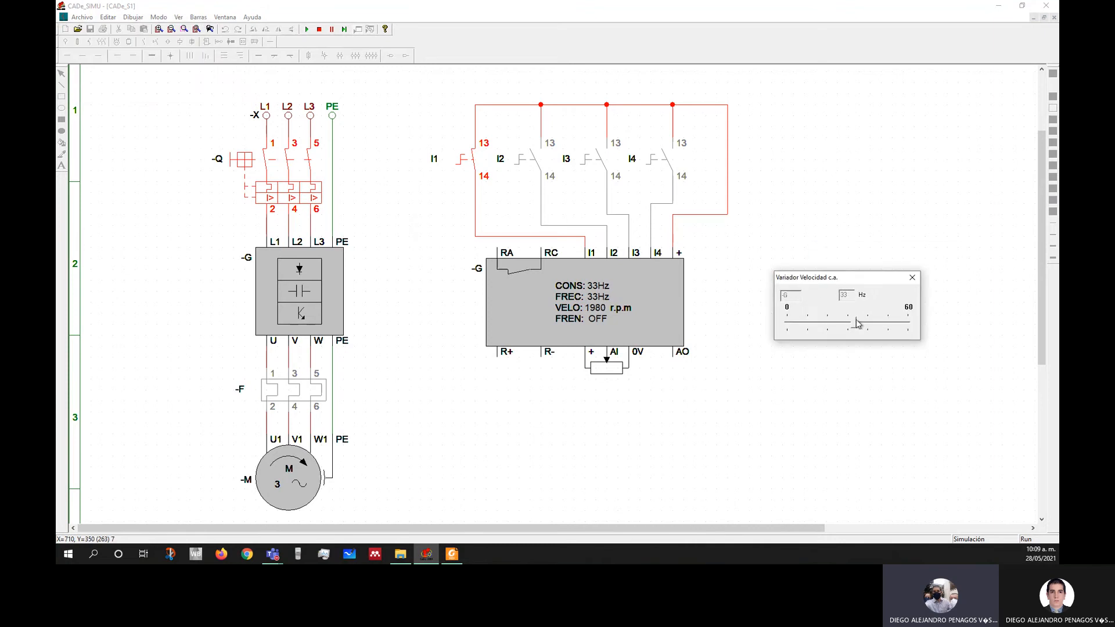
drag(858, 322, 908, 324)
click(912, 277)
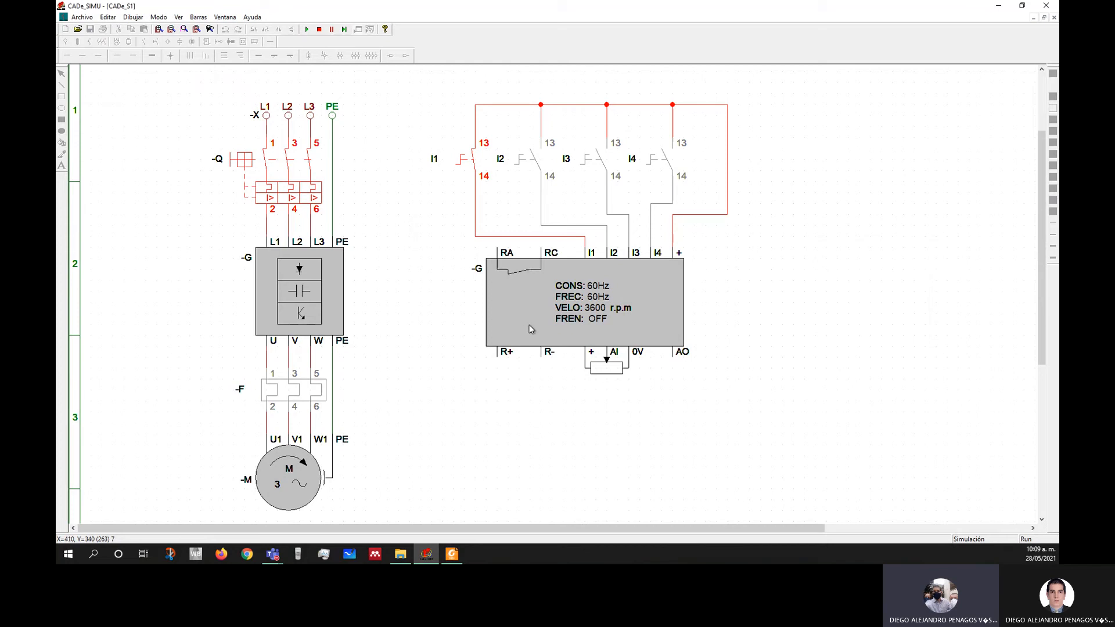
click(598, 166)
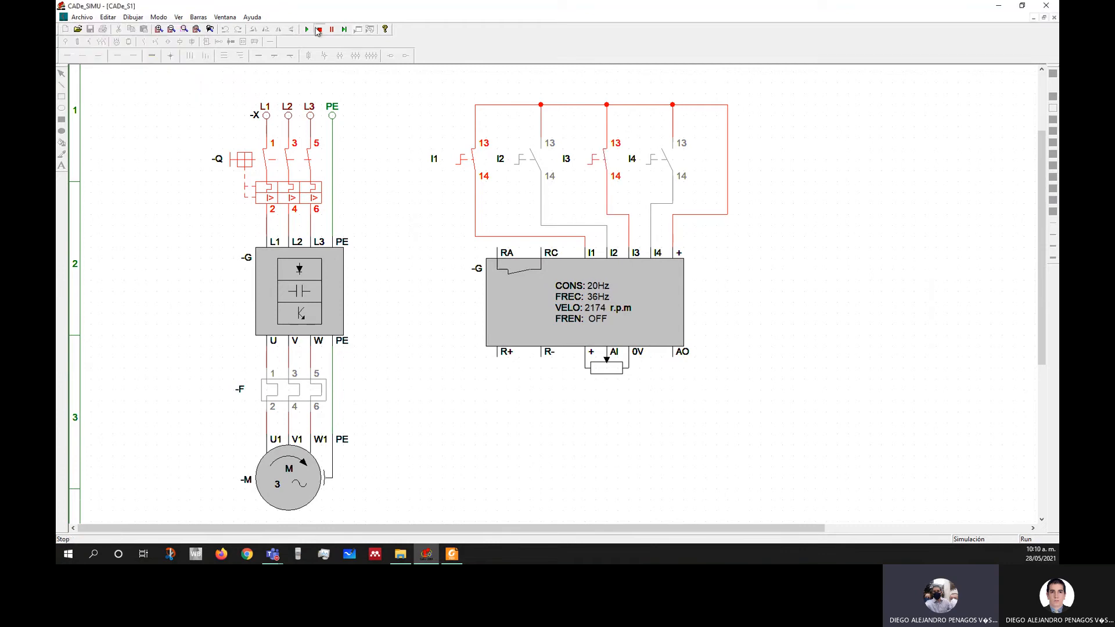
Step: Stop the simulation and review the preset speeds and digital input mode in the drive control block's settings
click(317, 31)
double_click(606, 279)
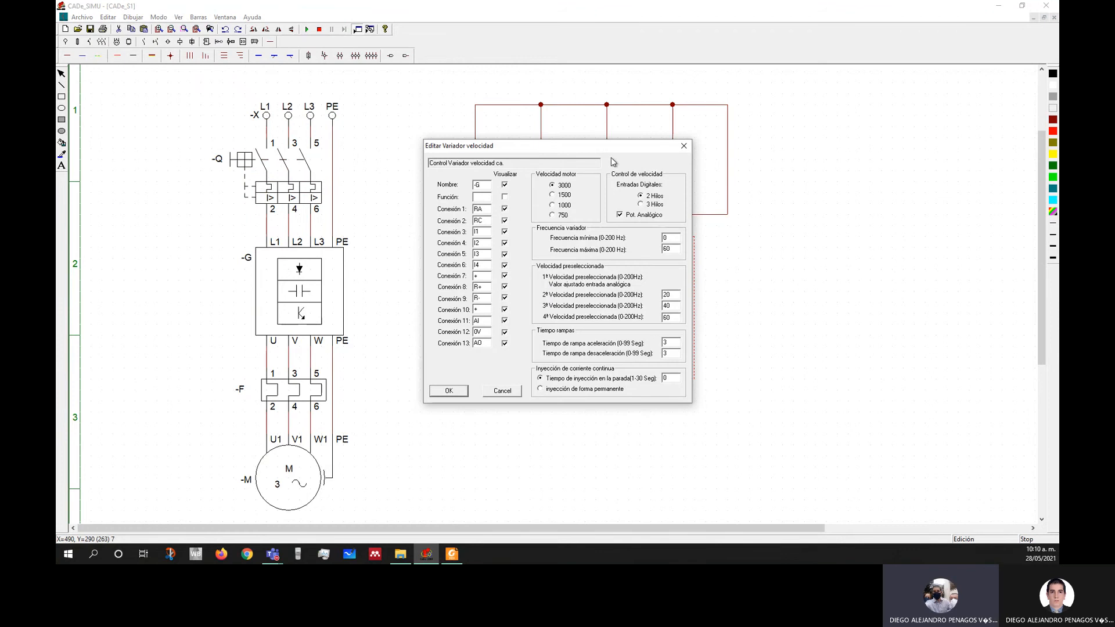
drag(609, 150, 902, 235)
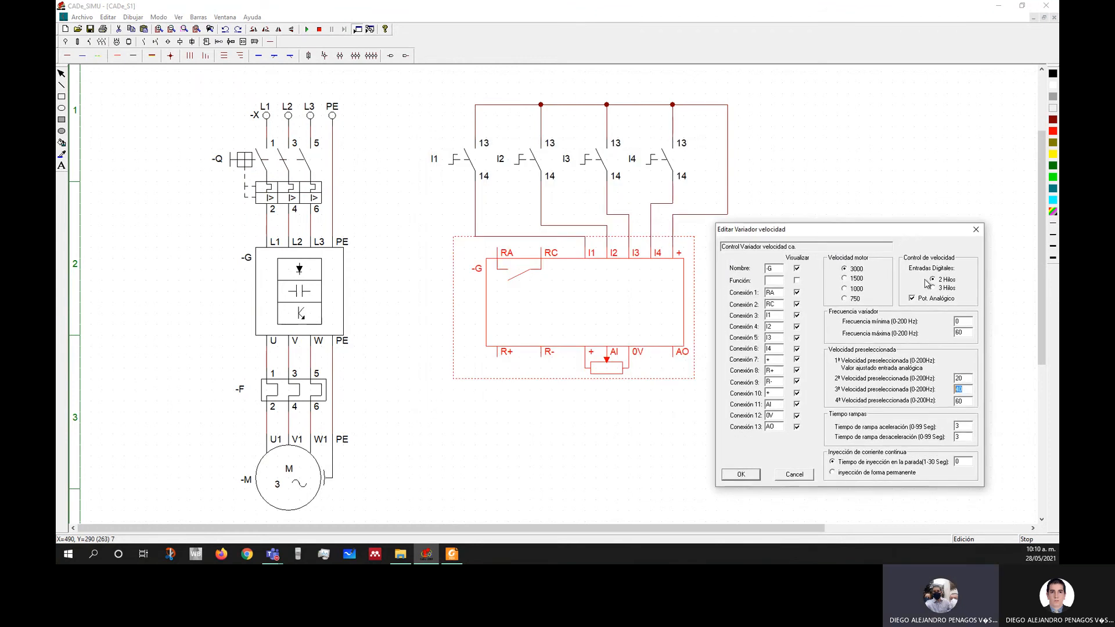
click(976, 232)
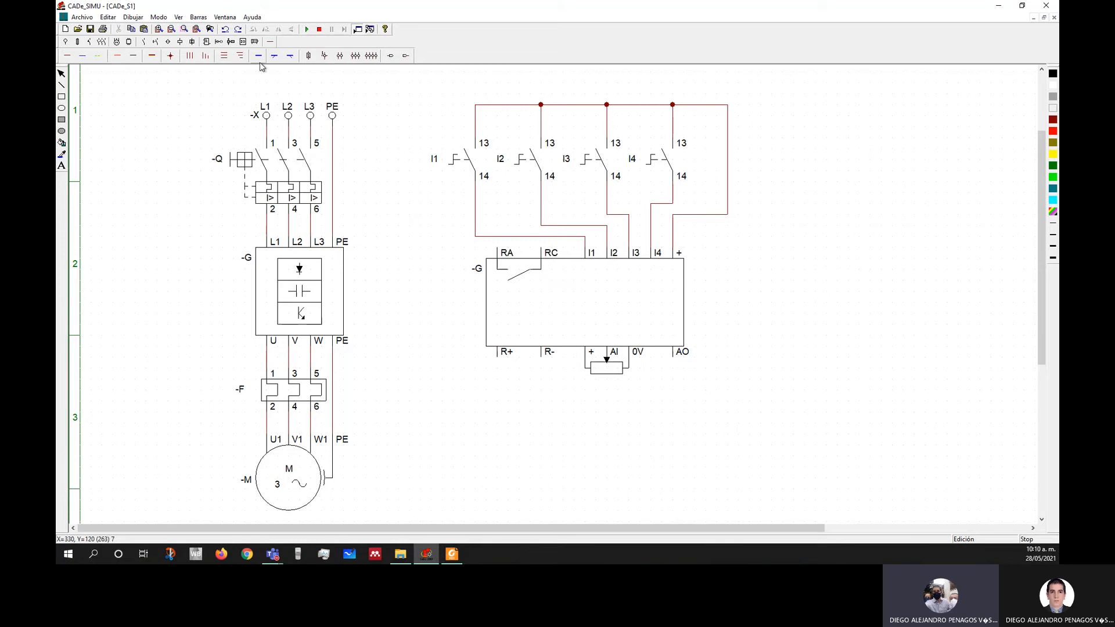
Step: Restart the simulation with switch I1 and breaker Q closed, and raise the potentiometer setpoint to 60 Hz
click(307, 30)
click(466, 159)
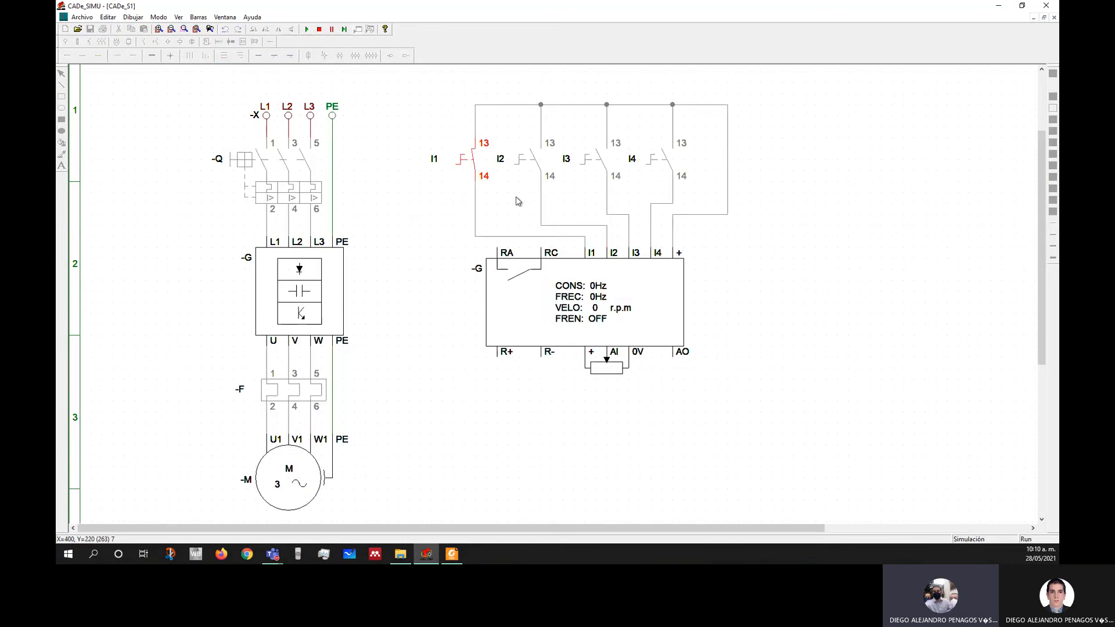
click(241, 159)
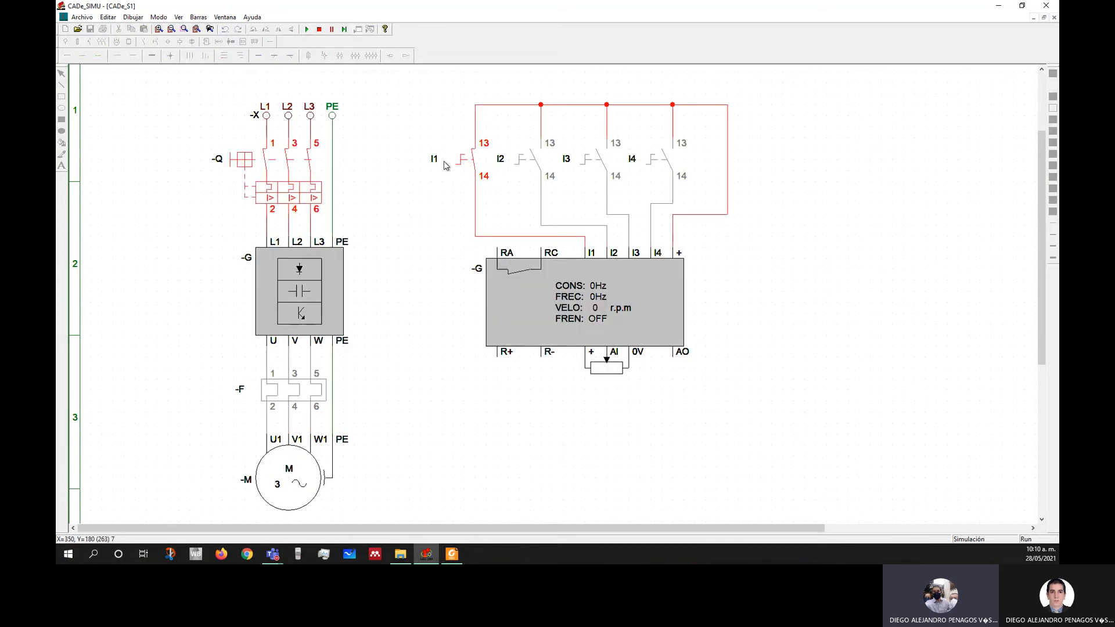
click(595, 321)
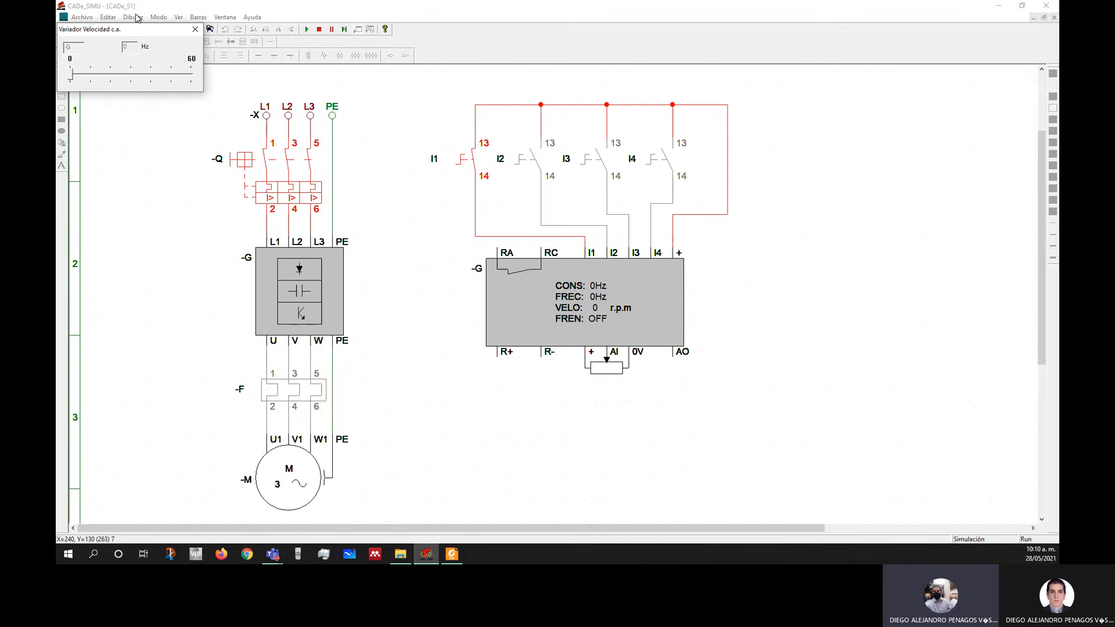
drag(71, 74, 192, 81)
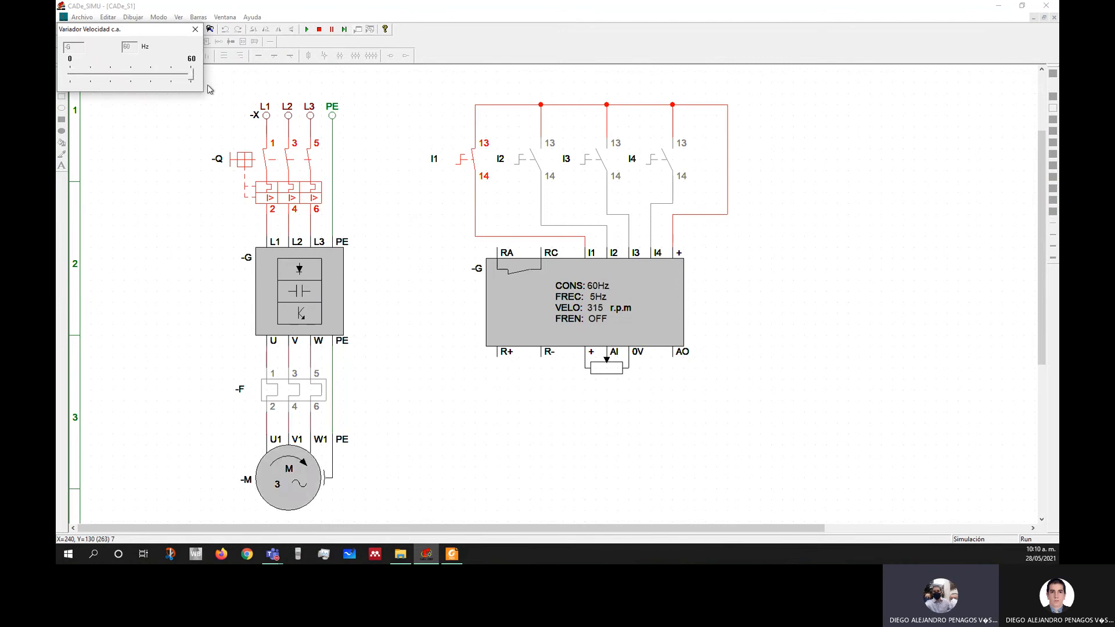
click(196, 30)
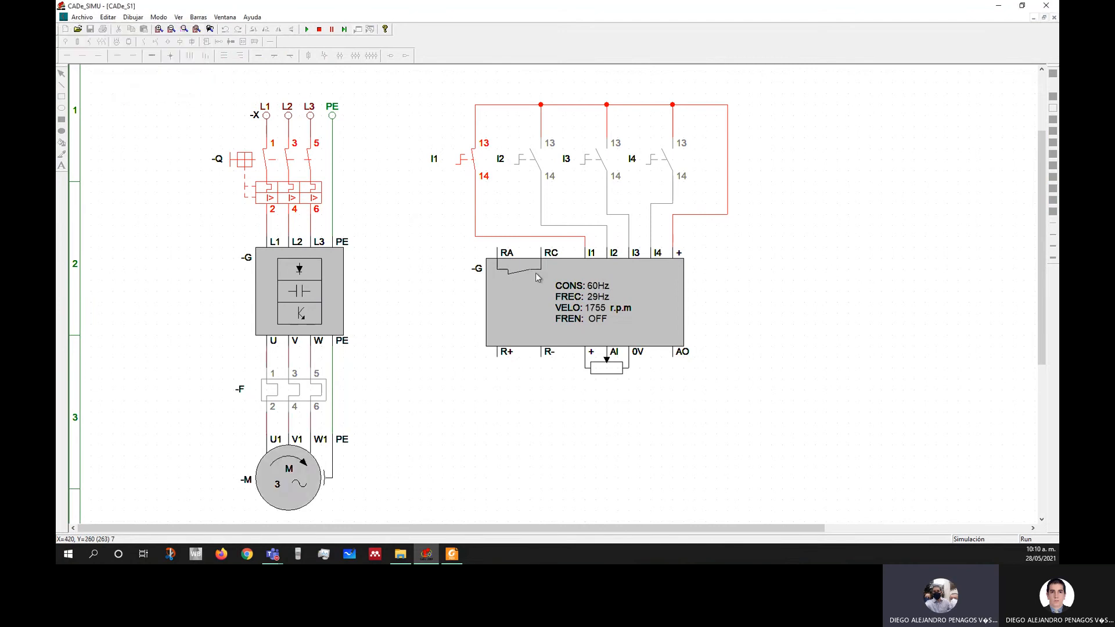
Step: Test the forward preset speeds with I3 alone, I4 alone and both together, ending with I3, I4 and I1 open
click(594, 160)
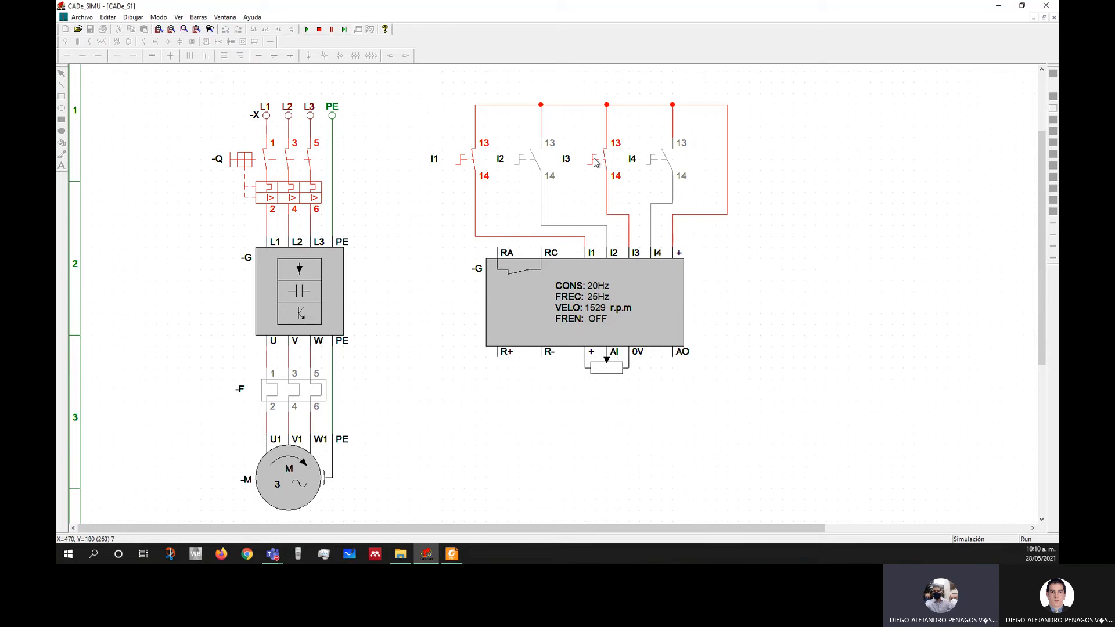
click(604, 163)
click(671, 163)
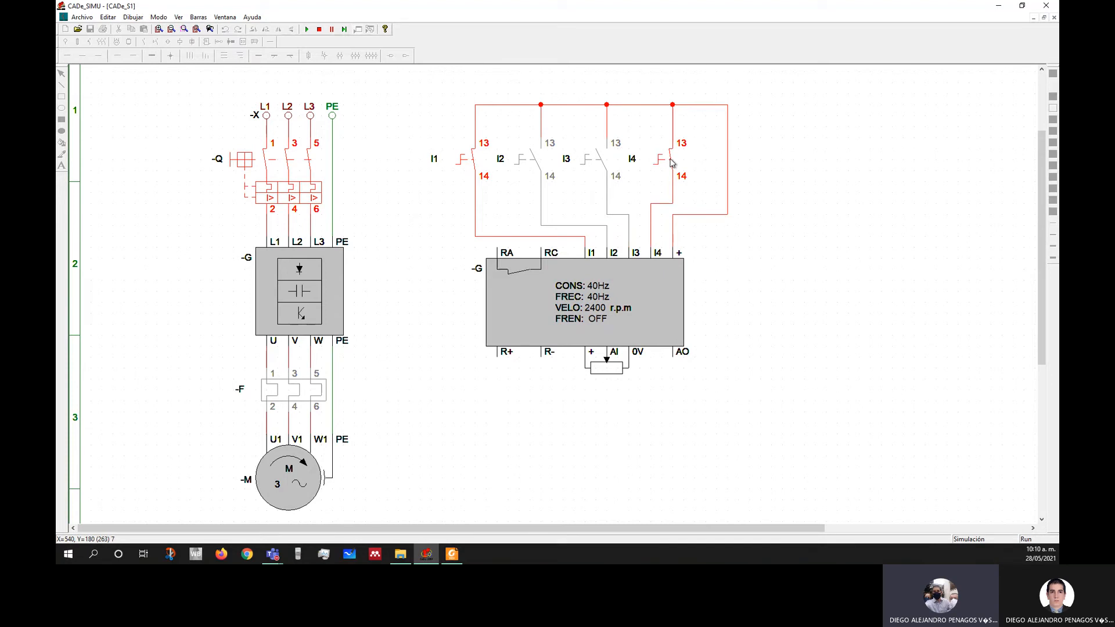
click(598, 162)
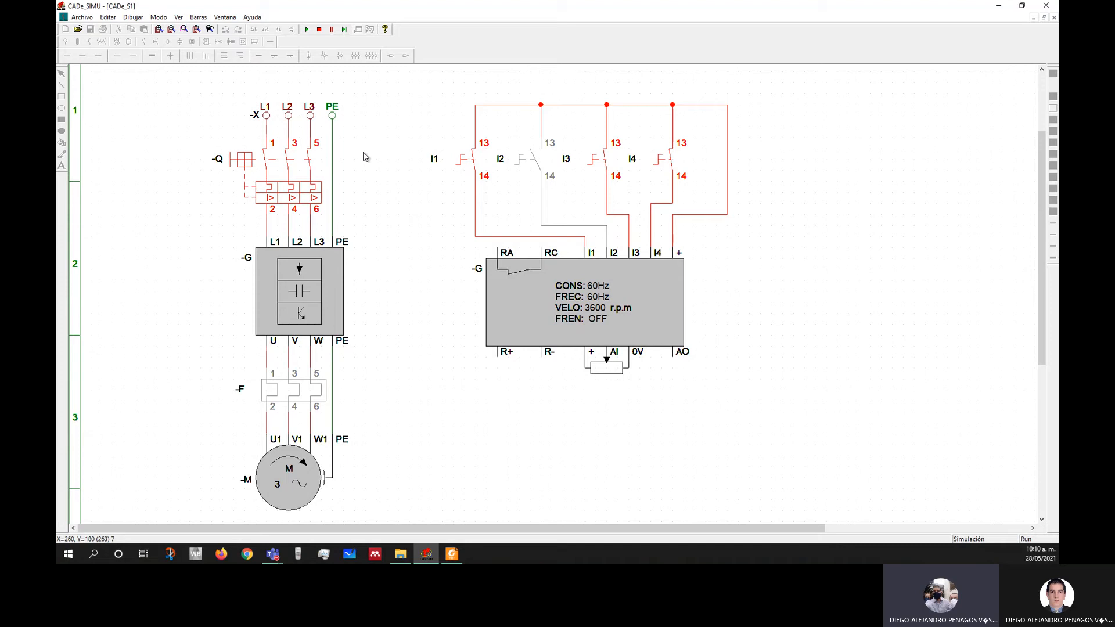
click(598, 163)
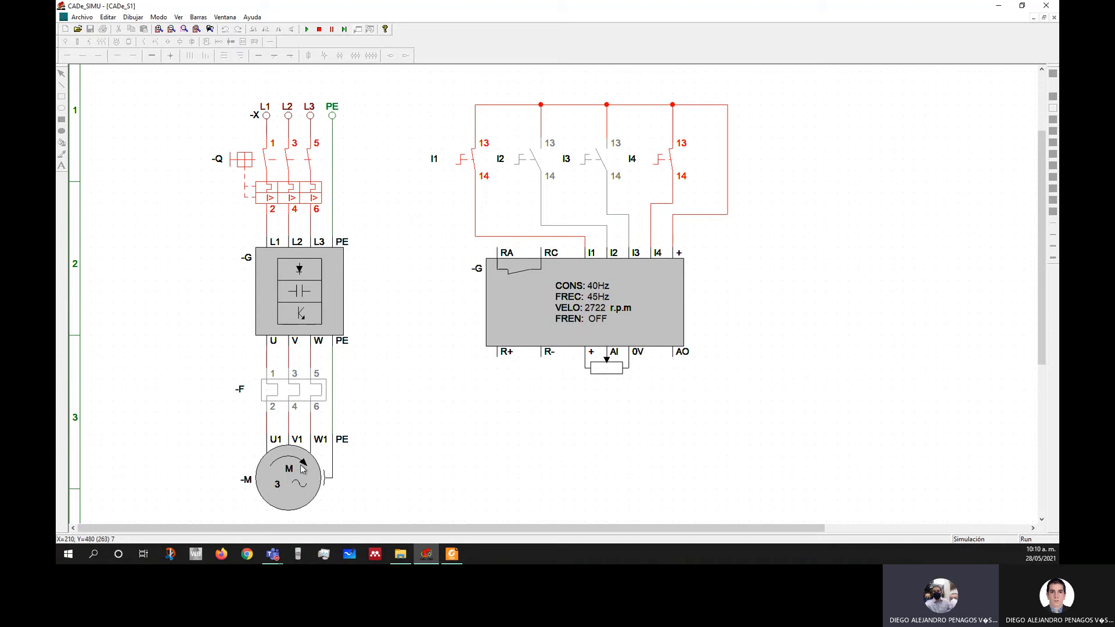
click(669, 166)
click(468, 163)
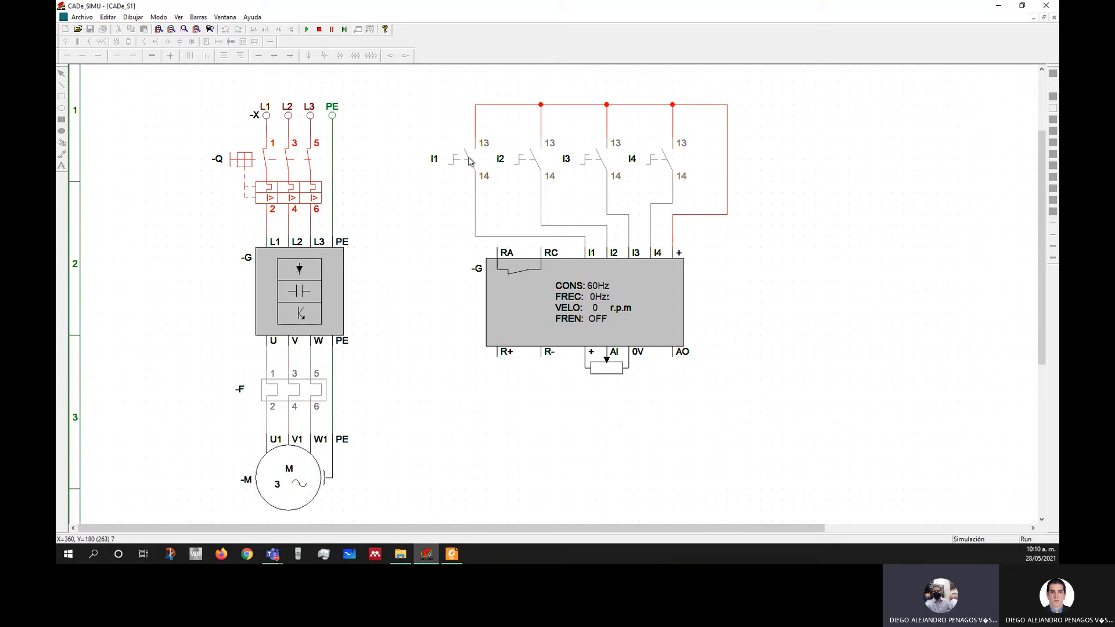
Step: Run the motor in reverse with switch I2 and test the preset speeds by closing and reopening I3 and I4 in turn
click(535, 161)
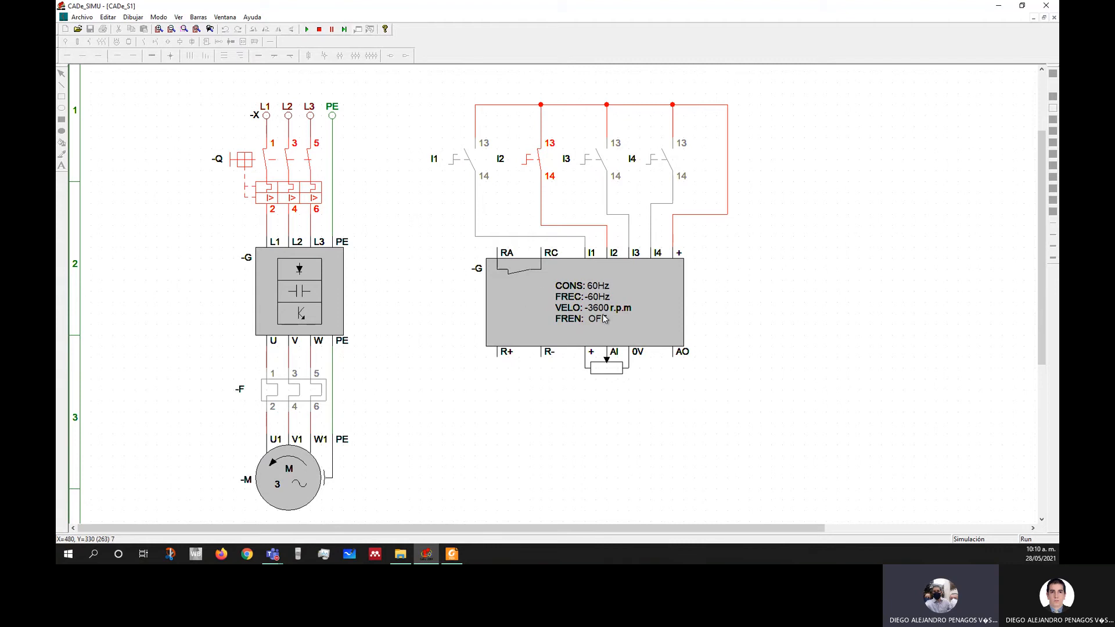
click(602, 161)
click(603, 162)
click(664, 162)
click(663, 164)
Step: Test closing I1 while I2 is closed, reopen both switches and stop the simulation
click(453, 158)
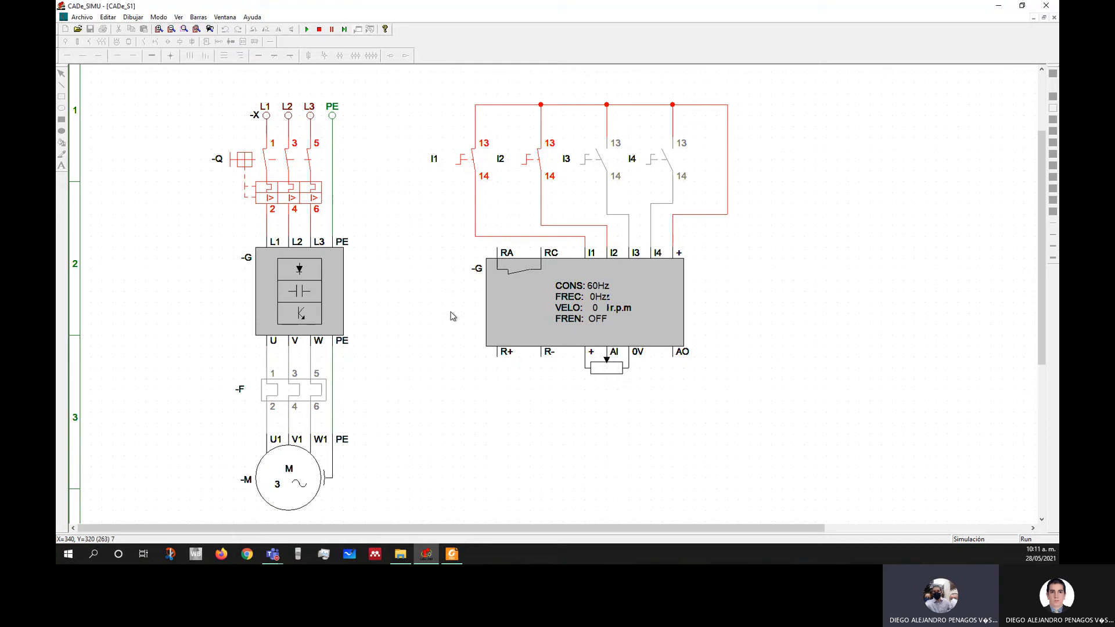
click(530, 161)
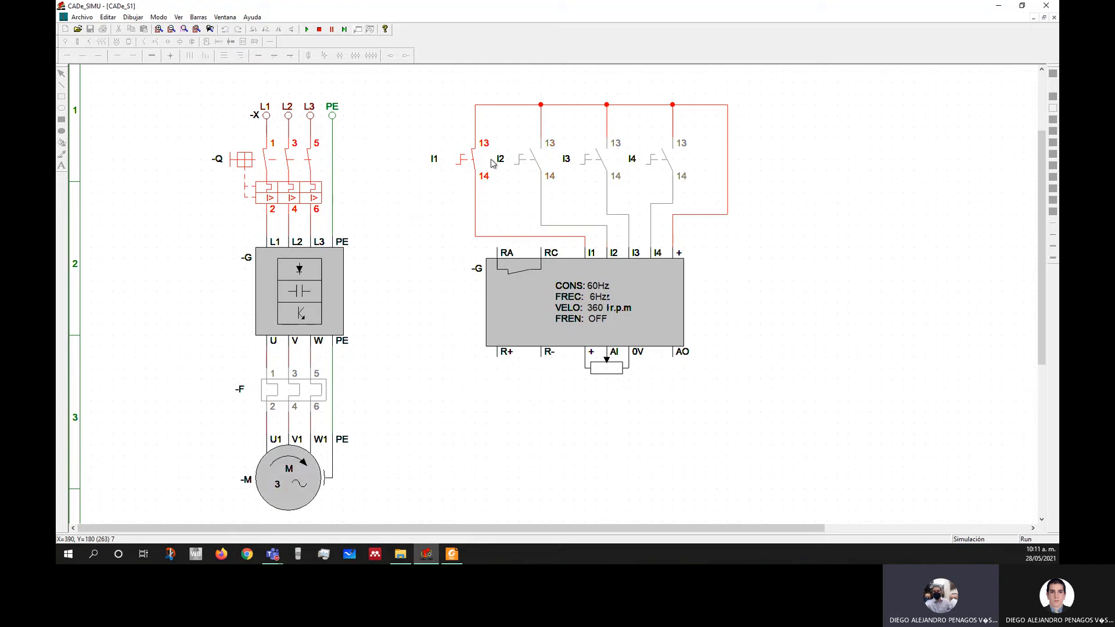
click(470, 167)
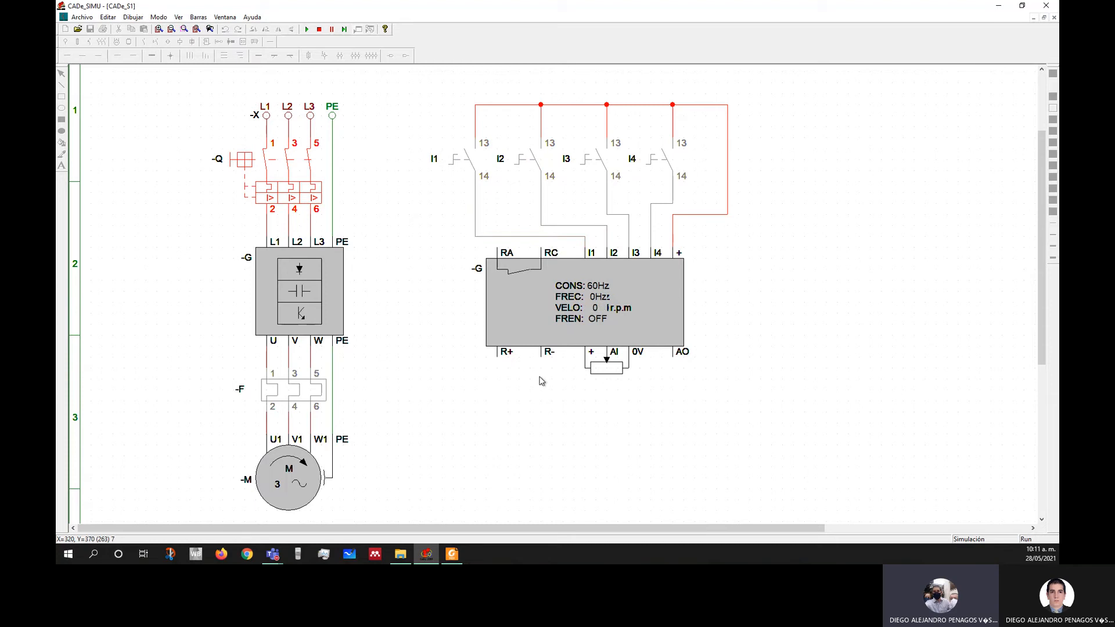
click(319, 29)
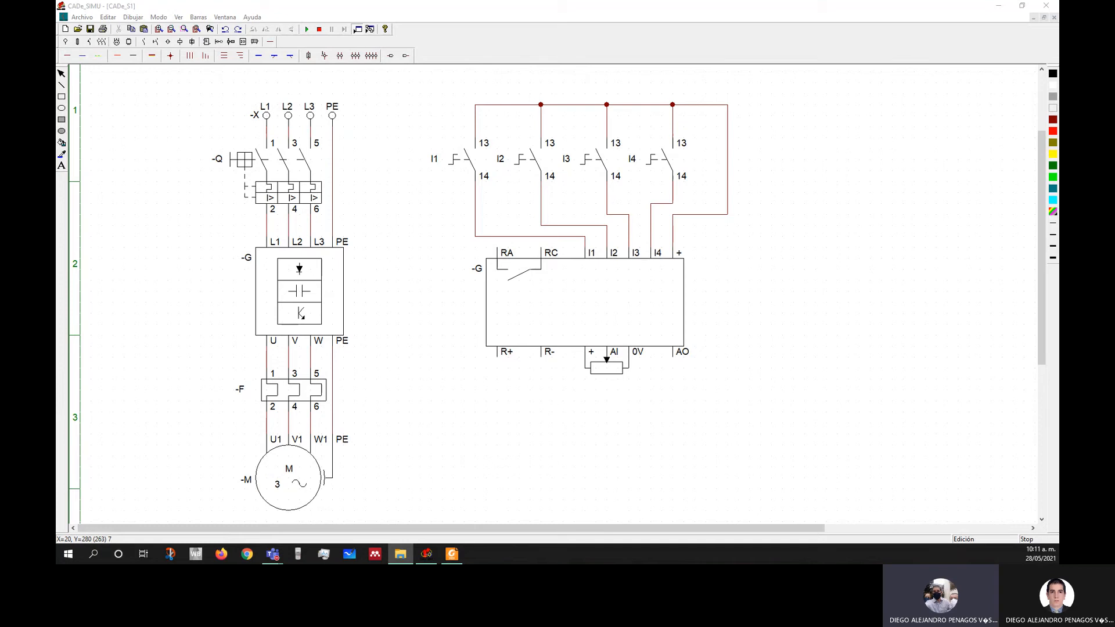
Step: Rename the three-pole breaker Q as DISYU
drag(312, 527, 395, 530)
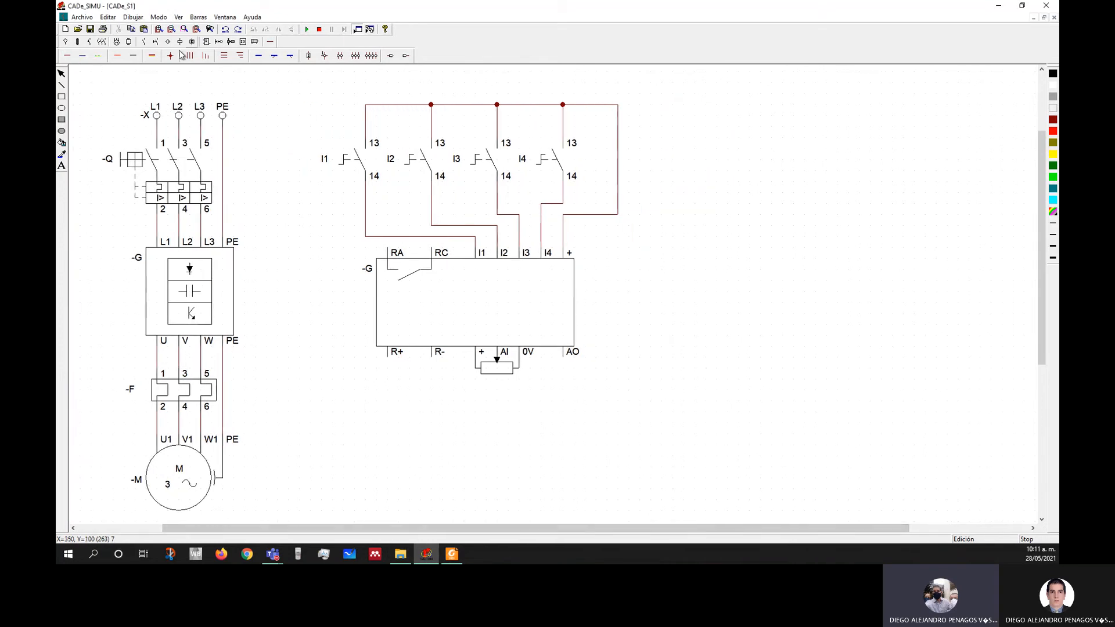
double_click(167, 172)
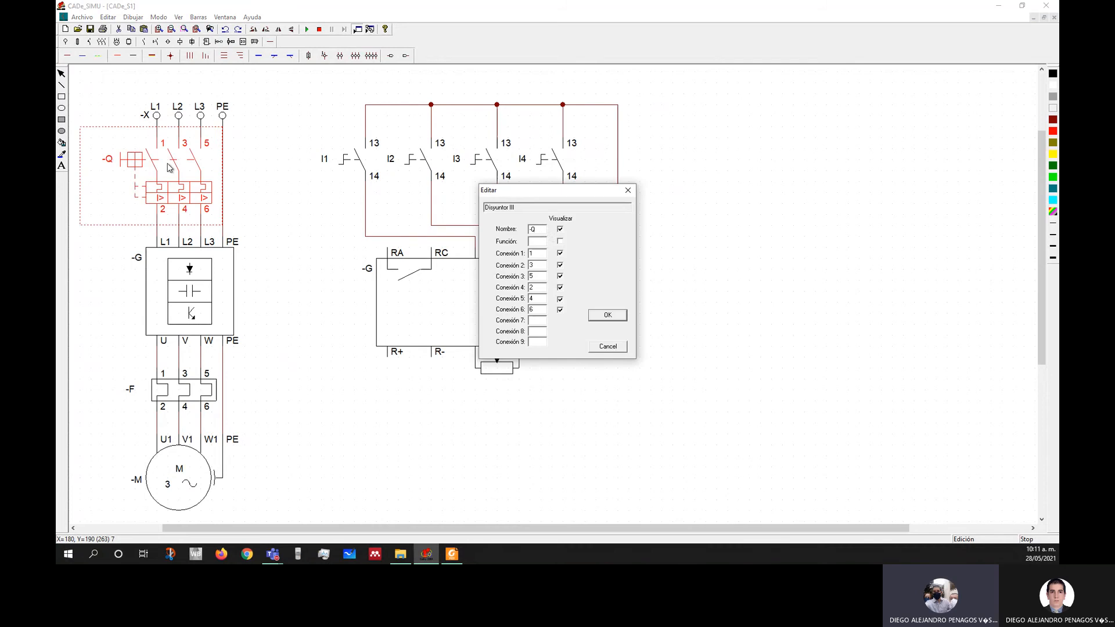
drag(532, 193, 739, 276)
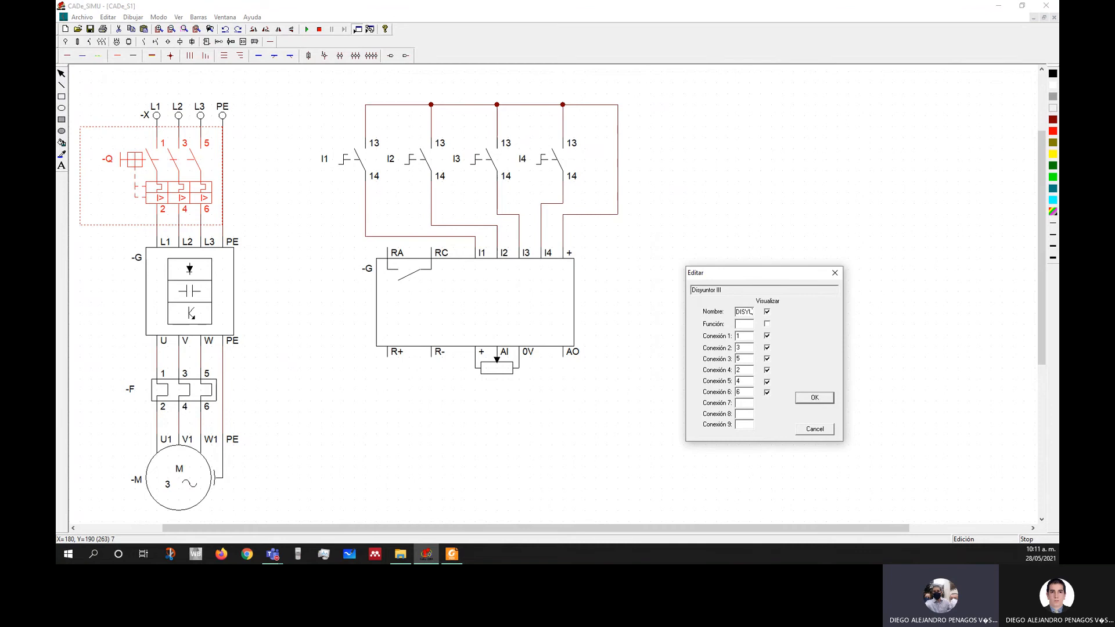
click(814, 397)
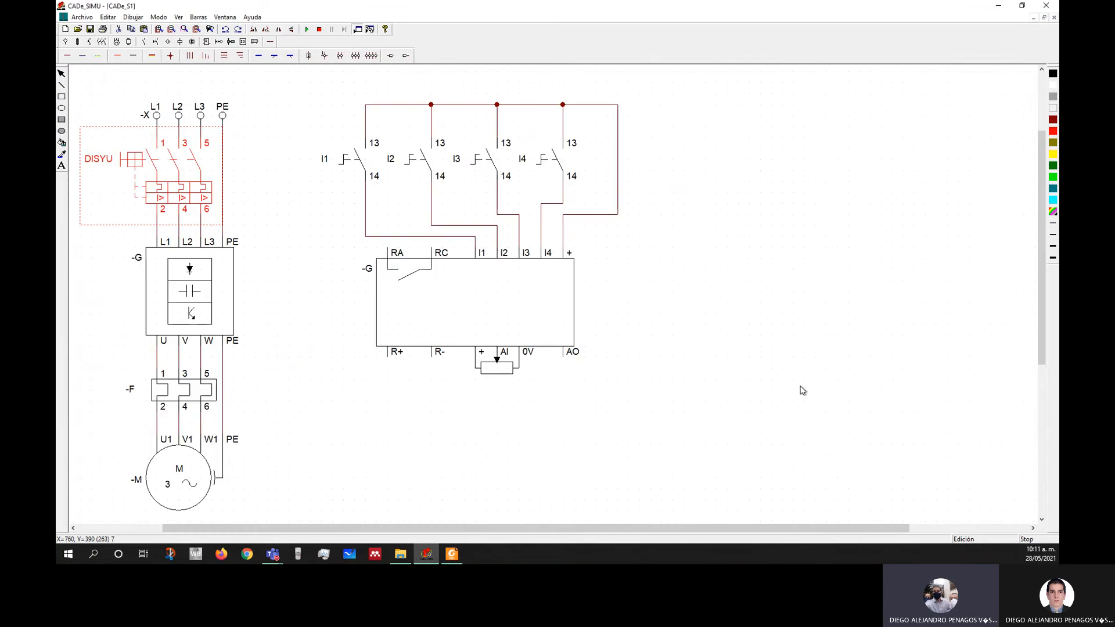
Step: Delete the four switches I1, I2, I3 and I4 from the control circuit
click(368, 192)
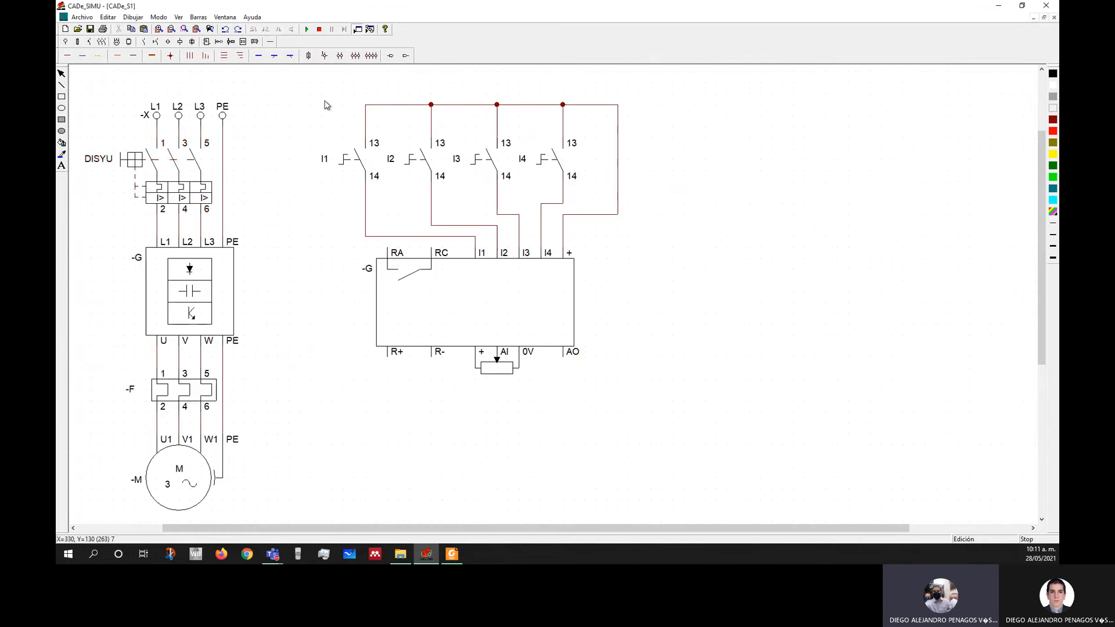
click(360, 162)
key(Delete)
click(428, 162)
key(Delete)
click(497, 166)
key(Delete)
click(545, 159)
key(Delete)
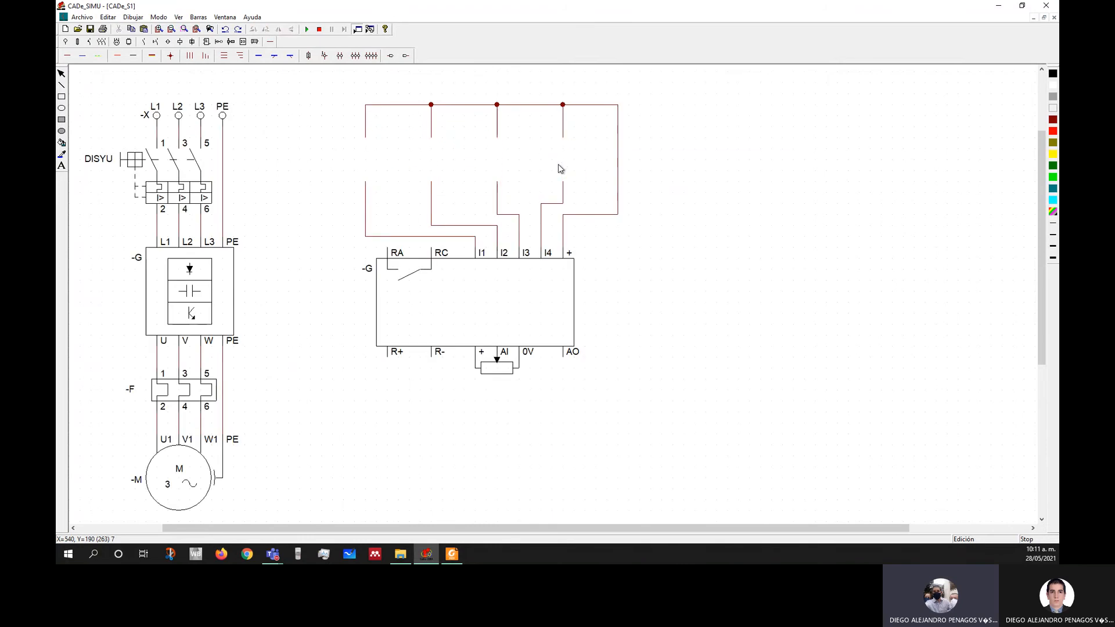
Step: Delete the vertical wire between the upper rail and the + terminal, and move the control block with its input wires down
scroll(475, 378, up, 1)
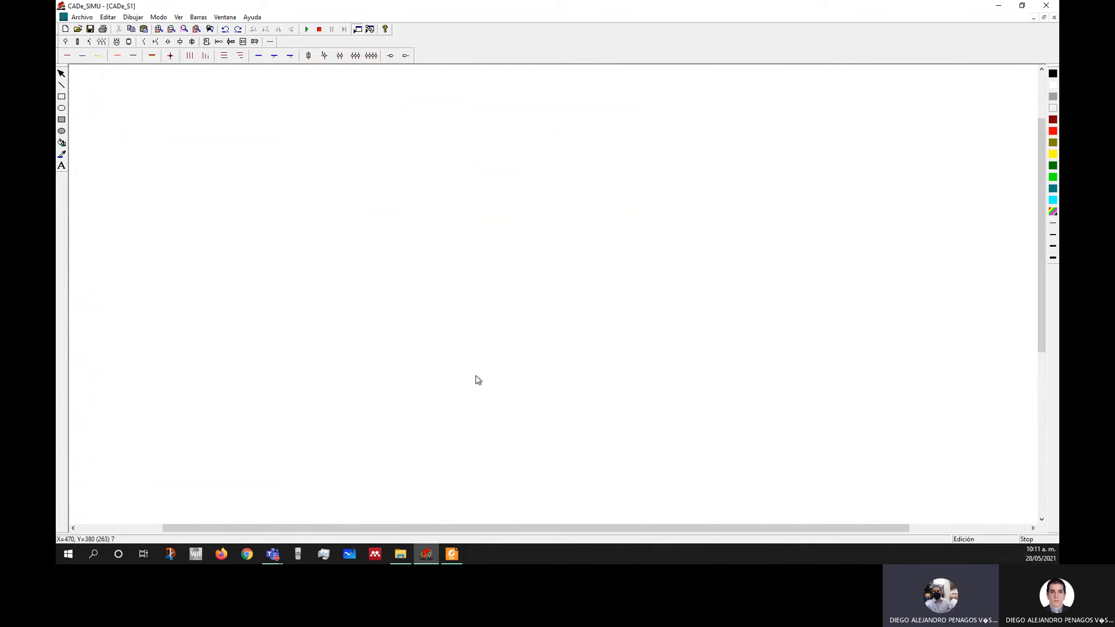
scroll(477, 380, down, 1)
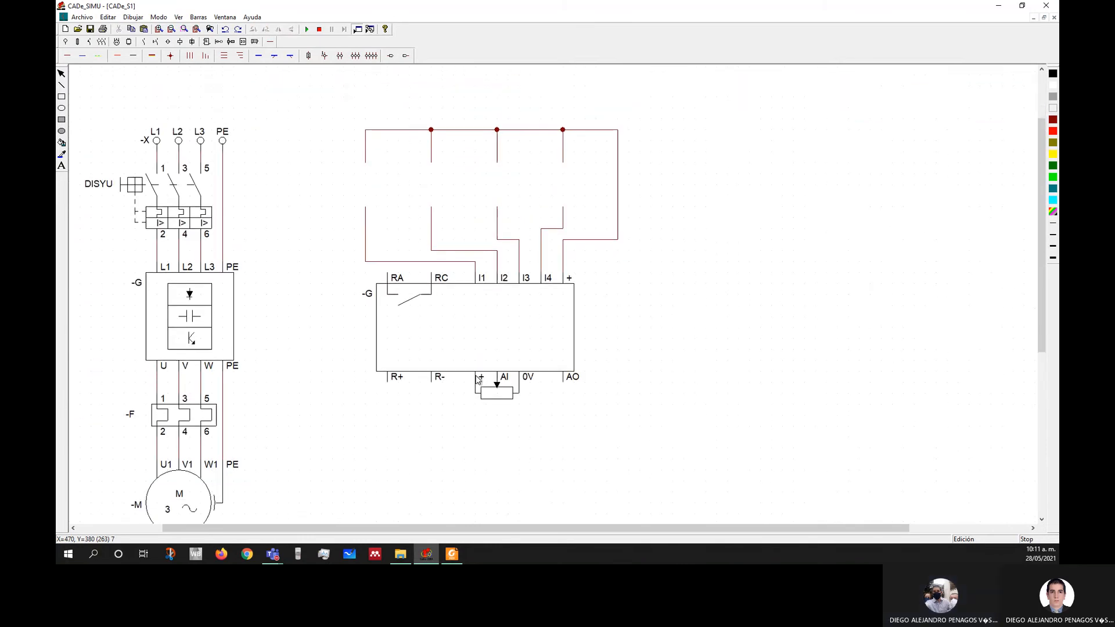
click(618, 165)
key(Delete)
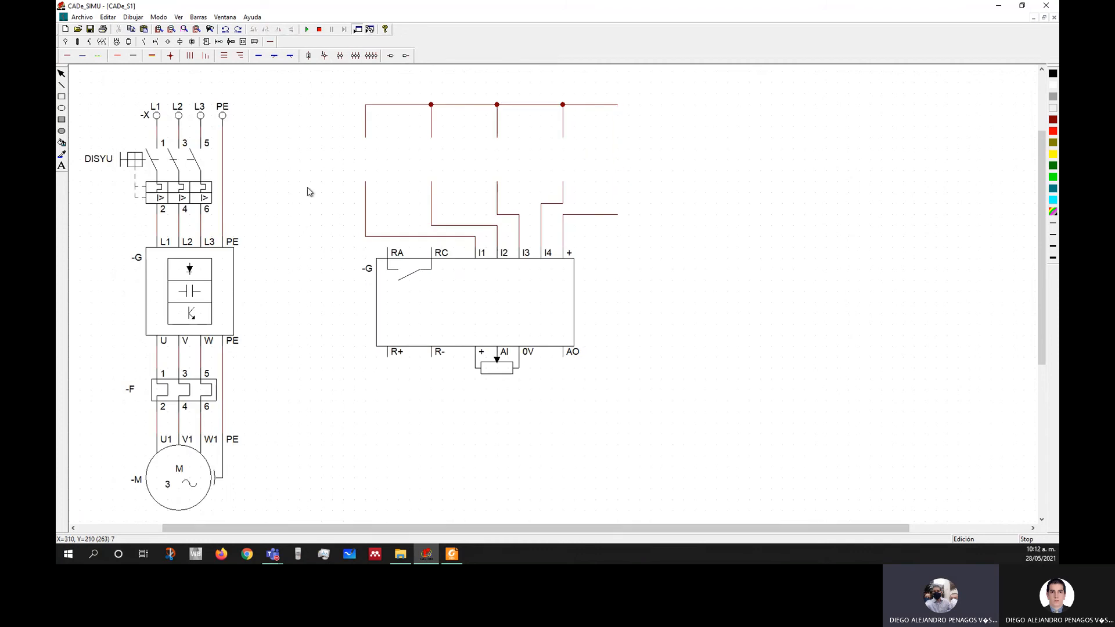
drag(503, 294, 500, 416)
click(727, 244)
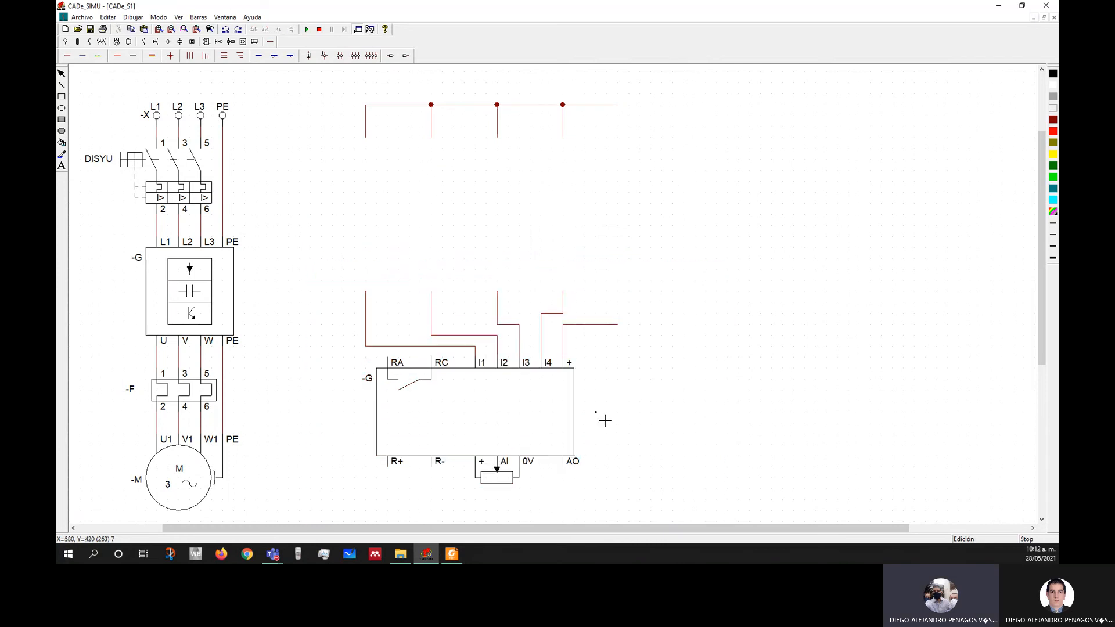
Step: Finish the + terminal wire with an upward vertical segment and move the whole drive control circuit closer to the power circuit
click(617, 292)
drag(300, 83, 728, 520)
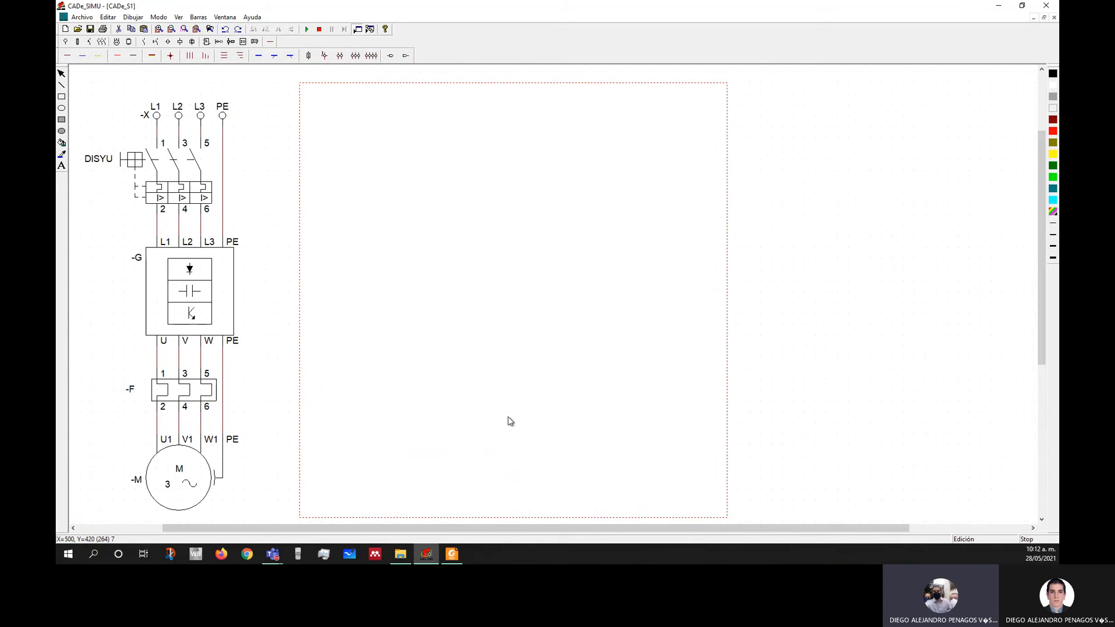
drag(509, 416, 453, 416)
click(834, 326)
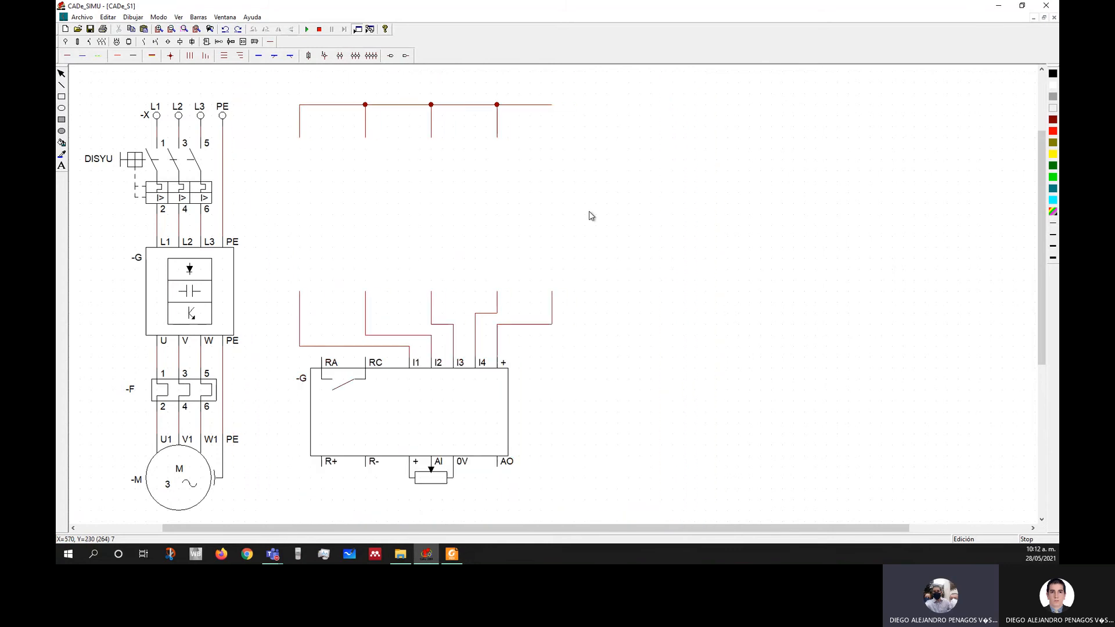
Step: Draw a vertical wire down from the open end of the upper rail and place a single-phase L supply terminal beside the control circuit
click(68, 55)
drag(557, 107, 557, 131)
click(65, 41)
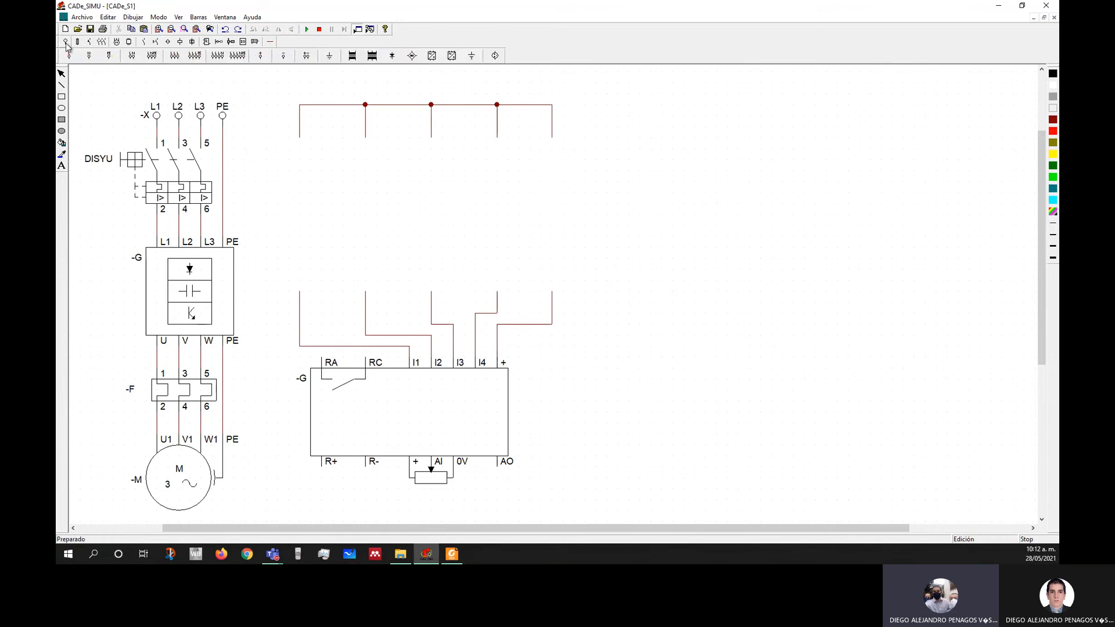
click(68, 55)
click(631, 116)
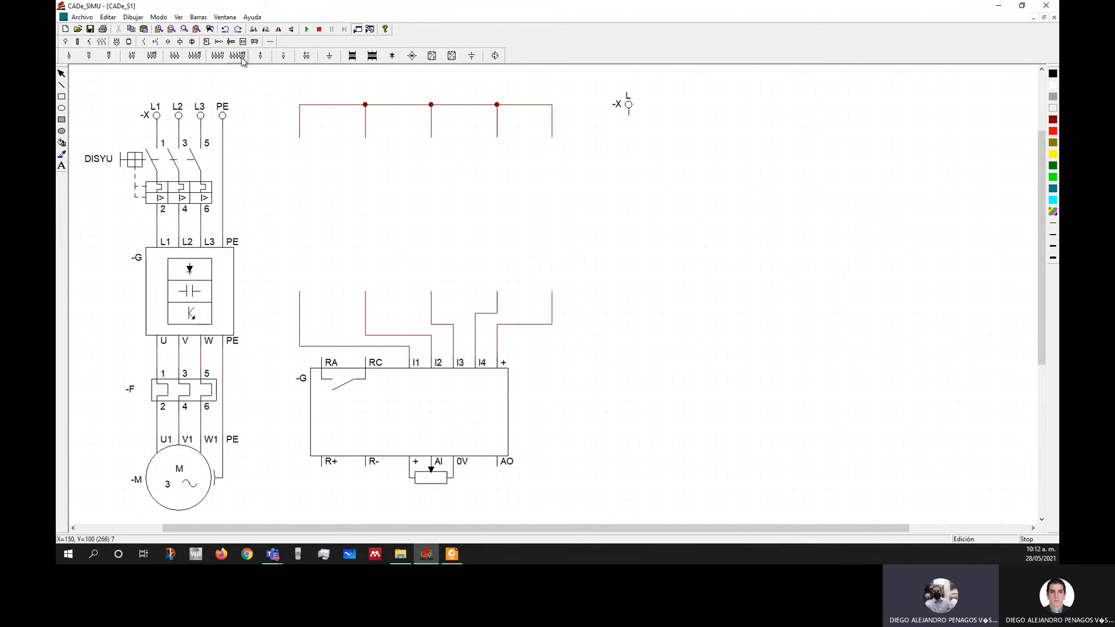
Step: Place two normally open switch contacts in a vertical line below the L supply terminal
click(155, 43)
click(183, 55)
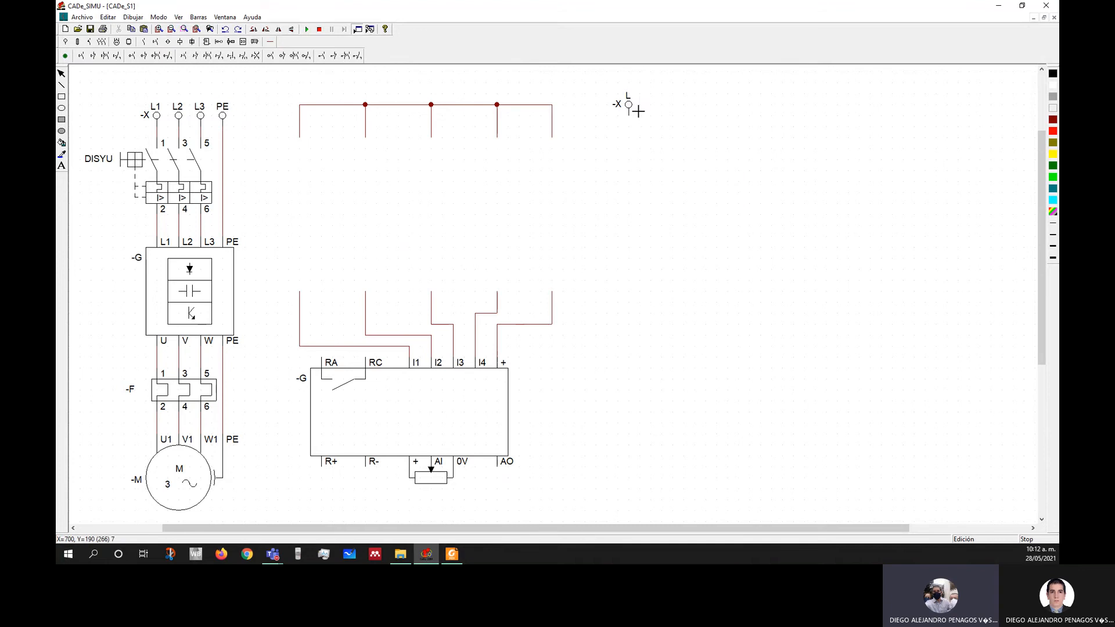
click(636, 132)
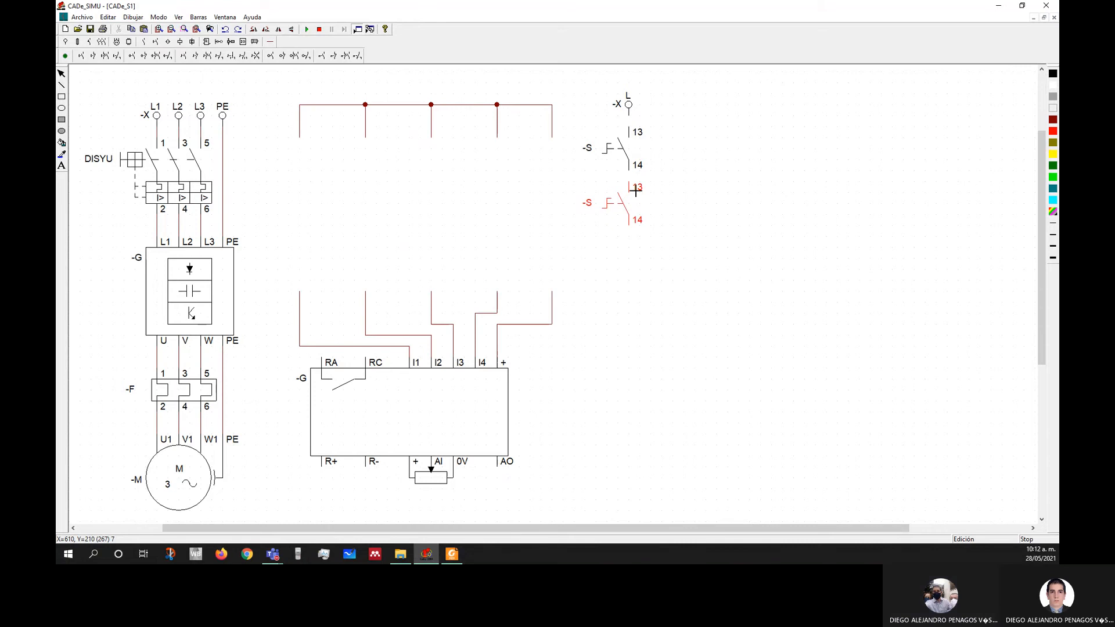
click(636, 192)
Step: Move both normally open switches slightly down to leave a larger gap below the L terminal
click(622, 157)
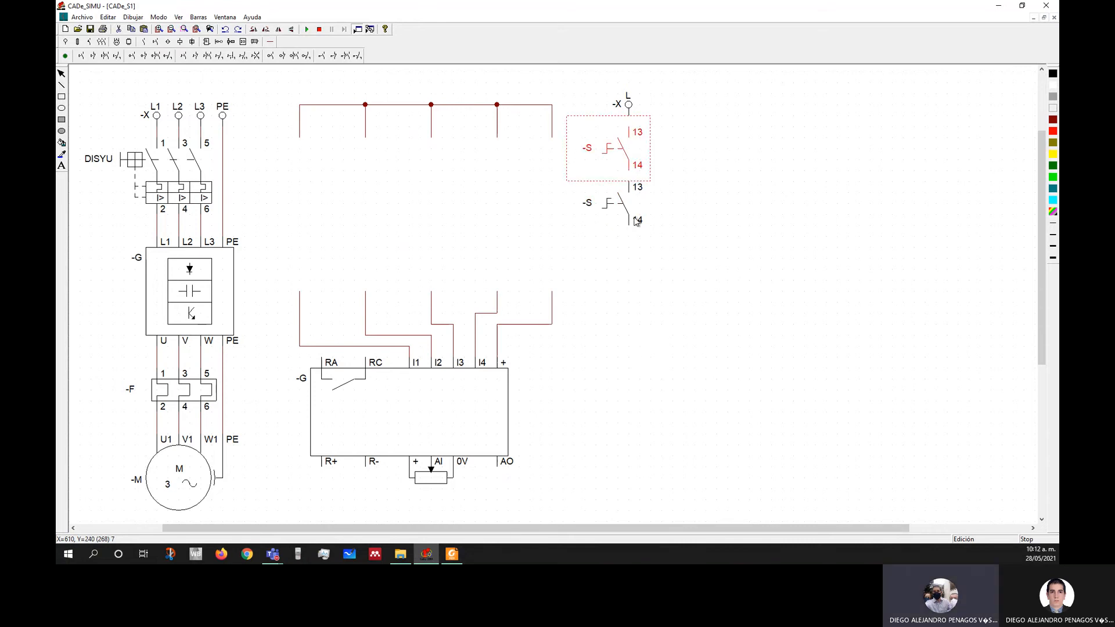
click(627, 209)
click(629, 159)
click(726, 206)
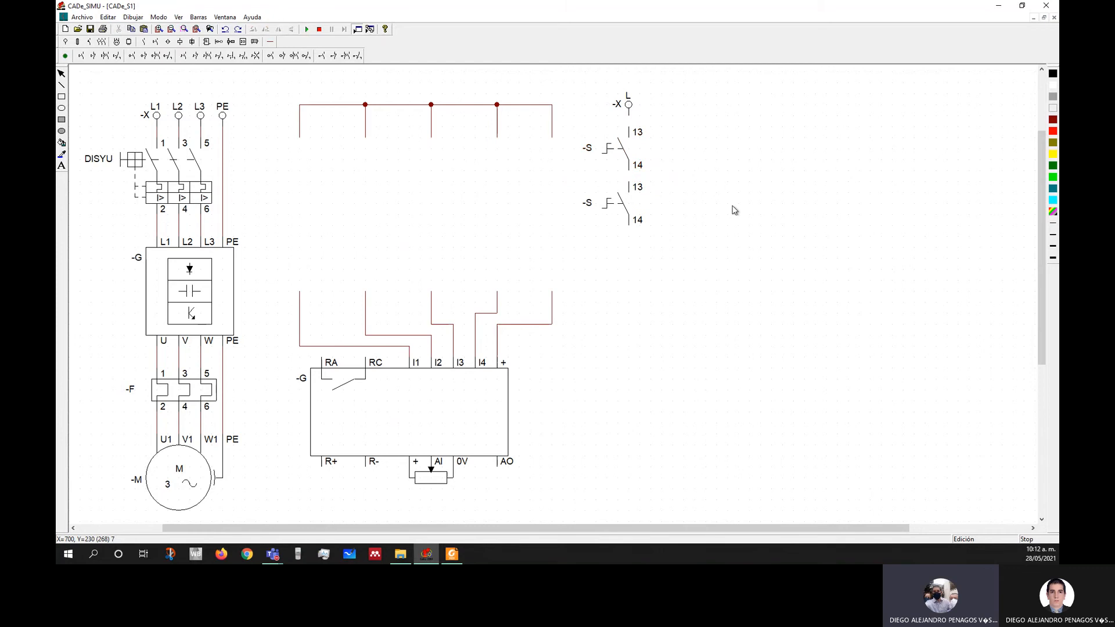
click(731, 208)
click(632, 202)
click(628, 154)
click(738, 167)
drag(569, 128, 687, 261)
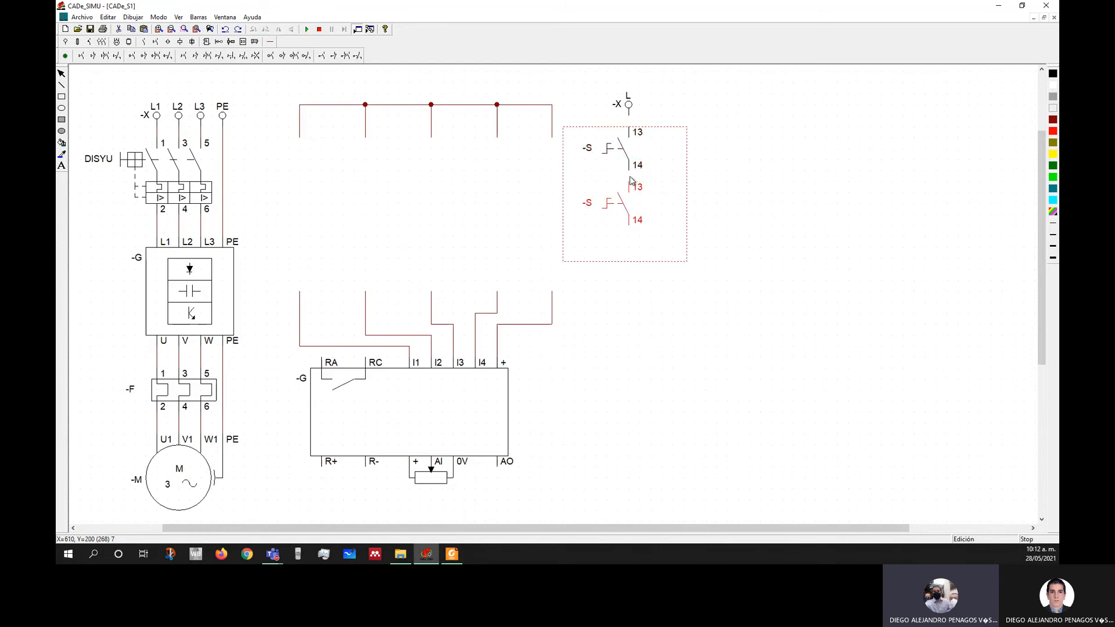
click(628, 152)
mouse_move(628, 154)
mouse_down()
mouse_move(623, 216)
mouse_move(634, 145)
mouse_move(636, 156)
mouse_up()
click(640, 146)
click(726, 180)
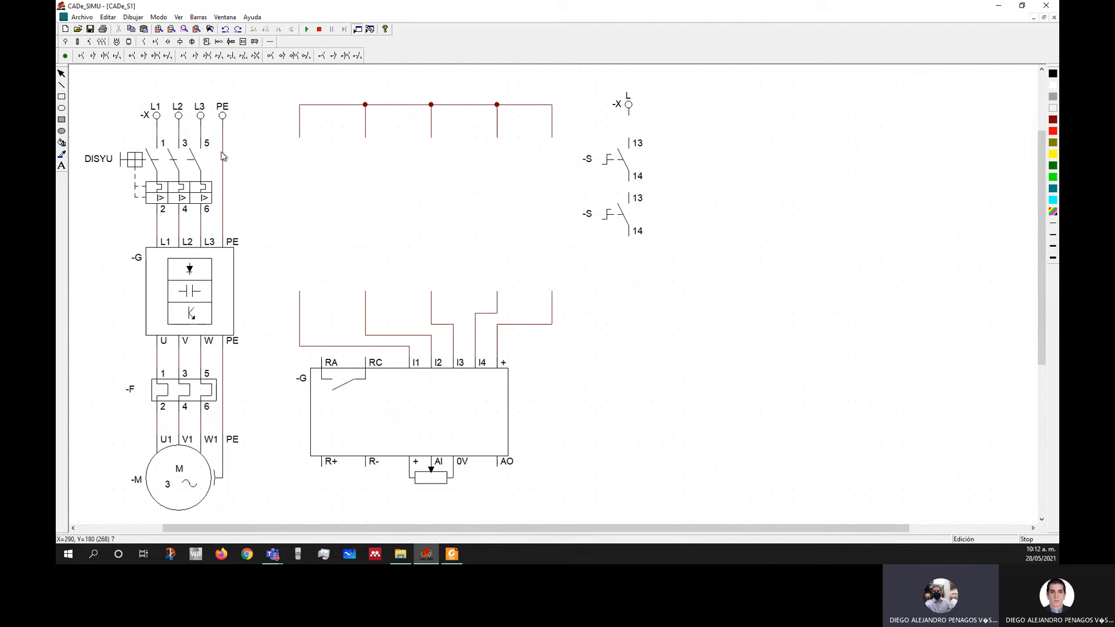
Step: Wire the L terminal to the upper switch and connect the upper switch's terminal 14 to the lower switch's terminal 13
click(270, 41)
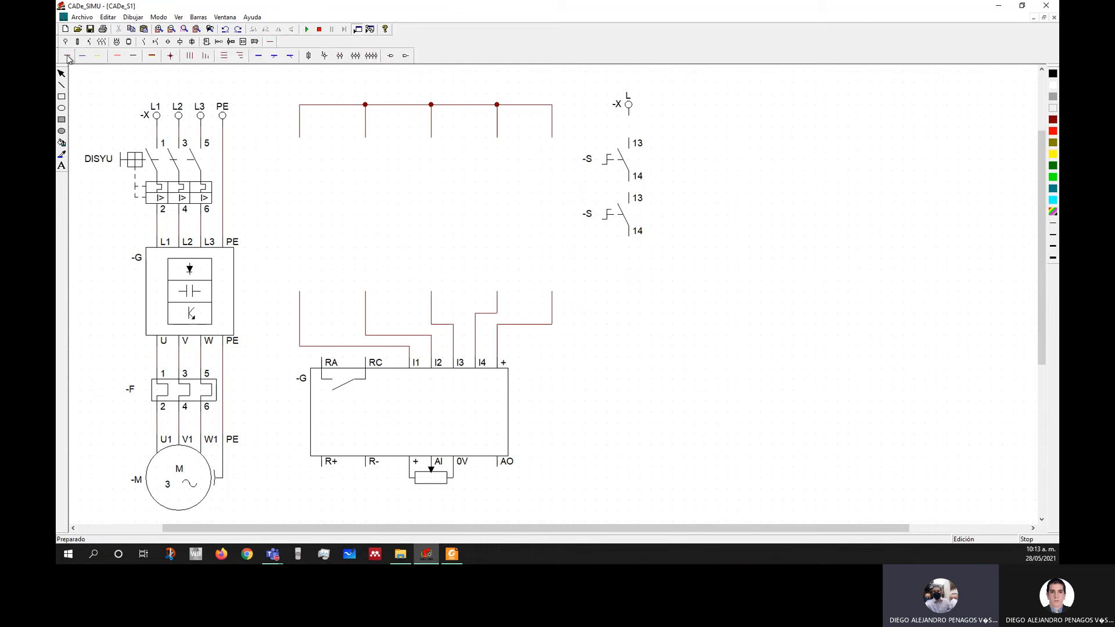
drag(631, 121, 630, 141)
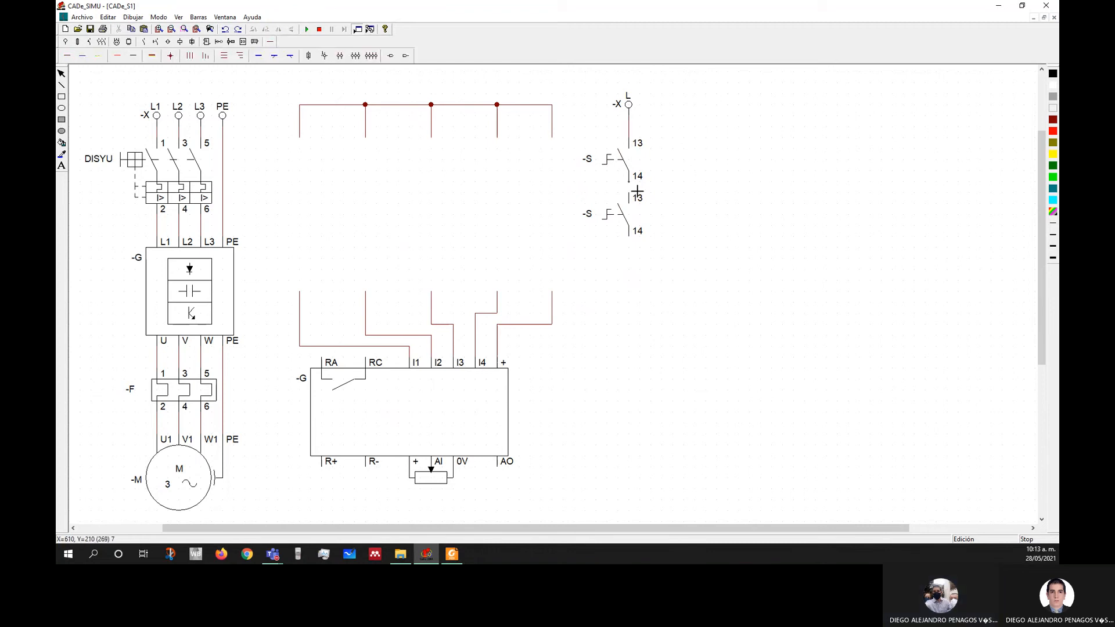
drag(633, 199, 632, 199)
right_click(720, 237)
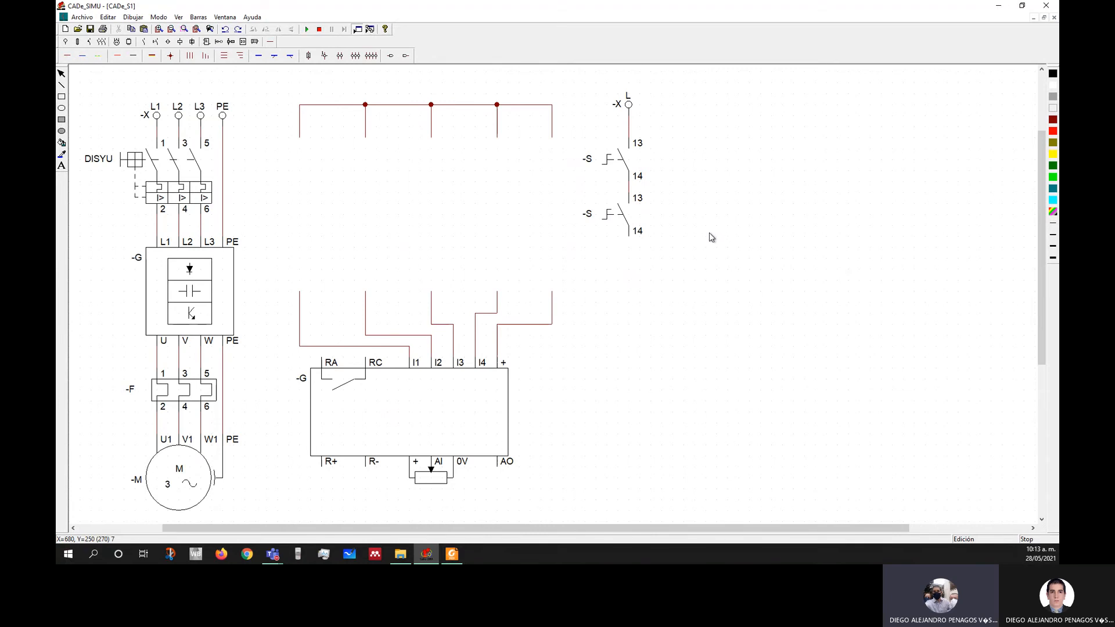
Step: Replace the lower switch with a normally closed switch contact and wire it to terminal 14 of the upper switch
click(623, 216)
key(Delete)
click(143, 41)
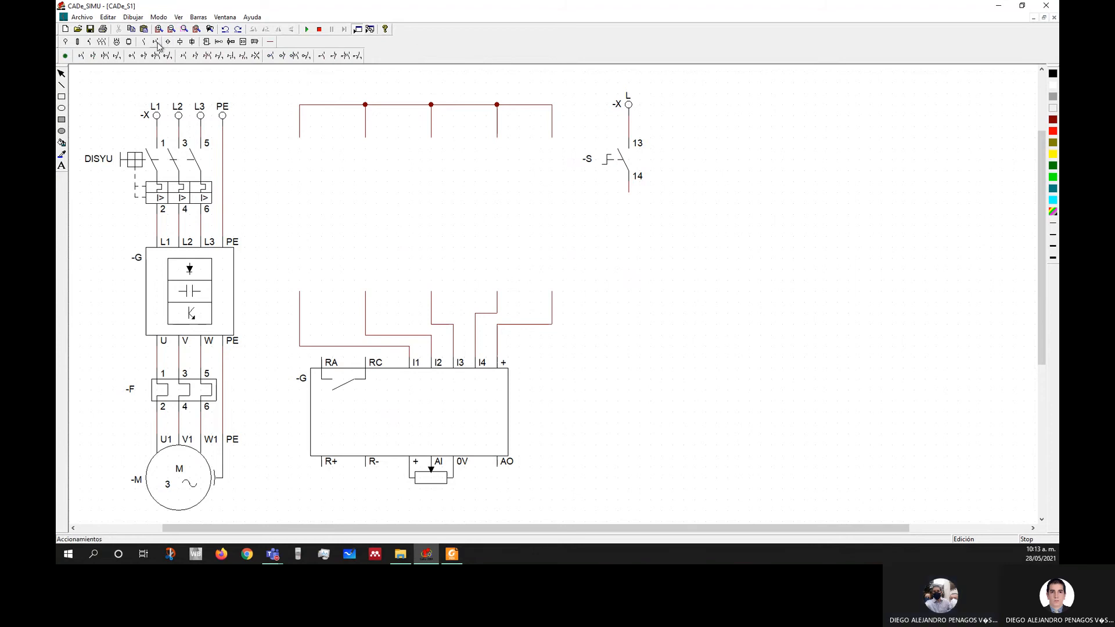
click(194, 55)
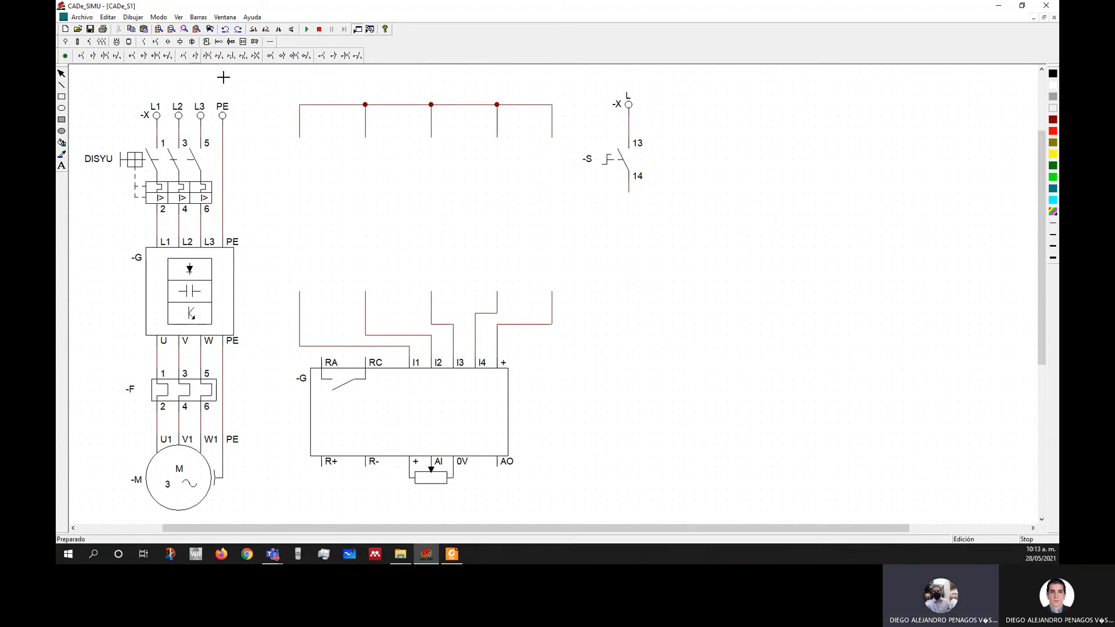
click(634, 212)
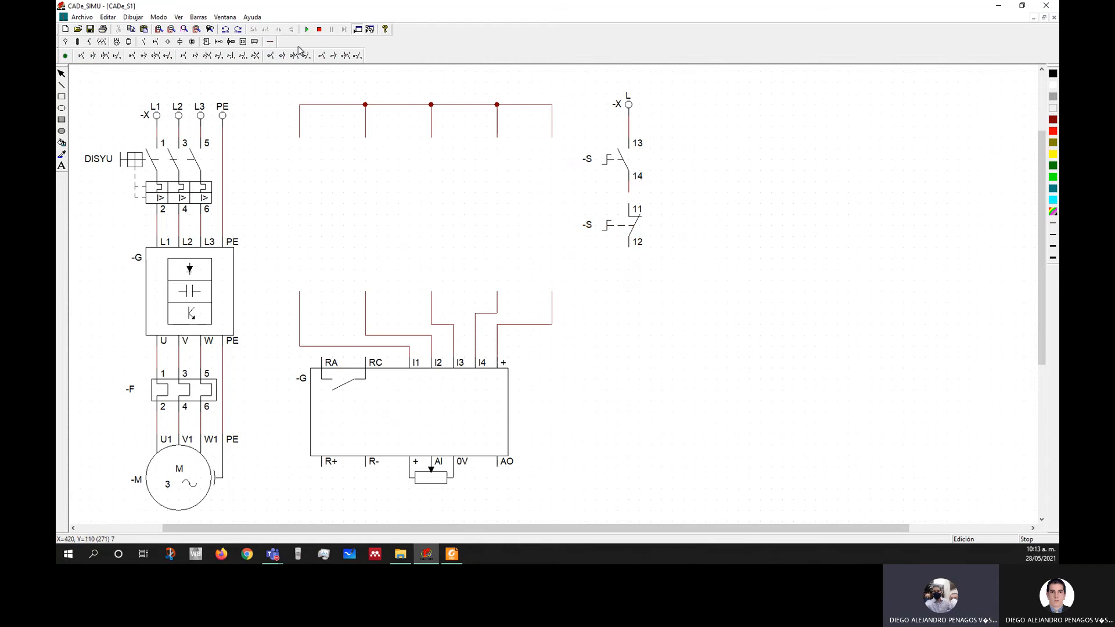
click(269, 43)
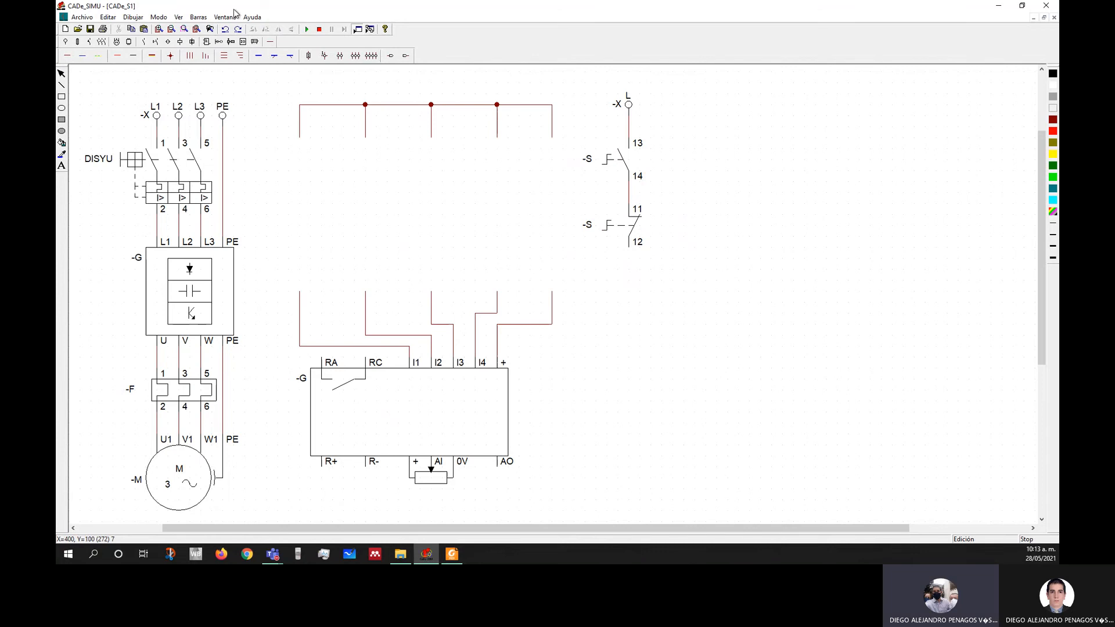
Step: Place a normally open pushbutton below the normally closed switch and shift it slightly down
click(157, 43)
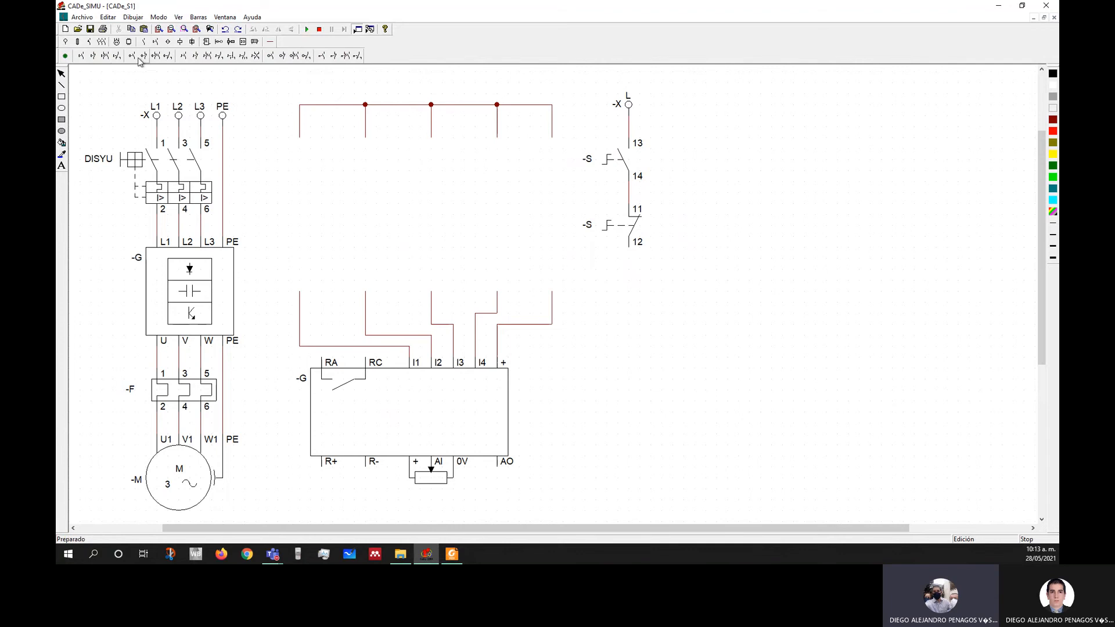
click(93, 56)
click(629, 261)
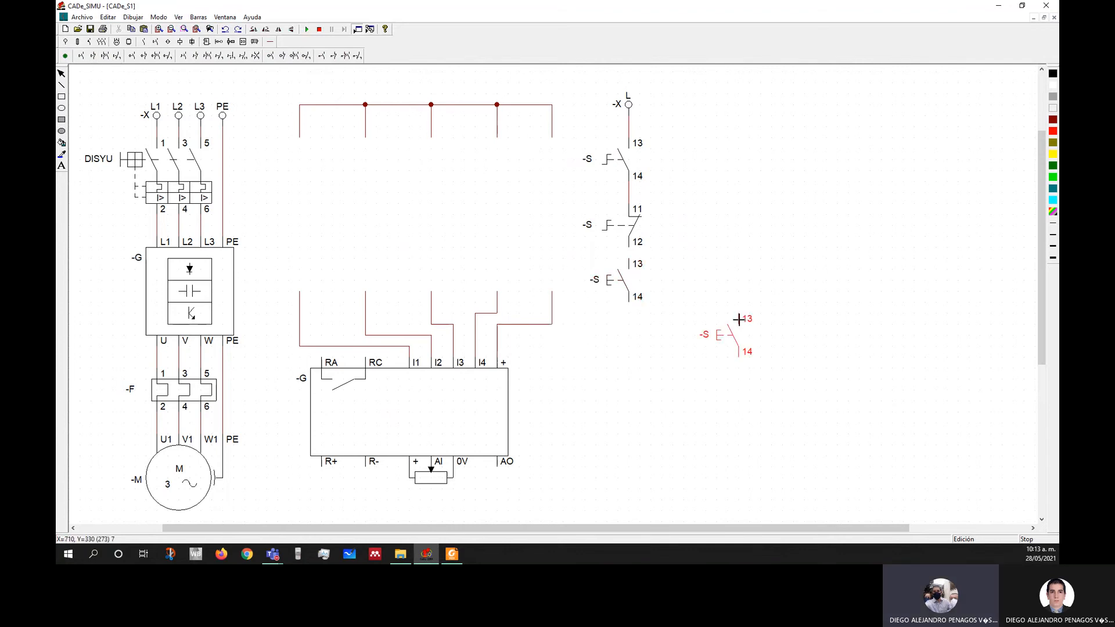
key(Escape)
drag(631, 284, 632, 295)
click(678, 299)
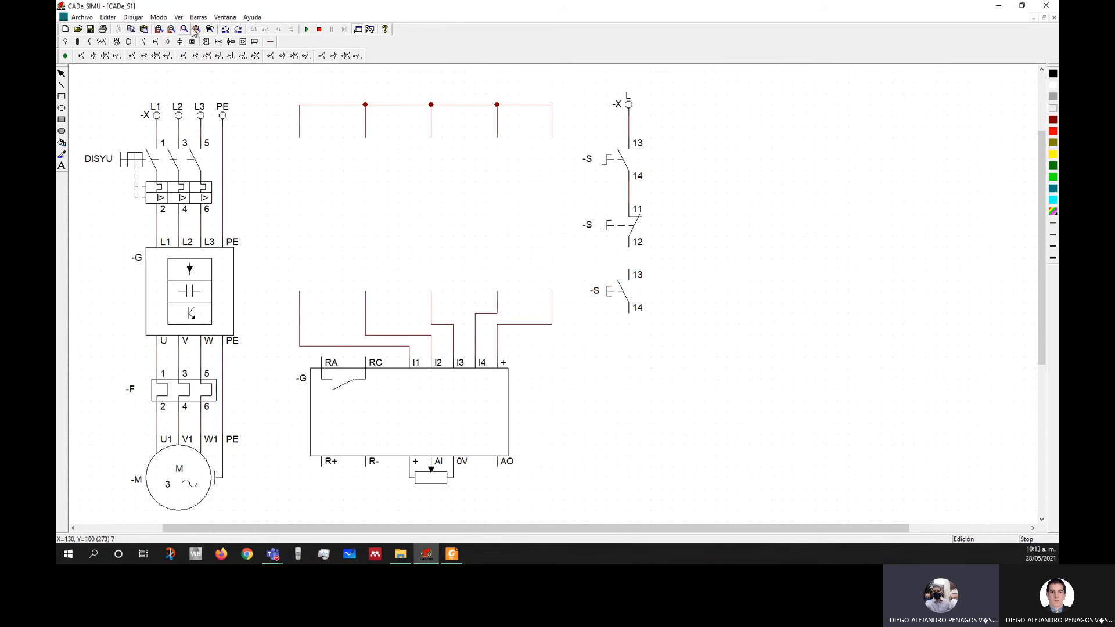
Step: Wire terminal 12 of the normally closed switch to terminal 13 of the pushbutton
click(270, 42)
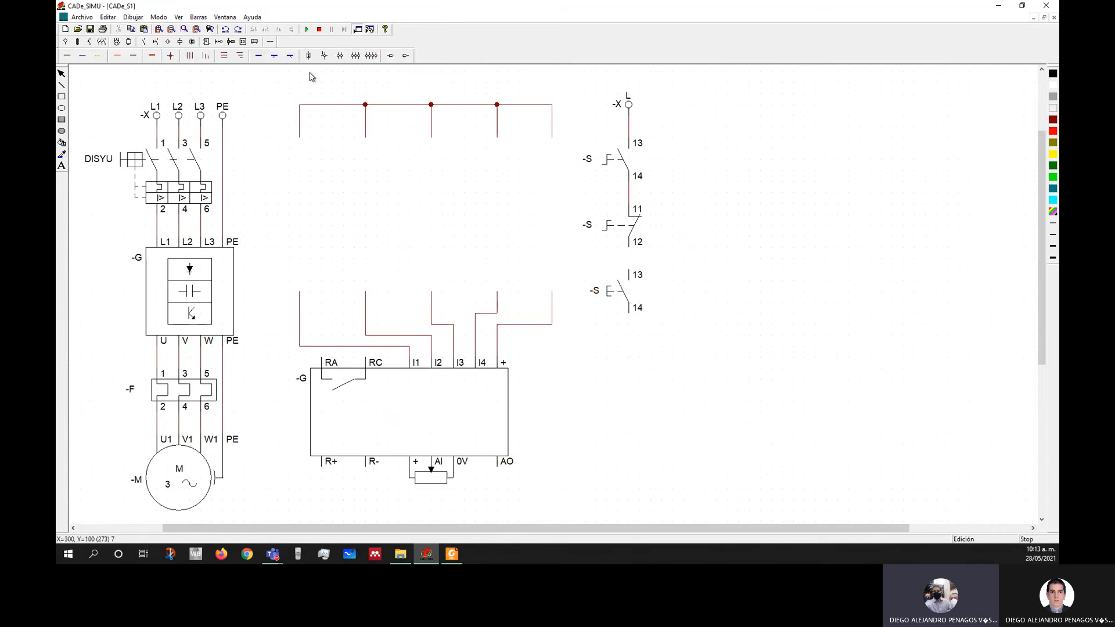
click(67, 56)
drag(633, 257, 633, 271)
right_click(761, 297)
Step: Place a normally open auxiliary contact K beside the pushbutton
click(101, 42)
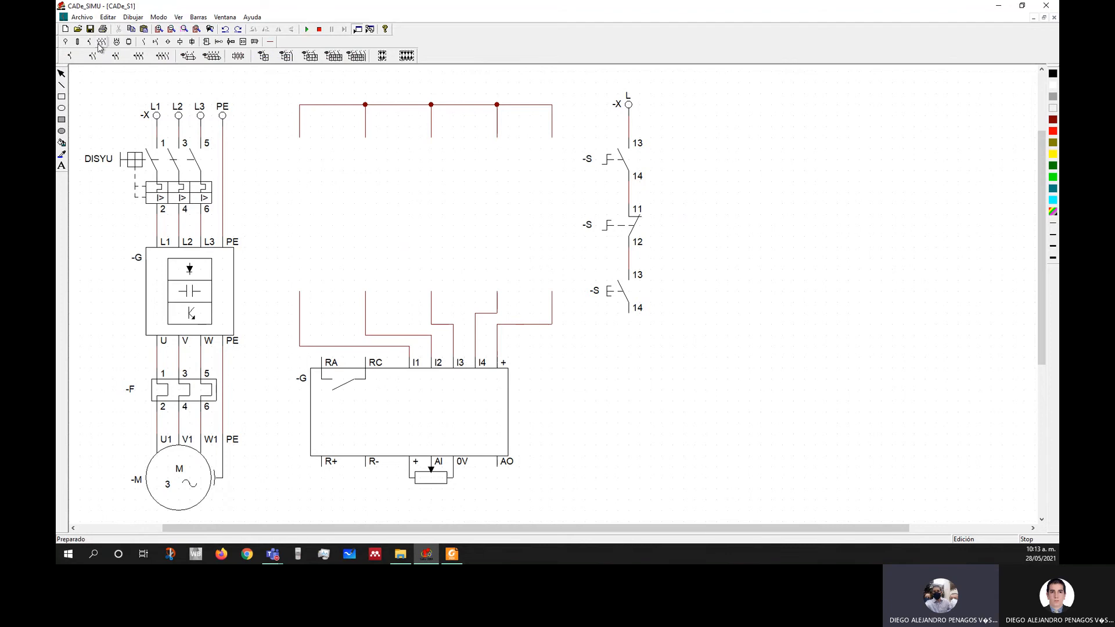
click(100, 43)
click(66, 55)
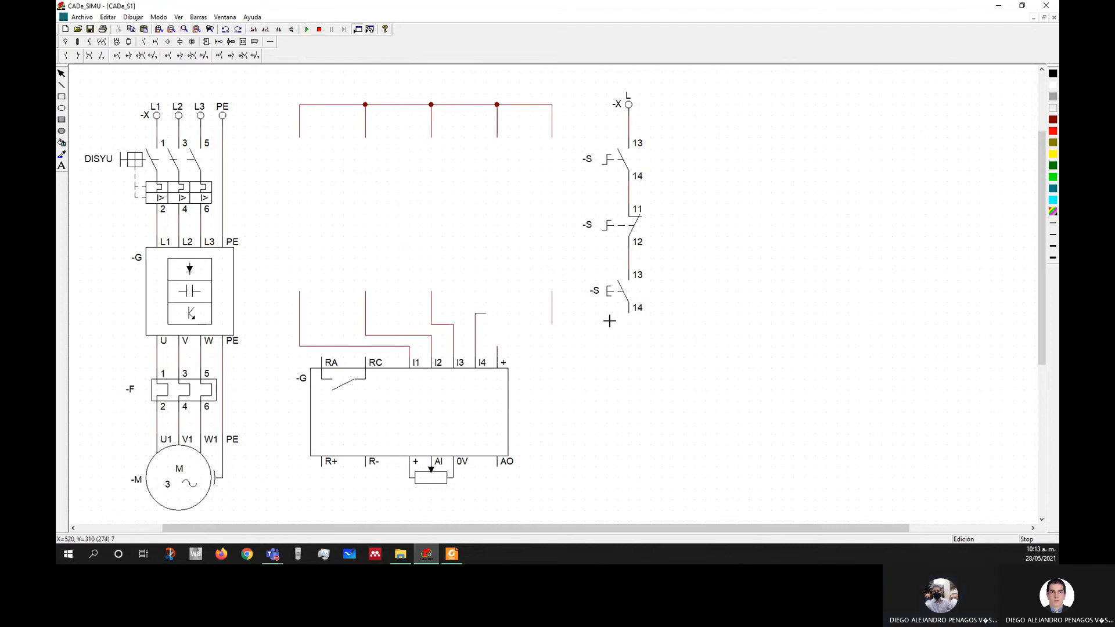
click(684, 277)
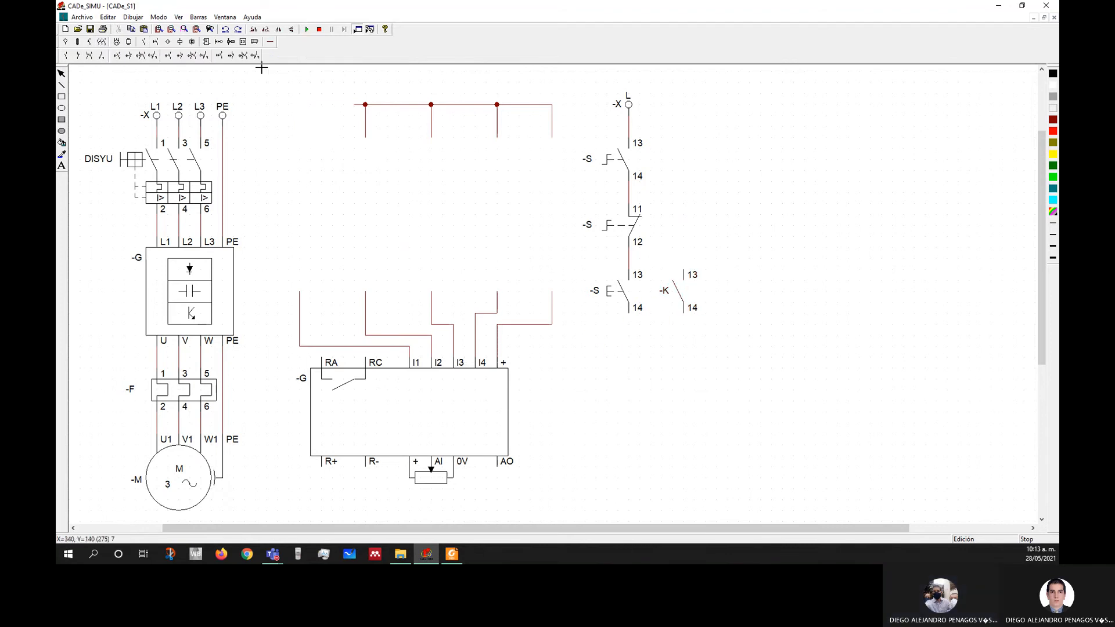
Step: Wire terminal 13 of the auxiliary contact to the line between the normally closed switch and the pushbutton
click(270, 41)
click(66, 55)
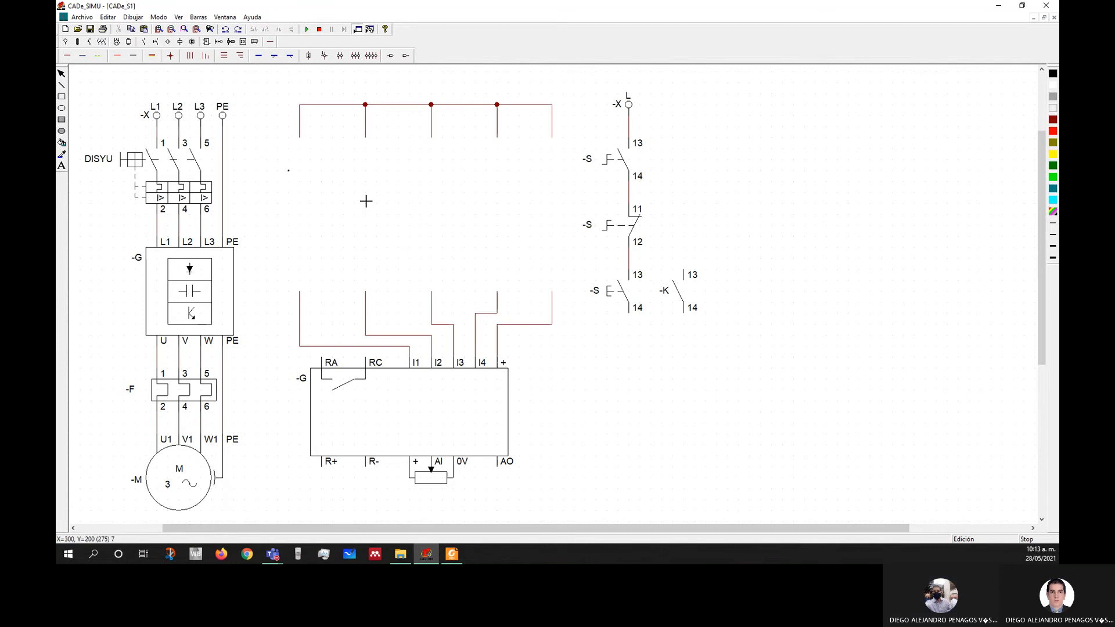
drag(686, 262, 628, 258)
right_click(808, 284)
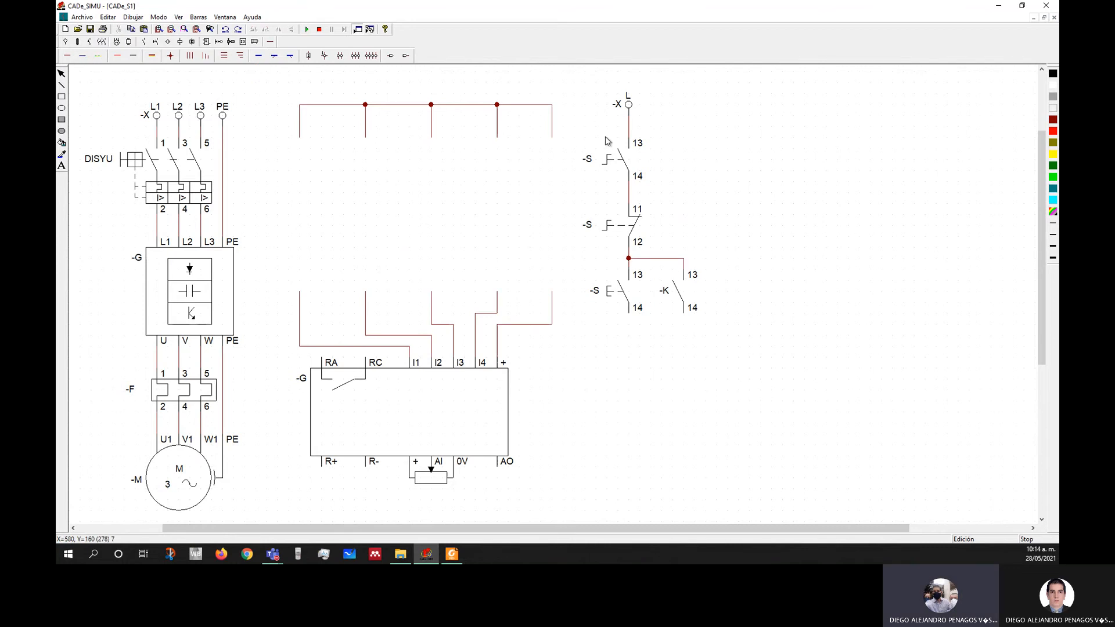
Step: Name the normally open switch DISYU, the normally closed switch STOP and the pushbutton START
double_click(614, 159)
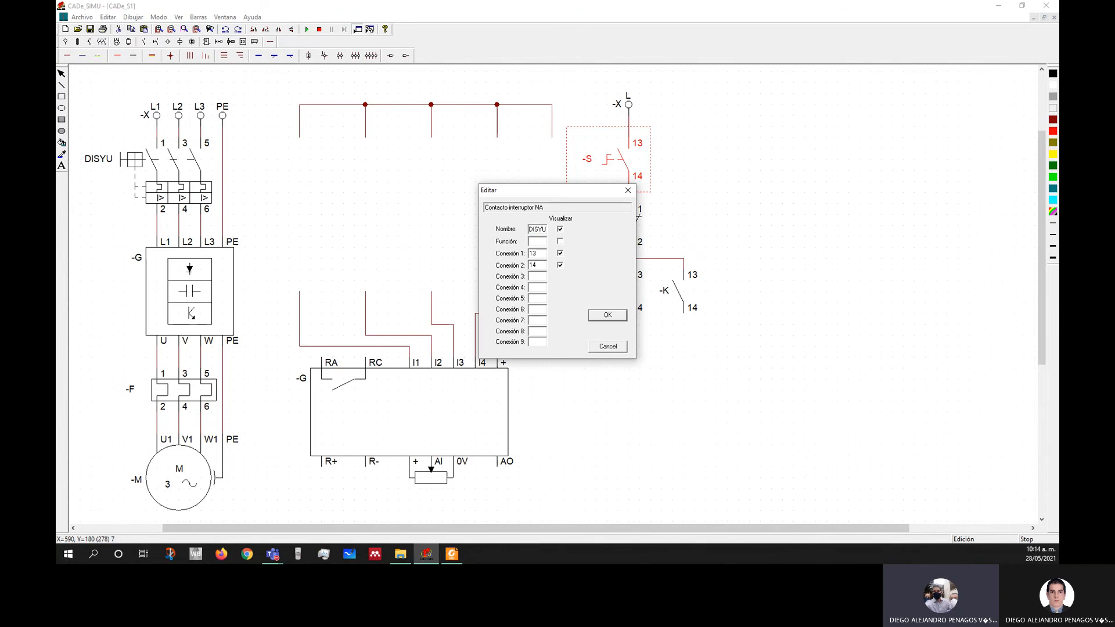
key(Return)
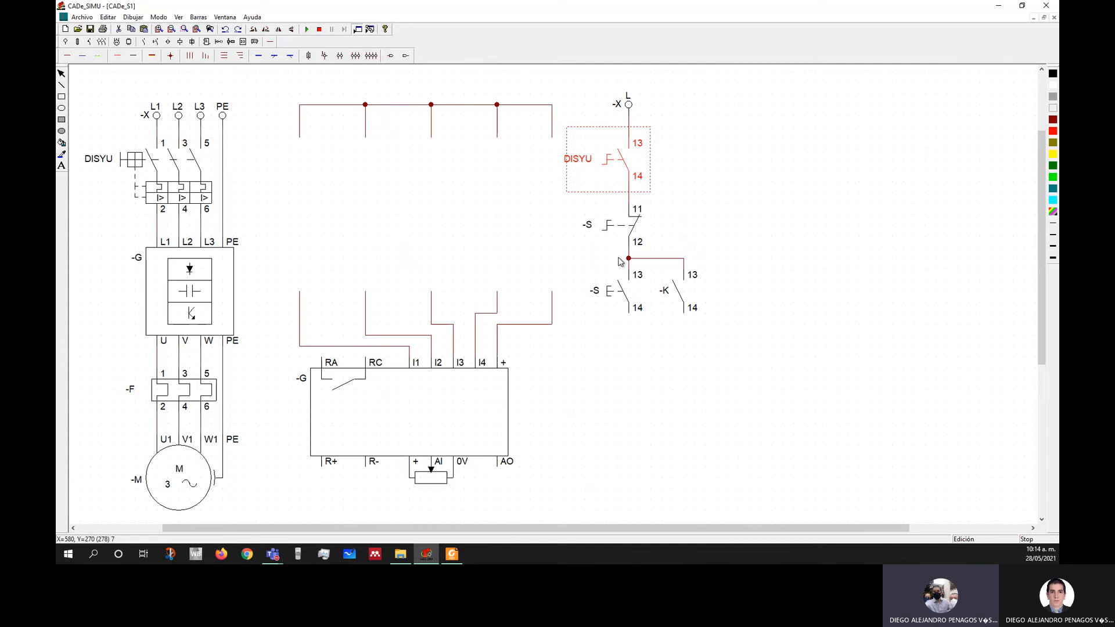
double_click(609, 225)
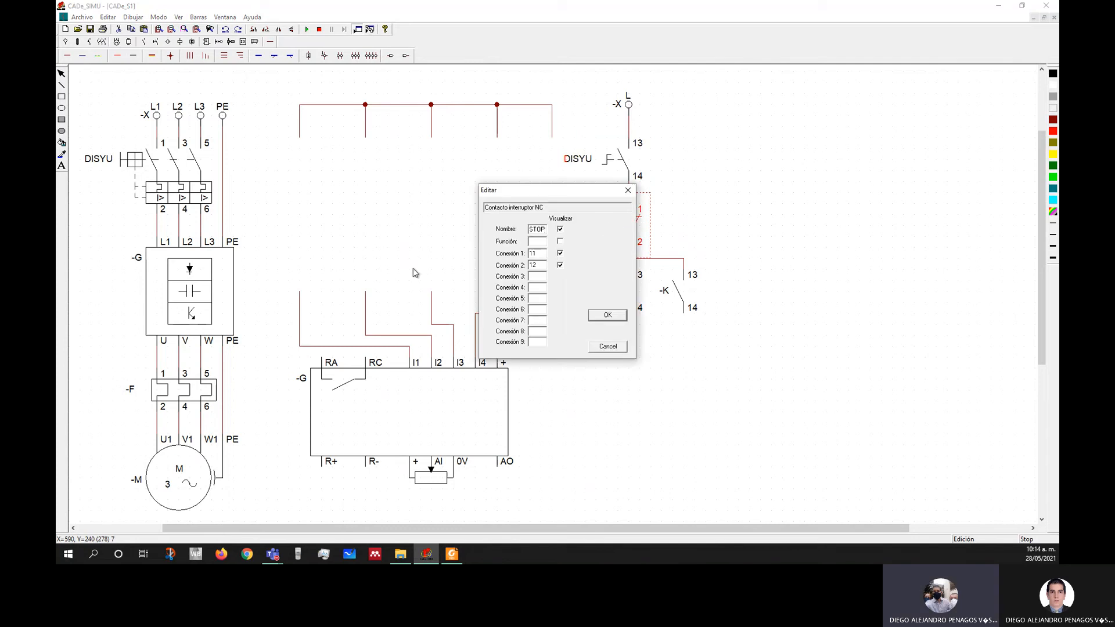
key(Return)
double_click(607, 294)
key(Return)
Step: Rename the auxiliary contact beside START as K1
double_click(677, 296)
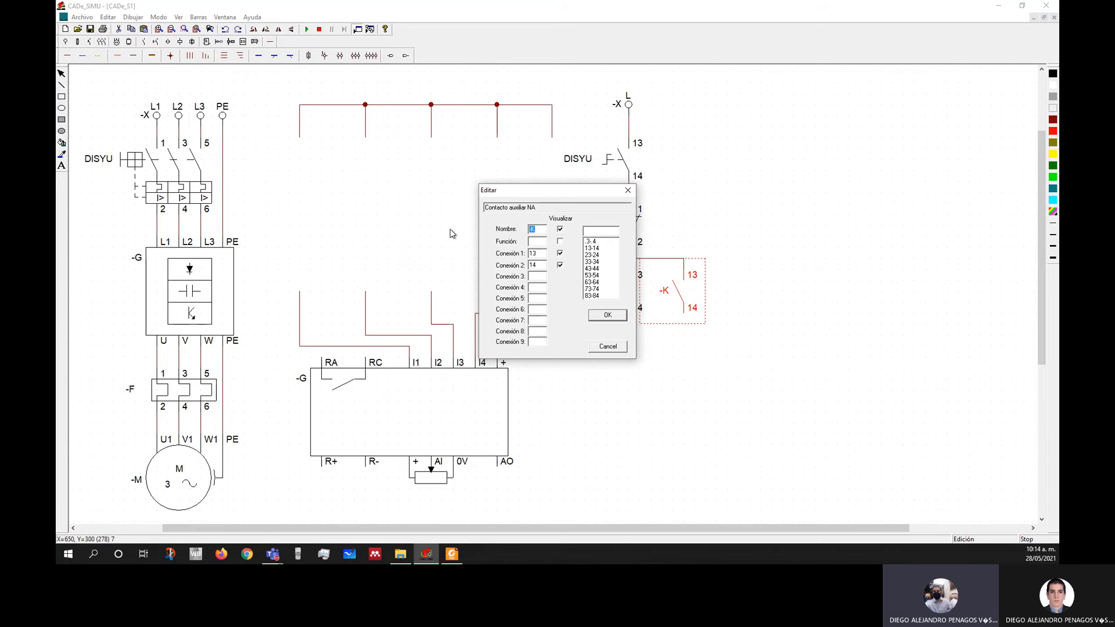
text(K1)
click(619, 317)
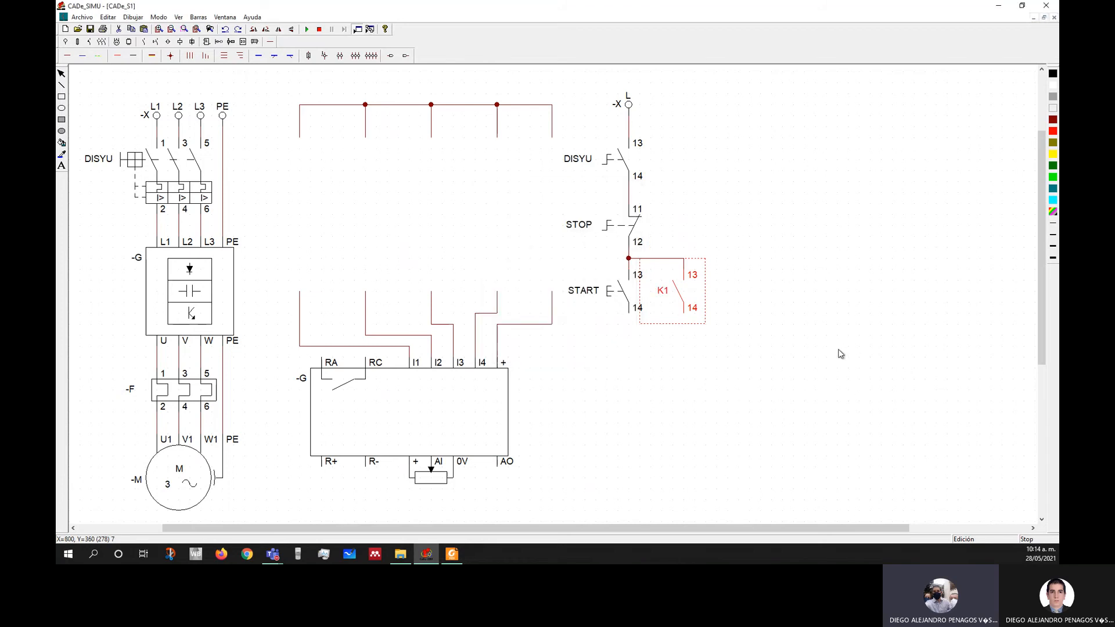
click(738, 316)
Step: Place a normally closed auxiliary contact K below the START pushbutton
click(93, 43)
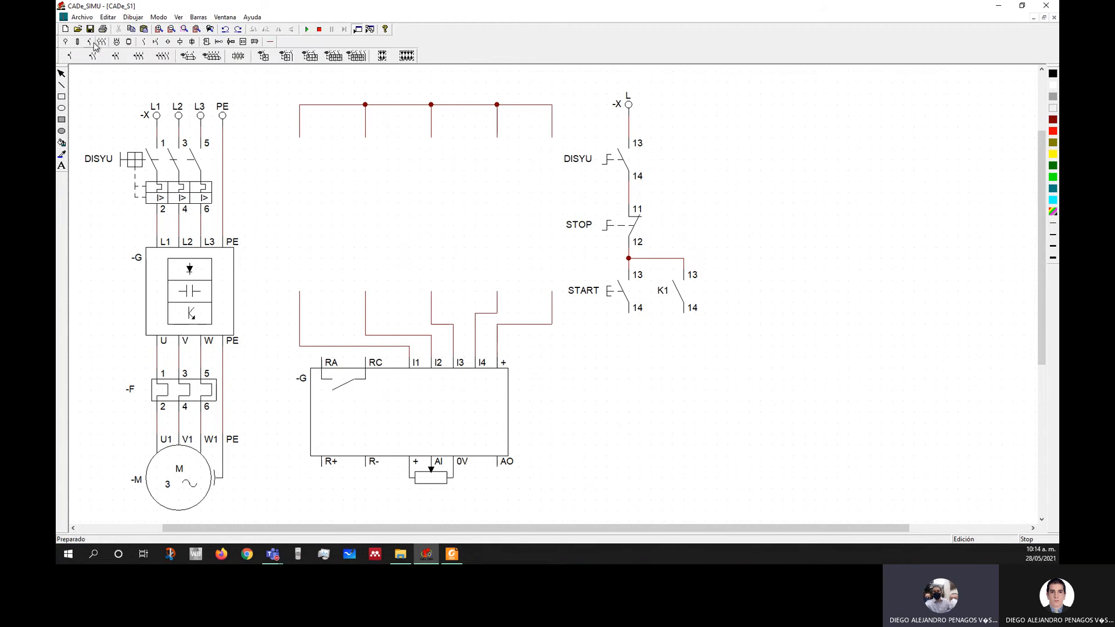
click(89, 42)
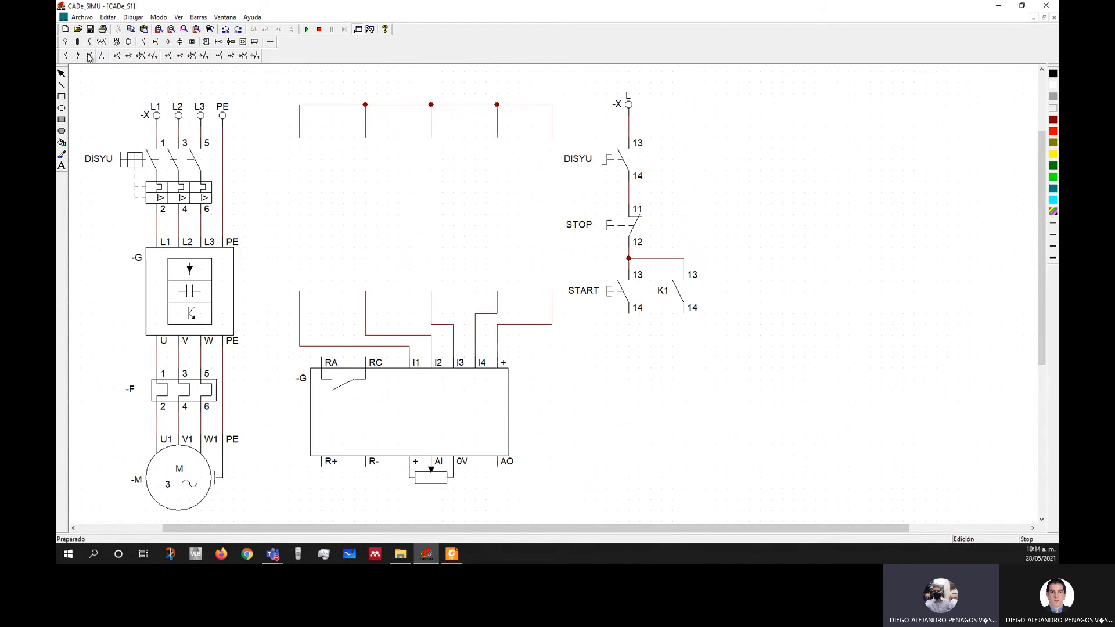
click(89, 57)
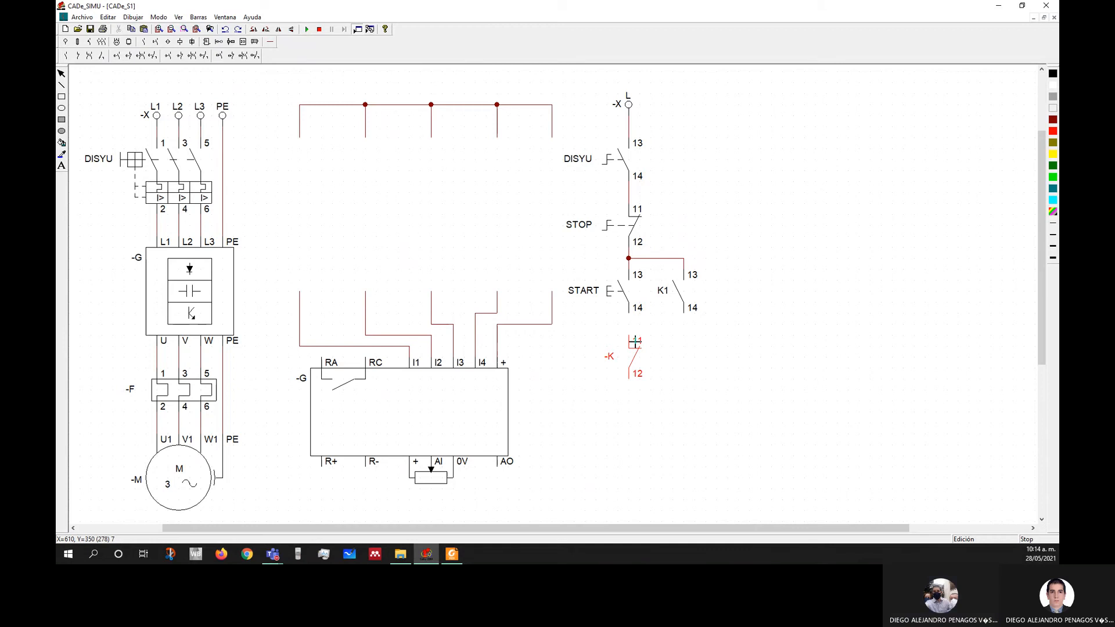
click(634, 343)
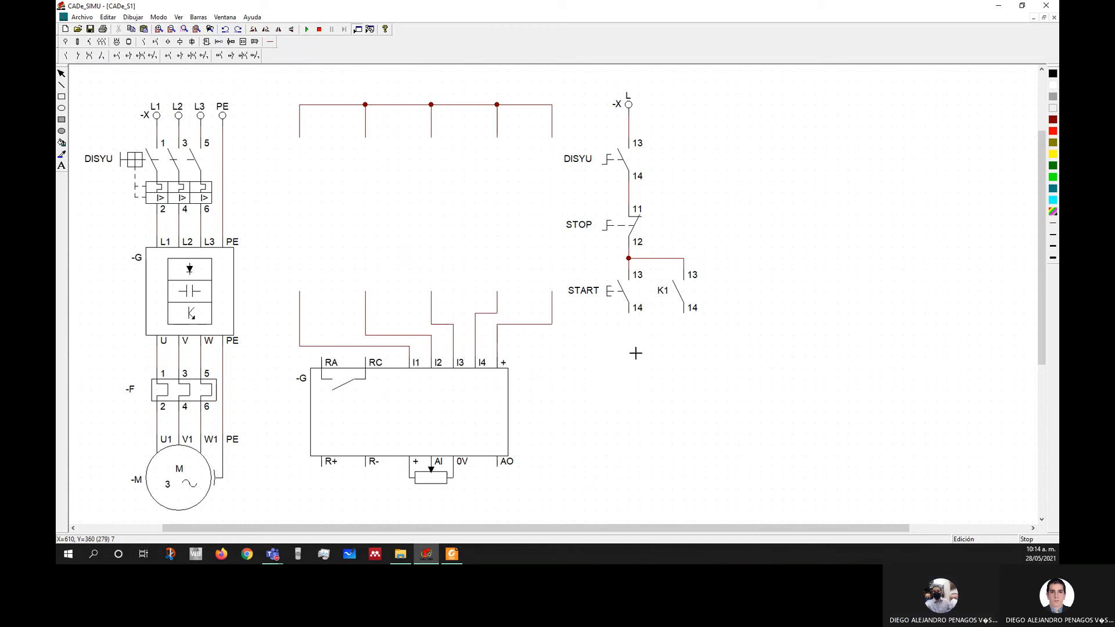
Step: Wire terminals 14 of START and contact K1 to the normally closed contact below, and rename that contact K2
click(271, 41)
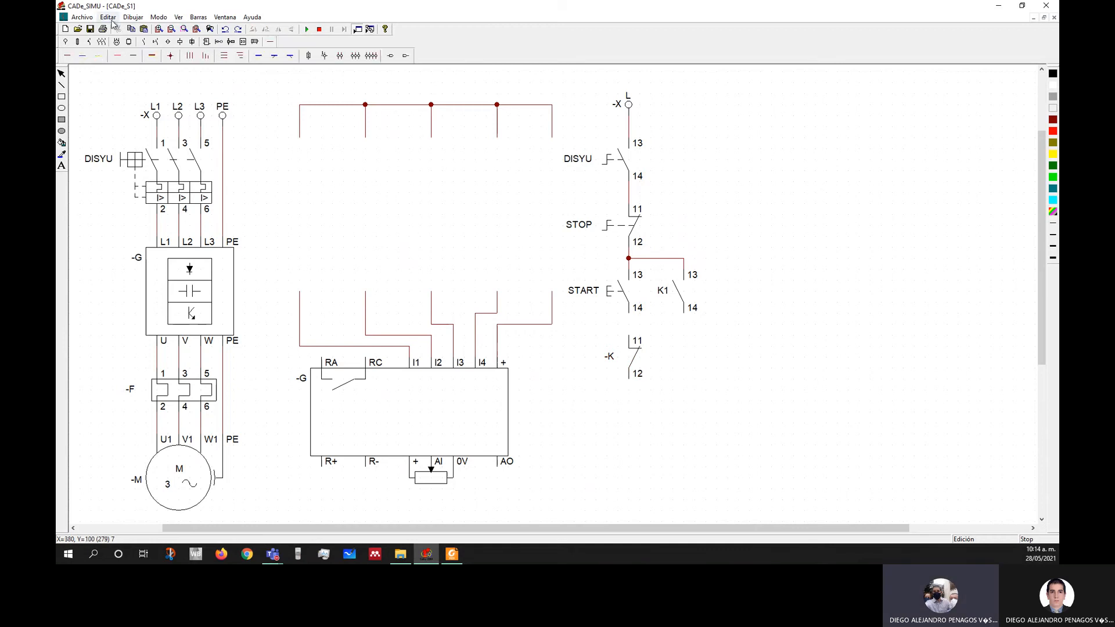
click(67, 56)
click(629, 313)
click(687, 327)
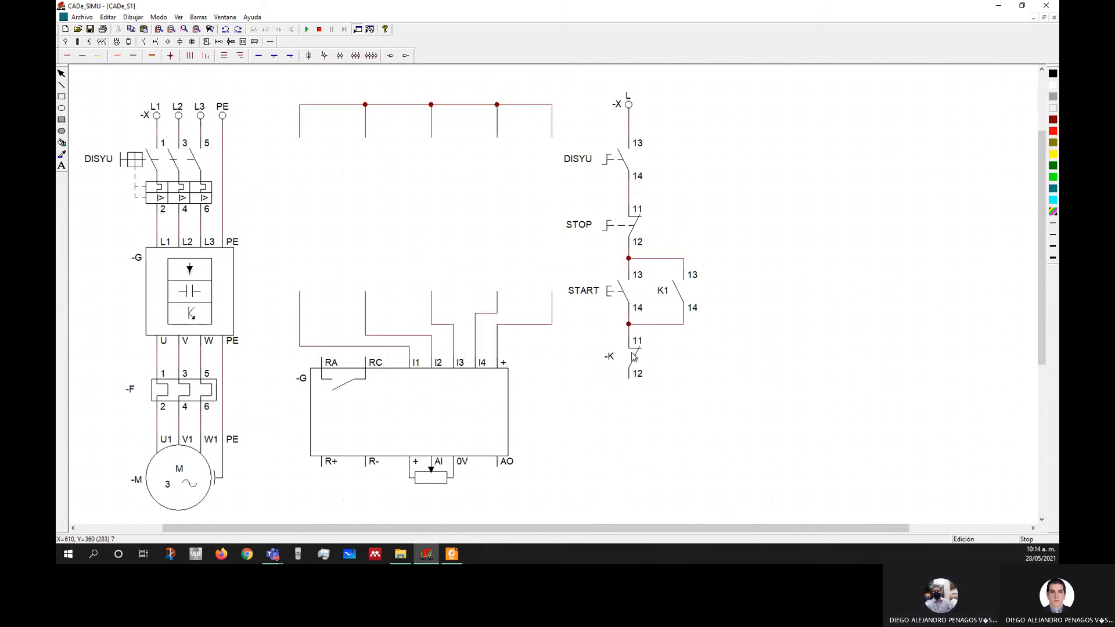
double_click(630, 380)
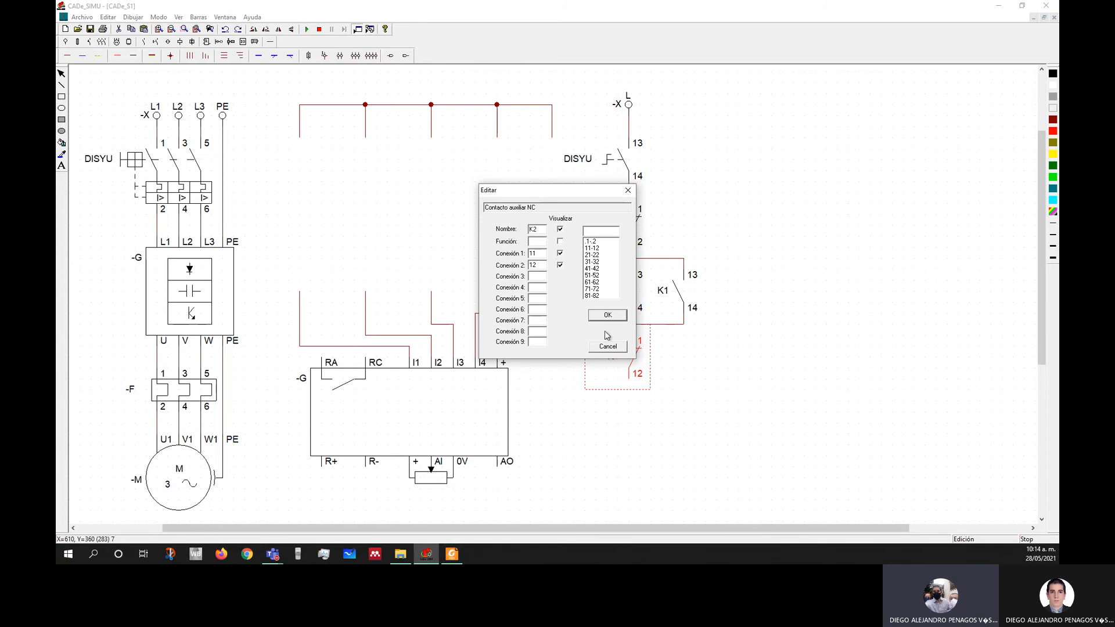
click(608, 316)
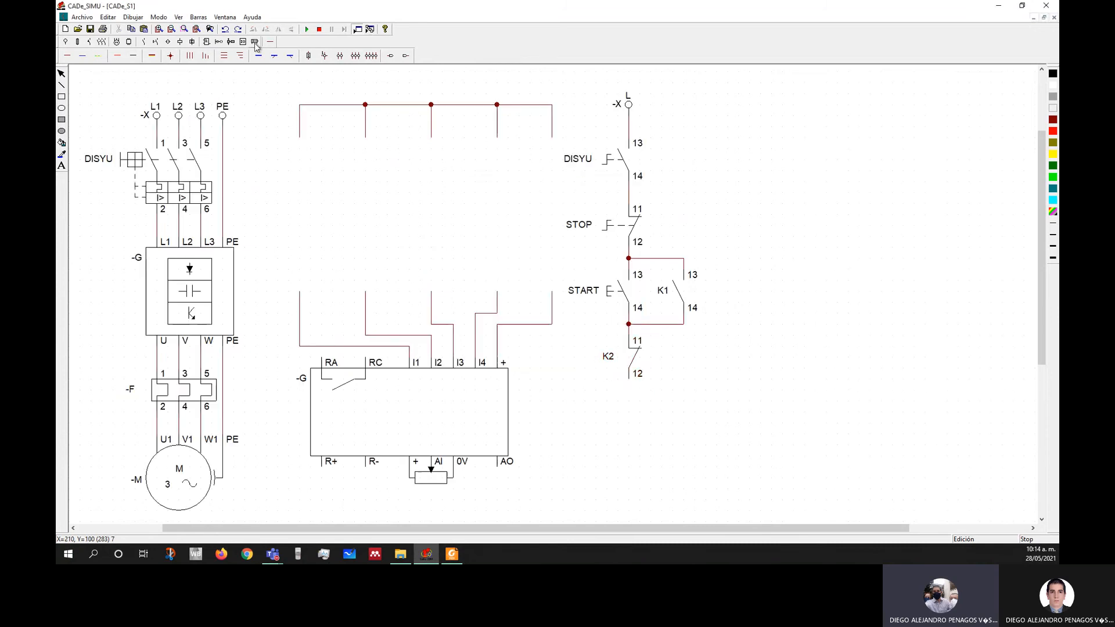
Step: Place a monostable relay coil below contact K2 and wire its A1 to terminal 12
click(180, 41)
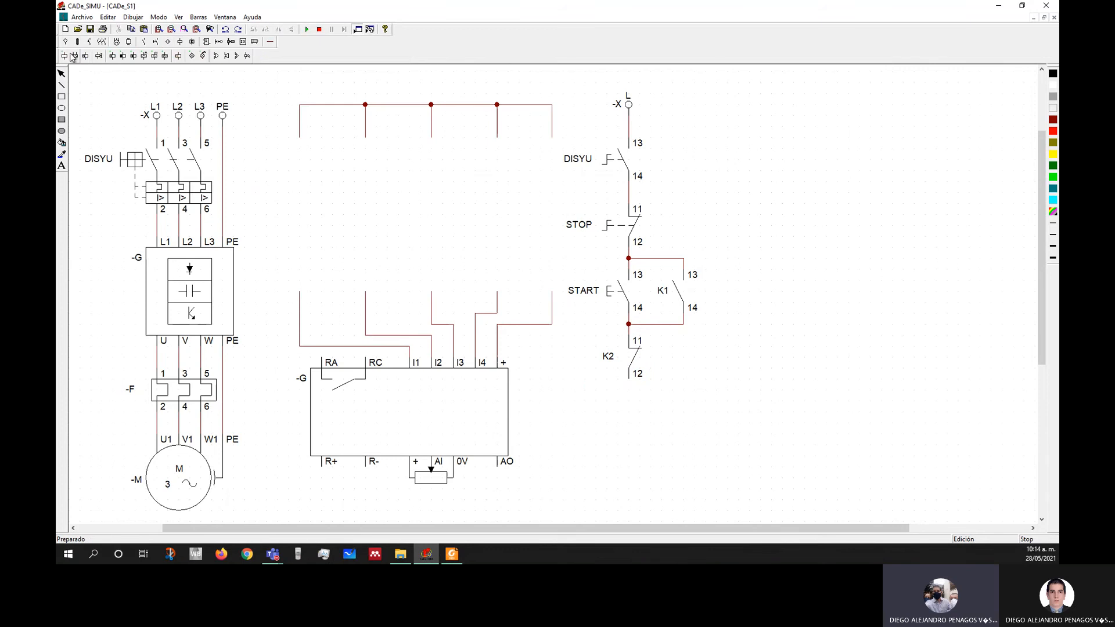
click(74, 56)
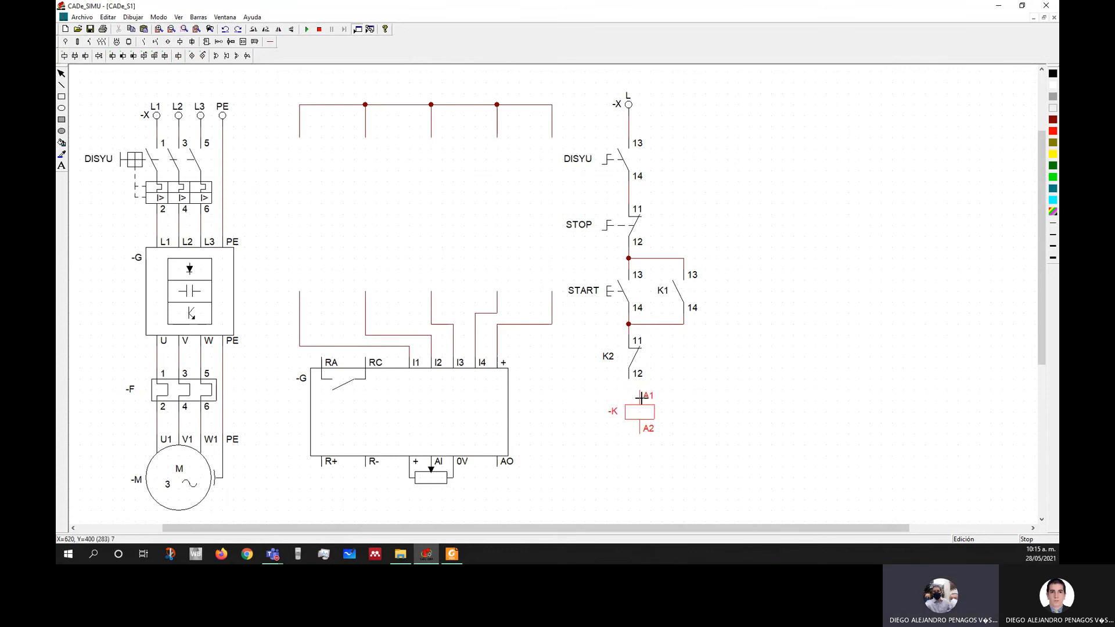
click(629, 397)
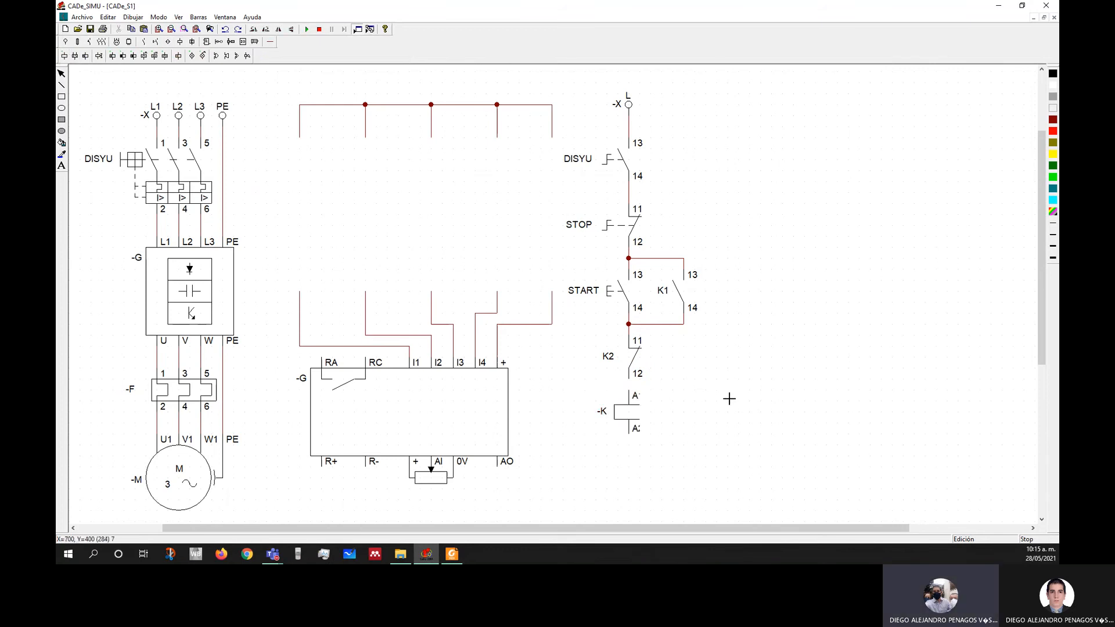
click(270, 43)
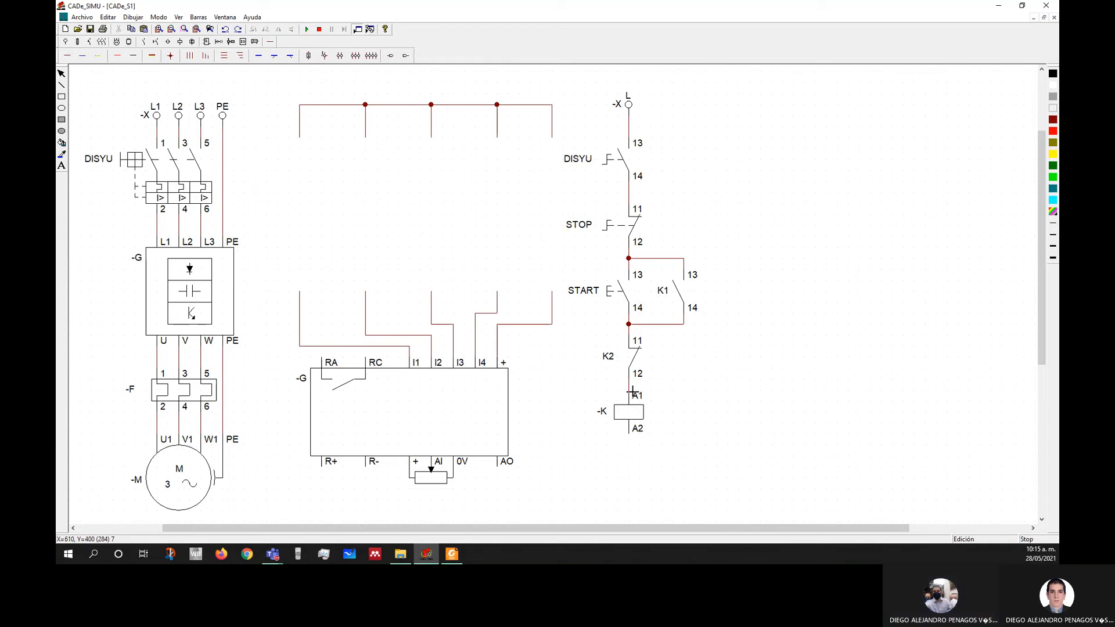
Step: Place a neutral supply terminal N beside the relay coil and wire it to the coil's A2
click(67, 41)
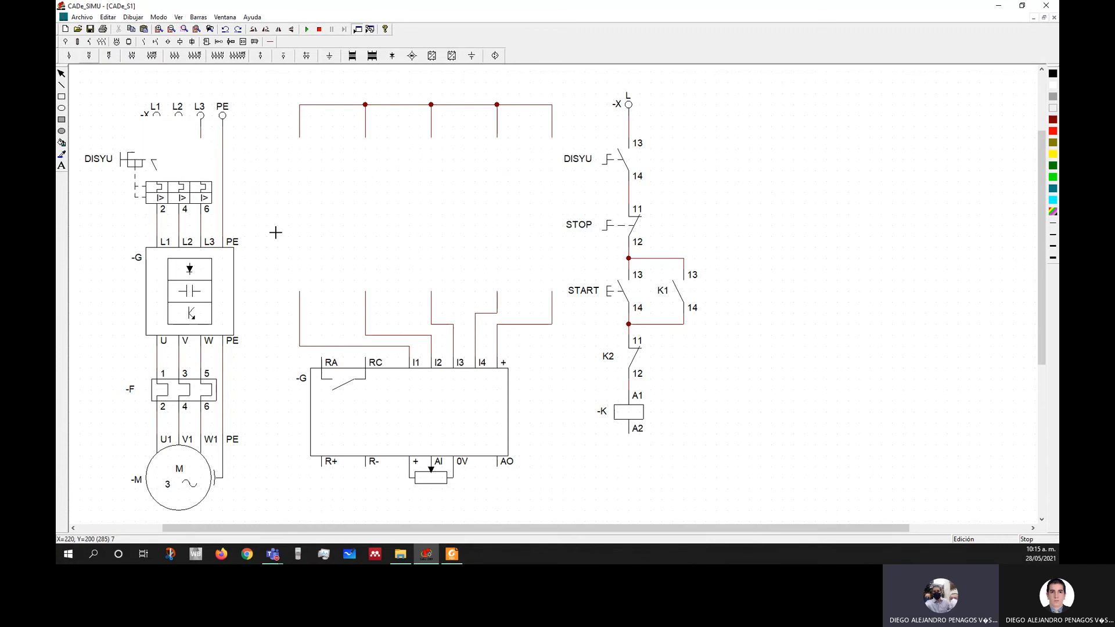
click(576, 434)
click(270, 42)
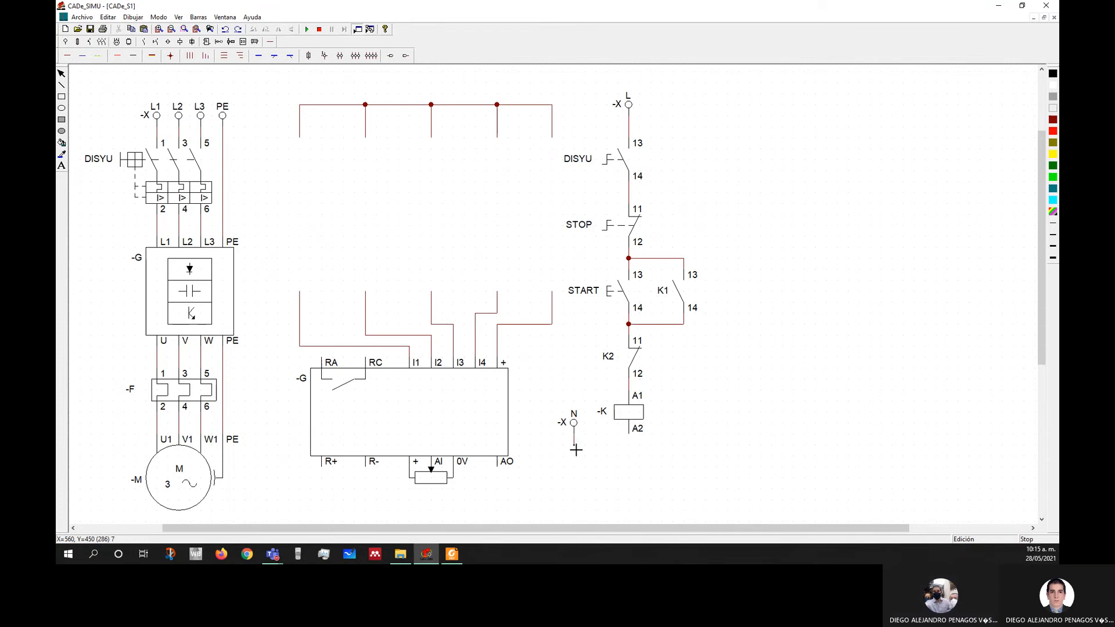
drag(578, 448, 629, 436)
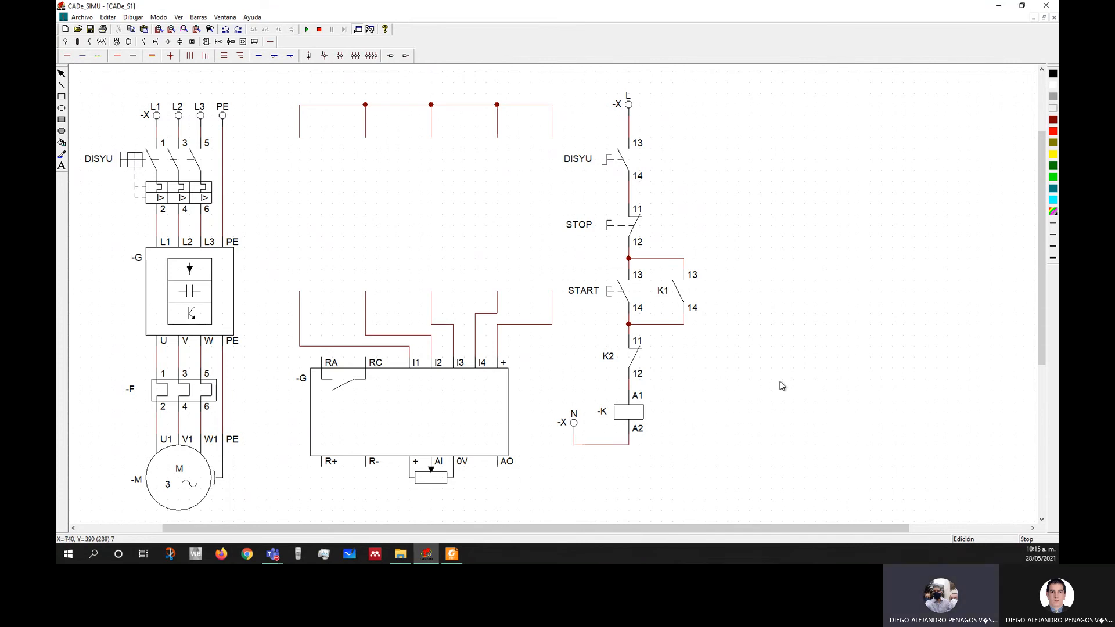
Step: Name the relay coil below contact K2 as K1
double_click(628, 419)
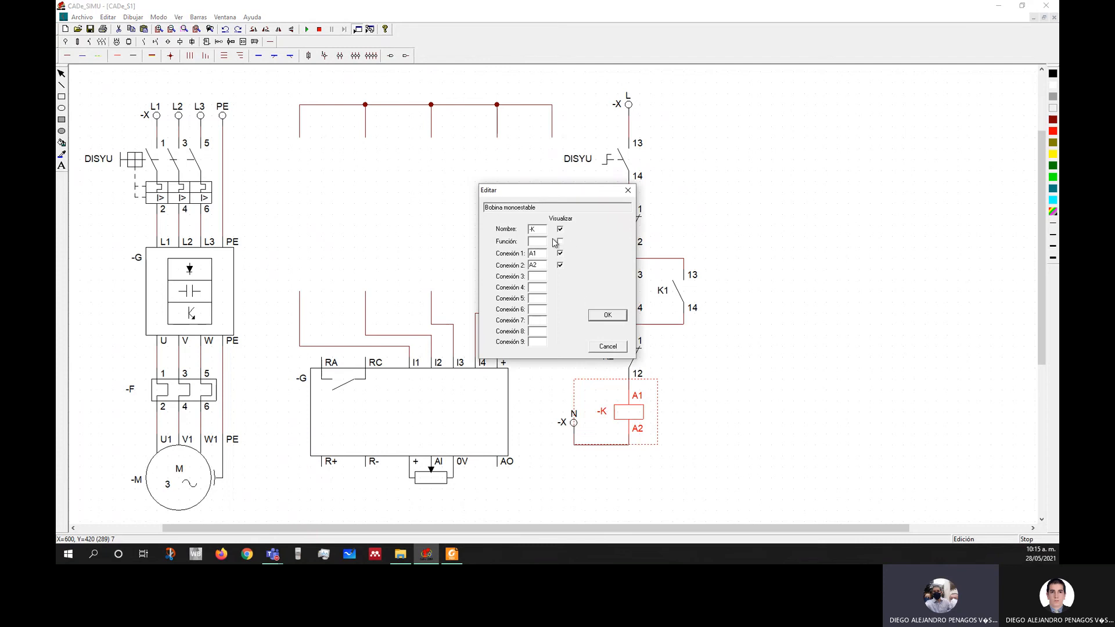
text(K1)
click(607, 315)
click(715, 328)
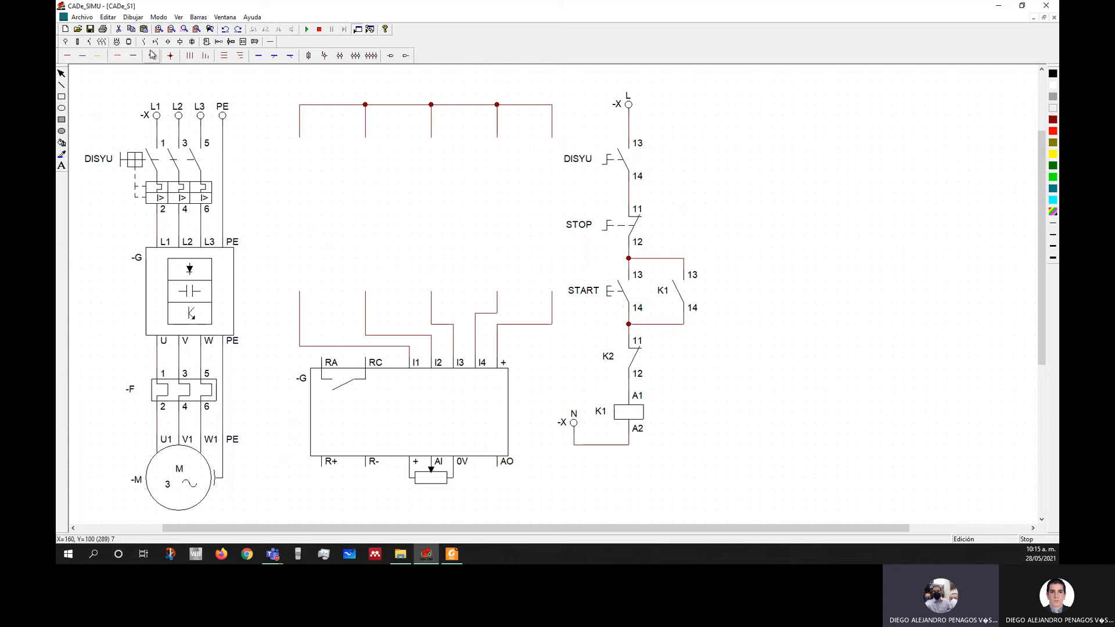
Step: Place an impulse relay (Telerruptor) coil beside coil K1 and name it T1
click(181, 45)
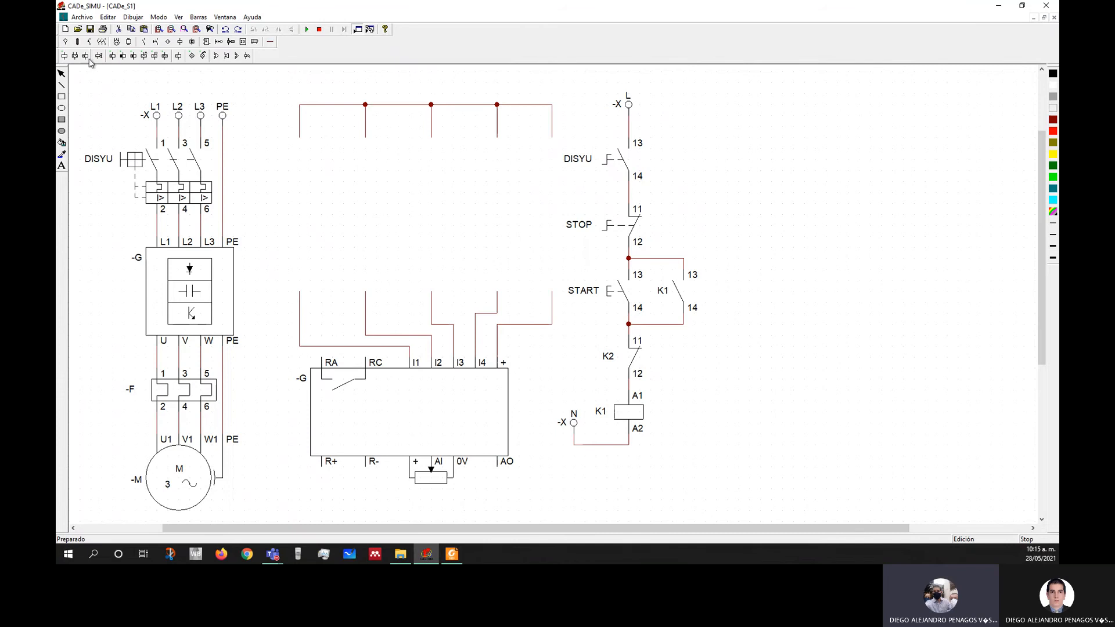
click(86, 56)
click(696, 402)
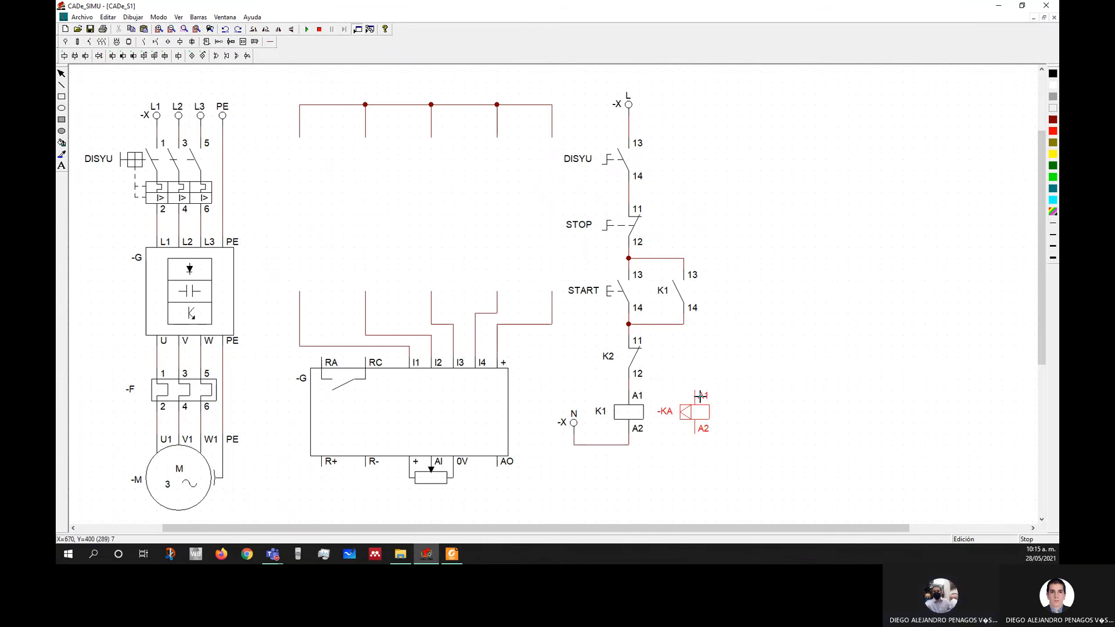
click(700, 395)
right_click(782, 374)
double_click(701, 414)
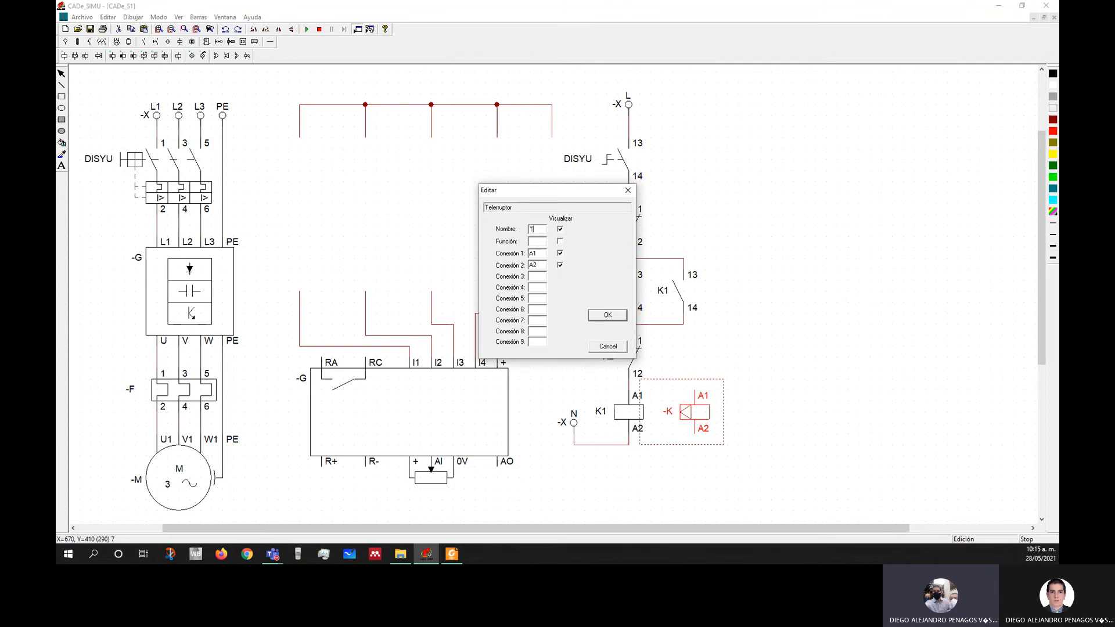
text(T1)
click(607, 315)
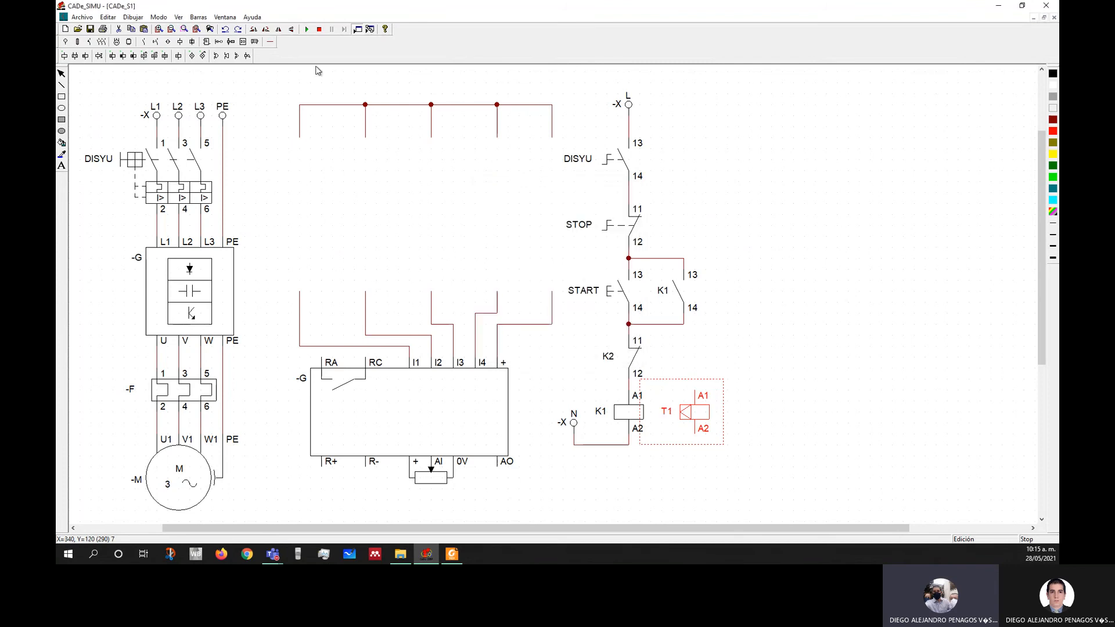
Step: Wire T1's A1 and A2 to the lines above and below coil K1, adding connection nodes at both junctions
click(270, 41)
click(93, 56)
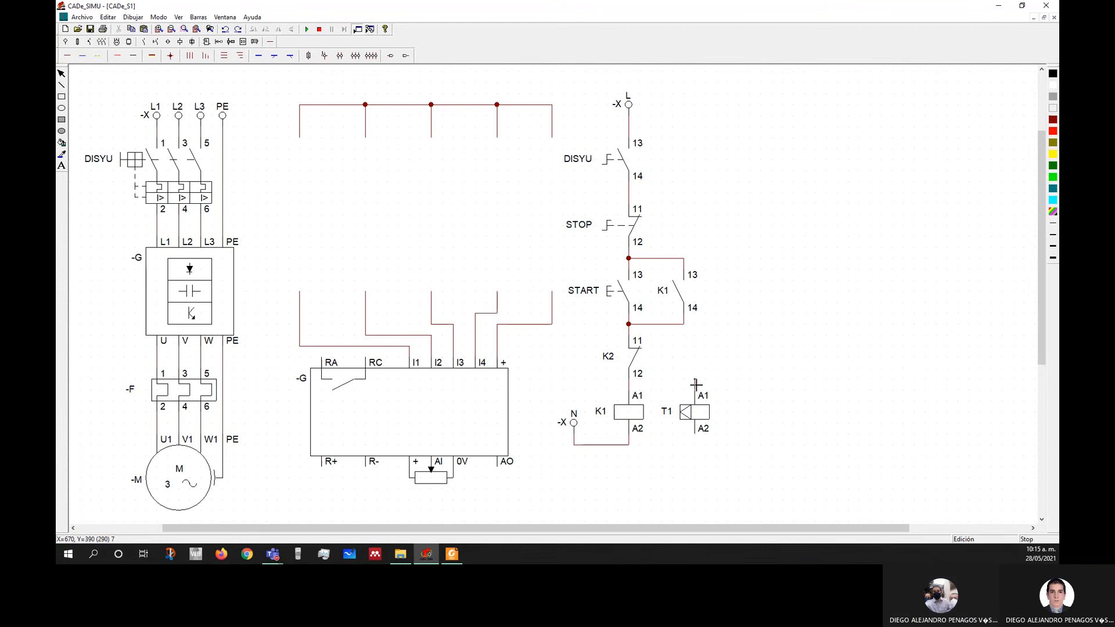
drag(696, 382, 629, 379)
click(171, 56)
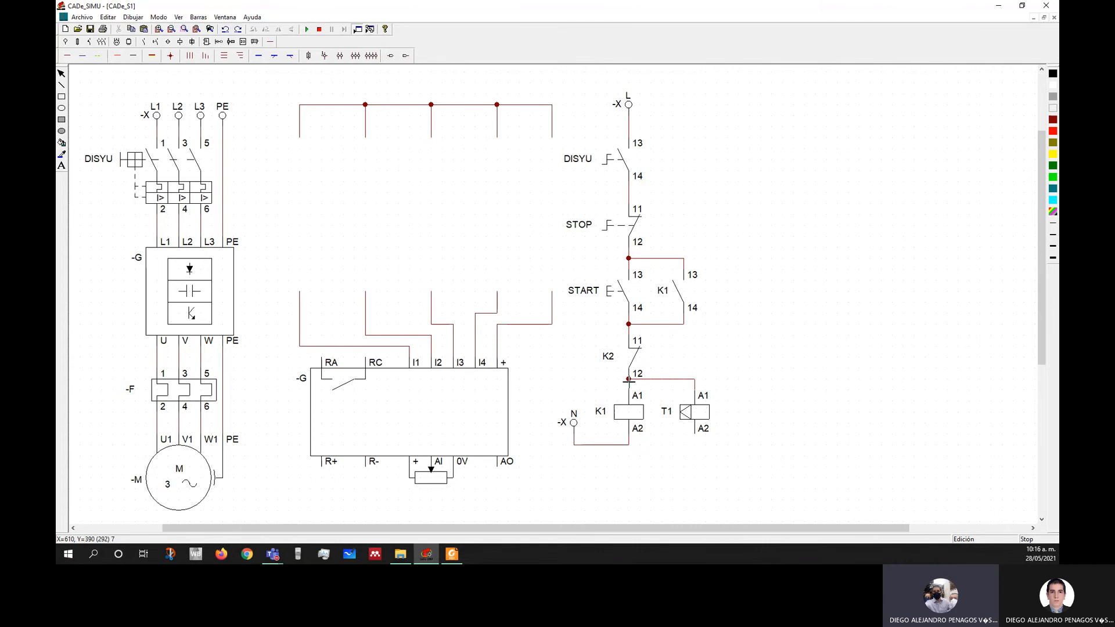
click(628, 379)
drag(695, 445, 629, 445)
click(180, 42)
click(628, 445)
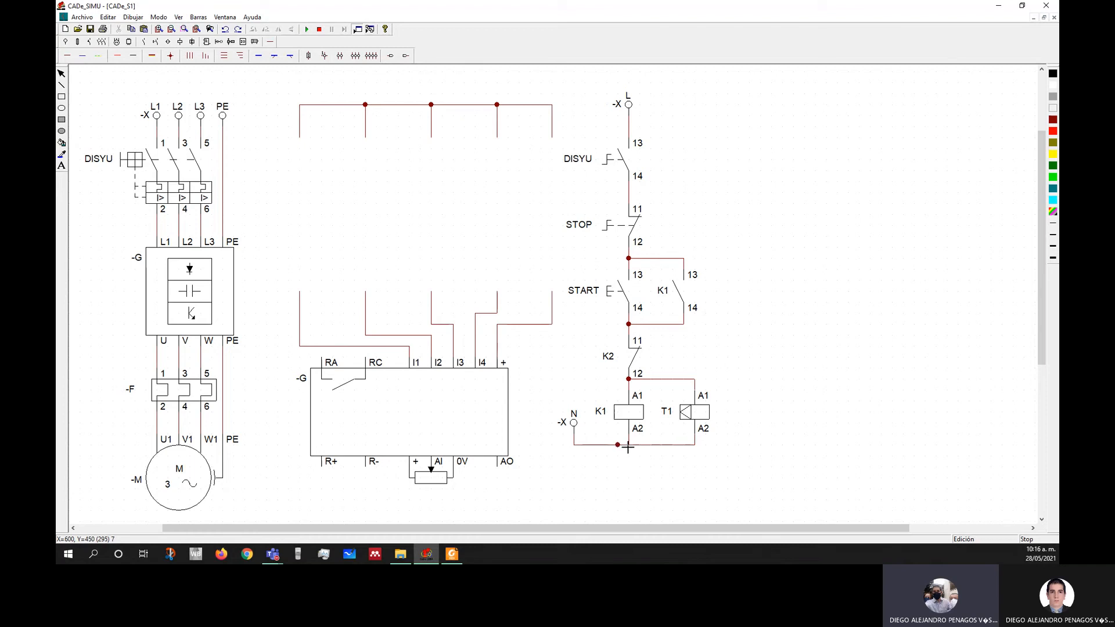
right_click(846, 313)
Step: Replace the T1 impulse relay with an on-delay timer coil (Temporizador a la conexión) named T1
click(695, 414)
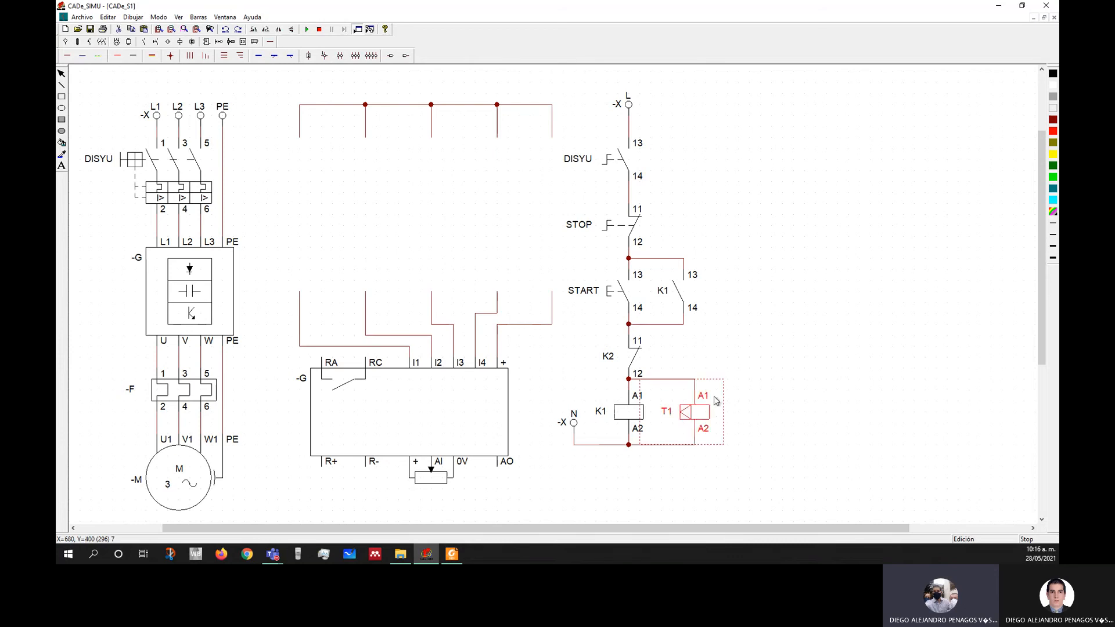
key(Delete)
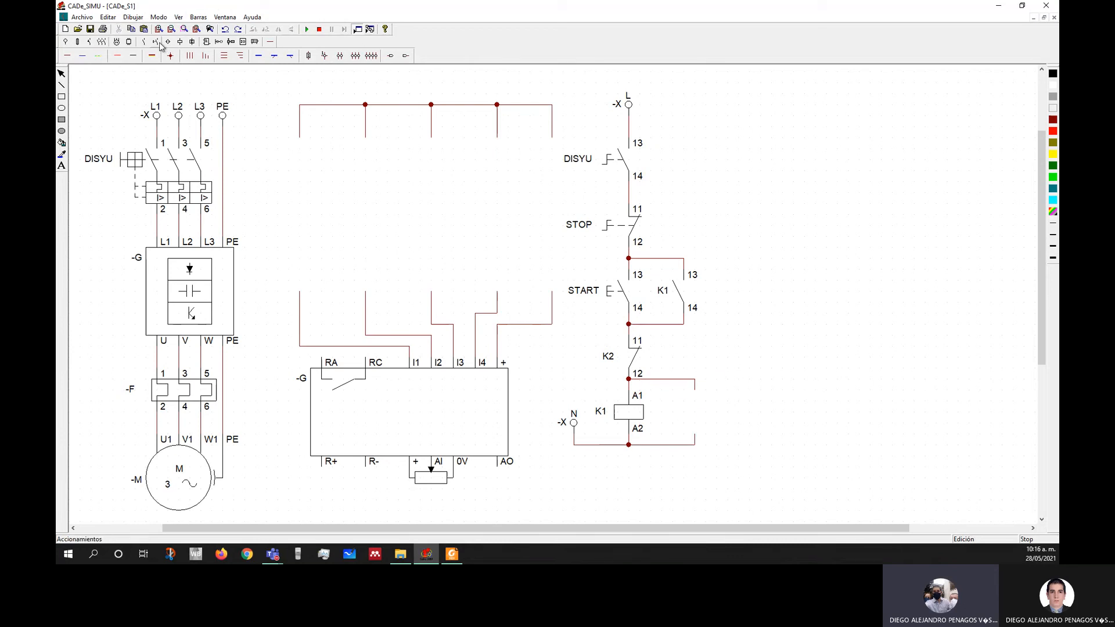
click(180, 42)
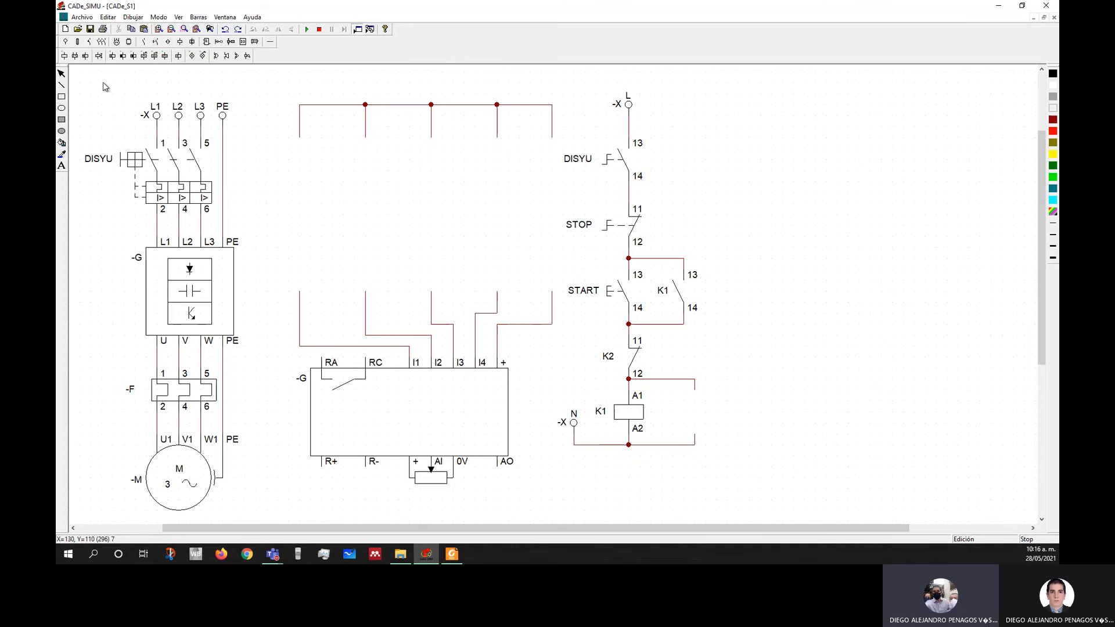
click(123, 56)
click(696, 412)
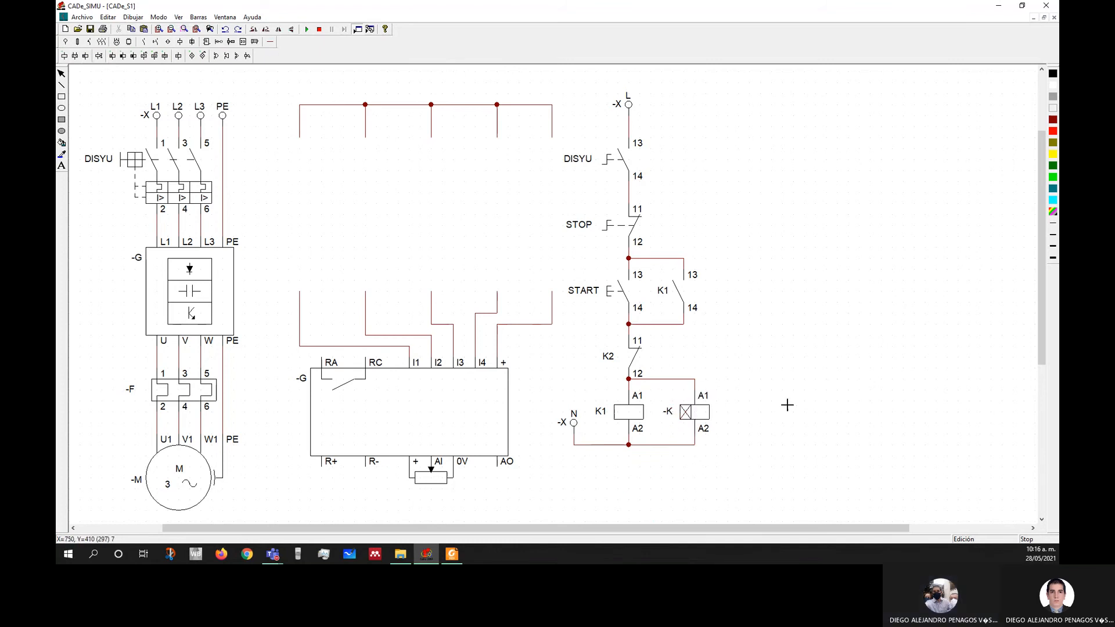
double_click(692, 413)
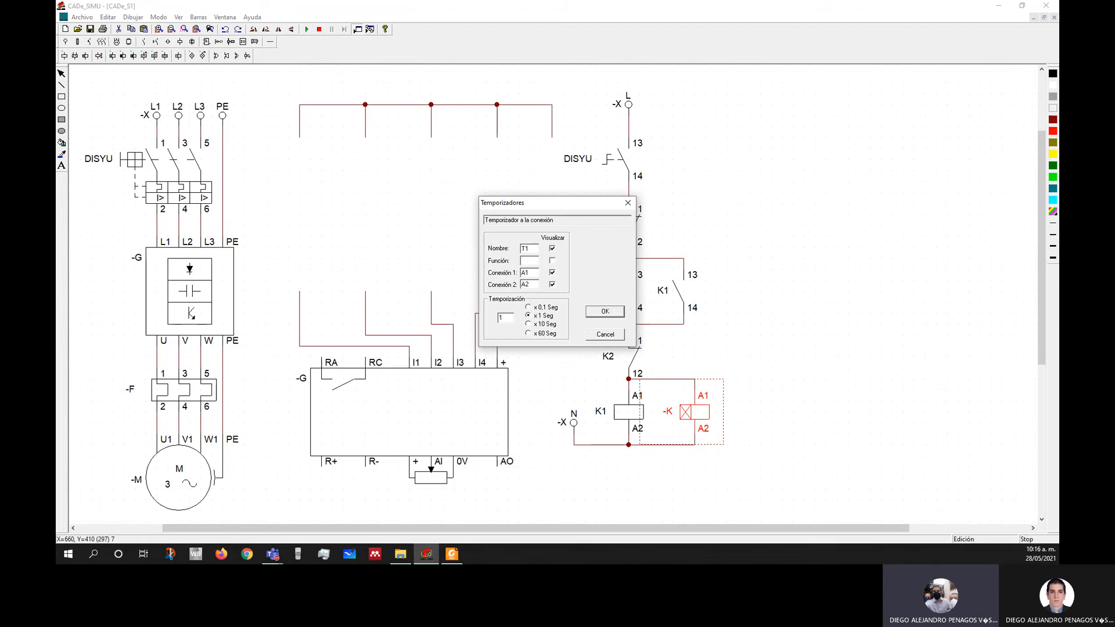
click(601, 312)
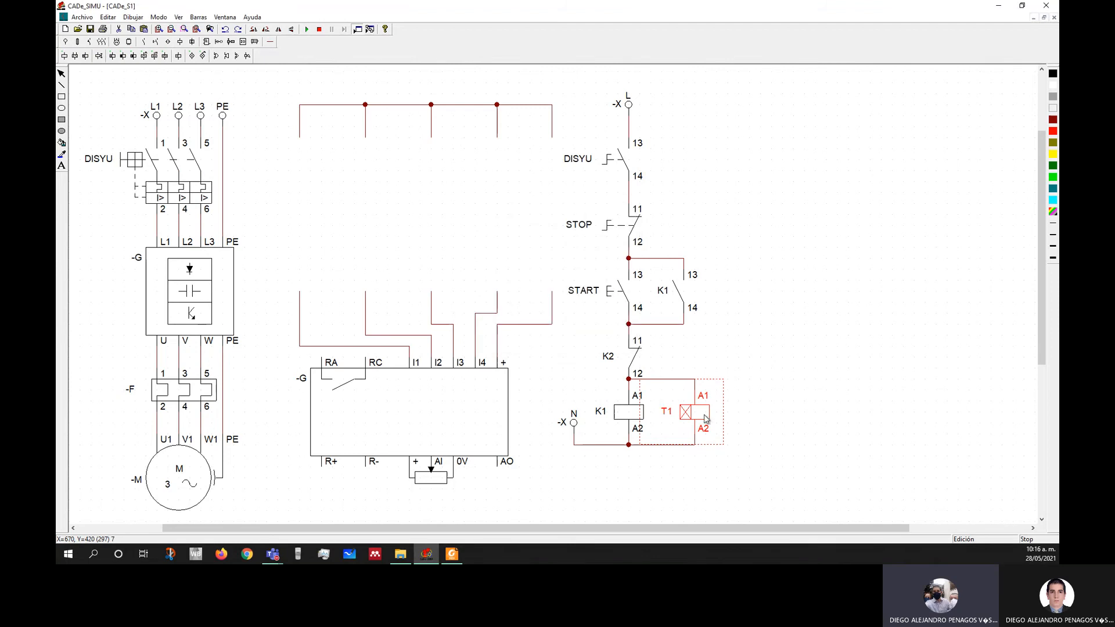
Step: Set the delay of timer T1 to 3 seconds
double_click(705, 416)
drag(509, 319, 463, 320)
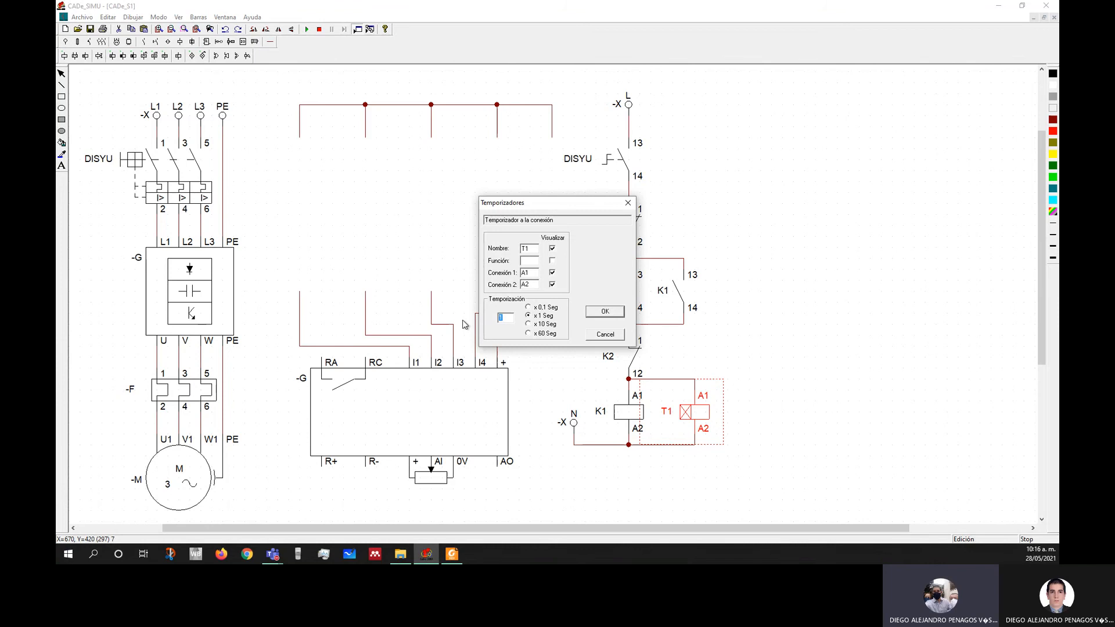
click(587, 313)
click(737, 311)
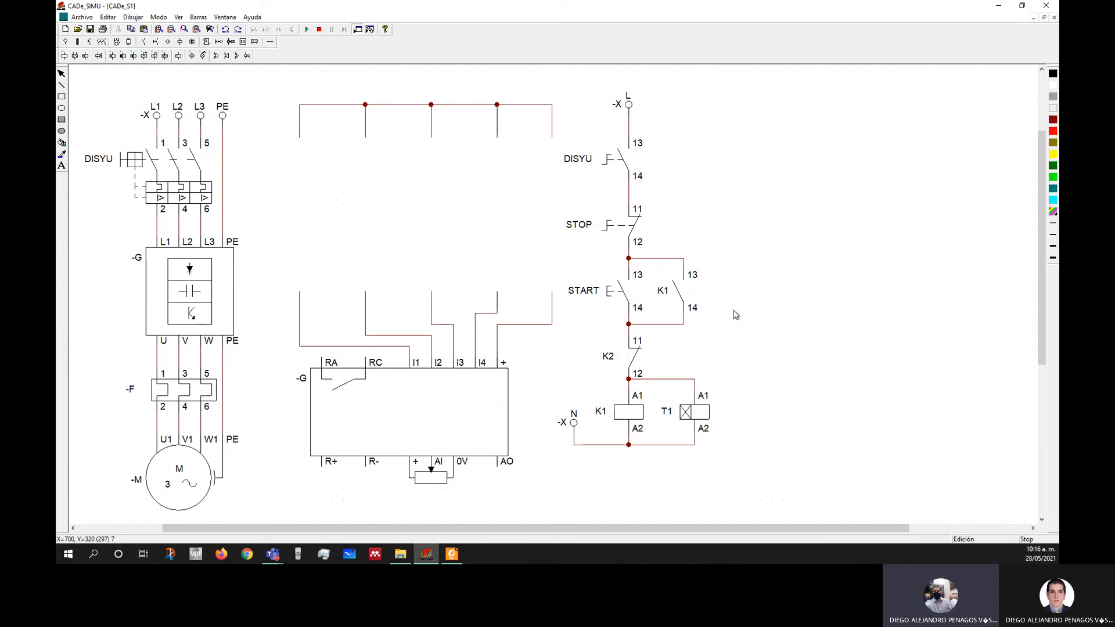
Step: Copy timer T1, place the copy beside it in line with the coils, and rename it T2
click(697, 417)
key(ctrl+c)
key(ctrl+v)
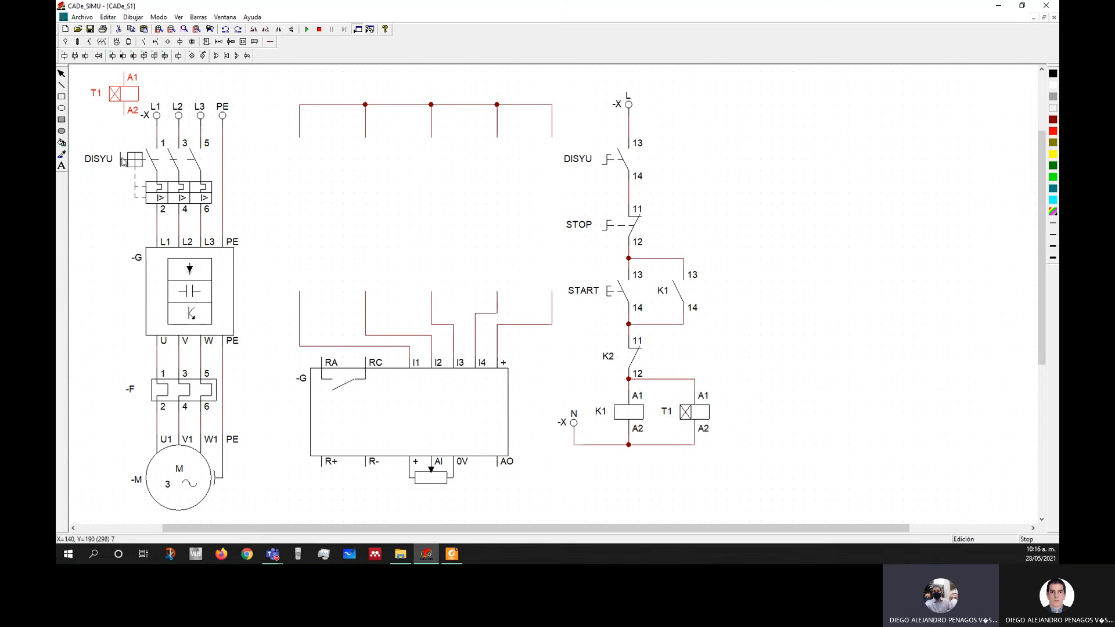
drag(130, 94, 768, 408)
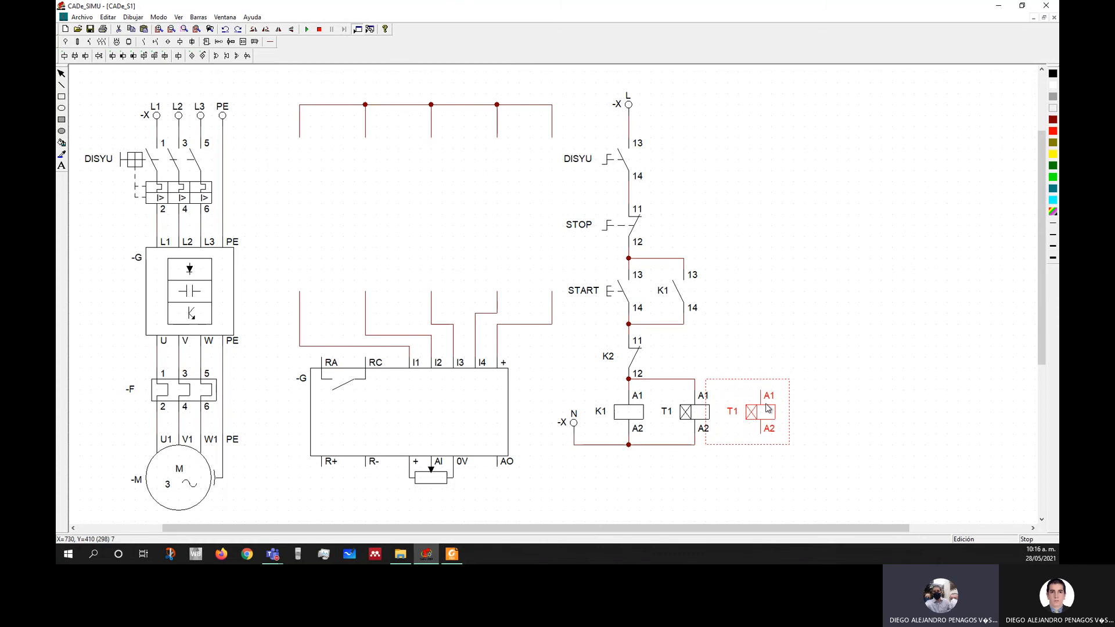
click(816, 364)
double_click(749, 423)
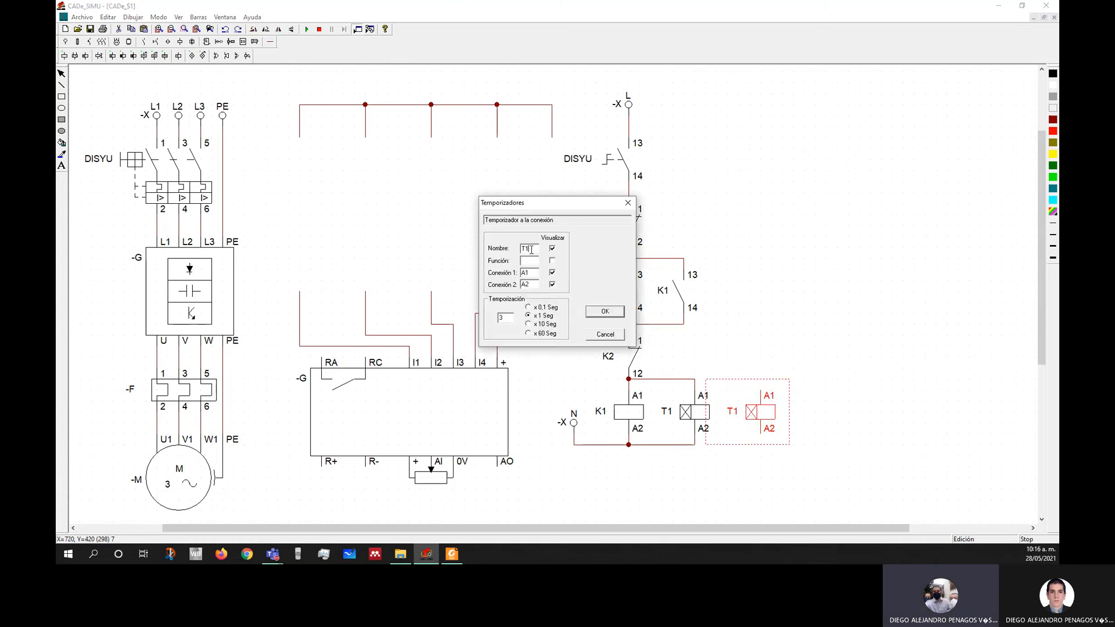
click(604, 312)
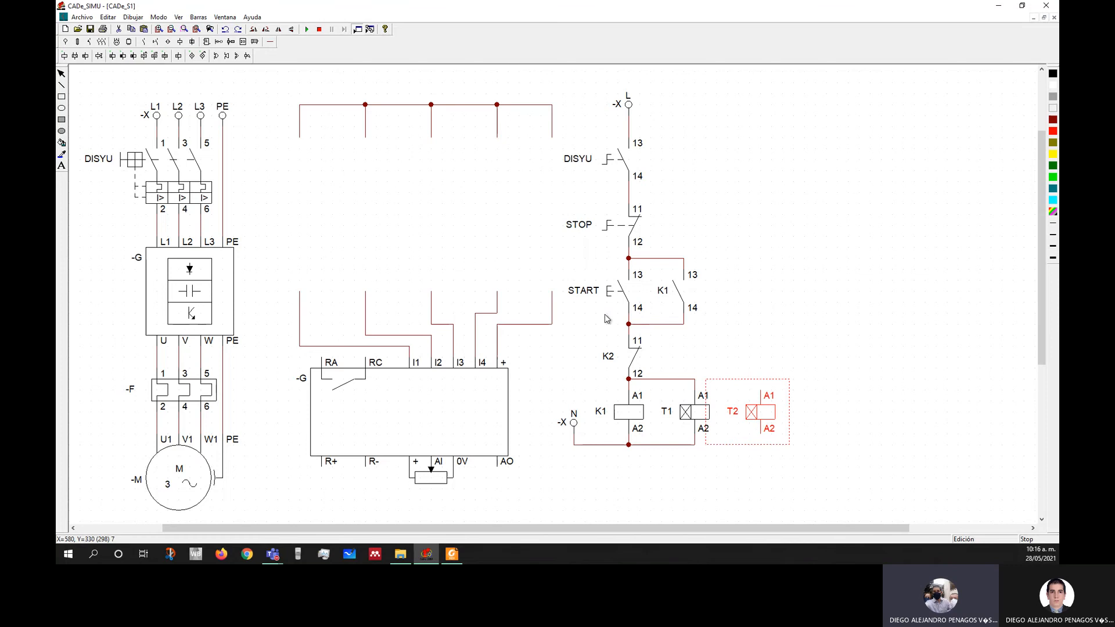
click(761, 257)
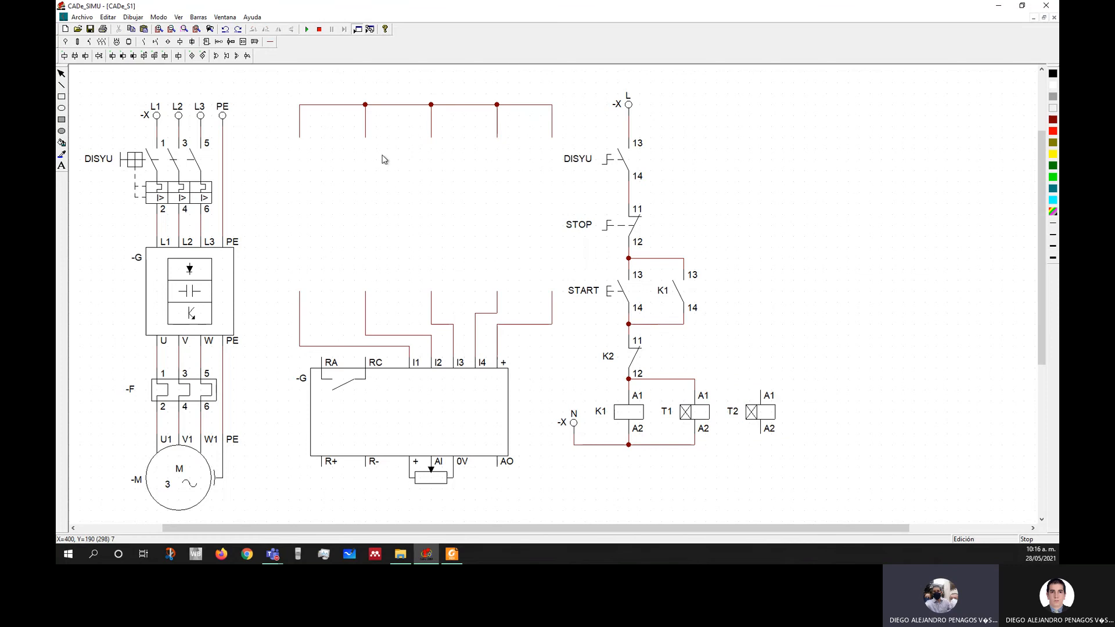
Step: Place a normally open on-delay timer contact above coil T2 and wire its terminal 68 to T2's A1
click(151, 42)
click(148, 41)
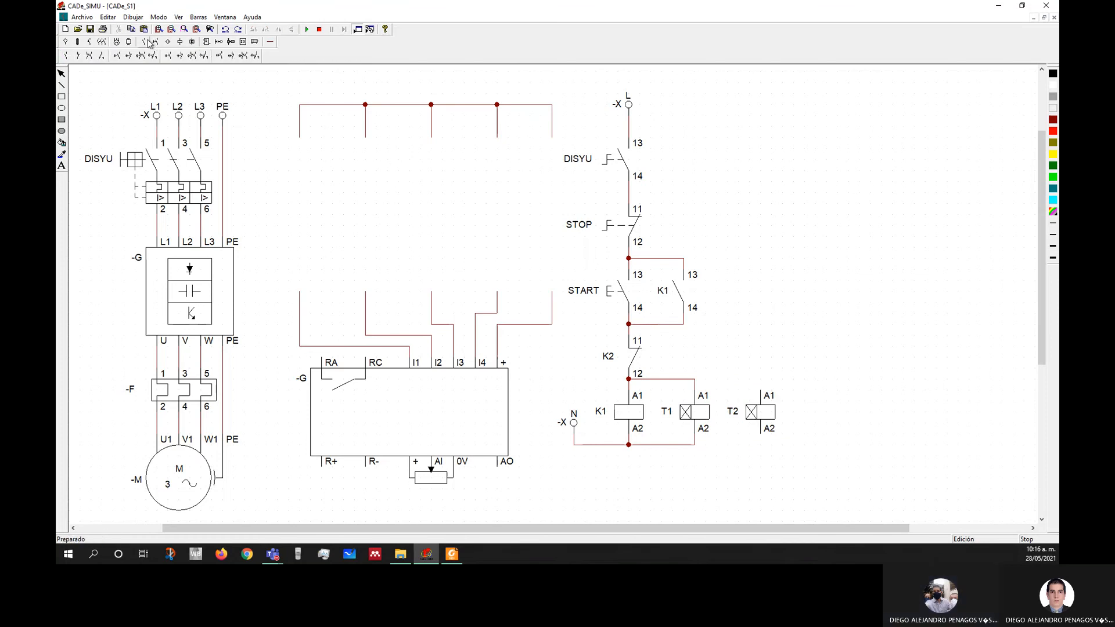
click(117, 56)
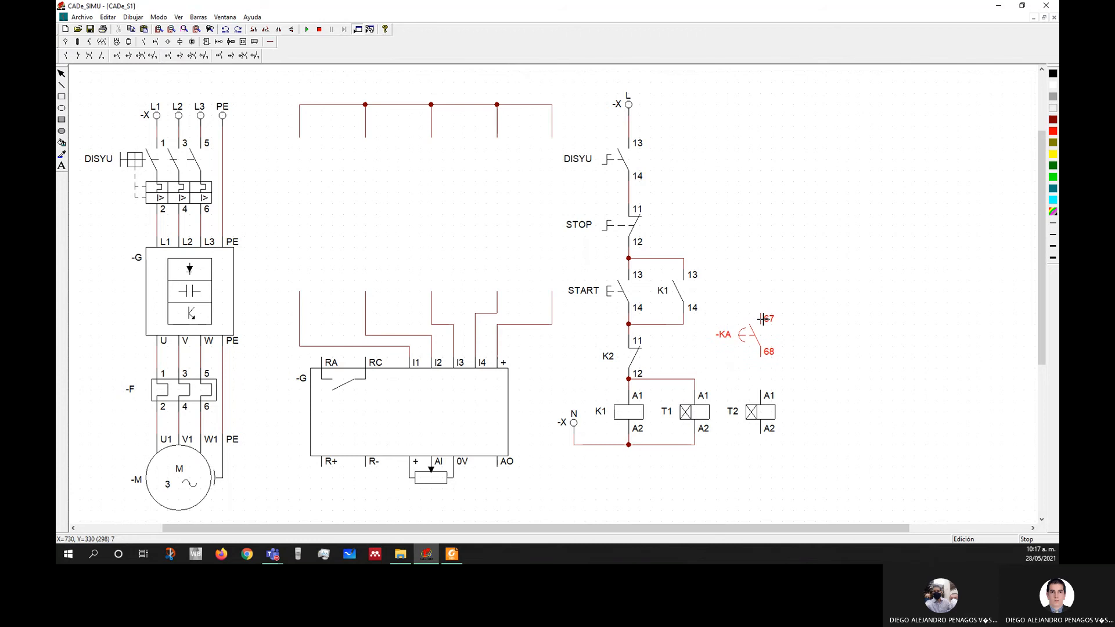
click(762, 329)
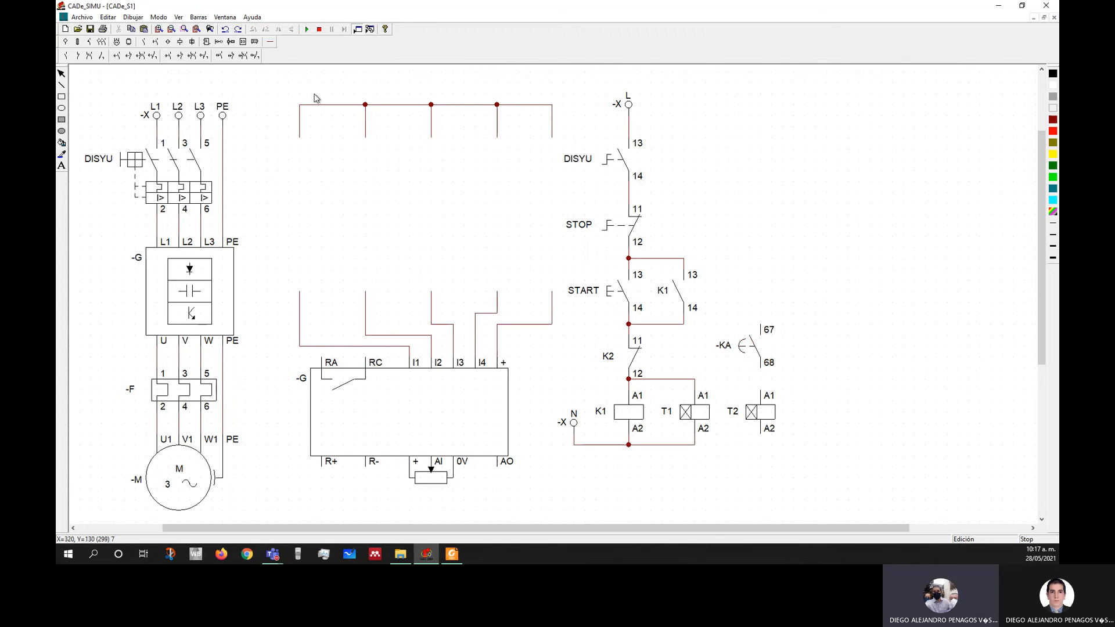
click(270, 41)
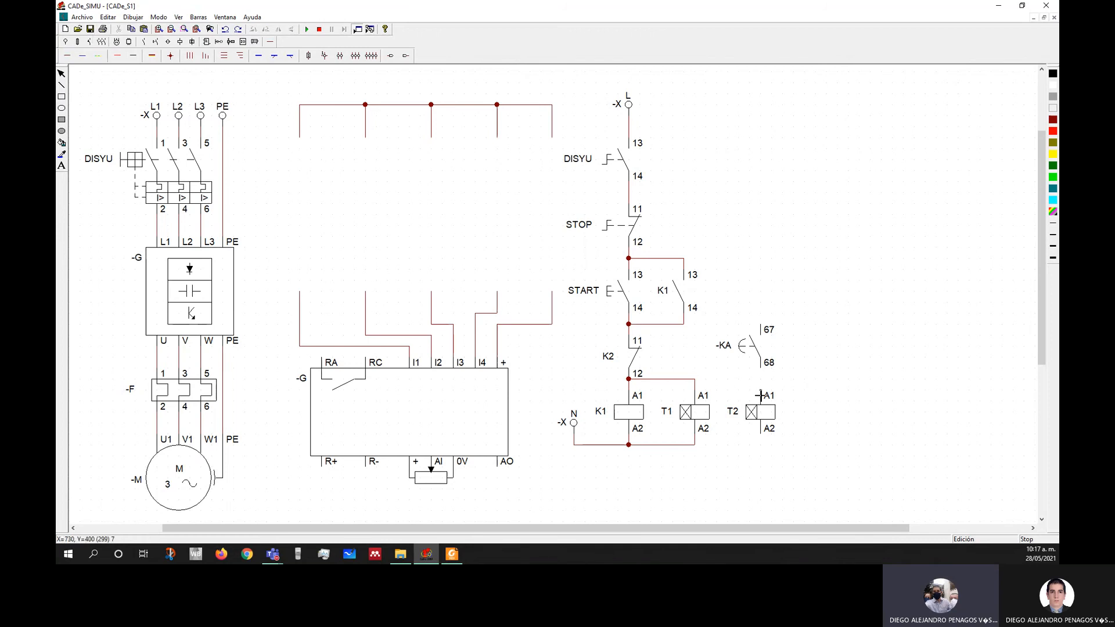
drag(760, 395, 760, 368)
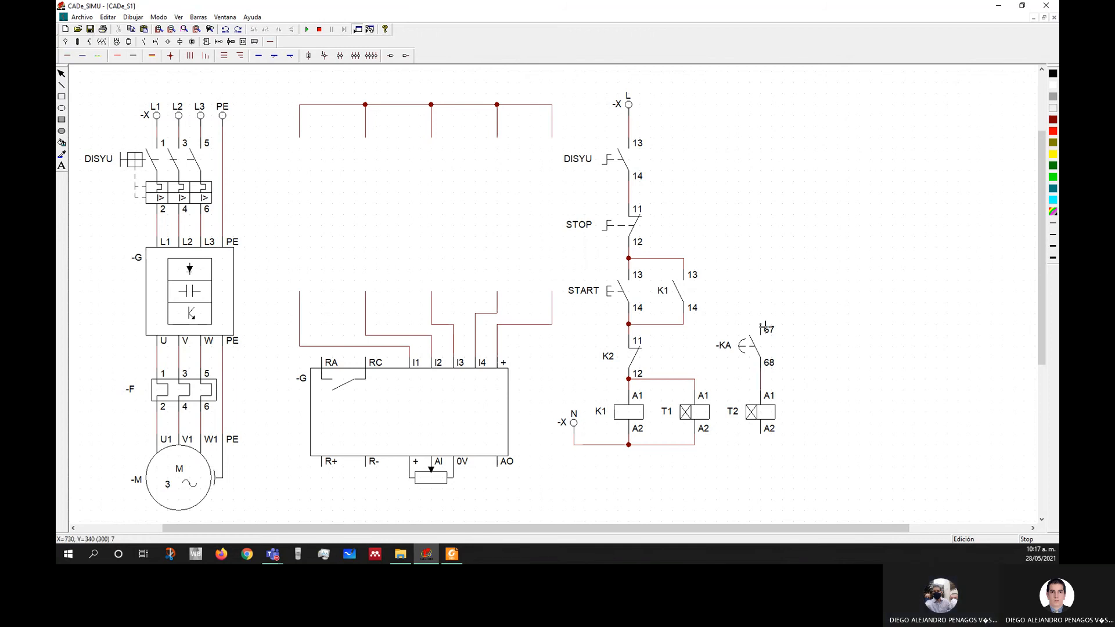
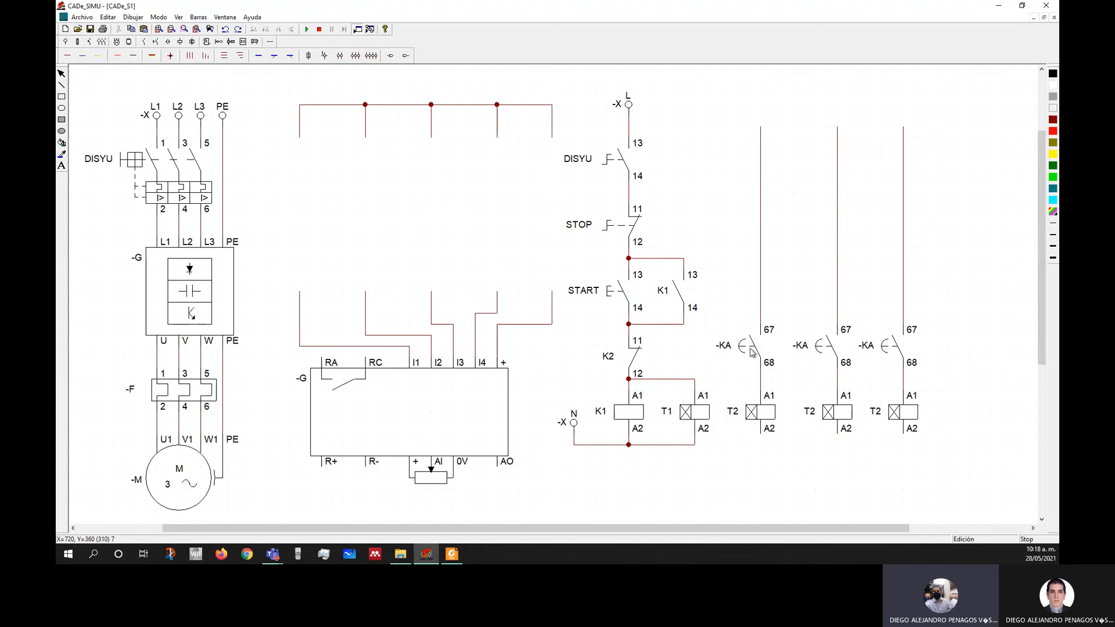
Step: Replace the outermost T2 timer coil with a monostable relay coil named K2, and rename the T2 timer beside it as T3
click(906, 420)
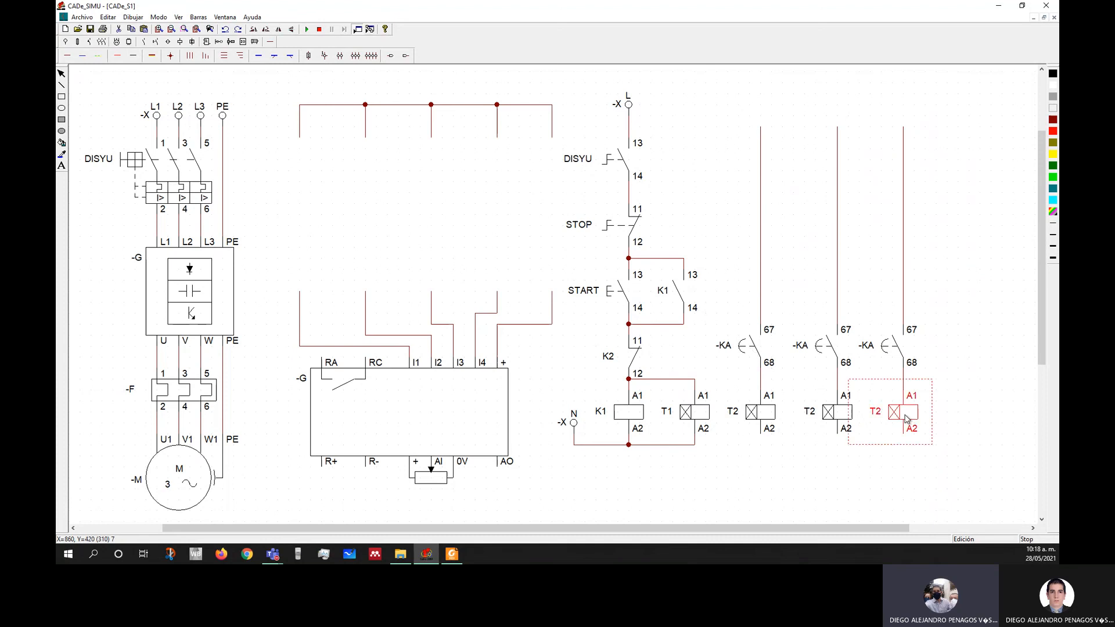
key(Delete)
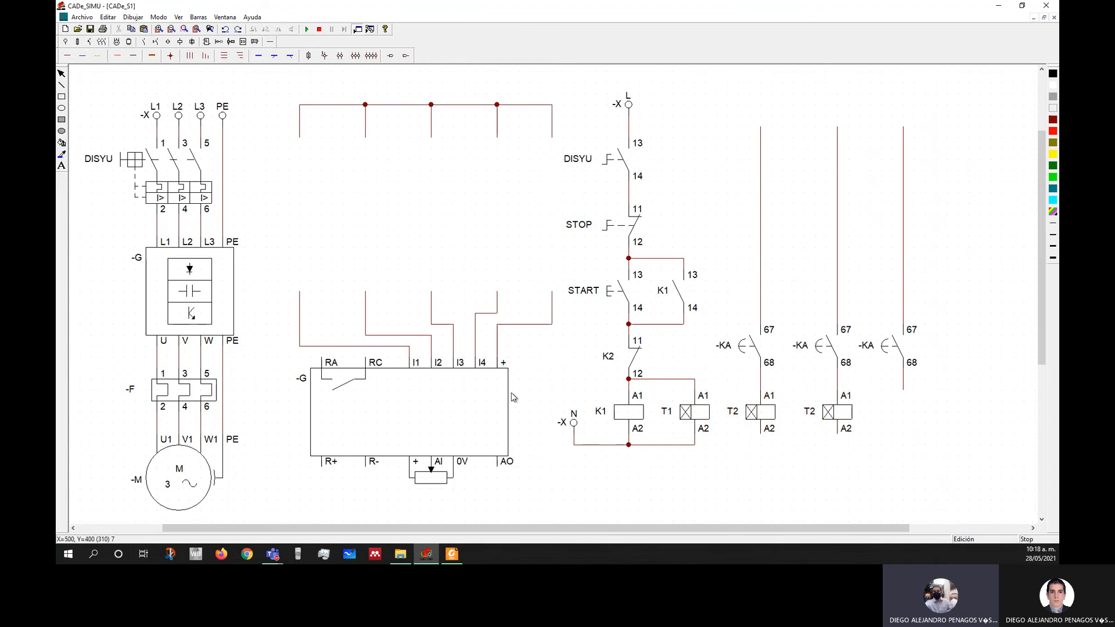
click(178, 42)
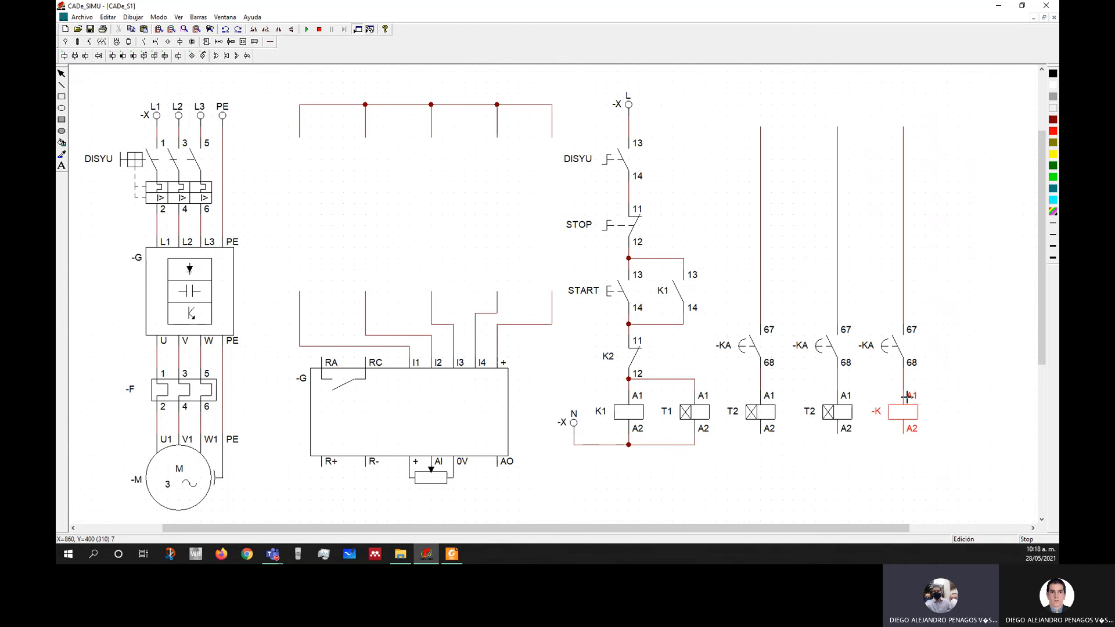
click(905, 407)
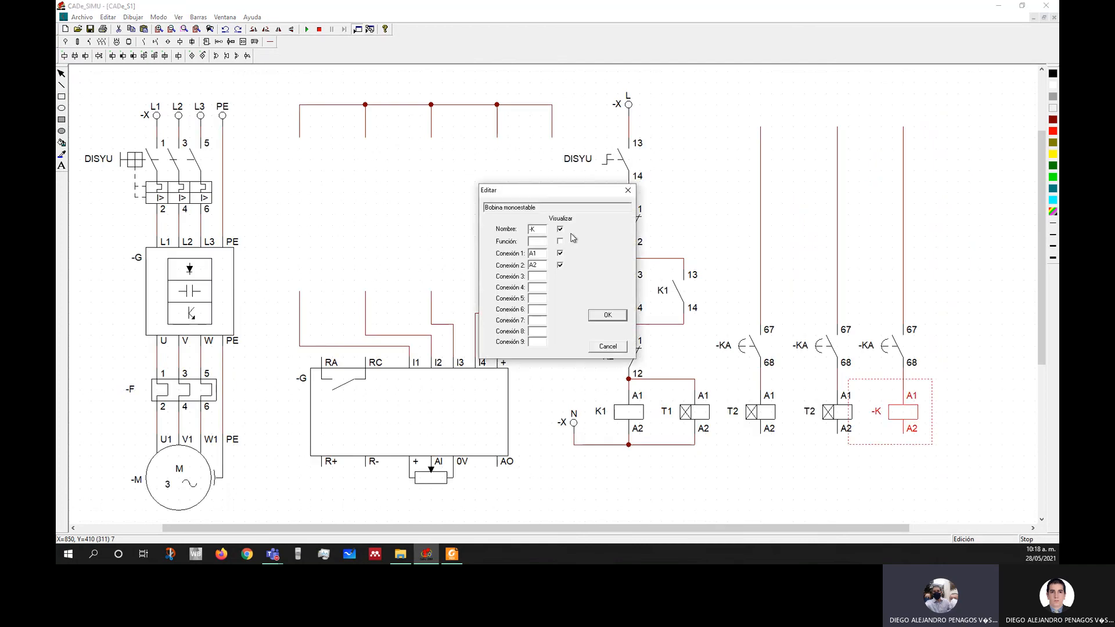
drag(534, 231, 461, 233)
text(K2)
click(601, 316)
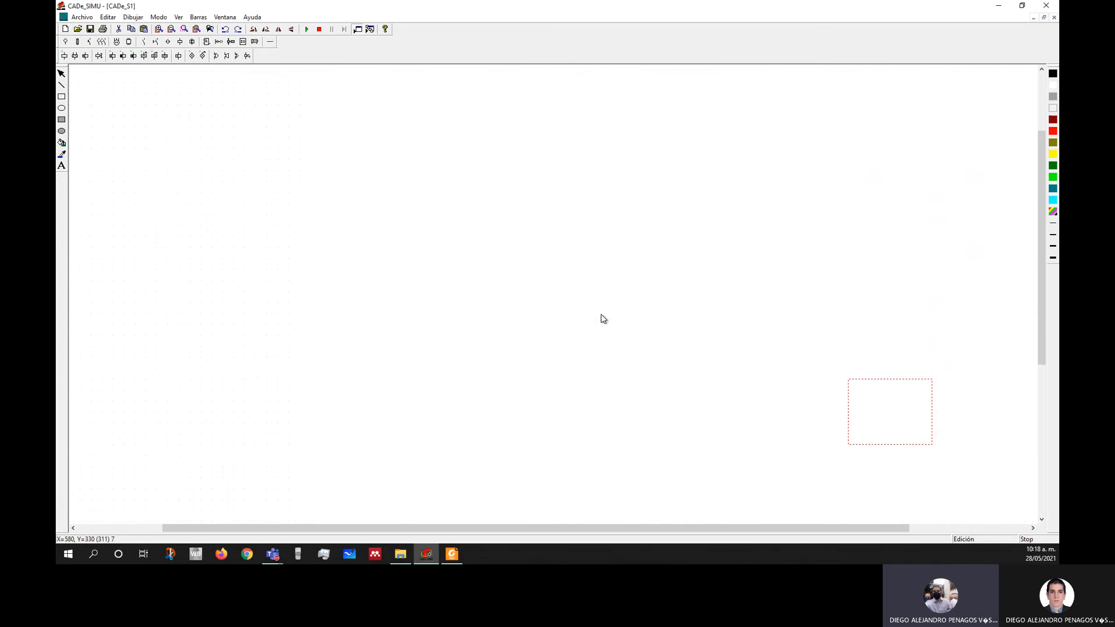
double_click(834, 419)
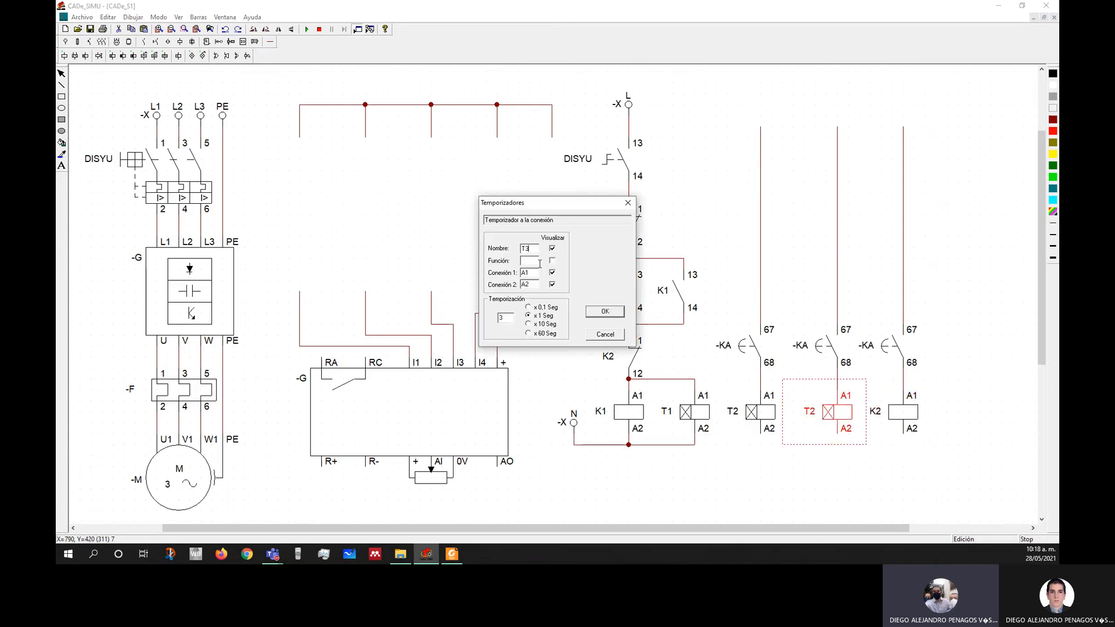
click(596, 317)
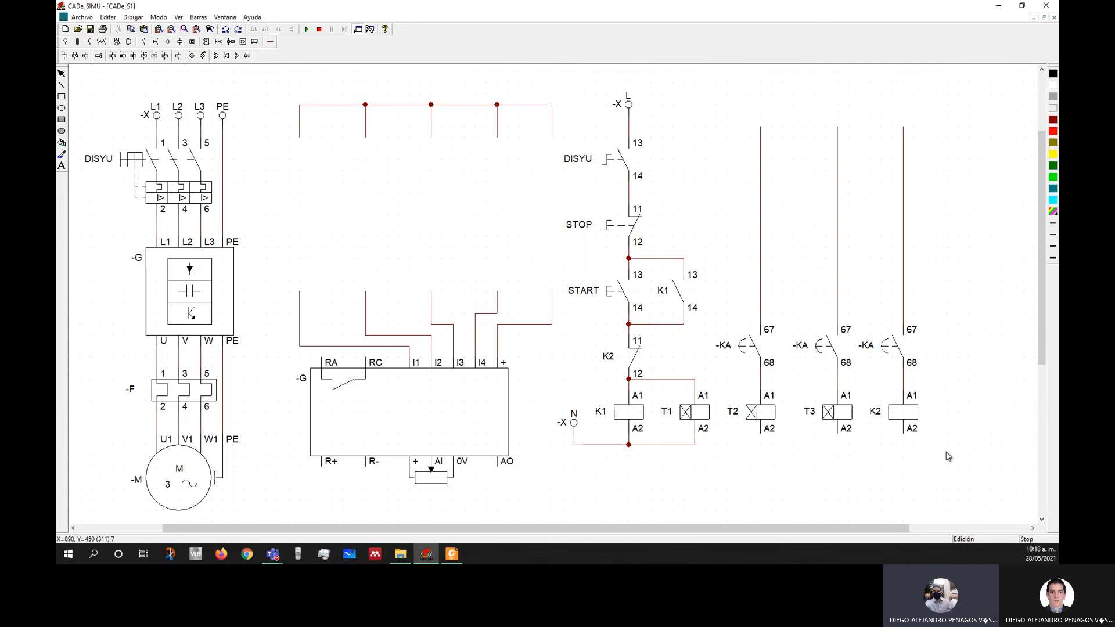
Step: Extend the neutral line to terminals A2 of T2, T3 and K2, adding connection nodes at the junctions
click(270, 41)
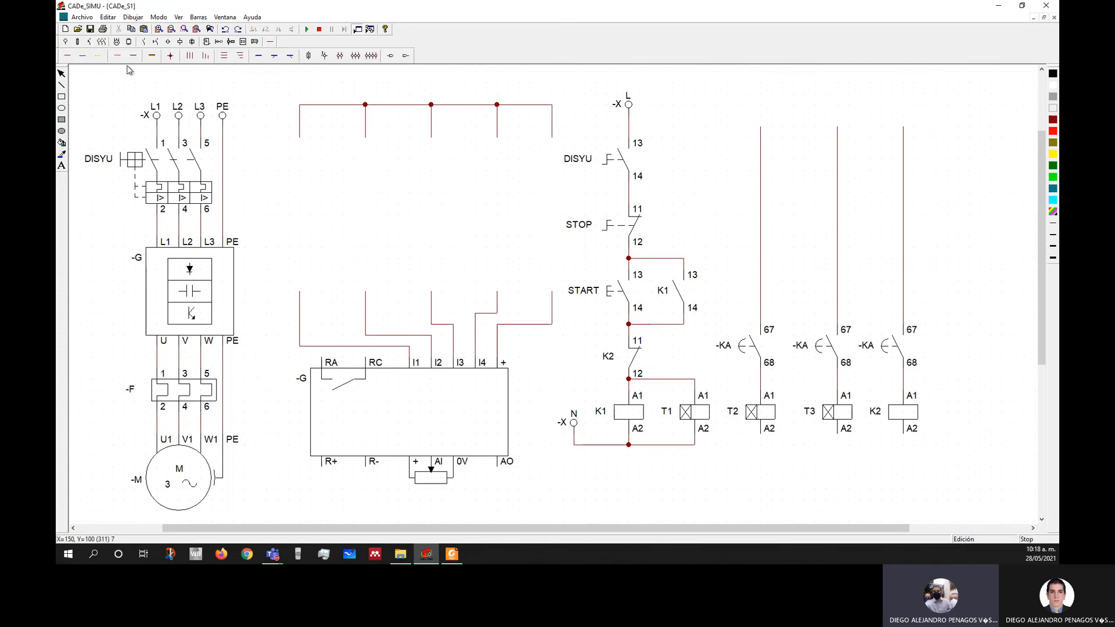
click(75, 57)
drag(908, 447, 695, 445)
drag(844, 438, 845, 450)
click(173, 57)
click(694, 445)
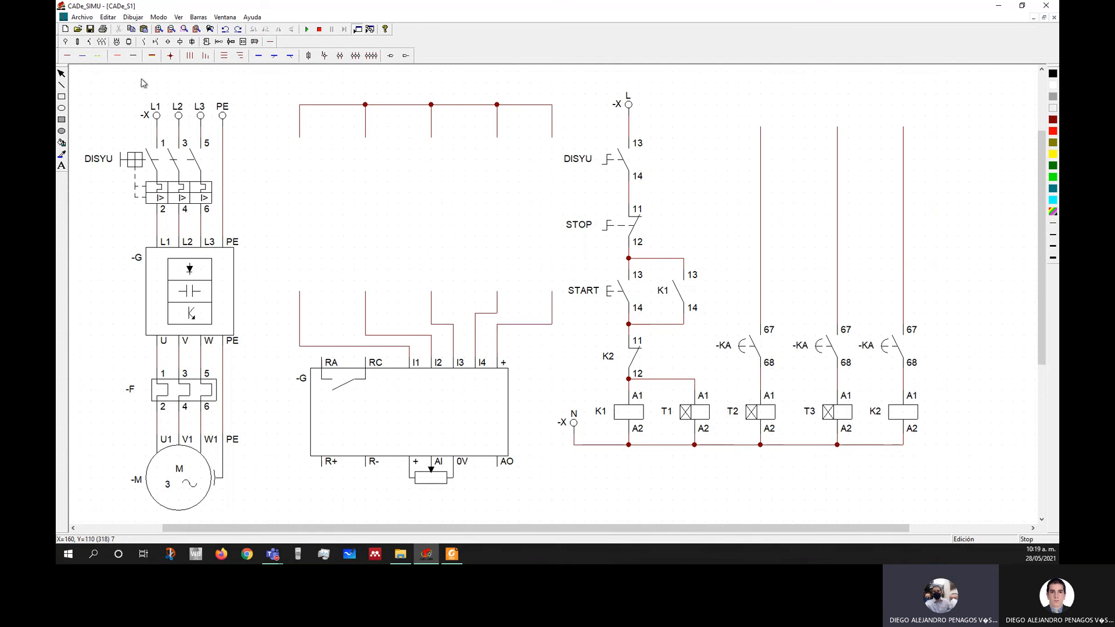
Step: Wire the tops of the three timer-contact branches to the L supply line, adding connection nodes at the junctions
click(68, 56)
drag(904, 129, 629, 116)
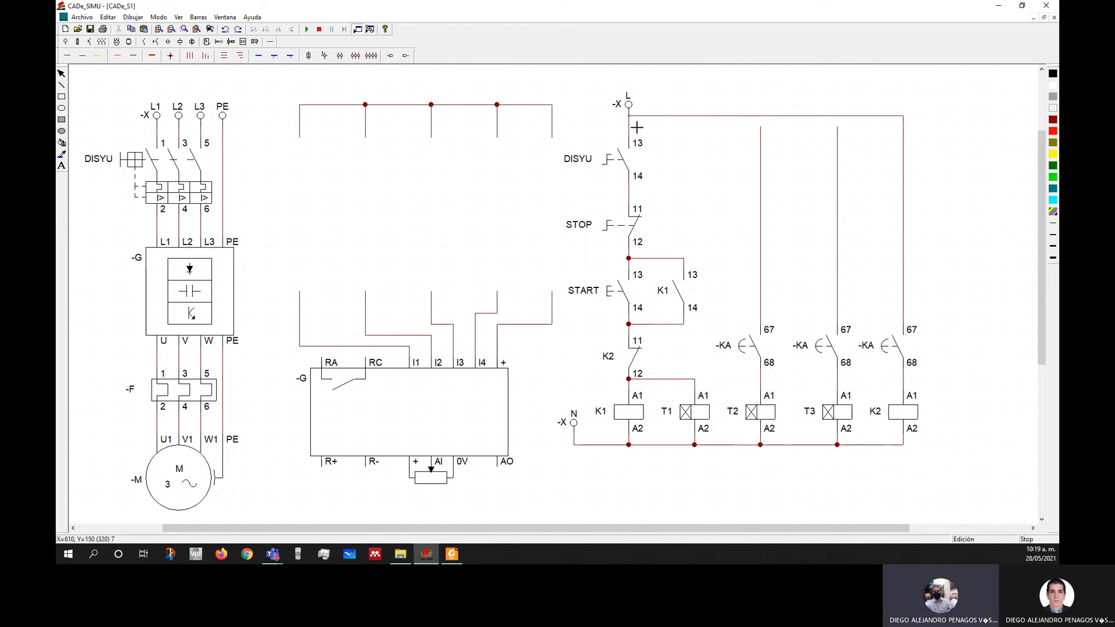
click(760, 116)
click(836, 116)
click(629, 116)
Step: Name the timer contact above coil T2 as T2 and the one above coil T3 as T3
click(758, 343)
double_click(757, 344)
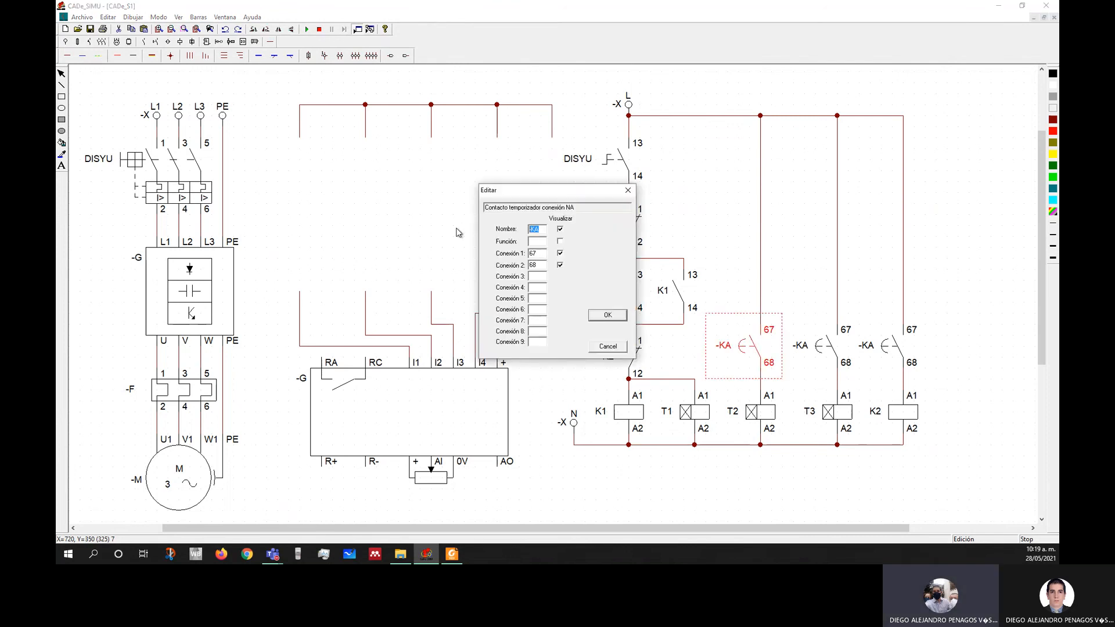
text(T2)
click(608, 315)
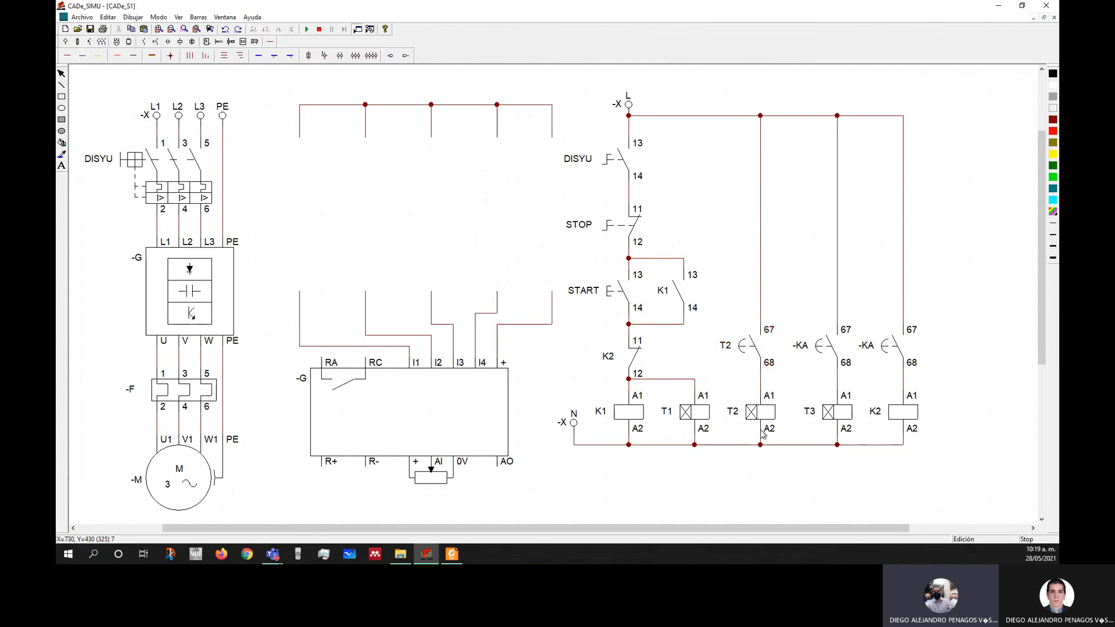
double_click(830, 343)
drag(541, 229, 477, 228)
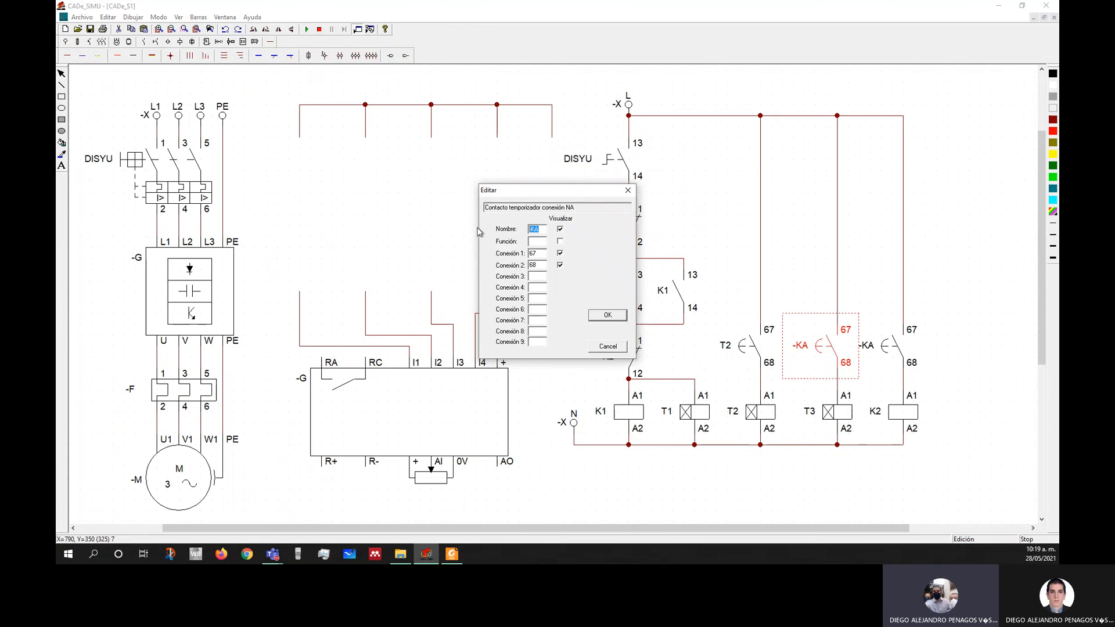
click(607, 315)
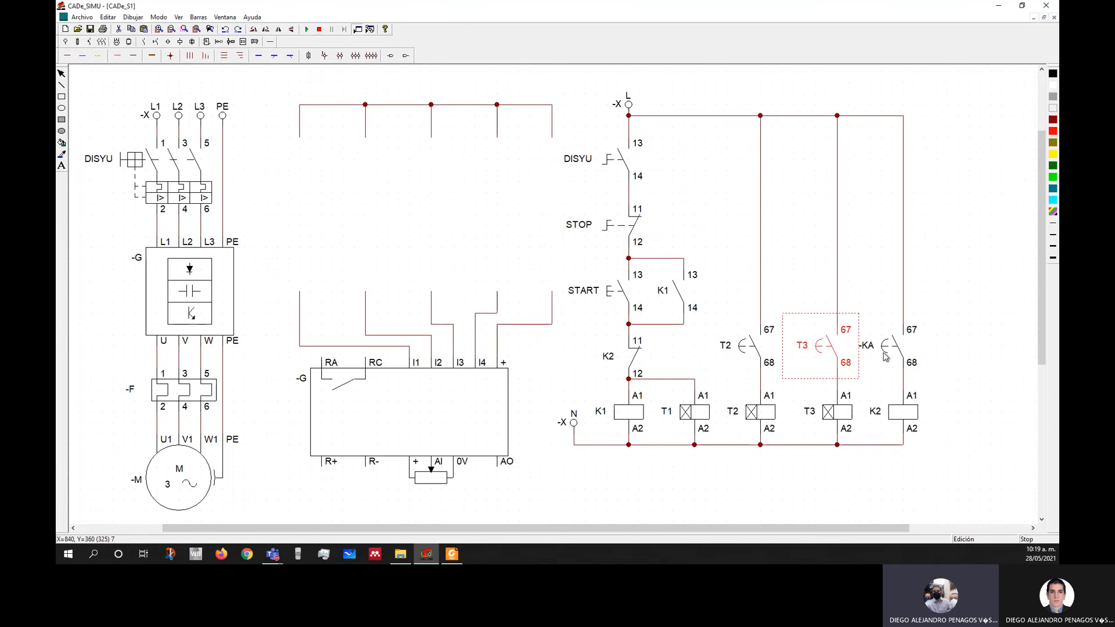
click(863, 382)
click(811, 408)
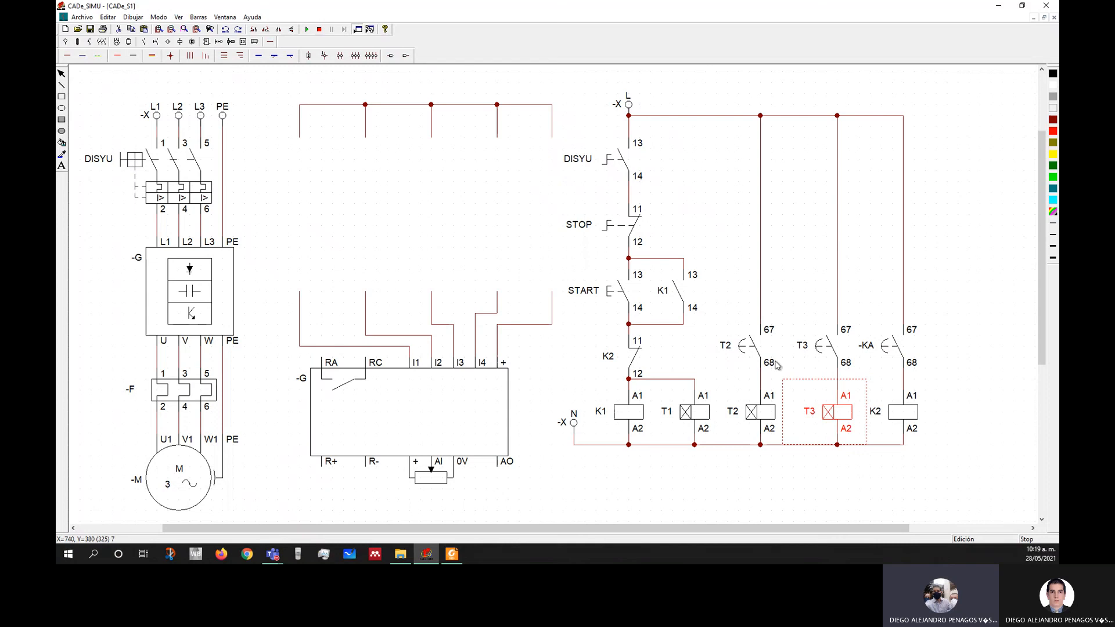
double_click(903, 349)
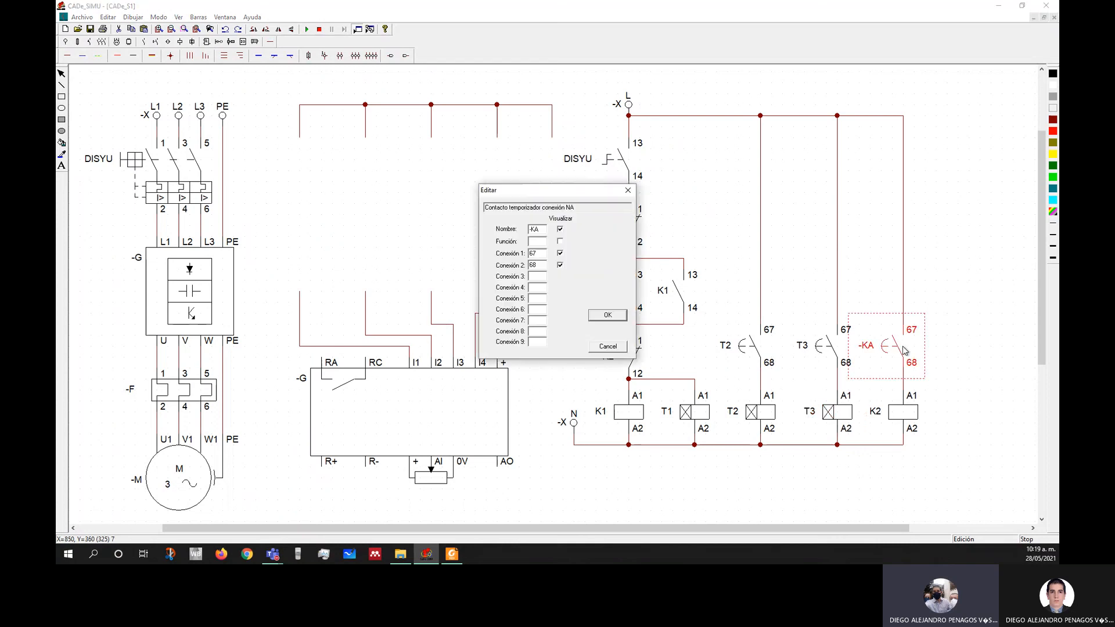
click(628, 190)
Step: Rename the timer contacts above coils T2, T3 and K2 as T1, T2 and T3, respectively
double_click(759, 343)
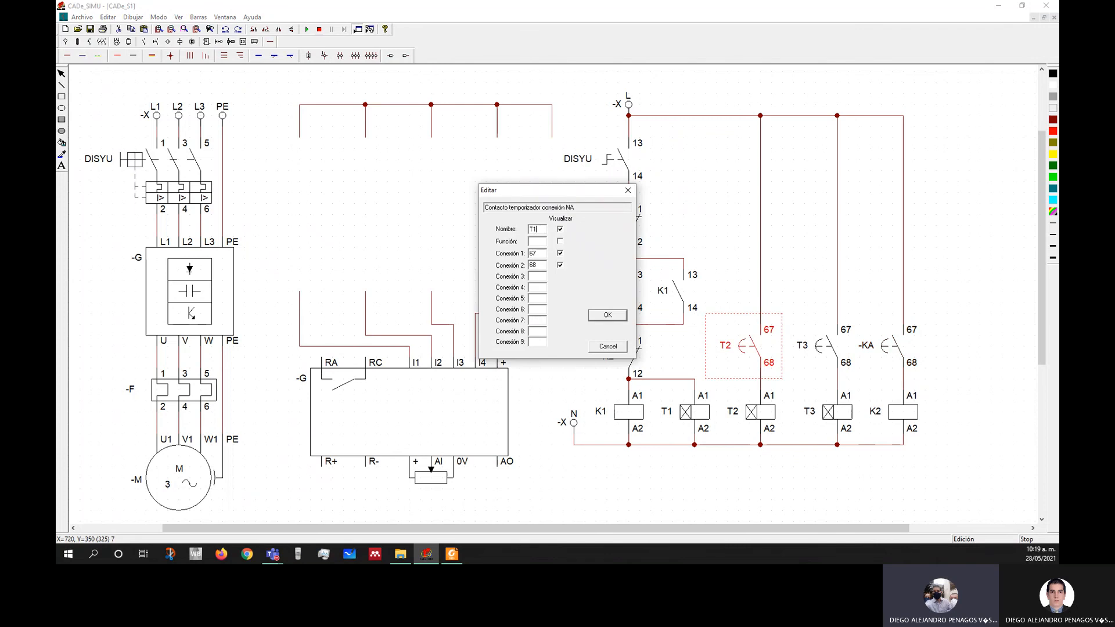
click(598, 316)
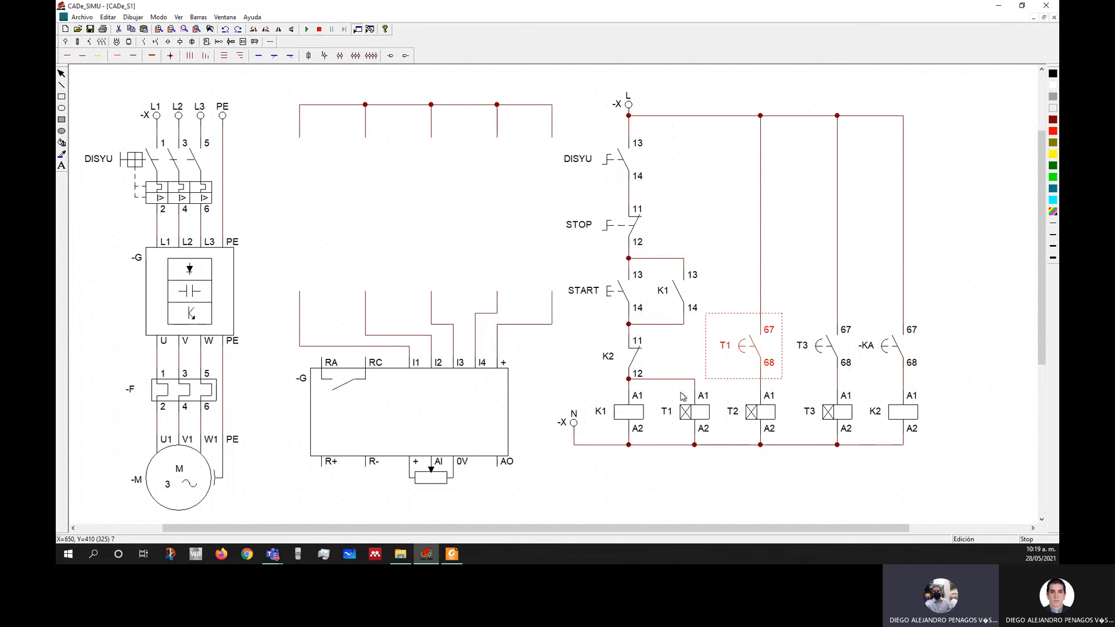
click(769, 293)
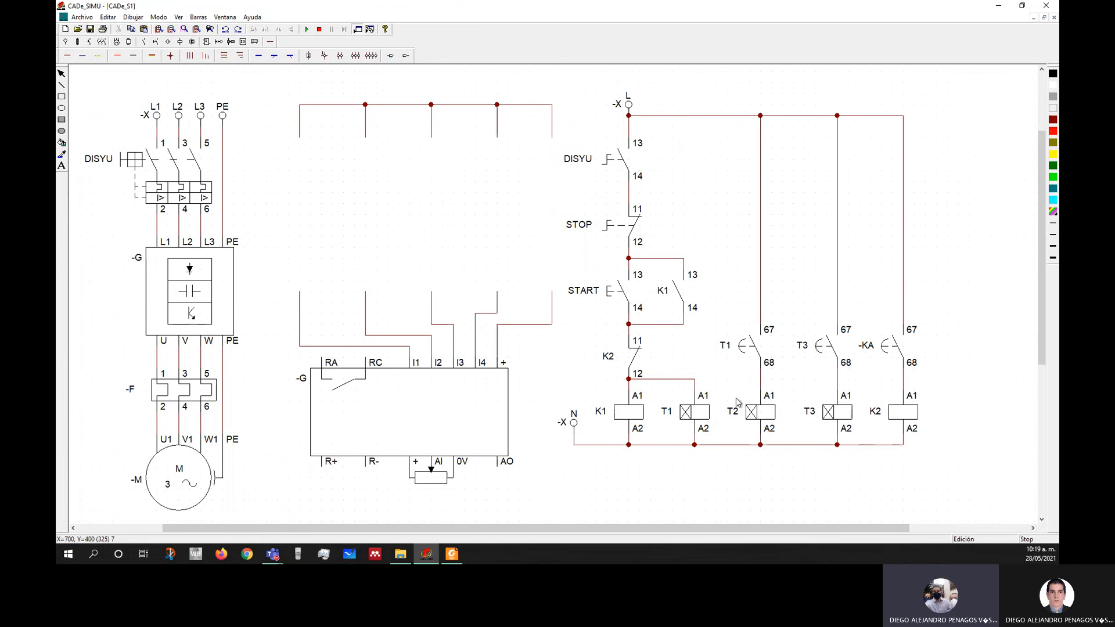
double_click(838, 345)
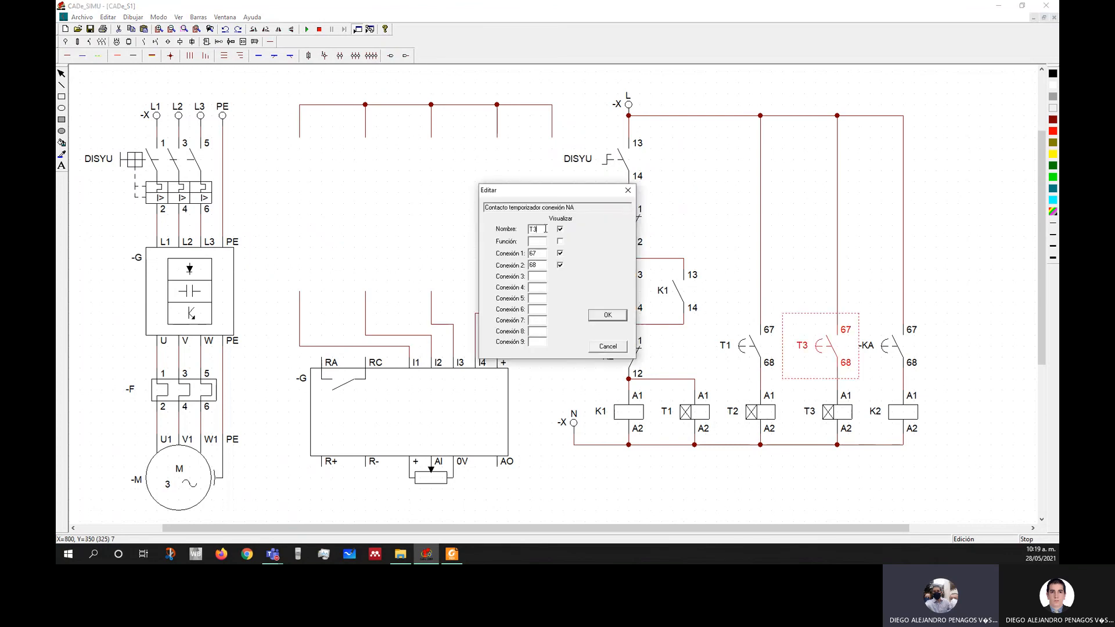
text(2)
click(607, 315)
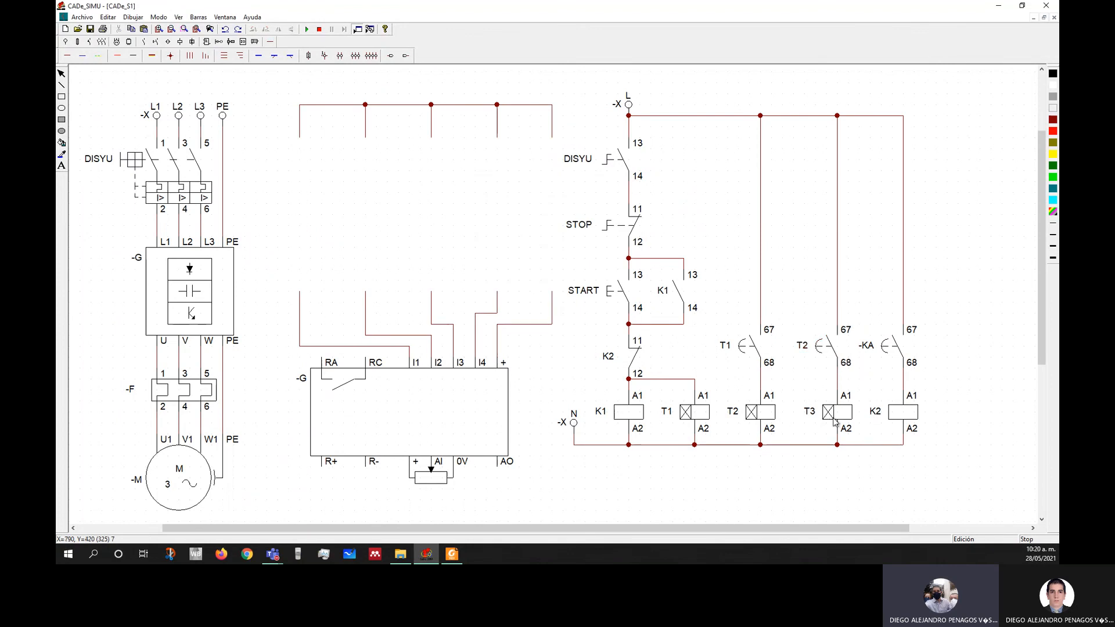
double_click(899, 344)
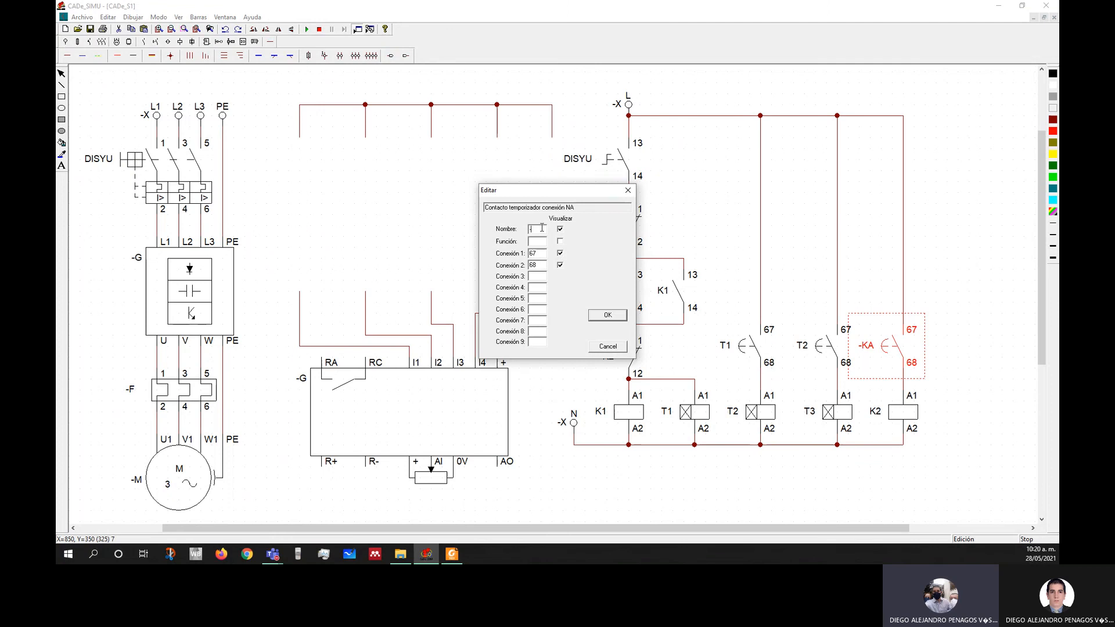
text(T3)
click(607, 315)
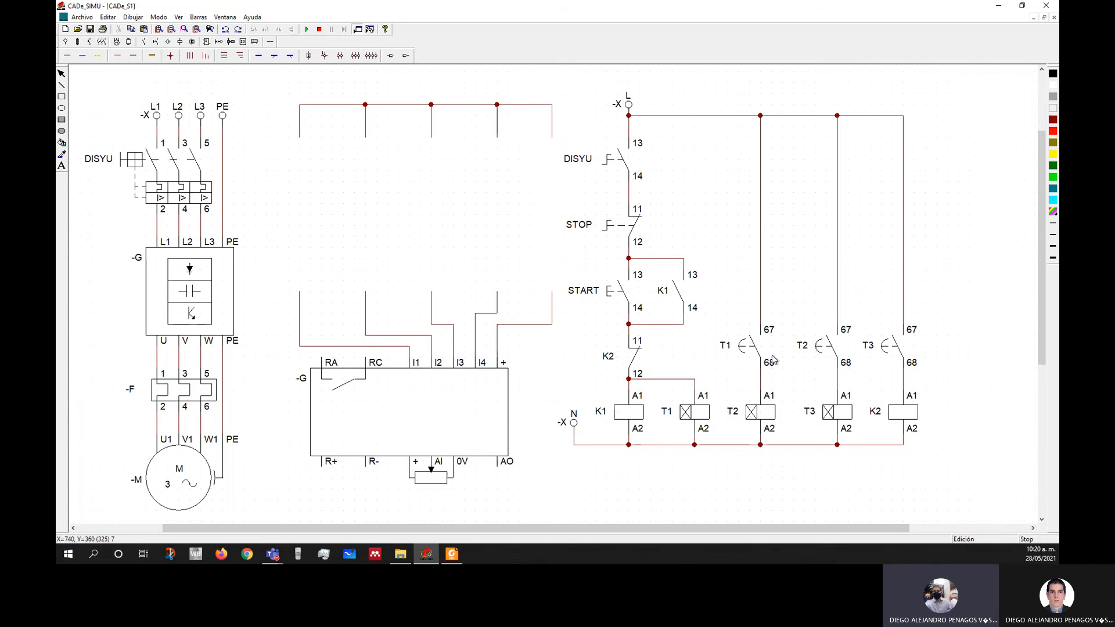
Step: Copy the normally open K1 contact and place the copy on the first branch of the variable speed drive's input circuit
click(898, 412)
click(979, 372)
click(682, 294)
key(ctrl+c)
key(ctrl+v)
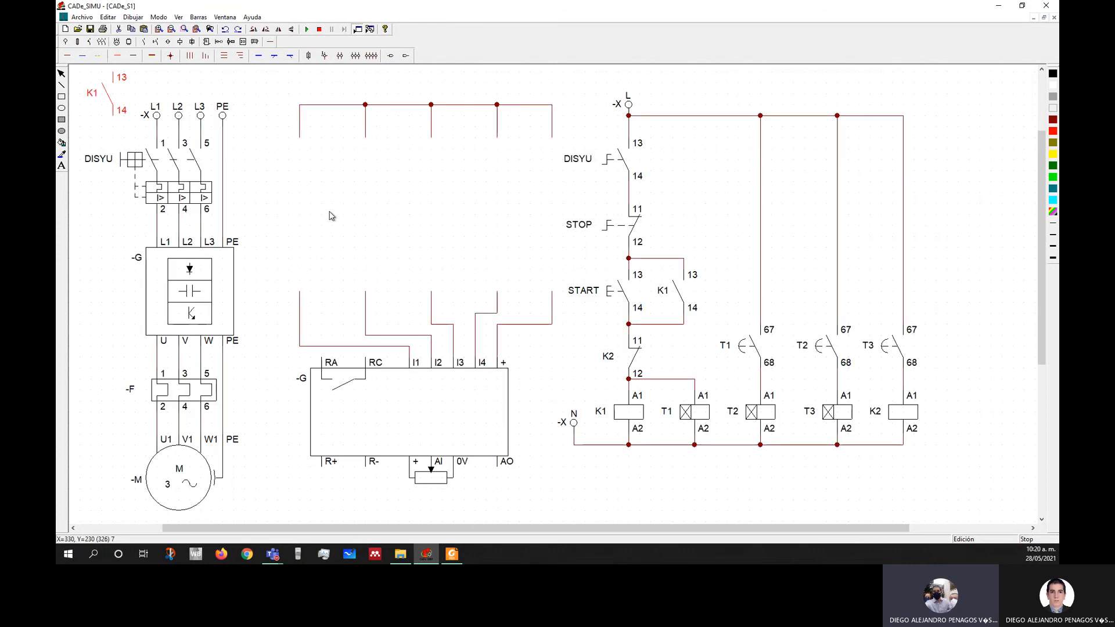
drag(108, 93, 297, 181)
click(406, 214)
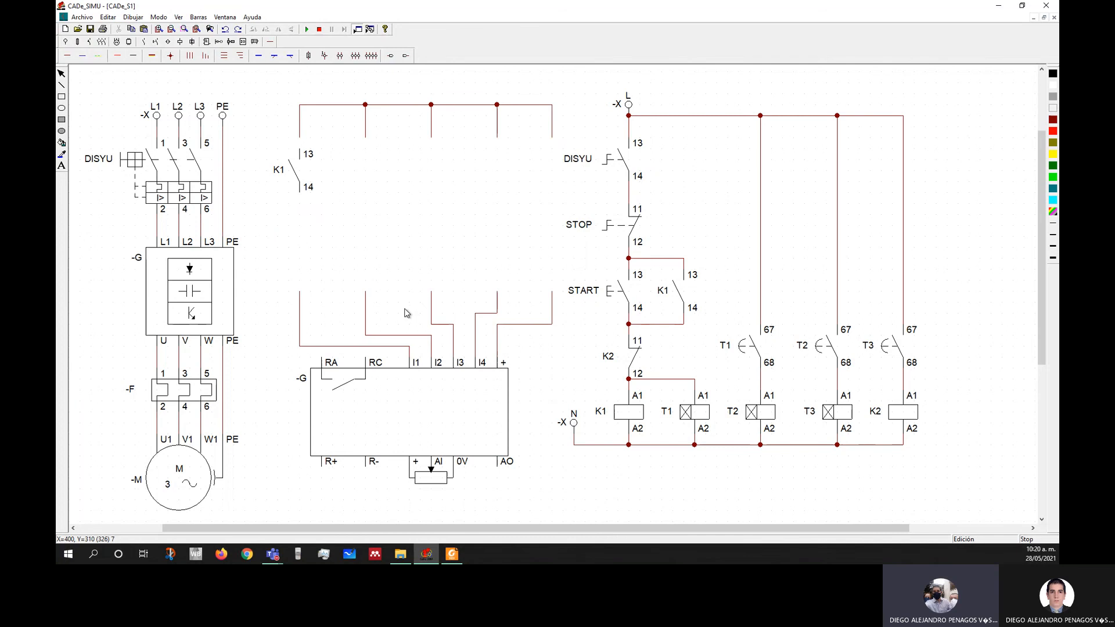
Step: Delete the wire segments that lead from the second branch to the drive's input I2
key(Delete)
click(382, 336)
key(Delete)
click(432, 343)
key(Delete)
click(68, 57)
right_click(661, 466)
Step: Copy the T1 timer contact and place the copy on the third branch above the drive's input I3
click(763, 349)
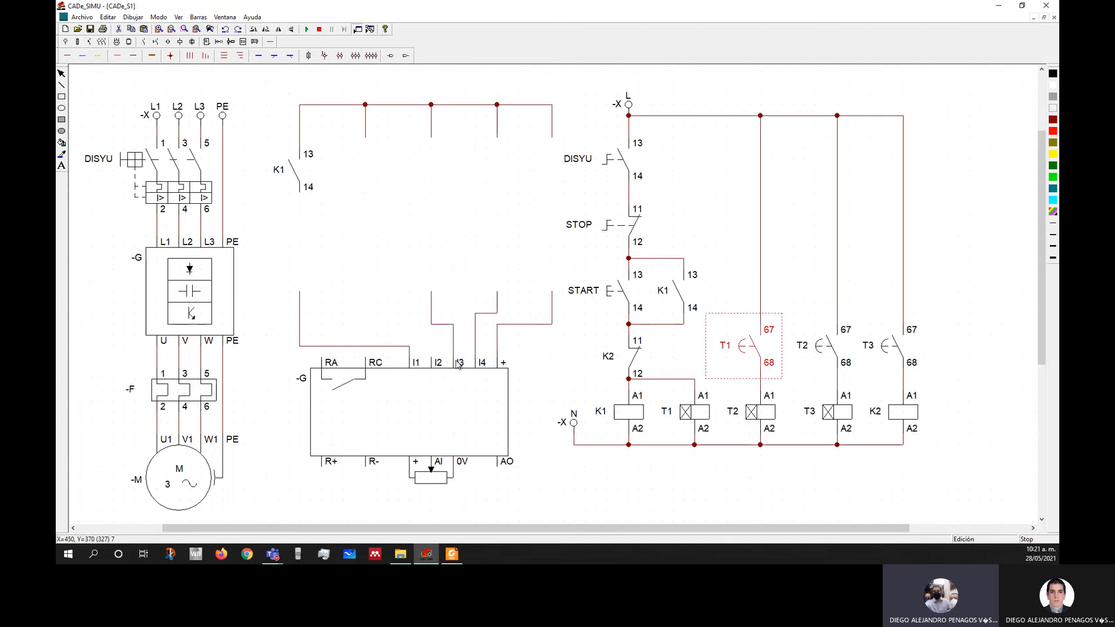
click(434, 232)
key(ctrl+v)
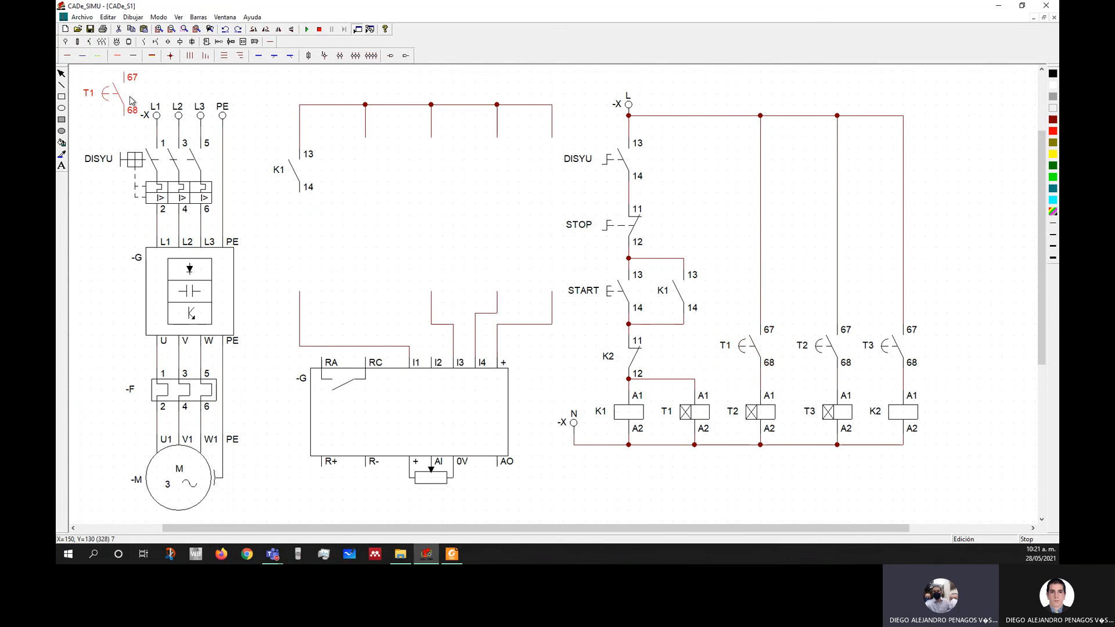
mouse_move(131, 101)
mouse_down()
mouse_move(116, 110)
mouse_move(398, 235)
mouse_move(405, 198)
mouse_move(424, 184)
mouse_up()
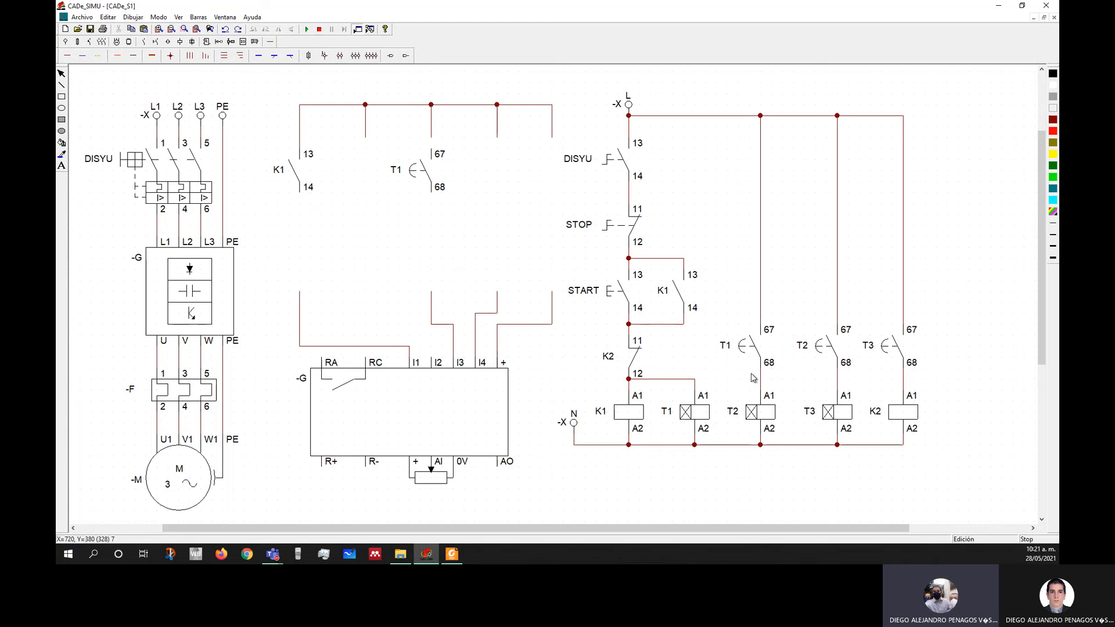
Step: Connect terminal 67 of the copied T1 contact to the upper line and remove the second branch's short upper wire
key(ctrl+z)
drag(435, 151, 434, 149)
key(Escape)
click(364, 107)
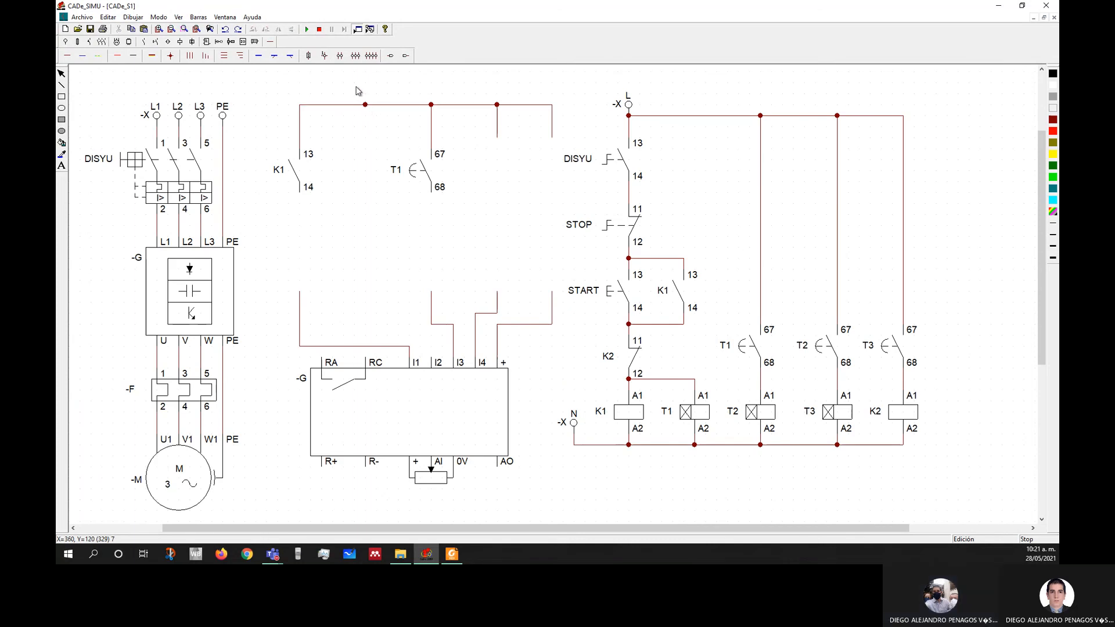
Step: Remove the leftover second-branch junction from the upper line and place a normally closed timer contact below T1 on the third branch
drag(356, 88, 382, 123)
key(Delete)
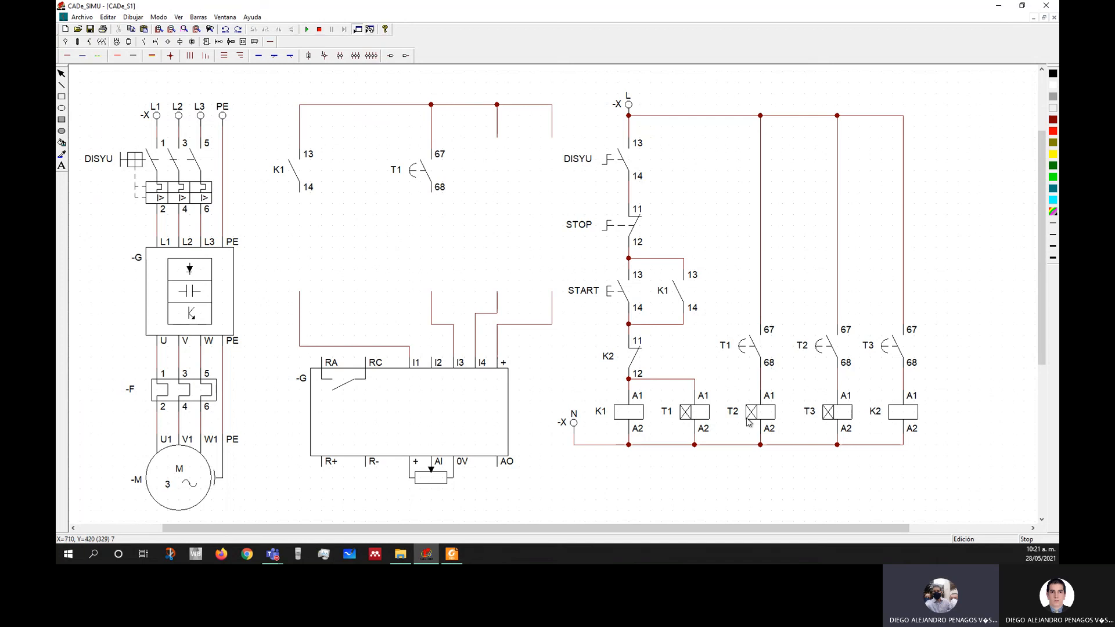
click(763, 418)
click(784, 280)
click(156, 41)
click(145, 43)
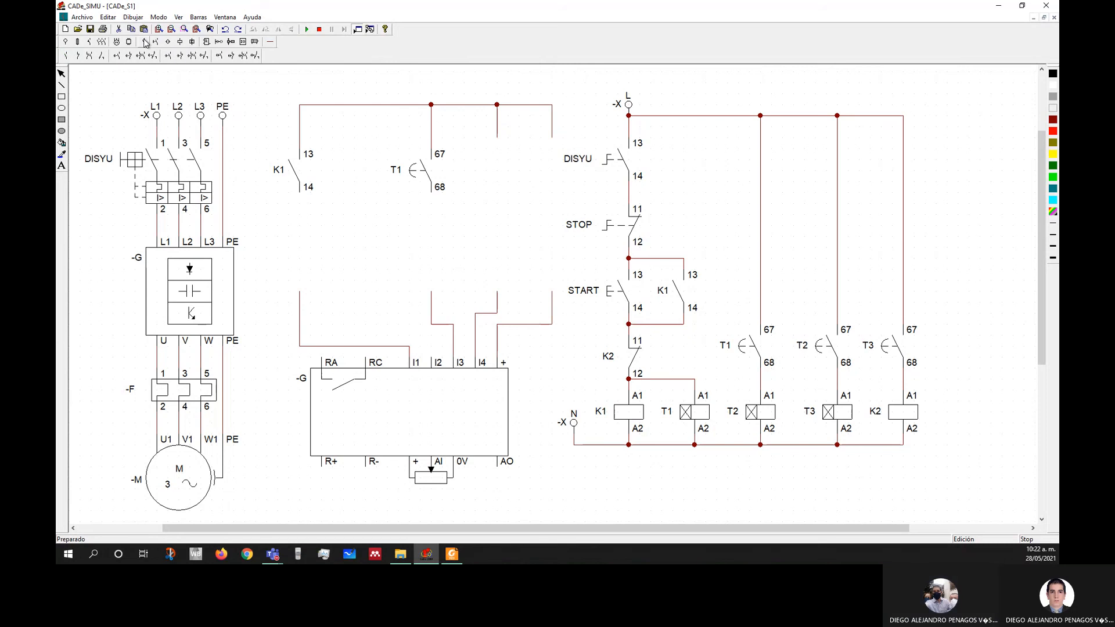
click(131, 57)
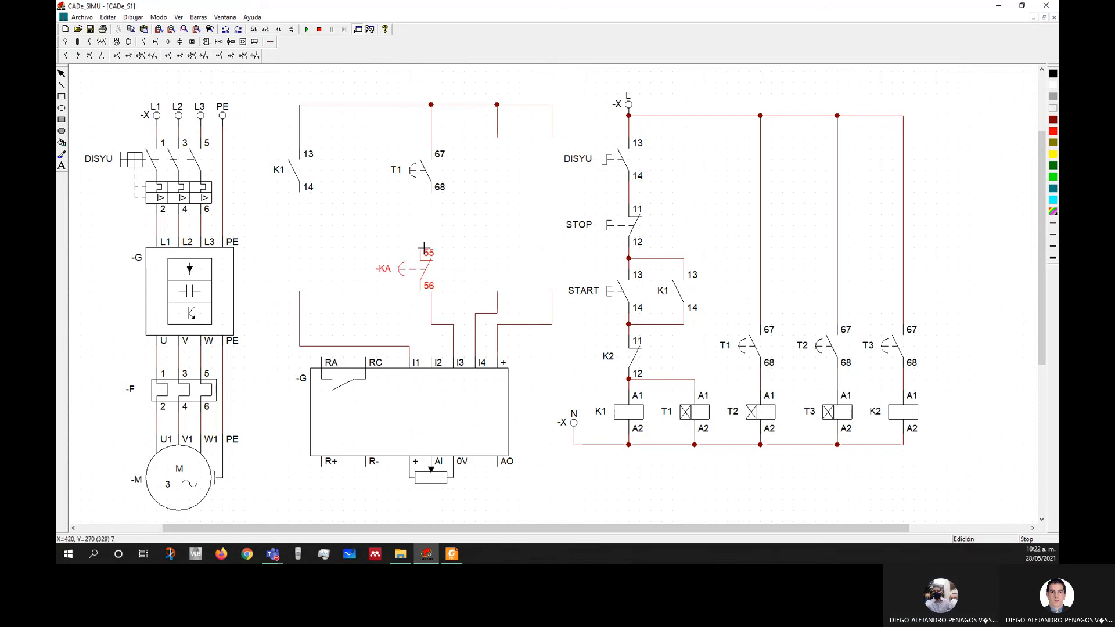
click(434, 216)
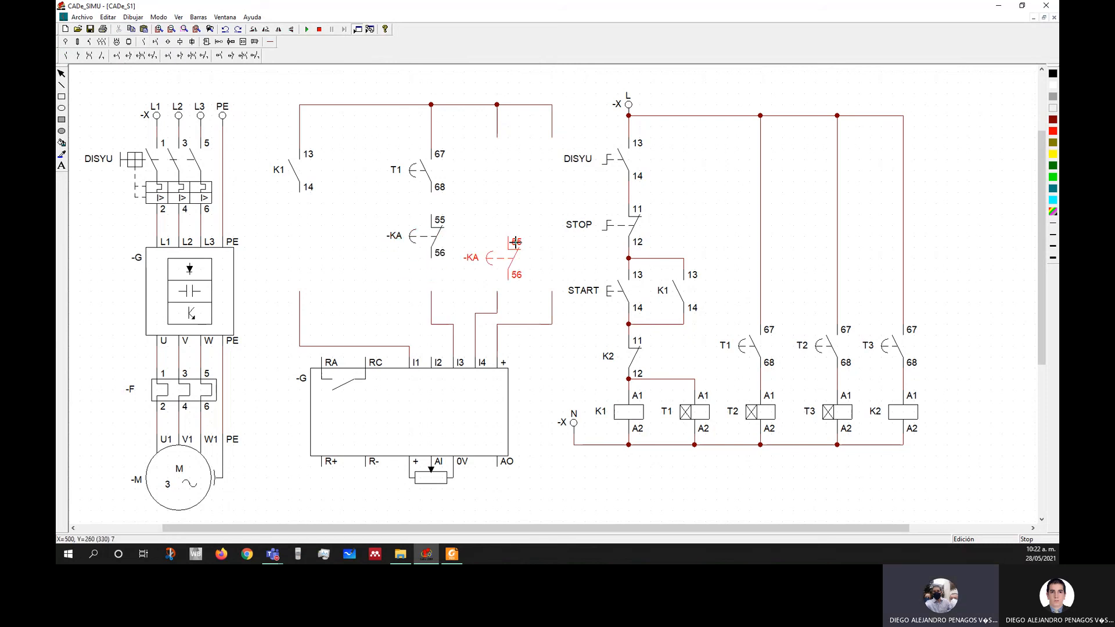
right_click(519, 247)
Step: Name the new normally closed timer contact T2
double_click(451, 243)
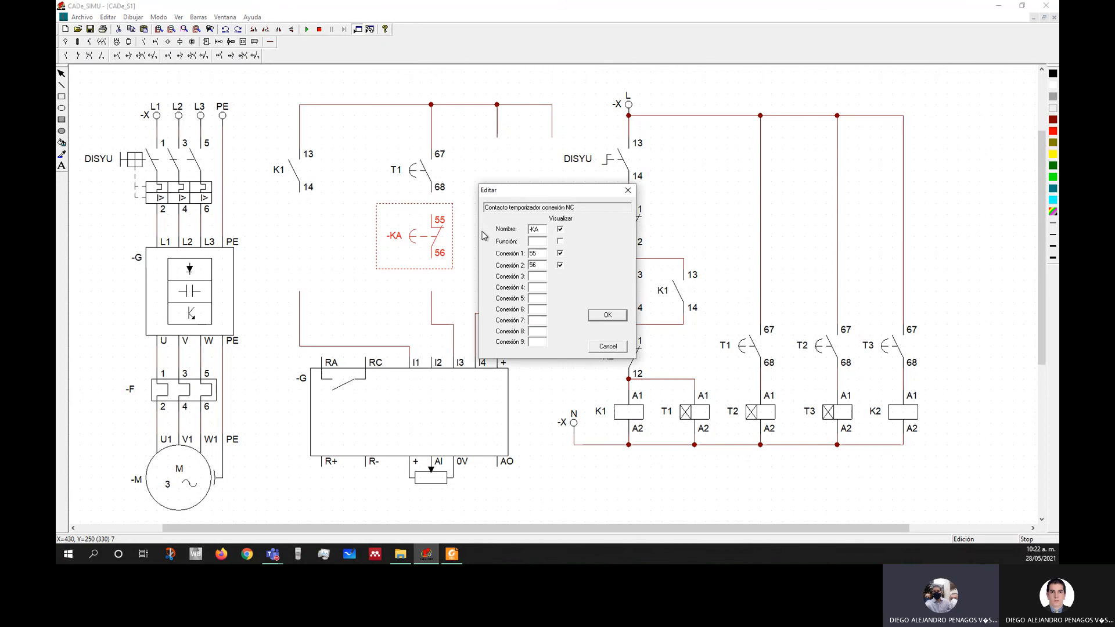
text(T2)
click(616, 317)
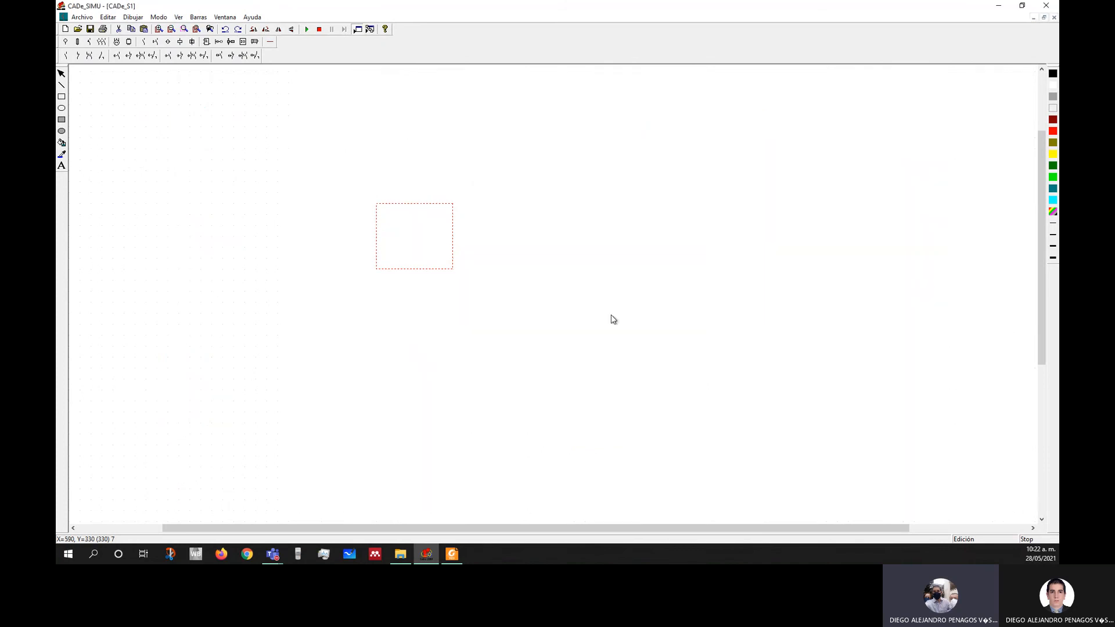
click(377, 298)
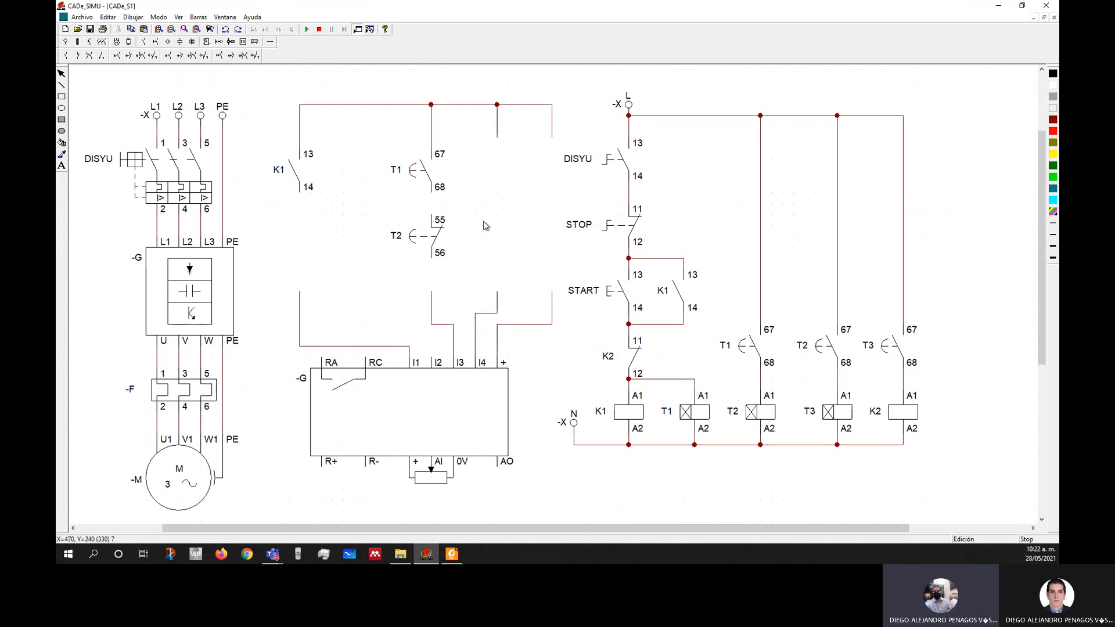
click(429, 181)
click(440, 245)
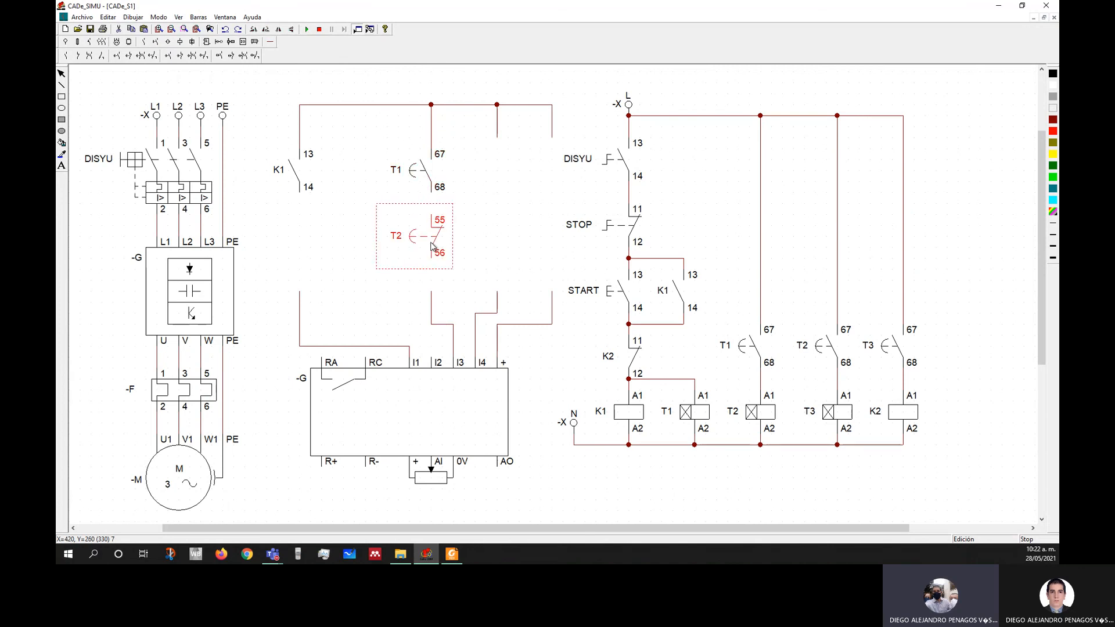
click(486, 223)
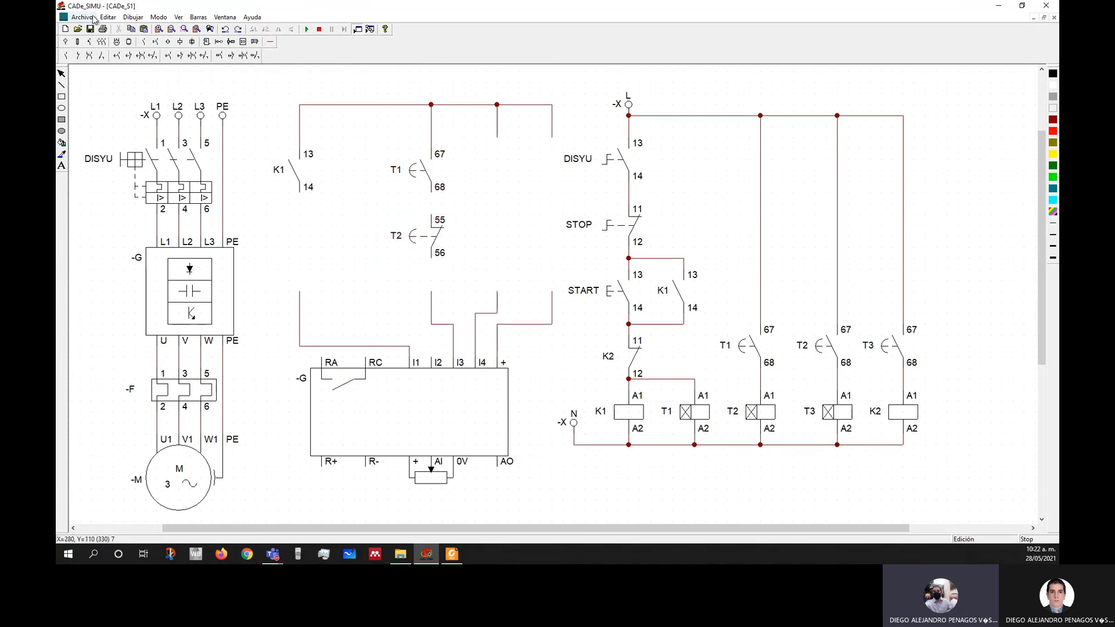
Step: Wire the normally closed T2 contact in series between T1 terminal 68 and the line to drive input I3
click(271, 43)
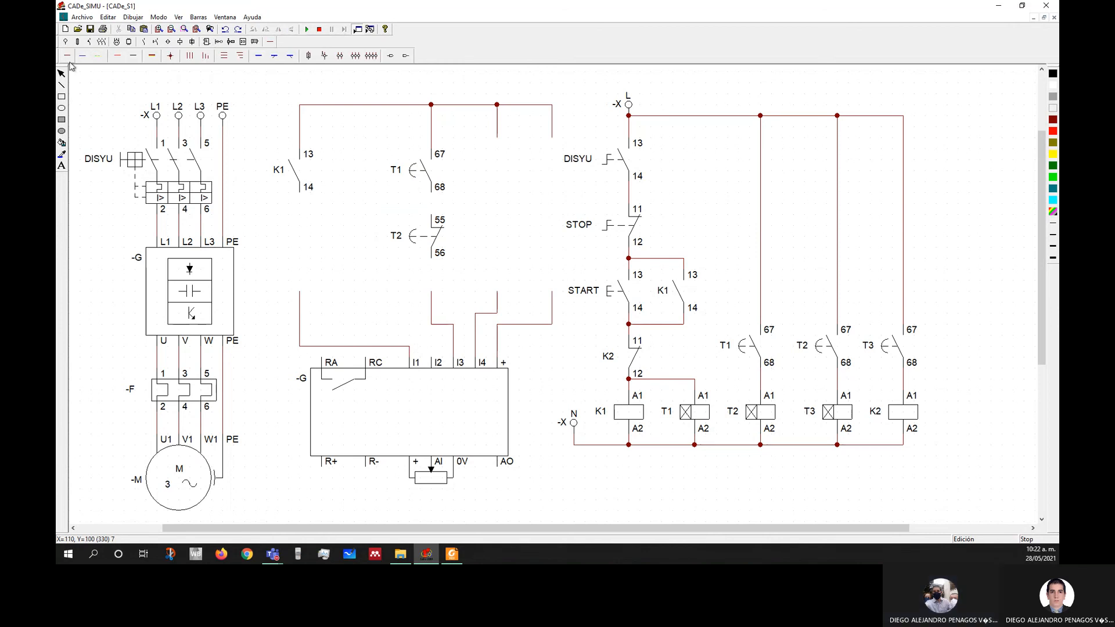
drag(431, 192, 431, 216)
drag(436, 265, 434, 292)
right_click(491, 182)
Step: Copy the wired T1 and T2 contact pair and place the copy on the branch above drive input I4
drag(365, 127, 471, 293)
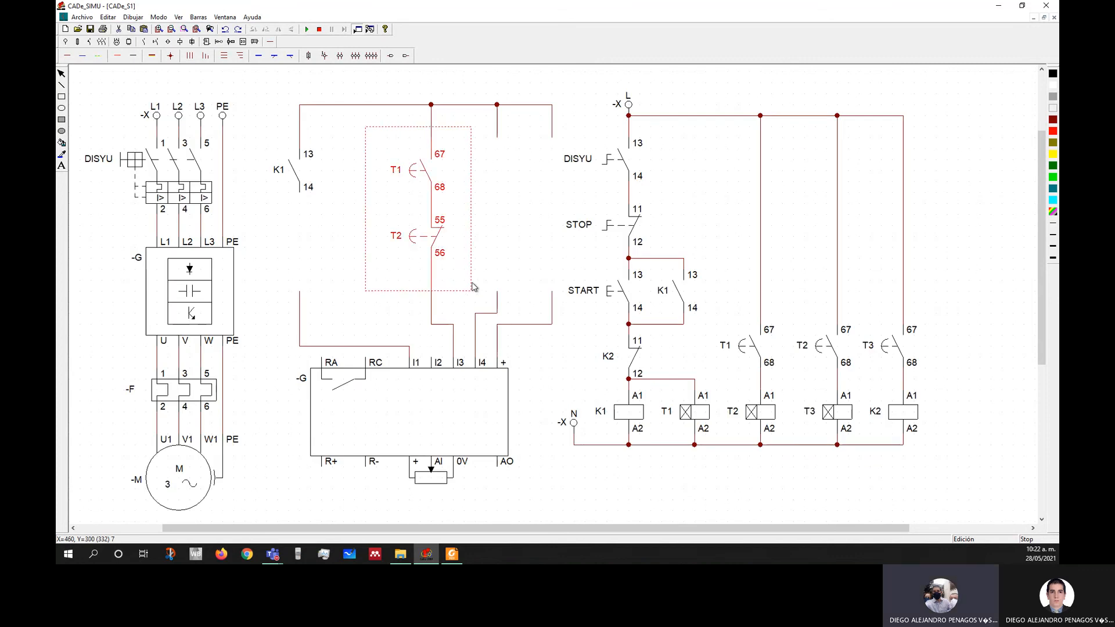
click(504, 228)
key(ctrl+v)
drag(483, 240, 494, 193)
click(558, 206)
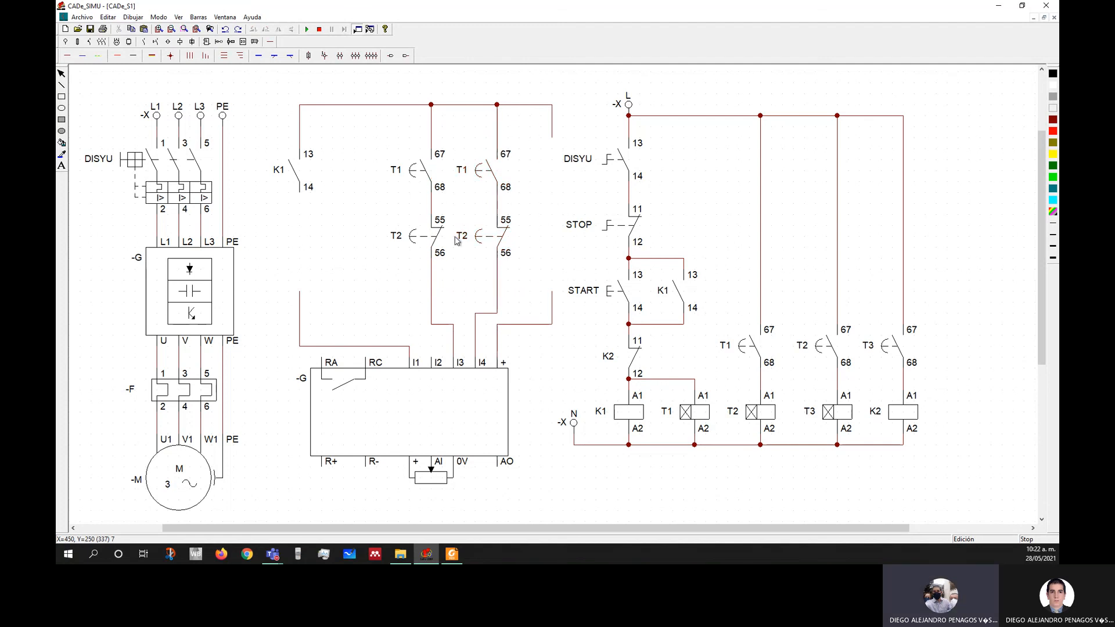
Step: Rename the copied contacts on the I4 branch, the normally open one as T2 and the normally closed one as T3
click(484, 178)
double_click(484, 178)
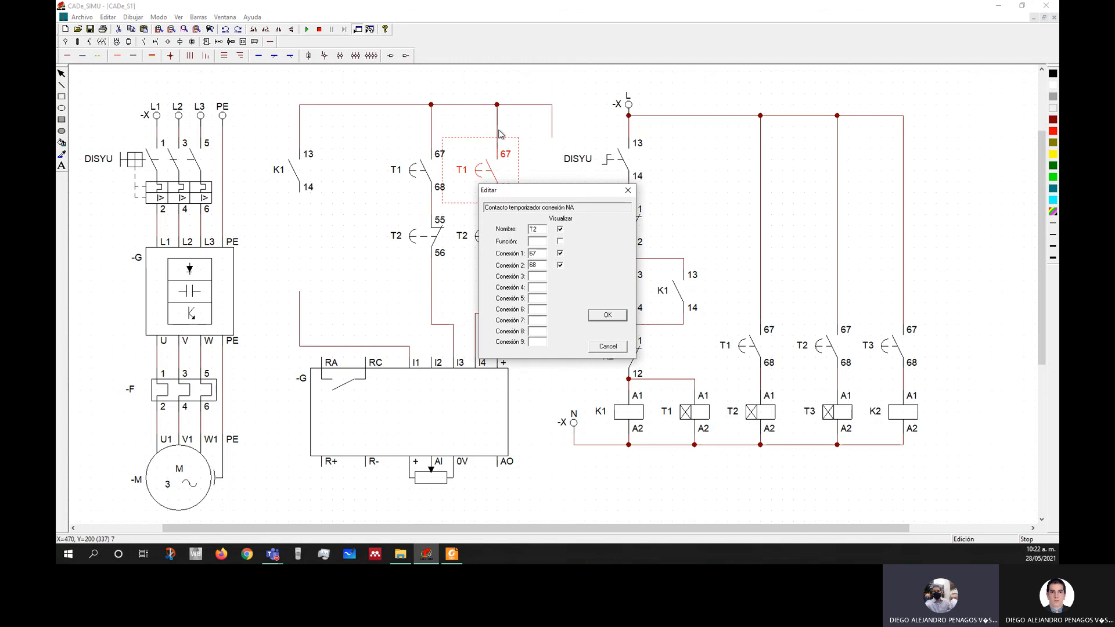
click(605, 316)
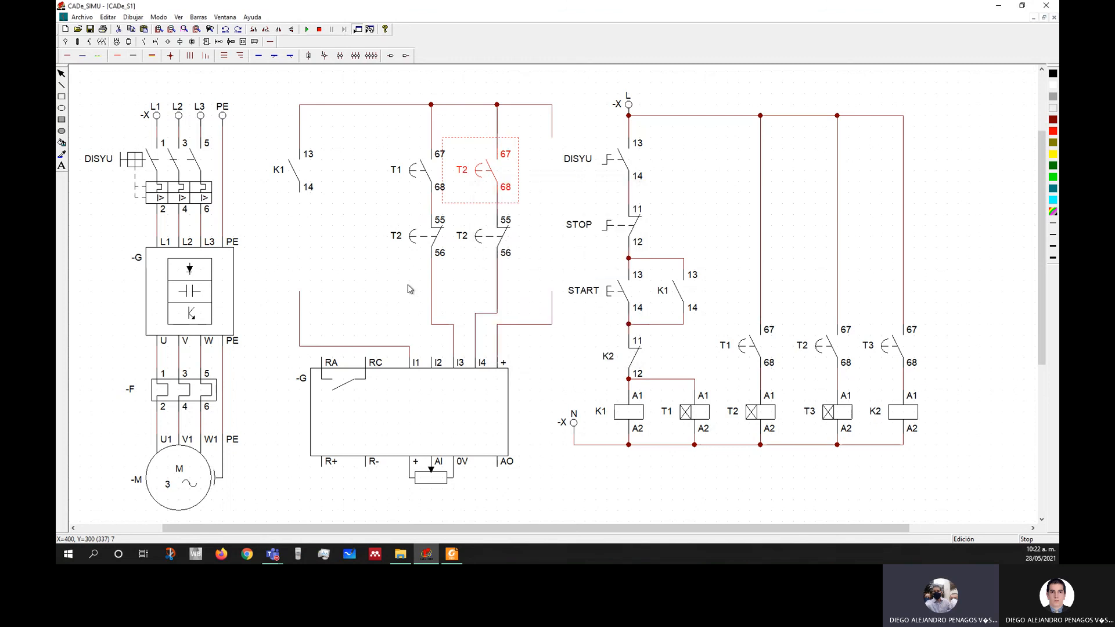
click(429, 229)
click(486, 170)
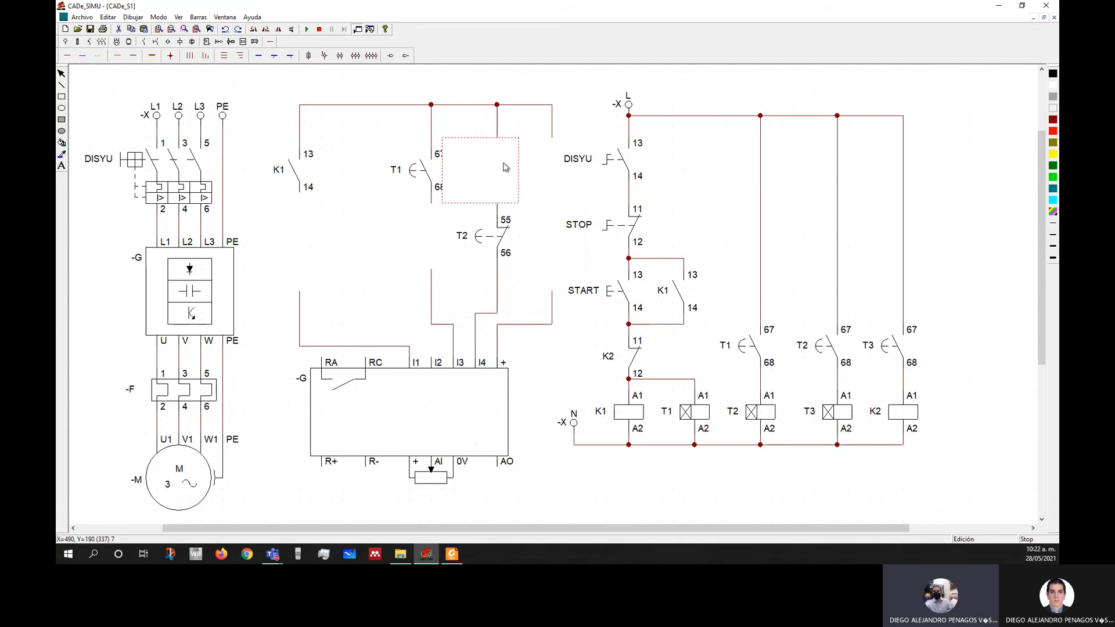
double_click(504, 236)
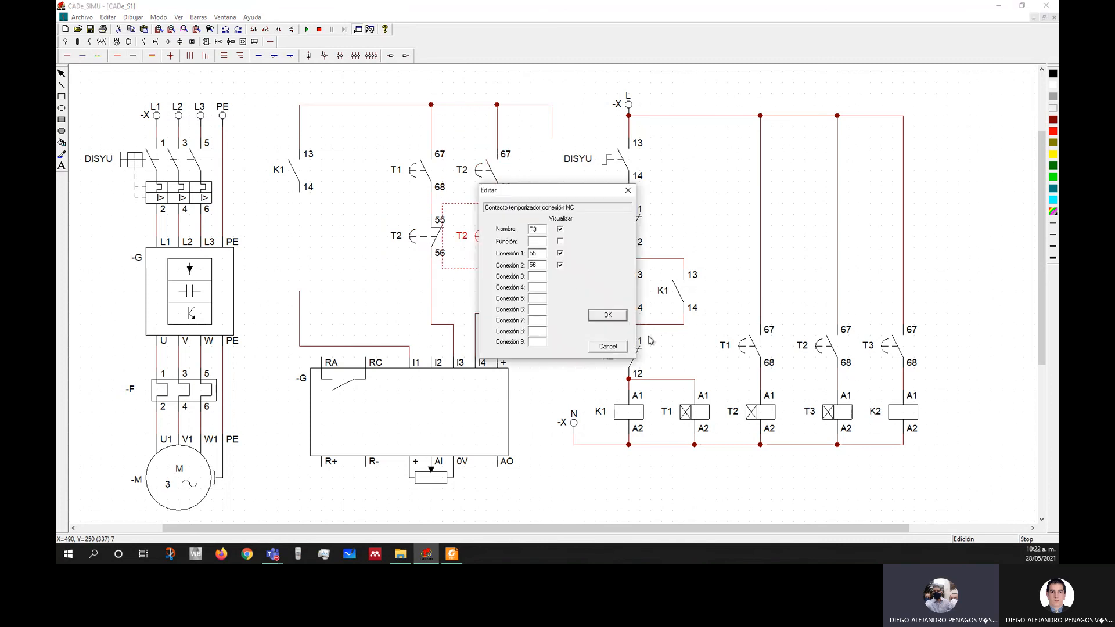
click(607, 314)
click(518, 294)
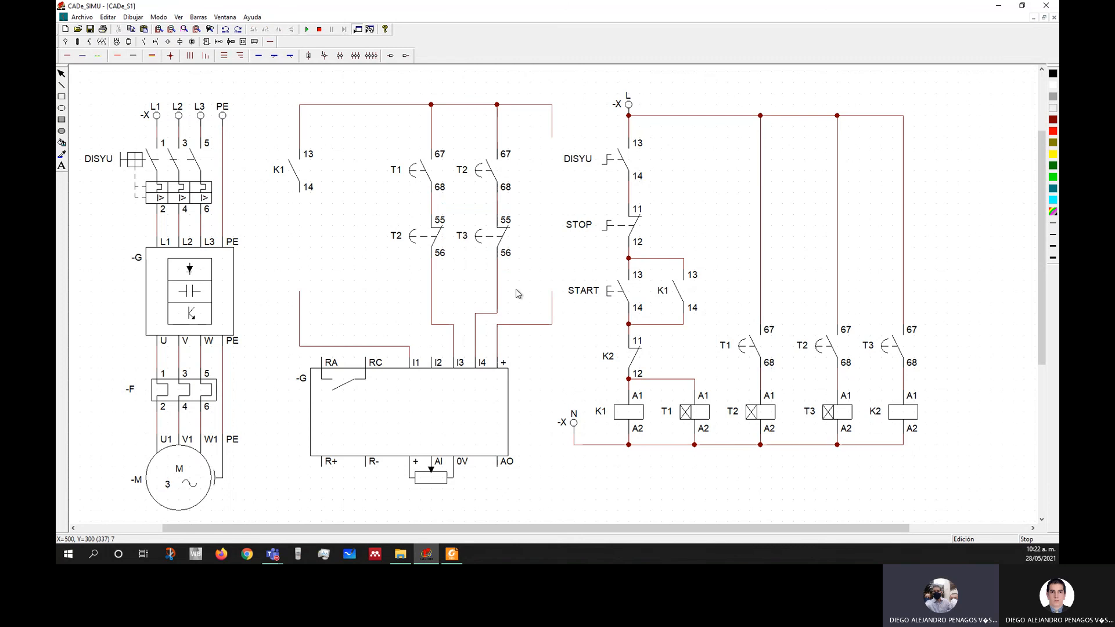
Step: Draw the missing vertical wire that joins the upper line to the drive's + terminal
click(83, 55)
drag(561, 138, 564, 303)
right_click(769, 468)
click(895, 346)
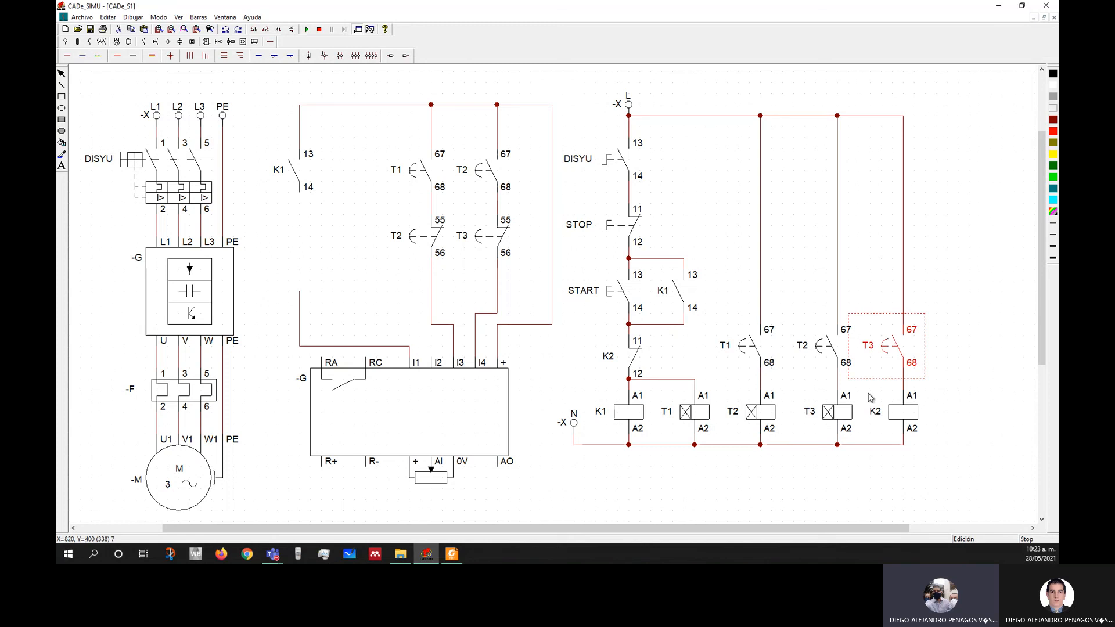
click(946, 321)
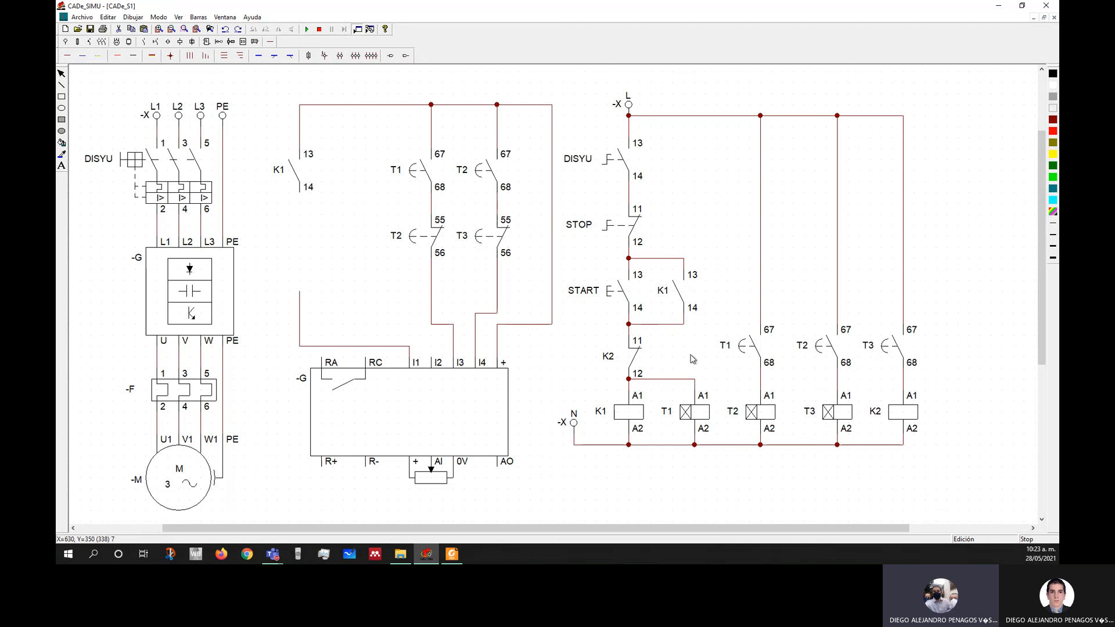
Step: Copy the normally closed T3 contact and place the copy below the K1 contact on the I1 branch
click(497, 230)
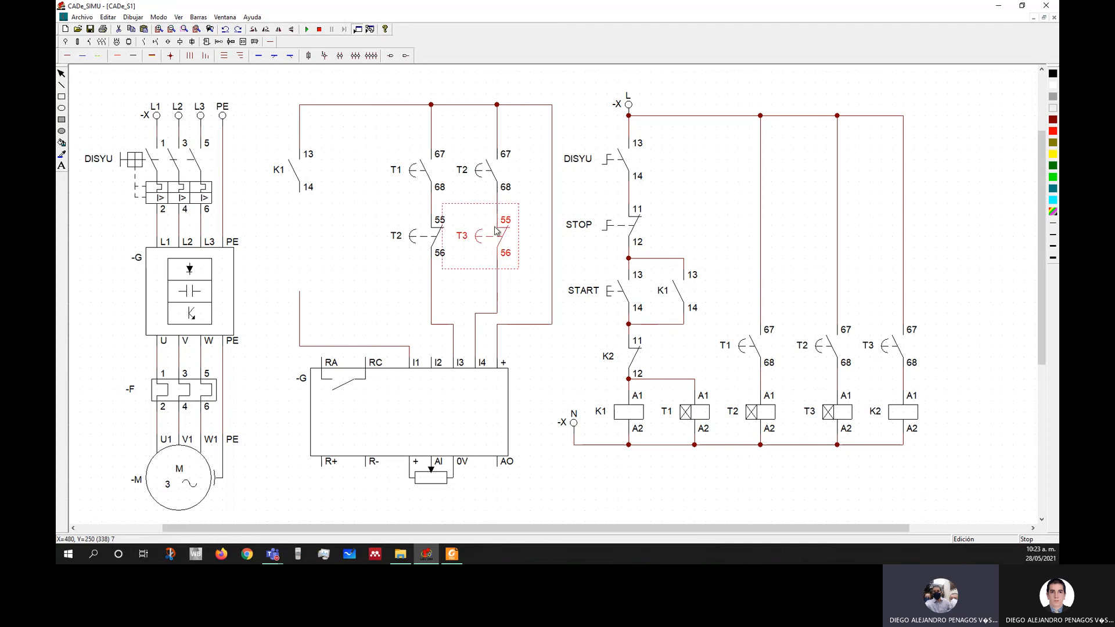
key(ctrl+c)
key(ctrl+v)
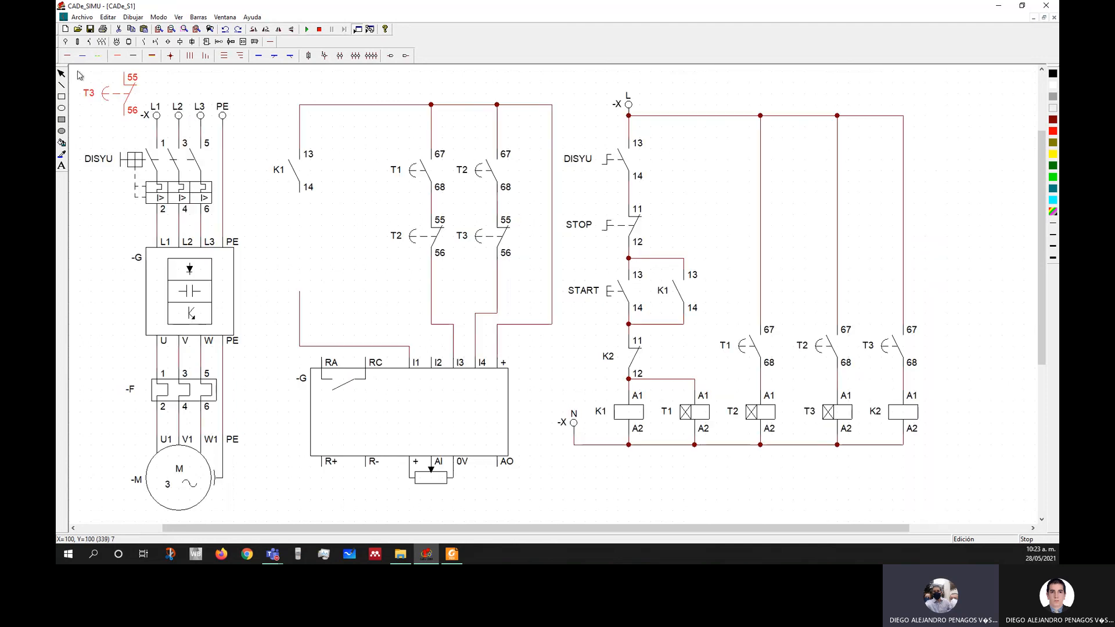
drag(100, 88, 297, 231)
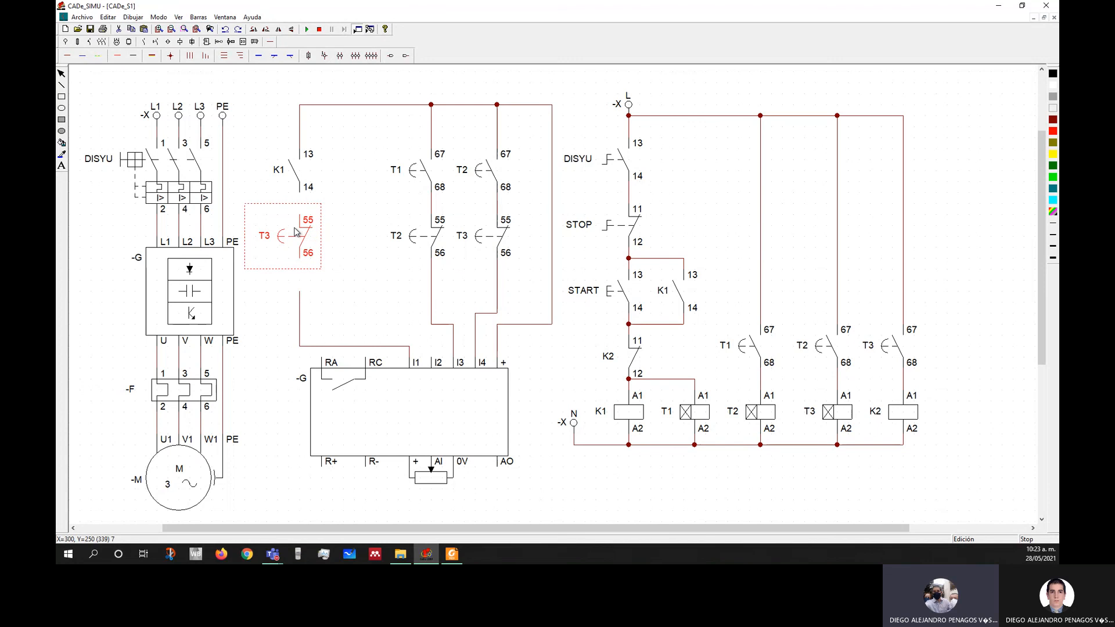
click(371, 229)
Step: Wire the copied T3 contact in series between K1 terminal 14 and the line to drive input I1
click(67, 56)
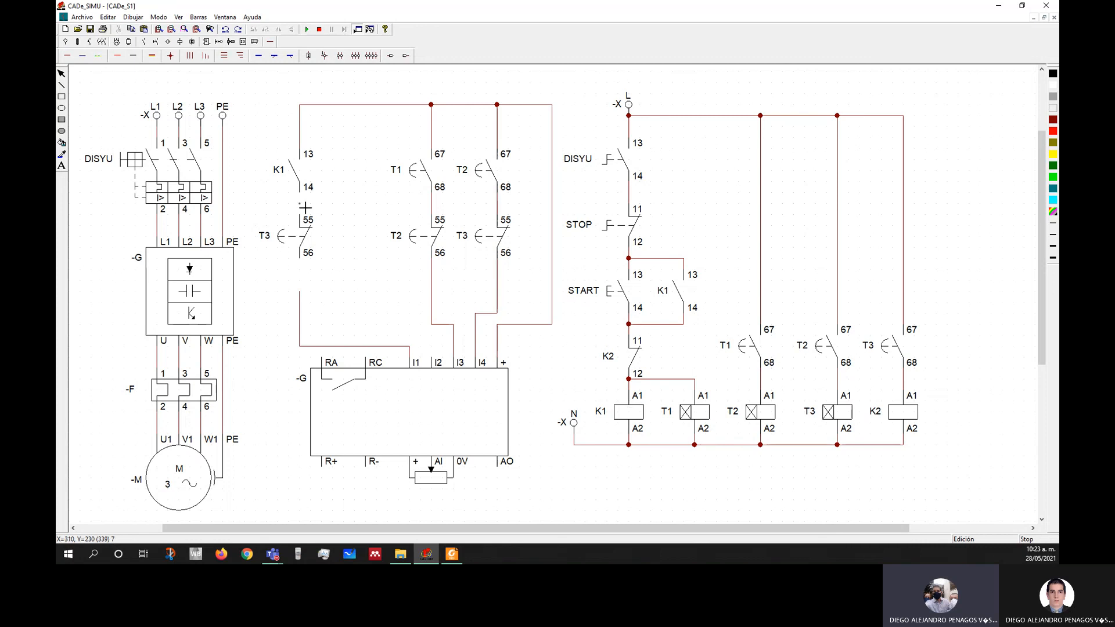
drag(304, 199, 305, 215)
drag(304, 262, 299, 297)
Step: Shift the control circuit slightly to the right, away from the drive's input circuit
drag(551, 71, 986, 500)
drag(624, 231, 647, 231)
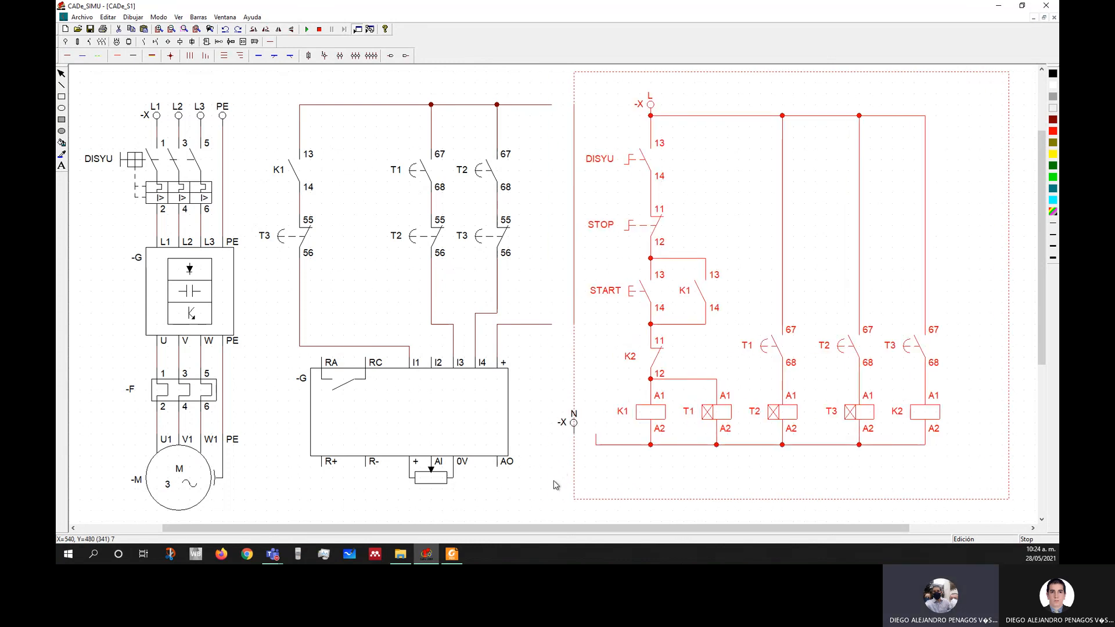
click(575, 241)
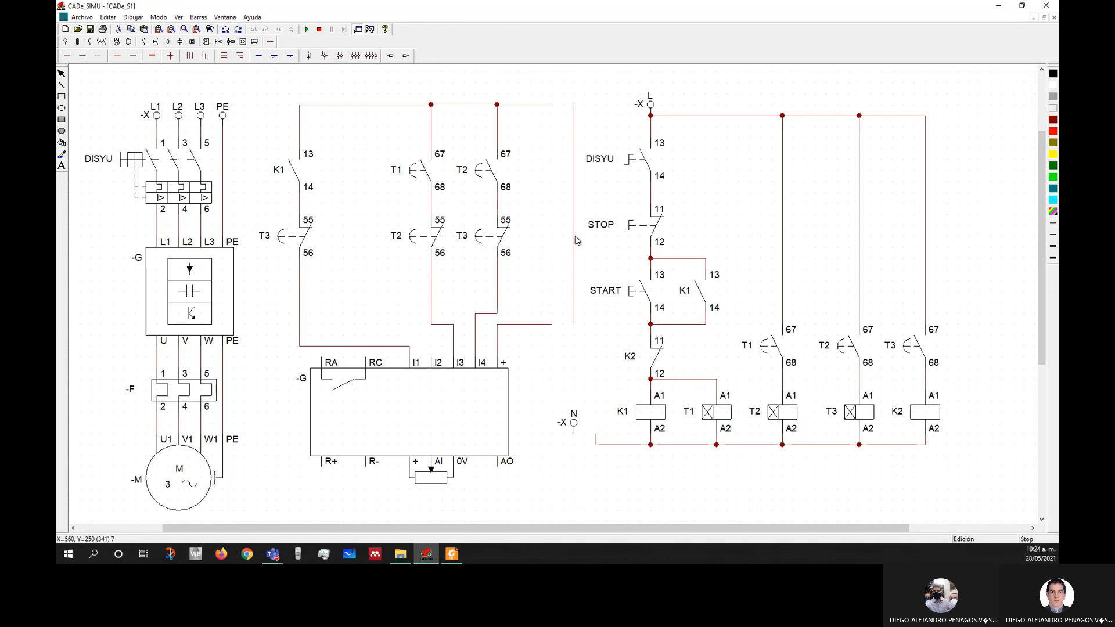
Step: Delete the detached vertical wire pieces and redraw the wire from the upper line to the drive's + terminal
drag(574, 238, 558, 238)
key(Delete)
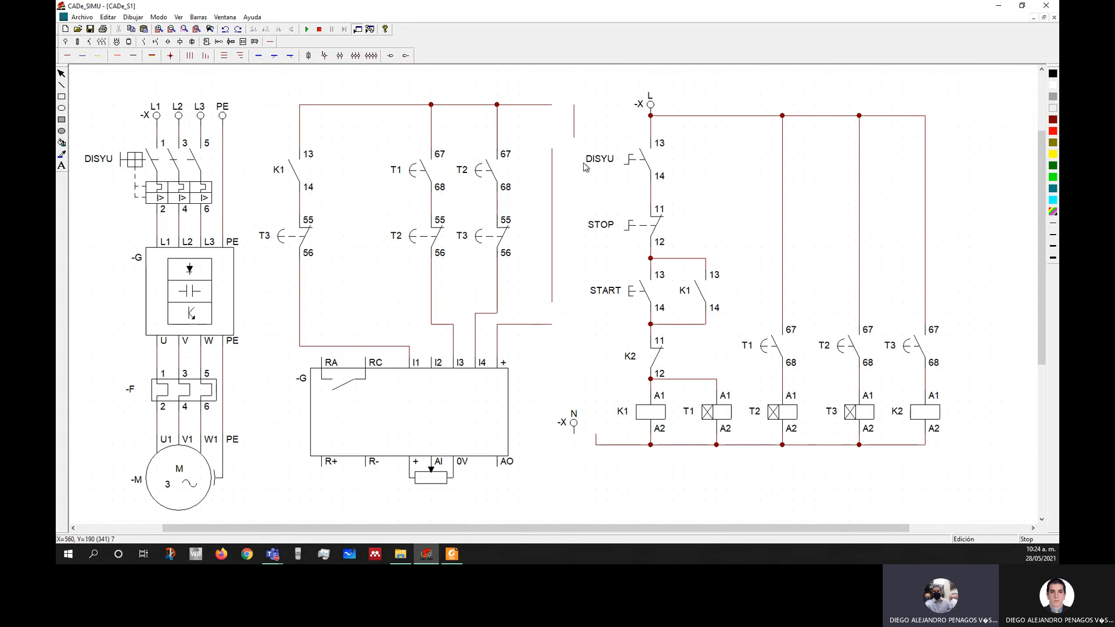
click(574, 129)
key(Delete)
click(552, 173)
key(Delete)
drag(555, 113, 552, 324)
Step: Run a test simulation, view the drive's frequency setting, close DISYU, operate START, and end the simulation
click(308, 29)
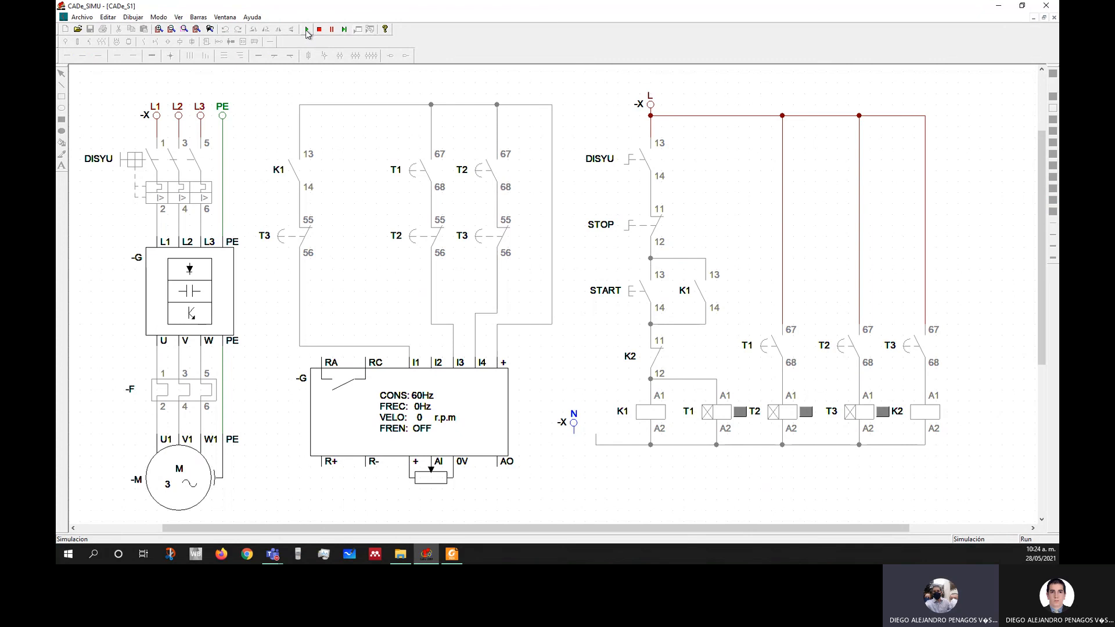
click(421, 387)
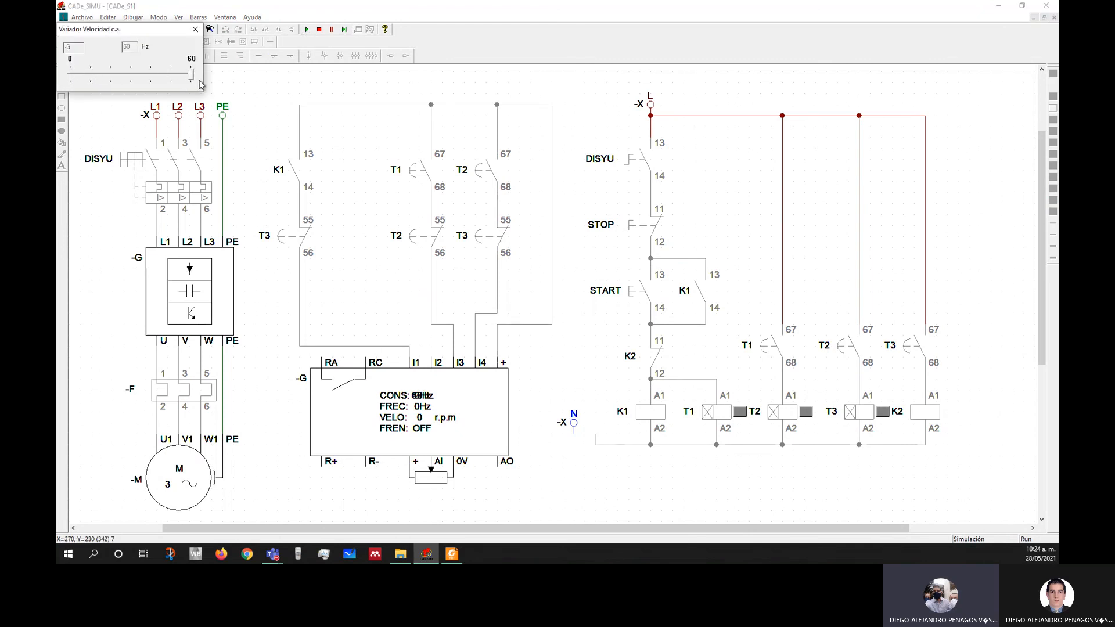
click(195, 29)
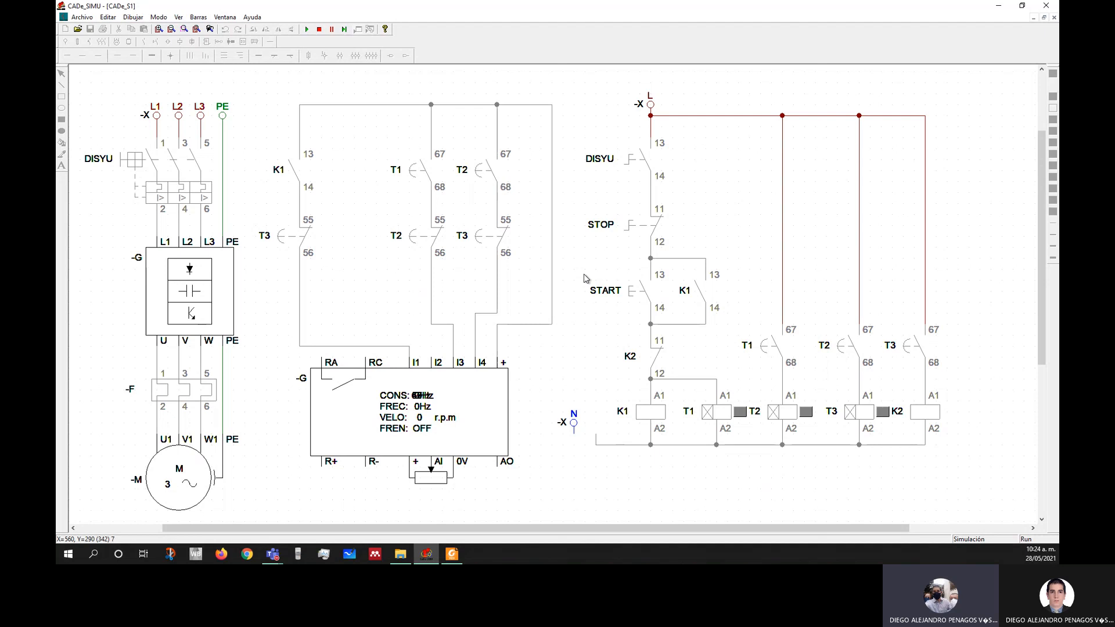
click(639, 161)
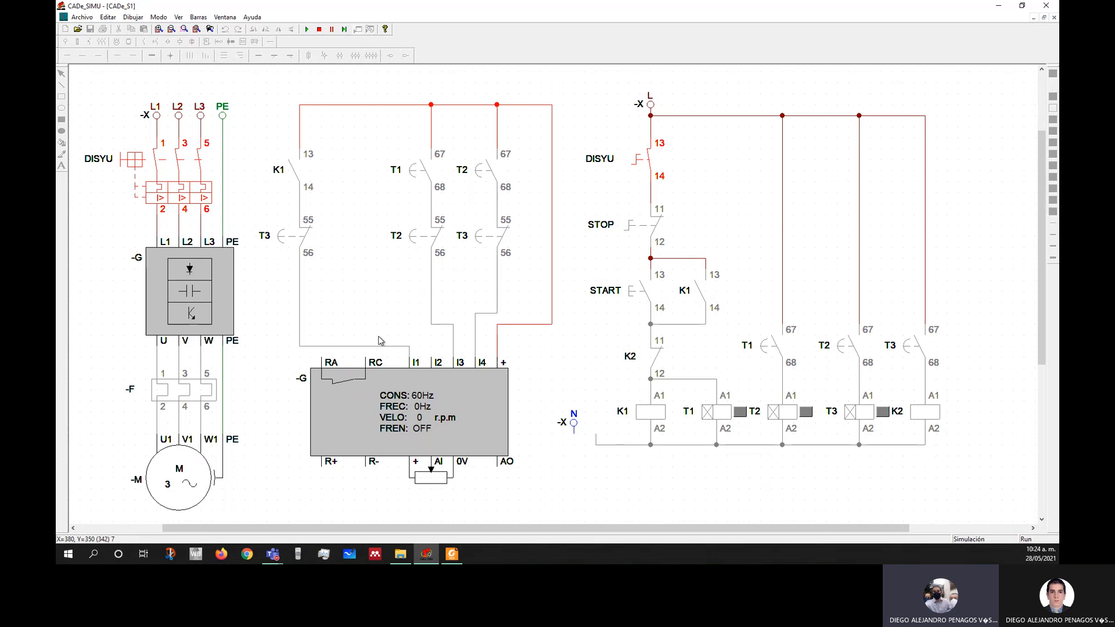
click(640, 295)
click(319, 29)
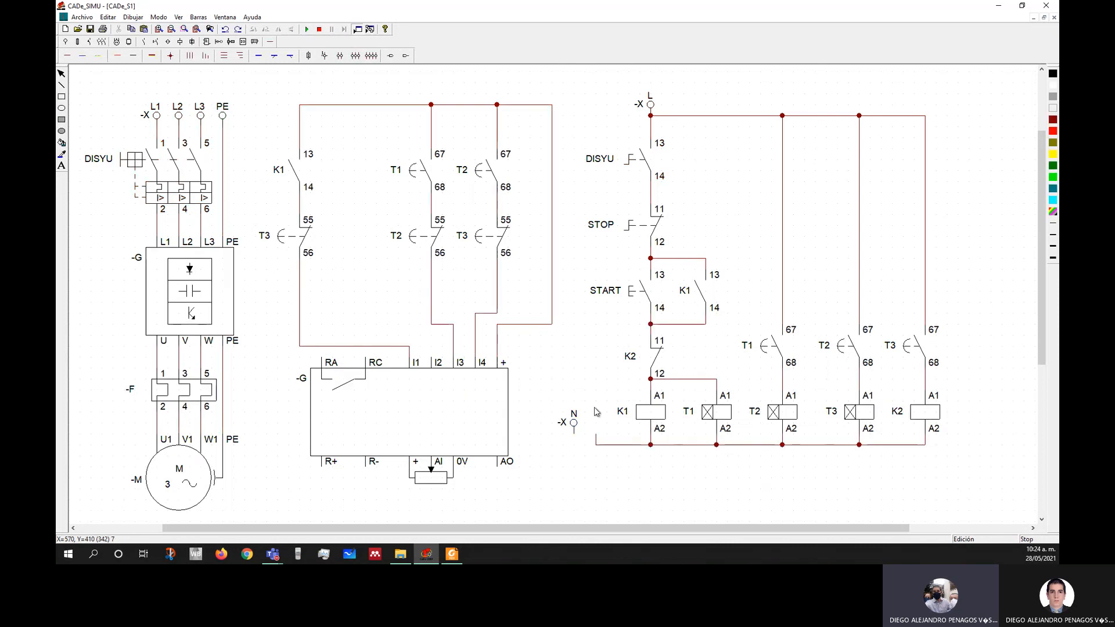
Step: Reconnect terminal N to the shifted neutral line and restart the simulation with DISYU closed
drag(583, 430, 604, 430)
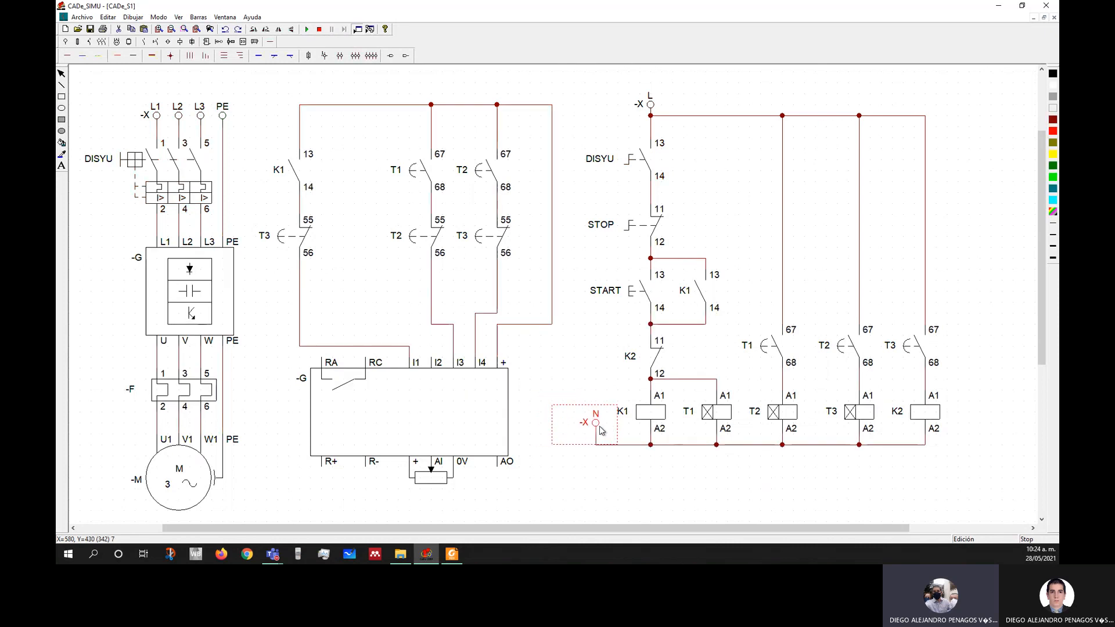
click(307, 29)
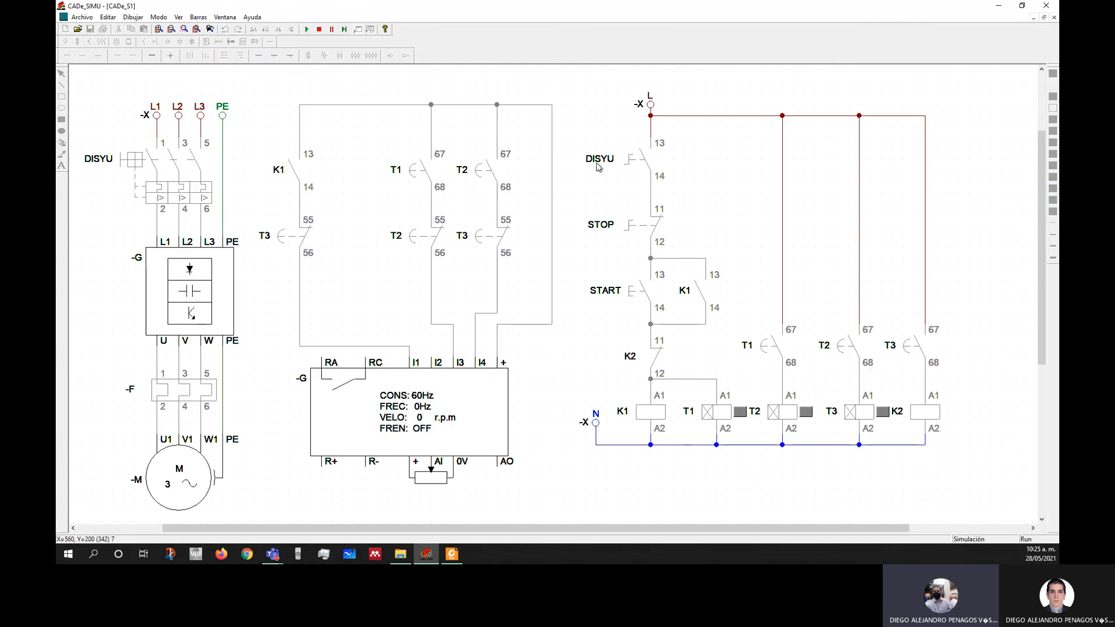
click(646, 168)
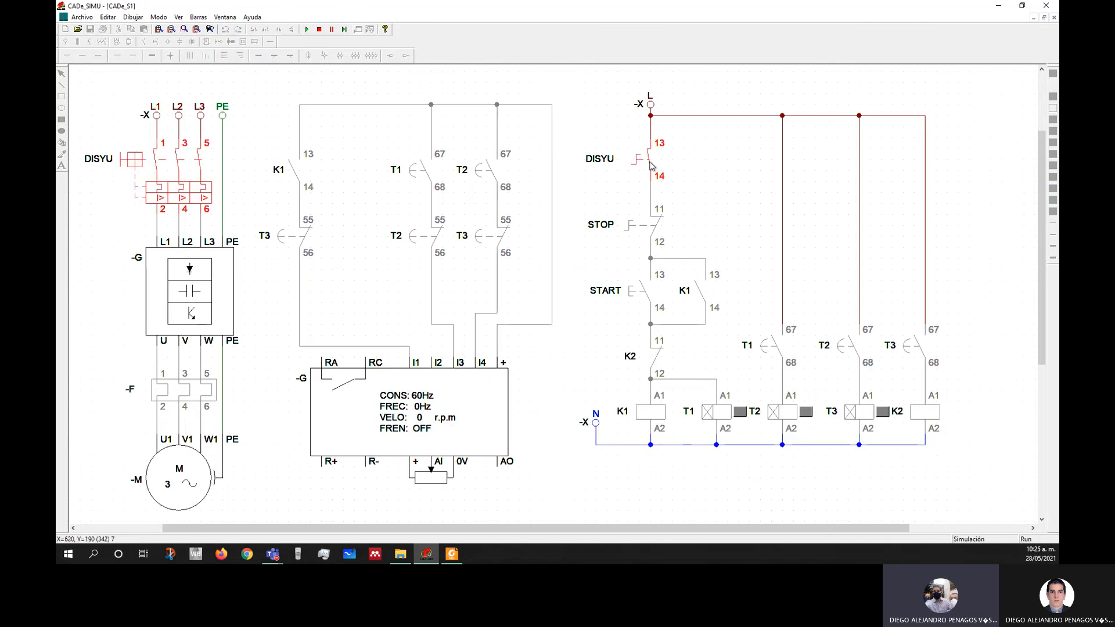
Step: Set the variable speed drive's frequency to 0 Hz in the running simulation
click(400, 411)
drag(145, 31, 326, 170)
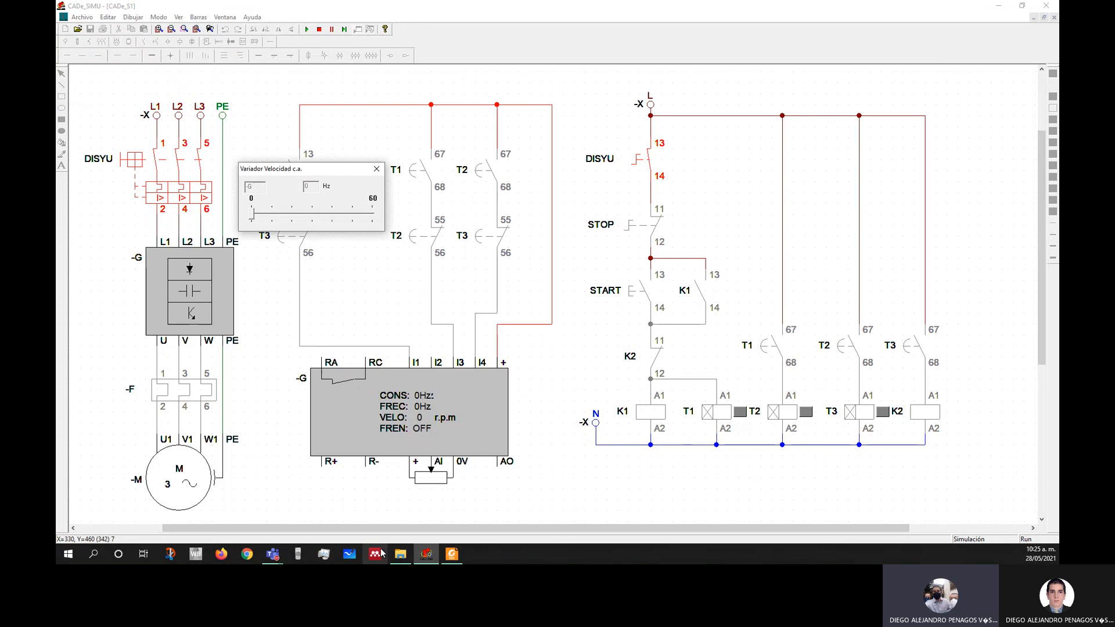
Step: Set the variable speed drive's frequency to 60 Hz in the running simulation
click(447, 403)
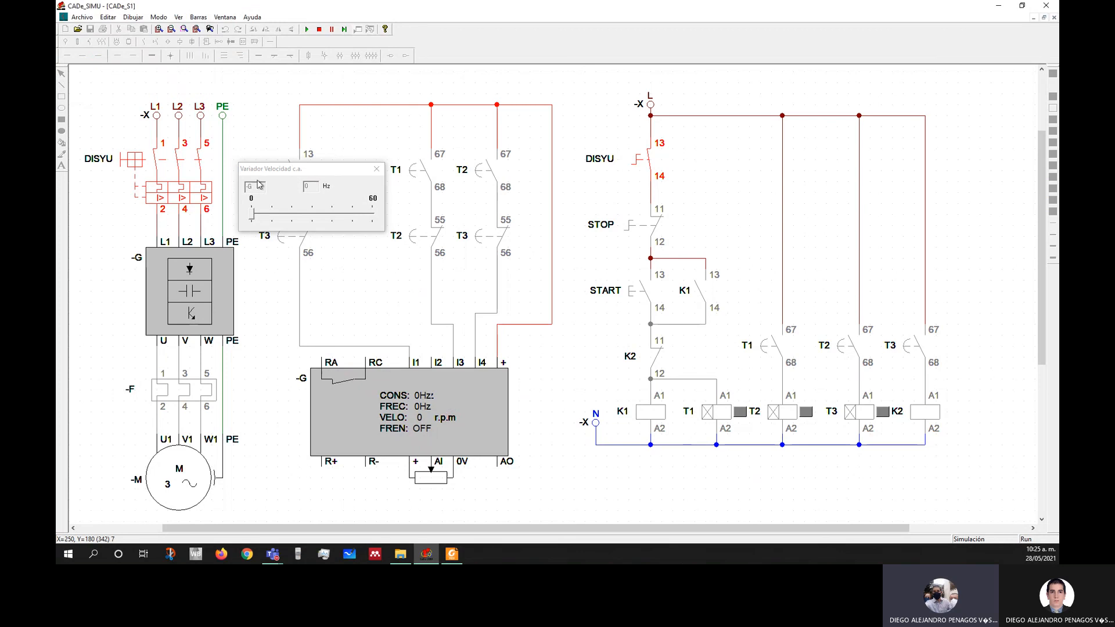
drag(253, 210, 388, 223)
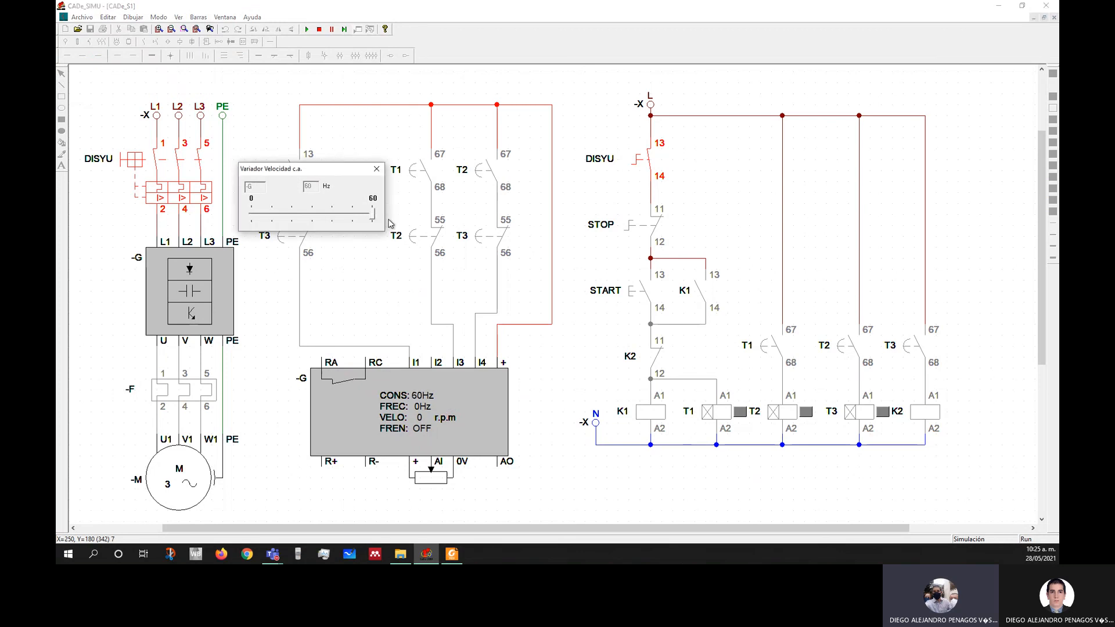
click(377, 169)
click(601, 281)
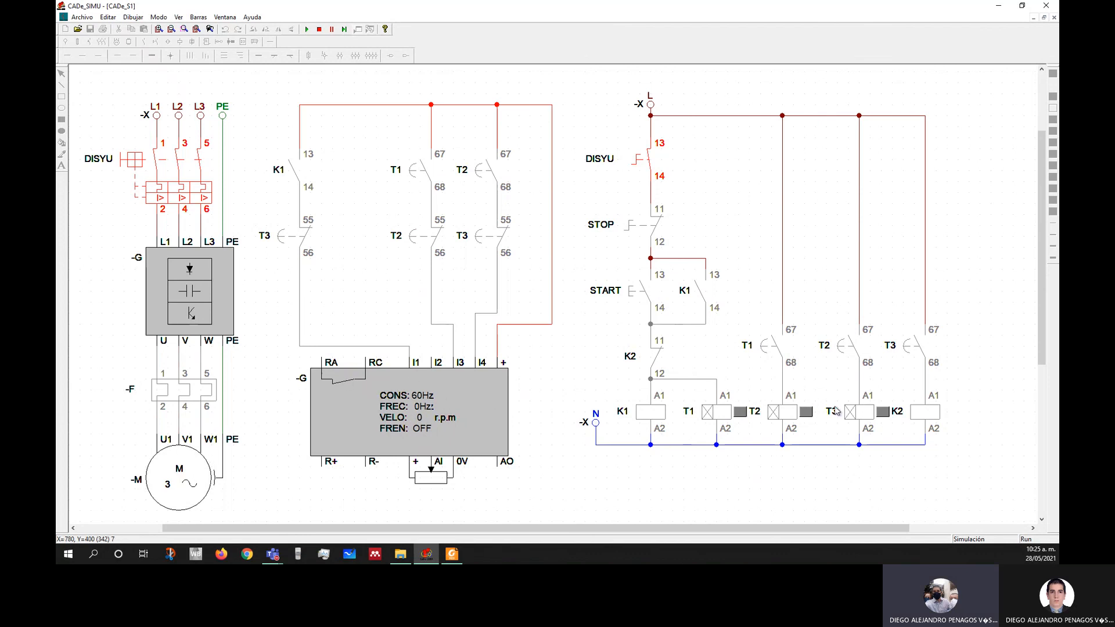
click(449, 390)
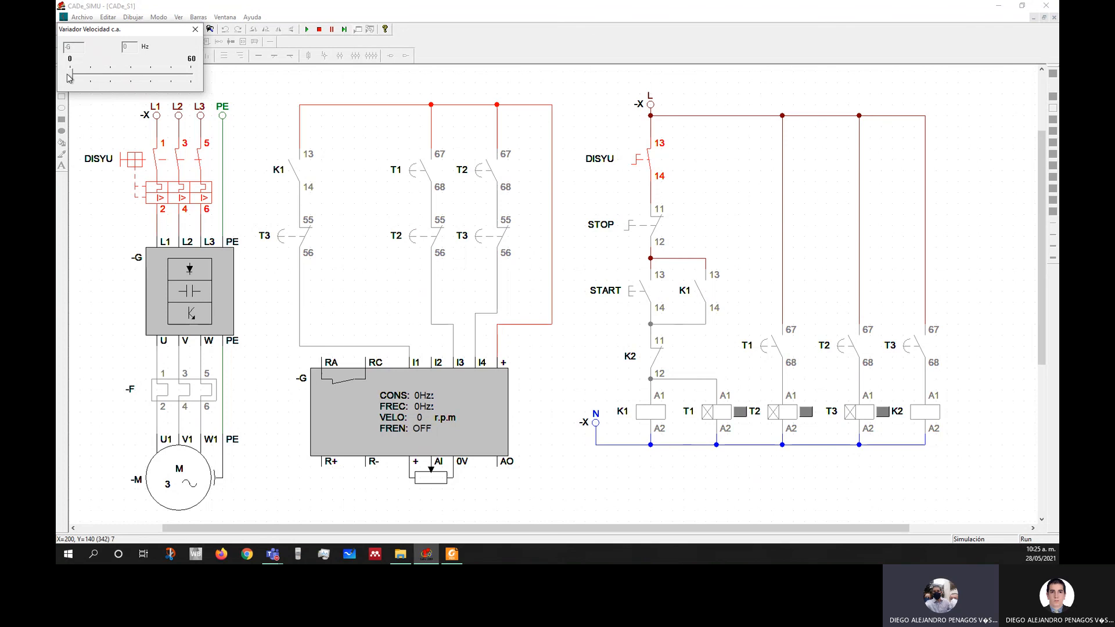
drag(70, 74, 207, 77)
click(195, 29)
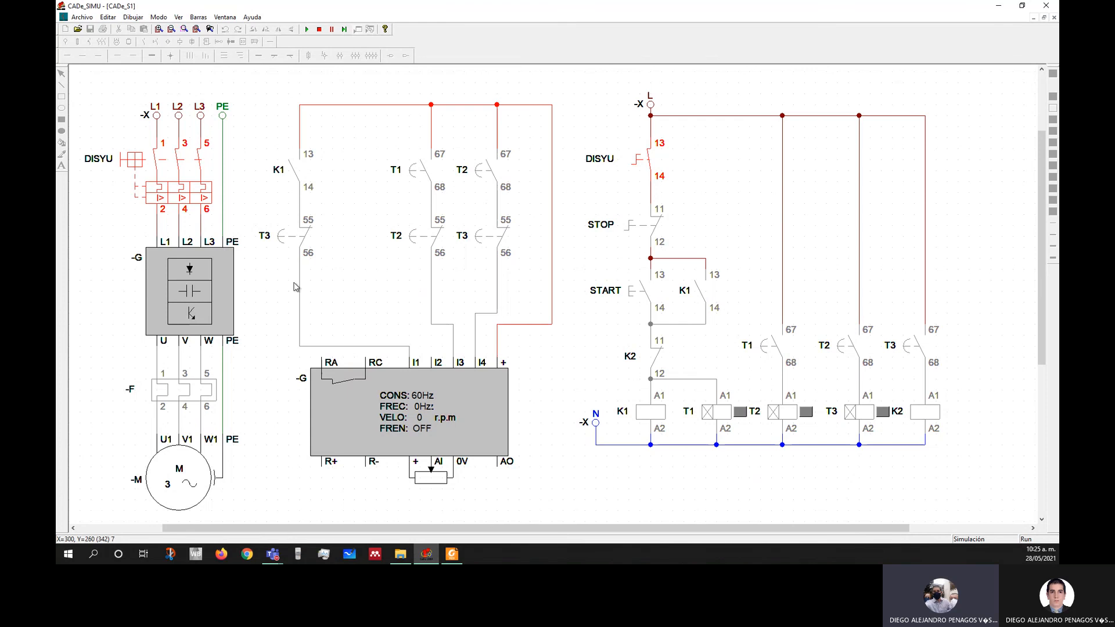
Step: Operate START to run the timed speed sequence at the 60 Hz setting, and end the simulation
click(630, 292)
click(644, 297)
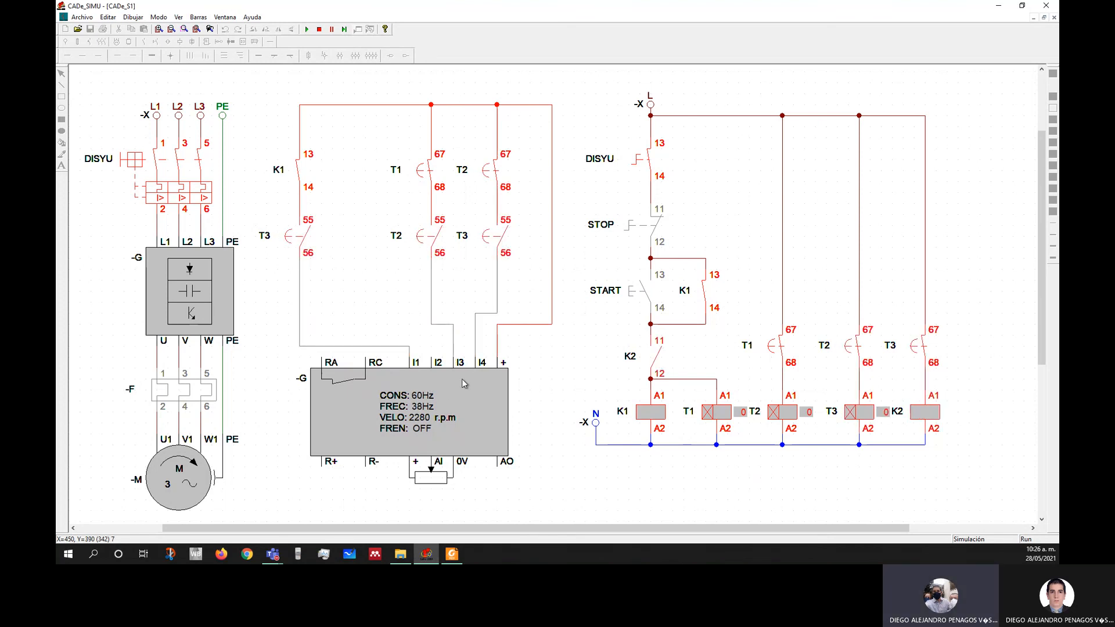
click(319, 29)
Step: Check the settings of timer coils T1, T2 and T3 and relay coil K2, leaving them as they are
double_click(714, 412)
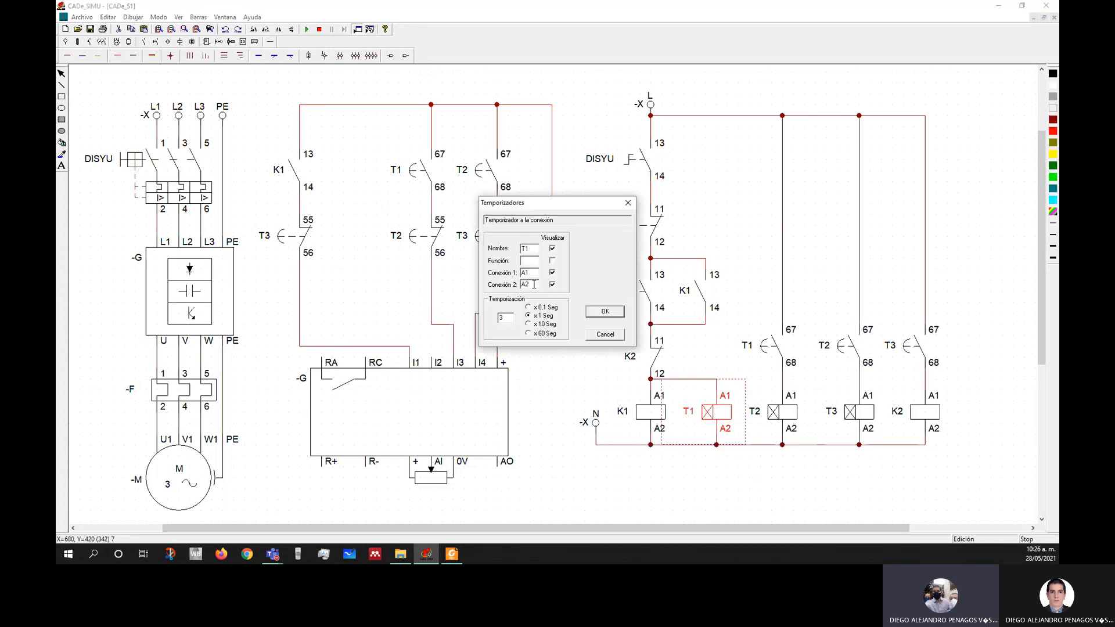
click(606, 314)
double_click(779, 413)
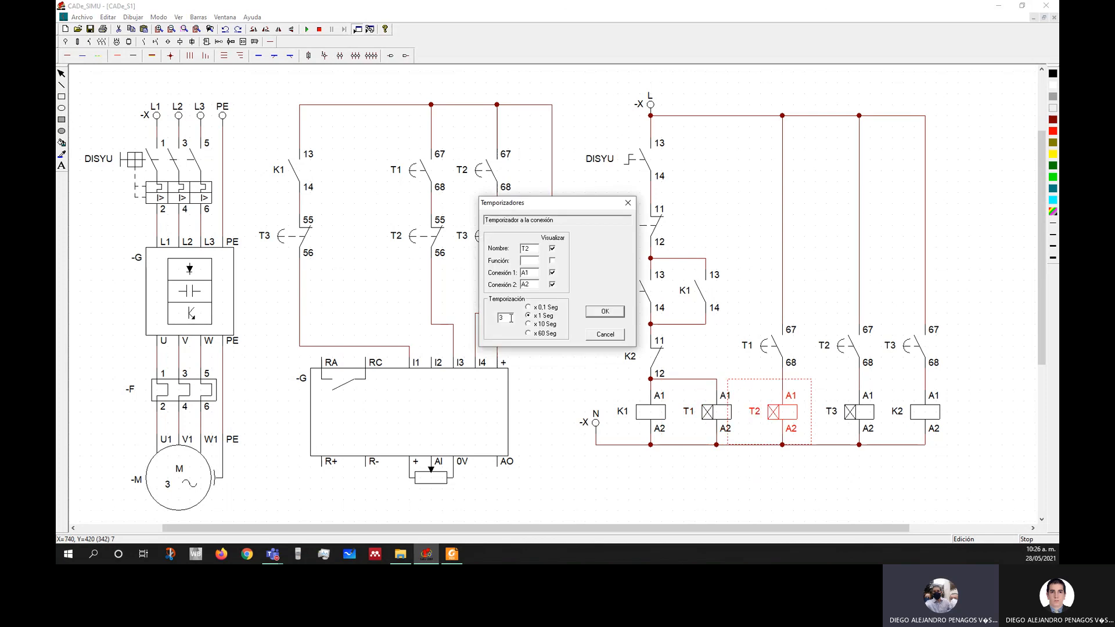
click(604, 311)
double_click(865, 413)
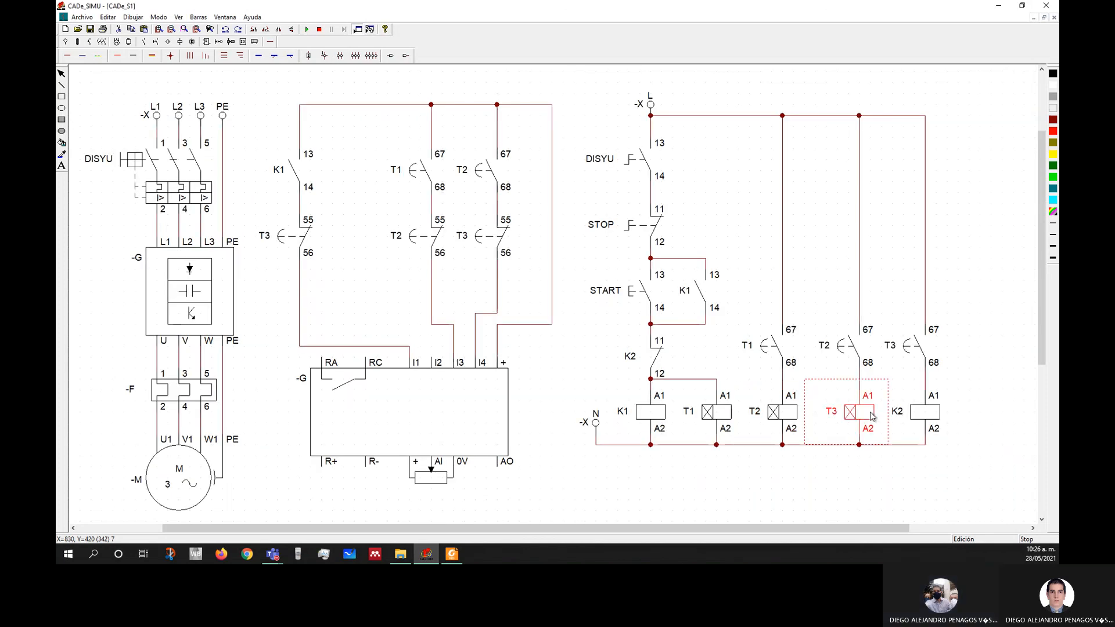
click(604, 311)
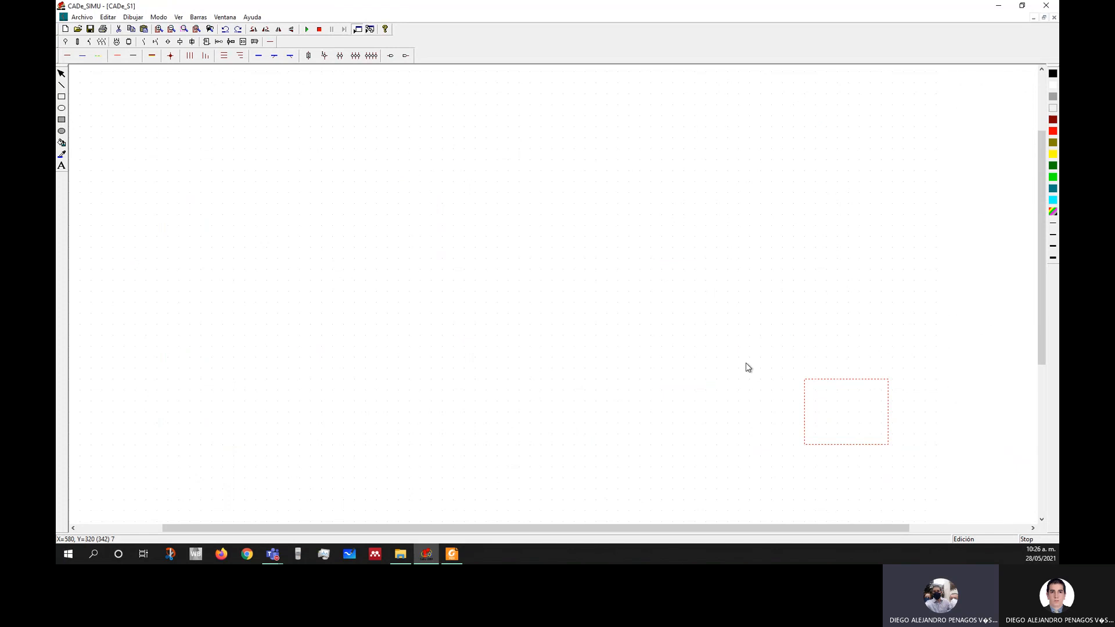
double_click(921, 416)
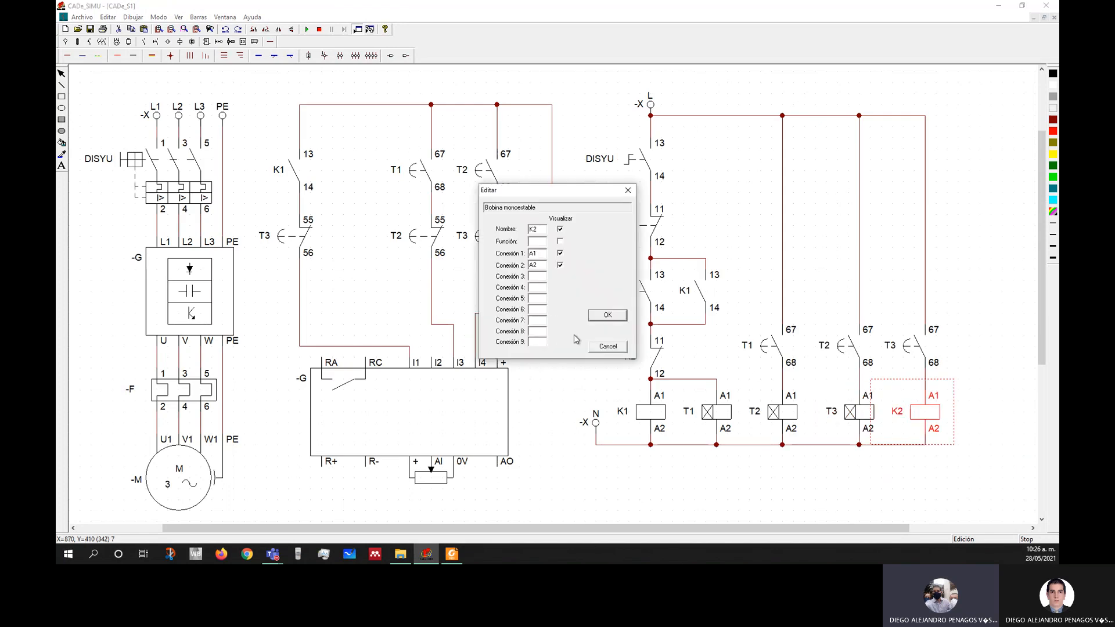
click(628, 189)
Step: Recheck the timing settings of the on-delay timers in reverse order, from T3 to T1
click(854, 419)
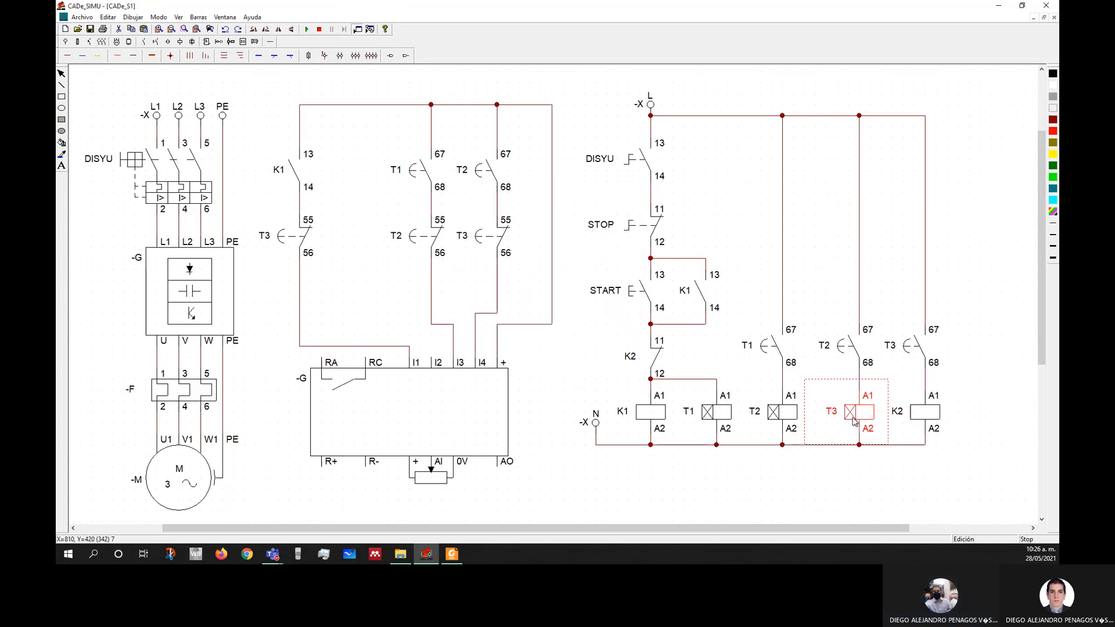
double_click(854, 419)
click(604, 312)
double_click(781, 413)
click(615, 336)
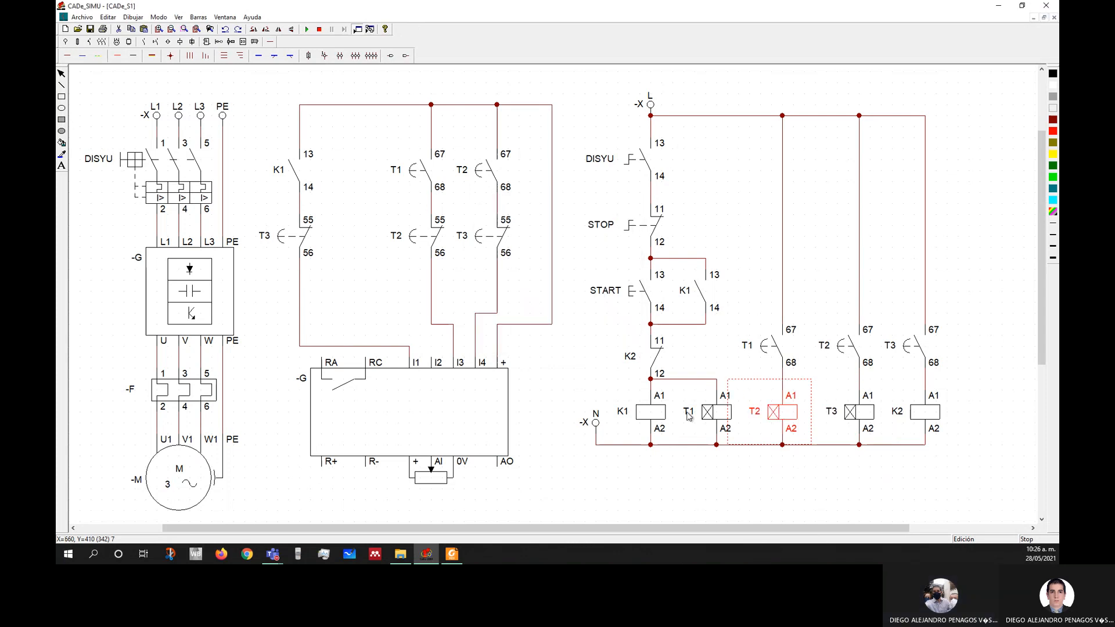
click(688, 414)
double_click(688, 414)
click(598, 339)
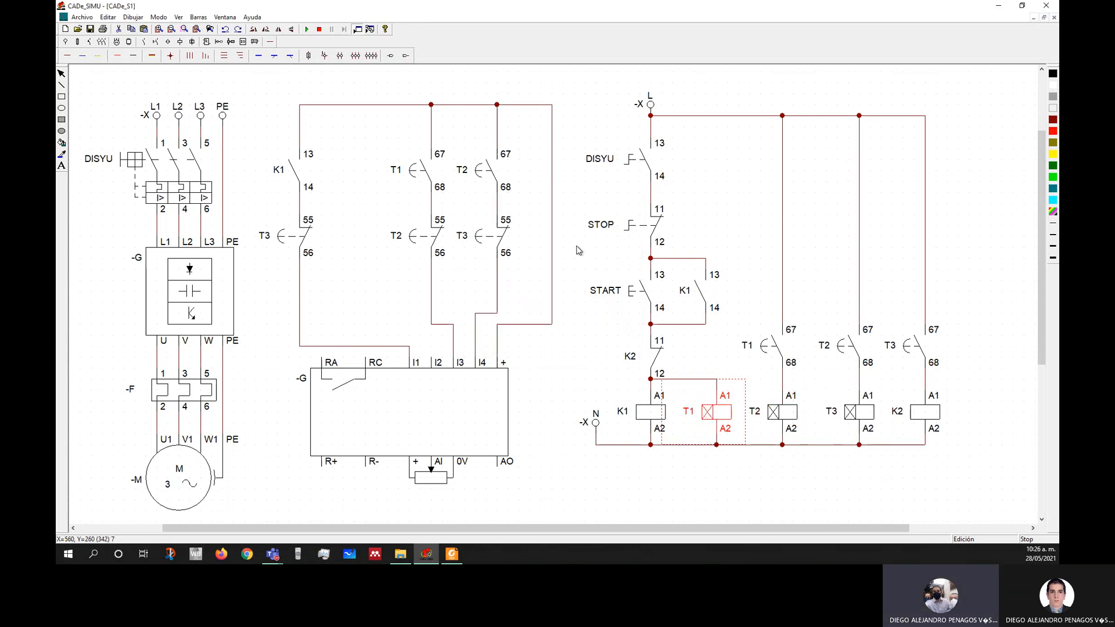
click(577, 250)
Step: Restart the simulation and operate START, and reset the circuit by switching DISYU off and on
click(306, 29)
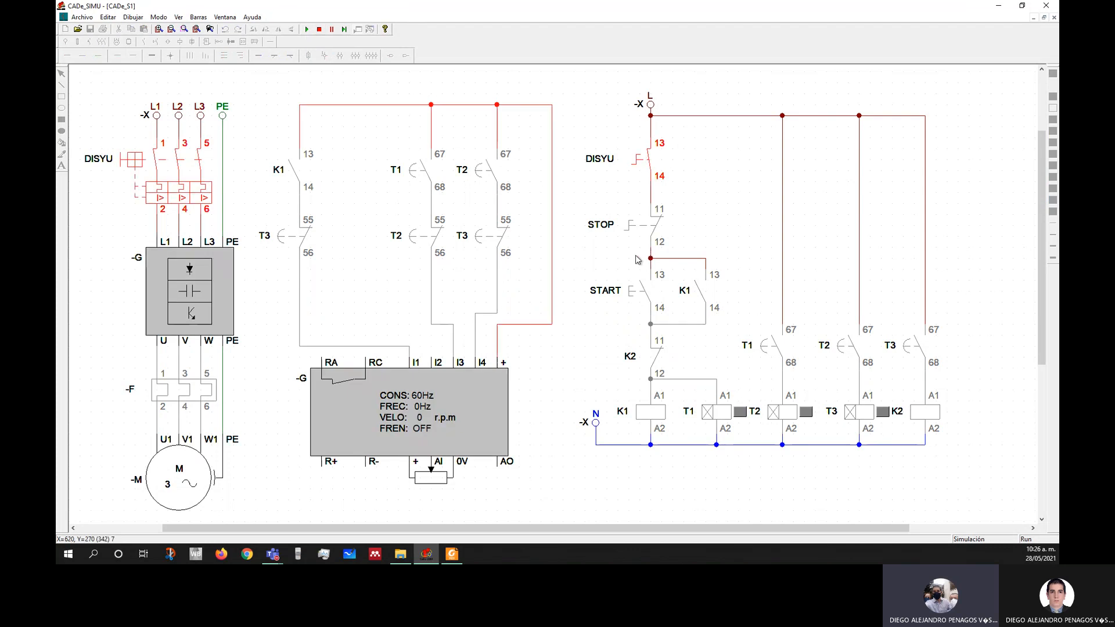
click(644, 294)
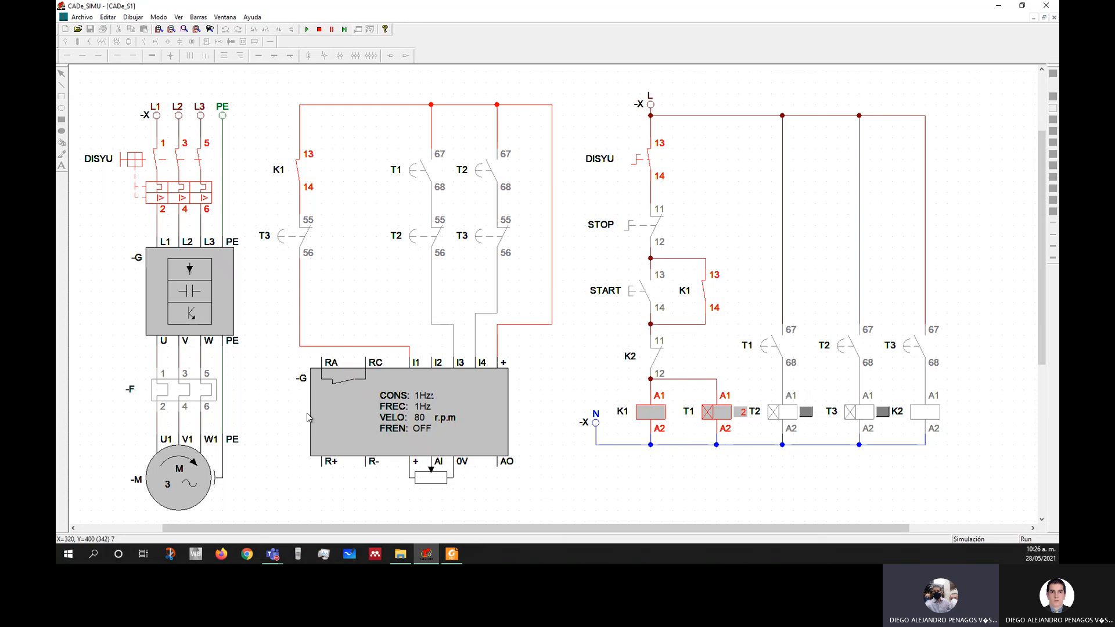
click(650, 164)
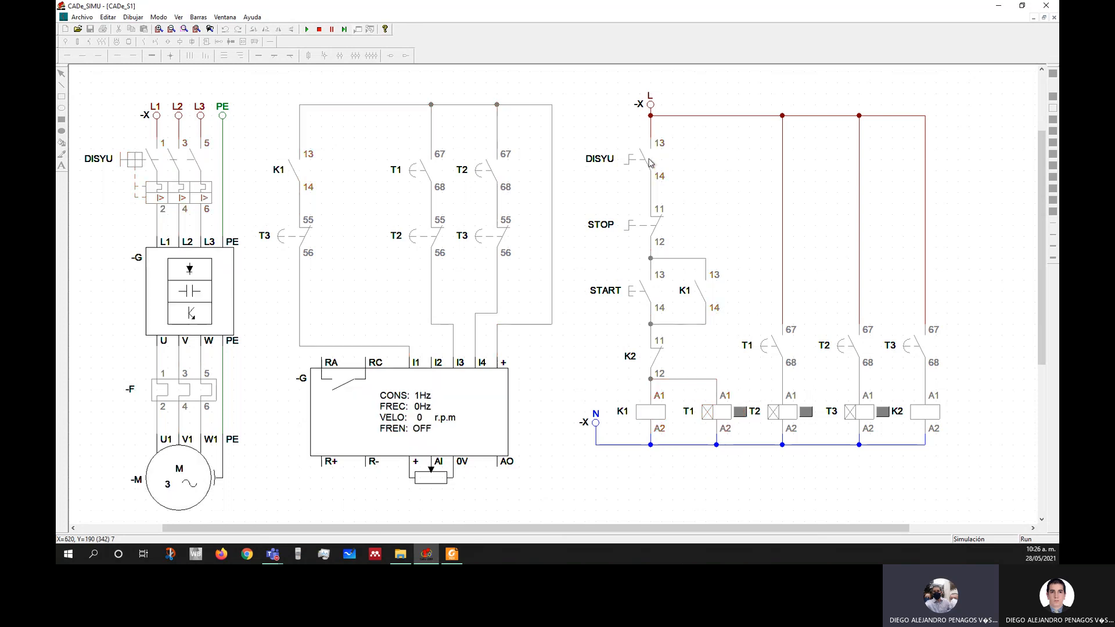
click(651, 162)
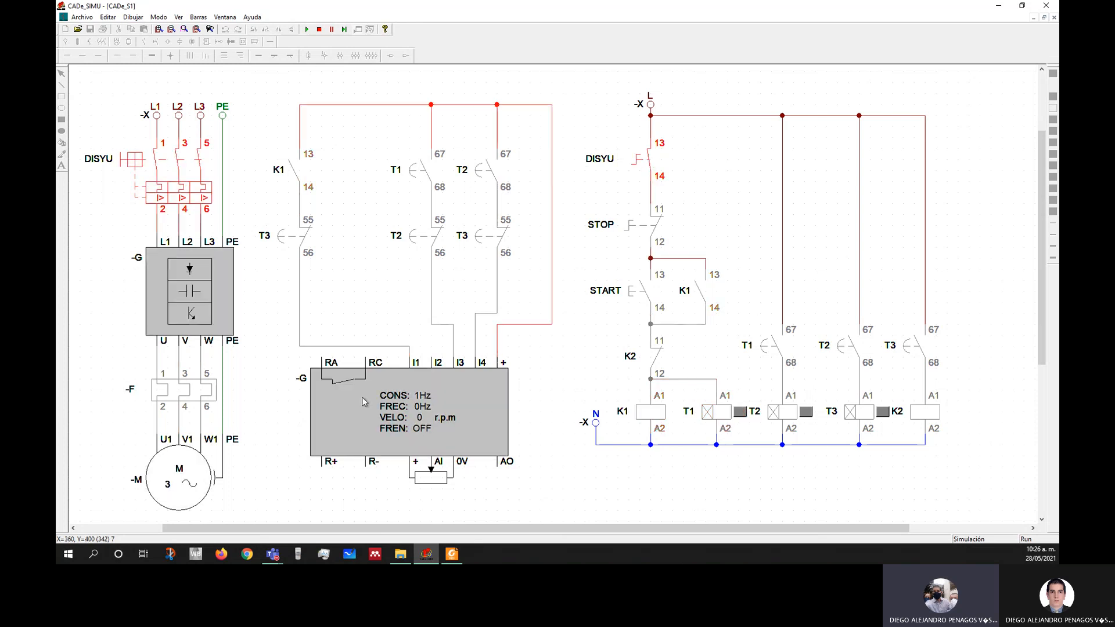
Step: Set the variable speed drive's frequency to 60 Hz and start the motor sequence with START
click(350, 363)
drag(129, 30, 451, 79)
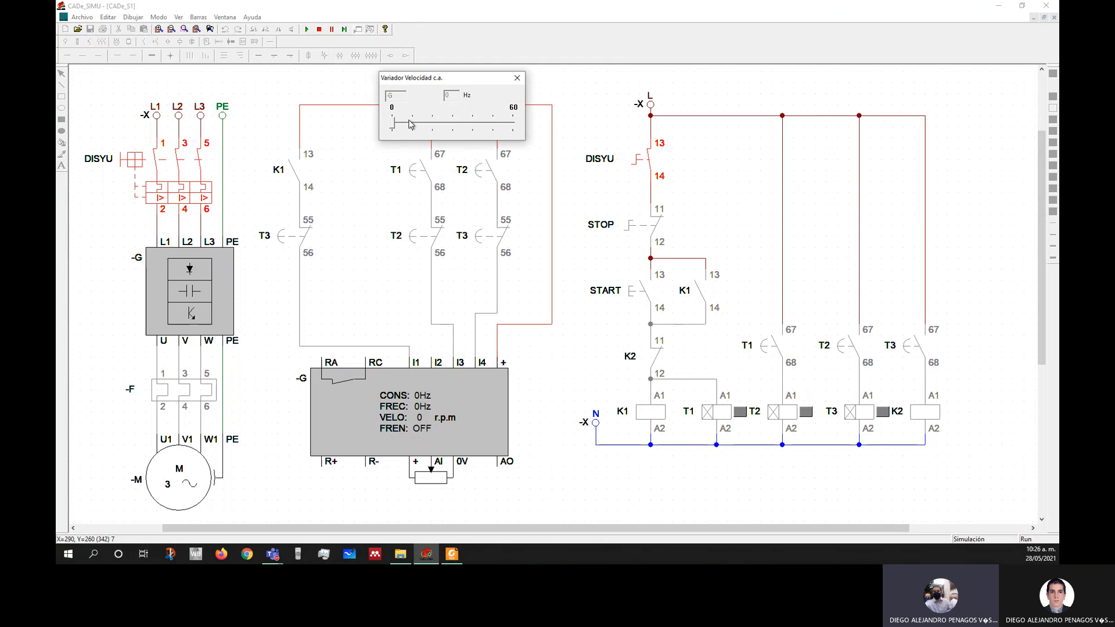
drag(399, 129, 525, 128)
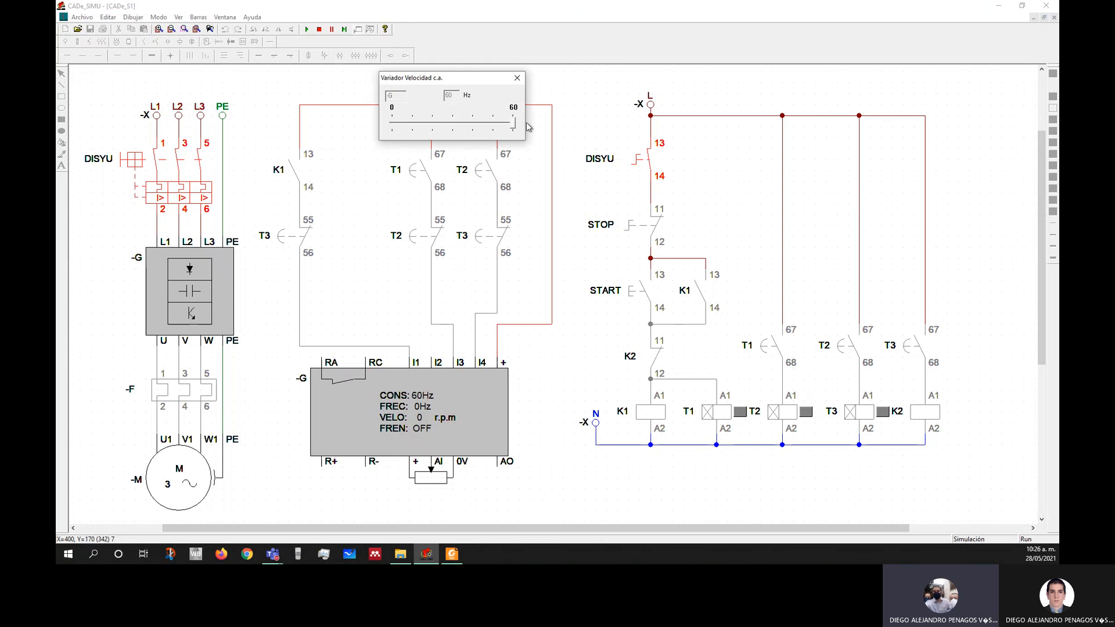
click(518, 79)
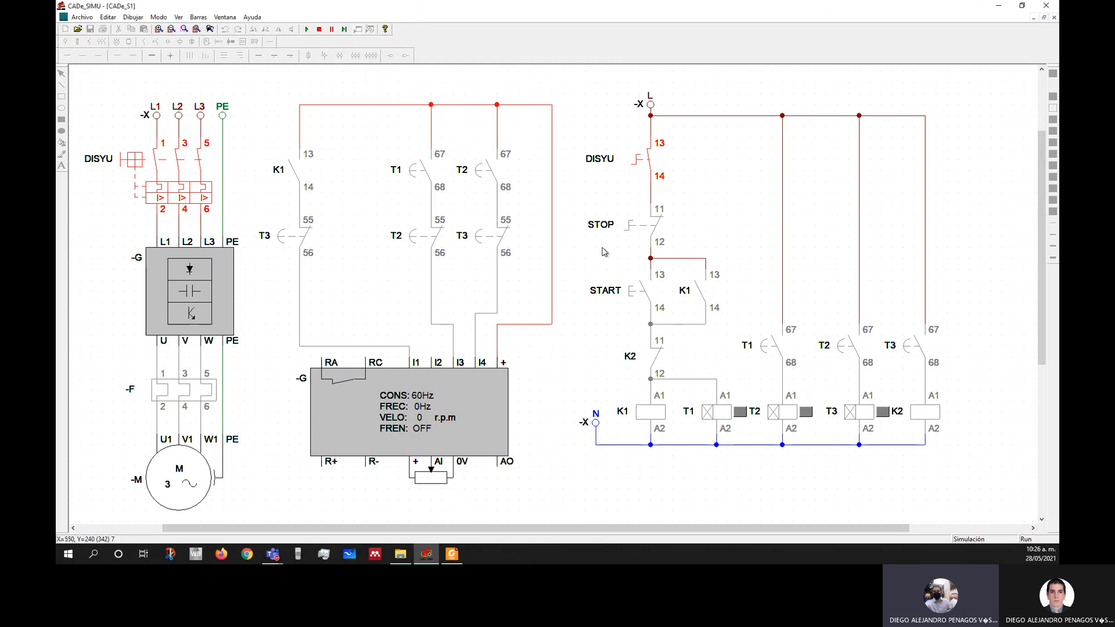
click(646, 298)
Step: Reset the drive's frequency to 0 Hz and operate START to test the timer-controlled speed sequence
click(393, 444)
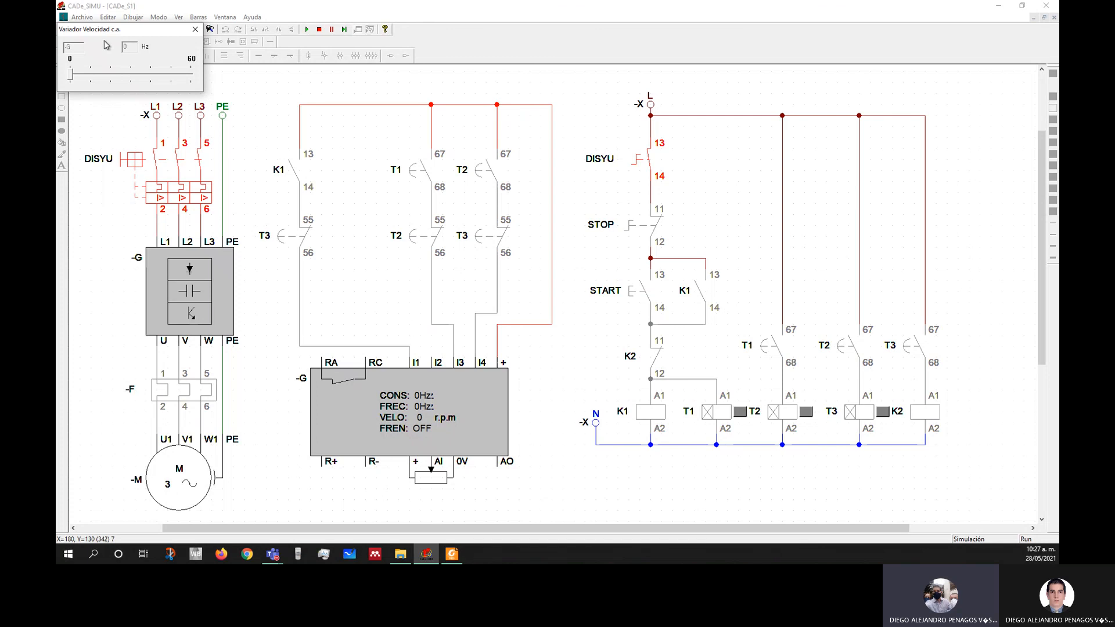
drag(109, 33, 310, 154)
click(392, 151)
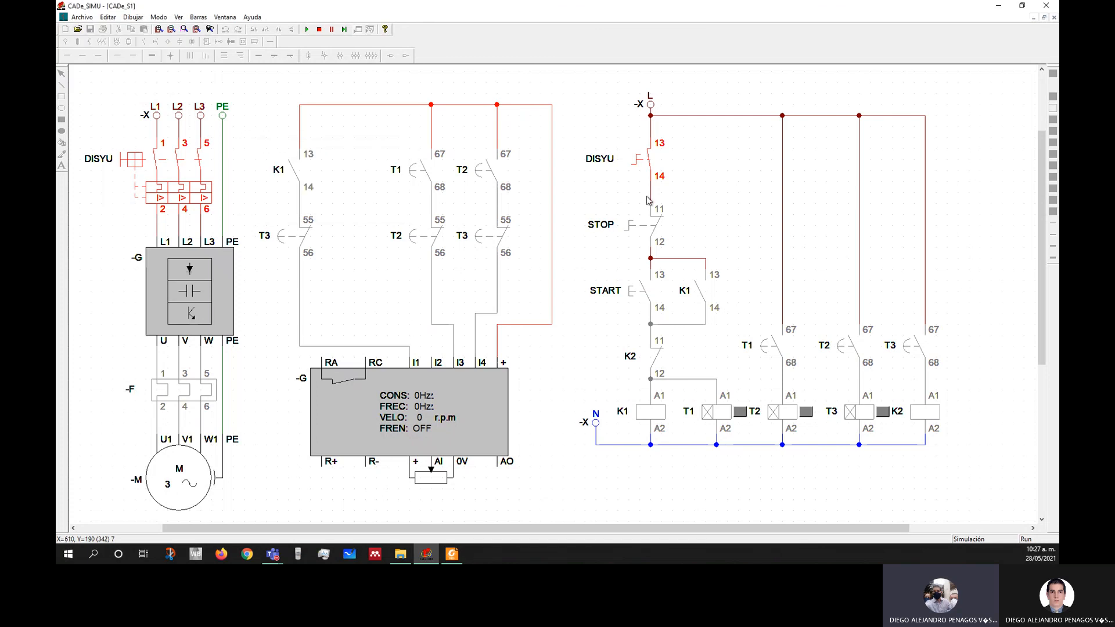
click(643, 291)
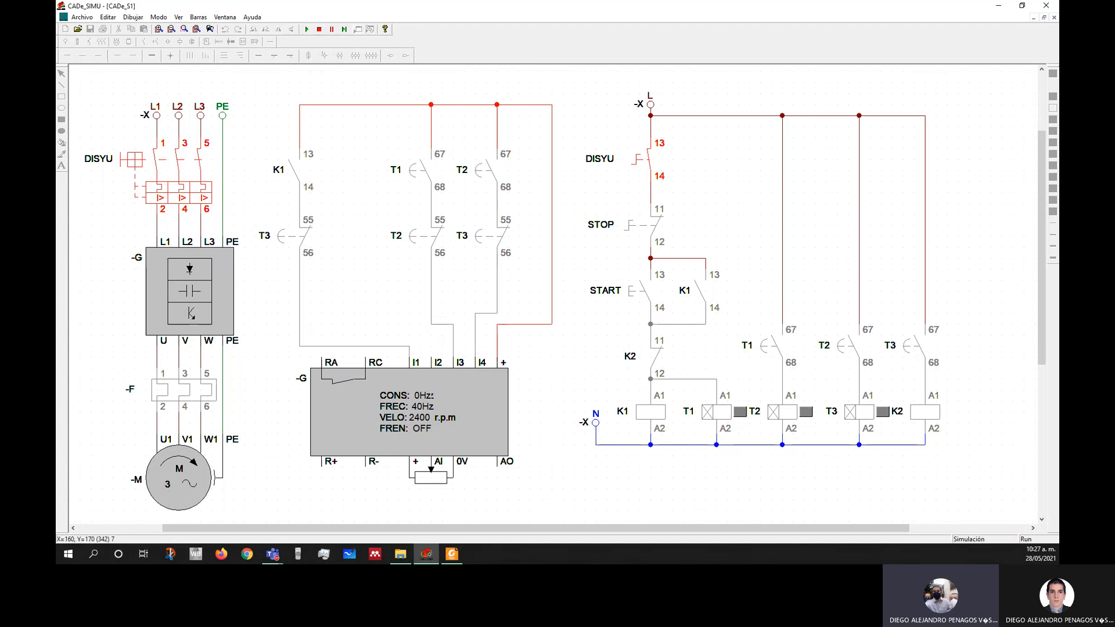
Step: Switch to File Explorer
key(alt+Tab)
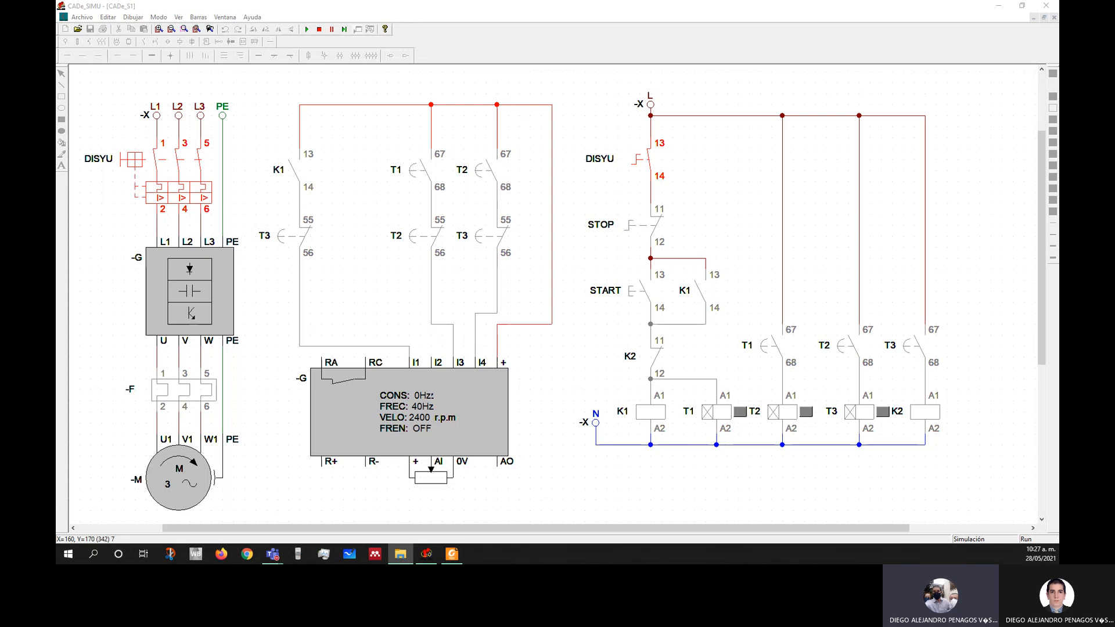